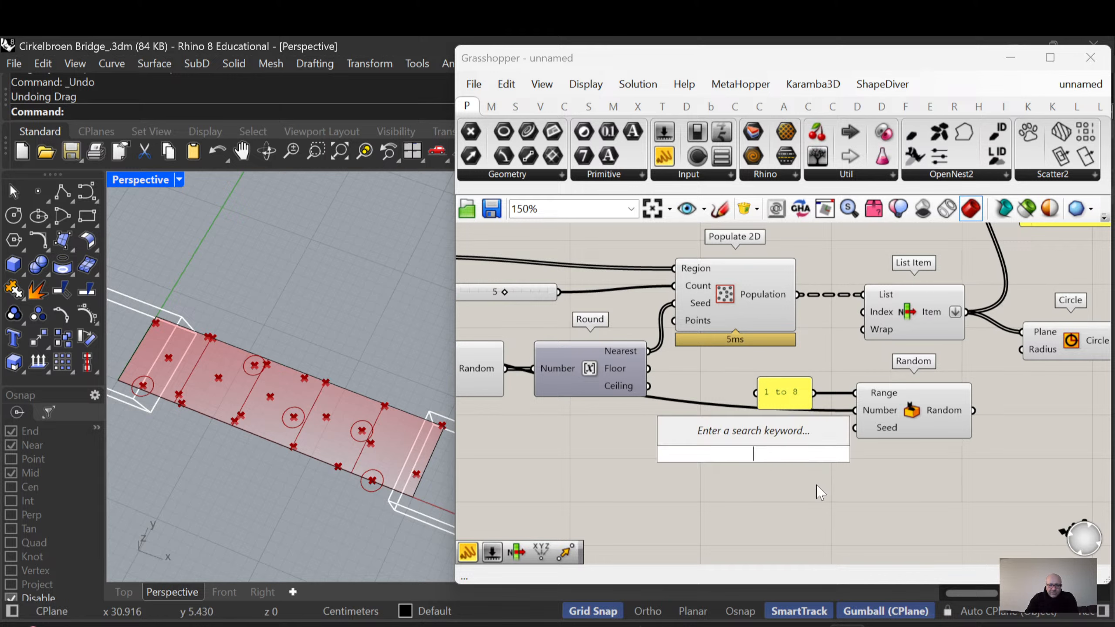
Add a number slider set to 27 as the radius Random component's seed and feed its output into the Circle's radius
text(27)
key(Return)
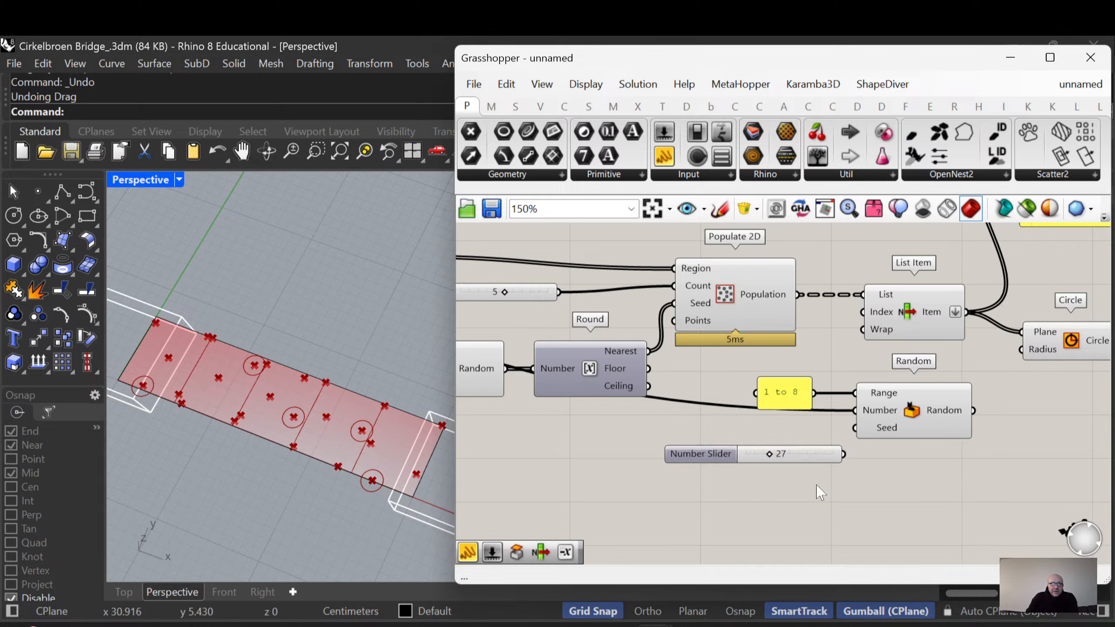
drag(846, 450, 855, 428)
drag(730, 447, 728, 437)
drag(973, 410, 1022, 350)
drag(1071, 340, 1083, 348)
Examine the randomly sized circles along the bridge deck together with the Random and Circle components
scroll(988, 408, up, 2)
right_drag(272, 396, 325, 360)
scroll(206, 470, down, 6)
scroll(340, 481, up, 5)
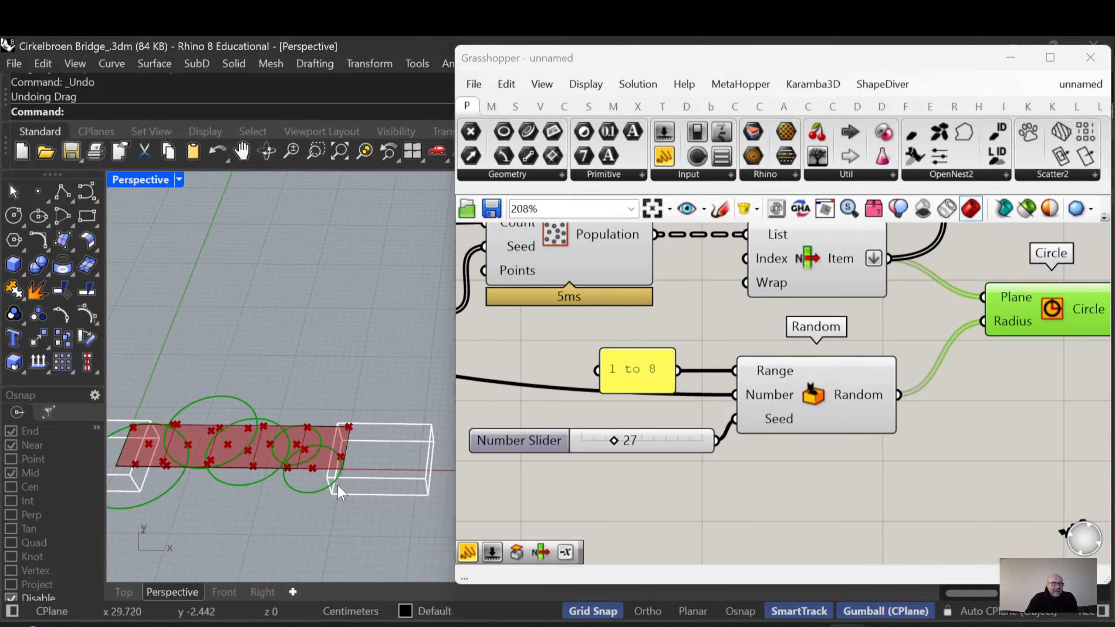
scroll(198, 476, down, 3)
scroll(211, 482, up, 3)
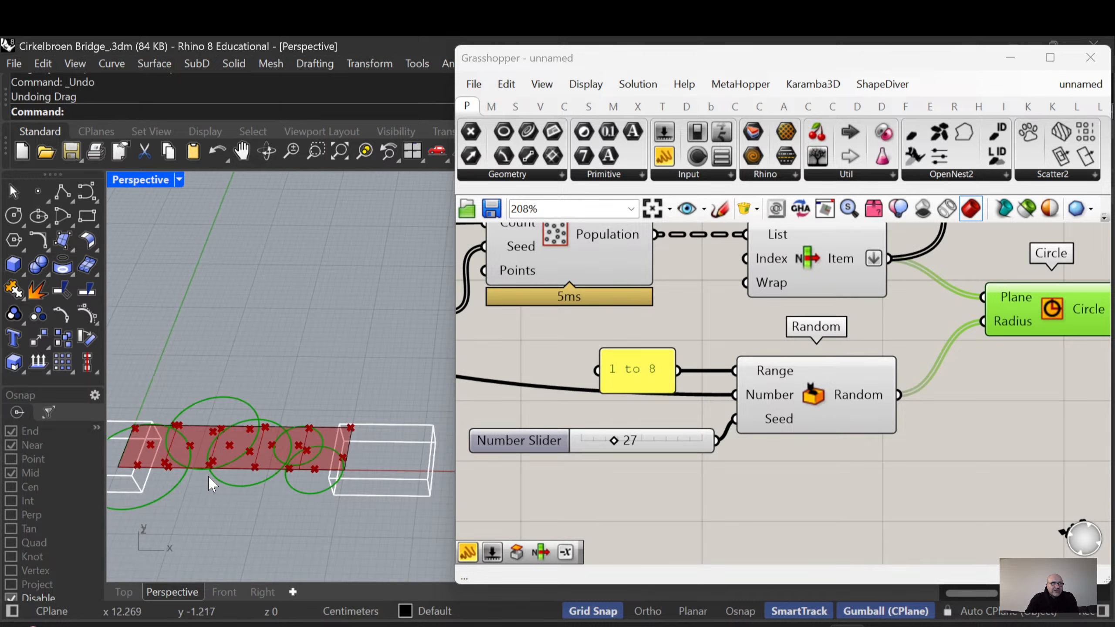
scroll(215, 487, down, 2)
scroll(226, 489, up, 2)
scroll(237, 497, down, 1)
right_drag(240, 501, 193, 486)
right_drag(684, 490, 618, 486)
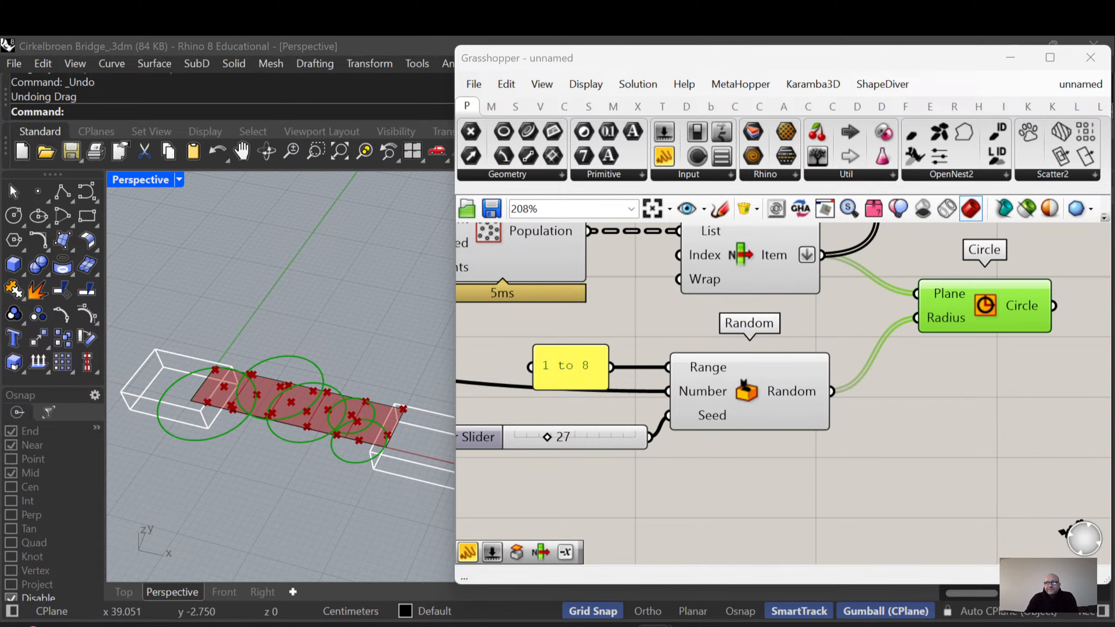
right_drag(971, 481, 931, 473)
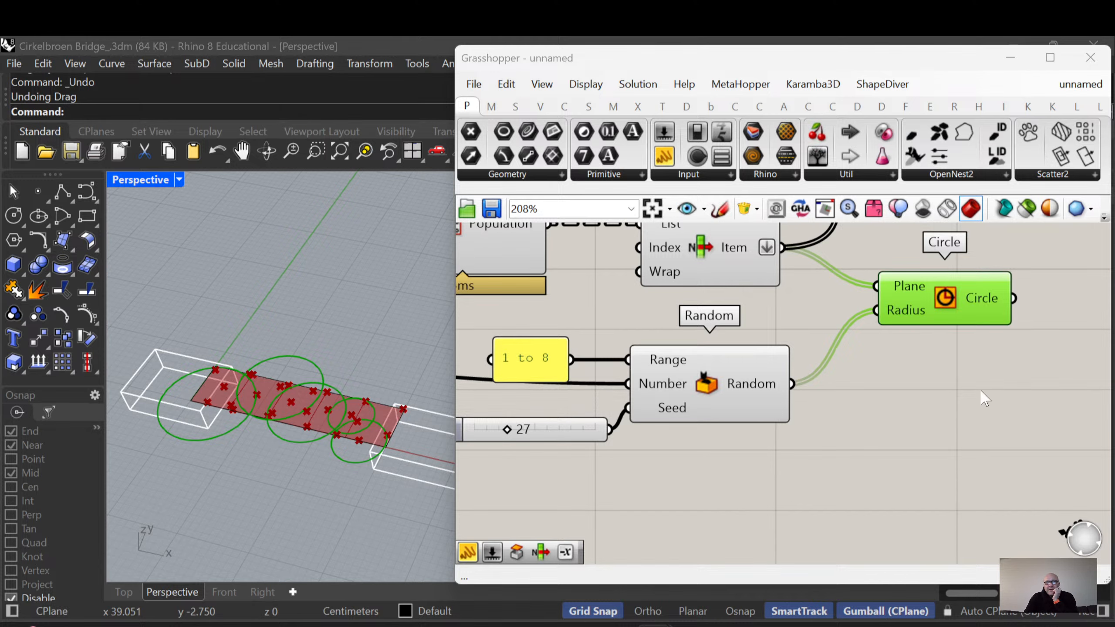
Add a Region Union component beside the Circle component and feed the circles into its curves input
scroll(887, 450, down, 2)
right_drag(887, 450, 821, 452)
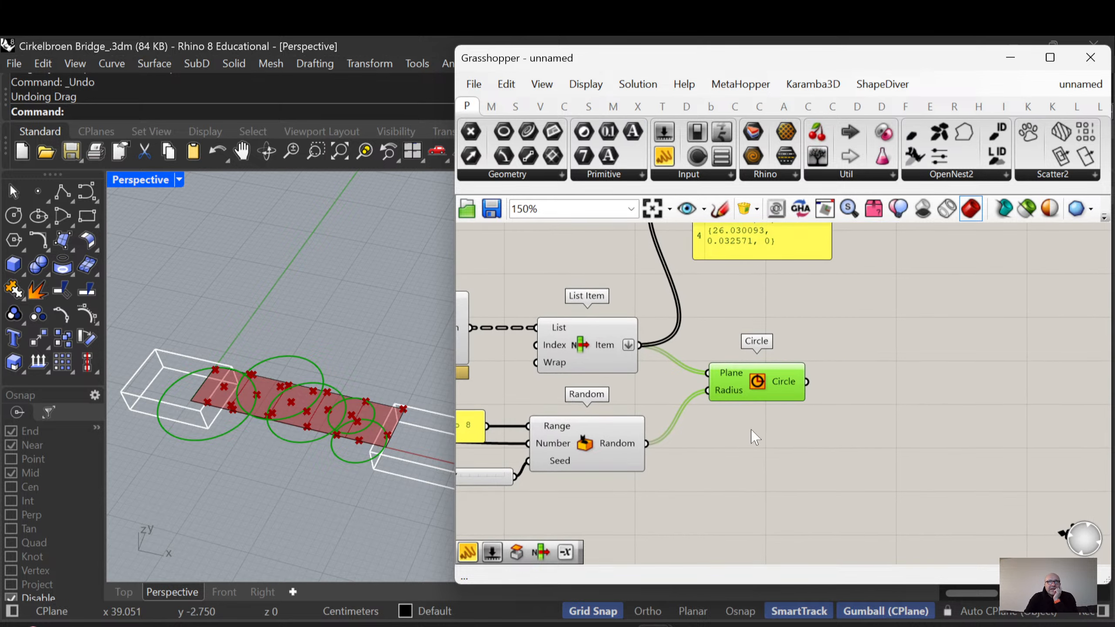
drag(760, 390, 757, 394)
click(844, 401)
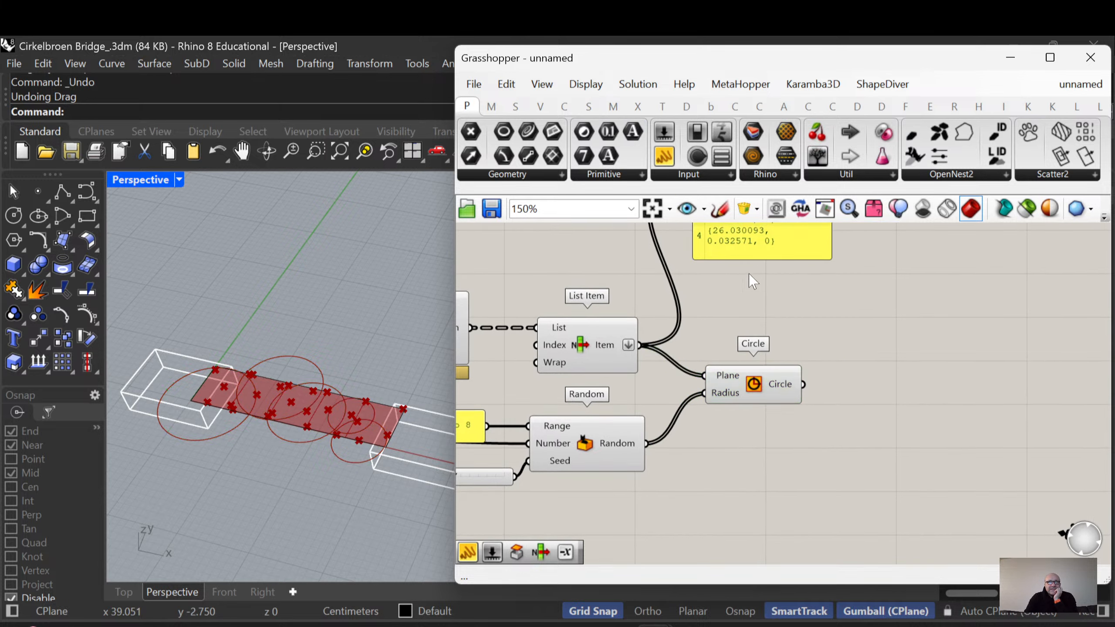
click(642, 109)
drag(869, 132, 902, 378)
drag(804, 384, 850, 369)
Examine the merged outline that Region Union produces from the overlapping circles in the perspective view
scroll(289, 405, up, 3)
right_drag(308, 351, 317, 386)
right_drag(834, 457, 763, 457)
click(830, 374)
drag(819, 376, 819, 382)
right_drag(714, 433, 715, 430)
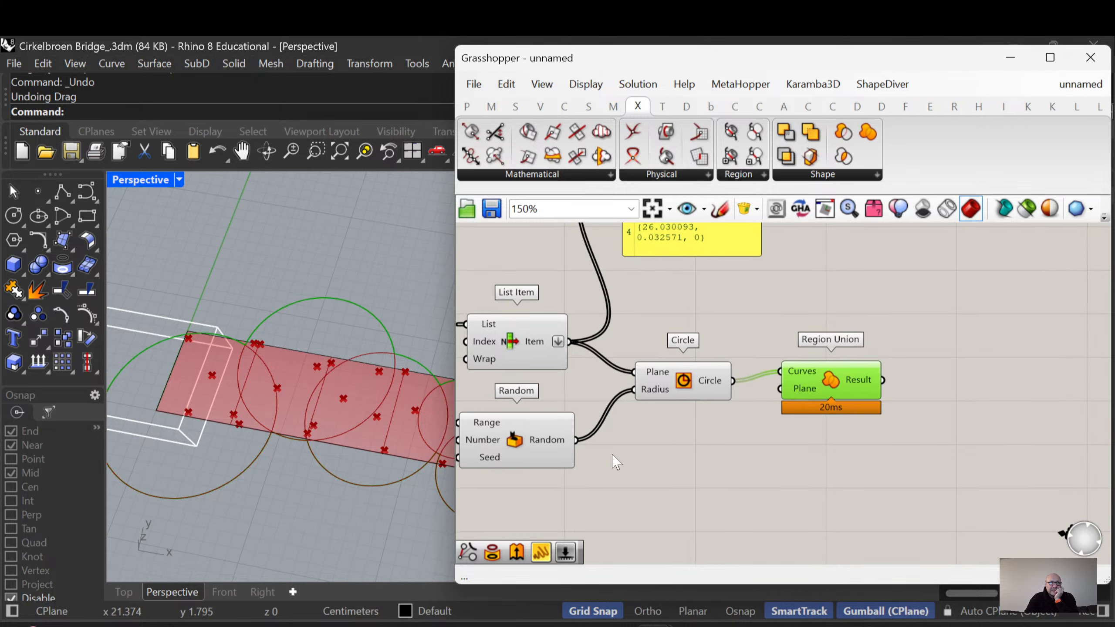
right_drag(365, 437, 323, 437)
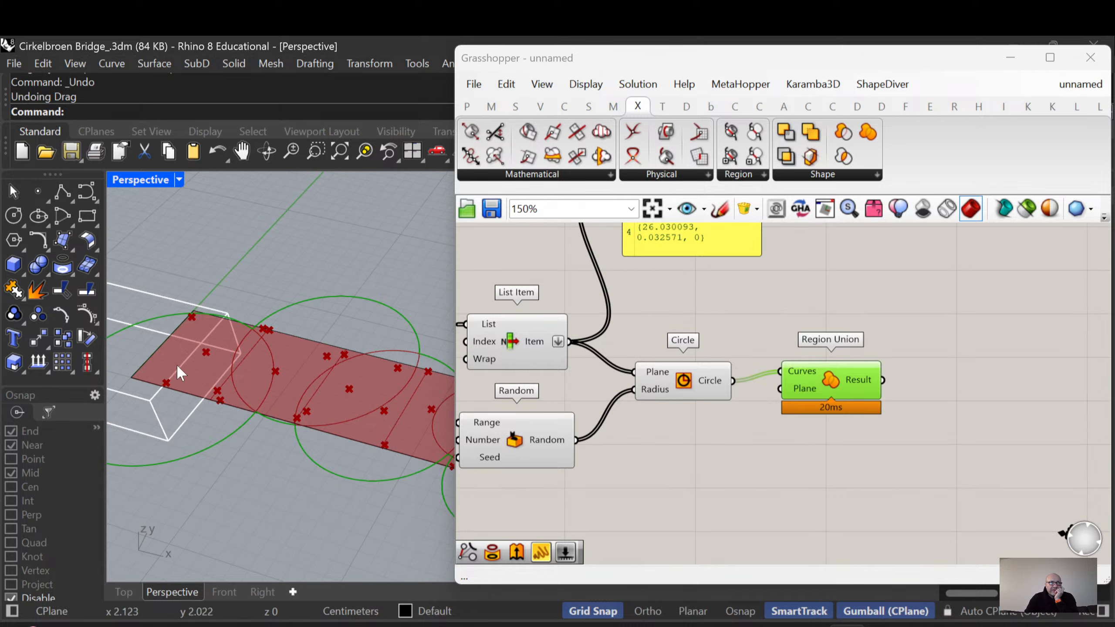
right_drag(856, 434, 846, 424)
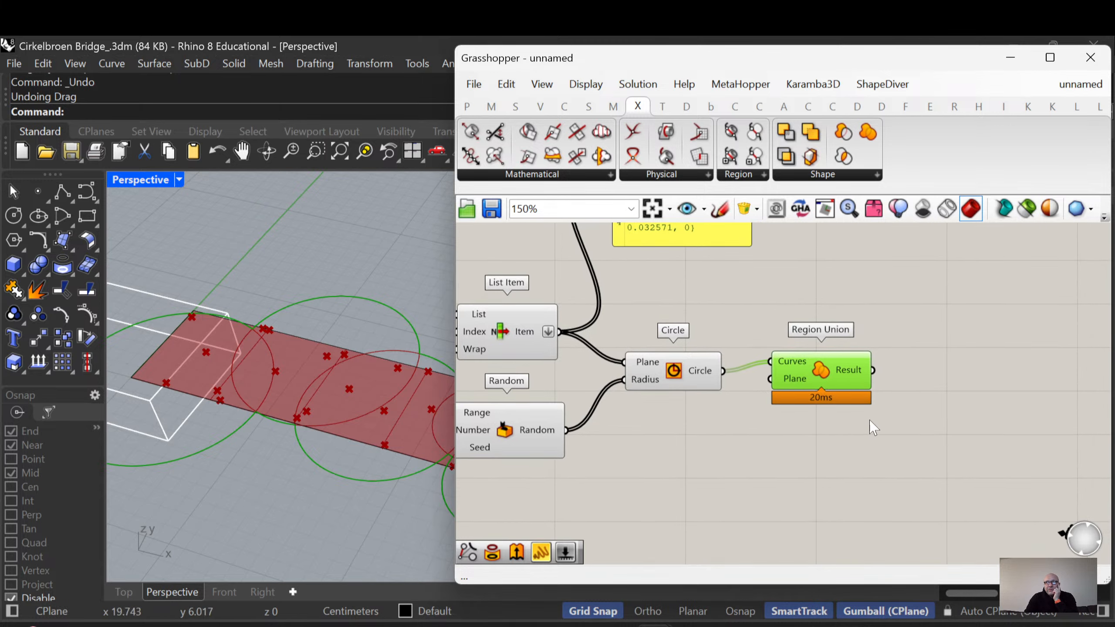
Add an Extrude component and connect the Region Union result to its base input
right_drag(944, 434, 848, 413)
double_click(901, 373)
text(extrude)
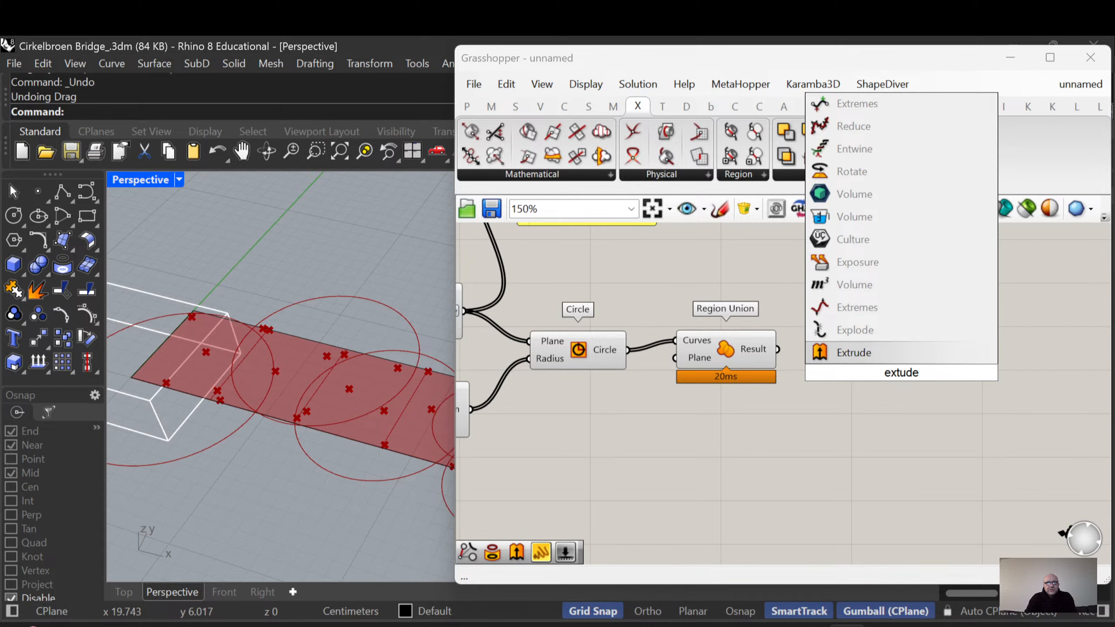
click(868, 350)
drag(879, 372, 894, 364)
right_drag(886, 409, 854, 400)
drag(796, 341, 873, 348)
Add a Unit Z vector and connect it to the Extrude component's direction
right_drag(845, 428, 955, 408)
double_click(955, 408)
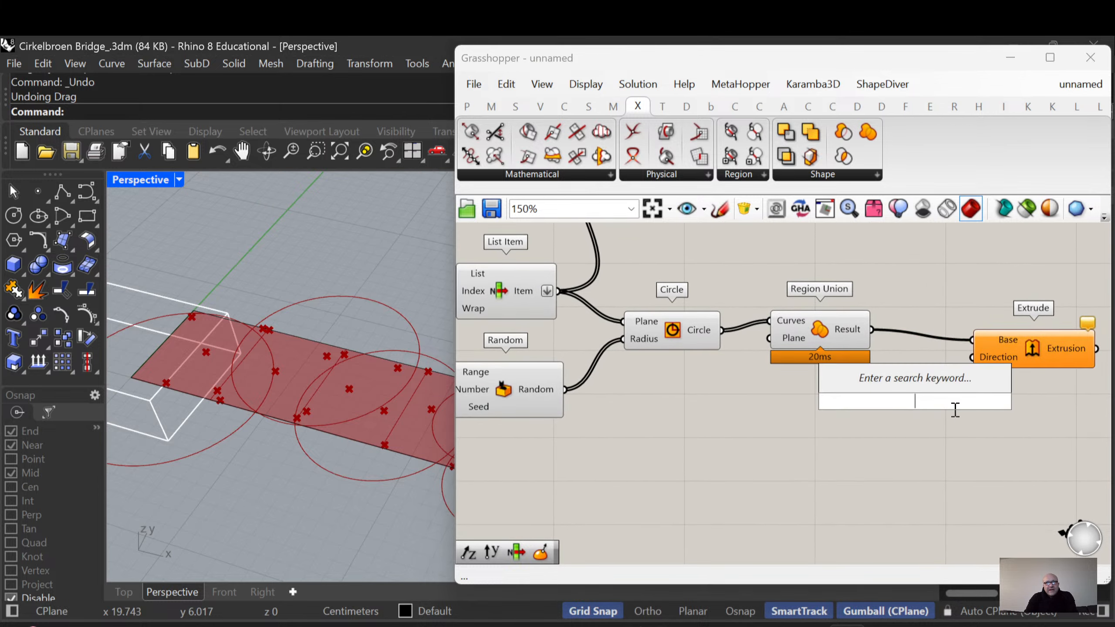
text(z)
key(Return)
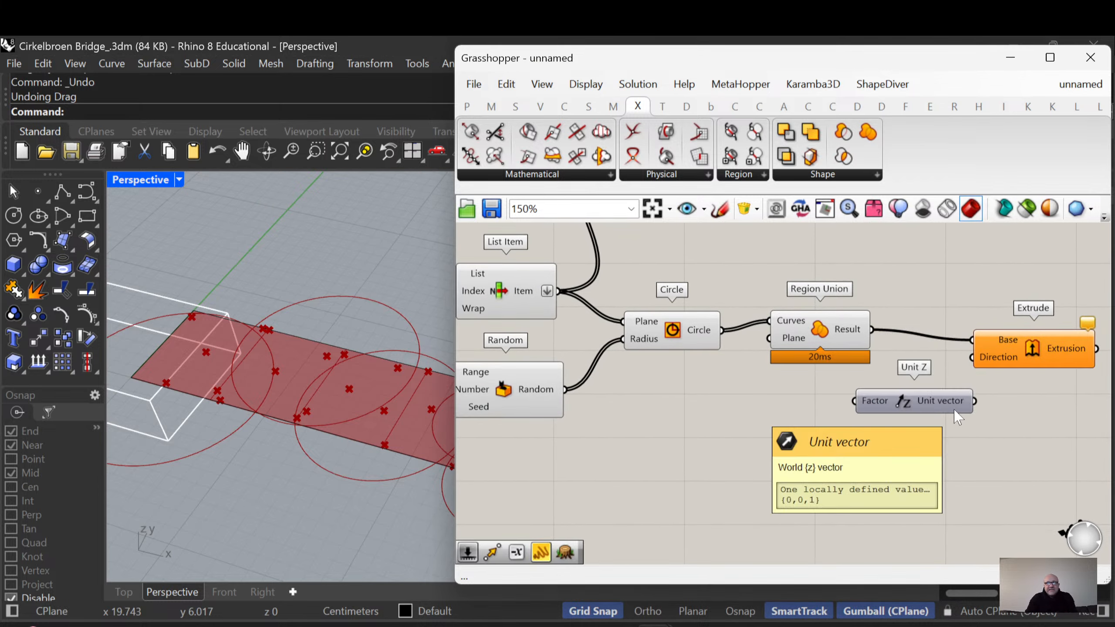
drag(975, 402, 973, 358)
Add a Negative component and connect its result to the Unit Z factor
right_drag(791, 444, 880, 434)
double_click(934, 424)
text(neg)
key(Return)
drag(984, 421, 971, 387)
Add a number slider set to 0.3 and connect it to the Negative component's value to define the deck thickness
right_drag(222, 405, 203, 433)
double_click(811, 439)
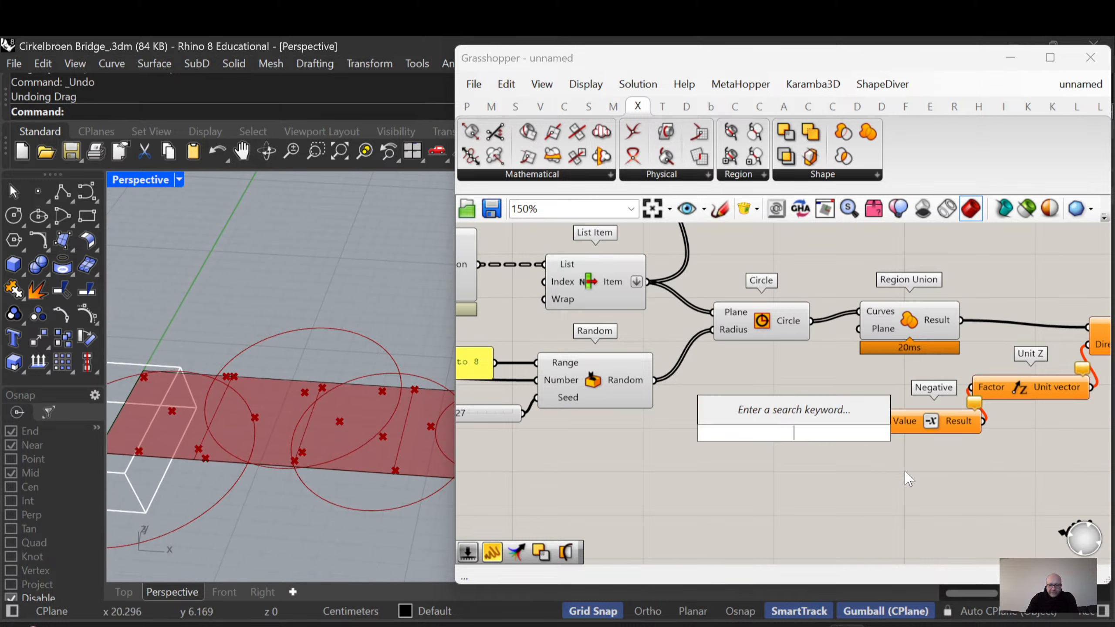
text(.3)
key(Return)
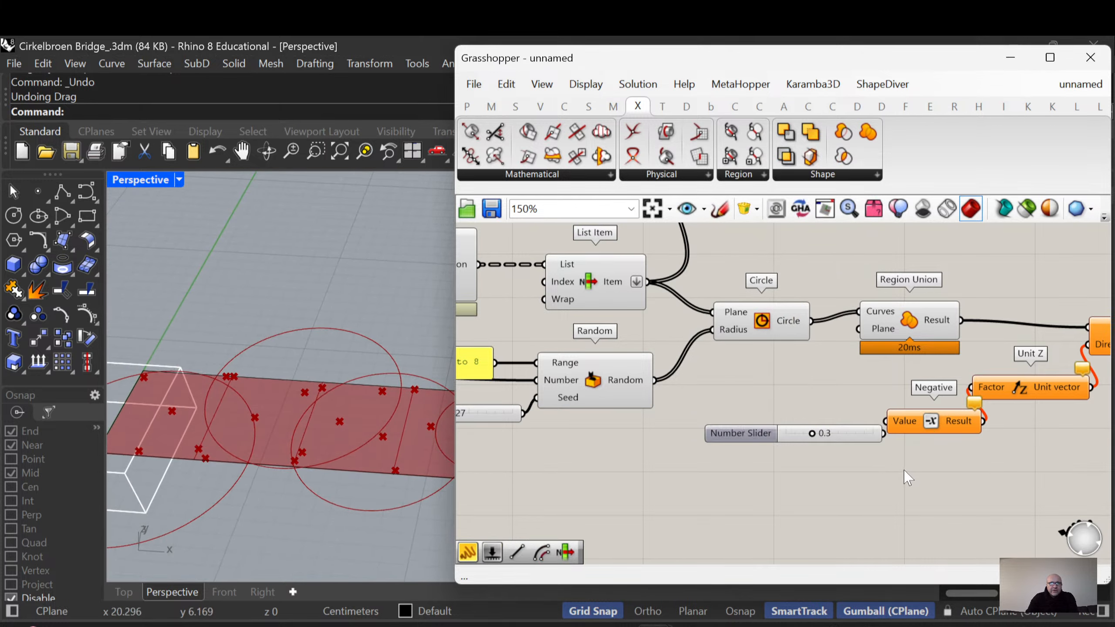
drag(741, 434, 722, 437)
drag(866, 436, 886, 421)
right_drag(860, 479, 755, 453)
right_drag(289, 514, 292, 486)
Add a Cap Holes component after Extrude and feed the extrusion into it to close the solid
right_drag(984, 434, 769, 515)
double_click(962, 411)
text(cap)
key(Return)
drag(965, 415, 972, 411)
right_drag(966, 457, 941, 469)
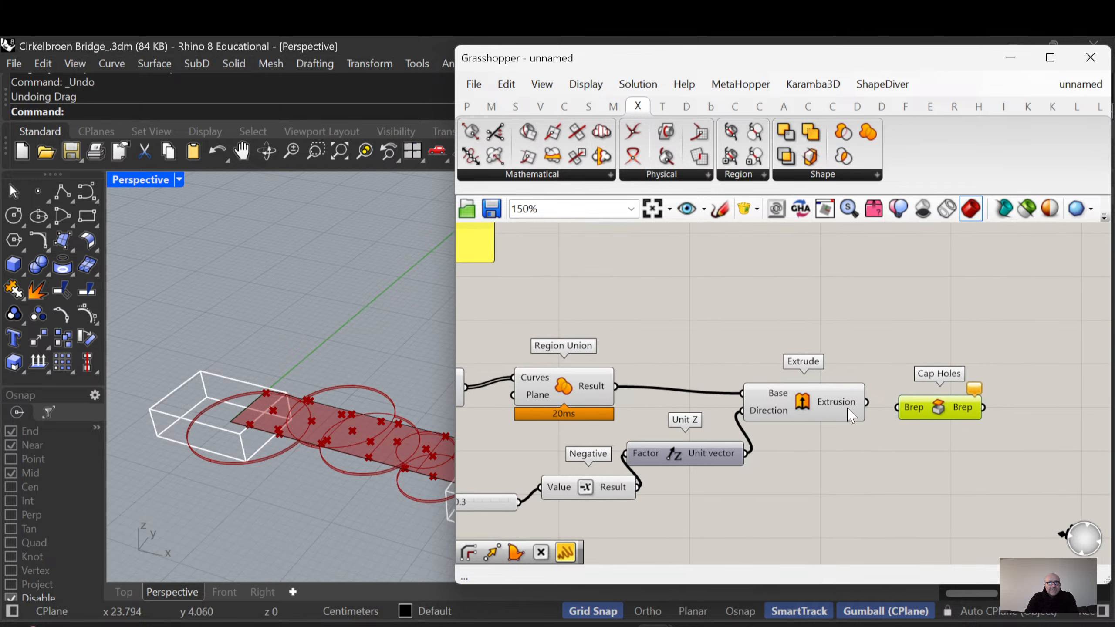
drag(894, 401, 906, 405)
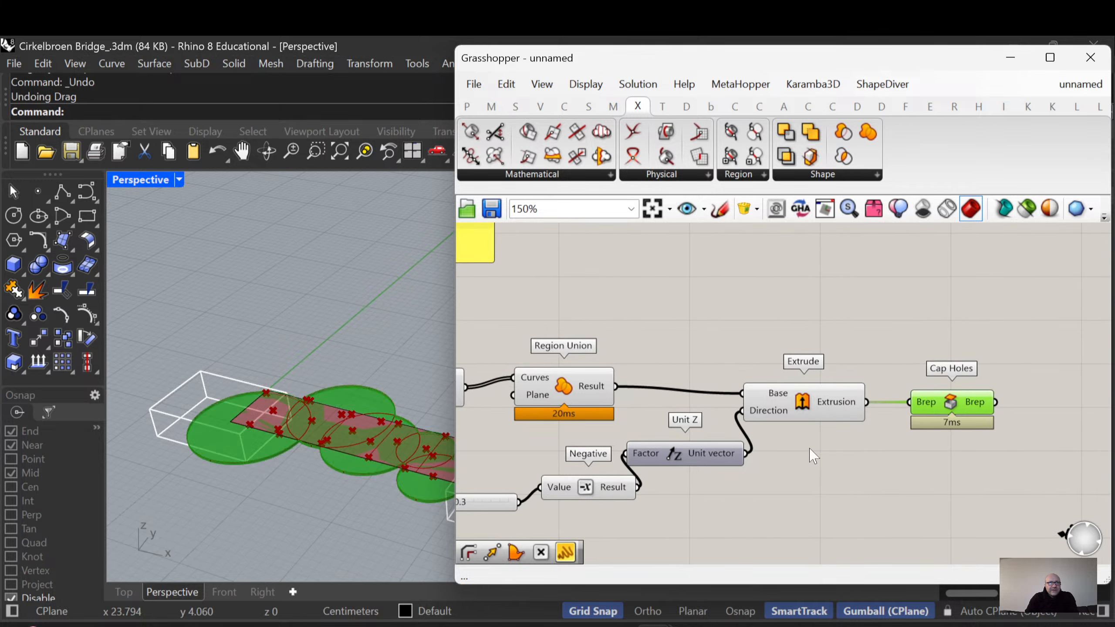
Turn off the preview of the upstream components, including Isotrim, Populate 2D, List Item, Round and both Random components
scroll(835, 453, down, 3)
right_drag(657, 464, 884, 486)
drag(876, 516, 596, 302)
middle_click(599, 296)
click(653, 254)
right_drag(720, 277, 635, 297)
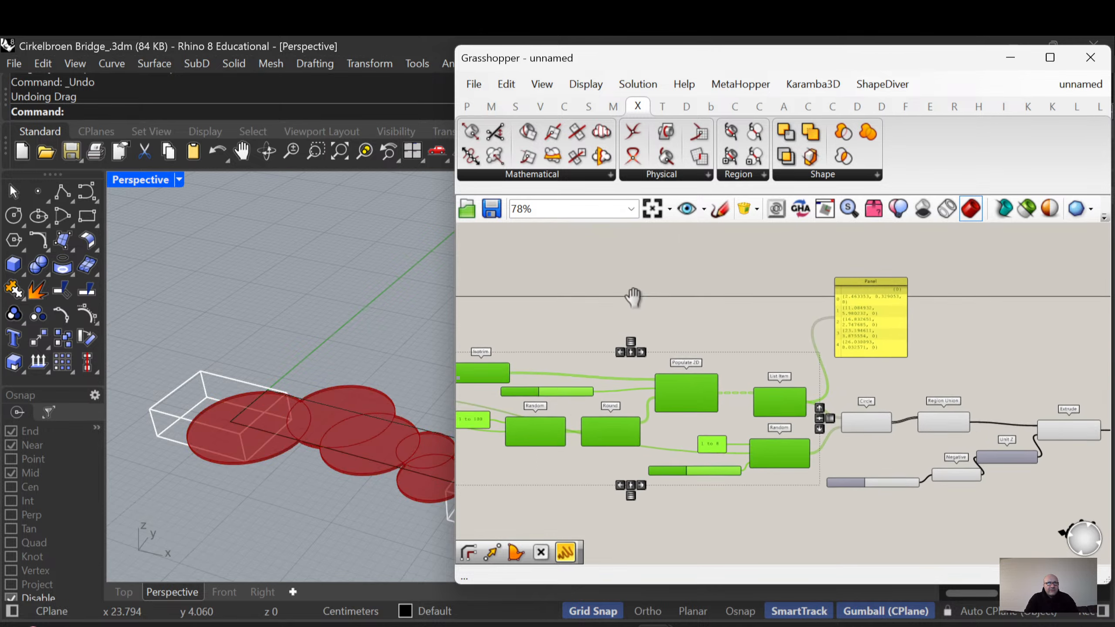
Turn off the preview of the Circle and Region Union components
right_drag(876, 396, 777, 354)
scroll(780, 360, up, 2)
right_drag(861, 435, 811, 396)
drag(825, 407, 710, 335)
middle_click(710, 335)
click(763, 281)
Hide the rectangular deck curve in Rhino and turn off the preview of the Curve and Surface parameters
click(413, 428)
key(ctrl+h)
right_drag(570, 462, 988, 396)
drag(722, 440, 621, 271)
middle_click(692, 326)
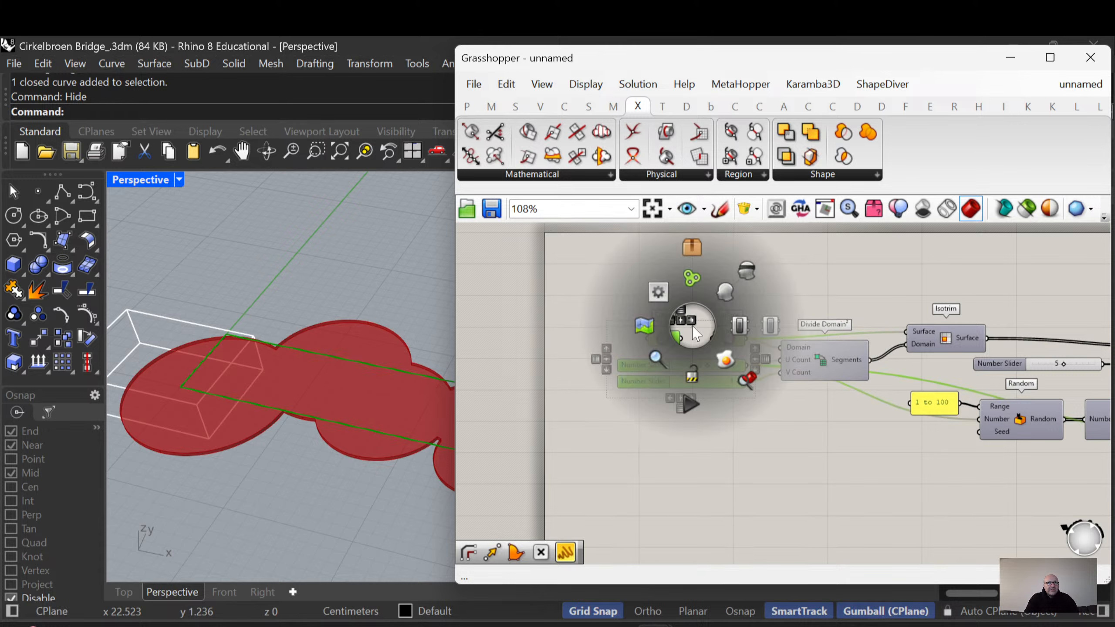
click(747, 270)
click(784, 274)
Examine the merged deck solid and its edge thickness, and review the full component definition
scroll(182, 371, down, 5)
right_drag(237, 424, 268, 518)
scroll(310, 378, up, 6)
scroll(320, 389, down, 4)
right_drag(347, 413, 344, 440)
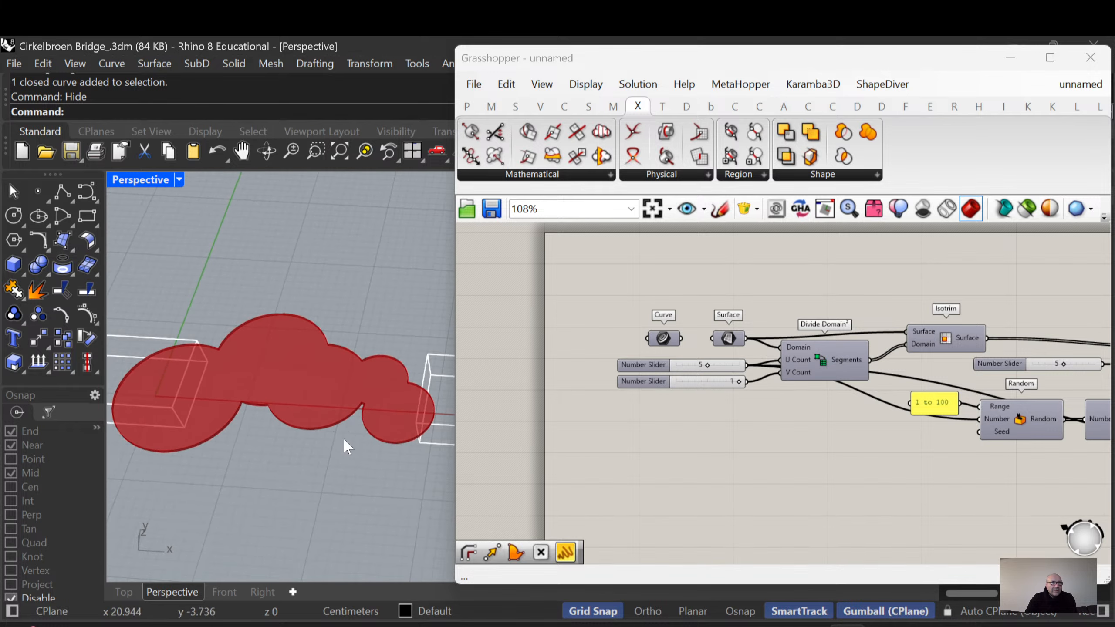
scroll(790, 428, down, 4)
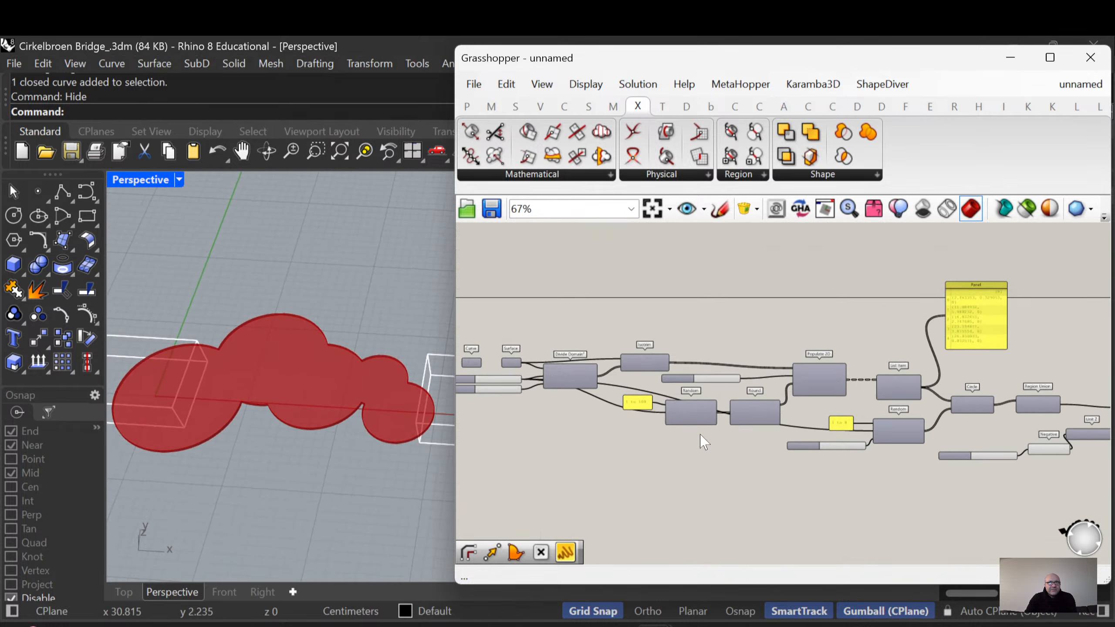
scroll(704, 437, down, 1)
right_drag(803, 455, 703, 438)
right_drag(890, 440, 801, 440)
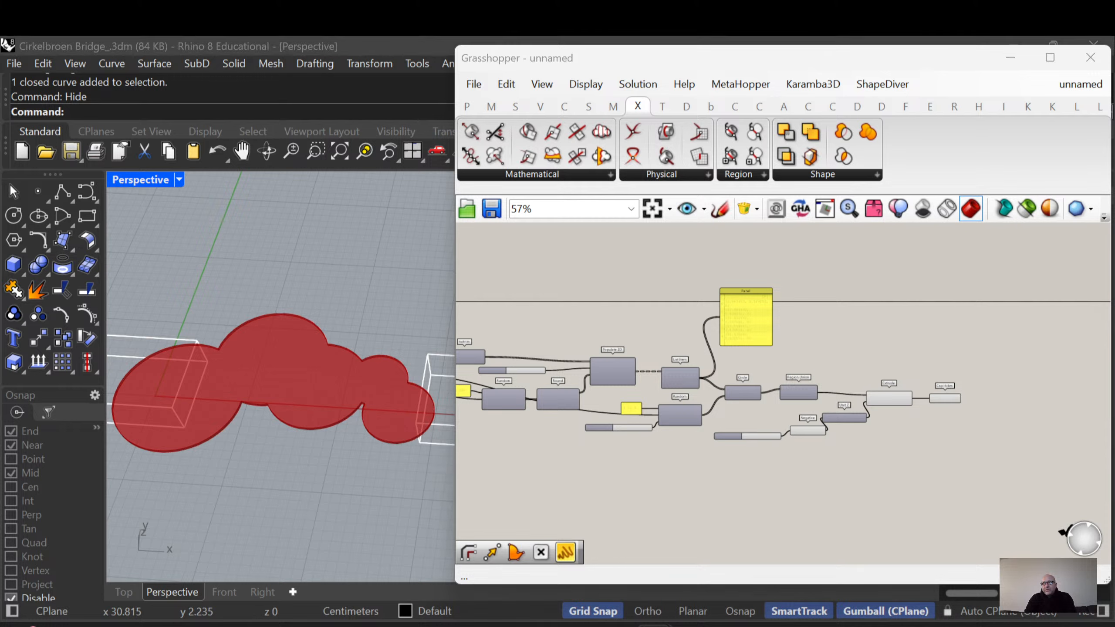
scroll(378, 424, up, 8)
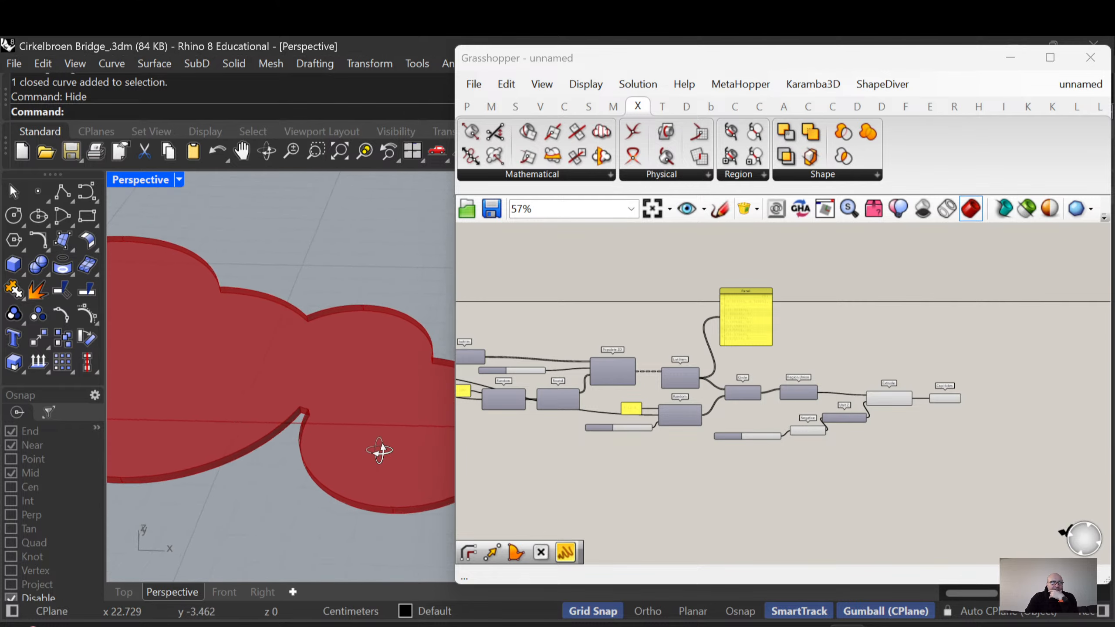
scroll(297, 443, up, 3)
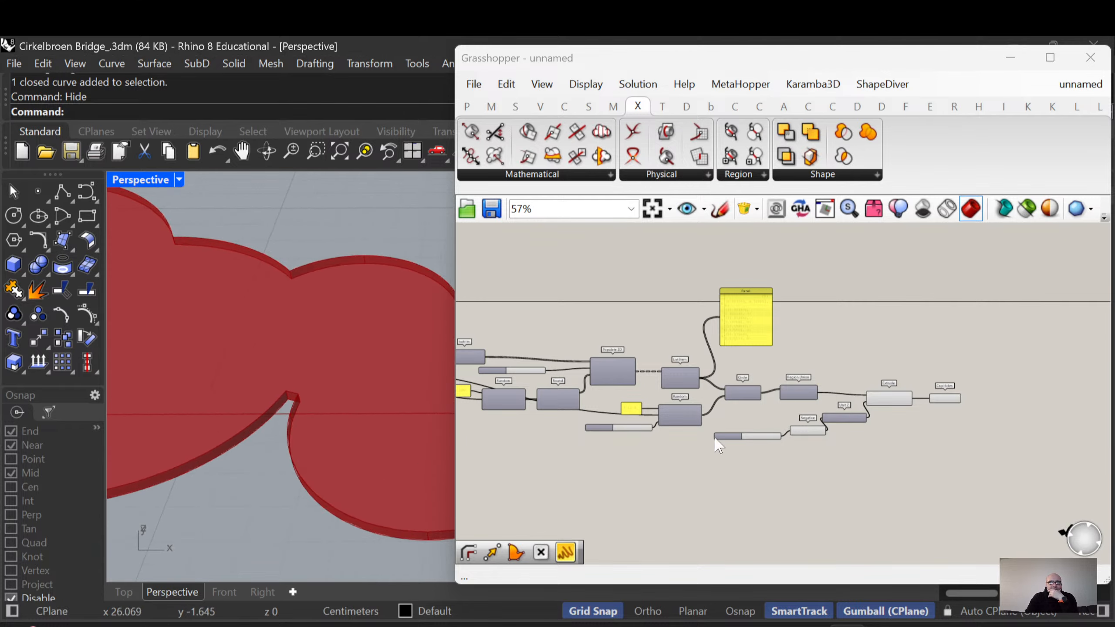
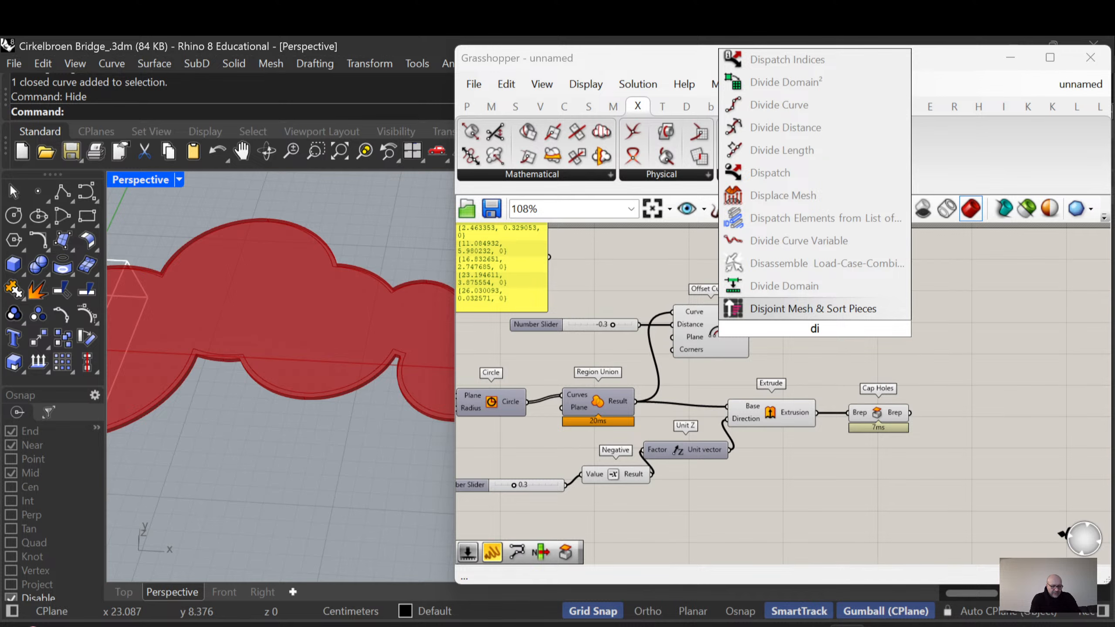
Add a Divide Curve component and connect the Offset Curve output to its curve input
text(vide)
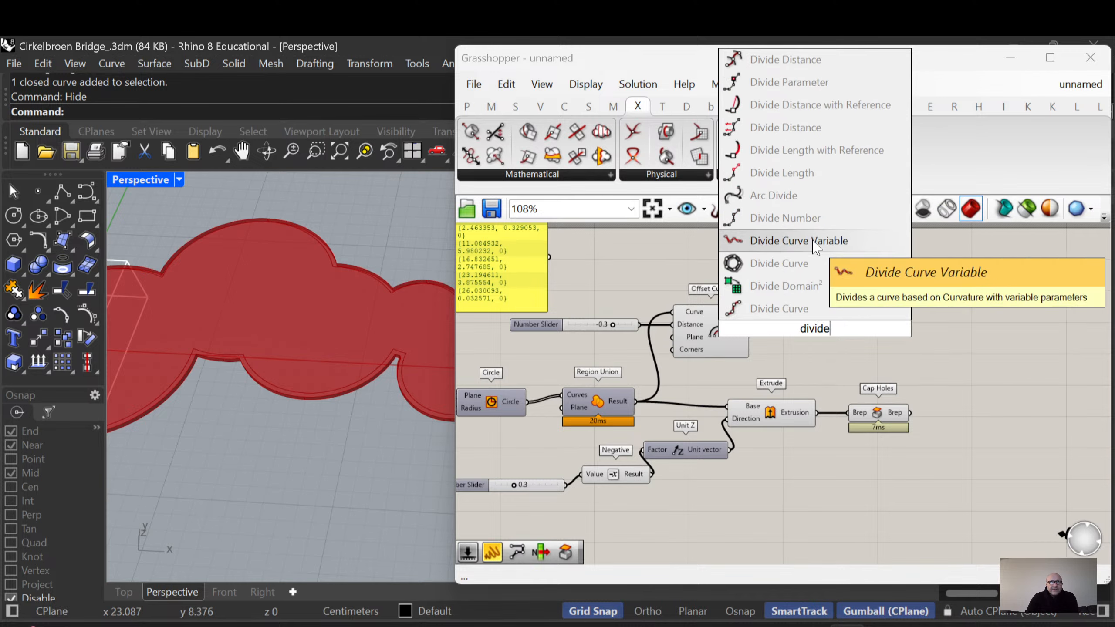
click(780, 309)
scroll(874, 338, up, 3)
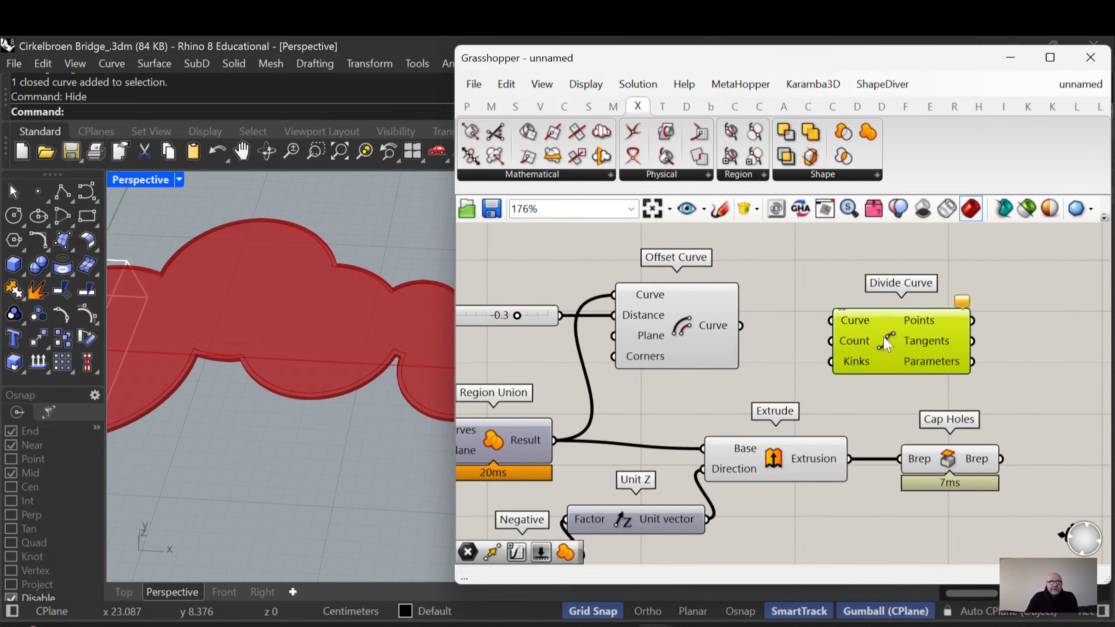
drag(885, 338, 930, 337)
right_drag(769, 354, 815, 331)
drag(787, 303, 923, 296)
Add a number slider set to 500 and connect it to the Divide Curve count
double_click(852, 341)
text(500)
key(Return)
drag(1015, 313, 1058, 296)
Try a division count of 300 and inspect the point spacing along the offset curve
double_click(879, 315)
text(300)
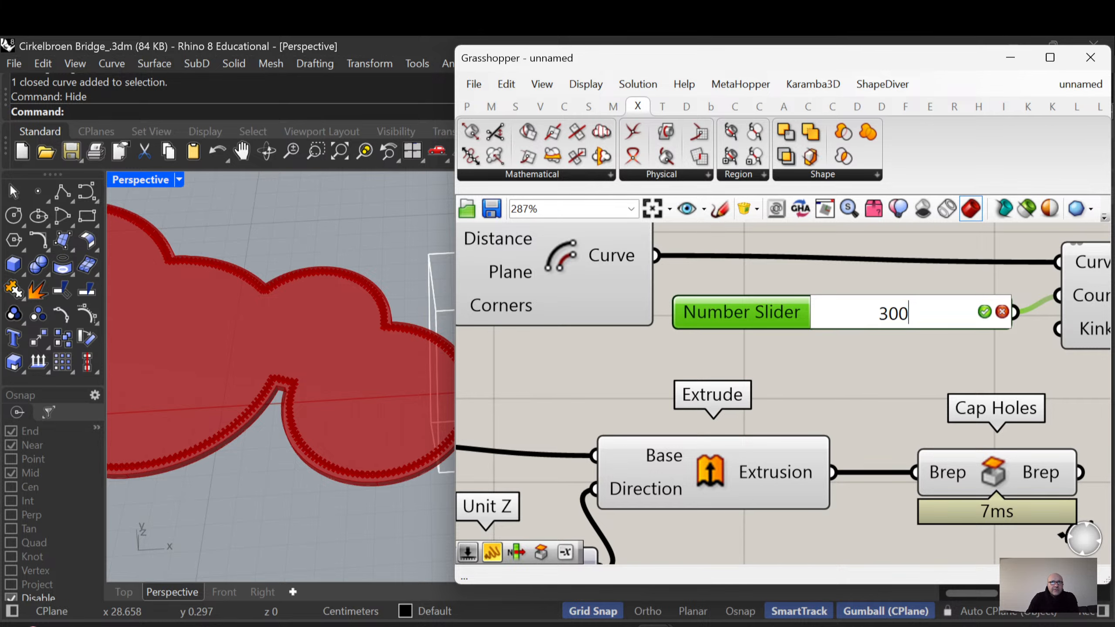
key(Return)
right_drag(806, 394, 782, 402)
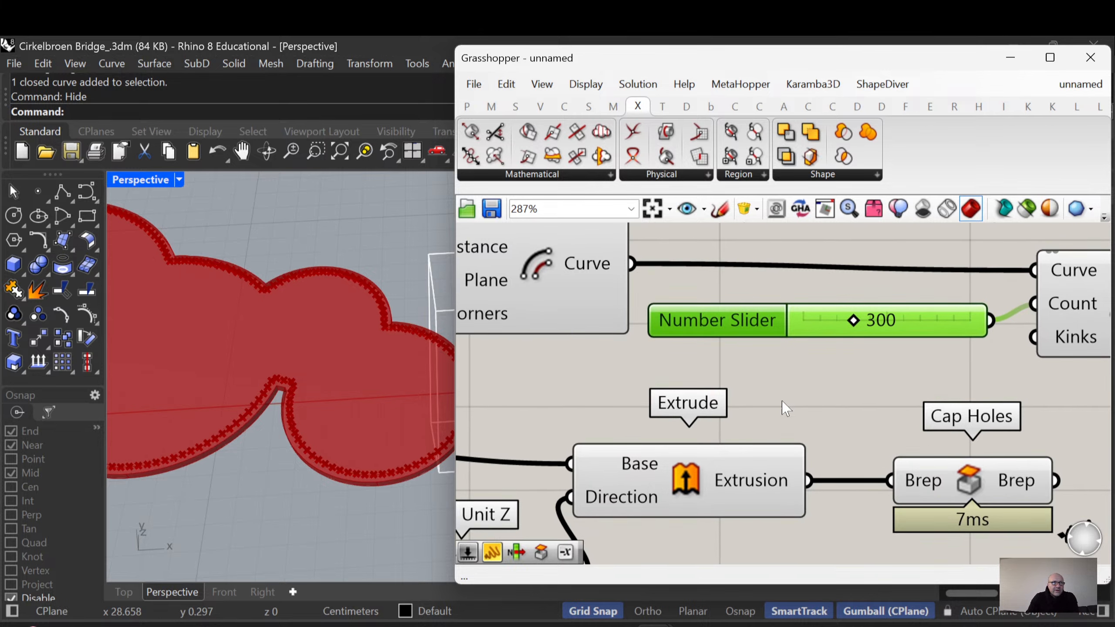
right_drag(331, 447, 324, 420)
scroll(323, 504, up, 5)
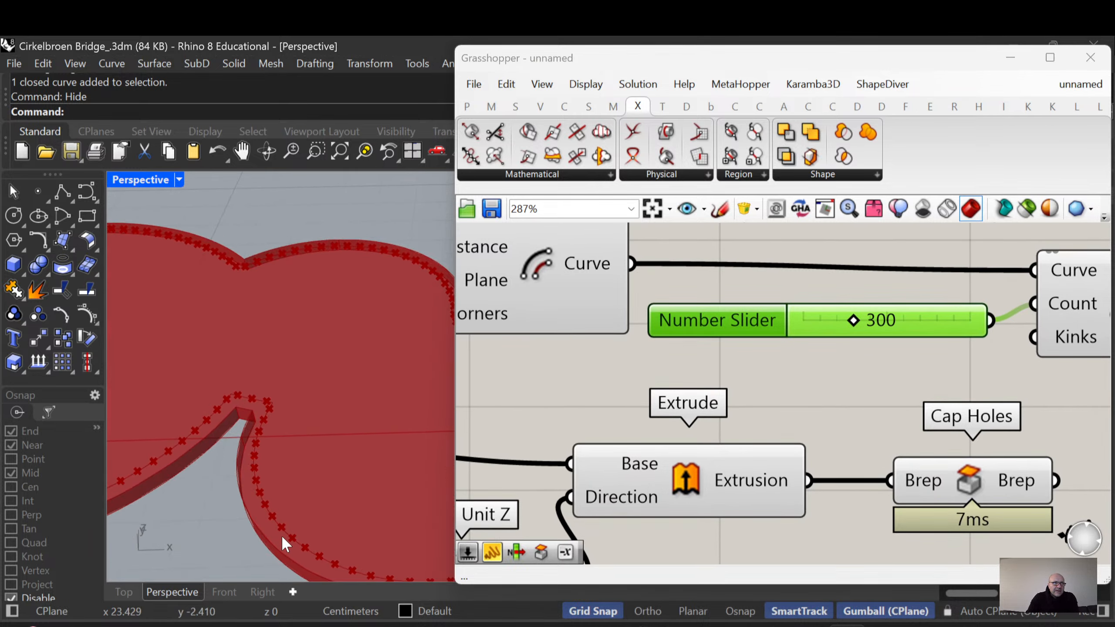
scroll(286, 535, down, 1)
Set the Divide Curve count slider to 400
right_drag(925, 337, 849, 348)
double_click(860, 339)
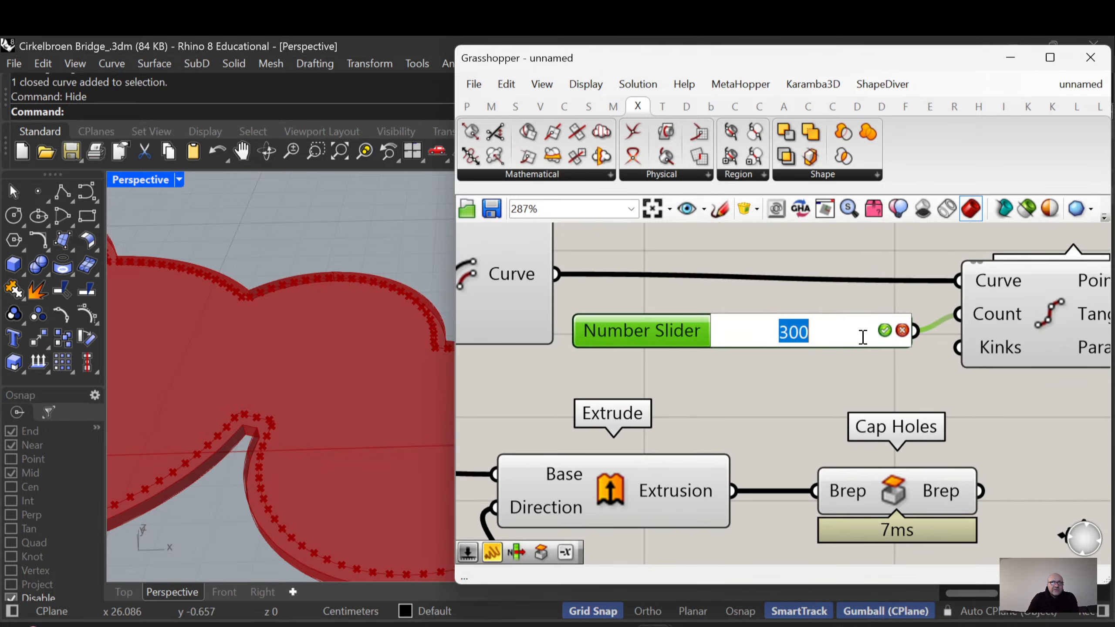
text(400)
key(Return)
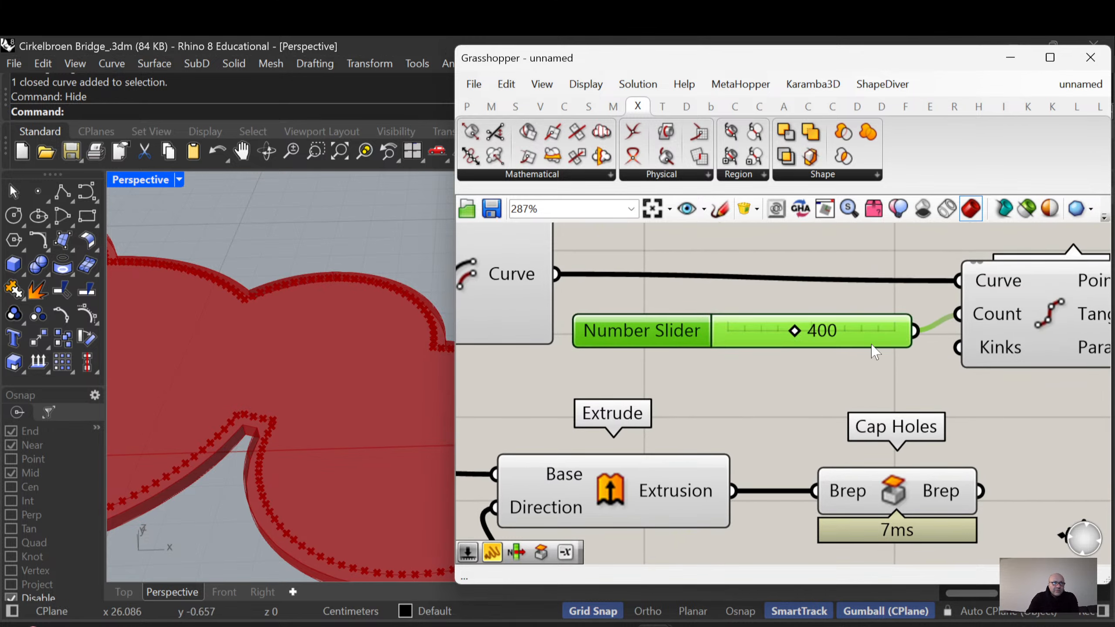
click(804, 371)
scroll(804, 371, down, 4)
drag(884, 352, 887, 354)
Add an Interpolate component and connect the Divide Curve Points output to its Vertices input
scroll(269, 304, up, 2)
scroll(817, 282, up, 3)
right_drag(802, 394, 711, 398)
scroll(739, 373, down, 3)
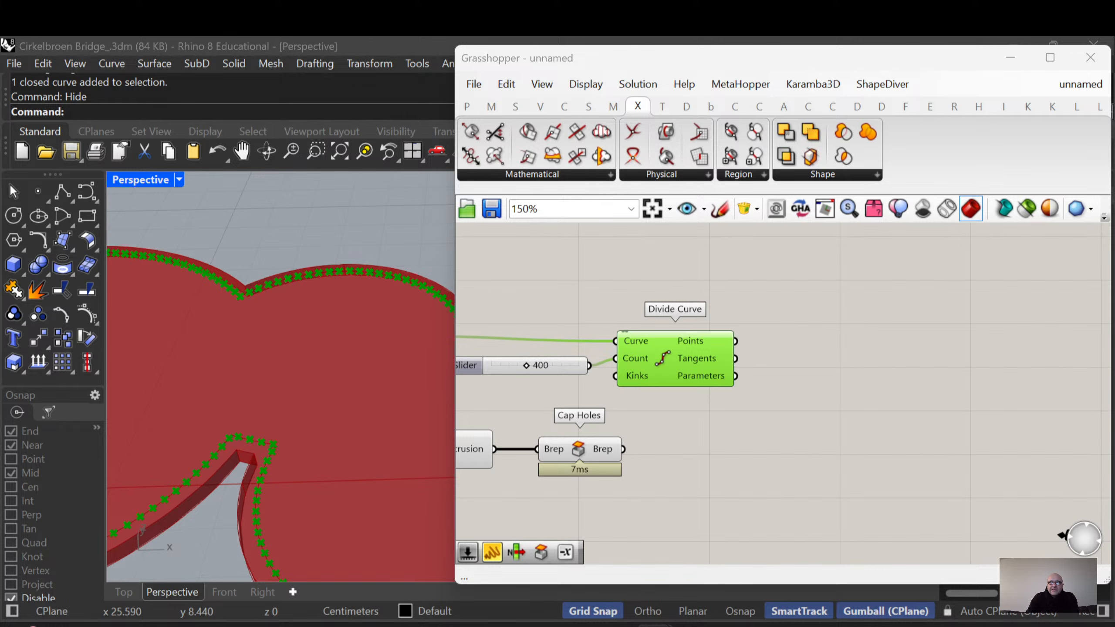
right_drag(866, 386, 833, 377)
double_click(833, 377)
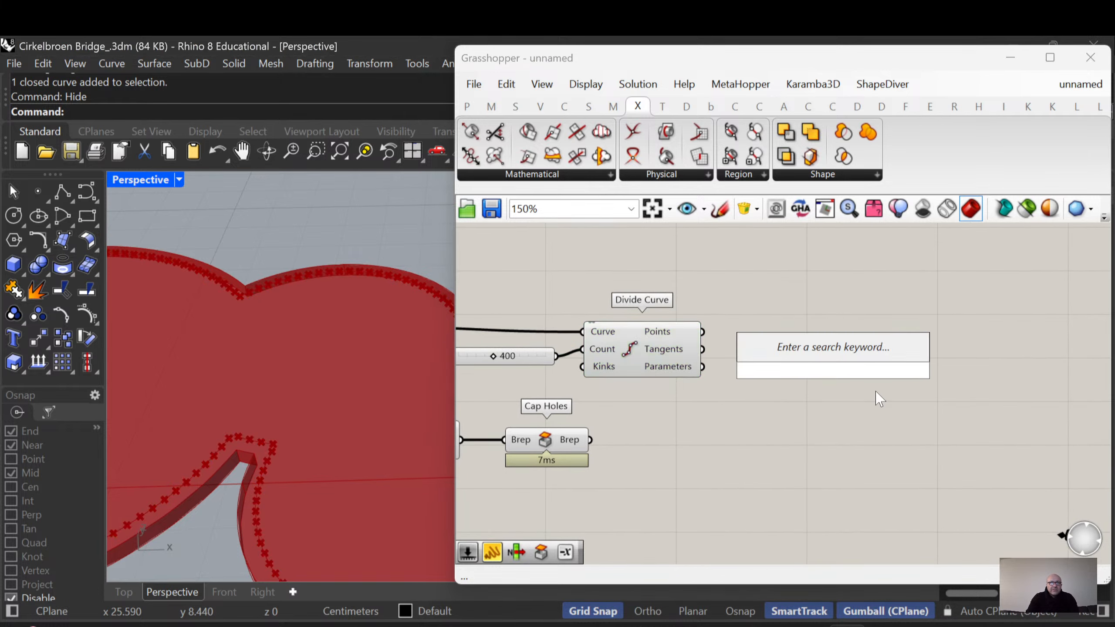
text(interpo)
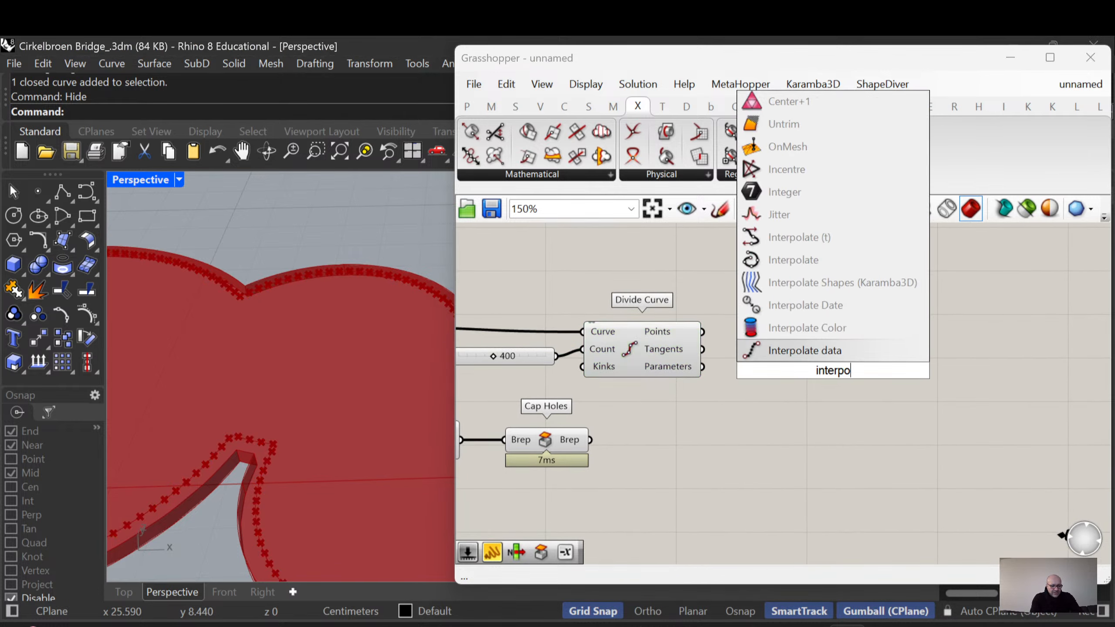
text(l)
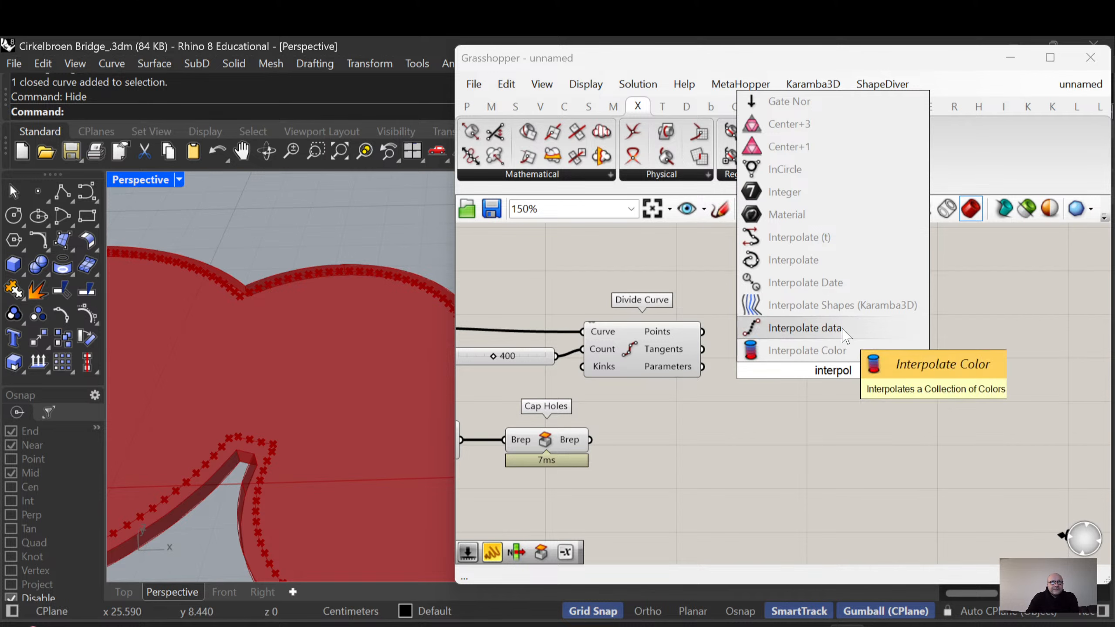
click(794, 260)
scroll(738, 369, up, 3)
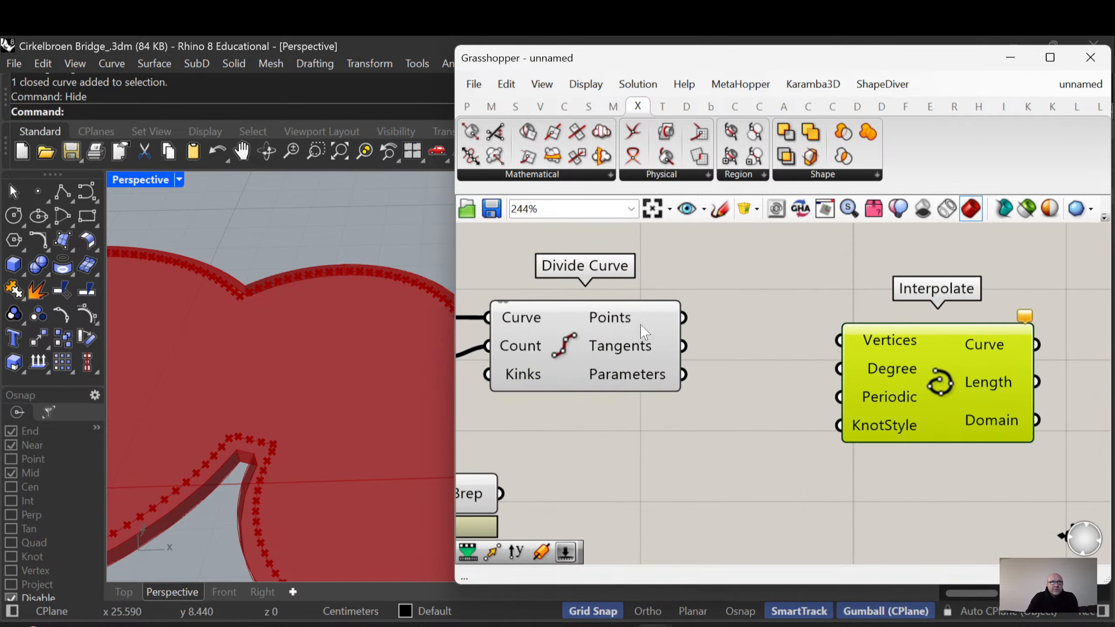
drag(644, 332, 834, 345)
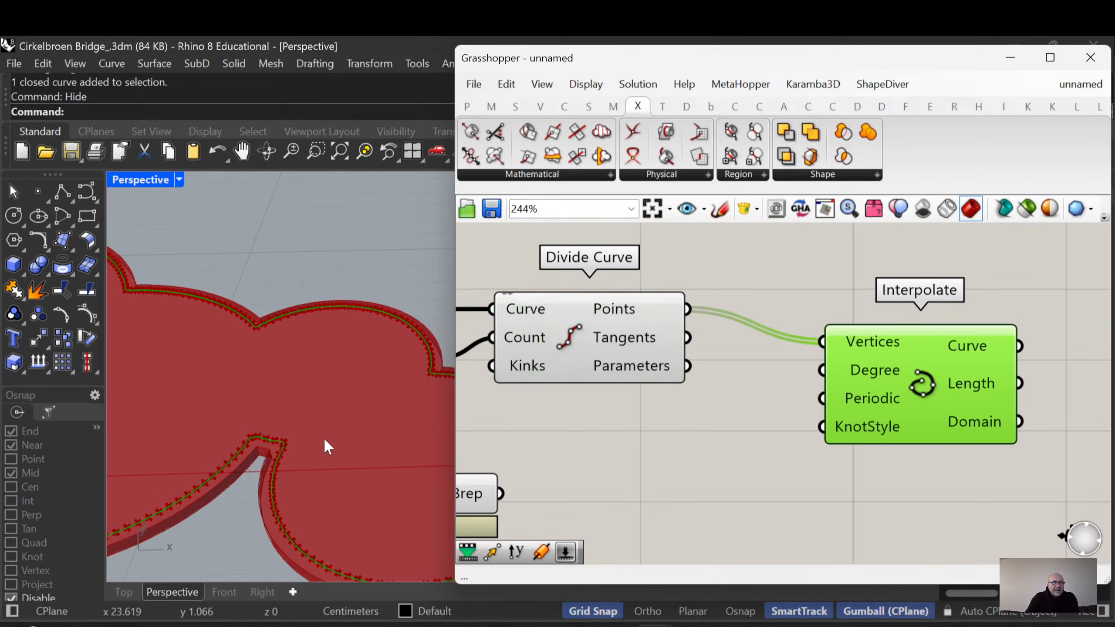
Inspect the interpolated curve along the bridge edge and invert the Interpolate component's Periodic input
scroll(327, 446, down, 5)
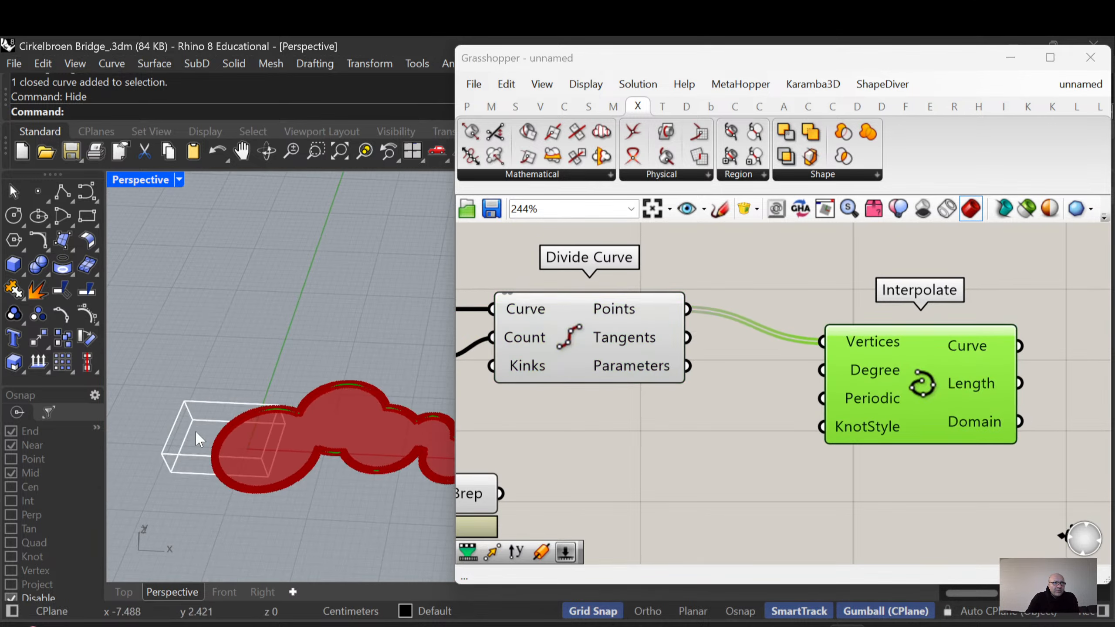
scroll(198, 438, up, 5)
scroll(247, 434, down, 5)
scroll(351, 435, up, 4)
drag(922, 409, 922, 390)
right_click(873, 381)
click(913, 510)
right_drag(812, 423, 773, 420)
scroll(793, 397, down, 1)
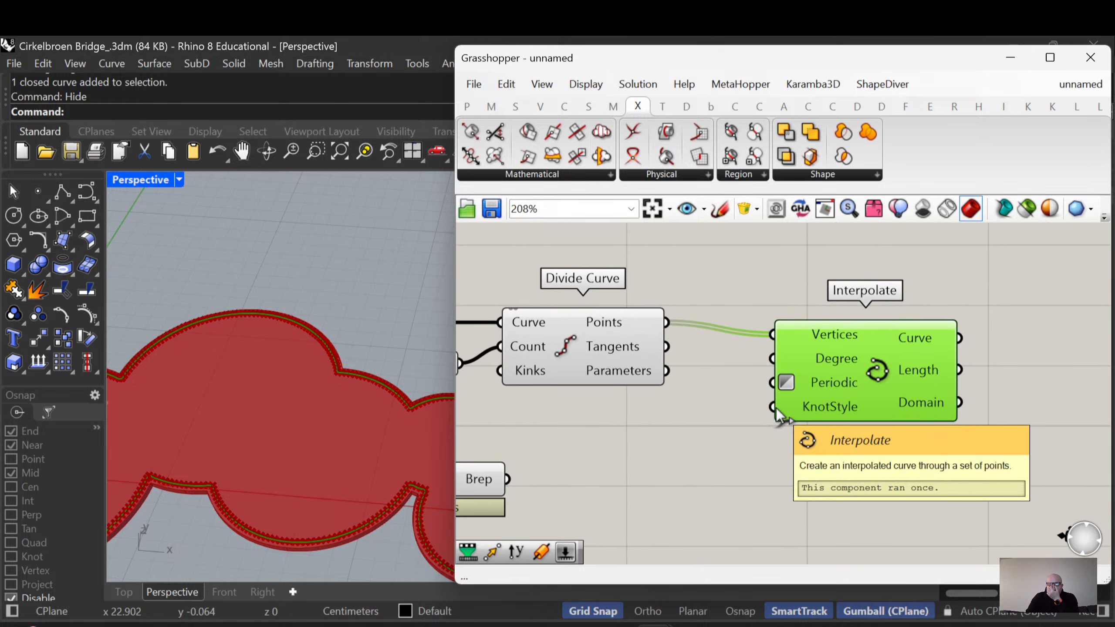
right_drag(775, 408, 798, 402)
Add a Move component and connect the Interpolate Curve output to its Geometry input
mouse_move(923, 410)
right_down()
mouse_move(935, 376)
mouse_move(918, 392)
right_up()
scroll(917, 392, down, 2)
double_click(1039, 367)
text(move)
key(Return)
drag(914, 323, 973, 358)
right_drag(323, 385, 334, 441)
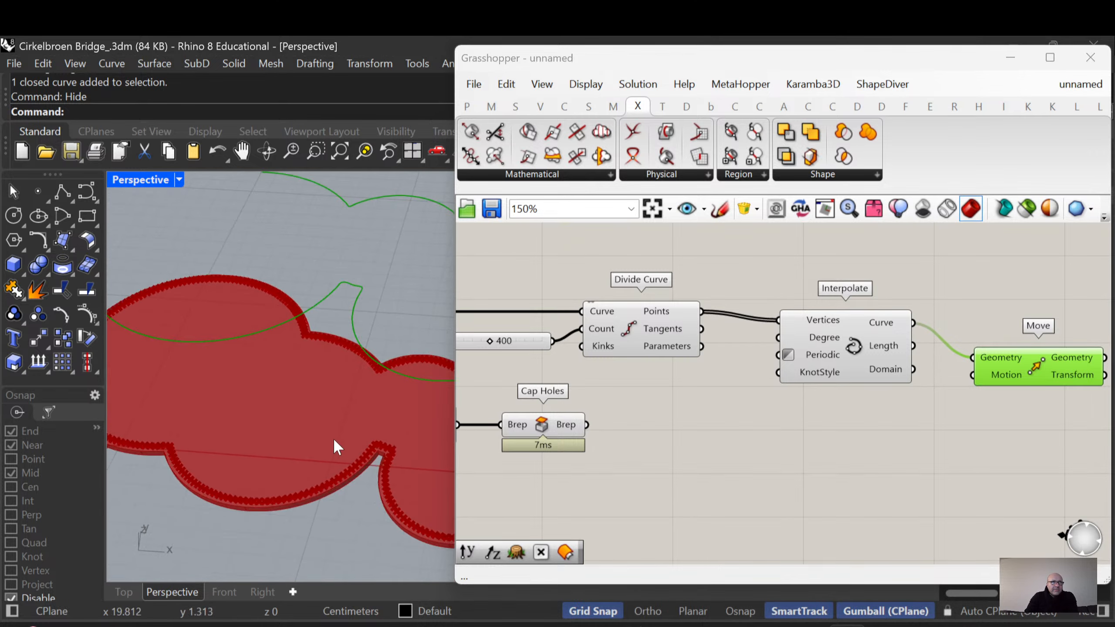
scroll(334, 440, up, 3)
right_drag(842, 429, 829, 436)
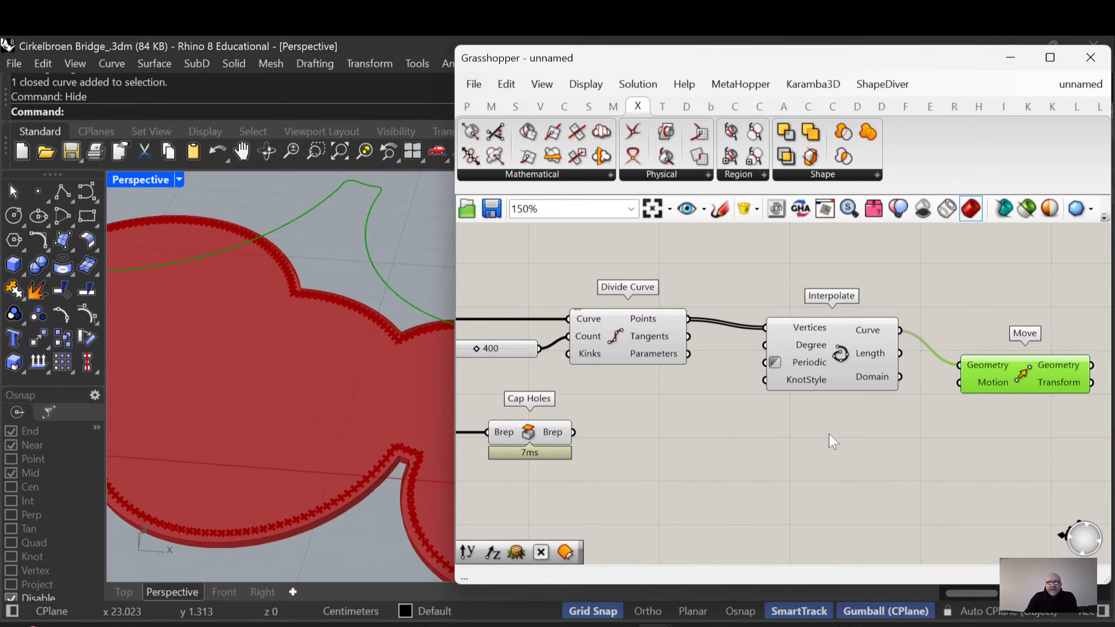
Add a Unit Z component and connect its vector output to the Move component's Motion input
double_click(976, 421)
text(unit z)
key(Return)
drag(1036, 422, 960, 382)
drag(1025, 373, 1097, 371)
Add a number slider set to 1.2 and connect it to the Unit Z Factor input
right_drag(896, 475, 848, 482)
double_click(796, 474)
text(1.)
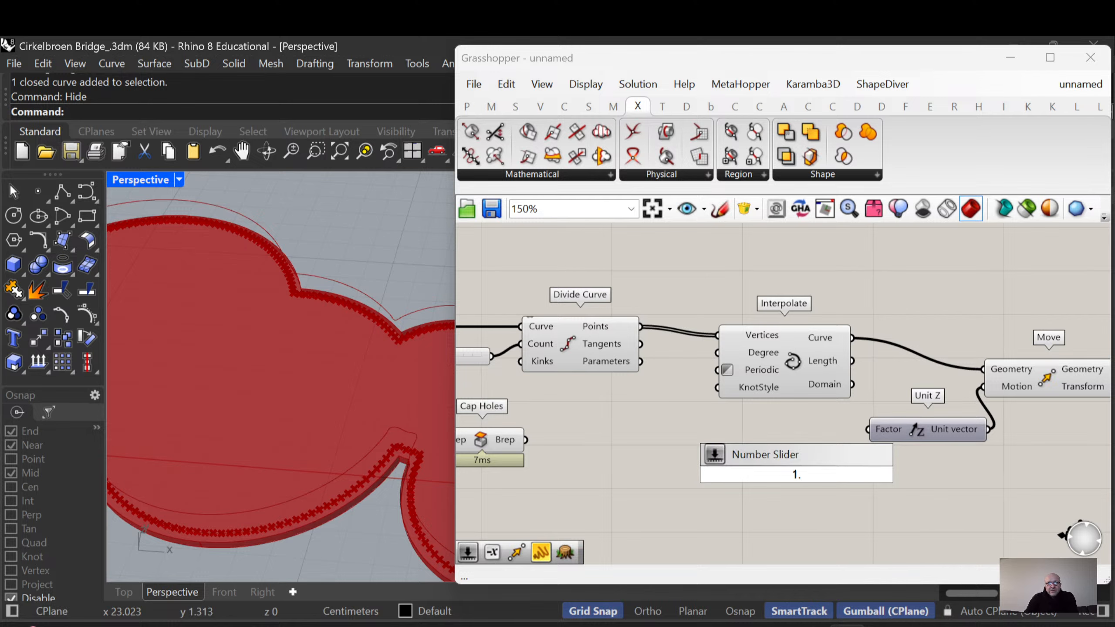
text(20)
key(Return)
drag(863, 474, 868, 430)
right_drag(316, 396, 281, 334)
scroll(922, 426, up, 5)
right_drag(1010, 475, 610, 483)
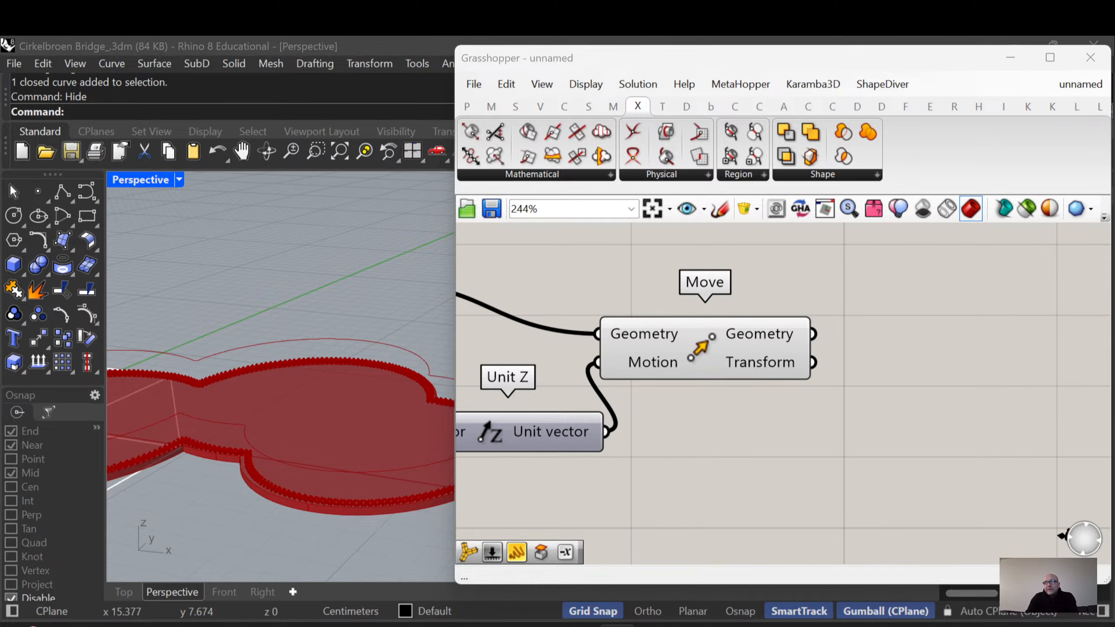
Switch to the browser and examine the Cirkelbroen bridge photos in the image results and on Atlas Obscura for the railing shape
drag(1114, 191, 763, 36)
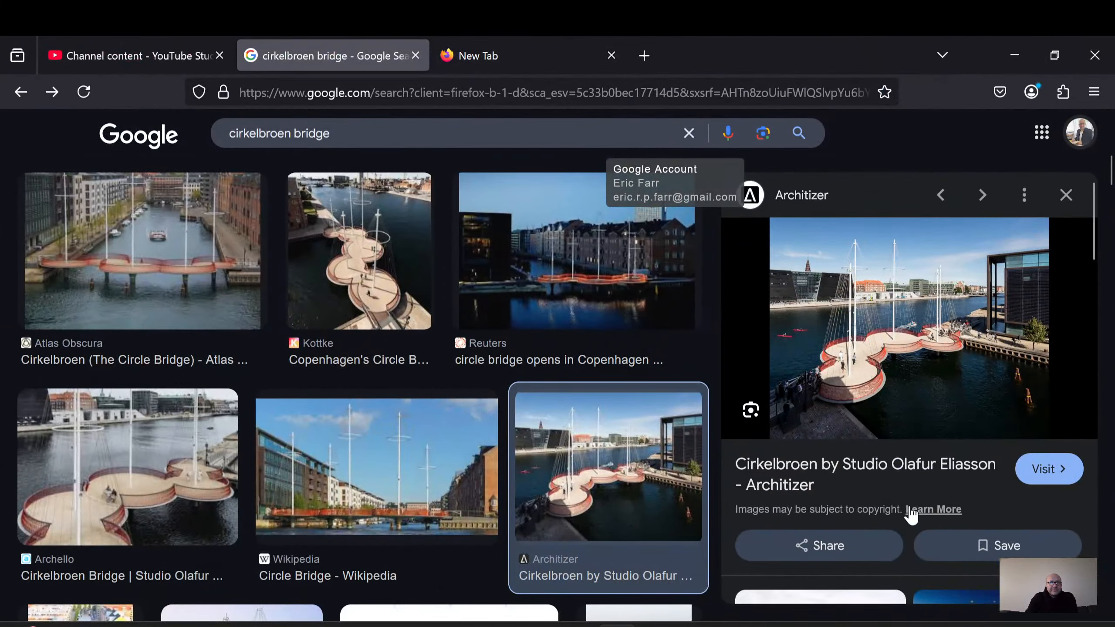
click(144, 288)
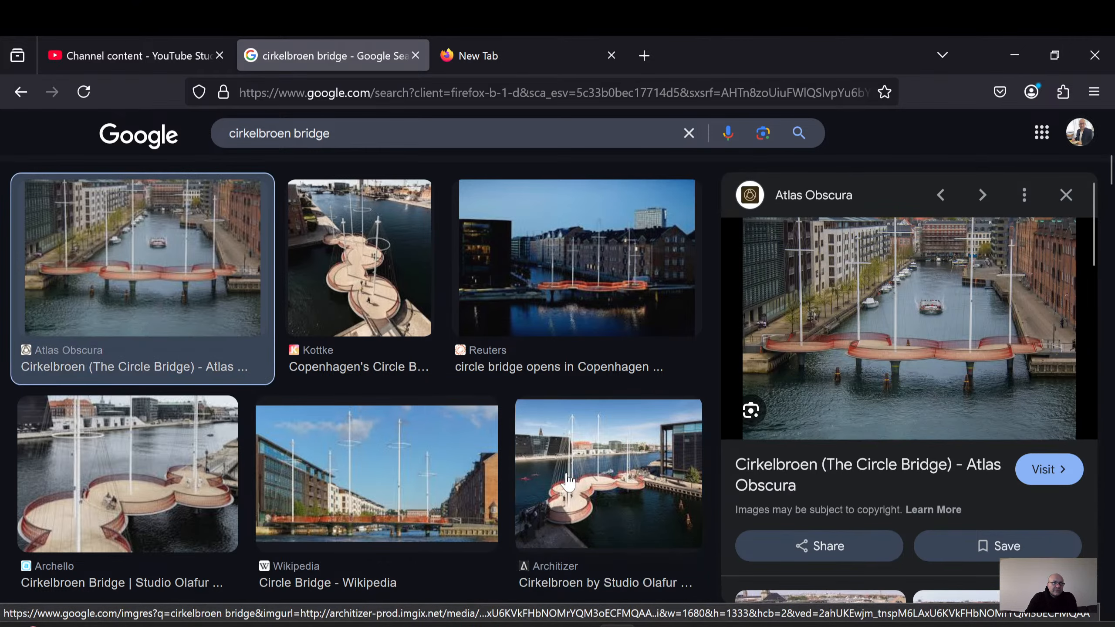
scroll(569, 482, down, 8)
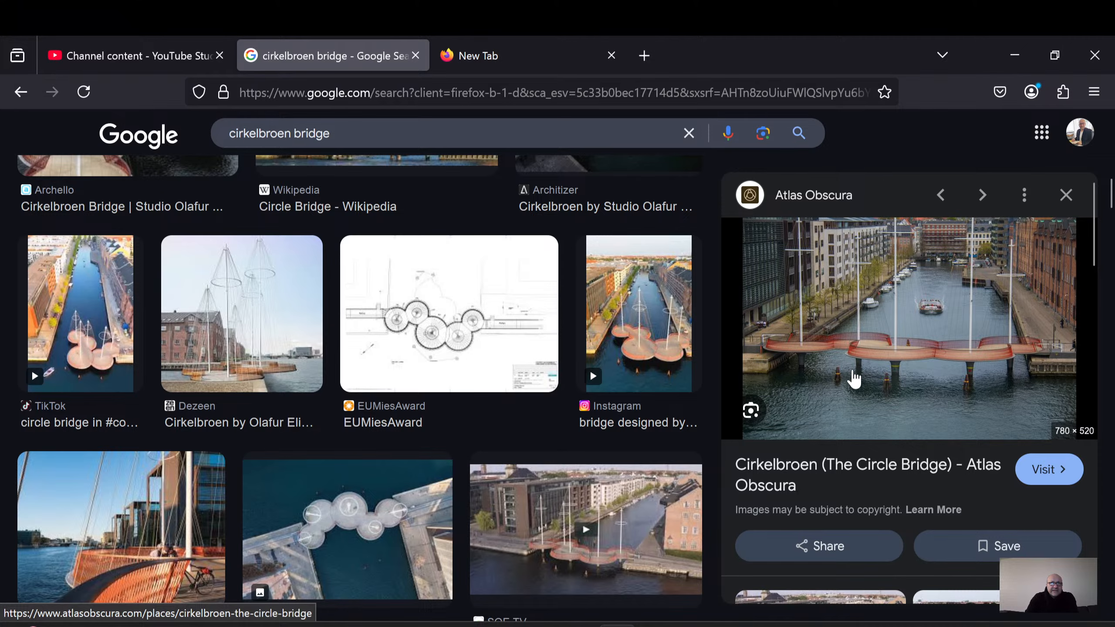
click(863, 357)
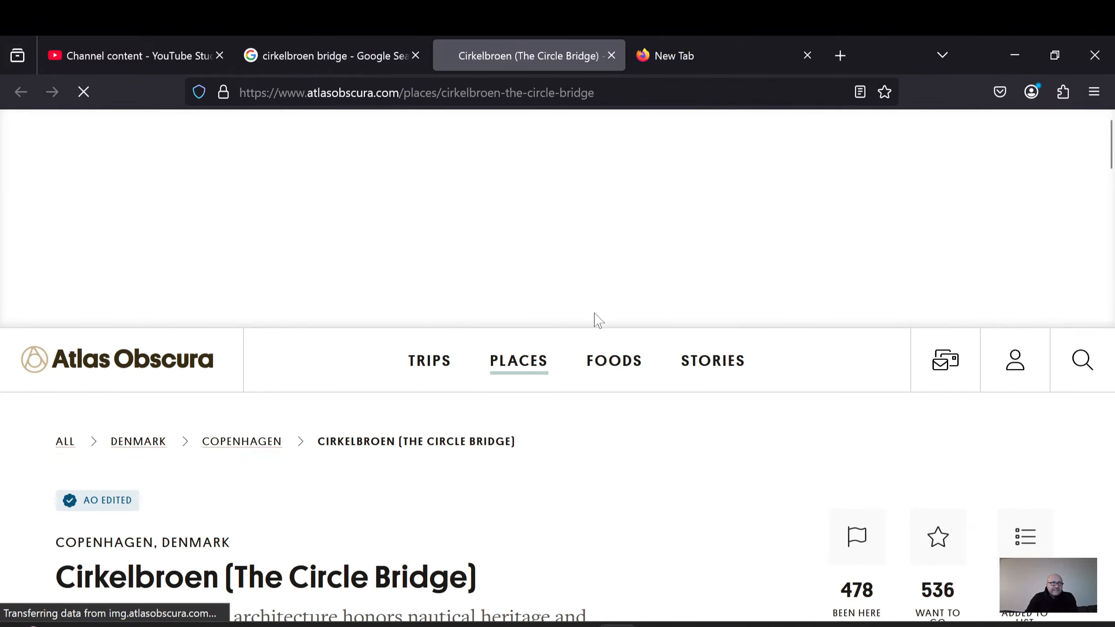
scroll(595, 319, down, 10)
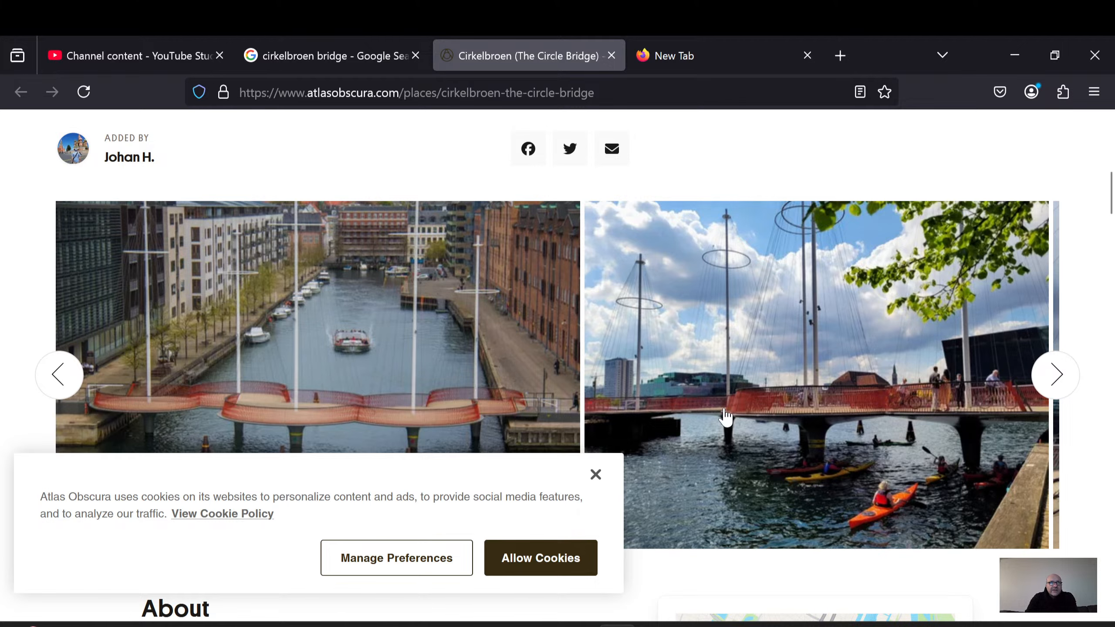
click(1015, 55)
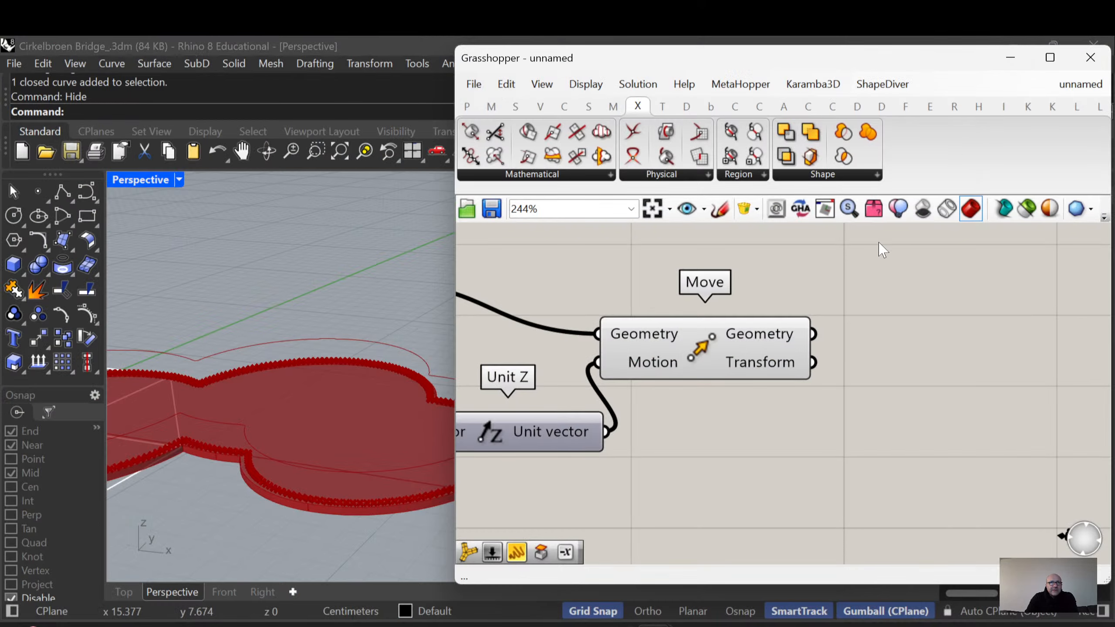
Add an Offset Curve component and connect the Move Geometry output to its Curve input
mouse_move(827, 390)
right_down()
mouse_move(799, 385)
mouse_move(809, 382)
right_up()
scroll(803, 383, down, 2)
scroll(809, 383, down, 2)
right_drag(340, 480, 300, 484)
right_drag(748, 423, 692, 430)
double_click(810, 389)
text(offset)
key(Return)
scroll(786, 422, up, 2)
right_drag(786, 422, 845, 448)
drag(882, 382, 894, 400)
right_drag(812, 400, 794, 396)
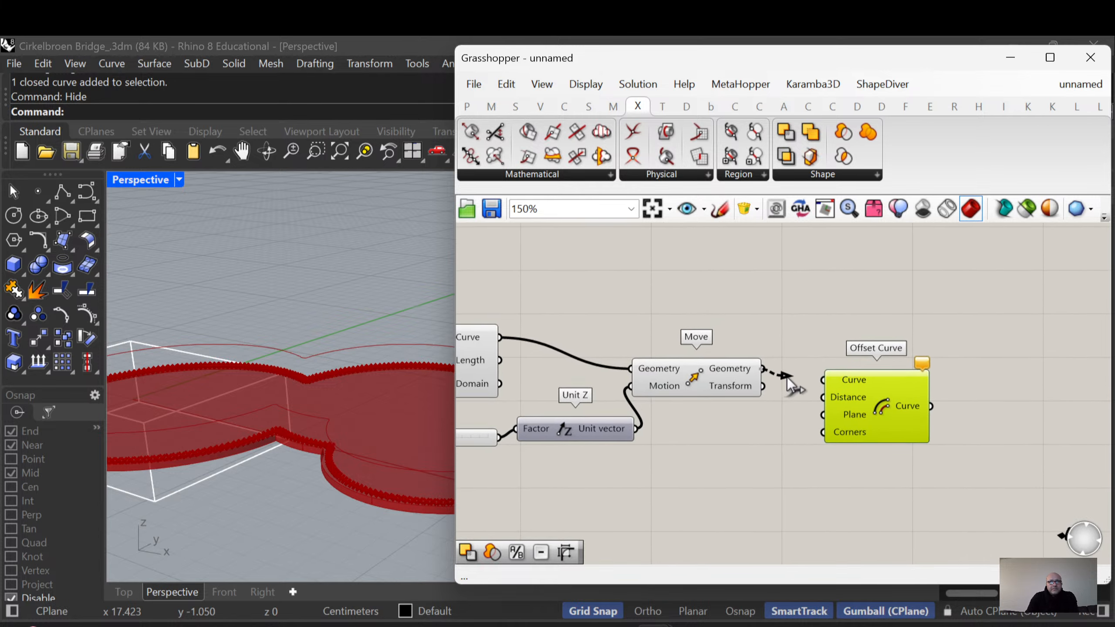
drag(816, 389, 823, 380)
Add a number slider ranging from -1.0 to 0 and connect it to the new Offset Curve's Distance input
right_drag(801, 439, 842, 438)
double_click(784, 438)
text(-1.0<0)
key(Return)
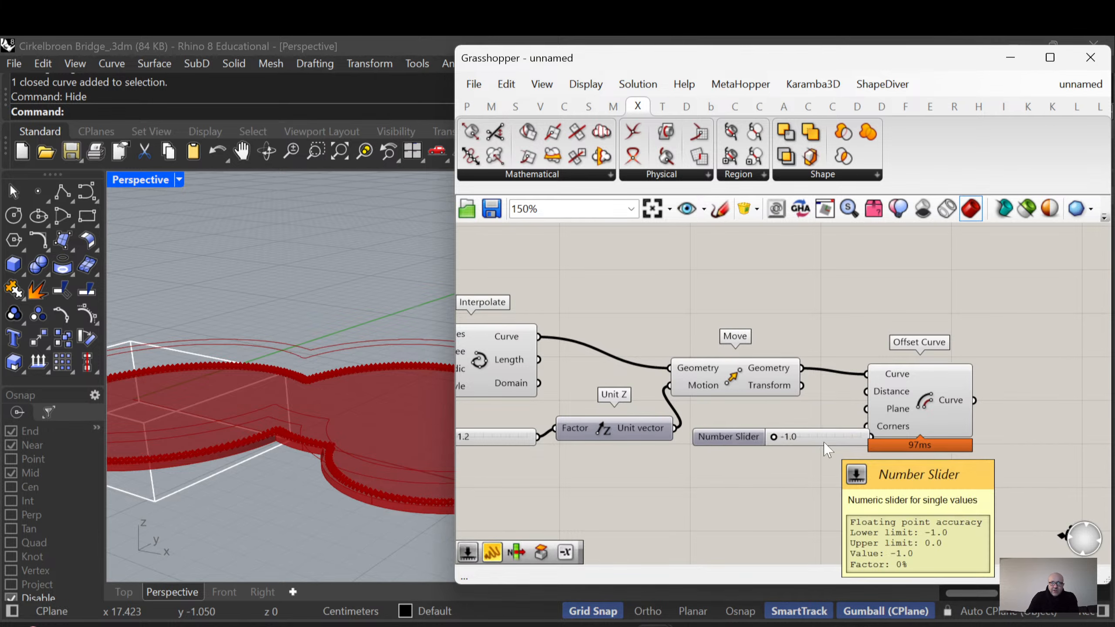
click(908, 430)
scroll(906, 432, up, 3)
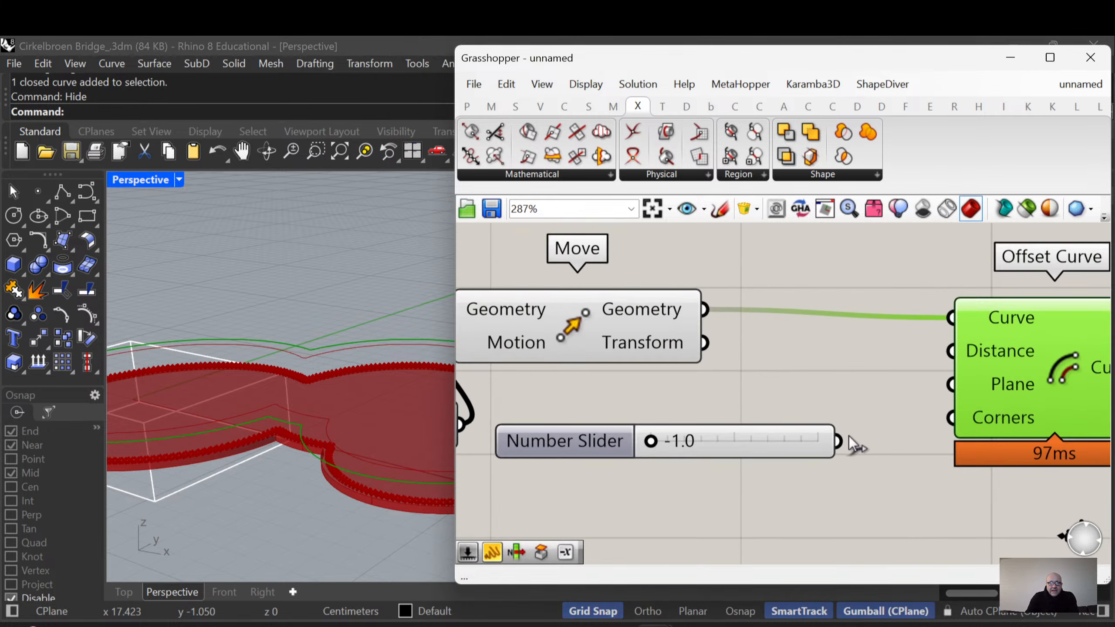
drag(849, 437, 935, 343)
Set the raised curve's offset distance slider to -0.2 and place it closer to the Offset Curve component
drag(651, 440, 784, 441)
drag(564, 441, 655, 397)
right_drag(351, 360, 378, 431)
scroll(391, 402, down, 1)
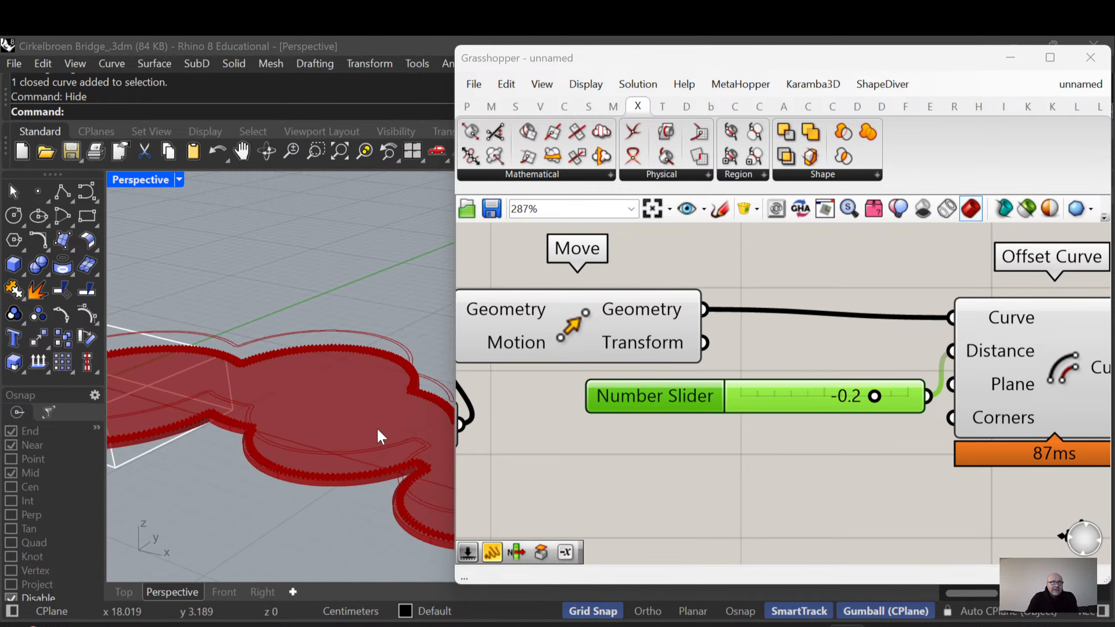
scroll(837, 463, down, 4)
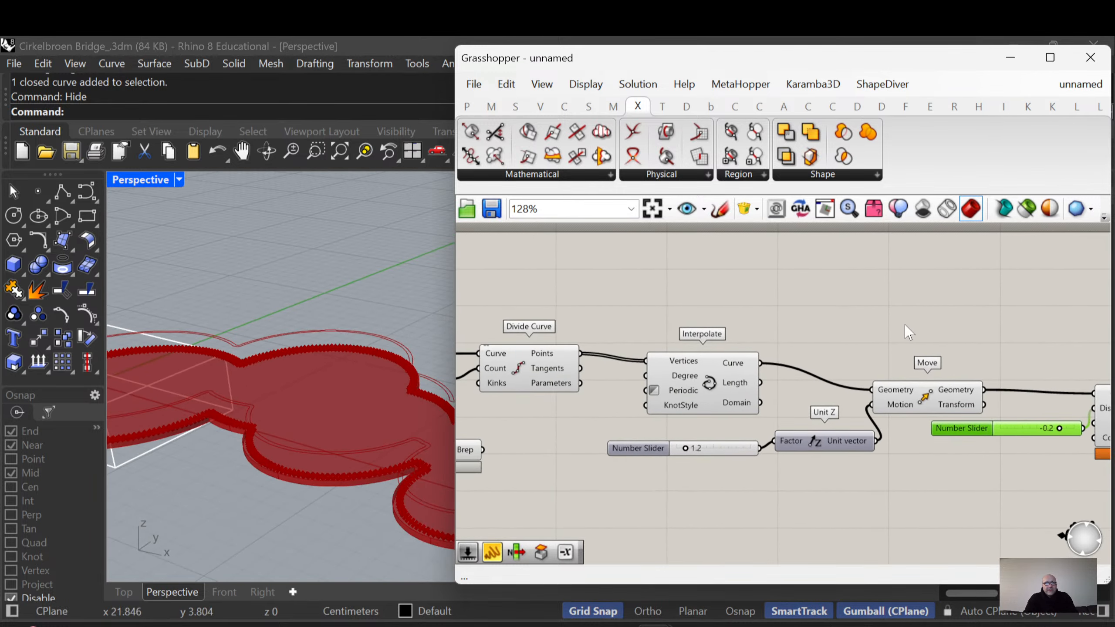
Turn off the viewport preview of the Interpolate and Move components
right_drag(900, 347, 942, 338)
right_drag(745, 368, 713, 359)
click(719, 372)
middle_click(719, 373)
click(774, 324)
right_drag(818, 292, 771, 278)
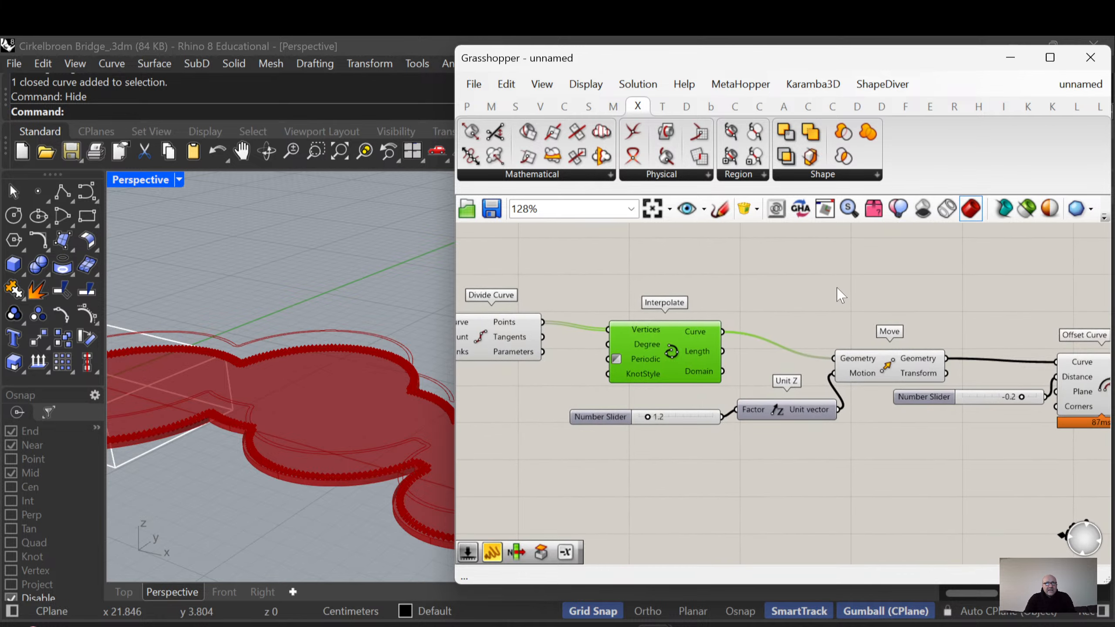
drag(843, 296, 807, 407)
middle_click(808, 407)
click(863, 358)
click(883, 304)
right_drag(883, 304, 836, 319)
right_drag(324, 484, 325, 494)
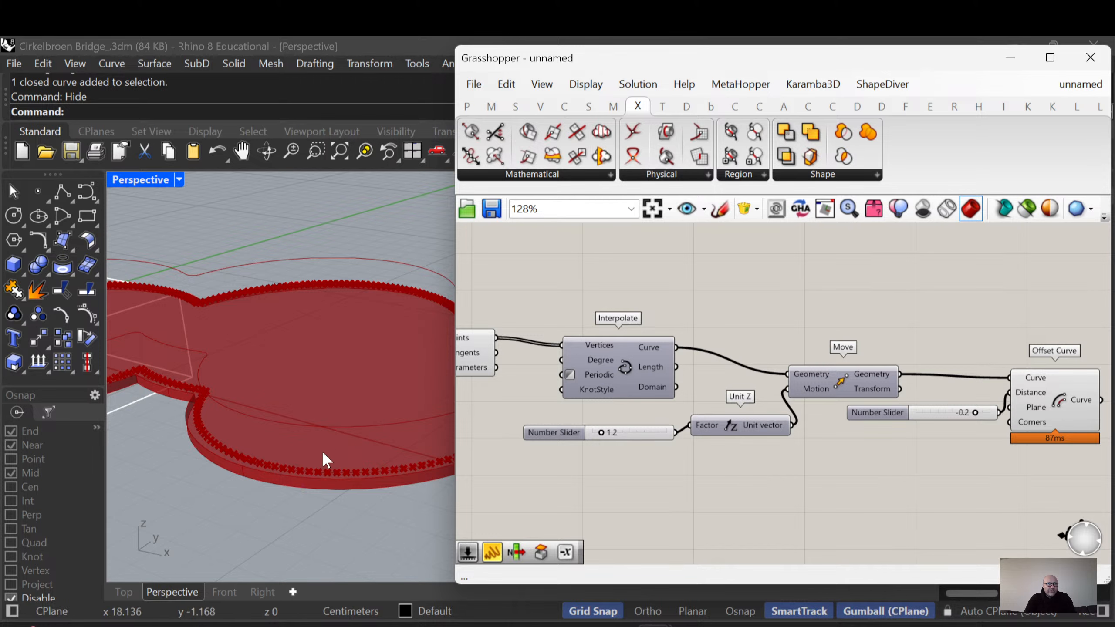
Add a Pull Point component and connect the raised Offset Curve output to its Geometry input
right_drag(876, 452, 755, 462)
scroll(724, 441, down, 2)
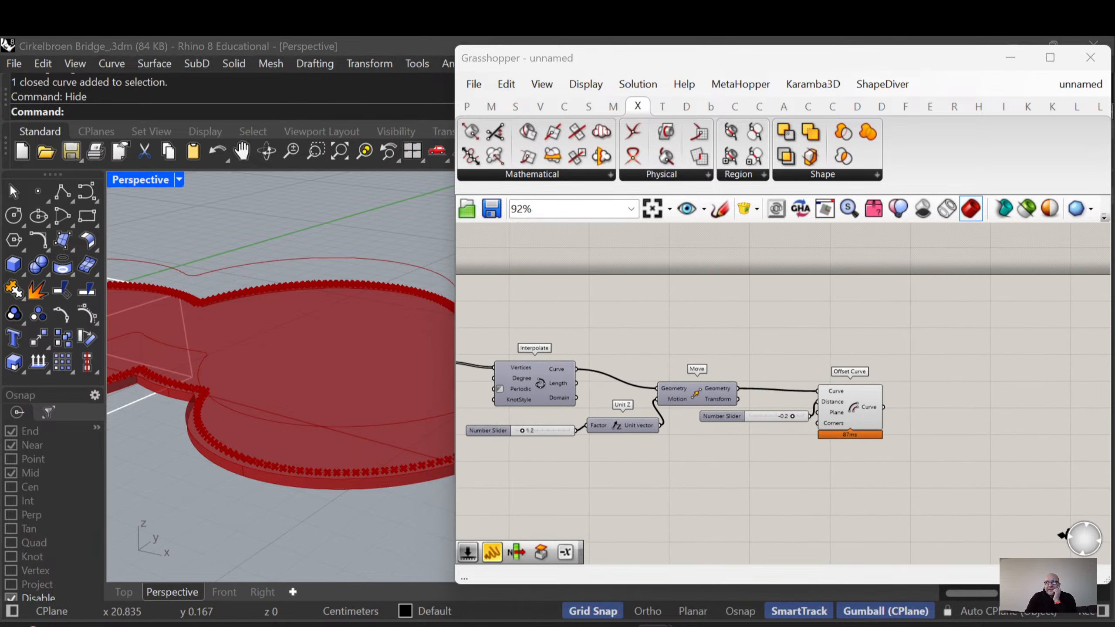
scroll(1013, 405, up, 2)
double_click(891, 405)
text(pull)
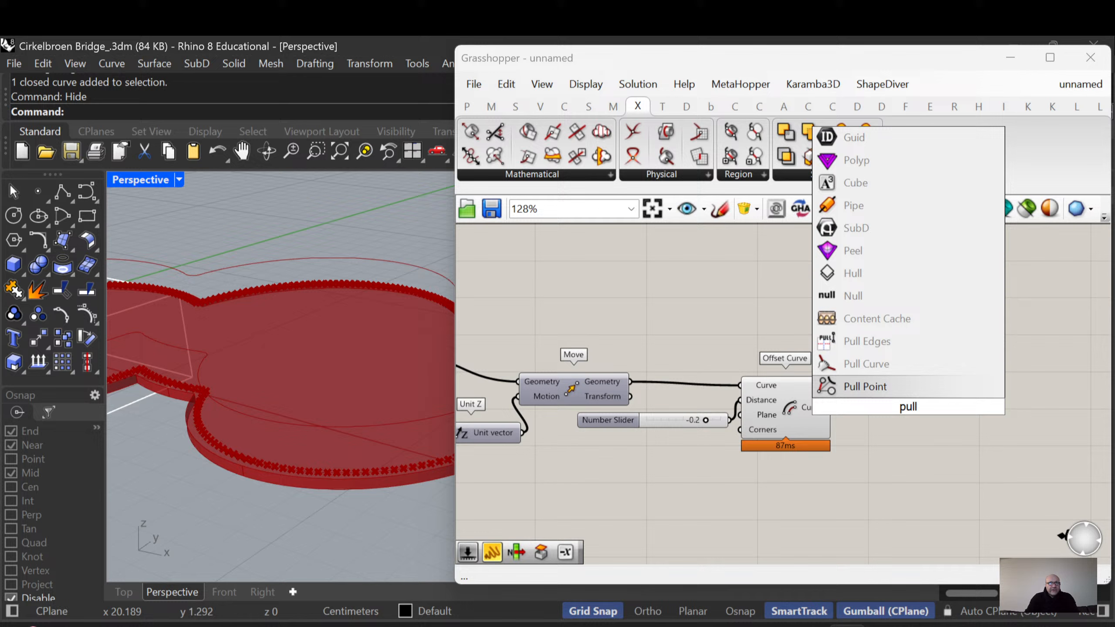
click(865, 389)
drag(871, 412, 886, 419)
right_drag(846, 447, 925, 457)
drag(879, 423, 887, 433)
drag(967, 424, 1006, 390)
drag(918, 427, 980, 400)
Connect the Divide Curve Points output to the Pull Point component's Point input and inspect the pulled points
scroll(944, 413, down, 1)
right_drag(615, 465, 712, 453)
click(487, 352)
mouse_move(490, 378)
right_down()
mouse_move(546, 370)
mouse_move(502, 385)
right_up()
scroll(540, 398, down, 2)
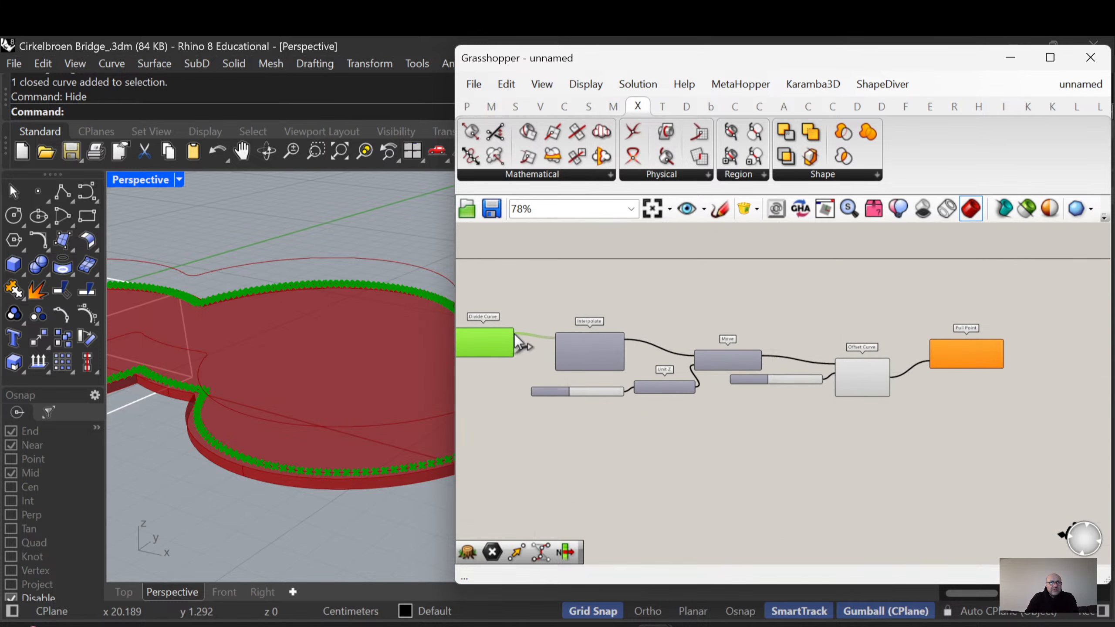
drag(514, 334, 946, 373)
scroll(929, 348, up, 3)
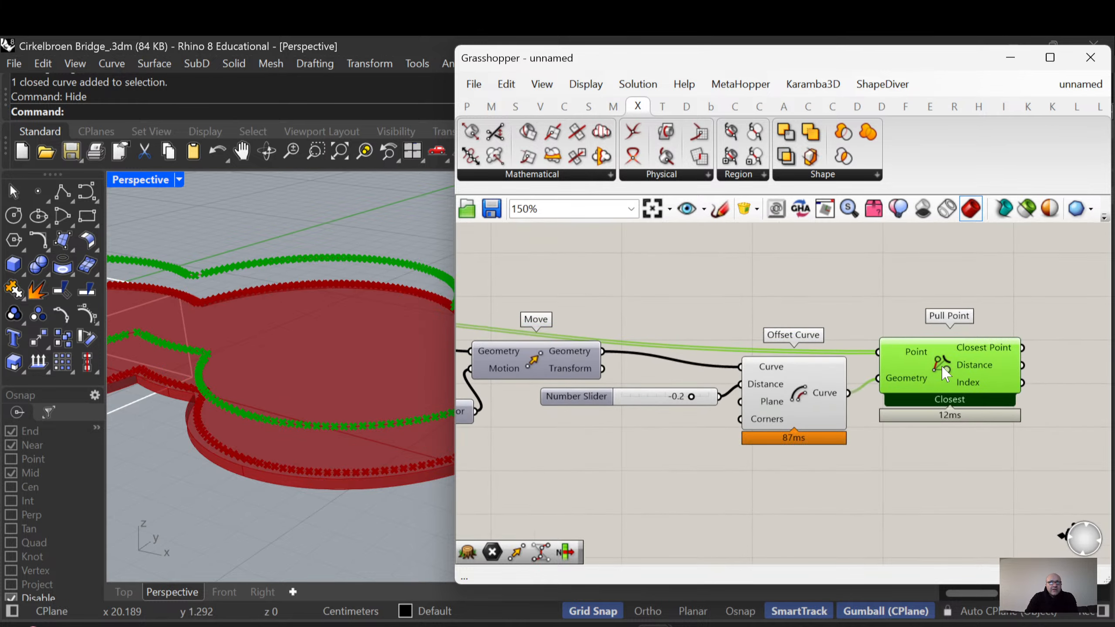
scroll(946, 374, up, 2)
right_drag(216, 424, 254, 426)
shift+right_drag(373, 396, 211, 421)
right_drag(900, 474, 781, 471)
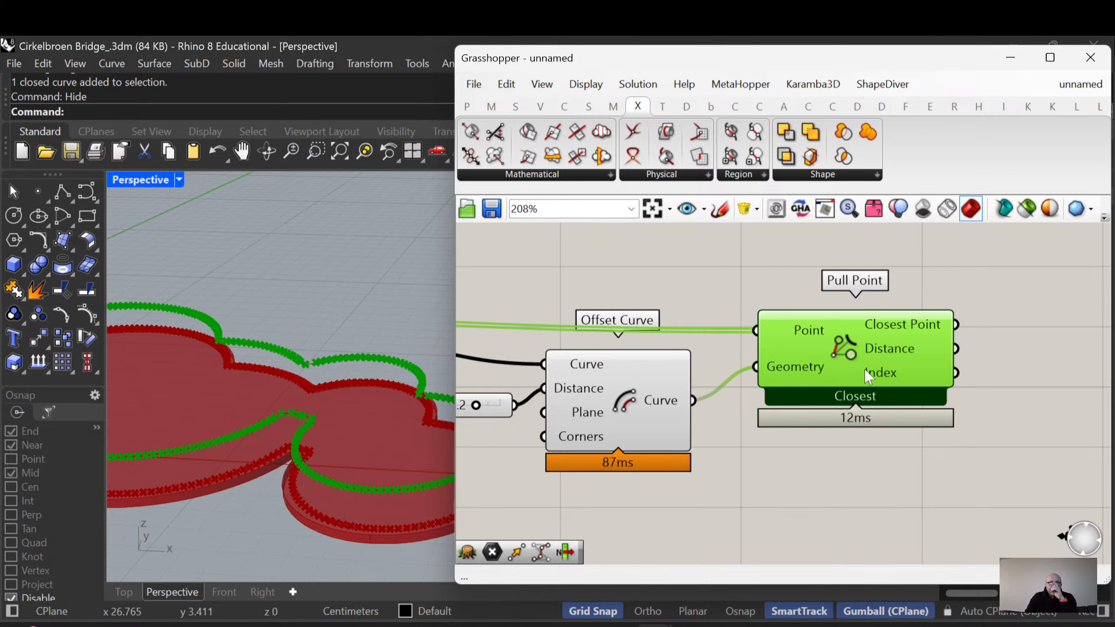
scroll(843, 430, down, 2)
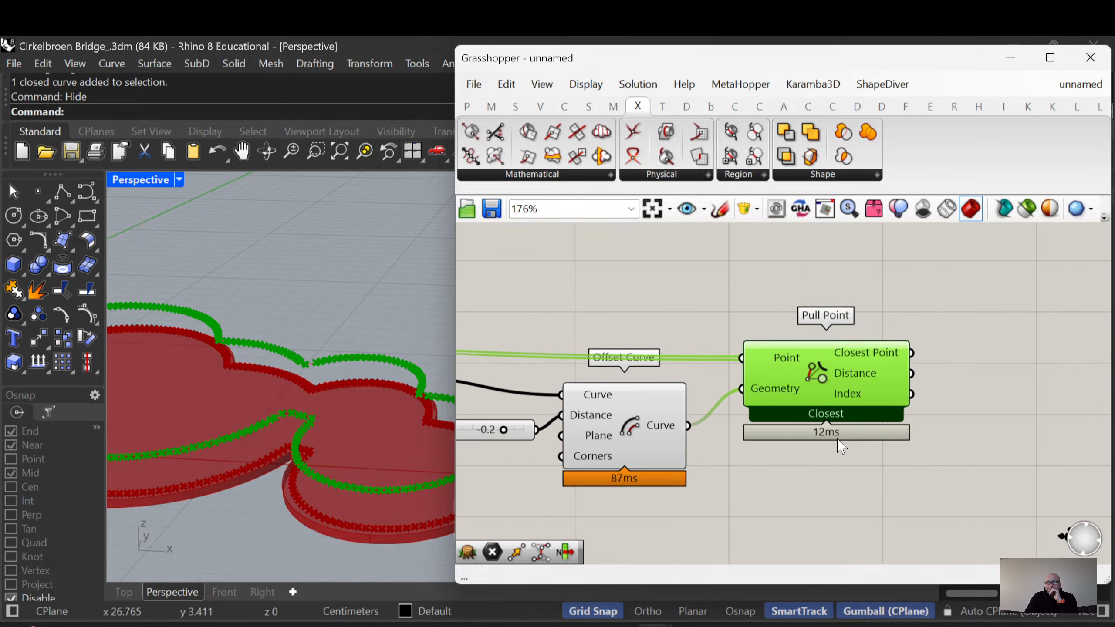
Add a Line component near the Pull Point component
right_drag(837, 440, 829, 447)
scroll(829, 454, down, 2)
double_click(932, 325)
text(line)
click(886, 284)
scroll(956, 370, down, 2)
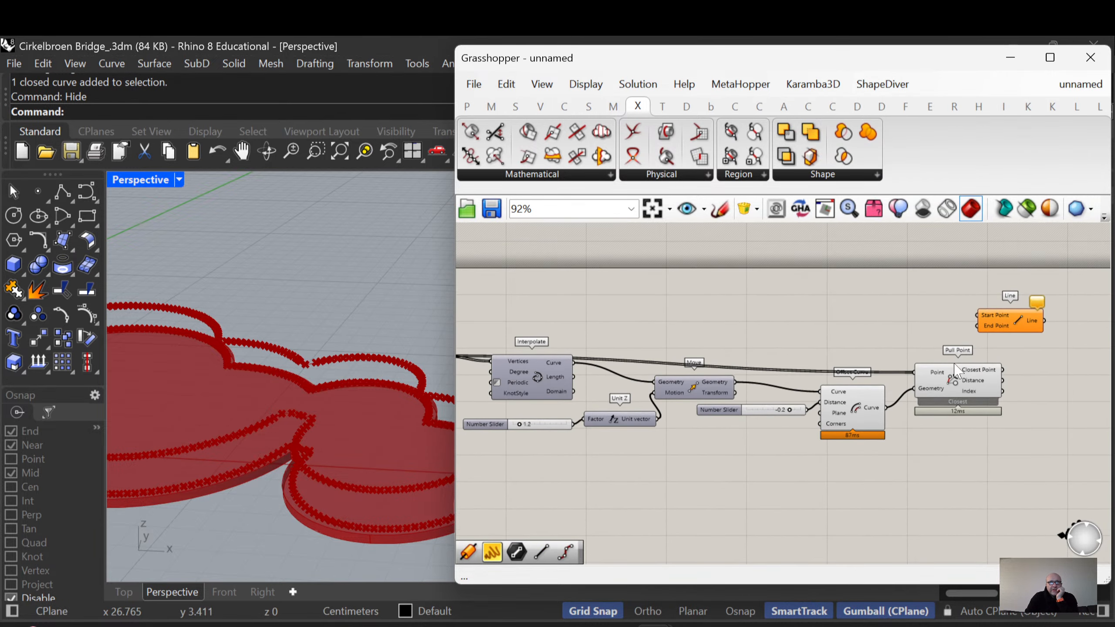
Connect the Divide Curve Points output to the Line component's Start Point input
click(554, 383)
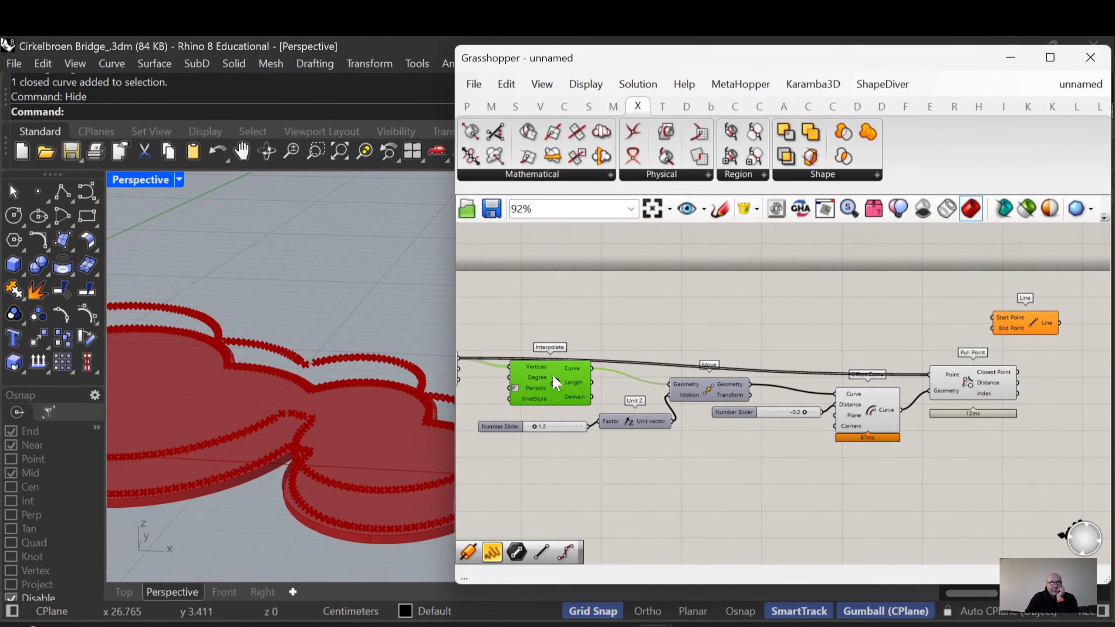
drag(553, 375, 555, 377)
mouse_move(535, 387)
right_down()
mouse_move(607, 377)
mouse_move(544, 384)
right_up()
click(500, 360)
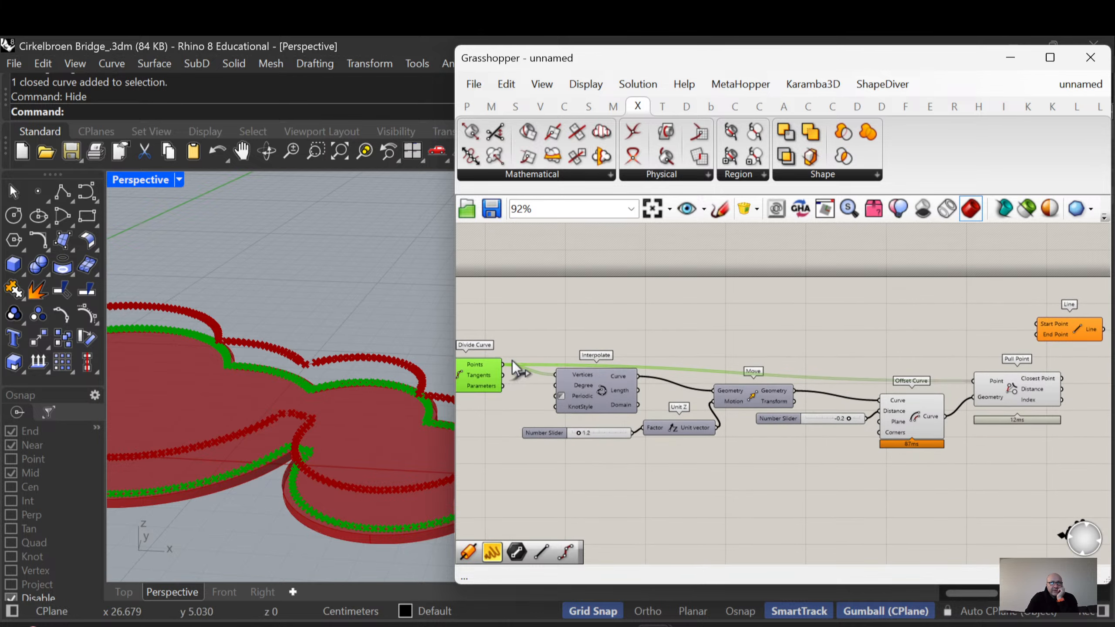
drag(509, 363, 1043, 324)
right_drag(1045, 331, 760, 339)
drag(803, 344, 848, 356)
scroll(777, 388, up, 3)
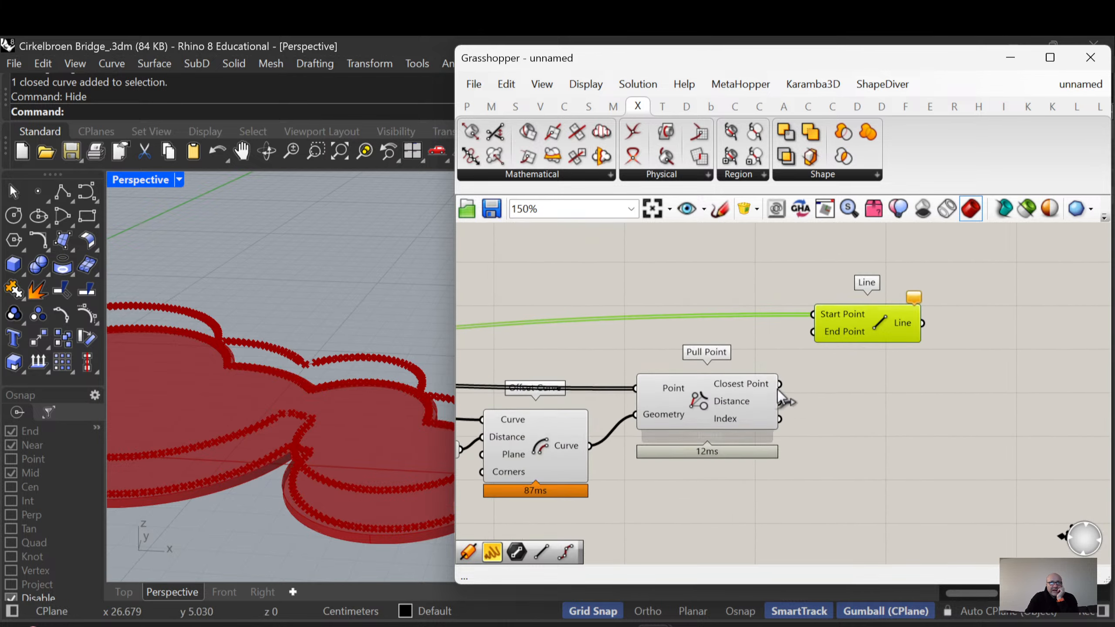
Connect the Pull Point component's Closest Point output to the Line component's End Point input
scroll(767, 390, up, 1)
drag(714, 385, 740, 382)
drag(809, 380, 822, 322)
drag(899, 311, 910, 318)
right_drag(323, 461, 350, 470)
scroll(356, 359, down, 2)
scroll(339, 452, down, 3)
click(727, 275)
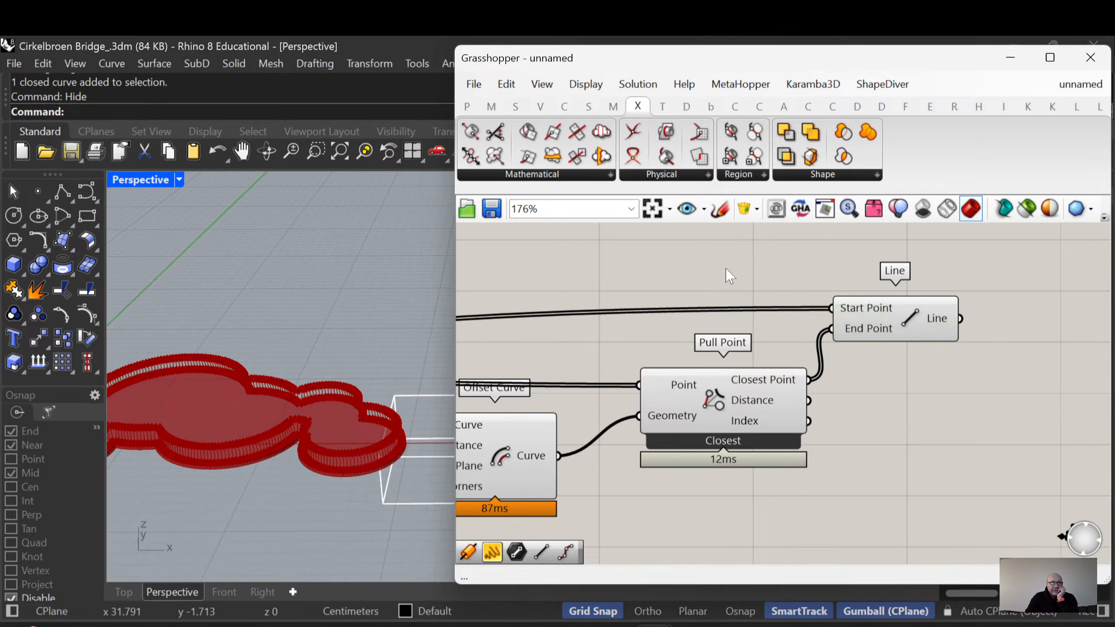
Turn off the preview of the Offset Curve and Pull Point components and highlight the railing lines
right_drag(810, 333, 1067, 352)
scroll(1054, 369, down, 2)
right_drag(1012, 424, 901, 392)
drag(903, 487, 688, 295)
click(1032, 305)
scroll(495, 501, up, 2)
right_drag(715, 400, 736, 396)
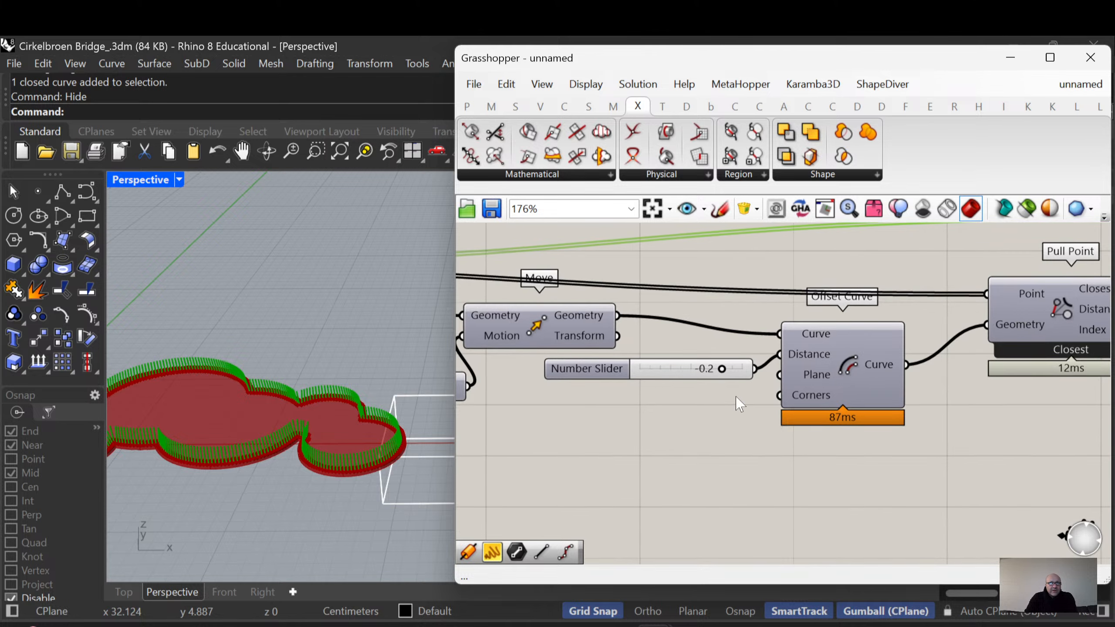
Turn the Offset Curve component's preview back on and inspect the upper railing curve on the bridge
click(852, 365)
right_click(853, 365)
click(876, 401)
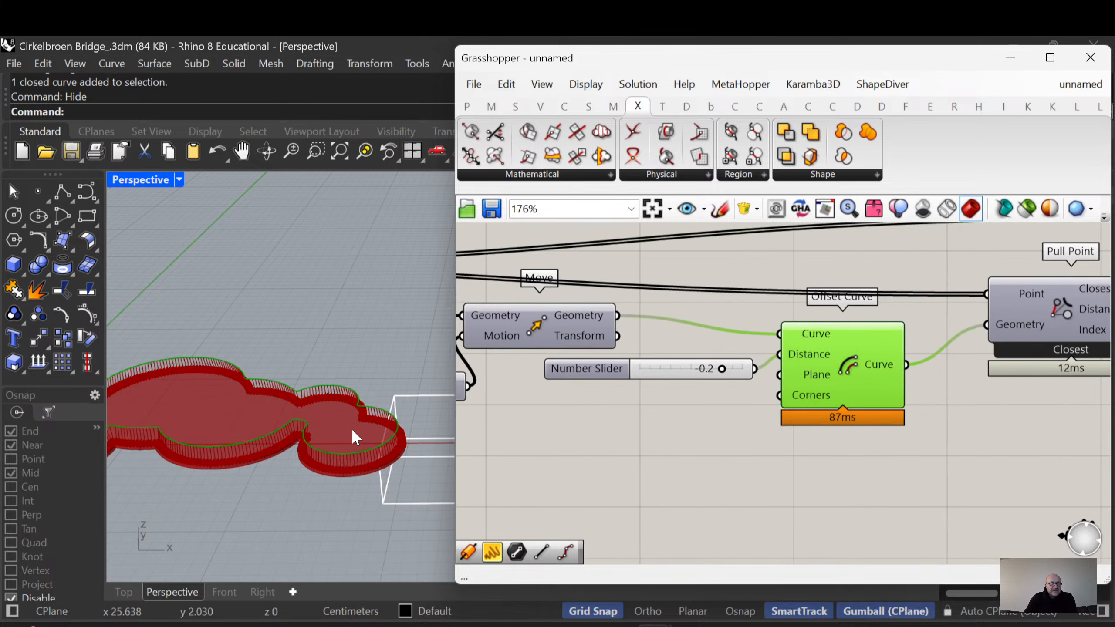
scroll(357, 437, up, 3)
right_drag(936, 435, 762, 428)
click(787, 432)
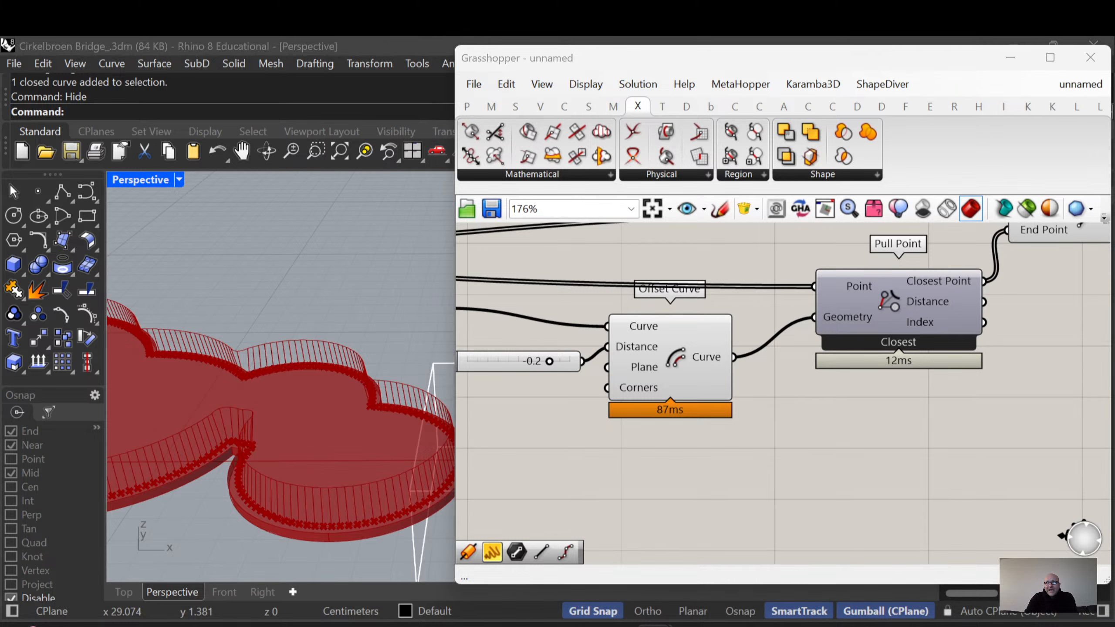
right_drag(838, 433, 812, 425)
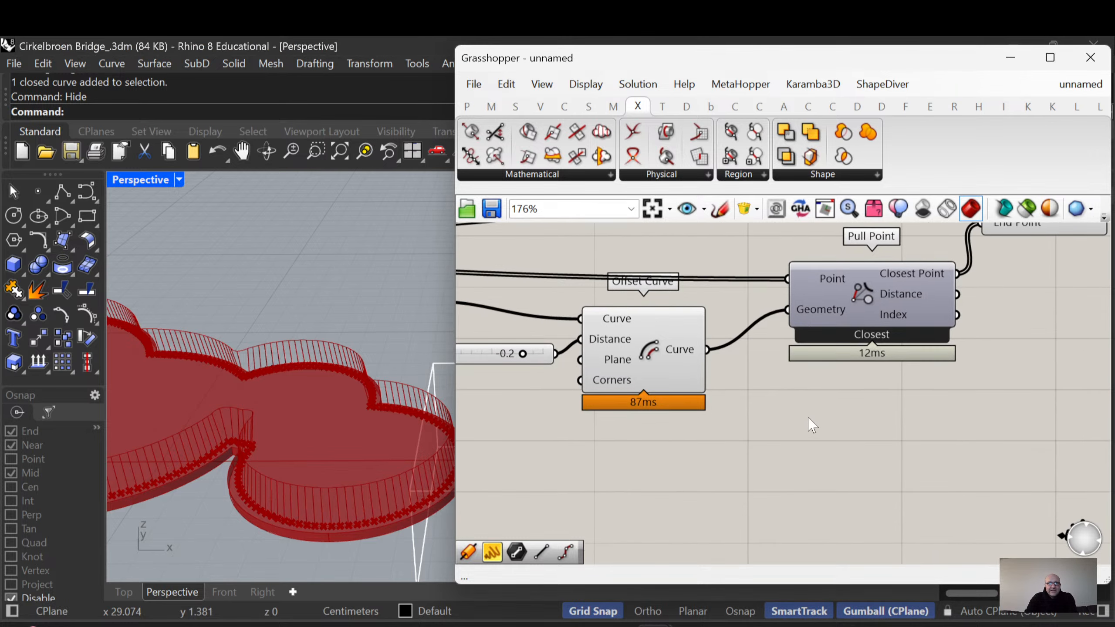
Add a Pipe component and connect the Offset Curve output to its Curve input
scroll(812, 425, down, 3)
double_click(944, 428)
text(pipe)
drag(748, 360, 904, 413)
Add a number slider for the Pipe component's Radius input, connect it and set it to 0.115
double_click(790, 436)
text(slider)
drag(868, 436, 903, 428)
scroll(807, 438, up, 3)
mouse_move(800, 435)
mouse_down()
mouse_move(812, 436)
mouse_move(784, 435)
mouse_up()
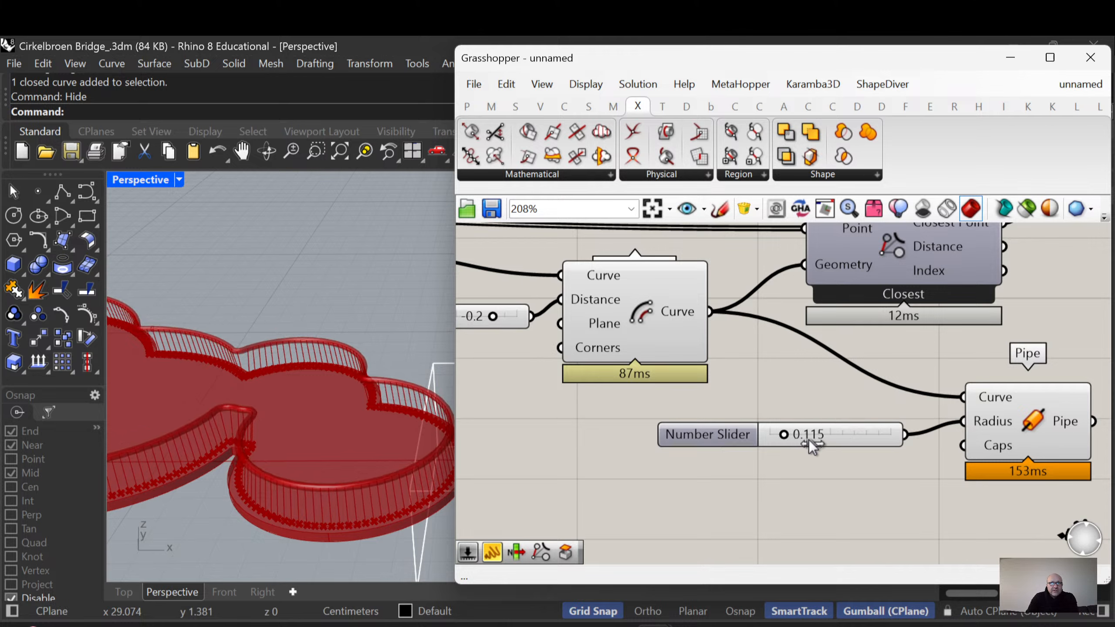
Set the Pipe radius slider to 0.040 and check its accuracy and domain settings
double_click(763, 436)
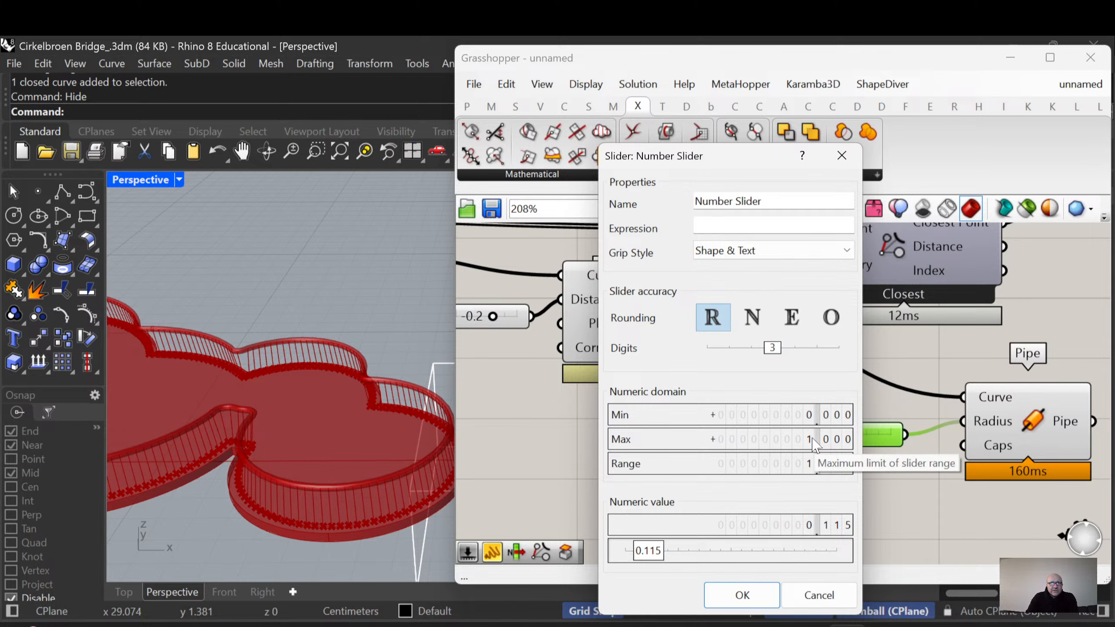
click(770, 602)
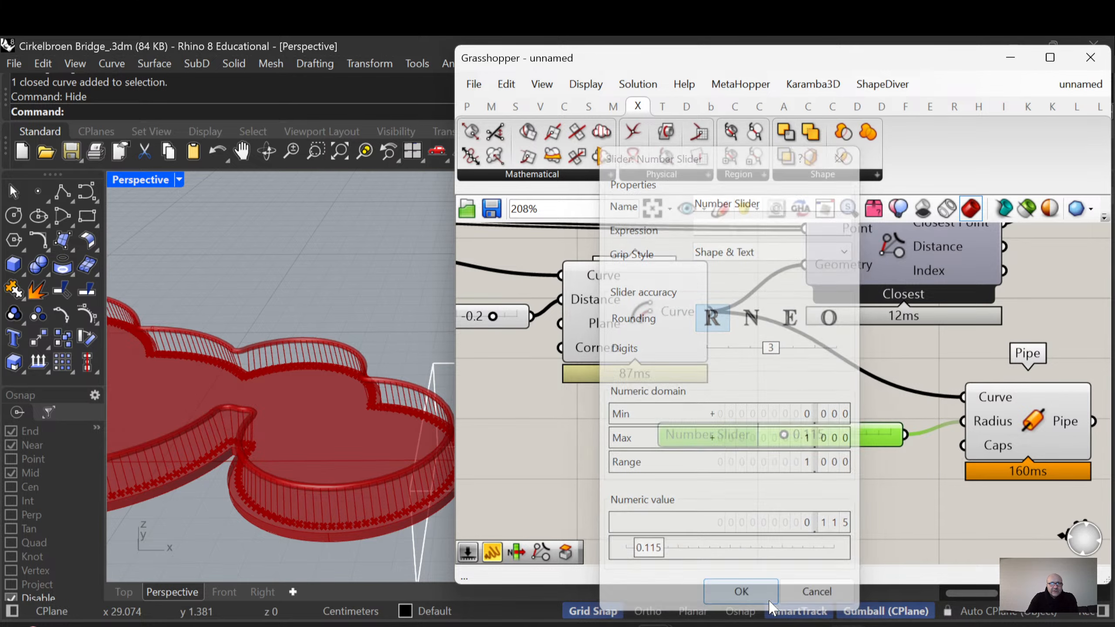
scroll(772, 461, up, 2)
drag(796, 420, 782, 420)
double_click(698, 421)
mouse_move(740, 351)
mouse_down()
mouse_move(724, 351)
mouse_move(739, 351)
mouse_up()
click(743, 603)
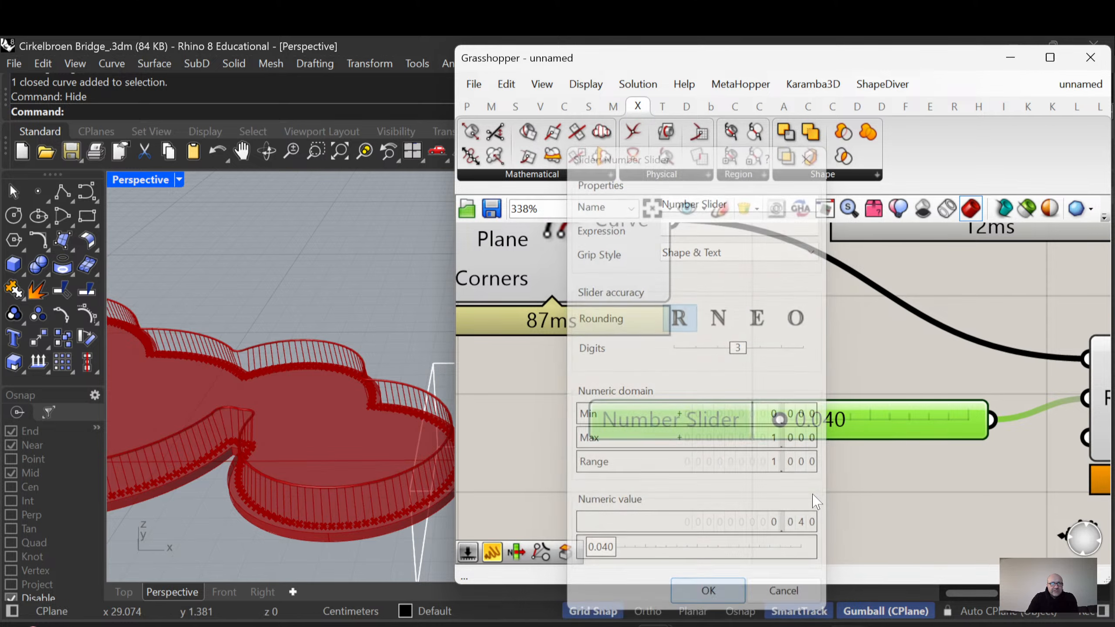
Set the Pipe radius slider's accuracy to 2 digits
scroll(834, 484, up, 2)
double_click(872, 419)
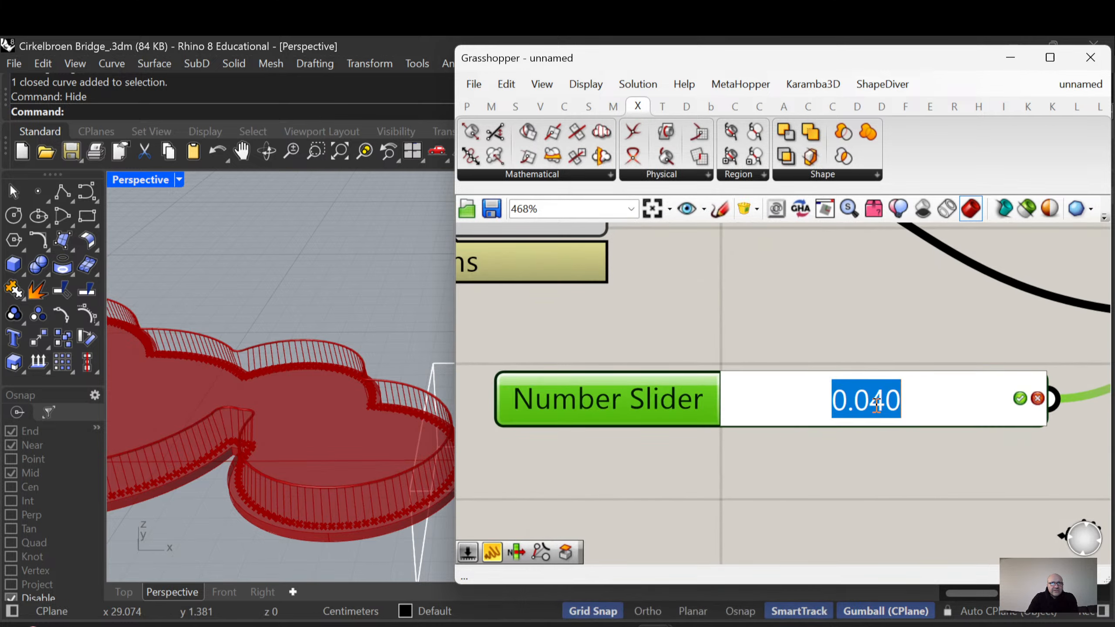
double_click(645, 398)
drag(686, 352, 664, 351)
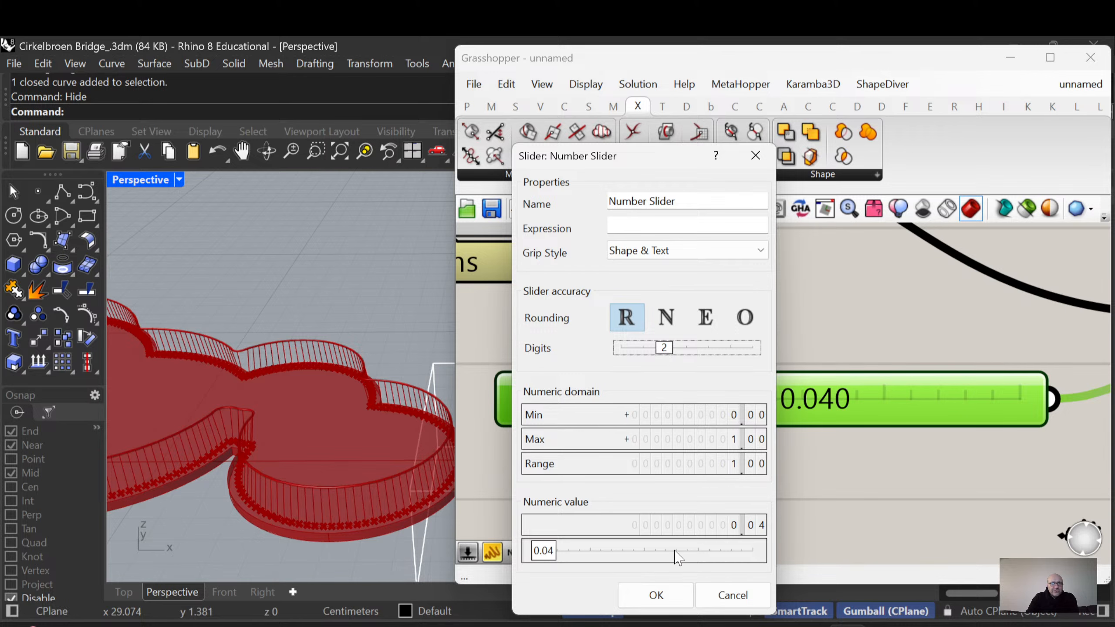
click(656, 595)
click(796, 444)
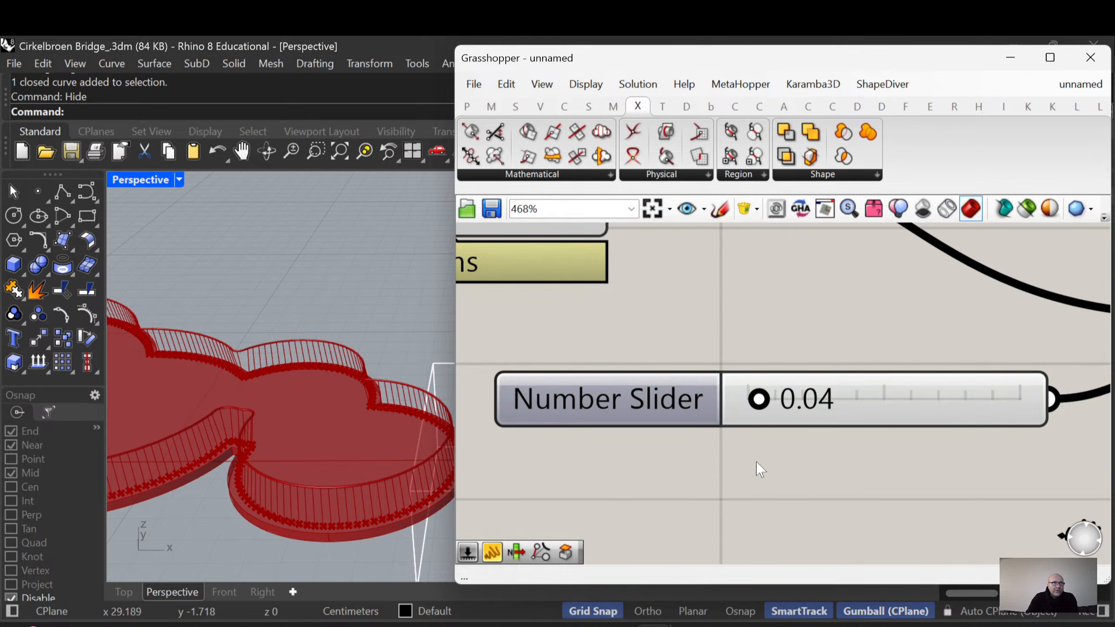
Narrow the Grasshopper window and examine the piped handrail and railing lines around the whole bridge
scroll(760, 469, down, 1)
scroll(873, 307, down, 3)
drag(455, 439, 650, 439)
scroll(439, 418, down, 7)
right_drag(518, 395, 589, 396)
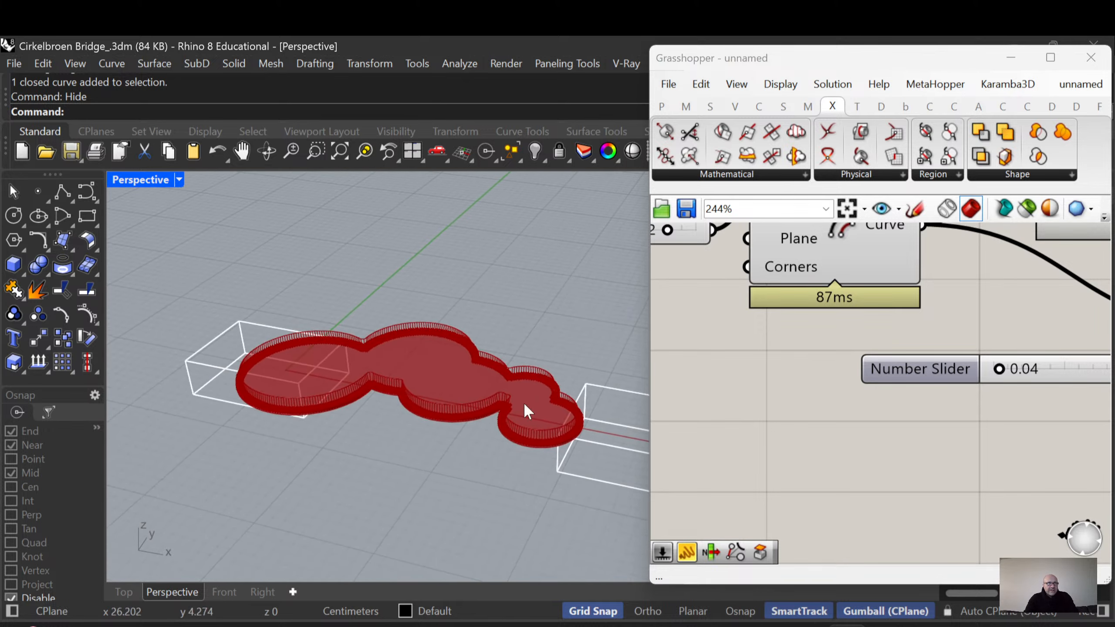
scroll(407, 407, up, 8)
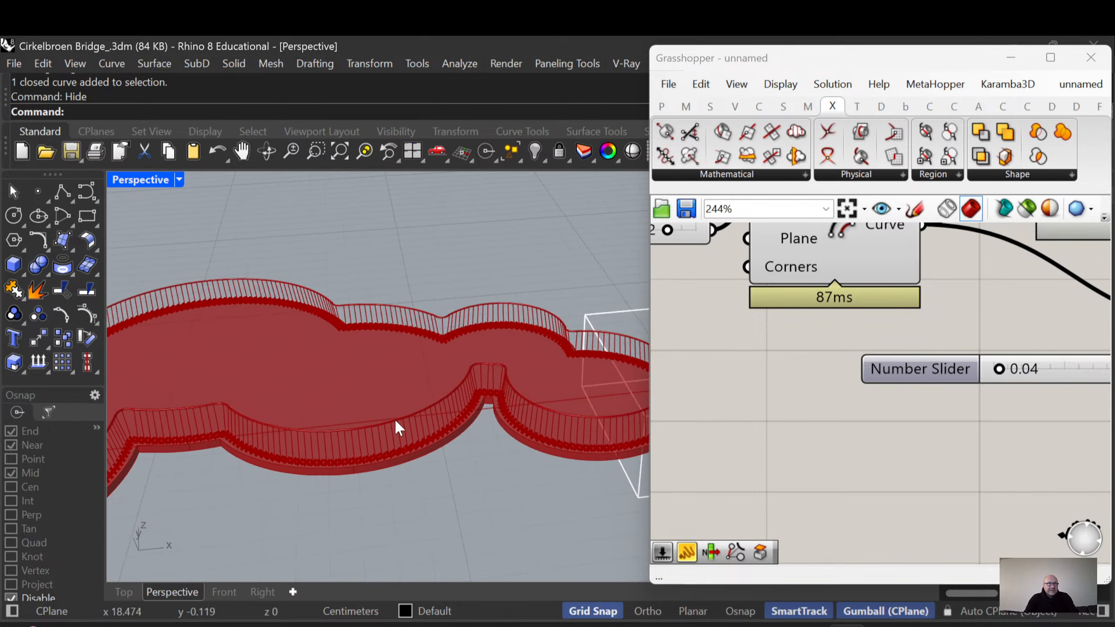
scroll(395, 418, down, 5)
right_drag(363, 443, 293, 362)
scroll(293, 361, down, 2)
Change the panel feeding the Random component's Range input to "1 to 8"
scroll(914, 386, down, 5)
right_drag(821, 375, 985, 376)
scroll(986, 377, down, 3)
right_drag(698, 382, 1014, 382)
right_drag(786, 383, 813, 395)
scroll(897, 380, up, 4)
double_click(847, 373)
key(BackSpace)
key(BackSpace)
key(BackSpace)
text(8)
Enter 100 on the Random component's seed slider, set the seed to 27 and inspect the bridge outline
double_click(826, 421)
text(100)
key(Return)
drag(883, 414, 891, 403)
scroll(854, 432, up, 5)
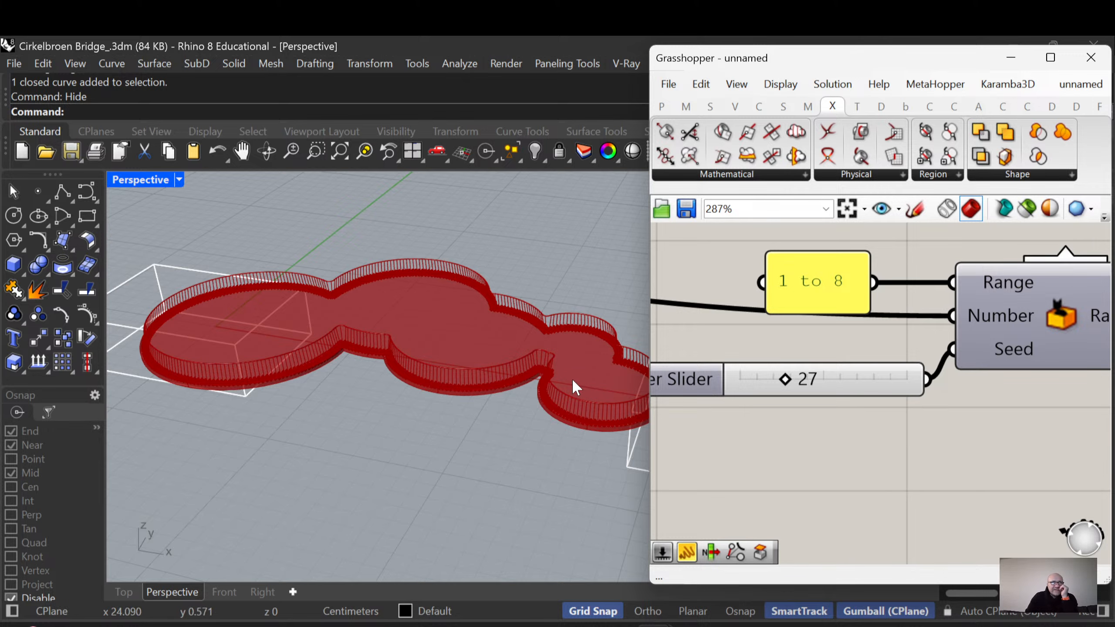
scroll(334, 396, down, 3)
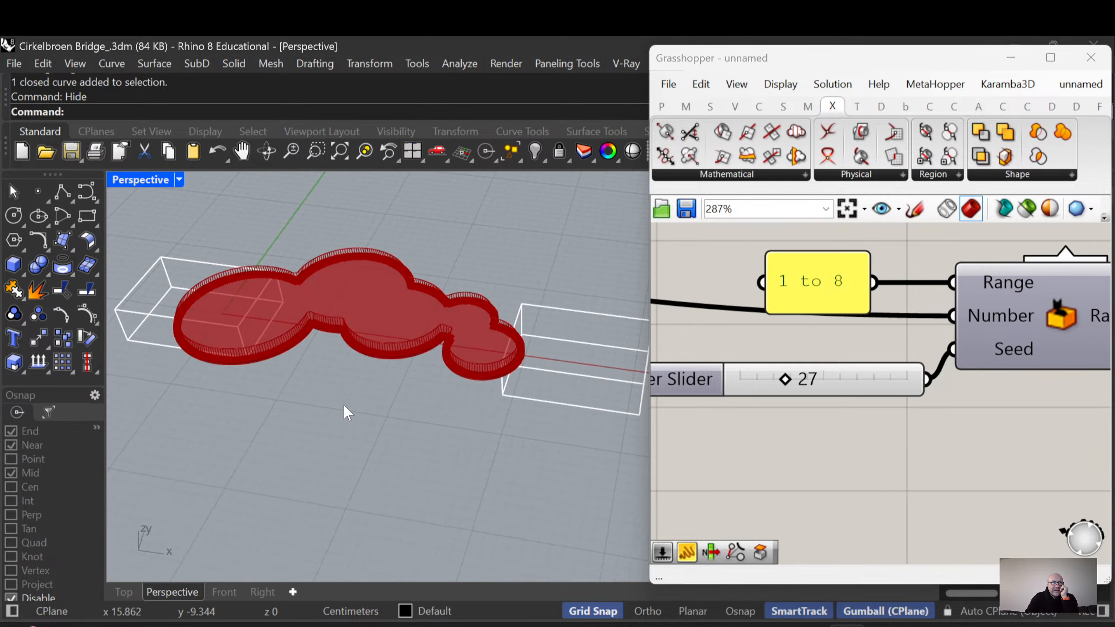
Try other values on the Random component's seed slider, including 88 and 3, and return it to 27
scroll(786, 398, up, 2)
drag(784, 379, 929, 375)
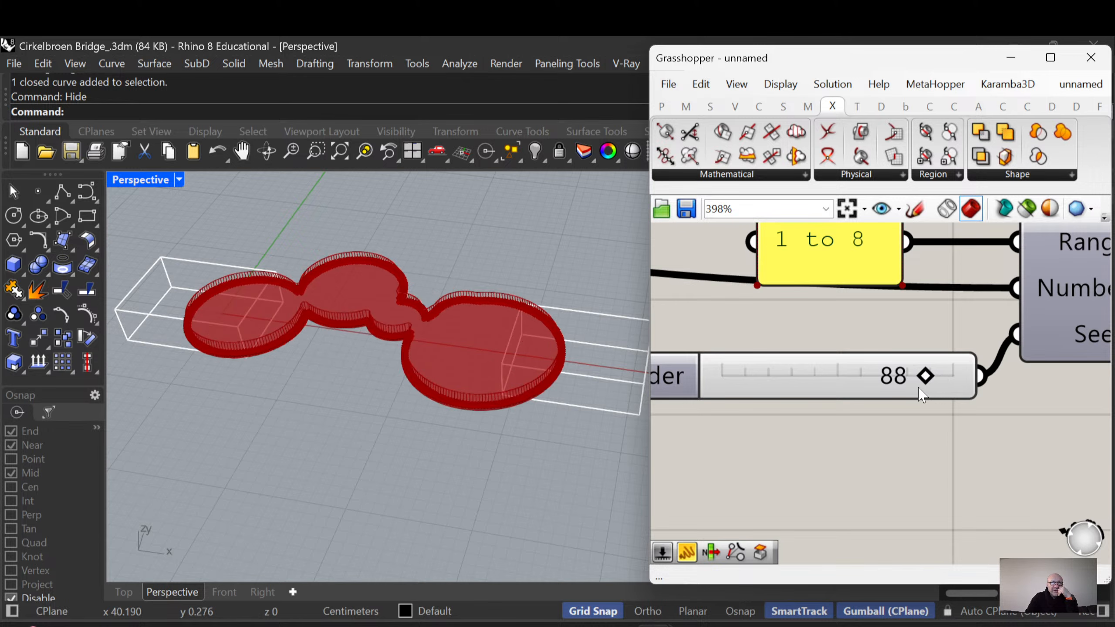
drag(922, 377, 732, 381)
click(805, 383)
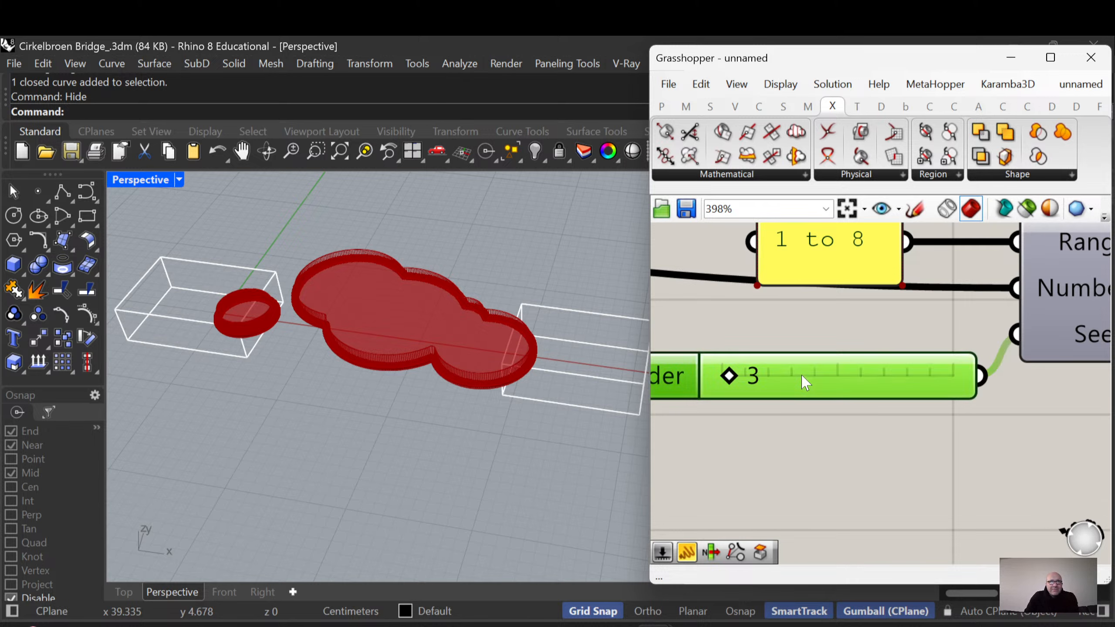
double_click(805, 383)
text(27)
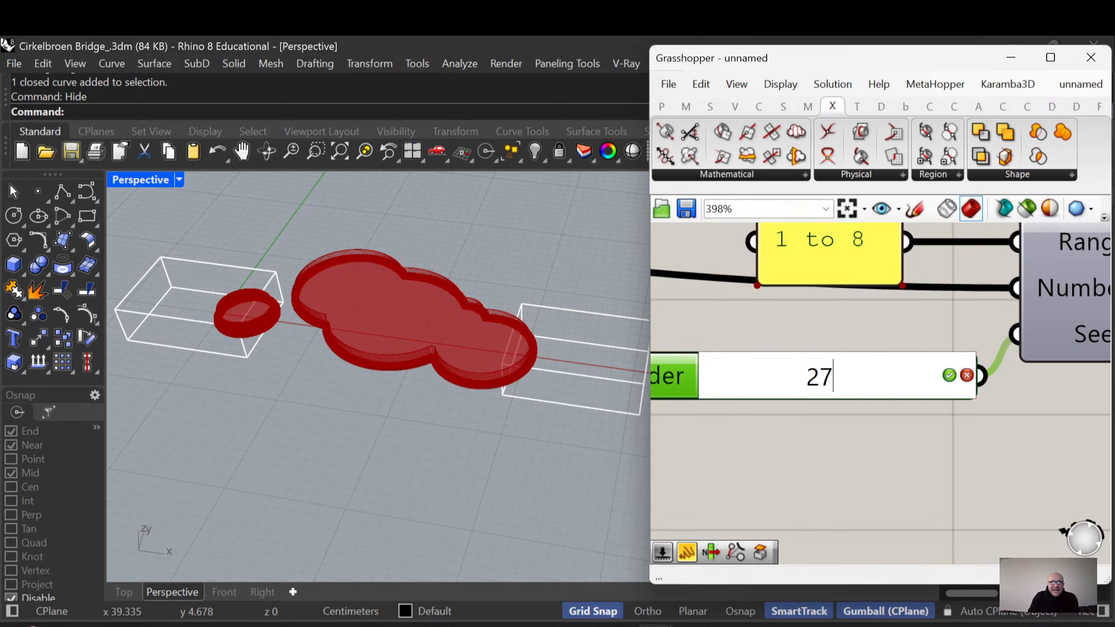
key(Return)
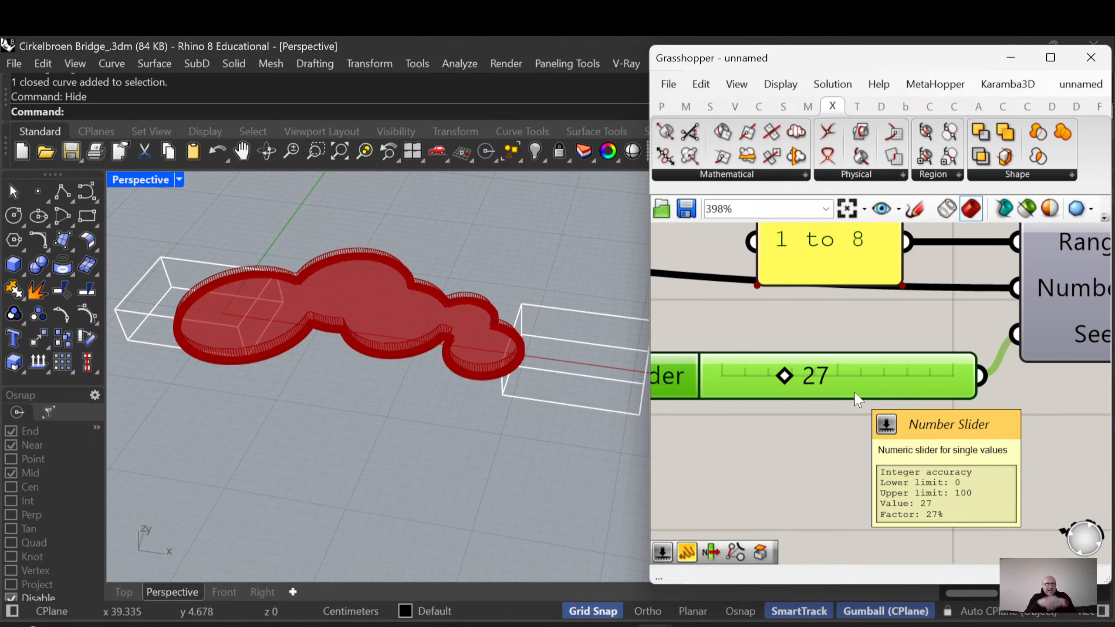
Review the whole definition and the bridge model, and widen the Grasshopper window around the railing components
scroll(854, 395, down, 12)
right_drag(861, 443, 941, 416)
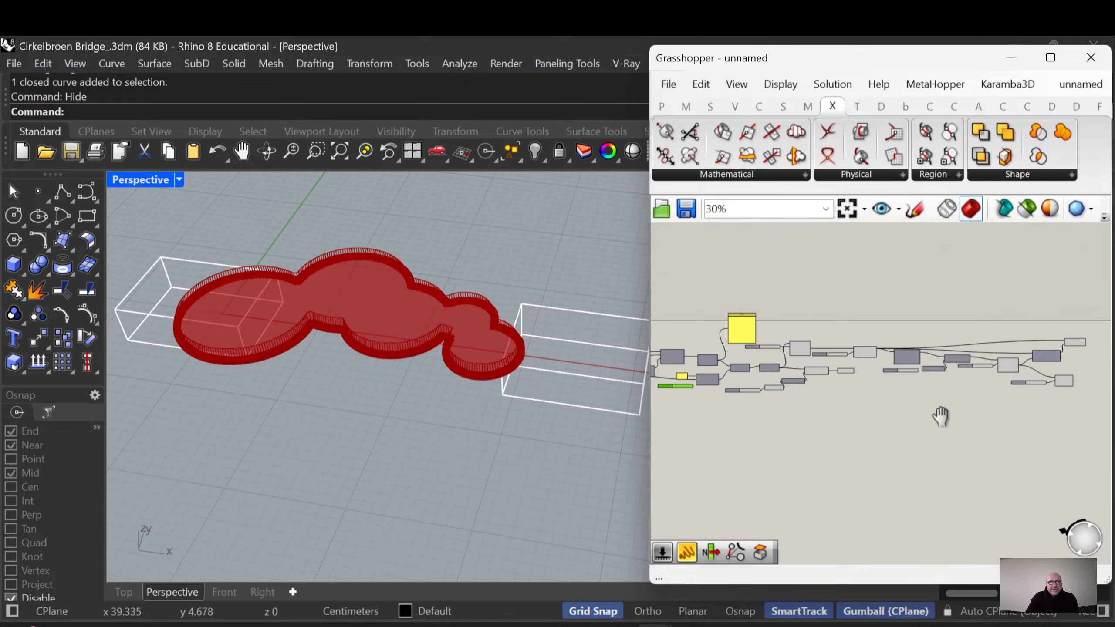
scroll(941, 416, down, 2)
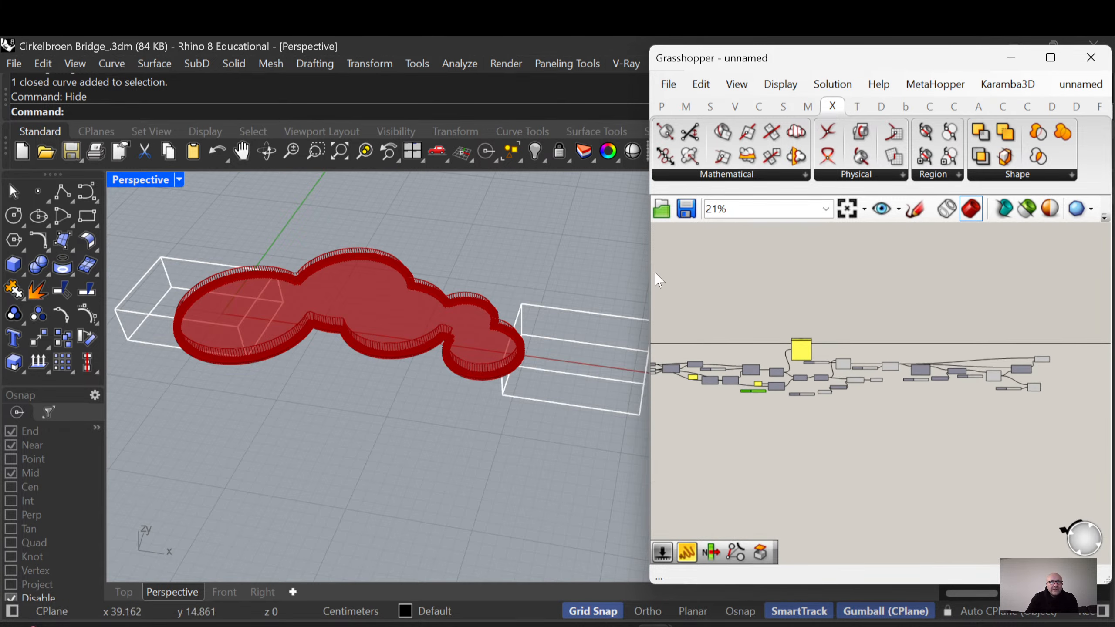
right_drag(553, 386, 490, 506)
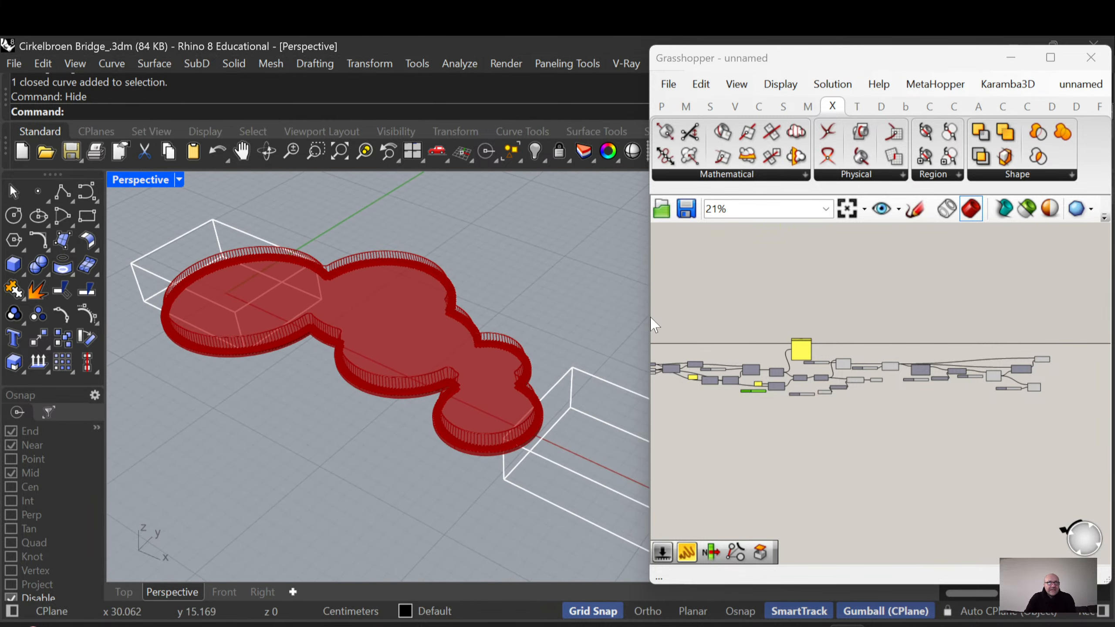
drag(647, 319, 475, 319)
scroll(768, 373, up, 6)
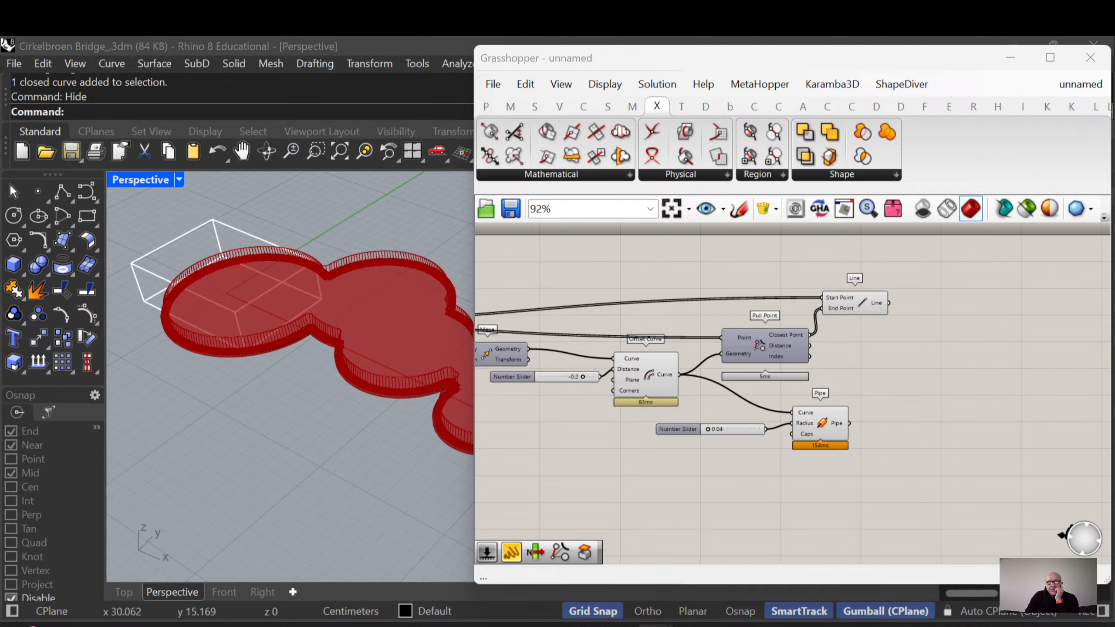
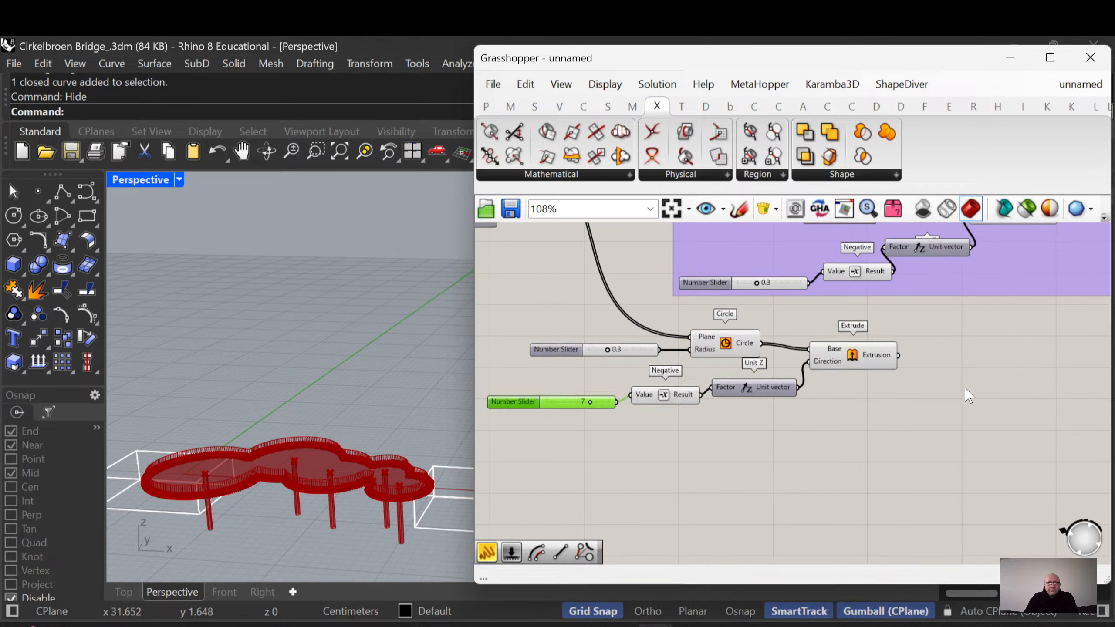
Rearrange the column's Circle, Negative, Unit Z, Extrude and slider components in the free space below the purple group
drag(913, 462, 709, 399)
drag(804, 404, 831, 477)
click(845, 541)
scroll(830, 527, up, 4)
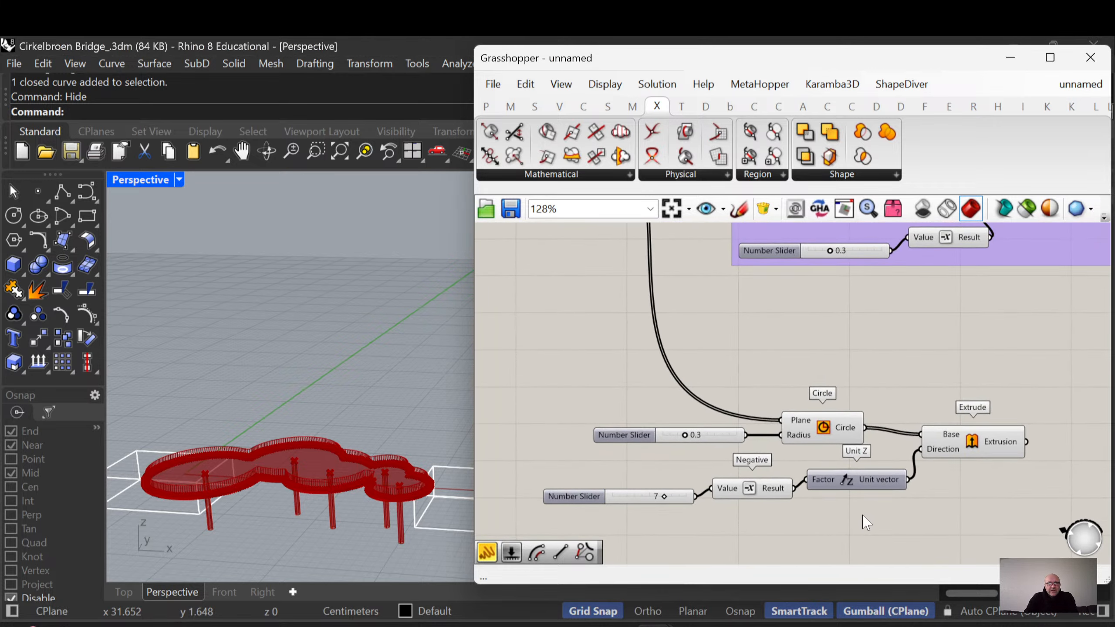
drag(862, 517, 674, 470)
drag(749, 488, 768, 491)
drag(972, 442, 974, 461)
Highlight the column circles, add a Move component and connect the Circle output to its Geometry input
right_drag(790, 343, 713, 355)
right_drag(303, 343, 308, 378)
click(759, 438)
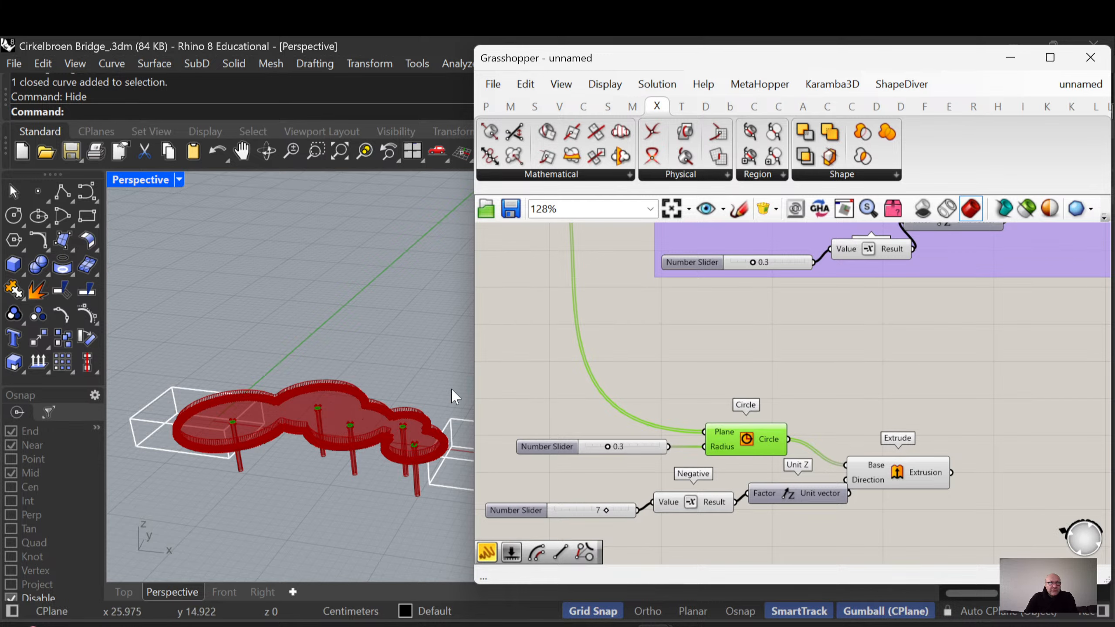
right_drag(883, 381, 799, 352)
double_click(800, 352)
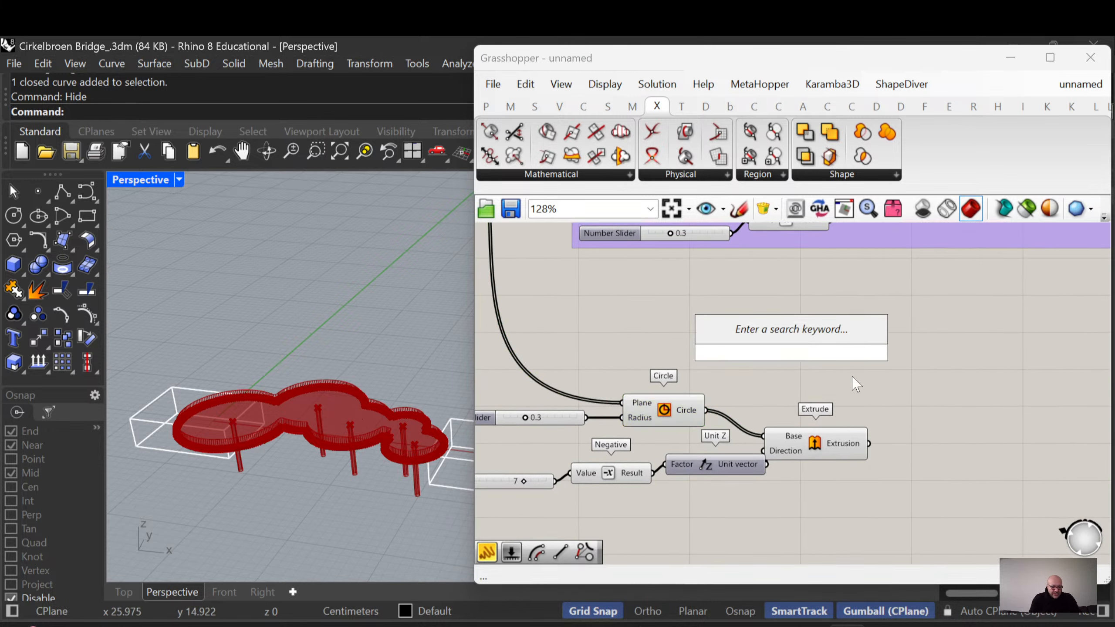
text(move)
key(Return)
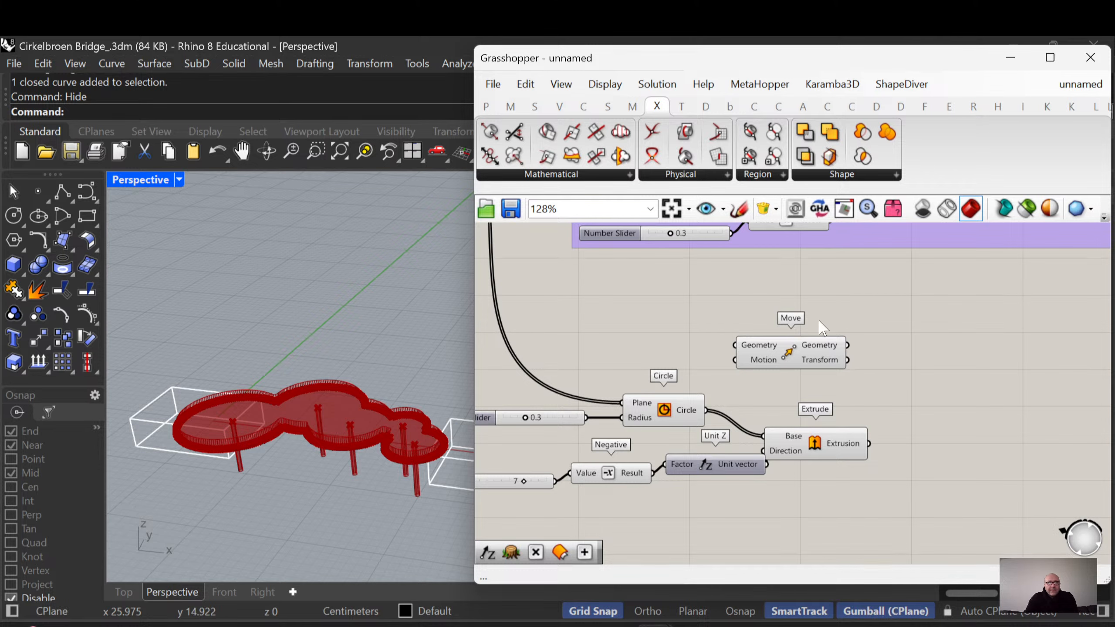
drag(775, 350, 869, 357)
drag(706, 411, 829, 357)
drag(872, 368, 891, 366)
Add a Unit Z component, connect it to the Move component's Motion input and align the Move component beside it
right_drag(794, 361, 891, 354)
double_click(843, 350)
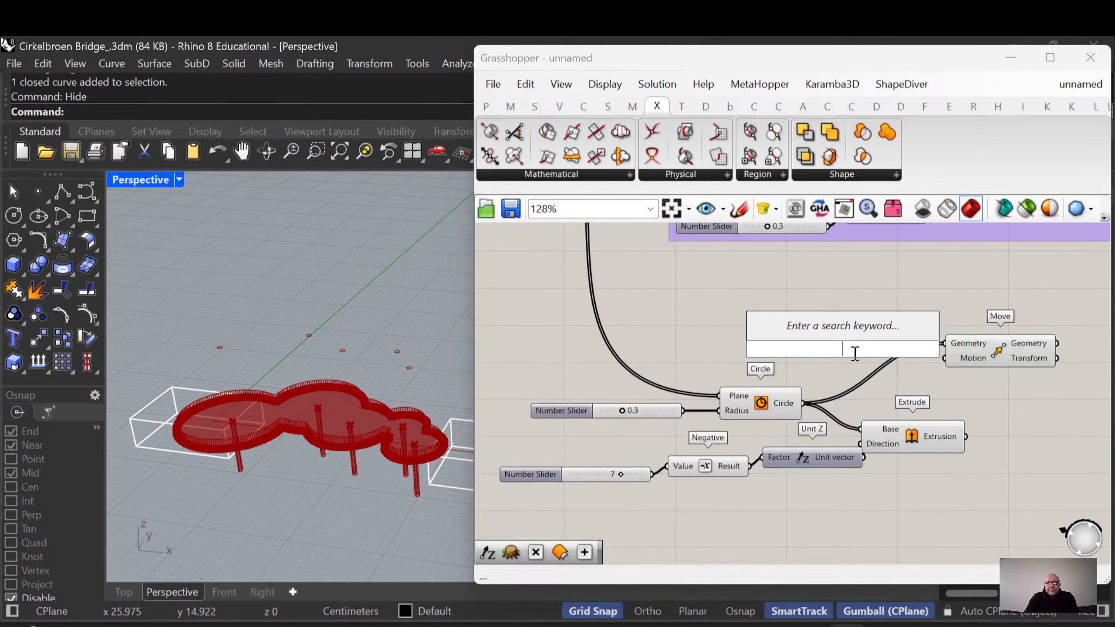
text(unit z)
key(Return)
drag(902, 349, 944, 358)
drag(1001, 351, 1006, 341)
right_drag(904, 298, 940, 303)
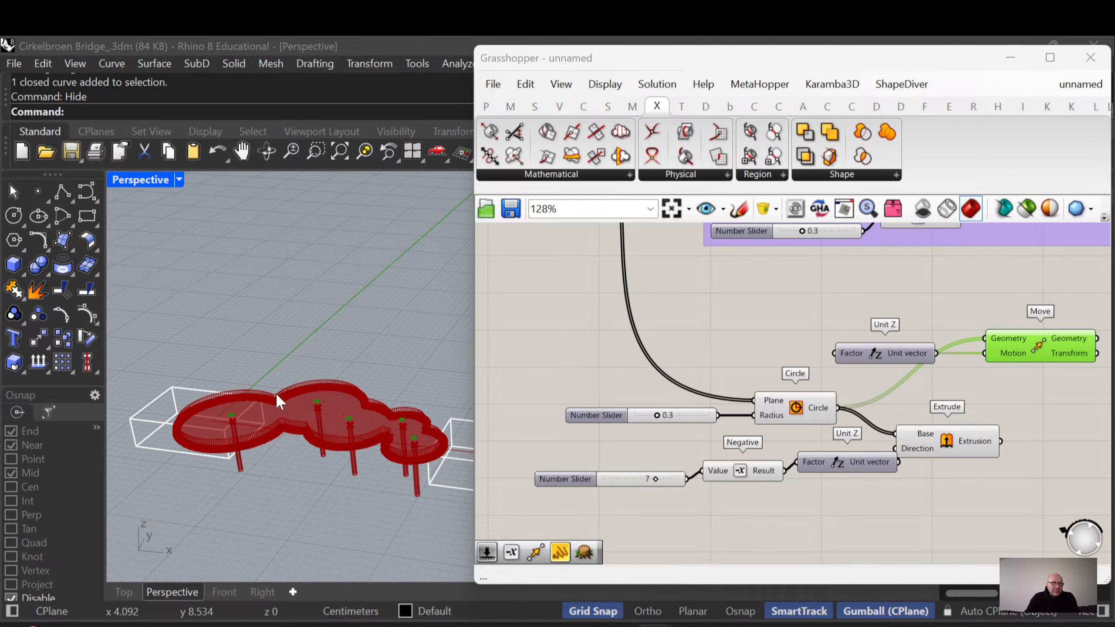
right_drag(306, 417, 323, 441)
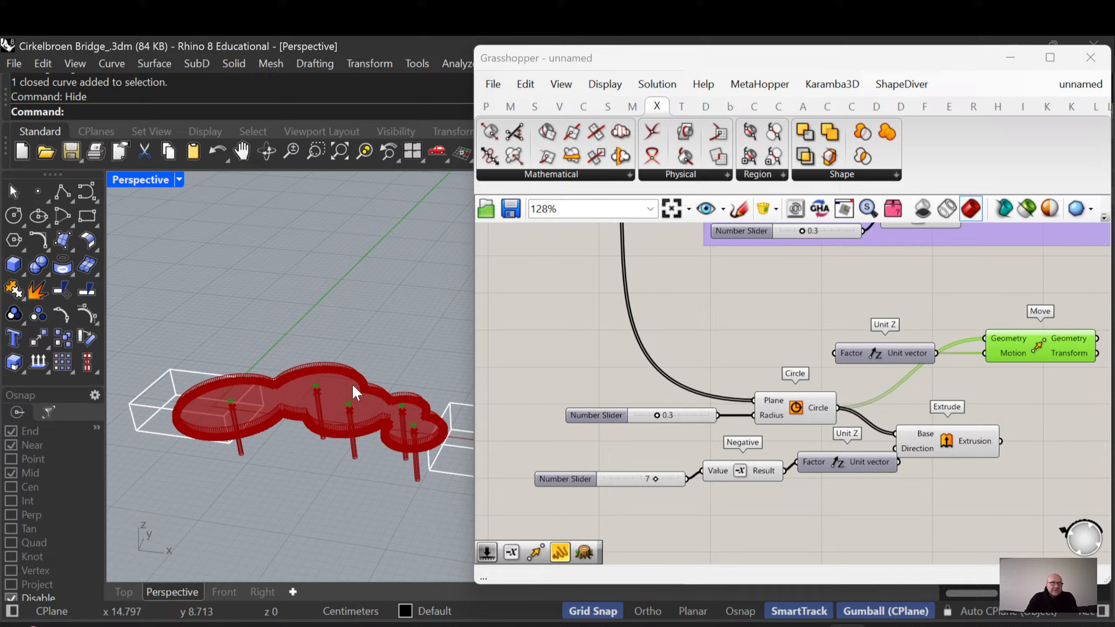
right_drag(352, 383, 323, 345)
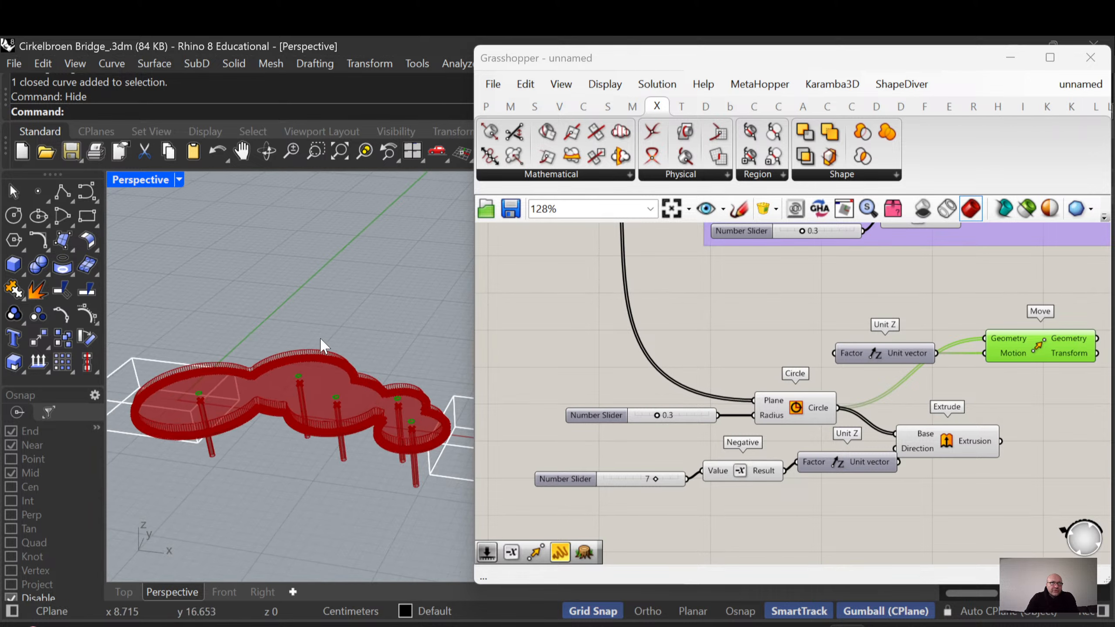
right_drag(1054, 463, 979, 445)
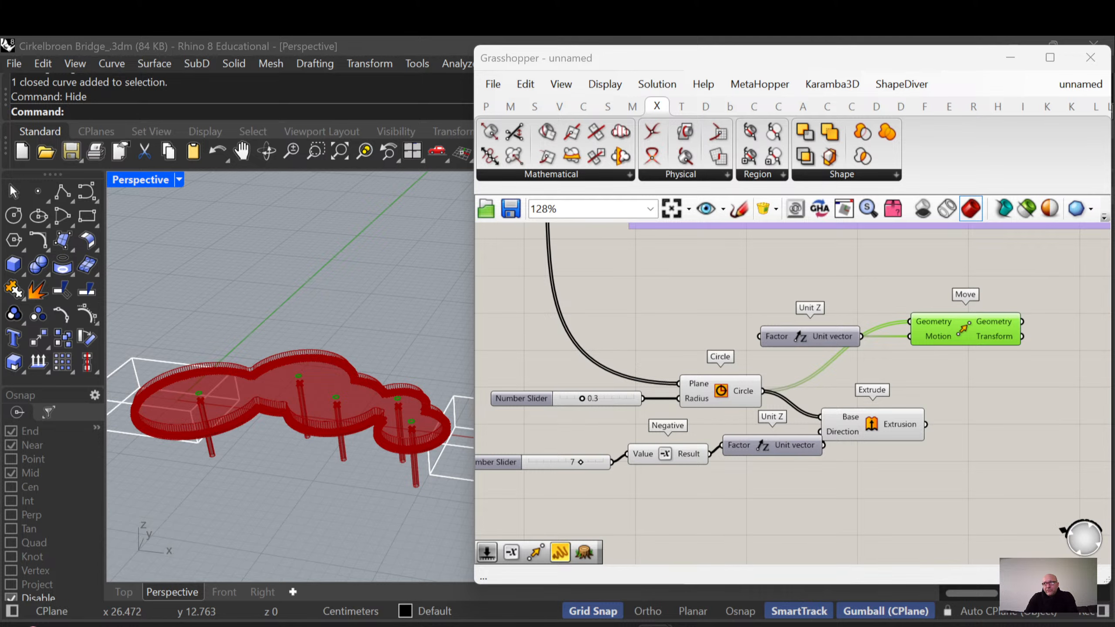
right_drag(979, 446, 1023, 437)
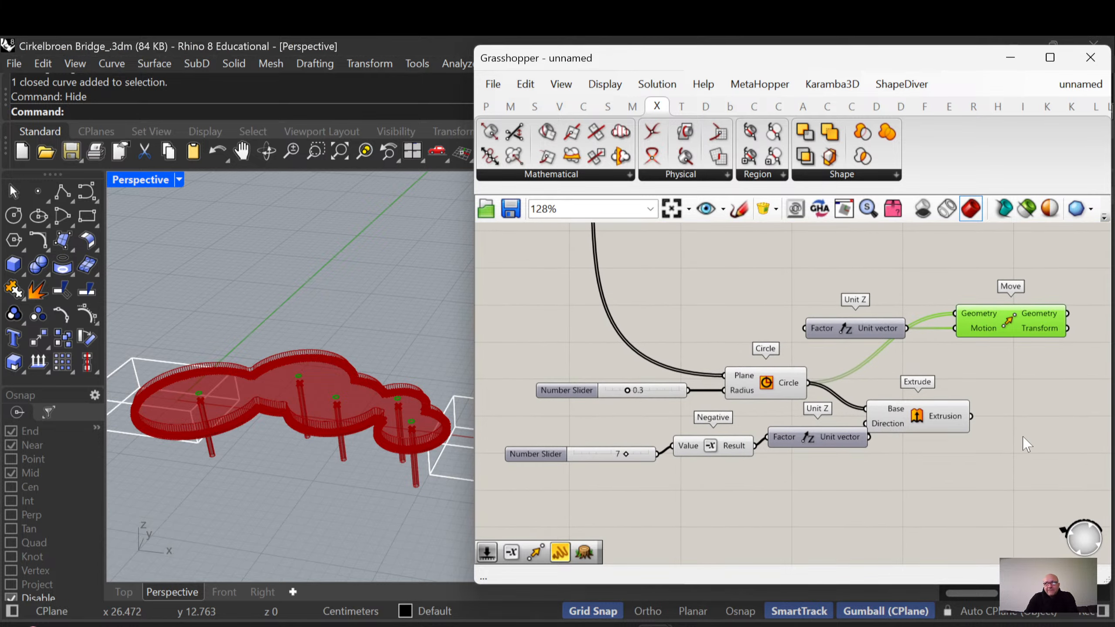
Add a Multiplication component above the column Circle and connect the 1 to 8 Random output to its A input
double_click(750, 296)
text(mul)
key(Return)
scroll(751, 316, down, 4)
right_drag(702, 343, 946, 421)
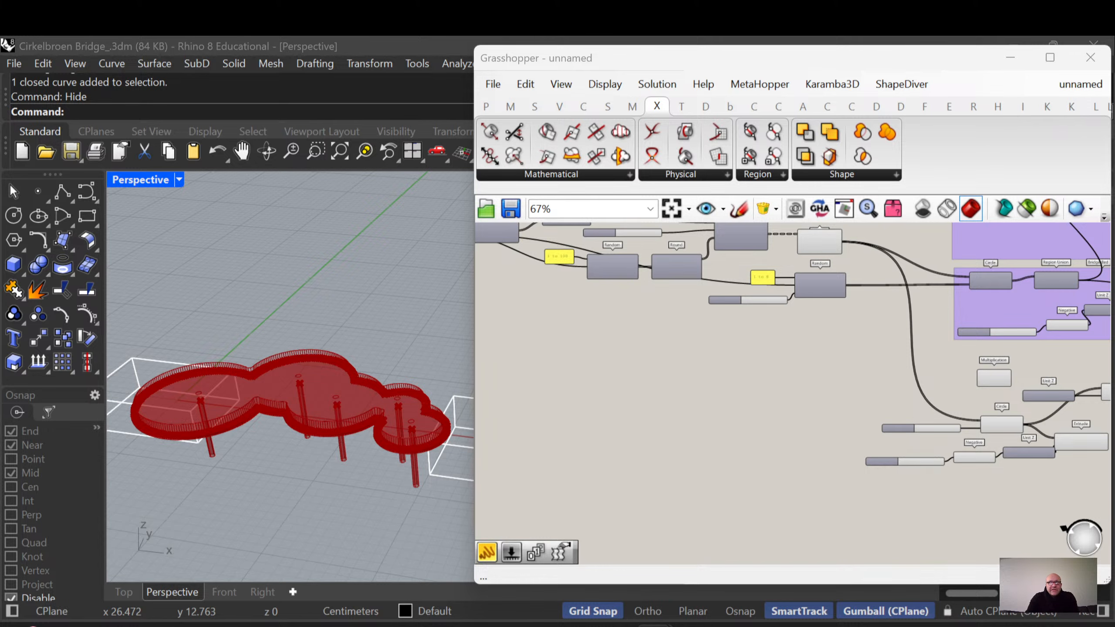
scroll(755, 324, up, 3)
click(722, 336)
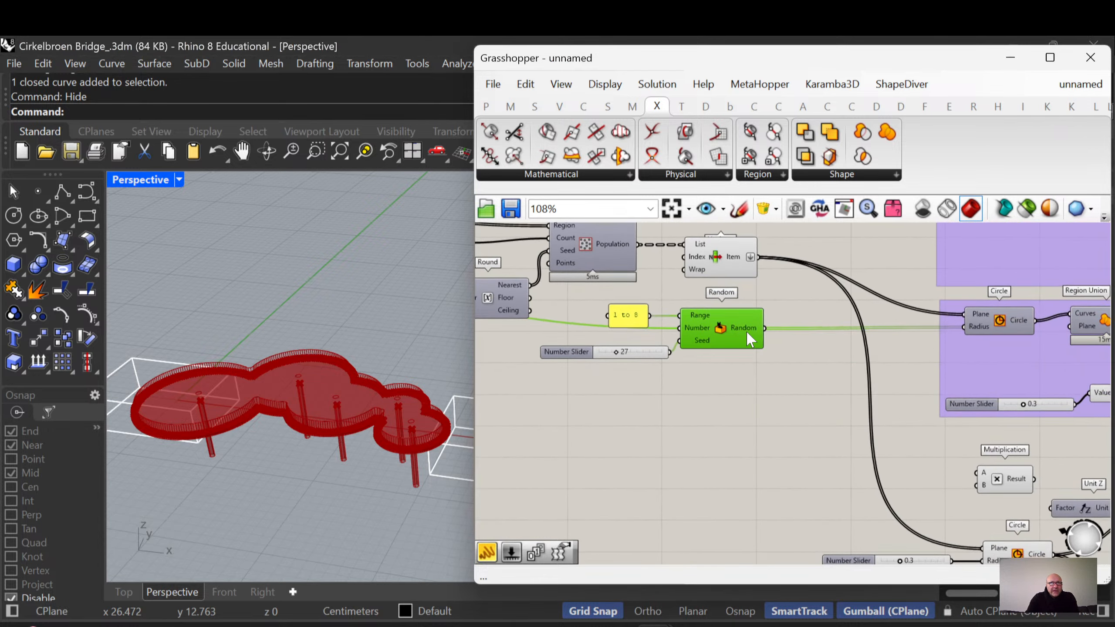
right_drag(749, 373, 685, 354)
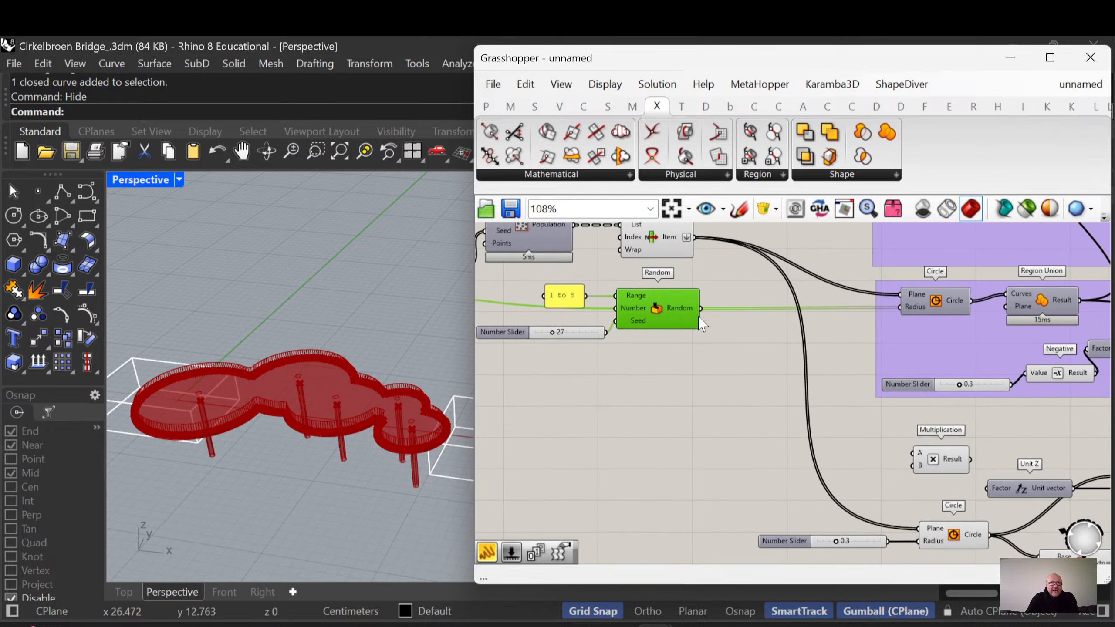
drag(702, 309, 901, 443)
Add a panel containing 2.2, clear its title and connect it to the Multiplication component's B input
scroll(876, 431, up, 3)
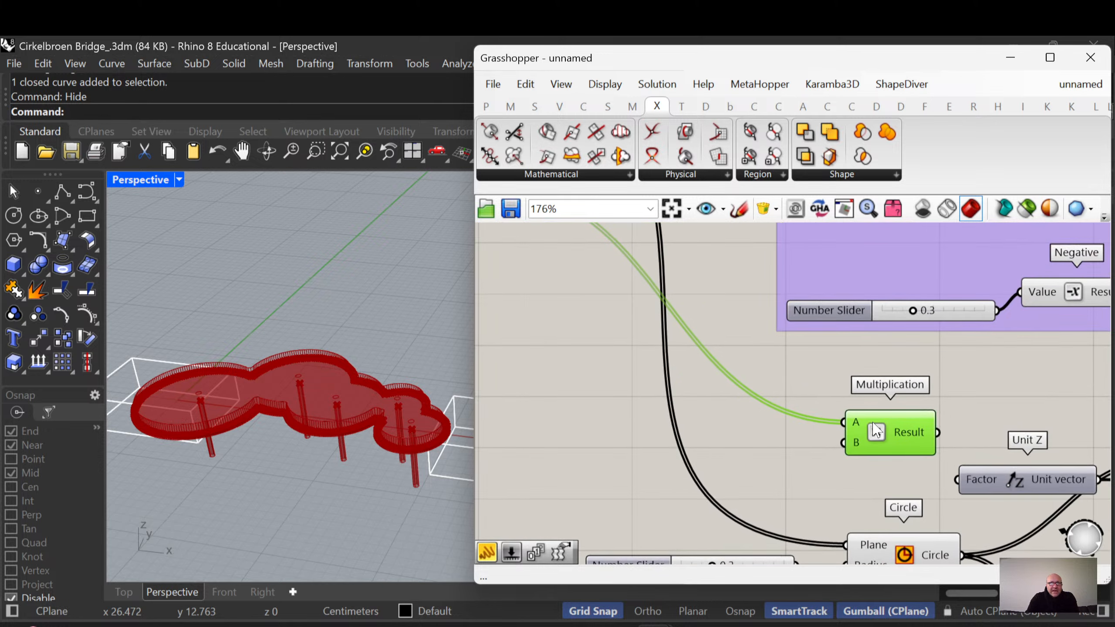
click(771, 425)
double_click(801, 430)
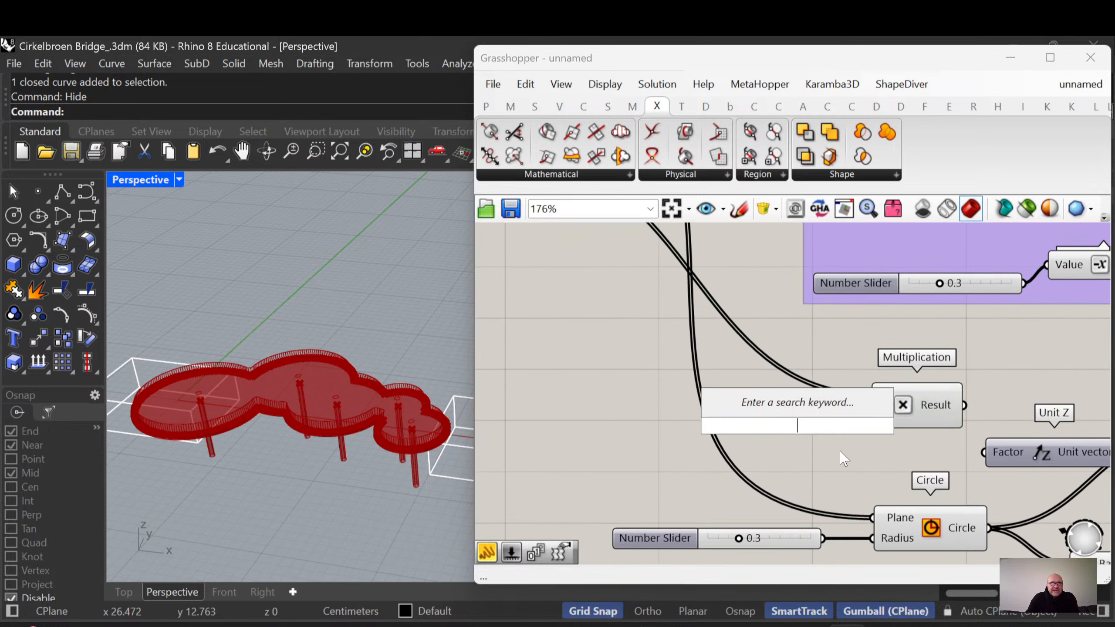
text(")
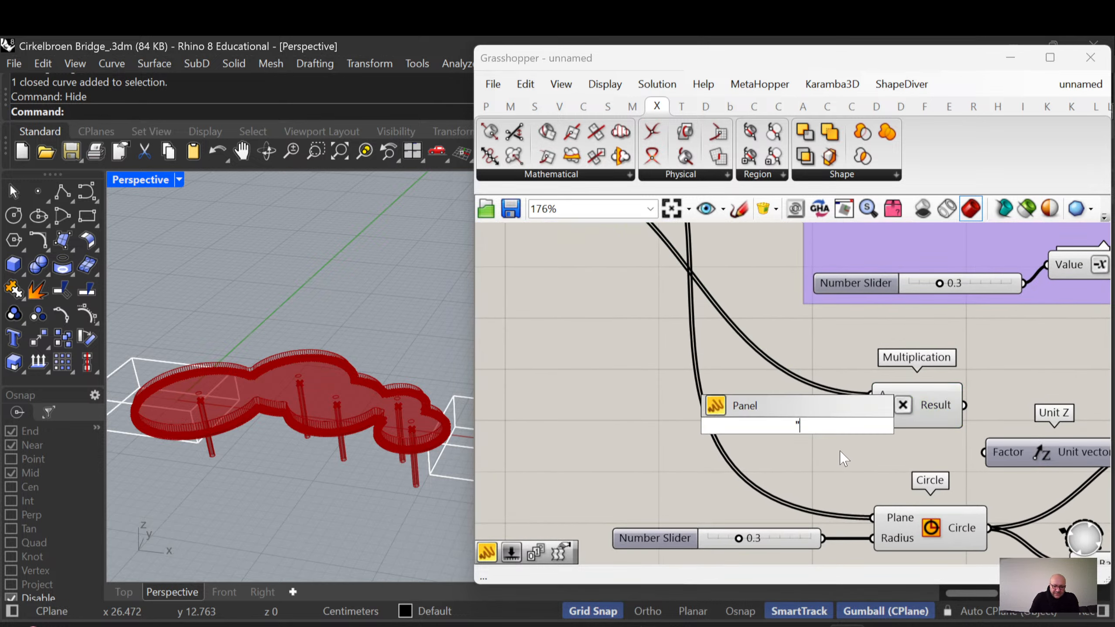
text(2.2)
key(Return)
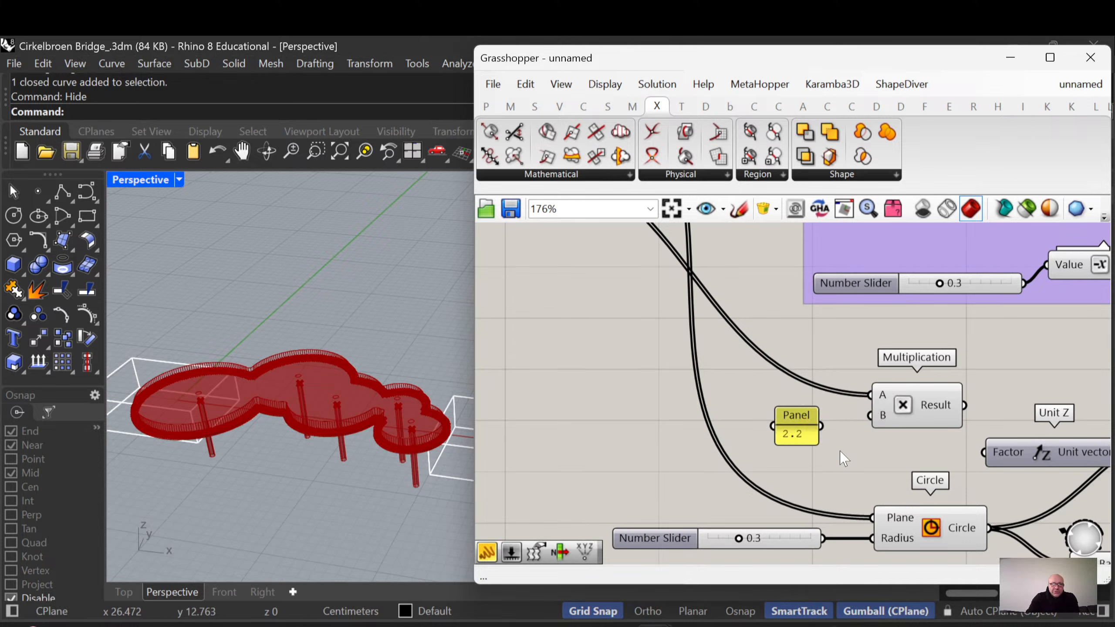
click(808, 435)
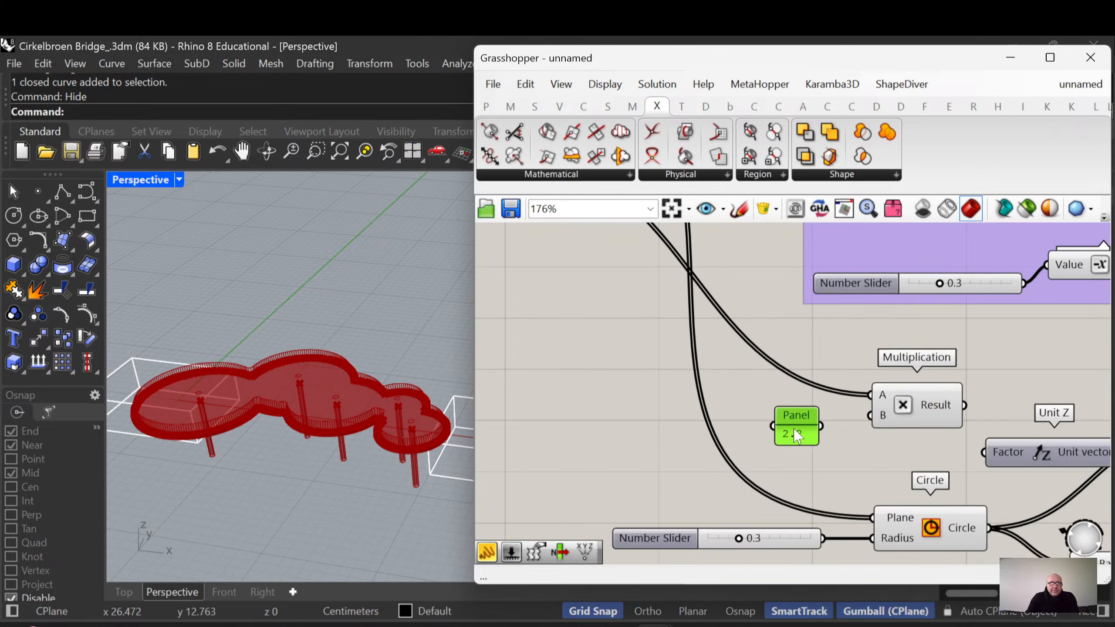
right_click(808, 434)
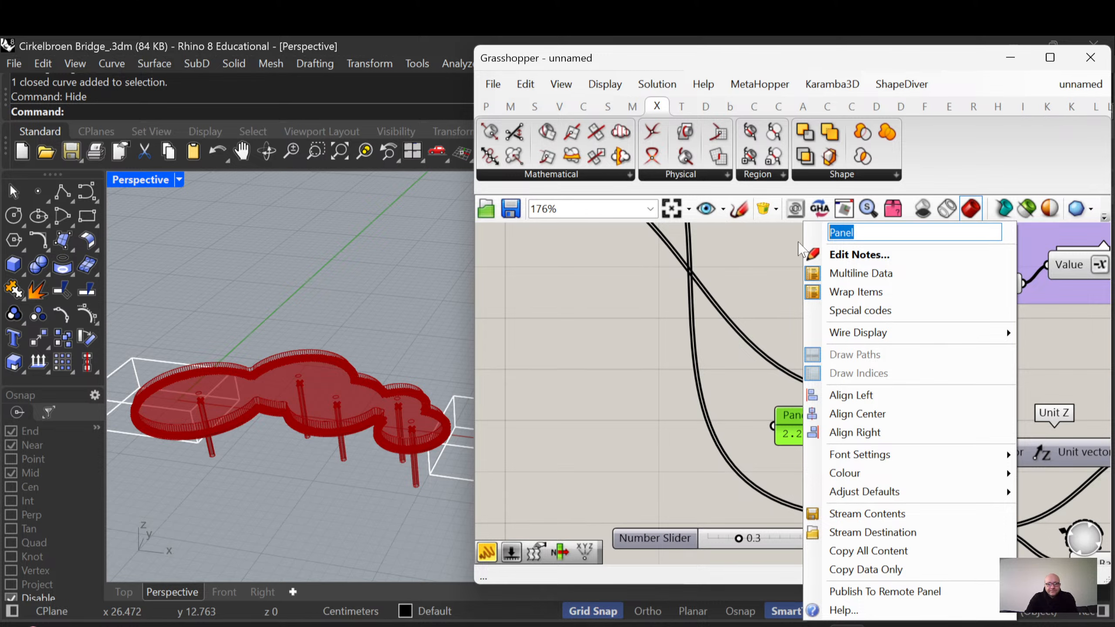
key(BackSpace)
click(727, 411)
mouse_move(820, 425)
mouse_down()
mouse_move(838, 422)
mouse_move(826, 423)
mouse_up()
Add an Addition component beside the Multiplication component
right_drag(413, 455, 425, 423)
right_drag(940, 455, 693, 440)
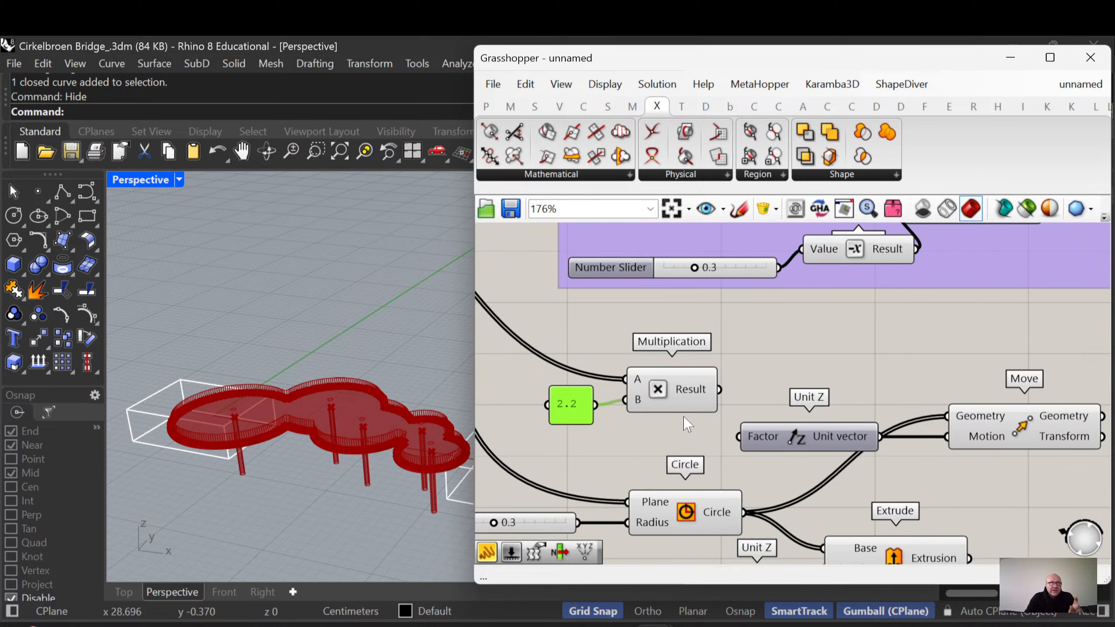
right_drag(769, 360, 759, 369)
double_click(763, 376)
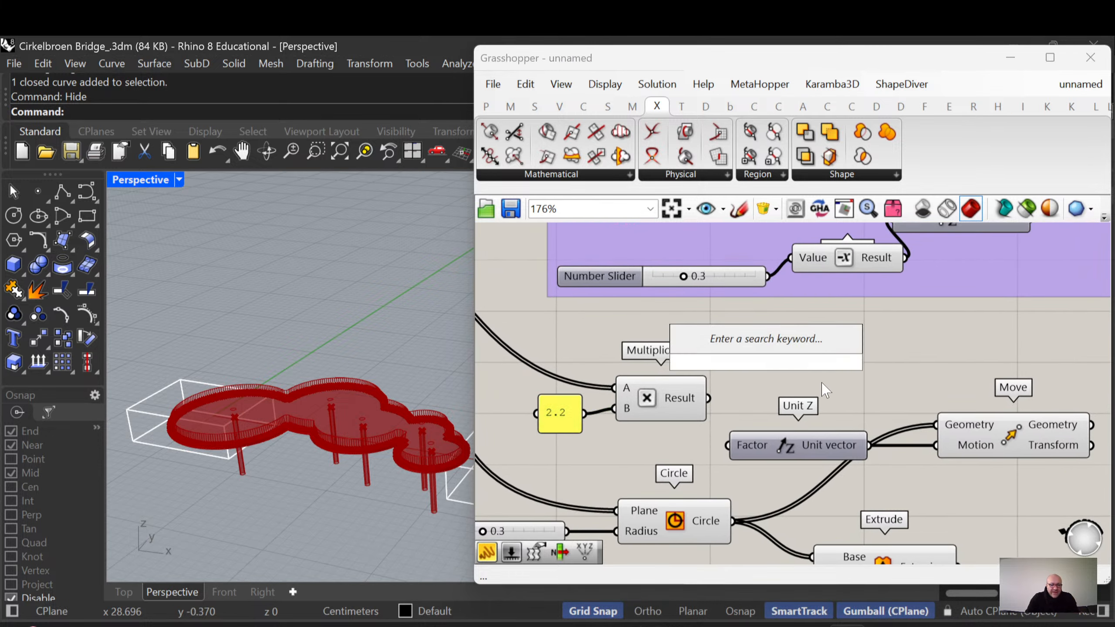
text(+)
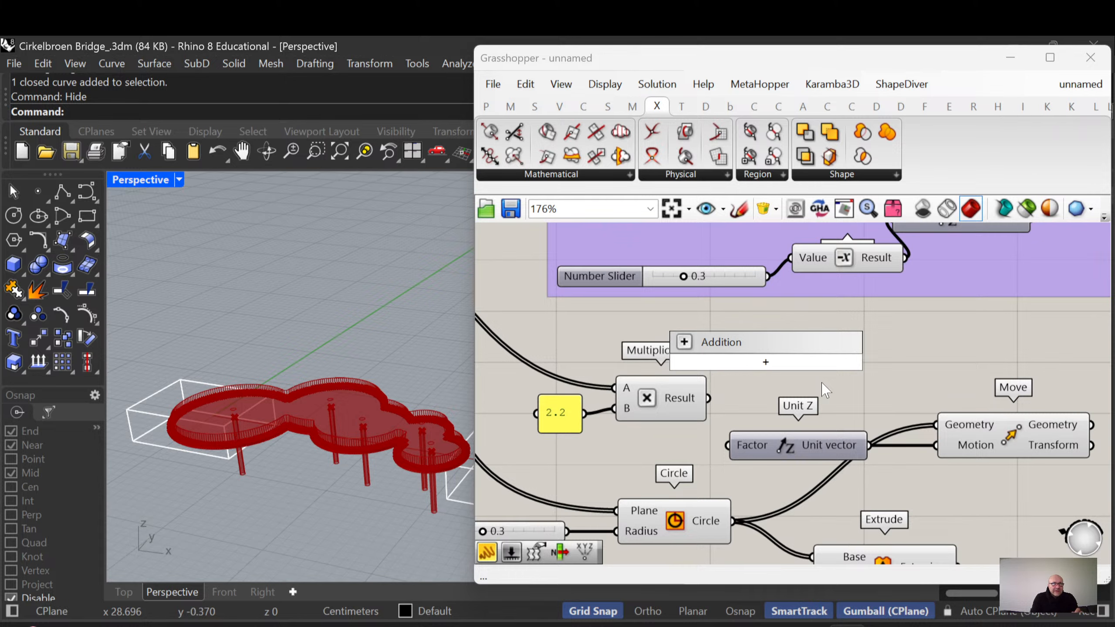
key(Return)
Space the Addition component away from Multiplication and connect the Multiplication Result to its A input
right_drag(720, 415, 797, 377)
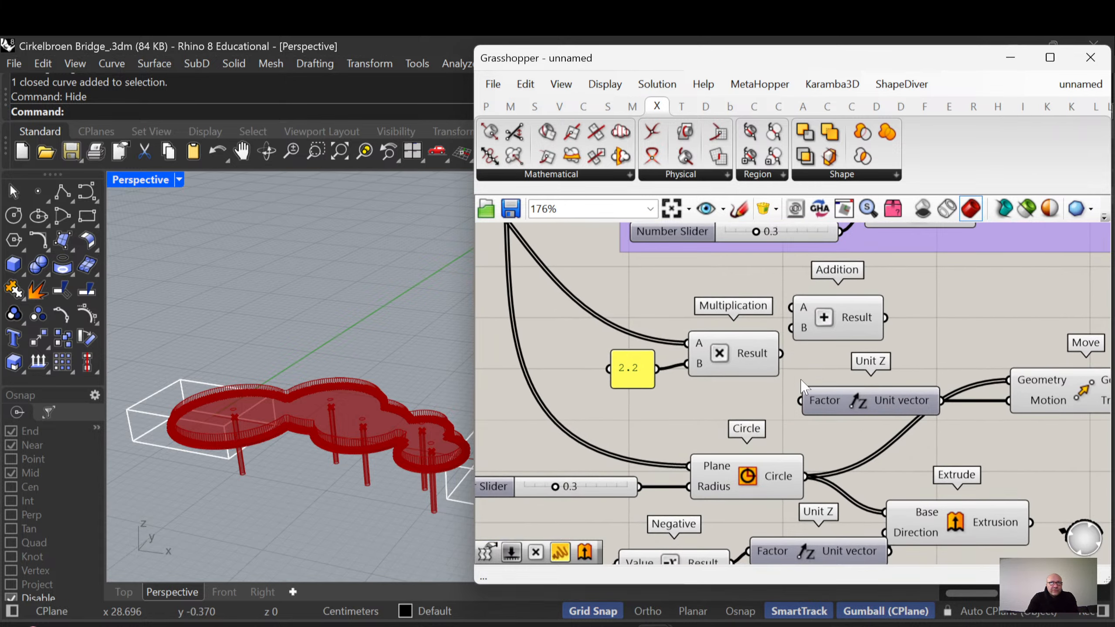
scroll(801, 386, down, 2)
drag(820, 351, 866, 360)
drag(754, 377, 740, 332)
key(ctrl+z)
key(ctrl+z)
right_drag(781, 344, 776, 351)
drag(779, 339, 833, 345)
Shift the upper Unit Z and Move components away from Addition, and rearrange the panel, Multiplication and Addition components
right_drag(854, 373, 852, 379)
scroll(802, 399, down, 3)
click(860, 406)
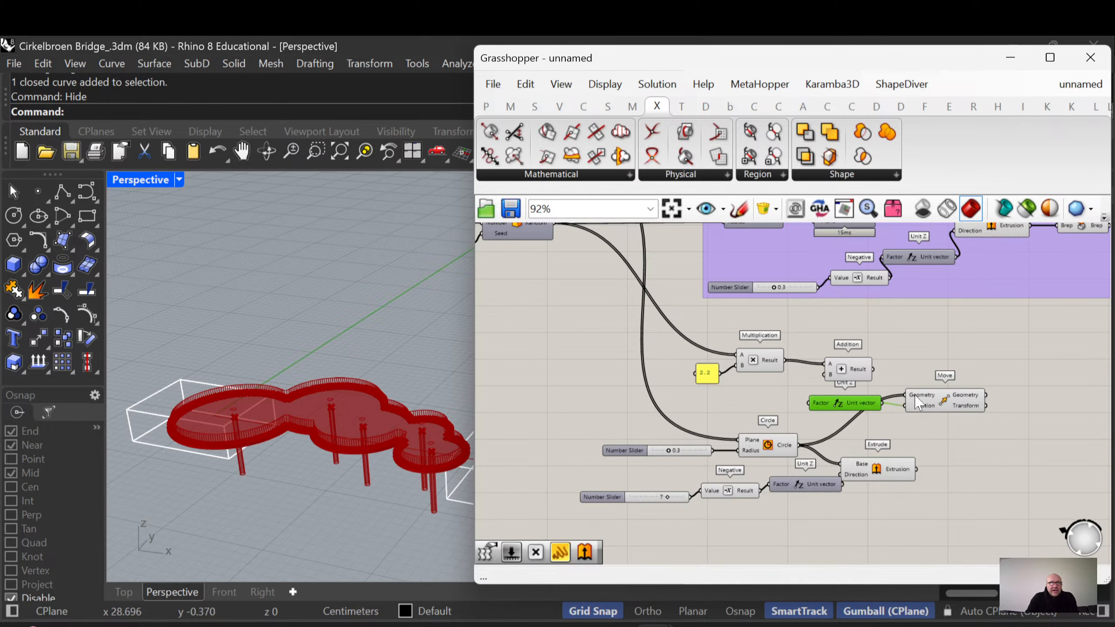
shift+click(927, 407)
drag(925, 402, 1012, 389)
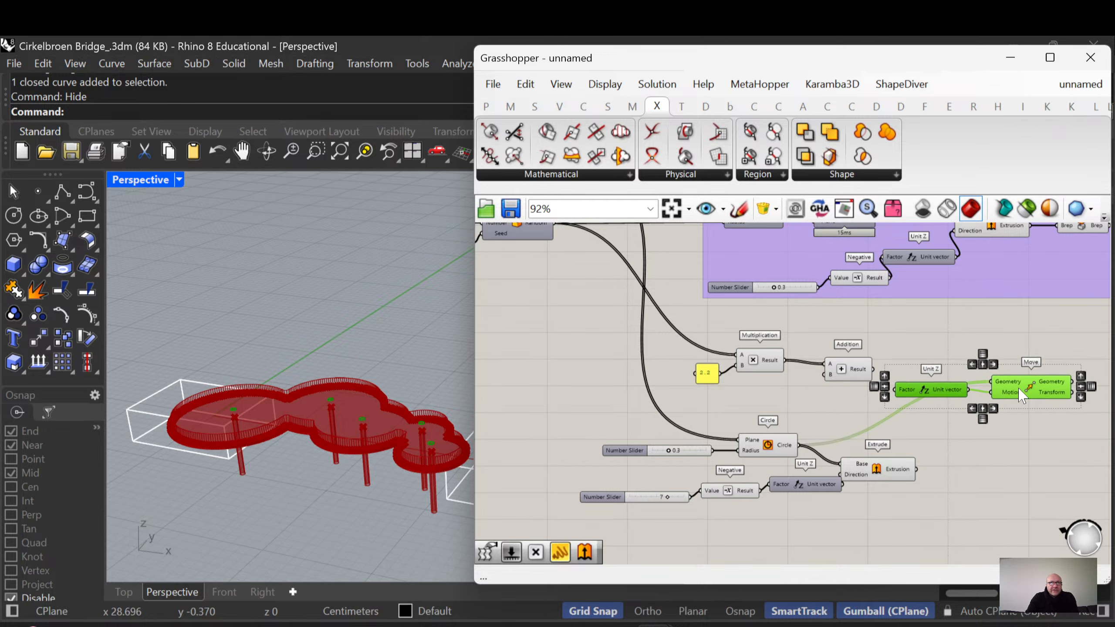
right_drag(848, 386, 850, 376)
drag(841, 391, 713, 341)
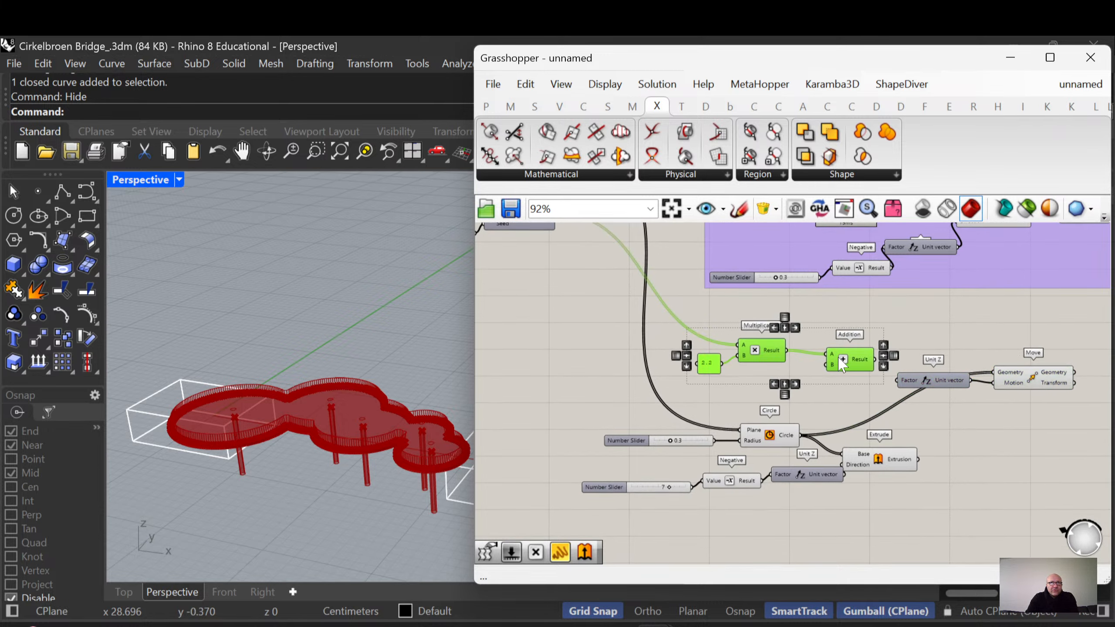
drag(842, 362, 838, 373)
click(831, 391)
Add a one-decimal number slider with a maximum of 10 below the Addition component and set it to 8.5
scroll(825, 395, up, 4)
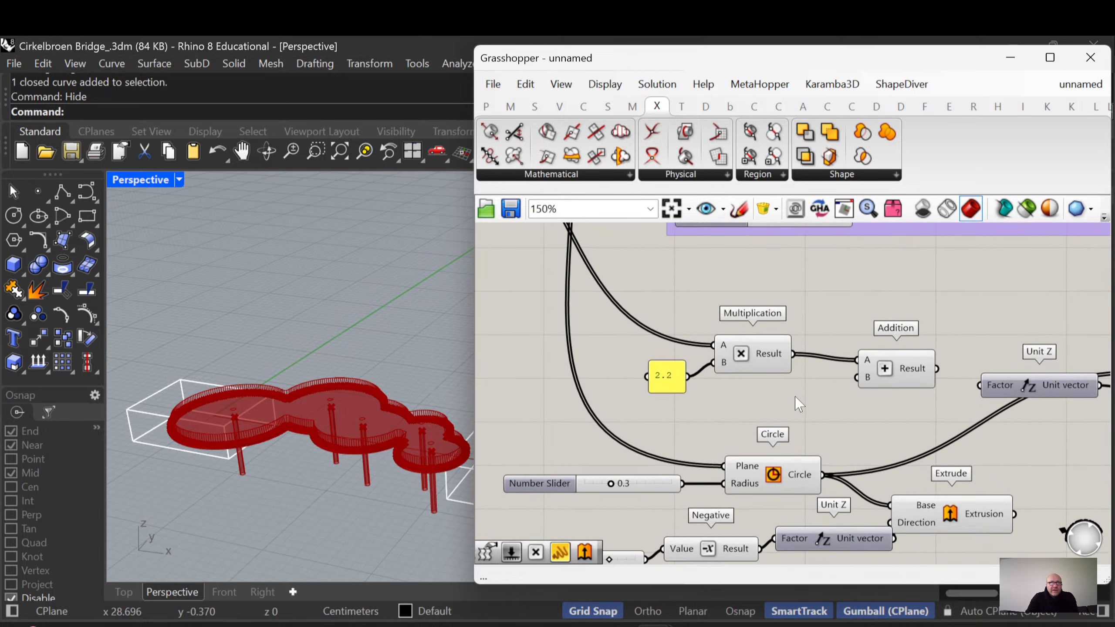
double_click(799, 400)
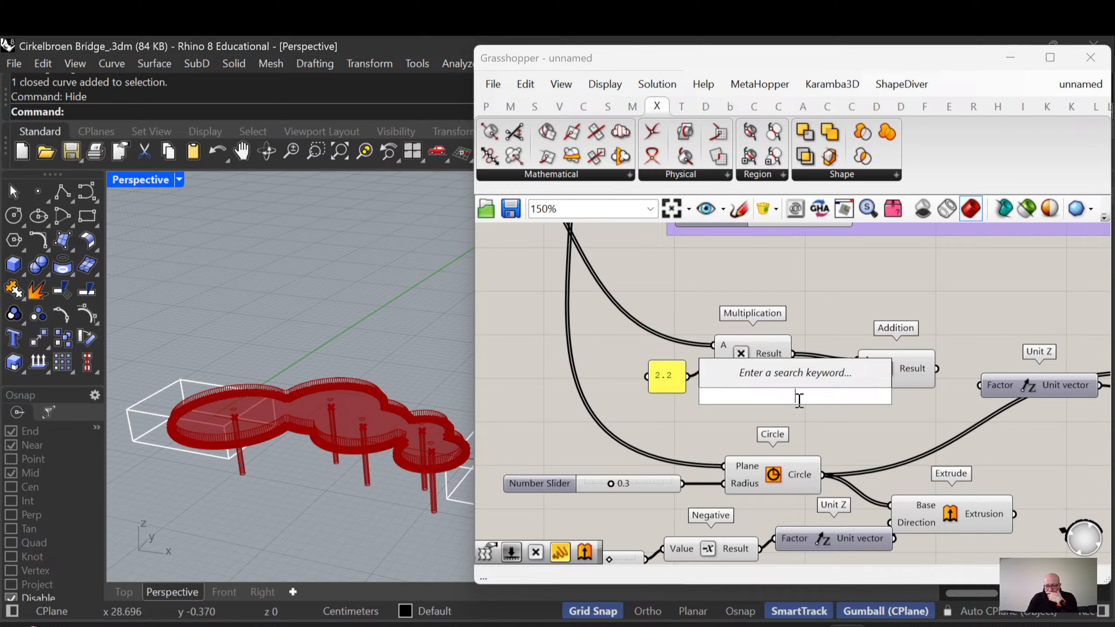
text(0)
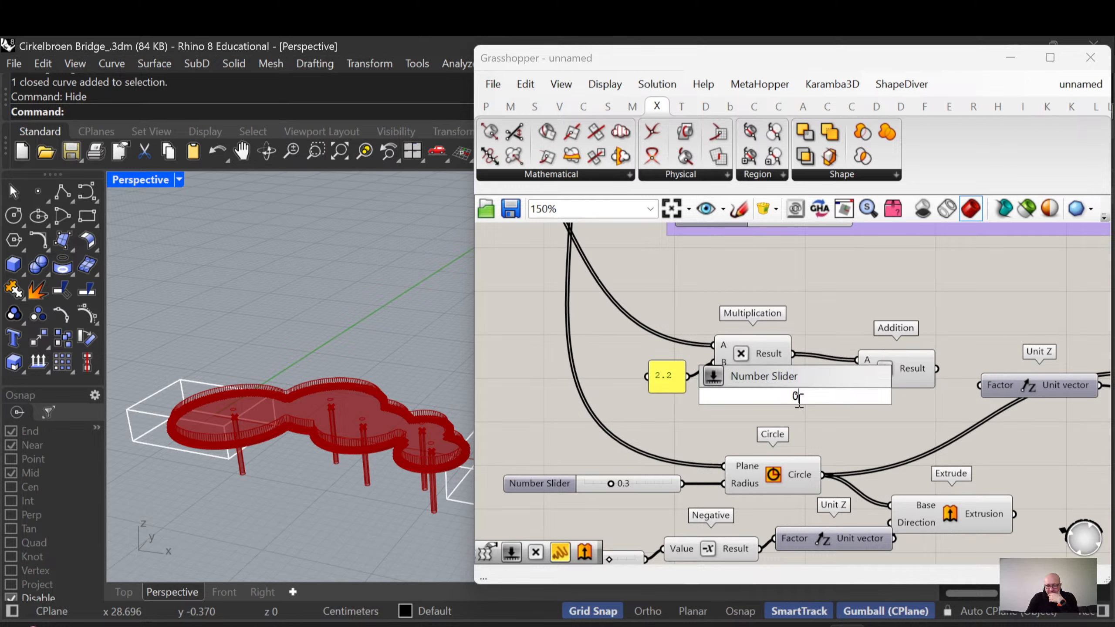
key(BackSpace)
text(10.)
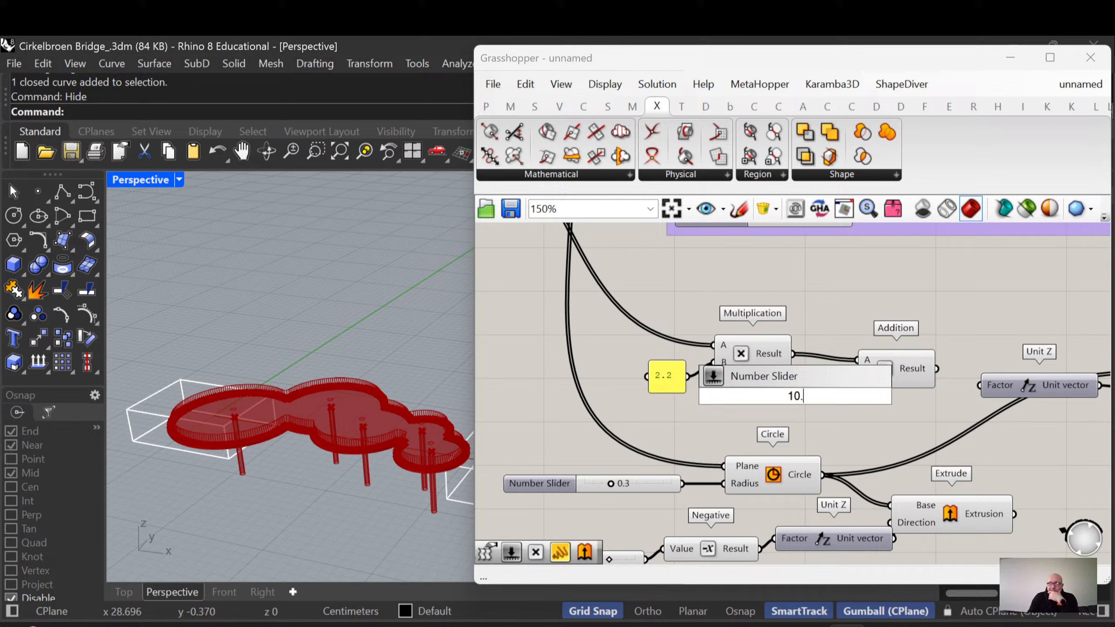
key(Return)
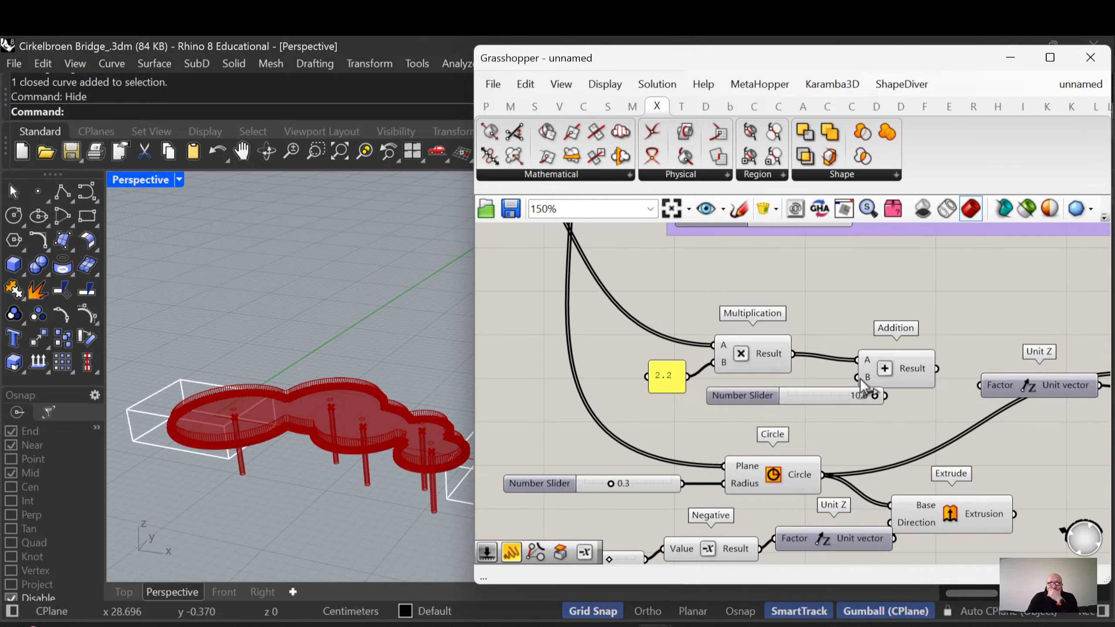
double_click(856, 396)
text(8)
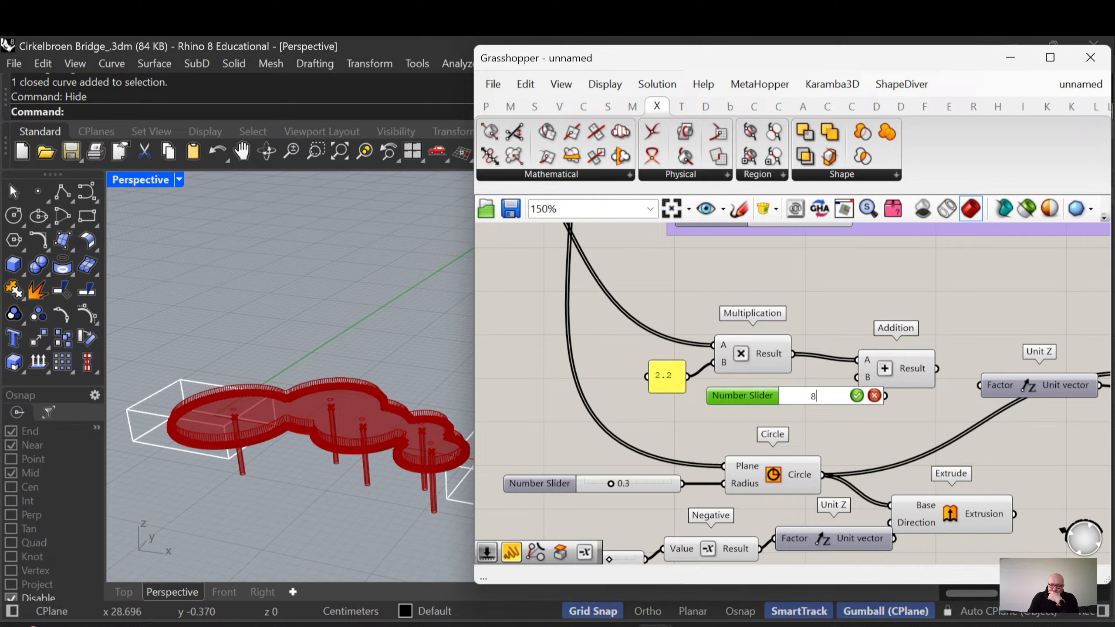
text(.5)
key(Return)
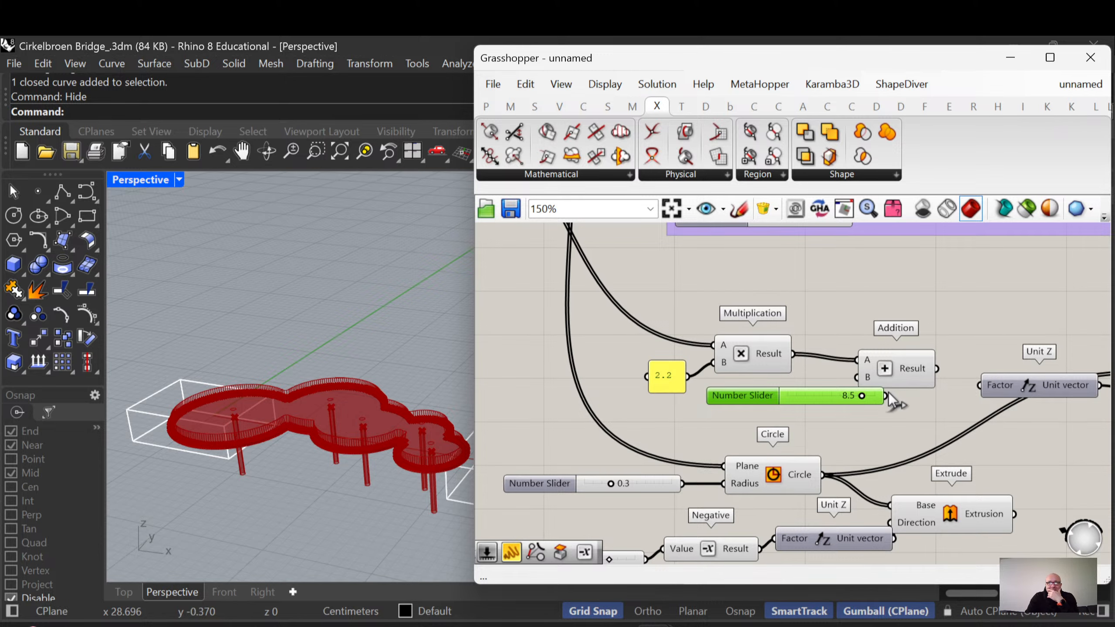
Try the 8.5 slider directly as the factor of the Move component's Unit Z, and disconnect it
drag(886, 396, 979, 386)
drag(769, 402, 843, 411)
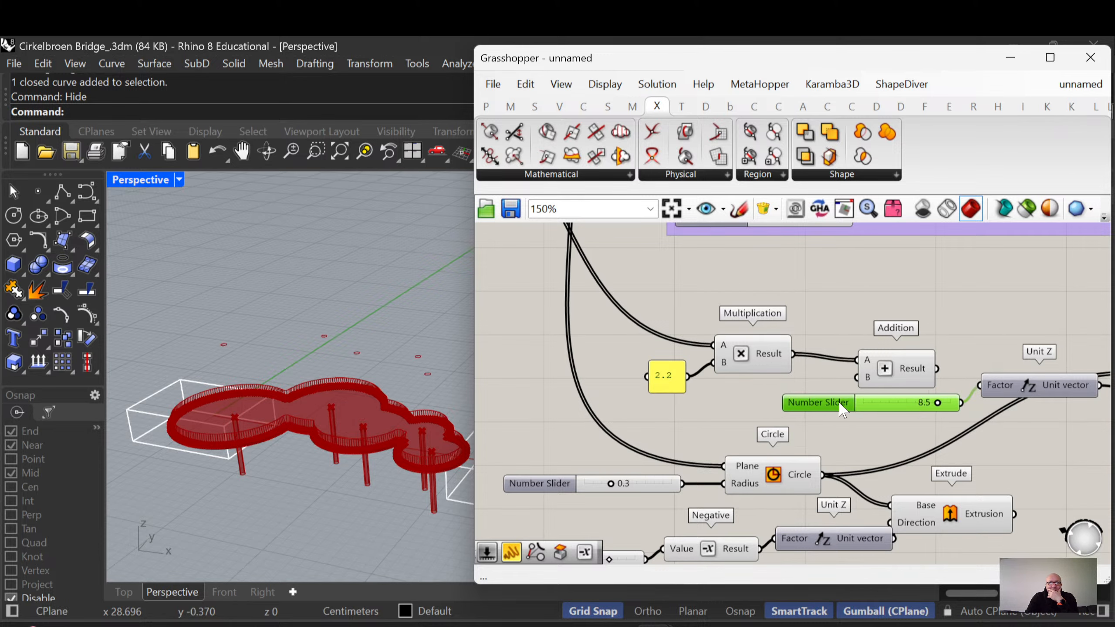
right_drag(860, 407, 738, 398)
right_drag(801, 395, 645, 400)
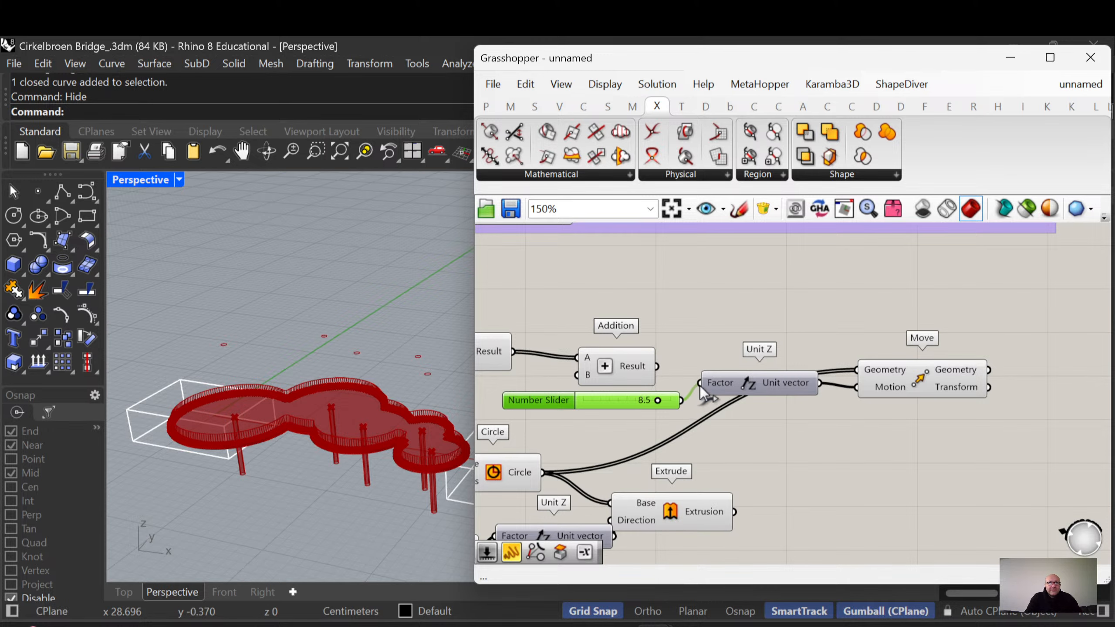
ctrl+drag(690, 398, 686, 400)
Connect the 8.5 slider to the Addition component's B input and the Addition Result to the upper Unit Z factor
drag(559, 404, 481, 404)
right_drag(573, 416, 672, 430)
drag(715, 390, 679, 390)
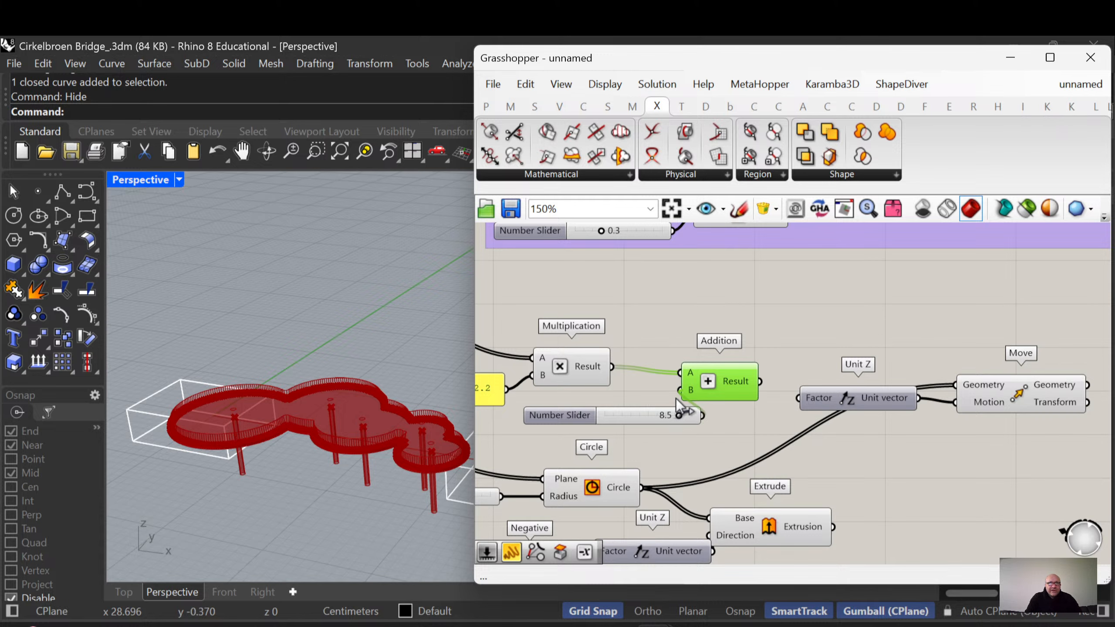
drag(760, 381, 798, 398)
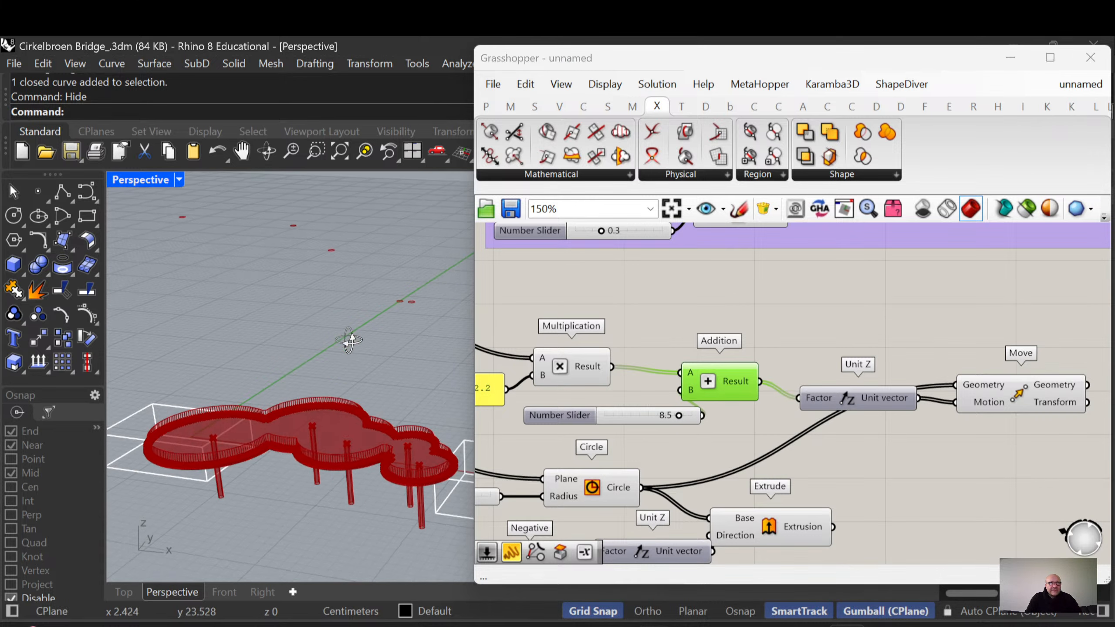
Examine the raised circles above the bridge deck and compare them with the mast rings in the Cirkelbroen photos in the browser
scroll(331, 349, up, 5)
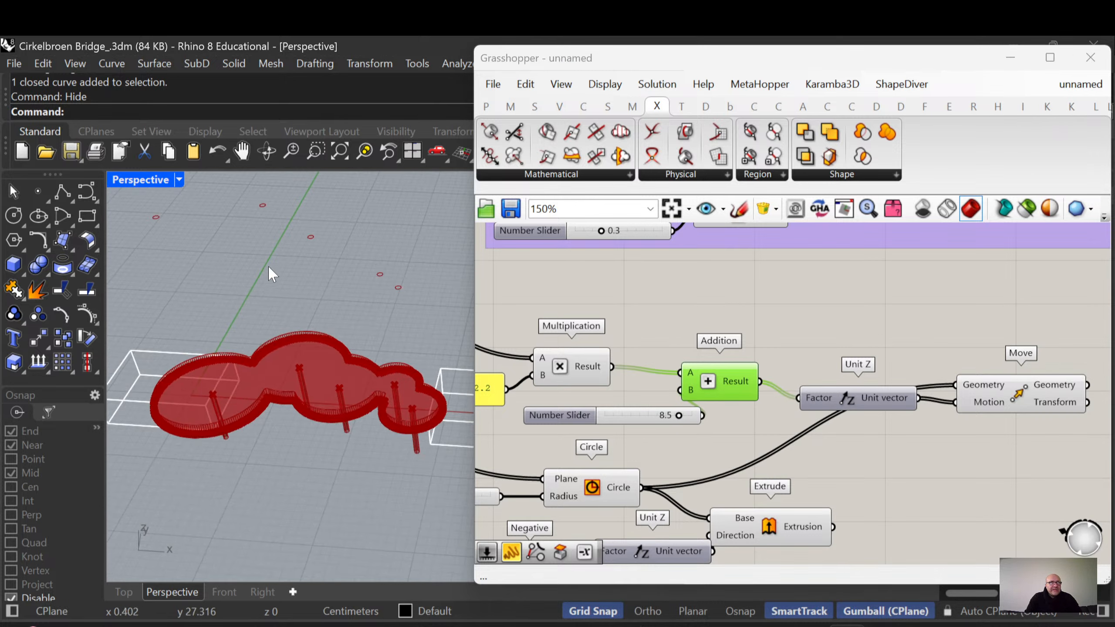
right_drag(283, 241, 249, 269)
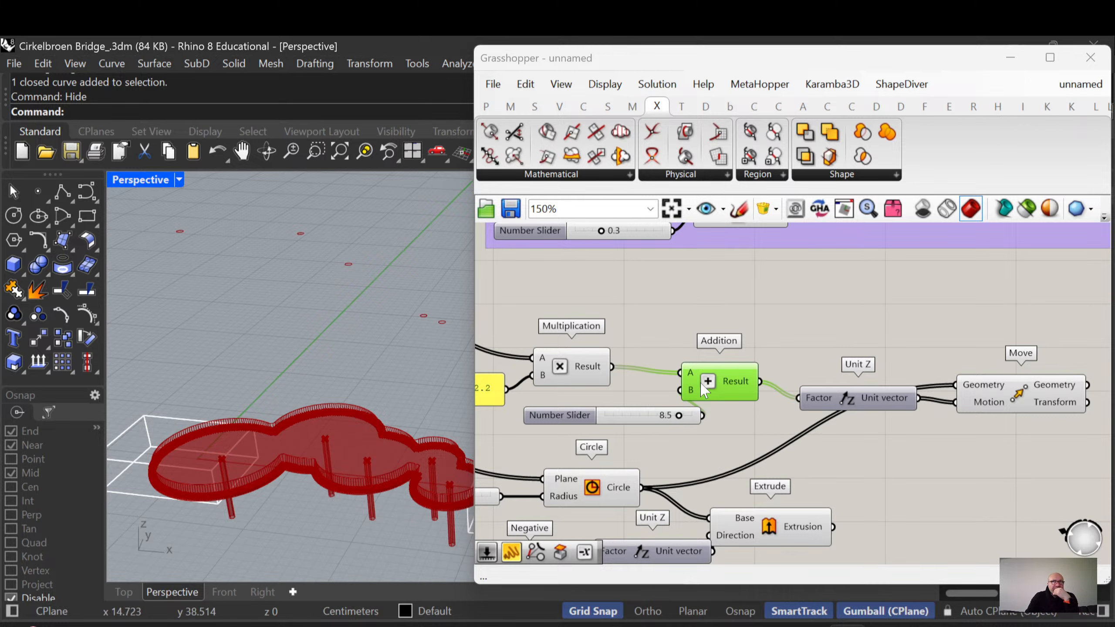
right_drag(1039, 451, 922, 424)
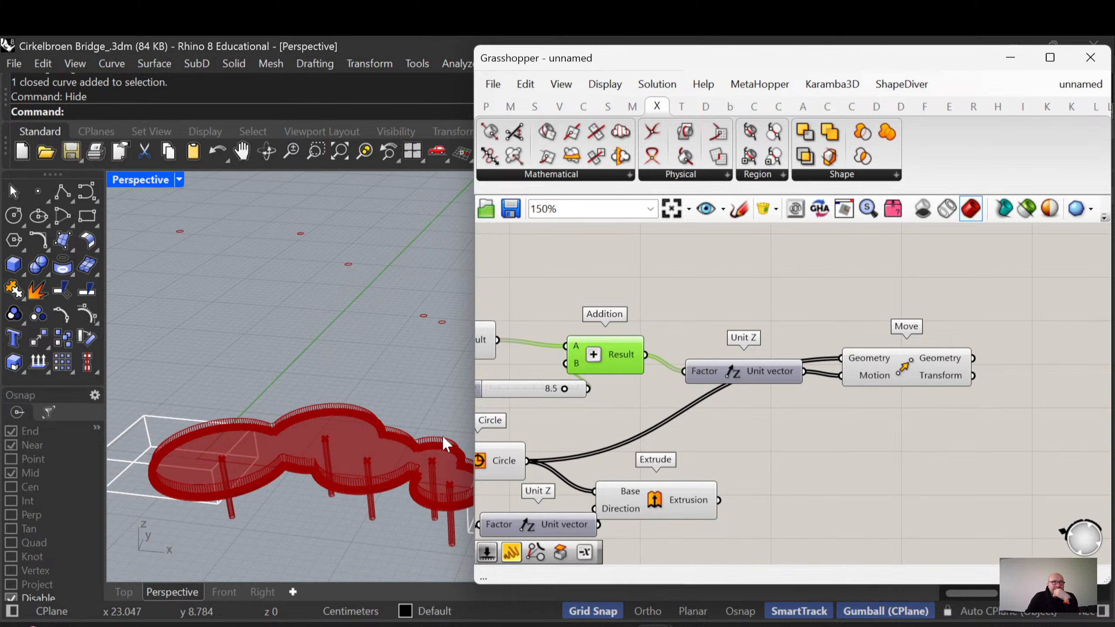
right_drag(892, 505, 856, 506)
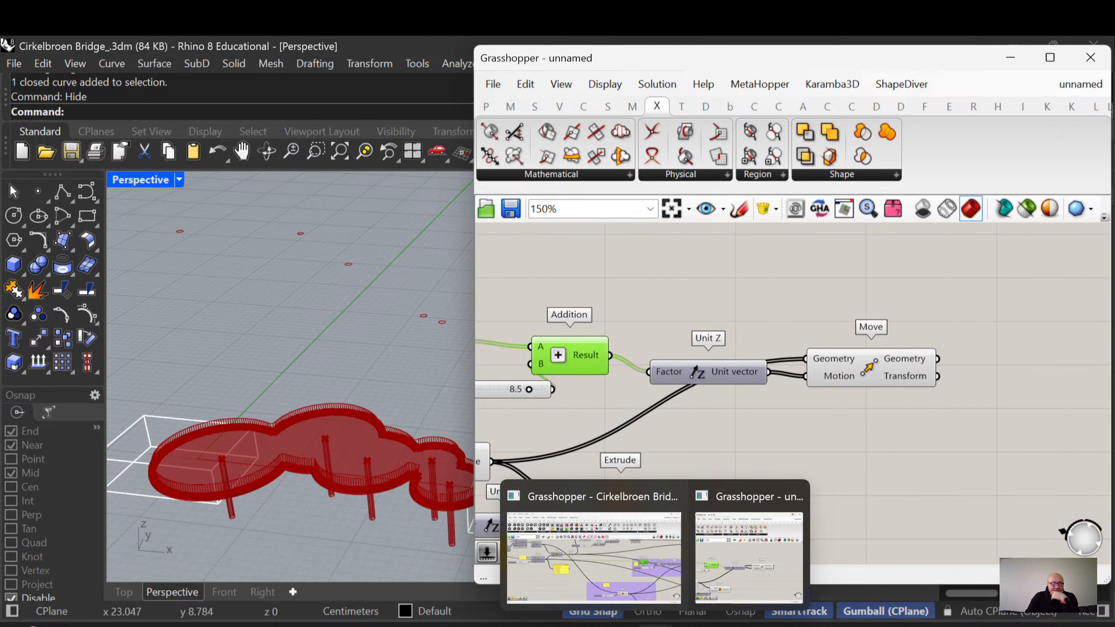
click(618, 626)
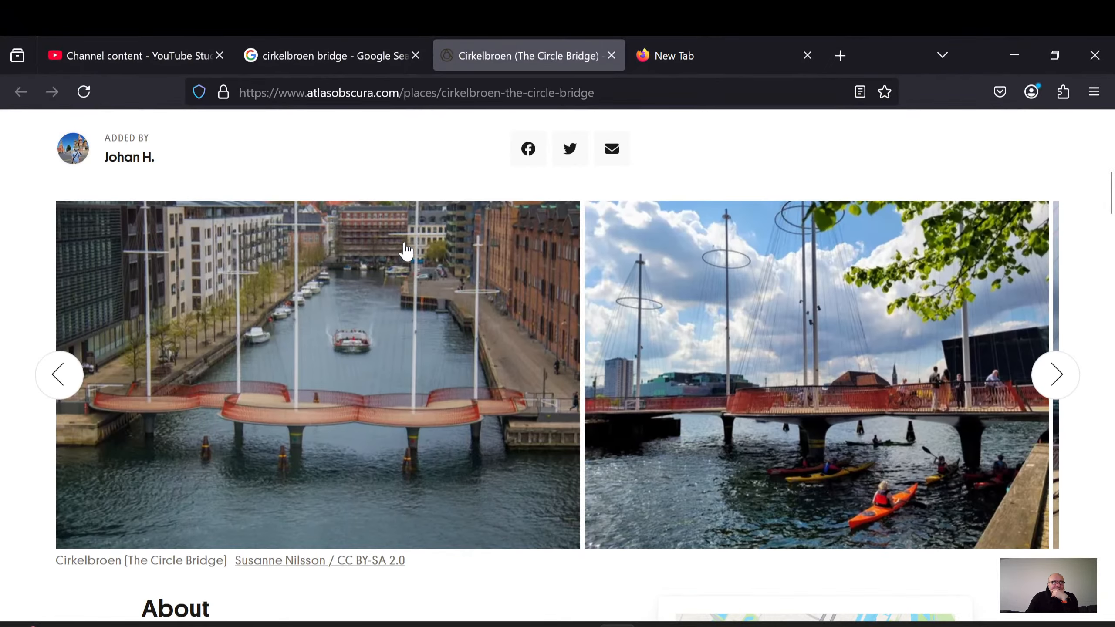
click(1015, 56)
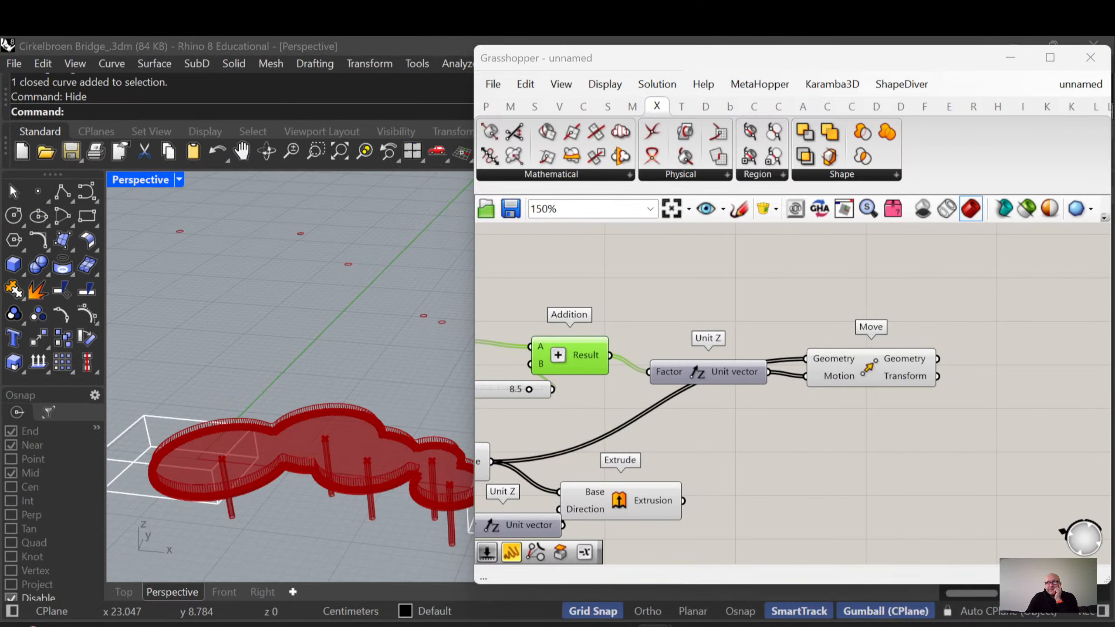
right_drag(790, 448, 752, 425)
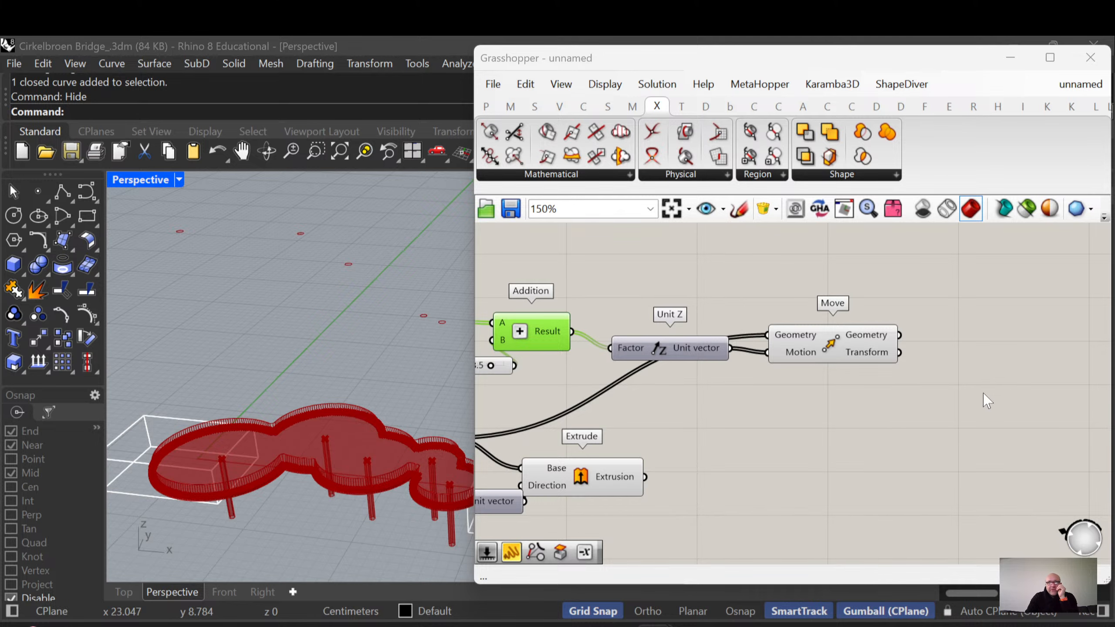
right_drag(908, 401, 880, 401)
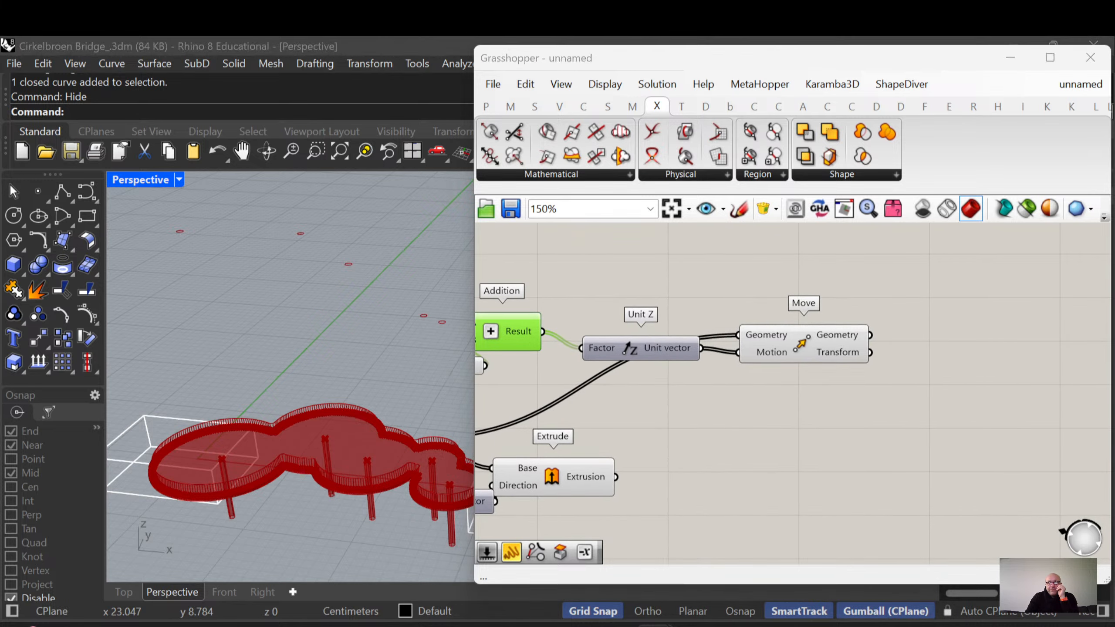
Add a Scale component after the Move component and connect Move's Geometry output to its Geometry and Center inputs
right_drag(1015, 461, 995, 435)
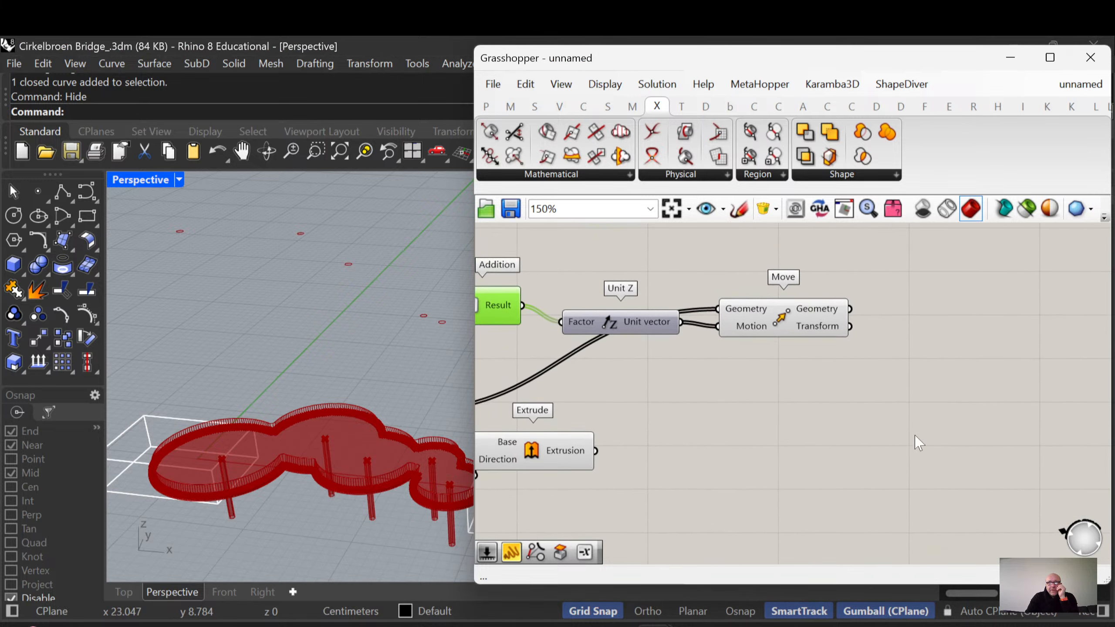
double_click(907, 375)
text(scale)
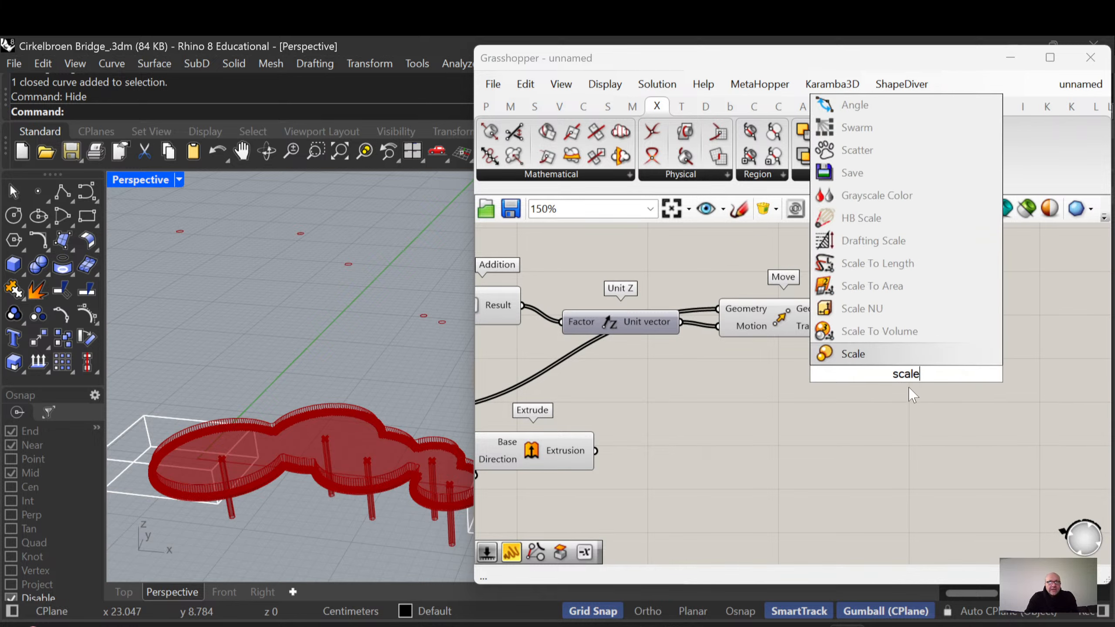
click(884, 355)
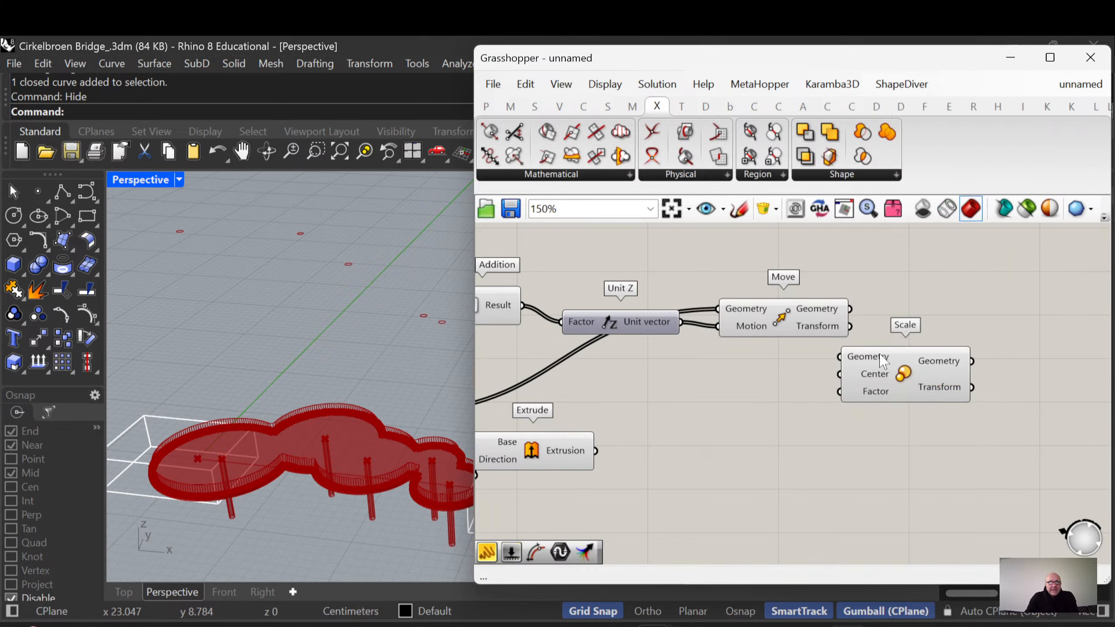
drag(900, 367, 988, 329)
drag(791, 313, 792, 312)
drag(853, 307, 923, 318)
drag(852, 307, 922, 335)
scroll(908, 333, up, 1)
drag(892, 370, 913, 373)
right_drag(840, 417, 874, 413)
Add a 0.5 number slider below the Move component and connect it to the Scale component's Factor
double_click(830, 405)
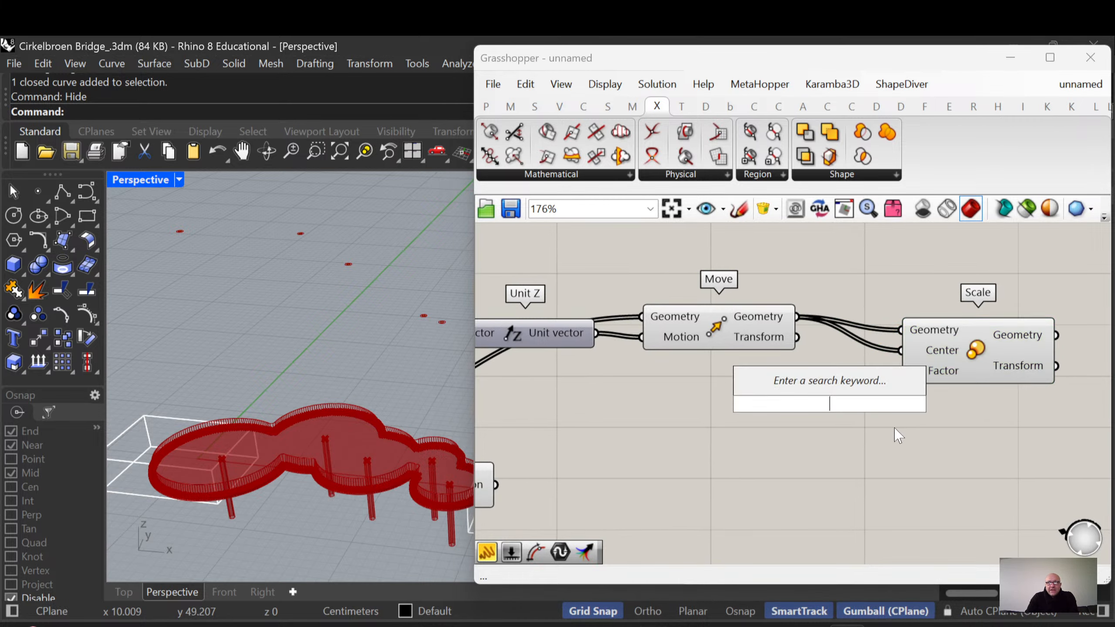
text(0.5)
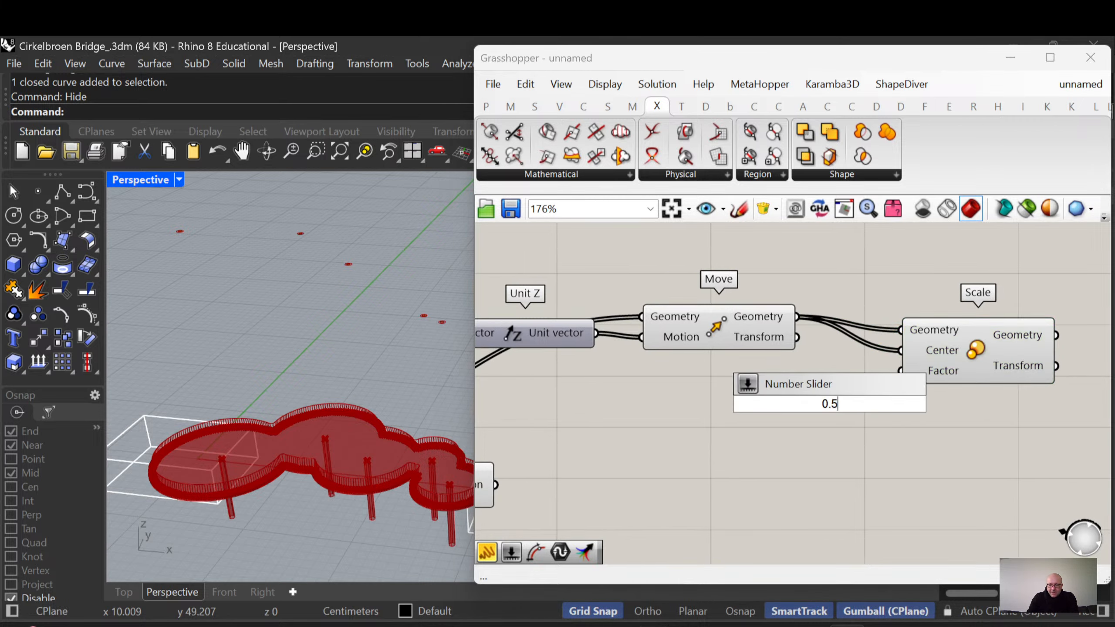
key(Return)
drag(935, 404, 901, 371)
drag(975, 373, 998, 373)
right_drag(966, 443, 866, 432)
scroll(360, 325, up, 3)
right_drag(360, 325, 360, 343)
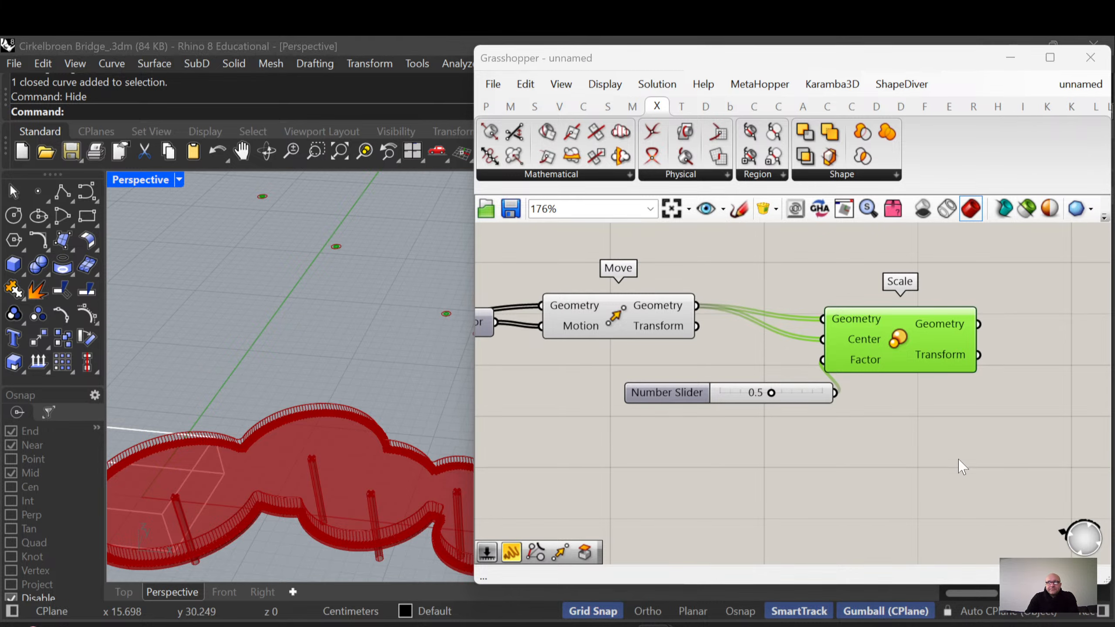
Add a Loft component beyond the Scale component
right_drag(975, 455, 836, 446)
double_click(908, 386)
text(loft)
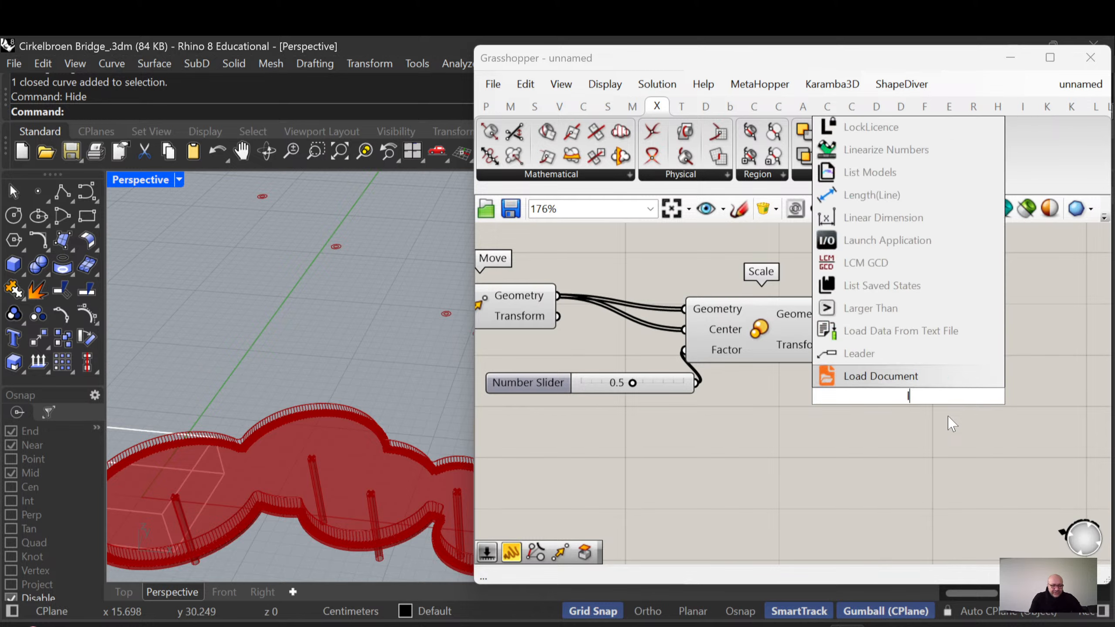
key(Return)
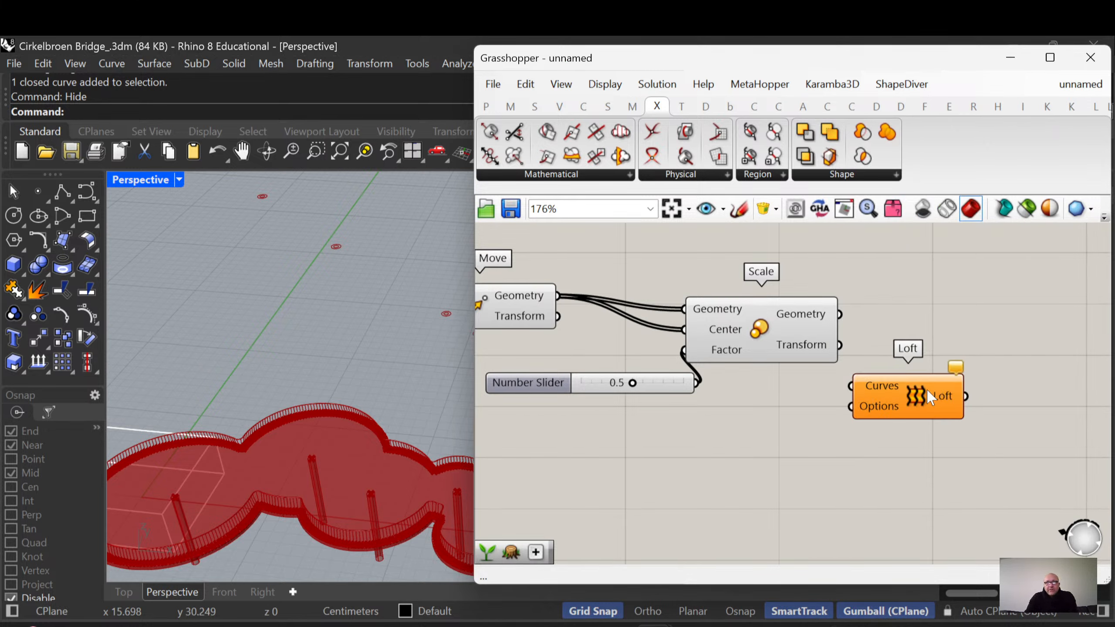
drag(921, 402, 1019, 390)
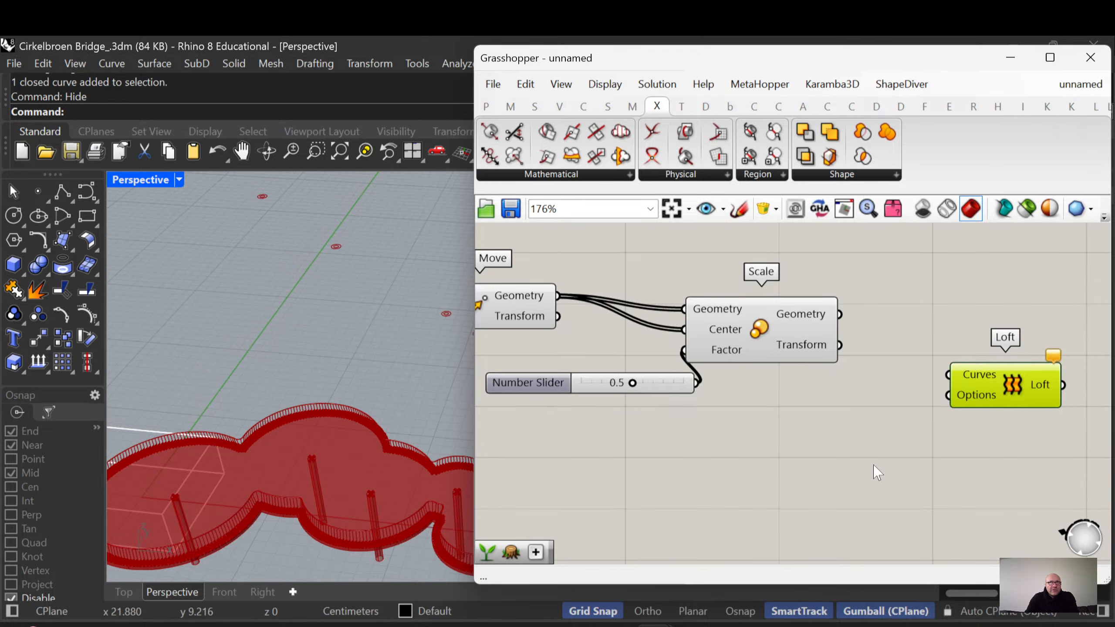
Add a Graft Tree component beside the Extrude component
right_drag(852, 457, 871, 437)
right_drag(848, 476, 874, 474)
scroll(861, 473, down, 5)
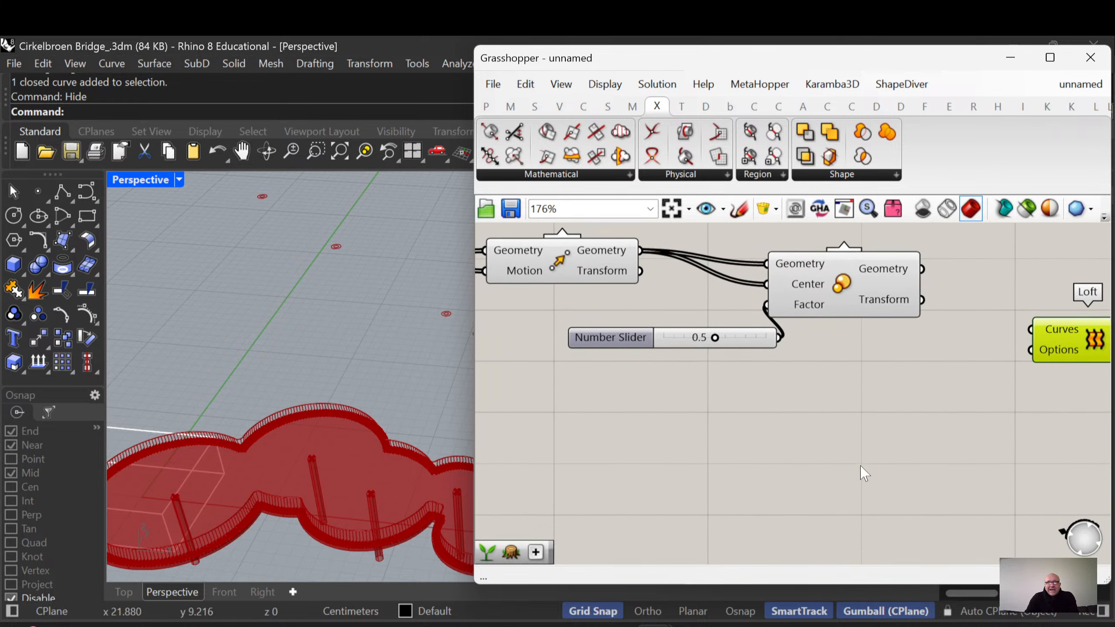
scroll(894, 473, up, 1)
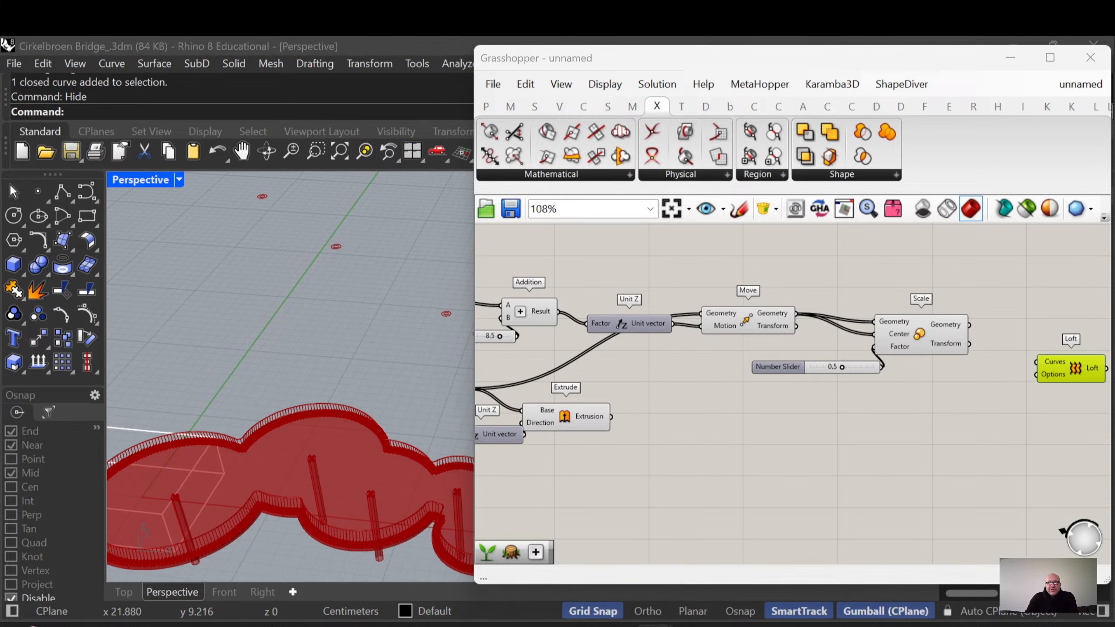
scroll(859, 429, down, 3)
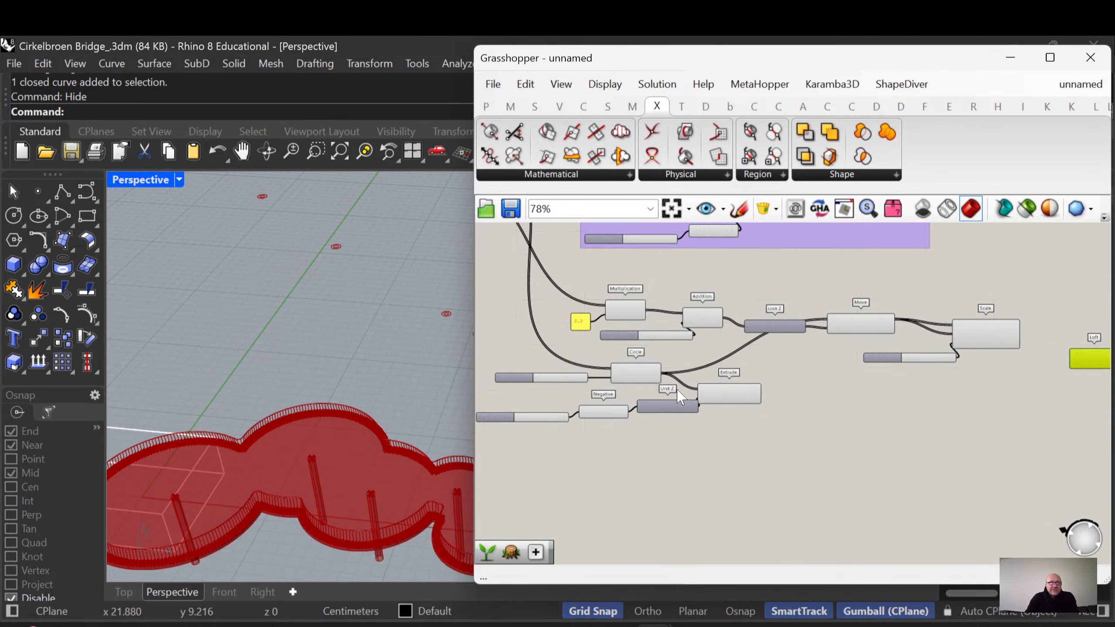
scroll(745, 460, up, 4)
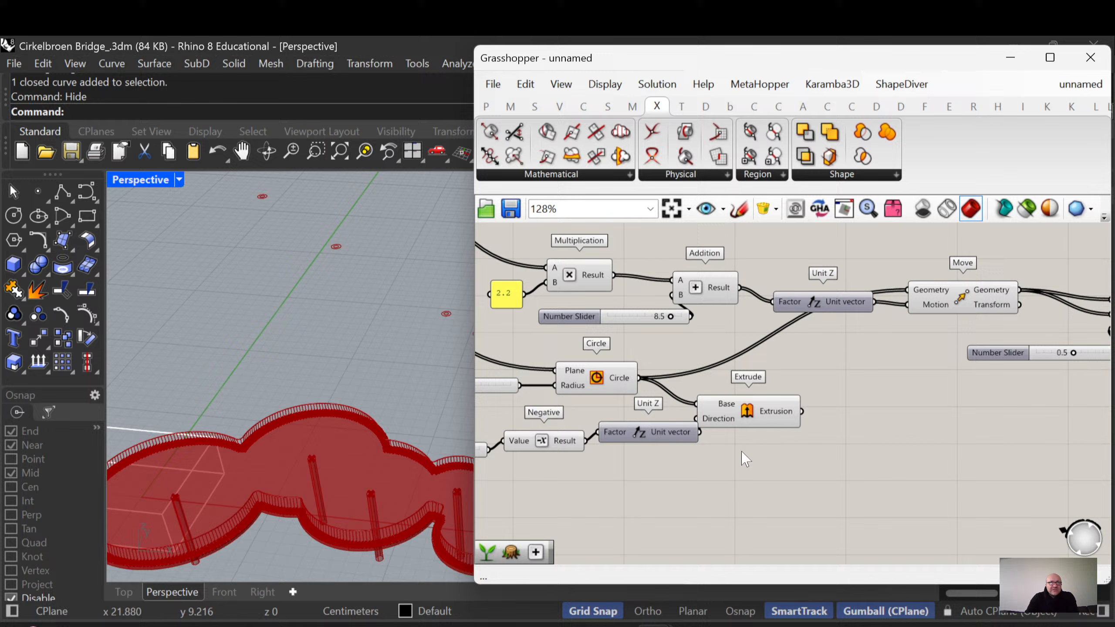
double_click(863, 459)
text(gra)
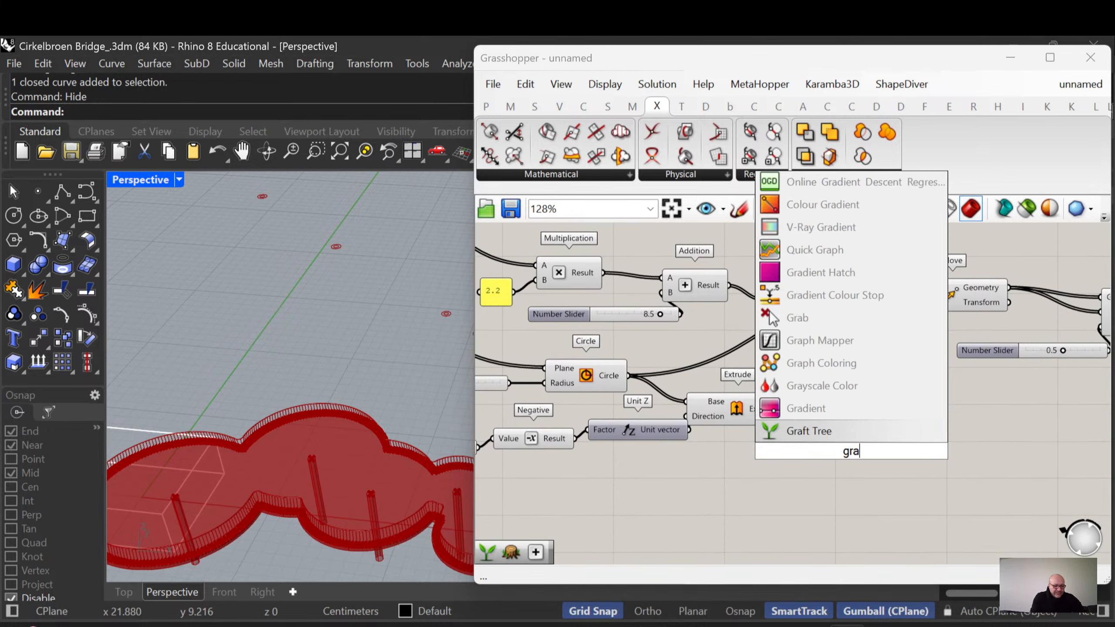
key(Return)
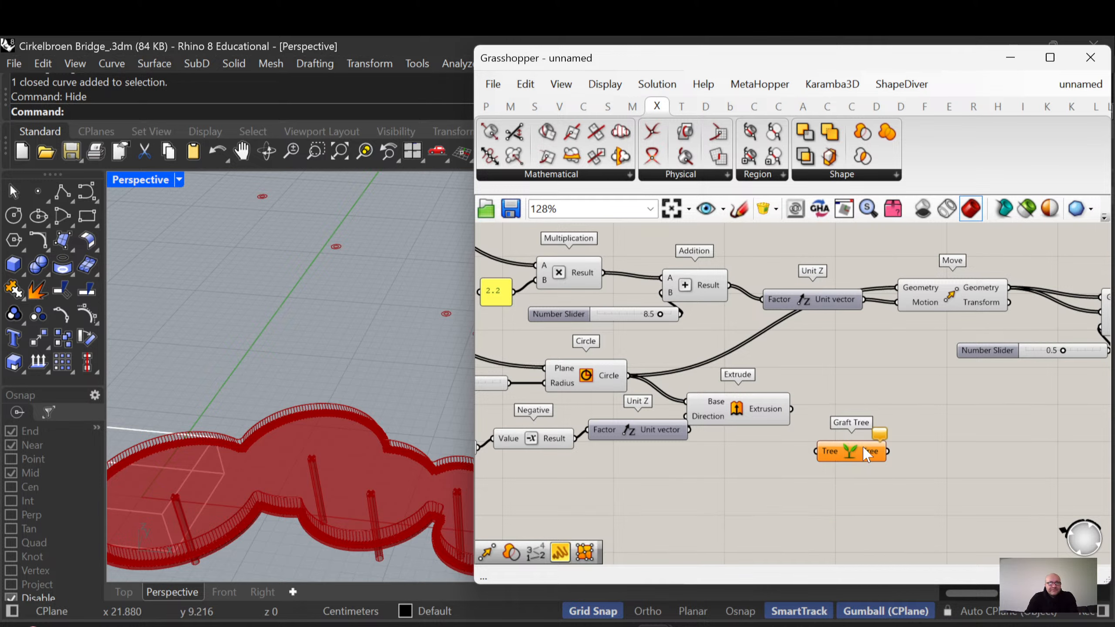
drag(871, 453, 875, 407)
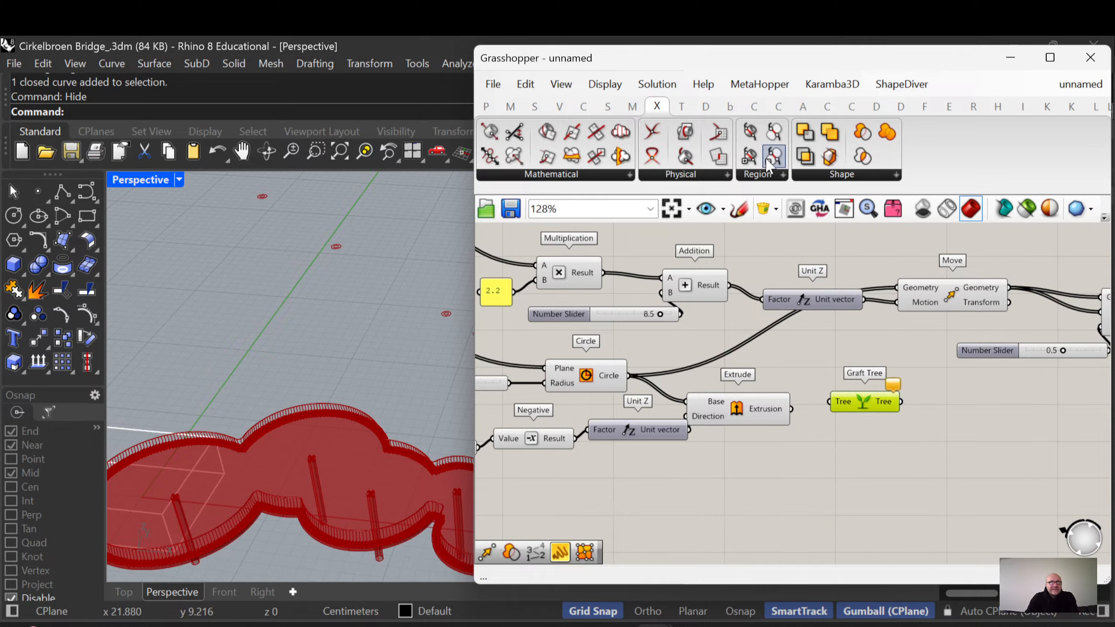
Add a Panel near the Extrude component and connect the Circle output to it to inspect the data structure
click(486, 106)
click(855, 510)
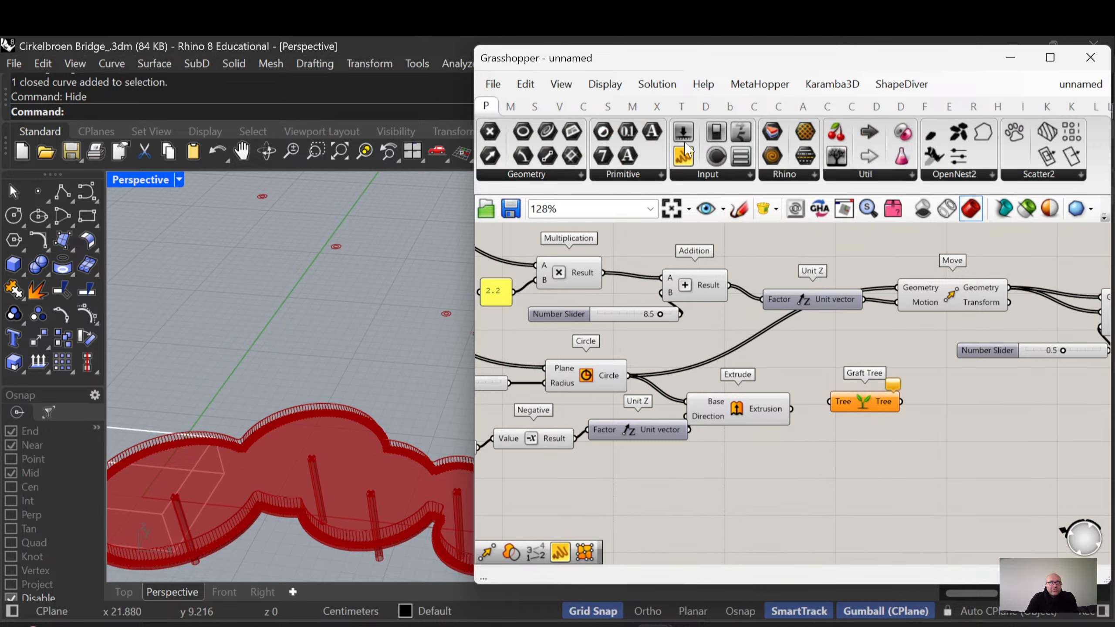
drag(684, 156, 766, 471)
drag(821, 480, 788, 447)
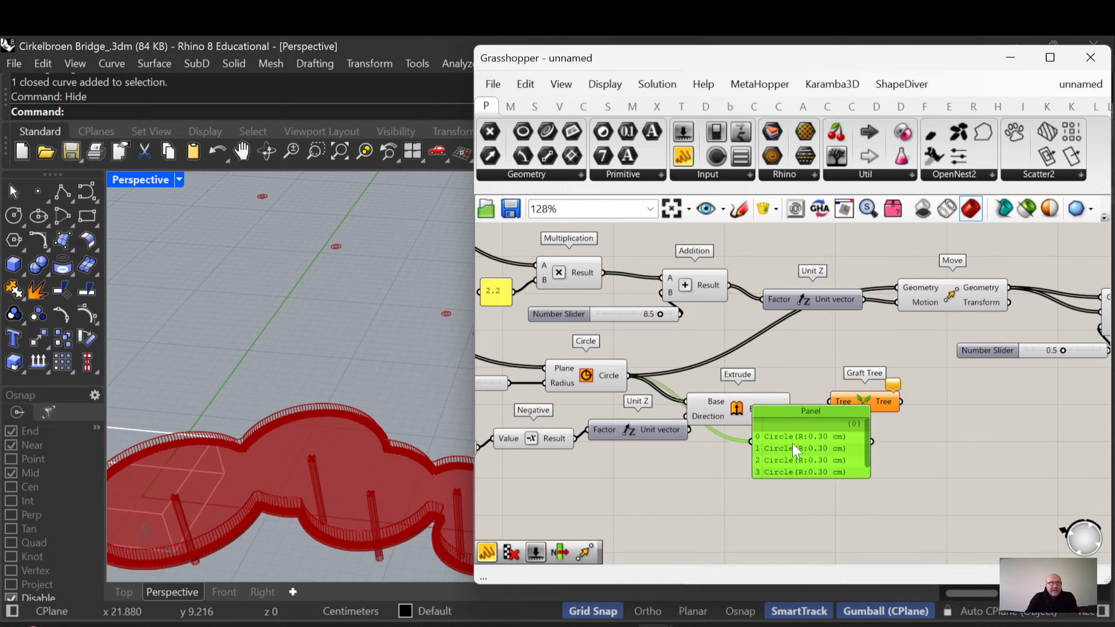
right_drag(822, 452, 682, 484)
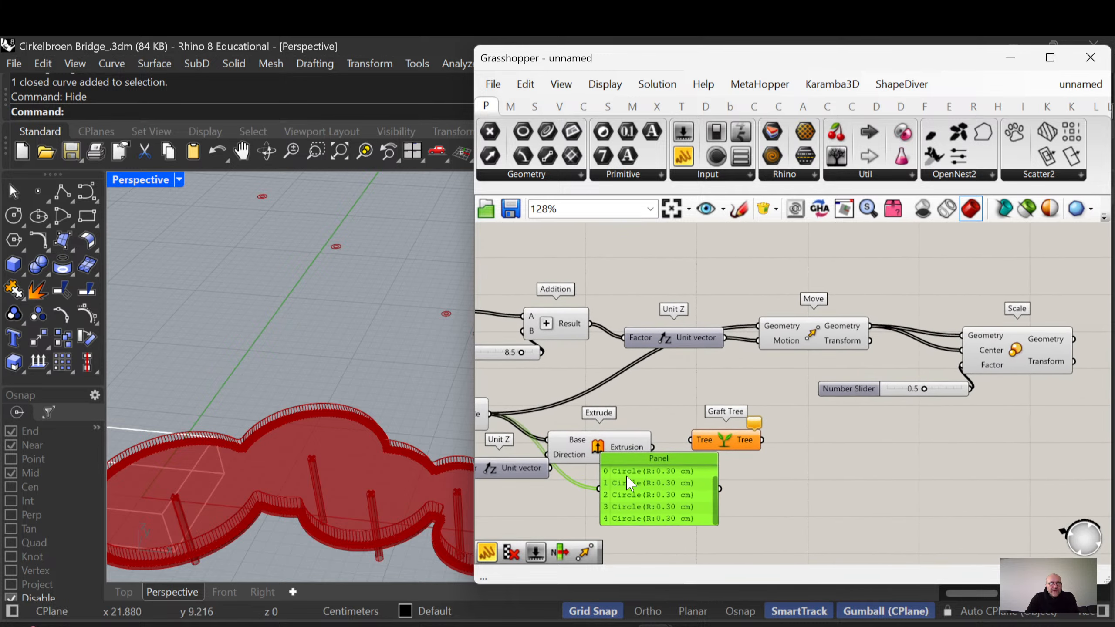
right_drag(941, 436, 765, 461)
Duplicate the circle panel above the Loft component and connect the Scale Geometry output to the copy
drag(538, 483, 1053, 287)
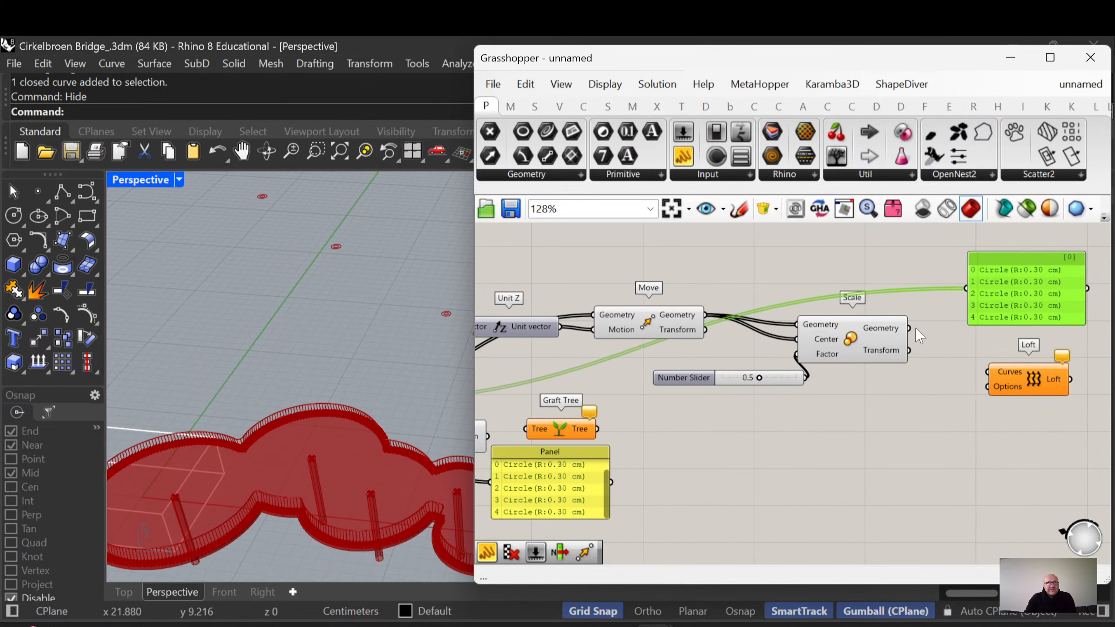
drag(975, 282, 976, 283)
drag(1024, 294, 1002, 293)
Copy the unconnected Graft Tree below the Loft, then feed the original from the Circle output and place it below Scale
scroll(971, 285, down, 2)
right_drag(879, 352, 966, 354)
alt+drag(771, 390, 1074, 407)
scroll(577, 373, up, 3)
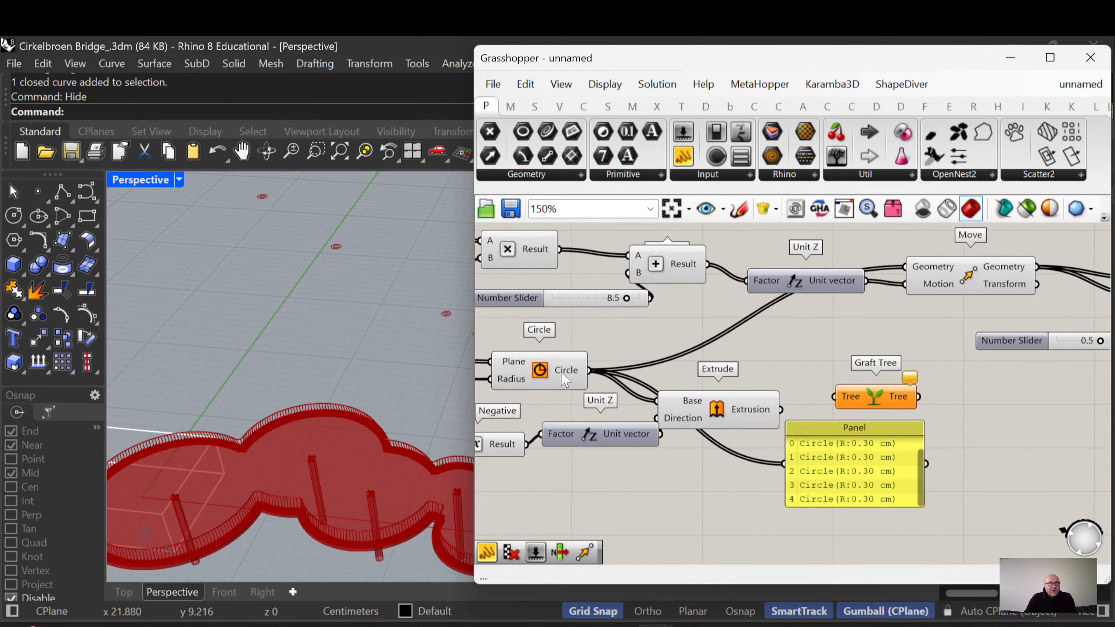
scroll(564, 379, up, 2)
drag(598, 371, 994, 364)
right_drag(993, 364, 601, 383)
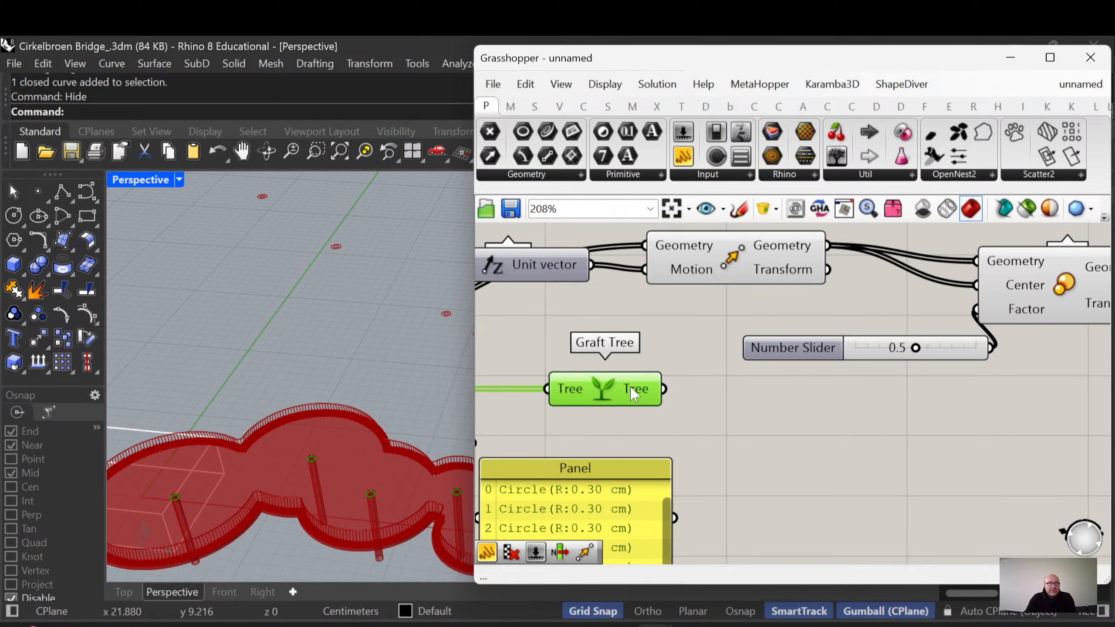
drag(631, 387, 914, 404)
right_drag(914, 404, 688, 409)
drag(688, 409, 921, 398)
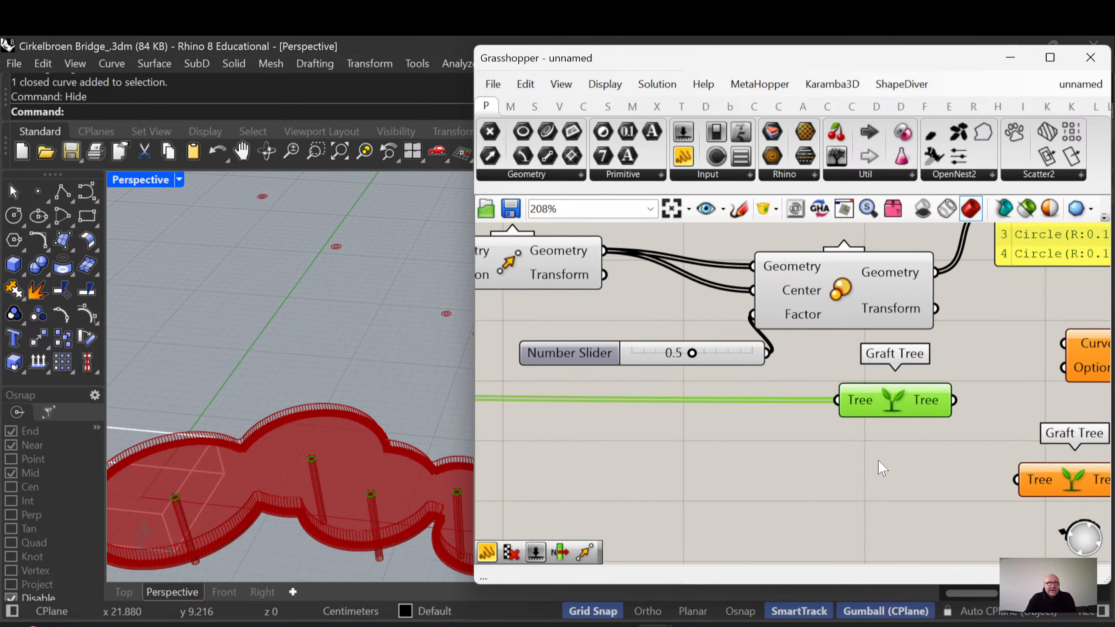
right_drag(879, 460, 755, 481)
drag(772, 414, 754, 434)
right_drag(754, 434, 722, 460)
Place the copied Graft Tree between Scale and Loft, connecting Scale's Geometry to it and its output to the upper panel
drag(922, 520, 863, 339)
drag(779, 319, 800, 340)
drag(856, 343, 864, 324)
right_drag(847, 378, 772, 458)
drag(850, 400, 763, 333)
drag(835, 343, 922, 306)
mouse_move(1040, 254)
mouse_down()
mouse_move(1039, 305)
mouse_move(1039, 250)
mouse_up()
right_drag(957, 335, 945, 259)
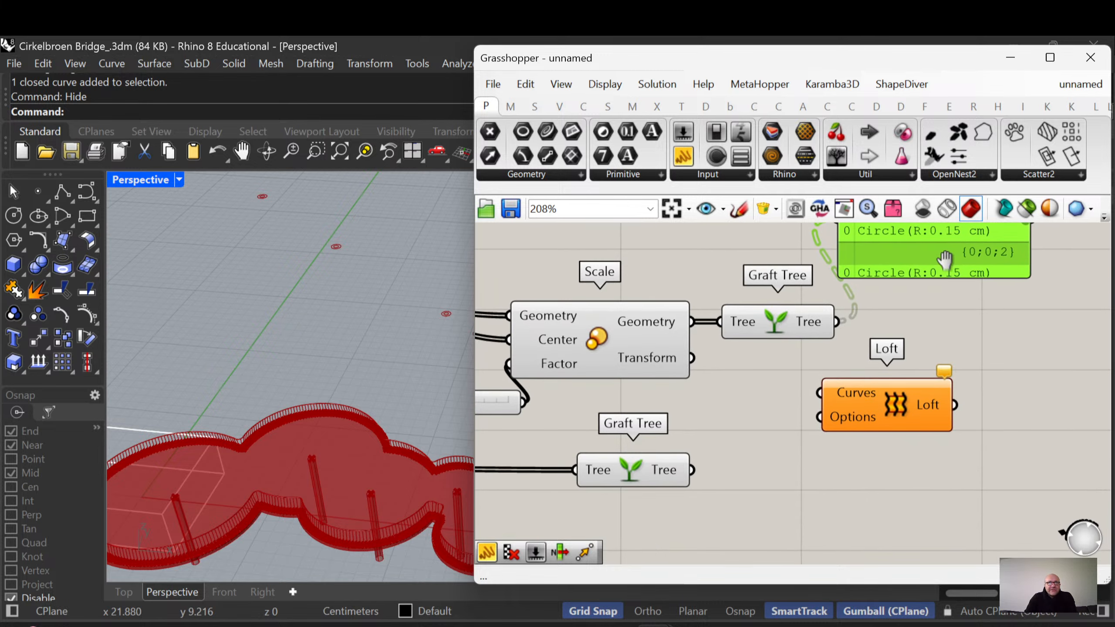
Connect the outputs of both Graft Tree components to the Loft component's Curves input
drag(615, 468, 697, 464)
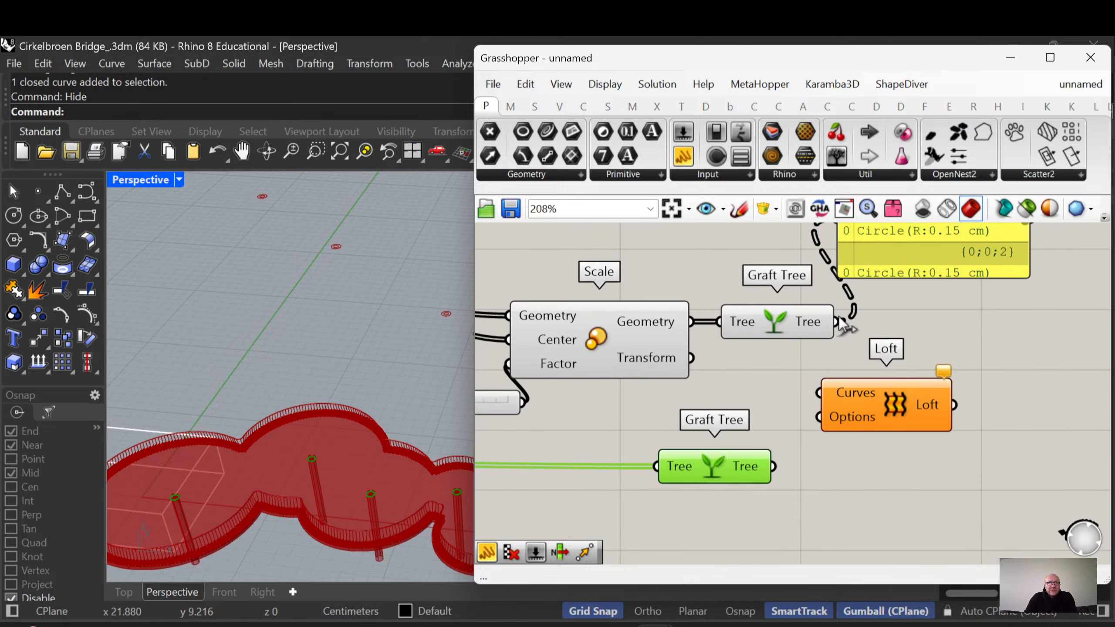
drag(876, 402, 948, 381)
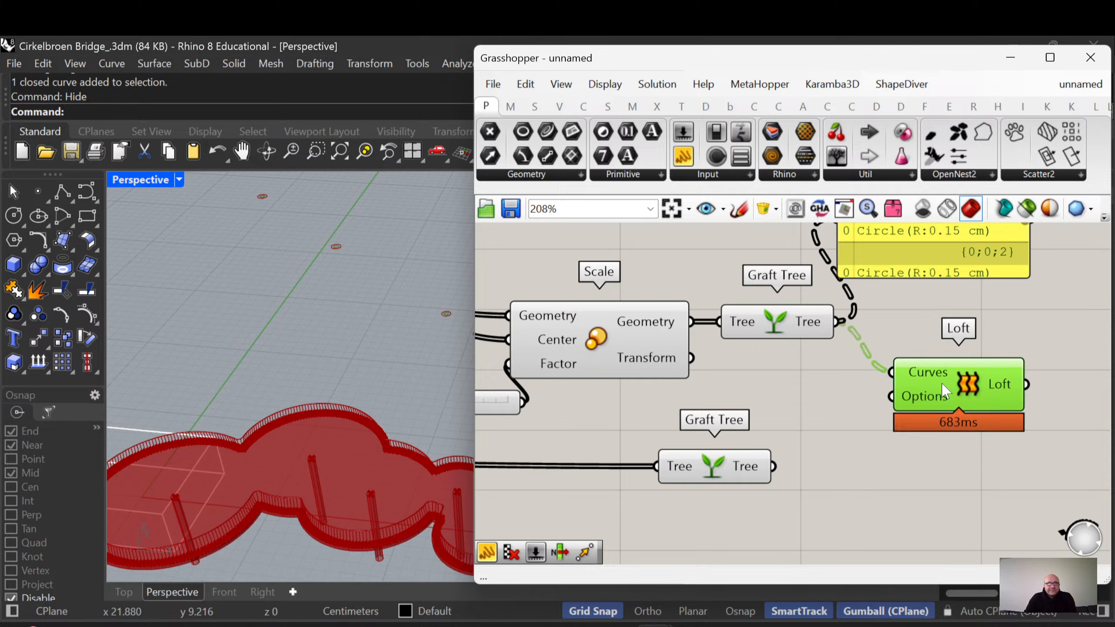
drag(773, 467, 947, 387)
drag(748, 473, 773, 459)
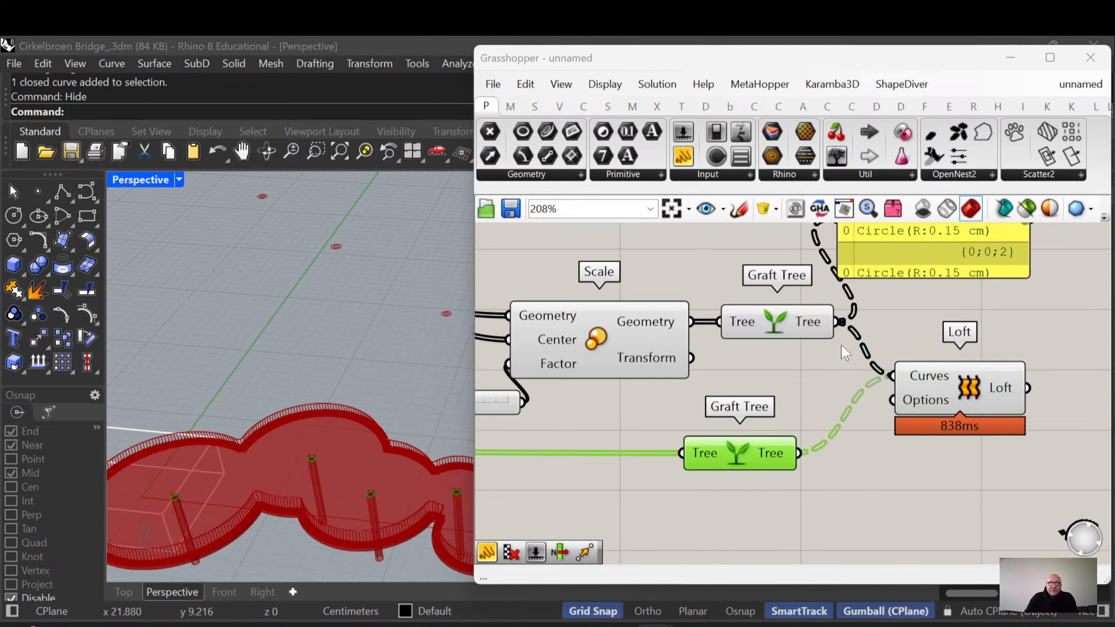
Move the original circle panel below the lower Graft Tree and connect that component's output to it
scroll(814, 451, up, 2)
scroll(815, 450, down, 3)
scroll(811, 444, down, 2)
right_drag(760, 475, 926, 414)
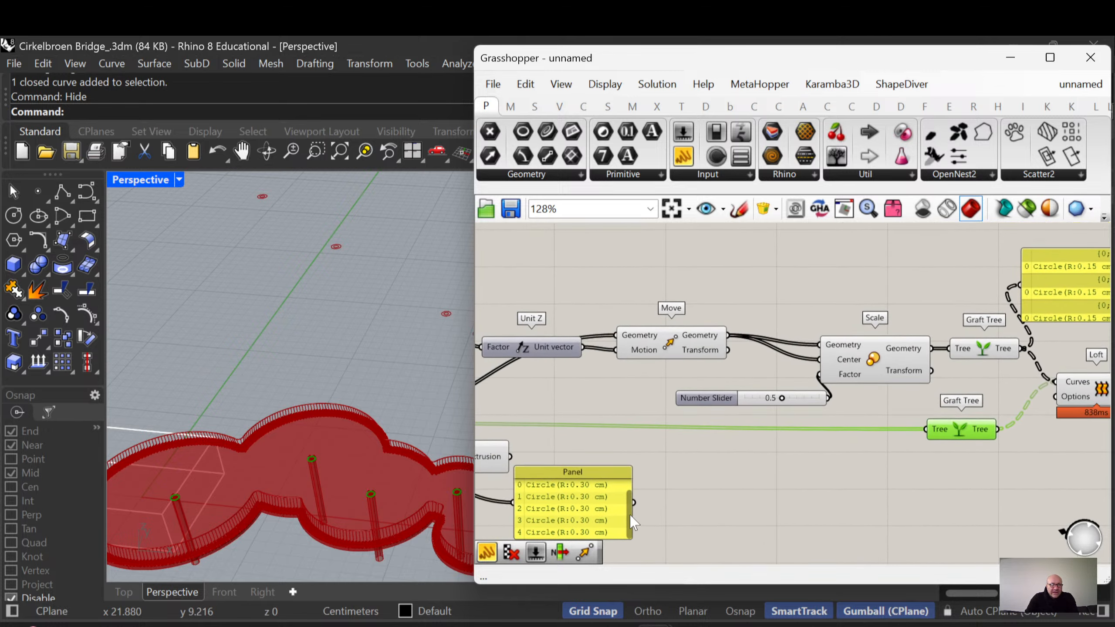
drag(629, 516, 638, 505)
right_drag(607, 504, 739, 447)
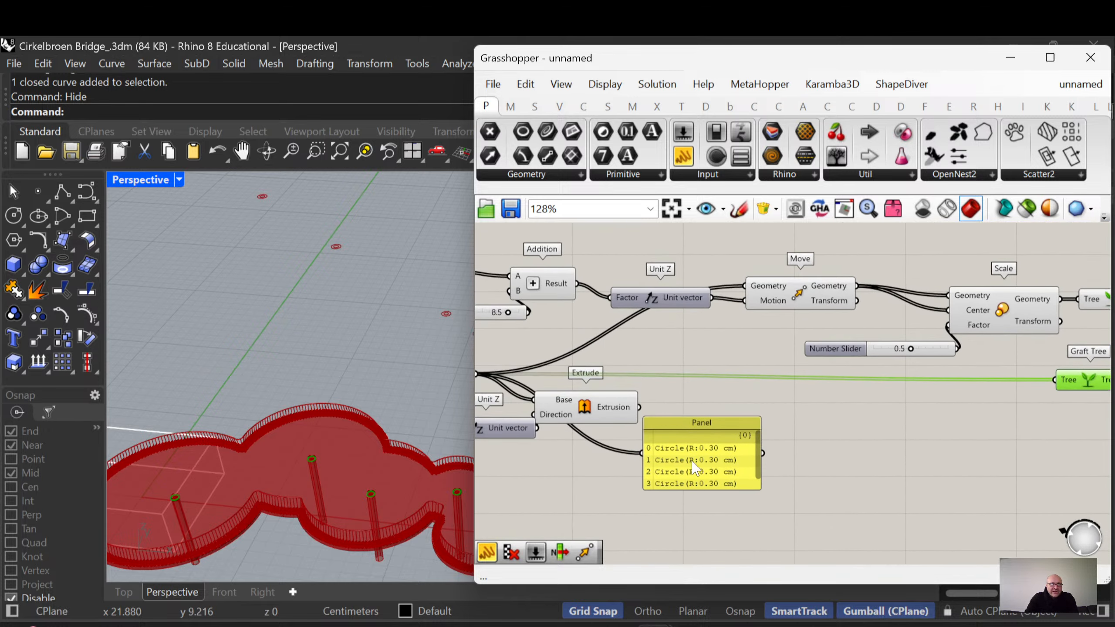
right_drag(632, 402, 736, 395)
drag(802, 438, 910, 405)
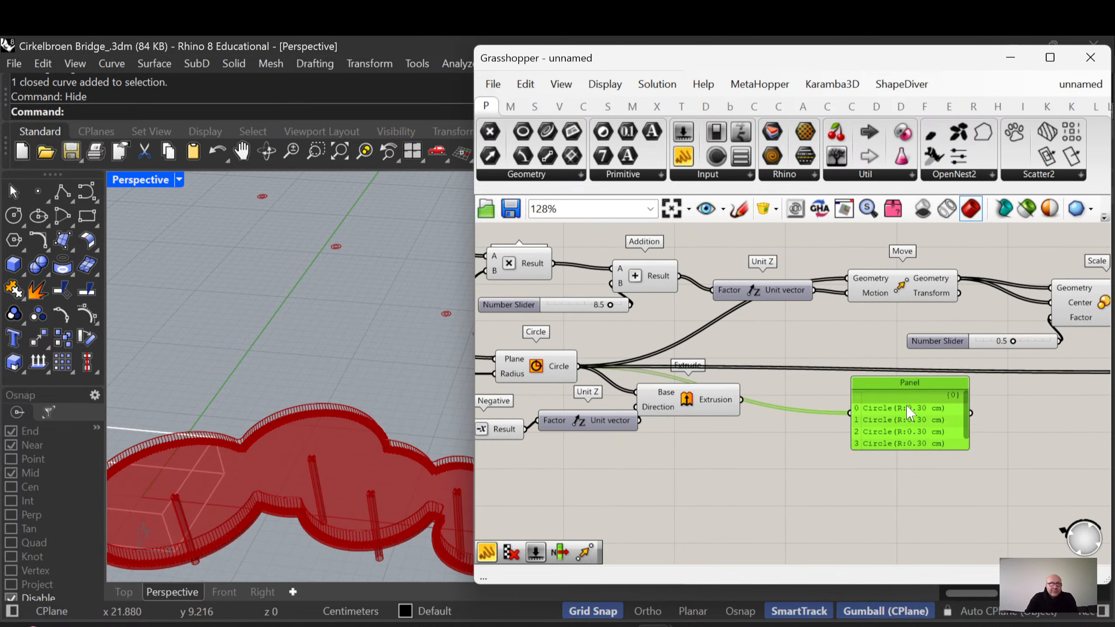
right_drag(910, 406, 608, 430)
drag(611, 440, 875, 464)
drag(924, 469, 905, 439)
scroll(942, 437, up, 3)
right_drag(969, 407, 839, 511)
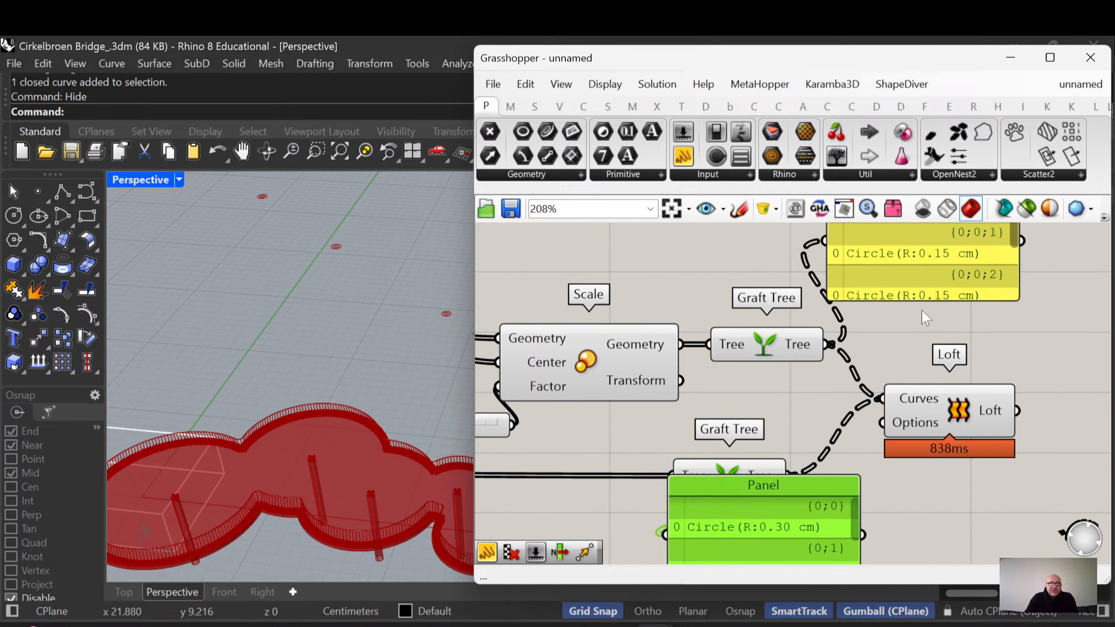
Compare the two panels' branch paths, simplify the outputs of both Graft Tree components, and switch to the Rhino viewport
right_drag(923, 310, 892, 380)
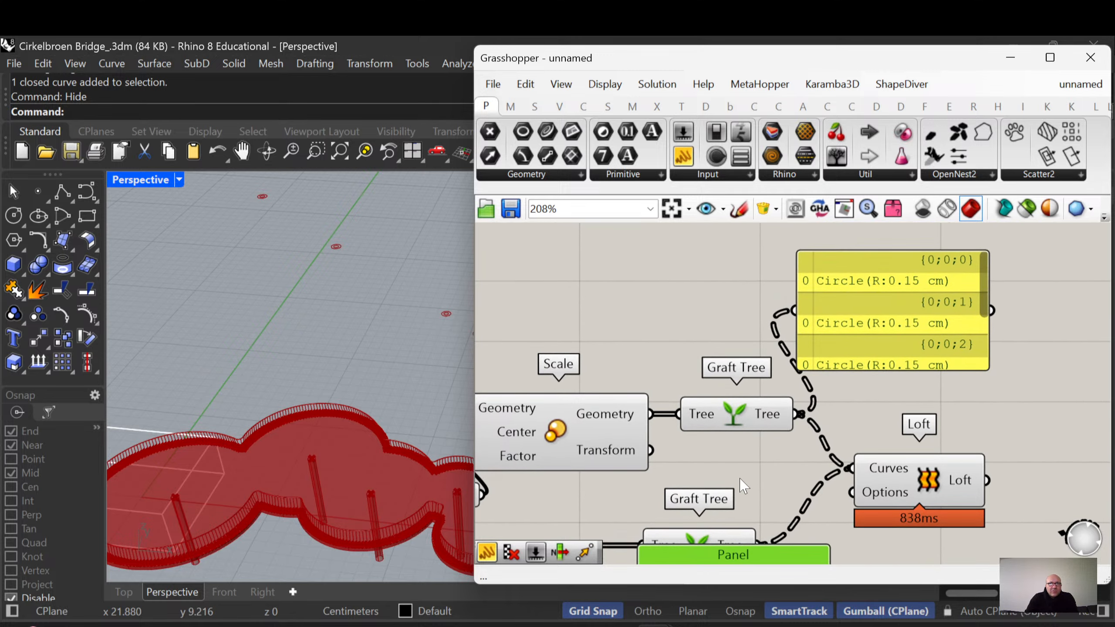
right_drag(743, 485, 773, 427)
right_click(796, 355)
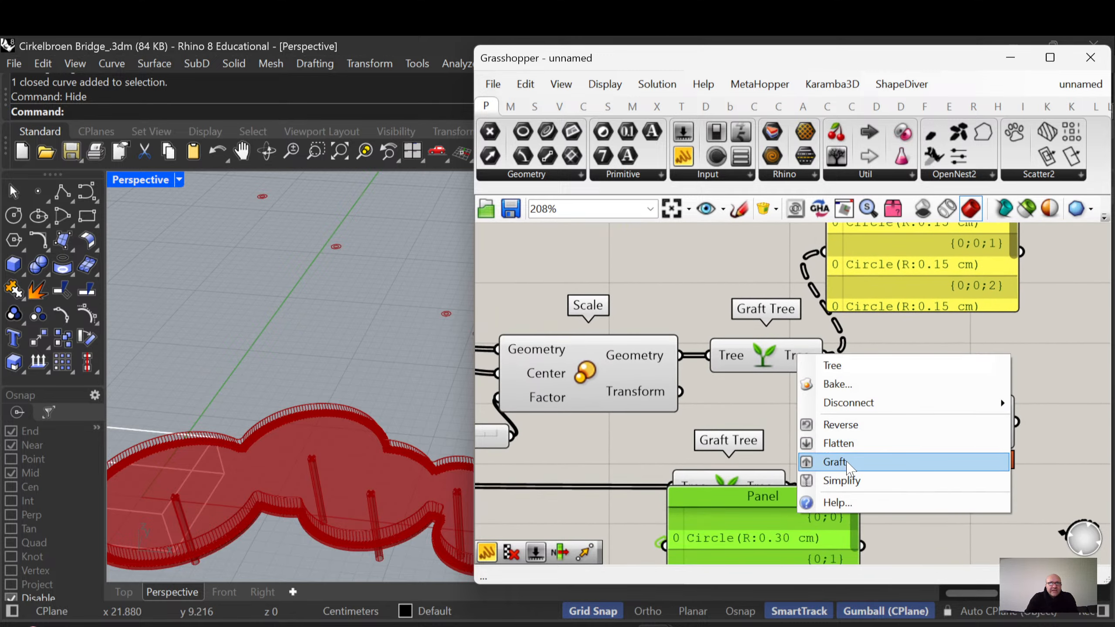
click(846, 481)
right_drag(793, 424, 775, 364)
drag(765, 449, 843, 495)
right_click(745, 403)
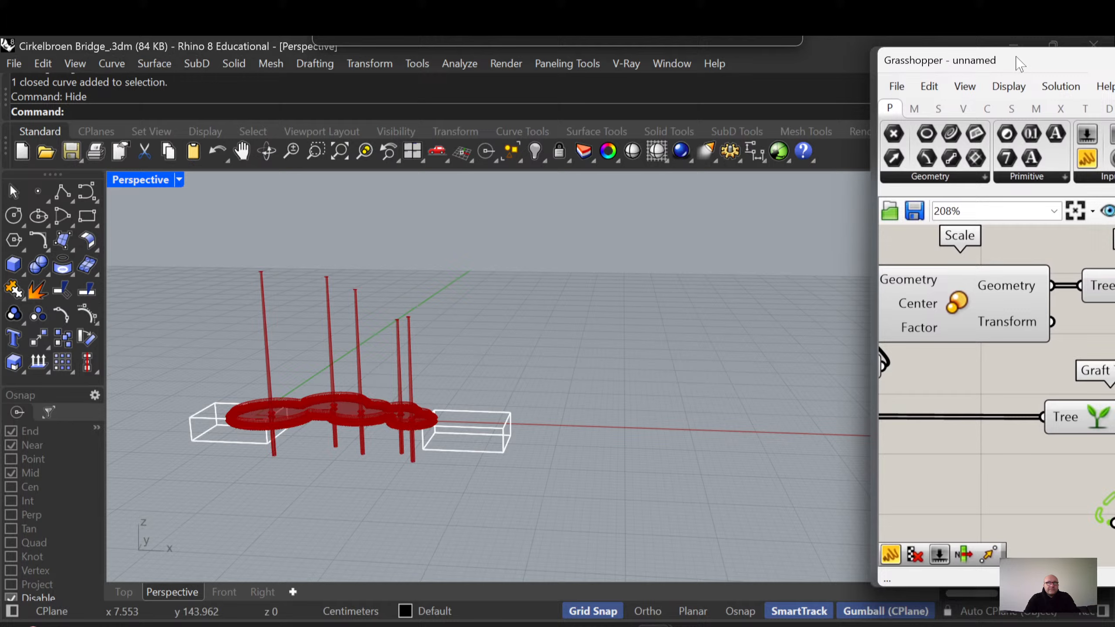
click(251, 418)
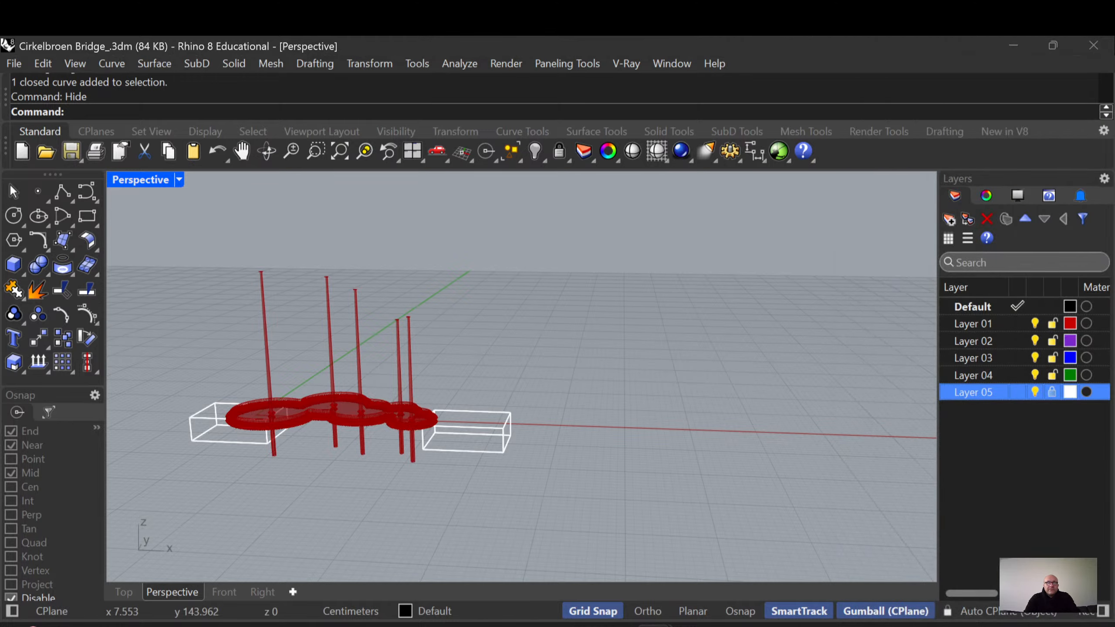
Inspect the lofted masts and bridge deck from several angles in the perspective viewport
right_drag(358, 426, 415, 508)
scroll(471, 299, up, 4)
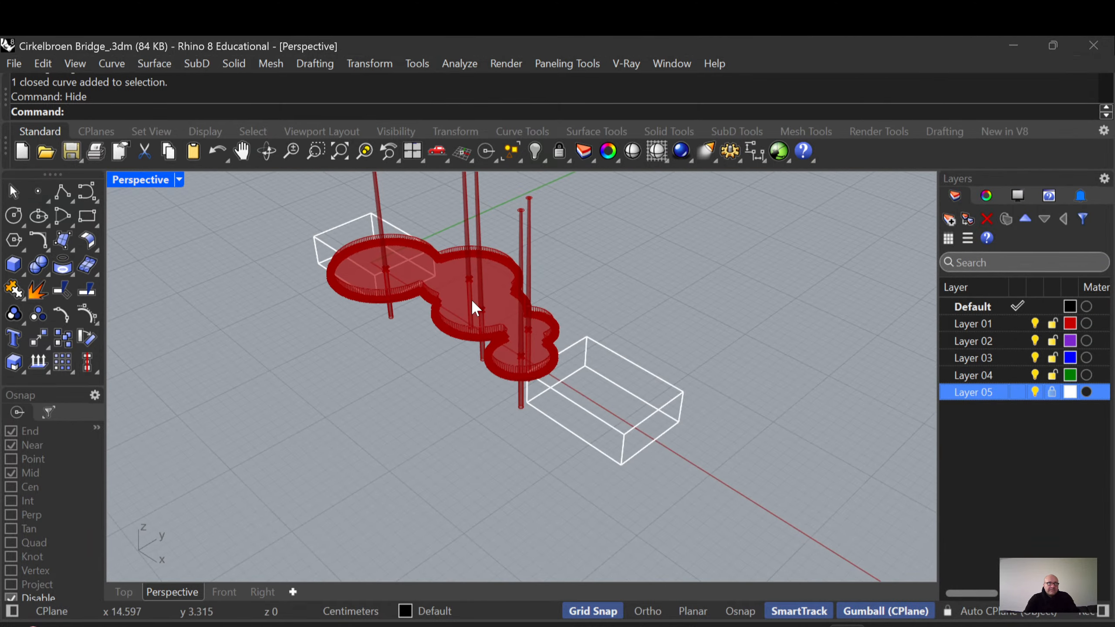
scroll(472, 352, up, 4)
shift+right_drag(436, 379, 513, 457)
shift+right_drag(513, 457, 526, 438)
scroll(526, 437, down, 3)
right_drag(552, 497, 567, 452)
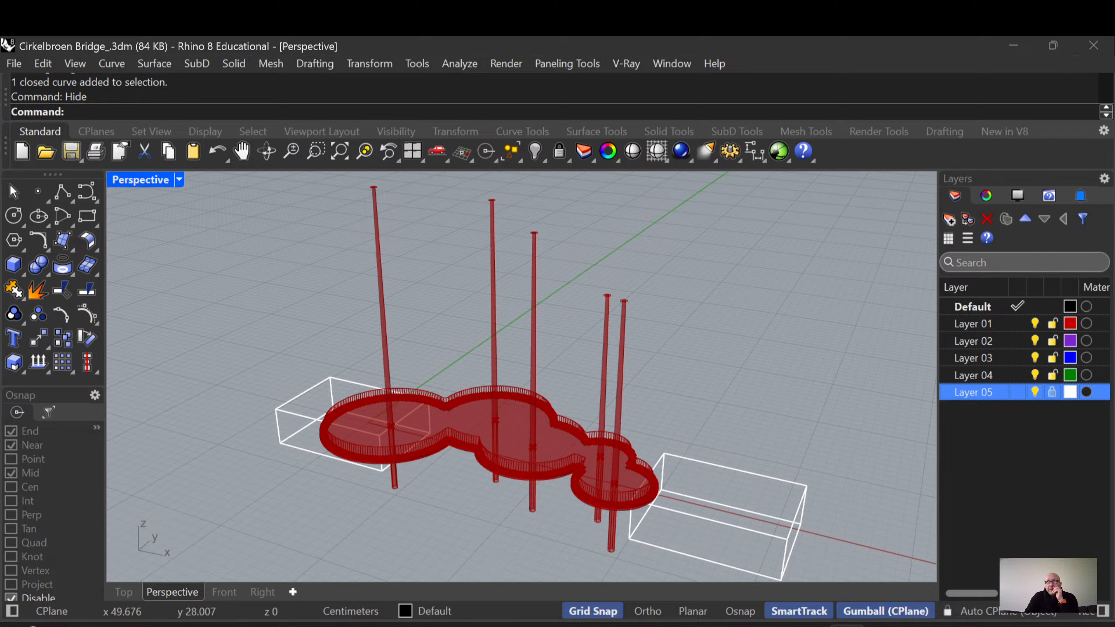
Return to the Grasshopper canvas and delete both circle panels attached to the Graft Tree components
drag(1114, 173, 767, 67)
drag(668, 588, 668, 615)
scroll(735, 508, down, 5)
drag(766, 527, 778, 522)
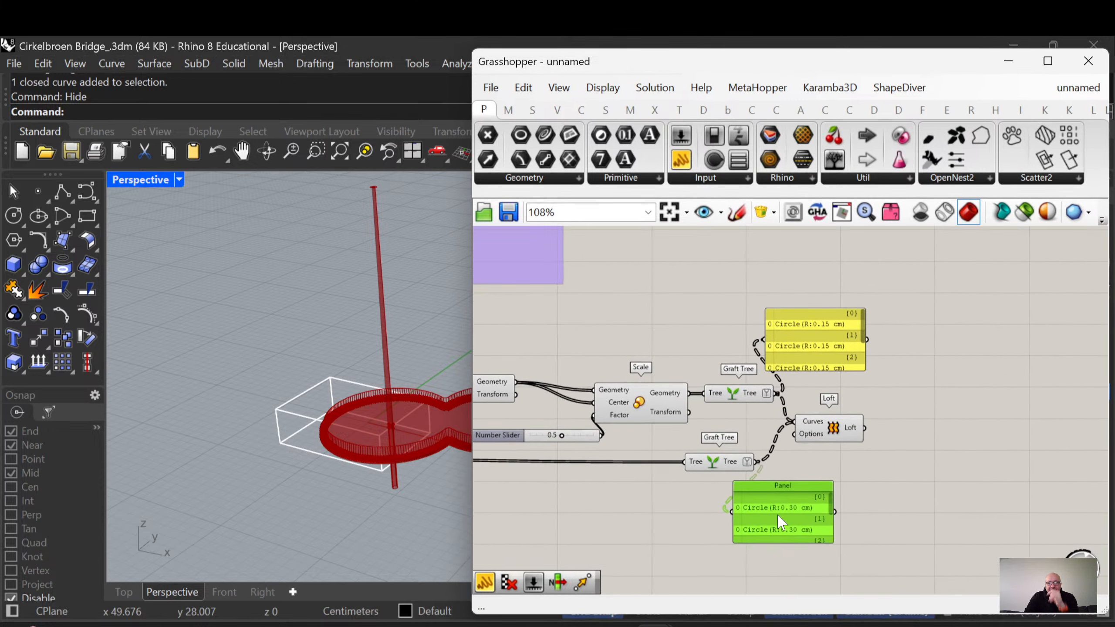
key(Delete)
right_drag(805, 362, 811, 428)
drag(812, 428, 841, 424)
key(Delete)
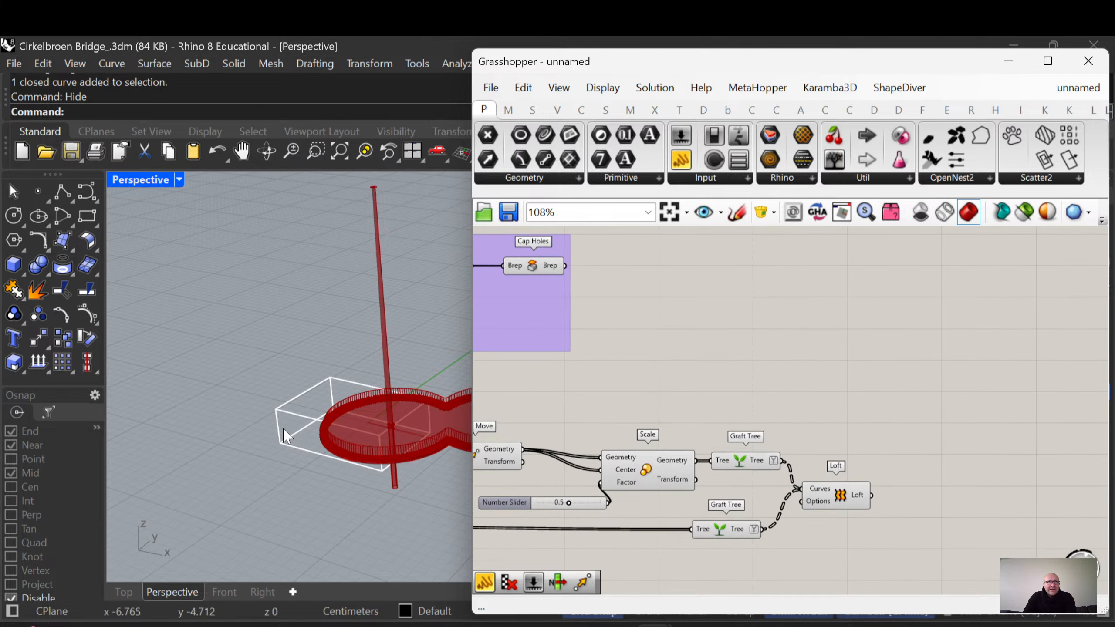
Examine the tops of the masts closely in the perspective viewport
right_drag(285, 433, 298, 448)
scroll(298, 448, down, 5)
scroll(369, 438, up, 5)
scroll(369, 438, up, 1)
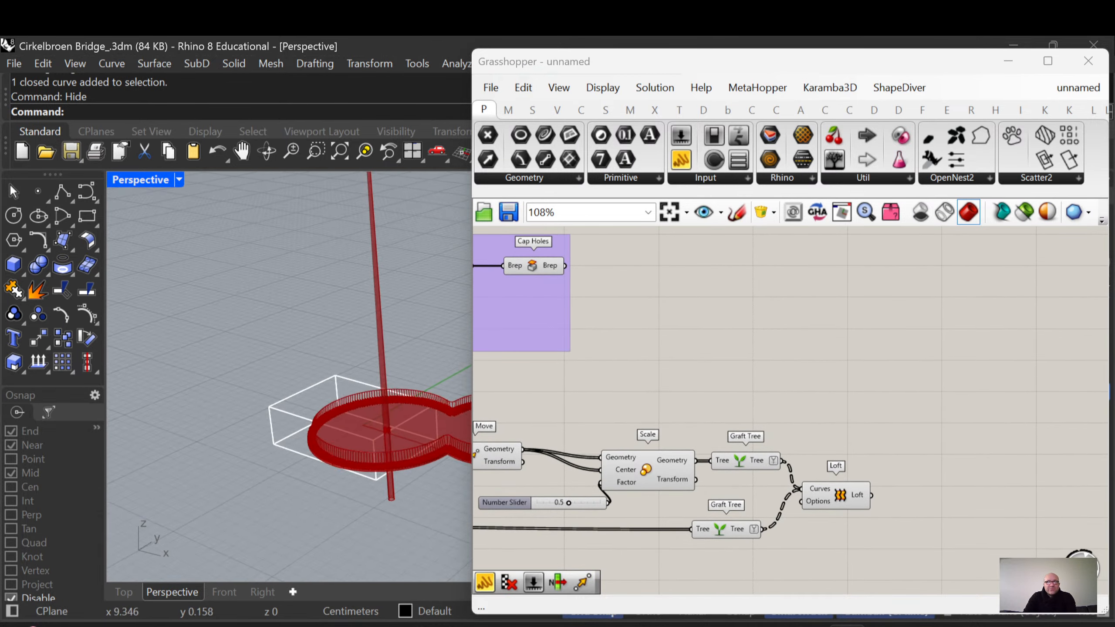
click(654, 626)
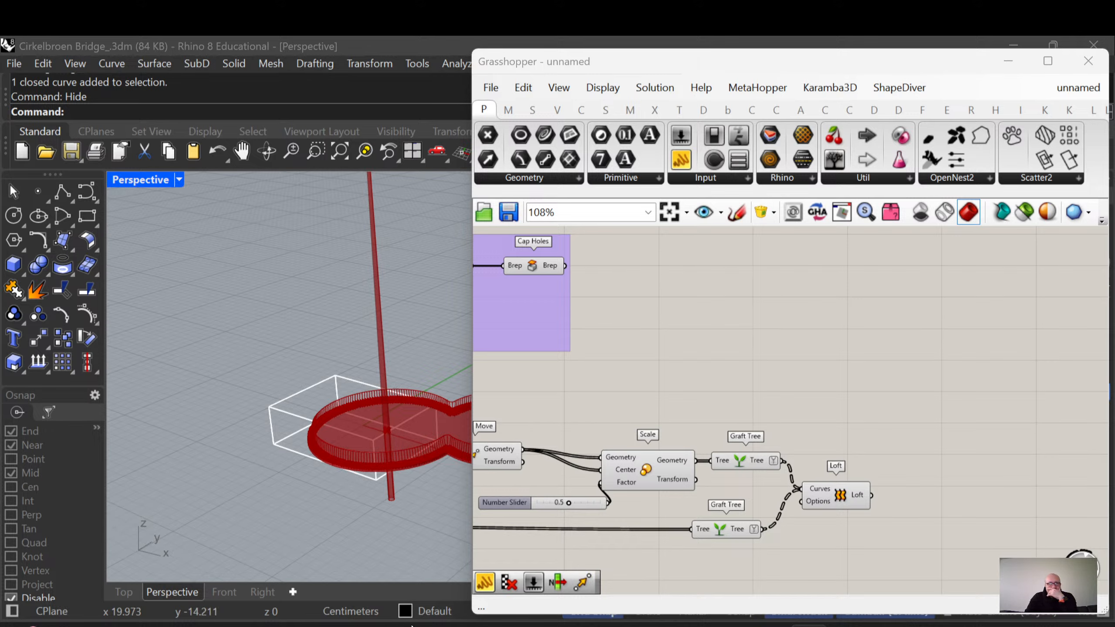
mouse_move(617, 624)
click(594, 572)
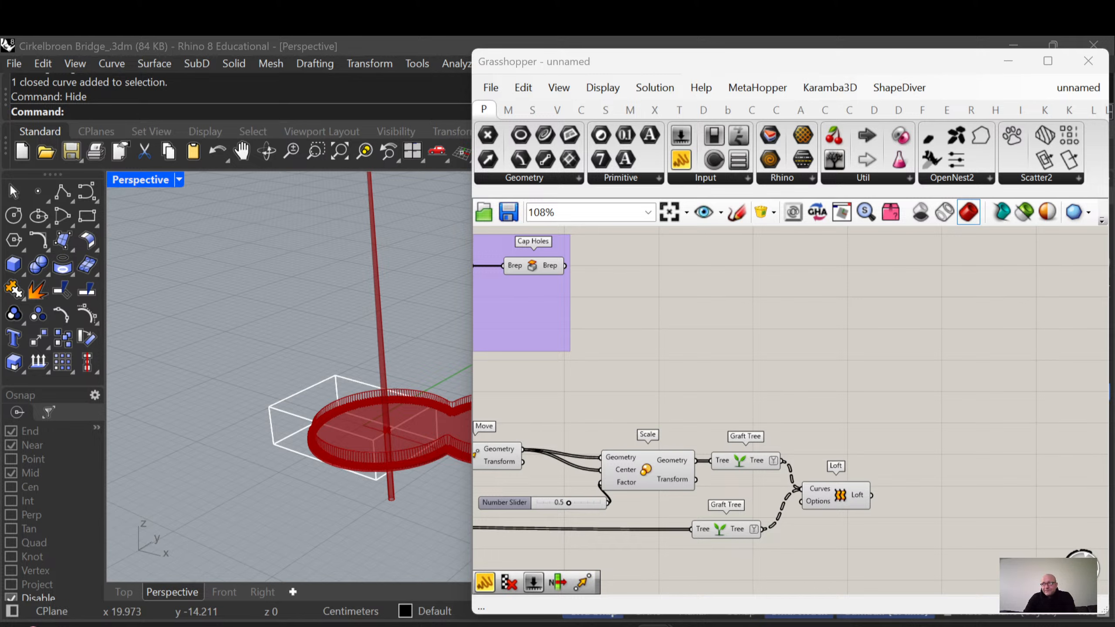
right_click(809, 399)
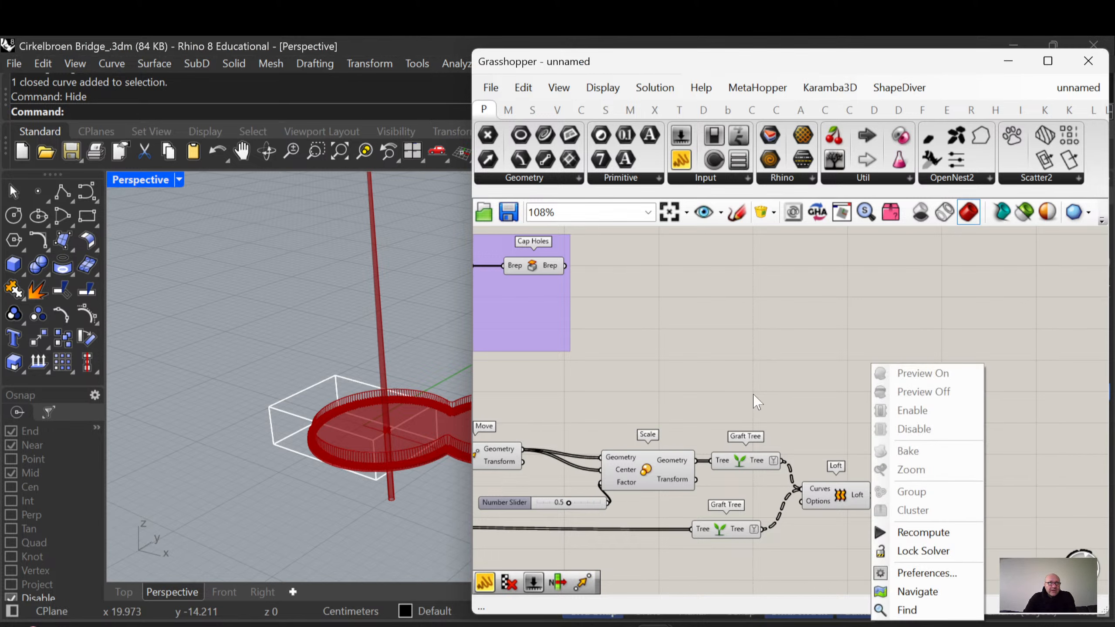
click(725, 369)
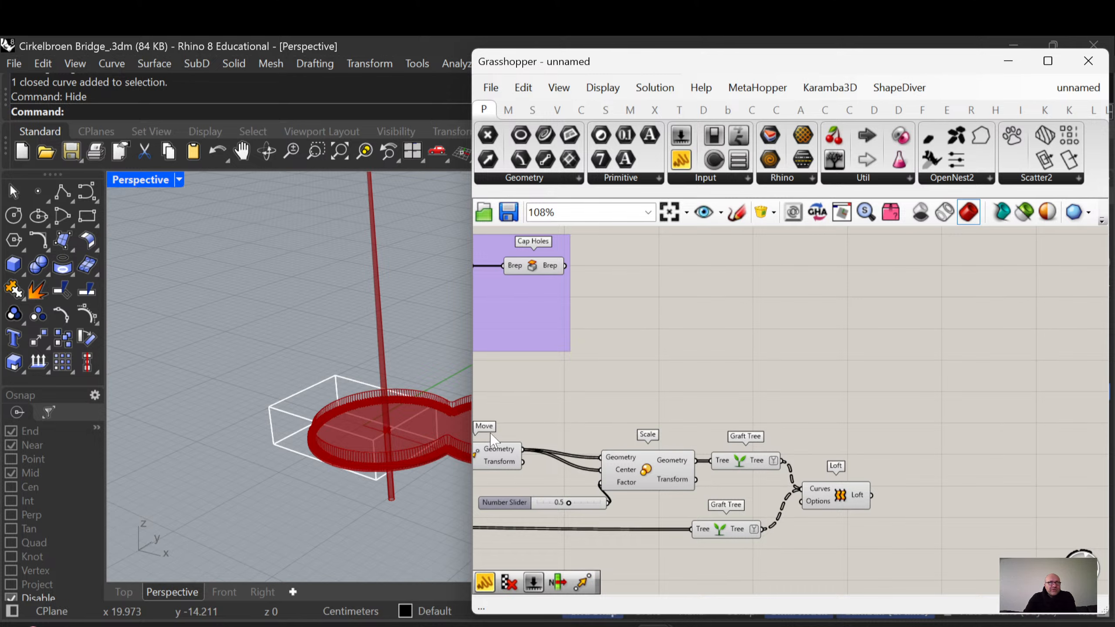
click(351, 453)
mouse_move(353, 457)
right_down()
mouse_move(316, 516)
mouse_move(321, 538)
mouse_move(356, 456)
mouse_move(314, 415)
mouse_move(326, 451)
mouse_move(351, 471)
right_up()
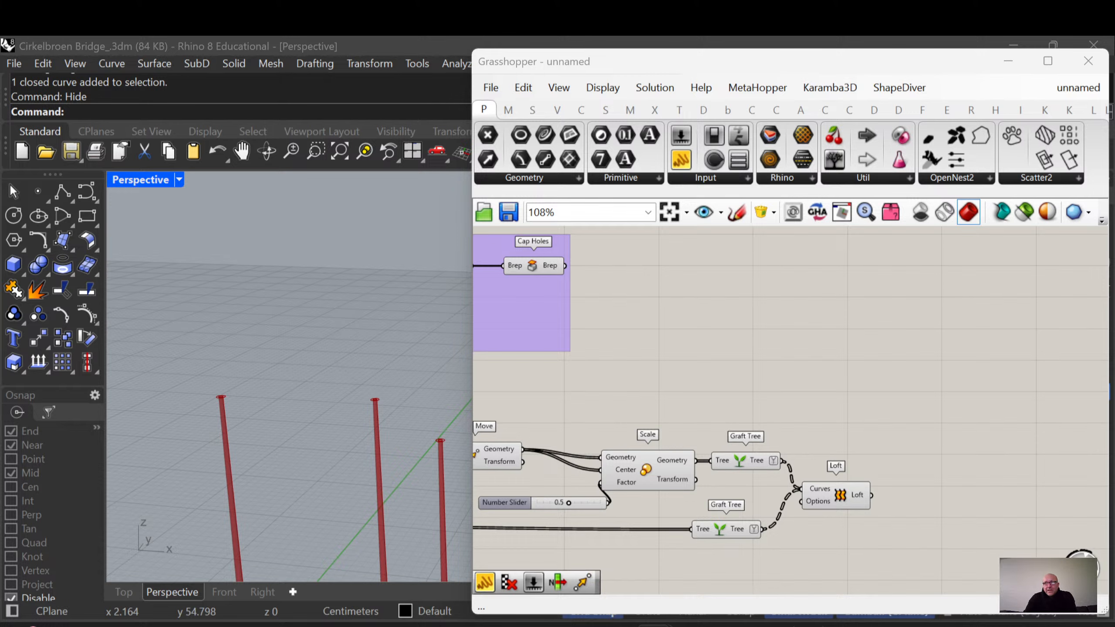
right_click(722, 365)
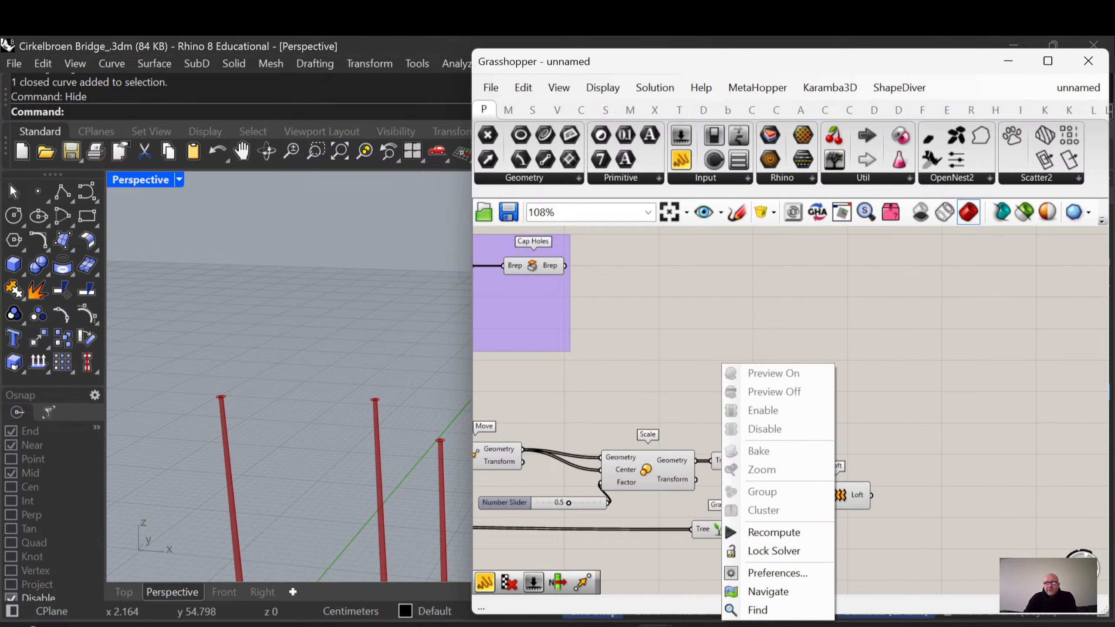
key(Escape)
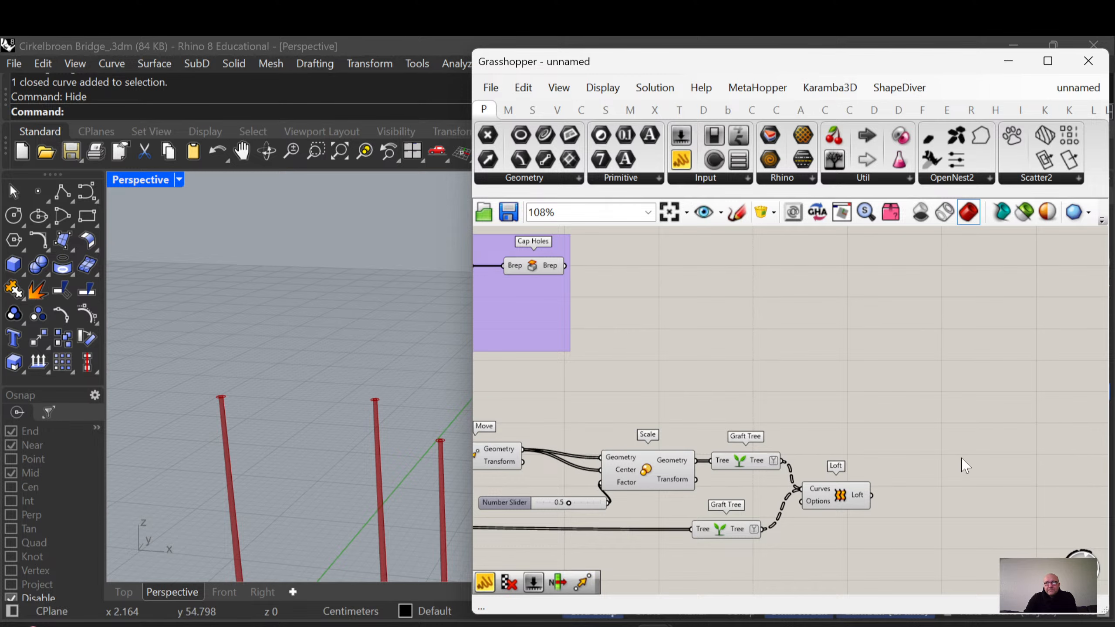
Add a Move component on the canvas below the lower Graft Tree
scroll(851, 403, down, 2)
right_drag(852, 404, 972, 435)
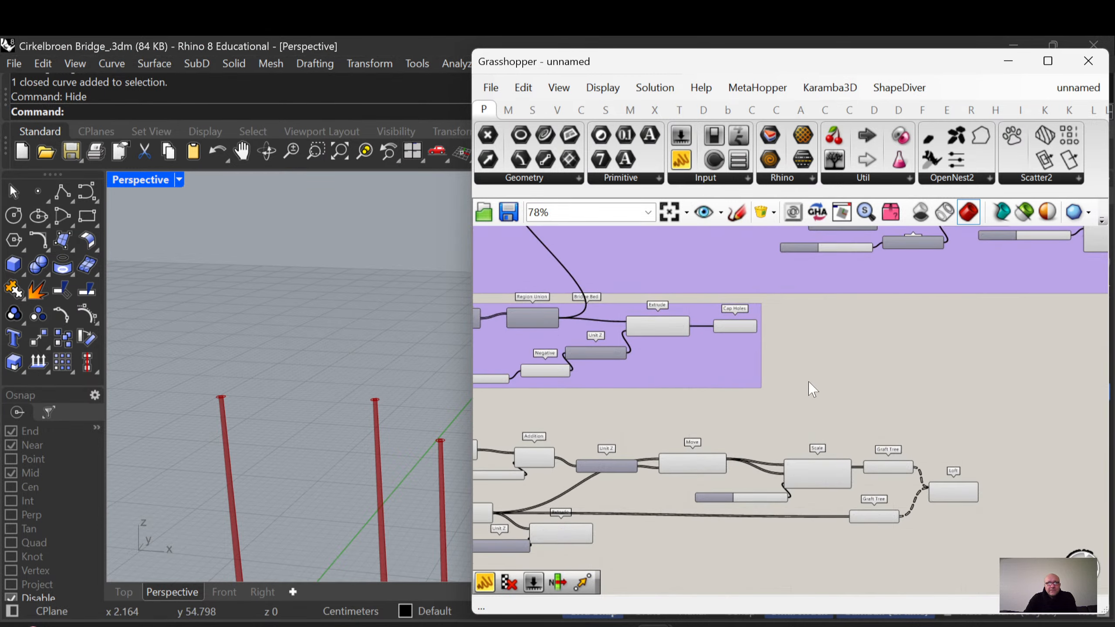
scroll(812, 389, up, 3)
right_drag(812, 390, 830, 284)
scroll(830, 283, down, 1)
double_click(864, 476)
text(mo)
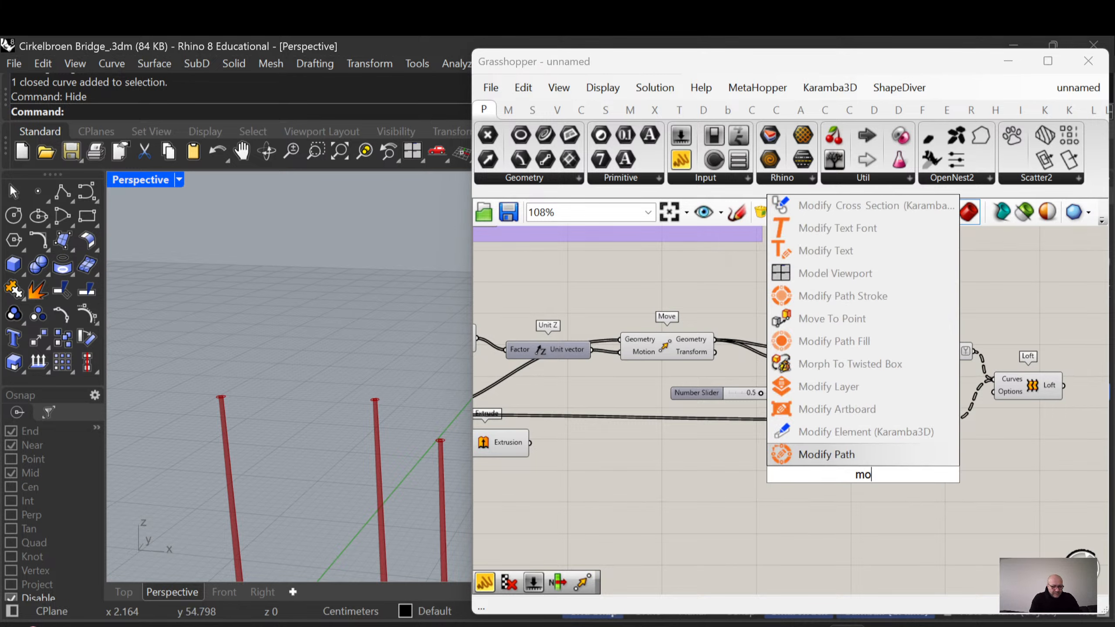
text(ve)
key(Return)
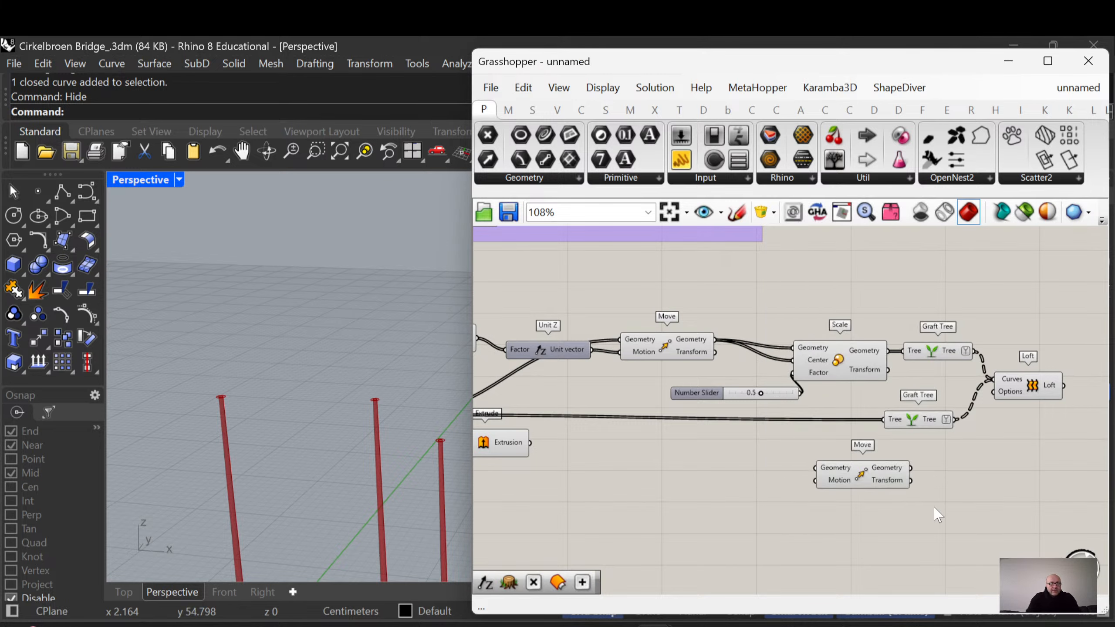
Connect the existing Move's Geometry output to the new Move's Geometry input and position the new component below Loft
click(673, 357)
right_drag(742, 398, 694, 379)
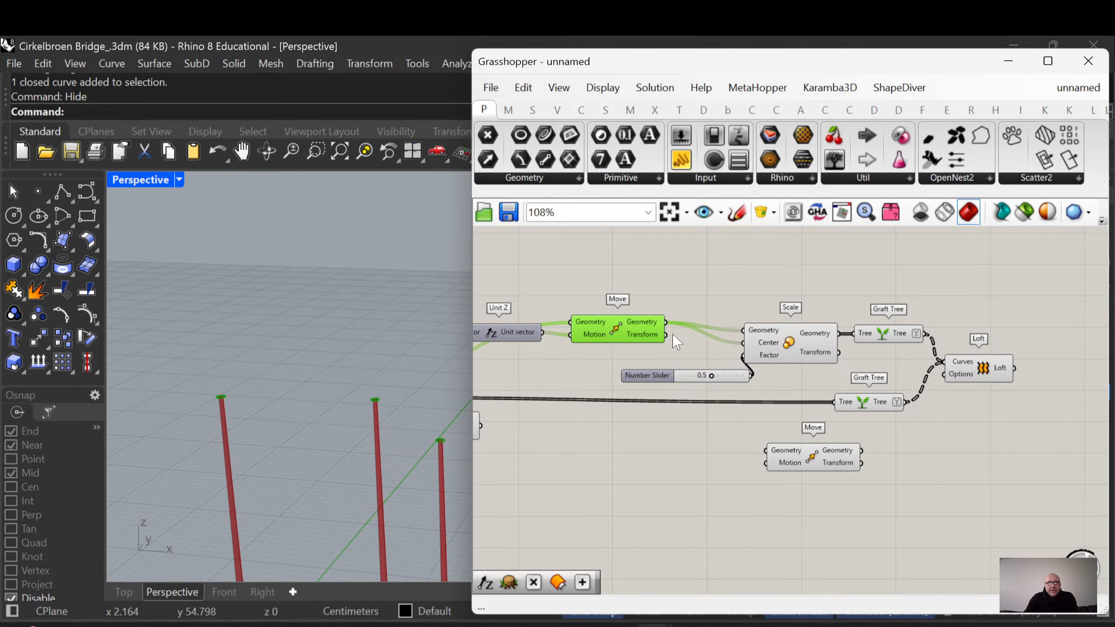
drag(666, 322, 972, 470)
right_drag(953, 484, 925, 488)
right_drag(788, 519, 809, 499)
Add a Unit Z component, check the bridge reference photo, and place Unit Z just before the new Move
double_click(811, 499)
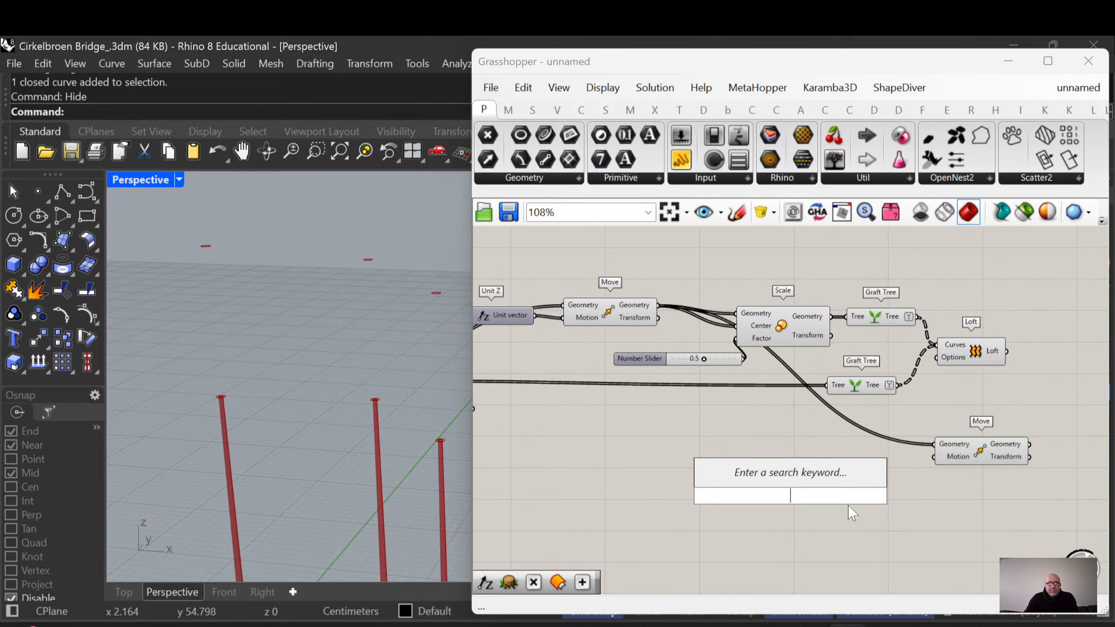
text(z)
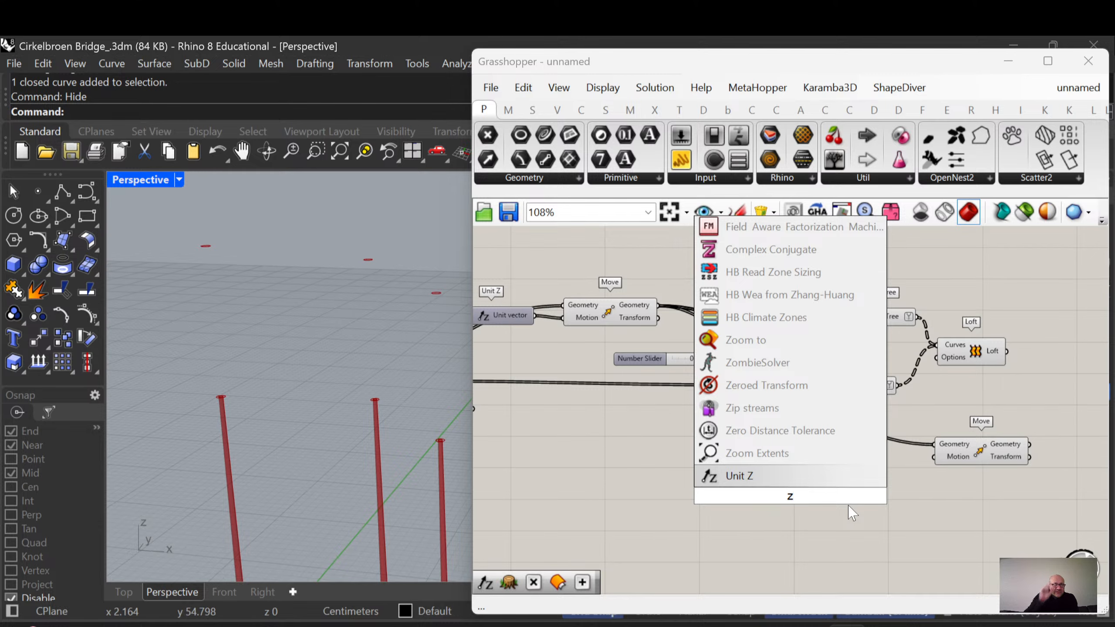
key(Return)
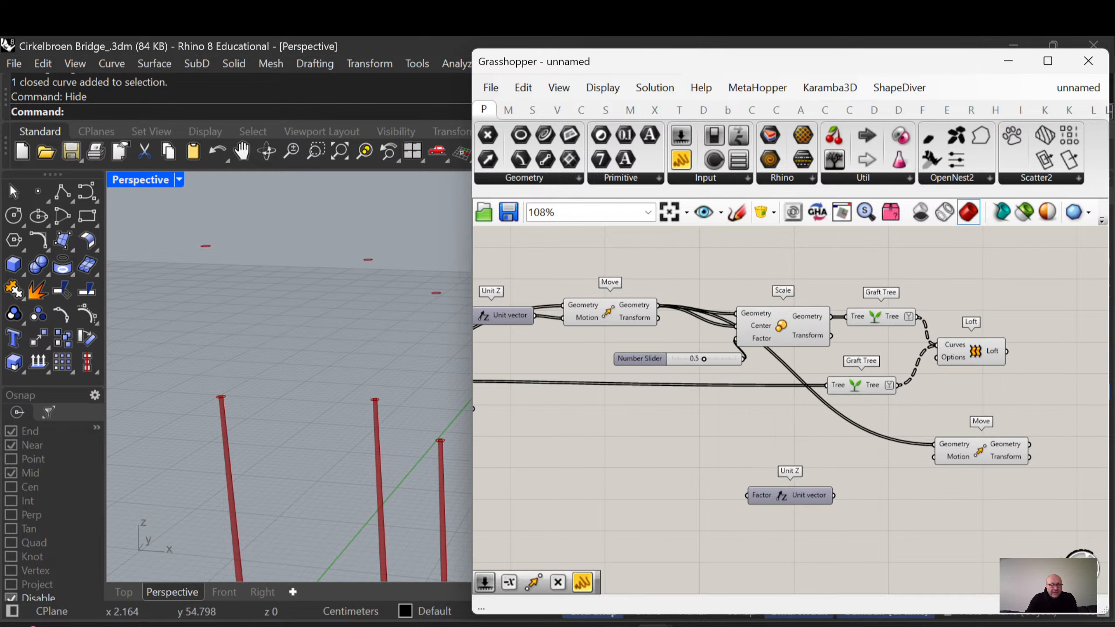
click(617, 626)
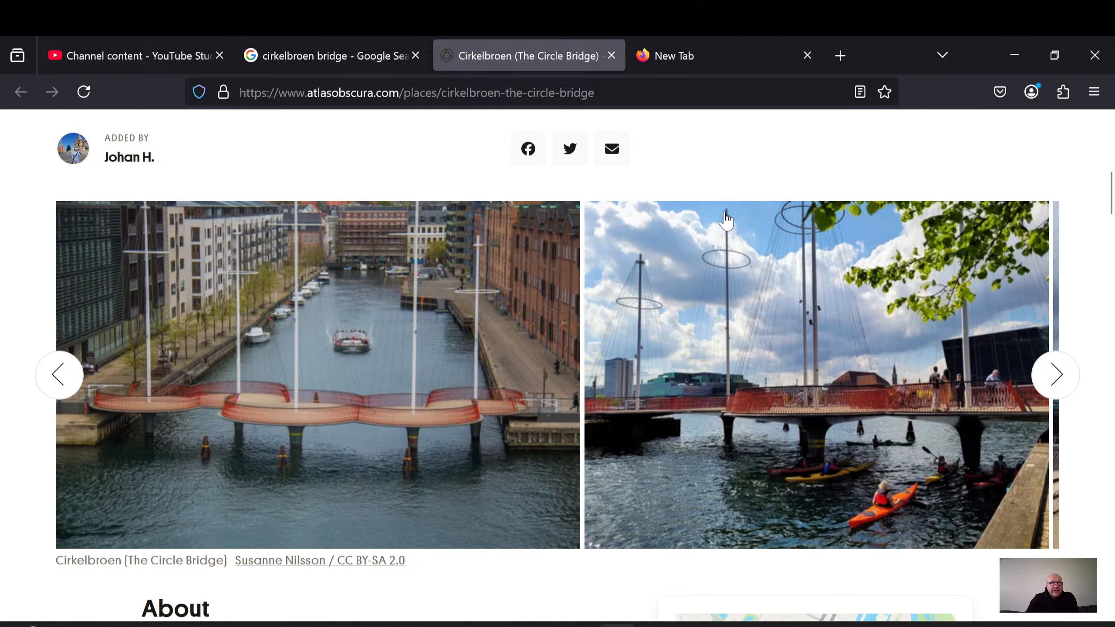
click(1015, 55)
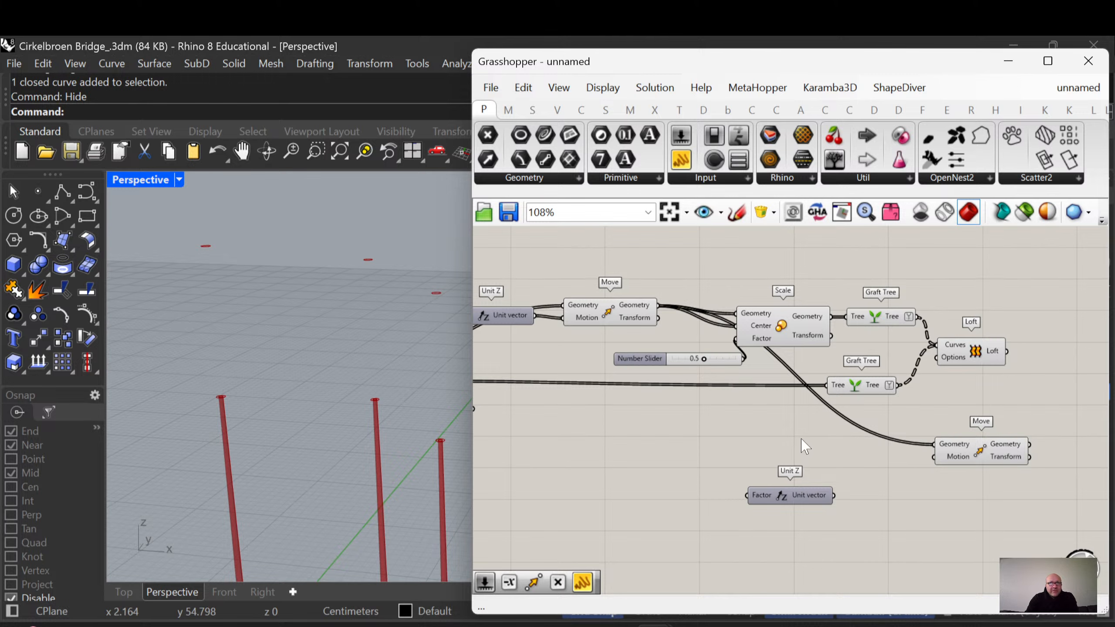
right_drag(792, 461, 786, 385)
drag(795, 425, 854, 402)
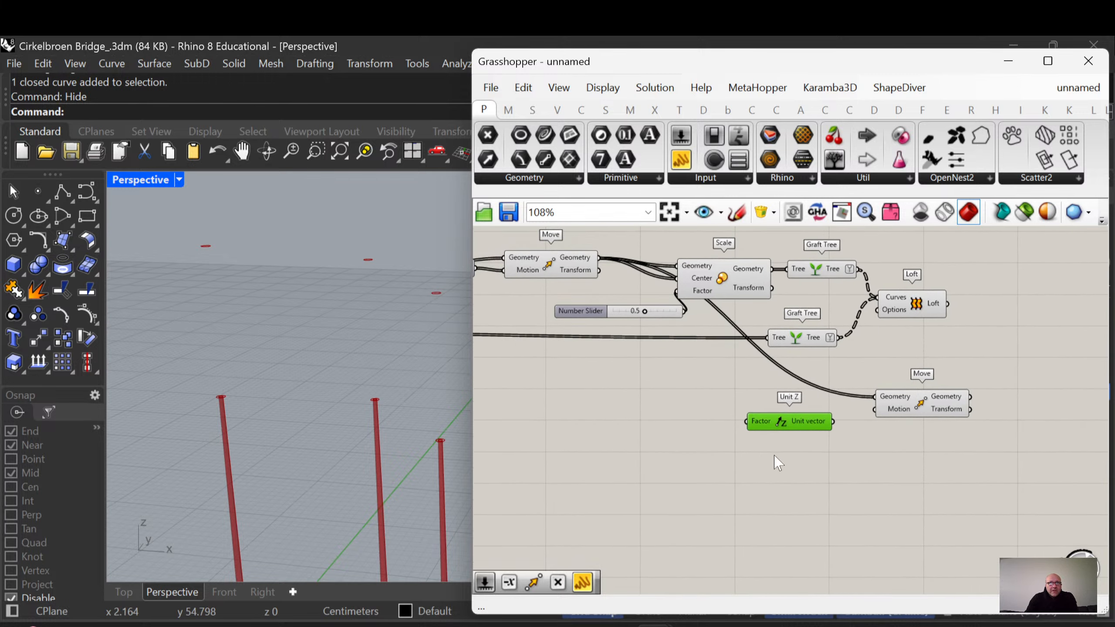
Add a Negative component and place it just before the new Unit Z
double_click(709, 422)
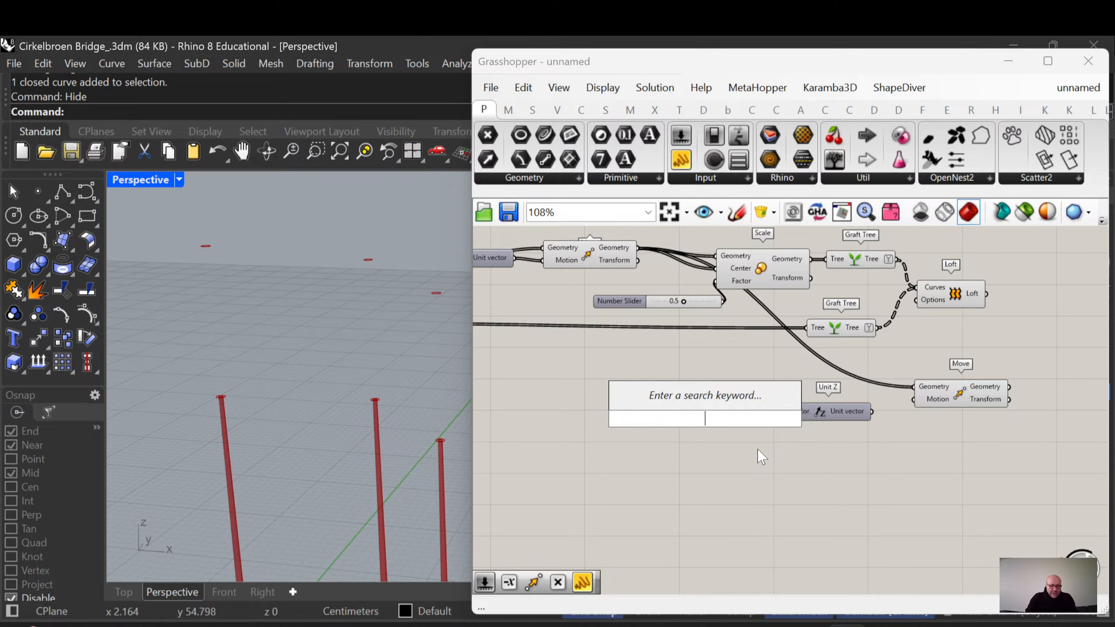
text(nega)
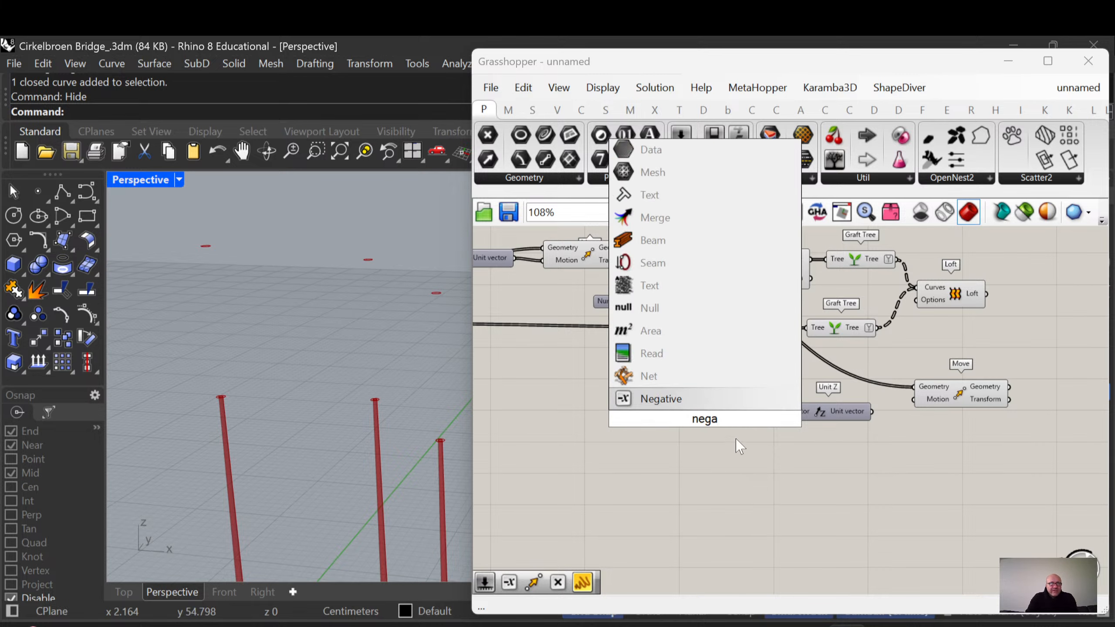
click(699, 400)
drag(720, 425, 754, 422)
right_drag(715, 446, 799, 434)
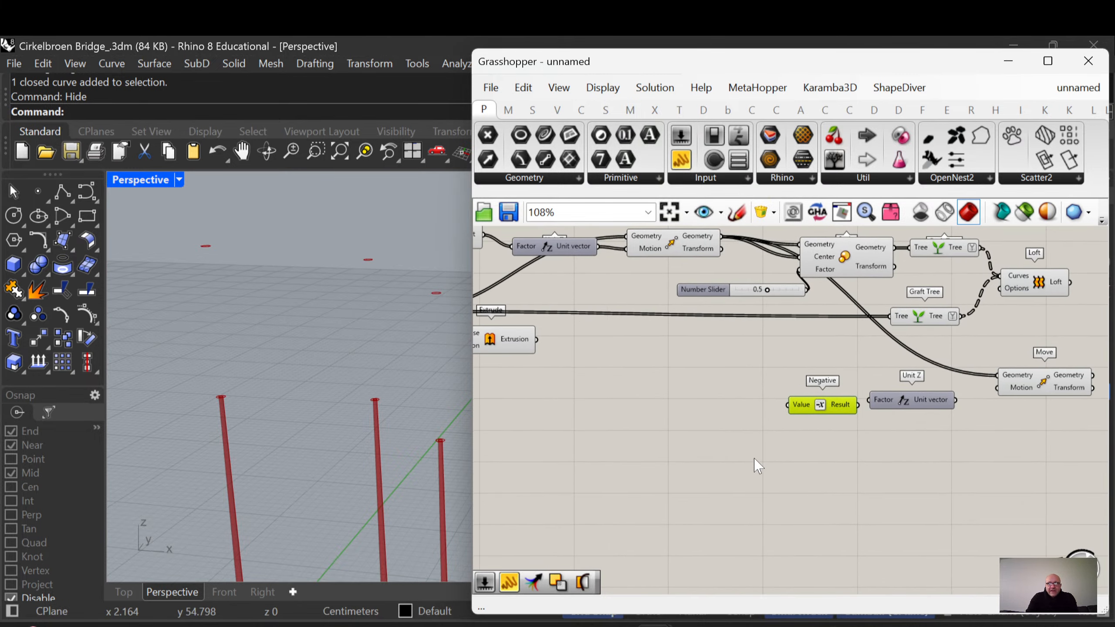
Add a 0.5 number slider and wire it through Negative and Unit Z into the new Move's Motion input
double_click(717, 453)
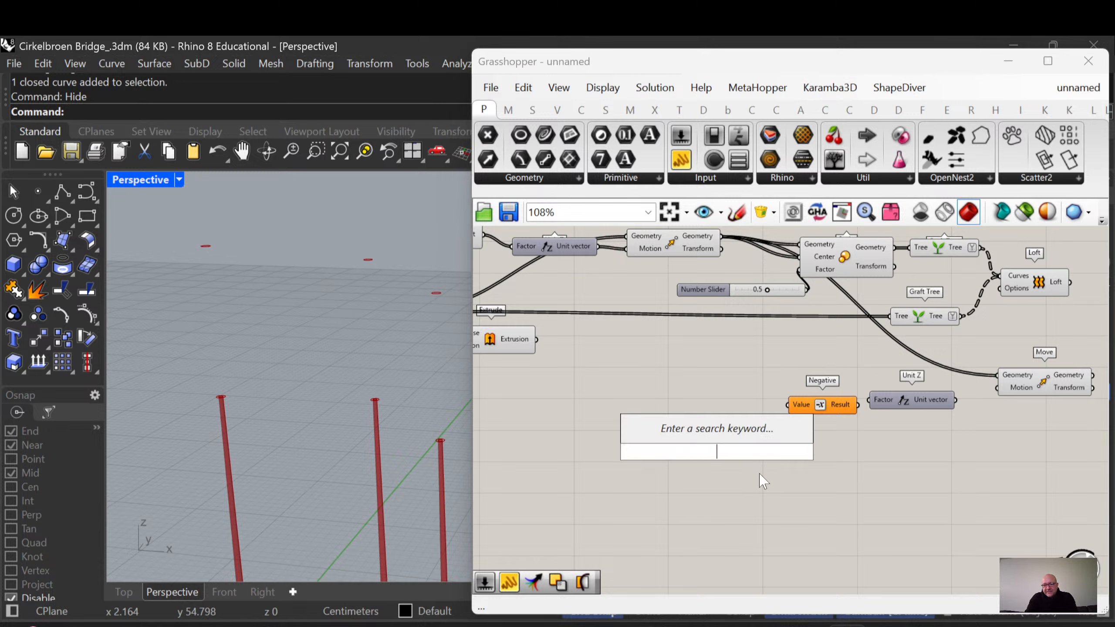
text(0.5)
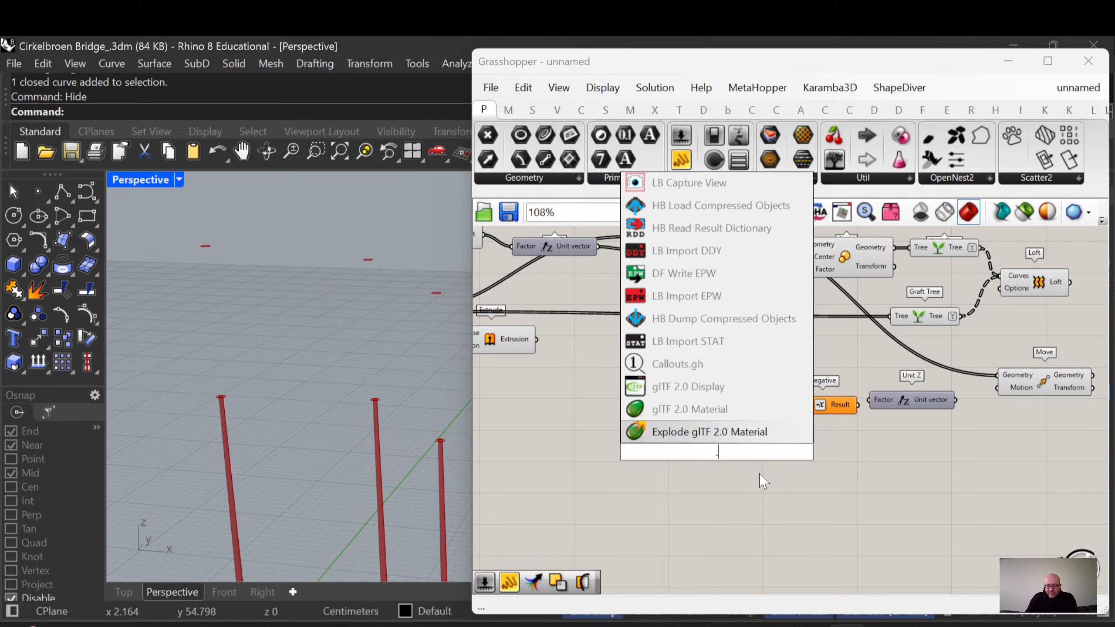
key(Return)
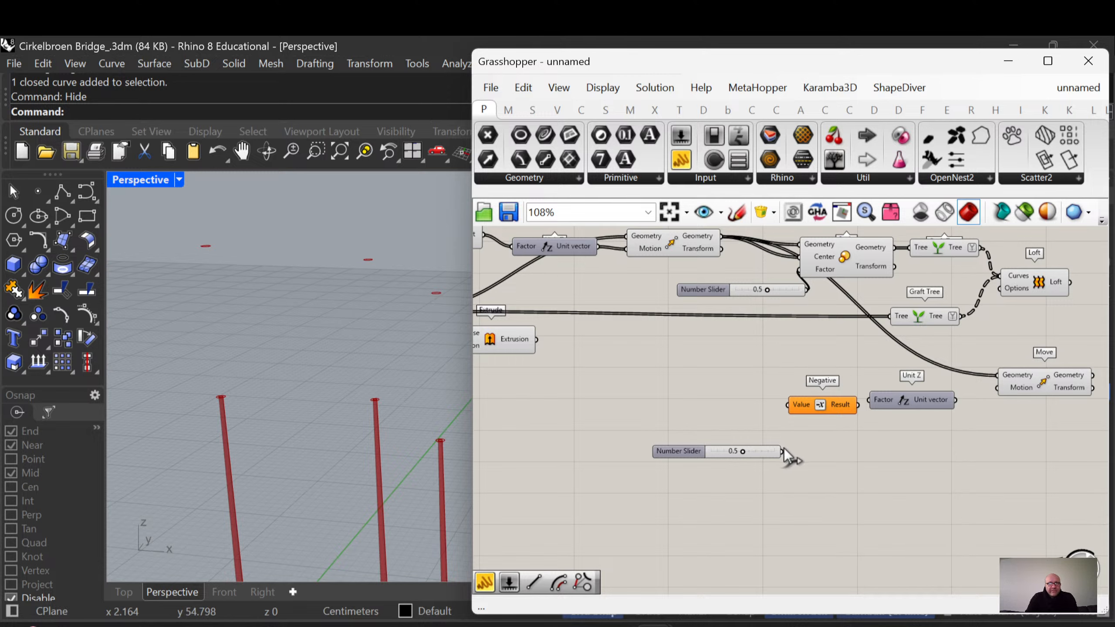
drag(783, 451, 787, 405)
drag(859, 405, 871, 401)
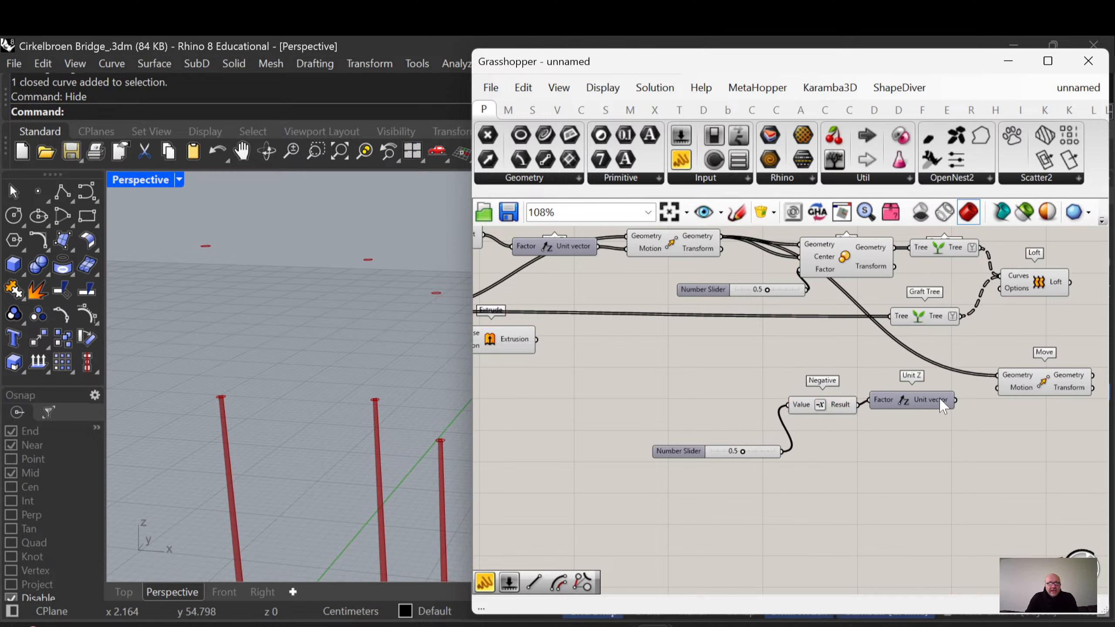
drag(958, 400, 1022, 387)
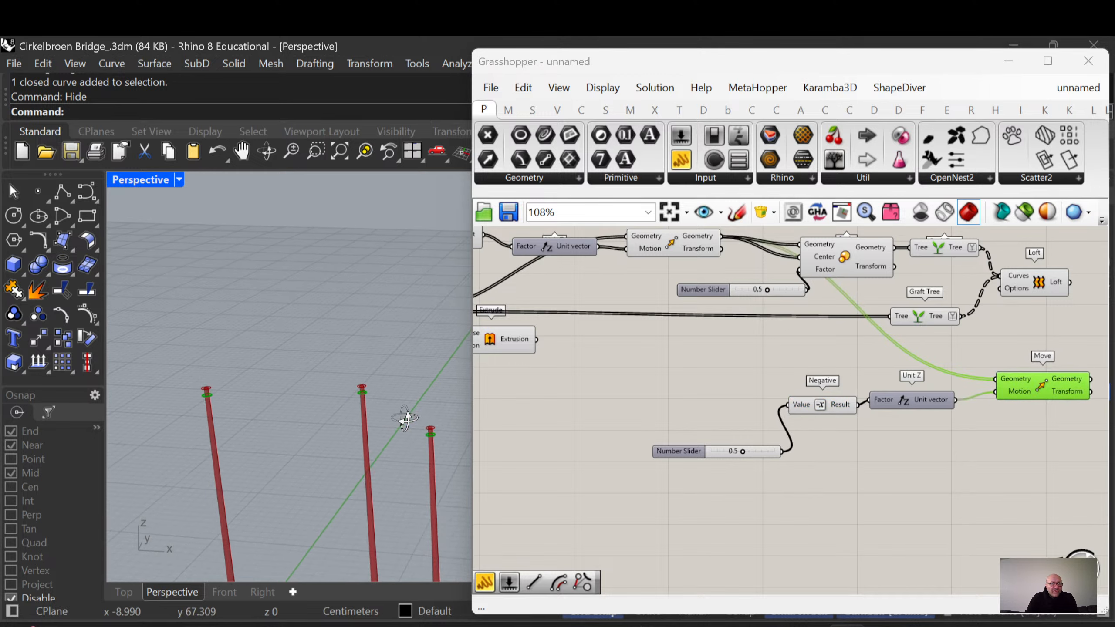
Compare the lowered mast circles with the bridge reference photo, and line up the slider, Negative and Unit Z beside the new Move
scroll(383, 390, up, 2)
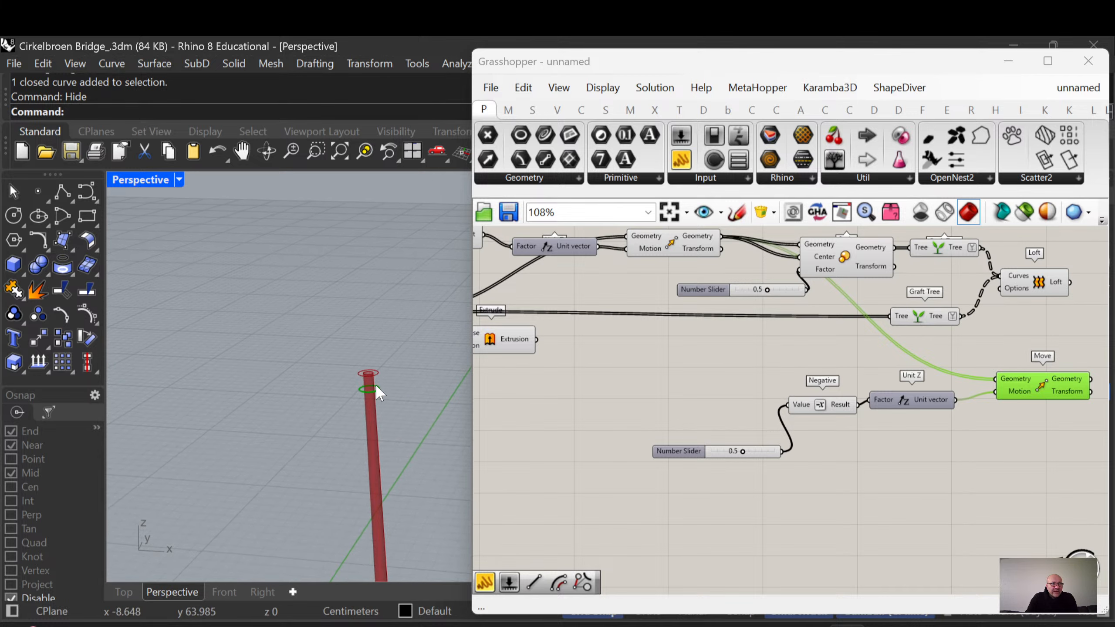
click(615, 624)
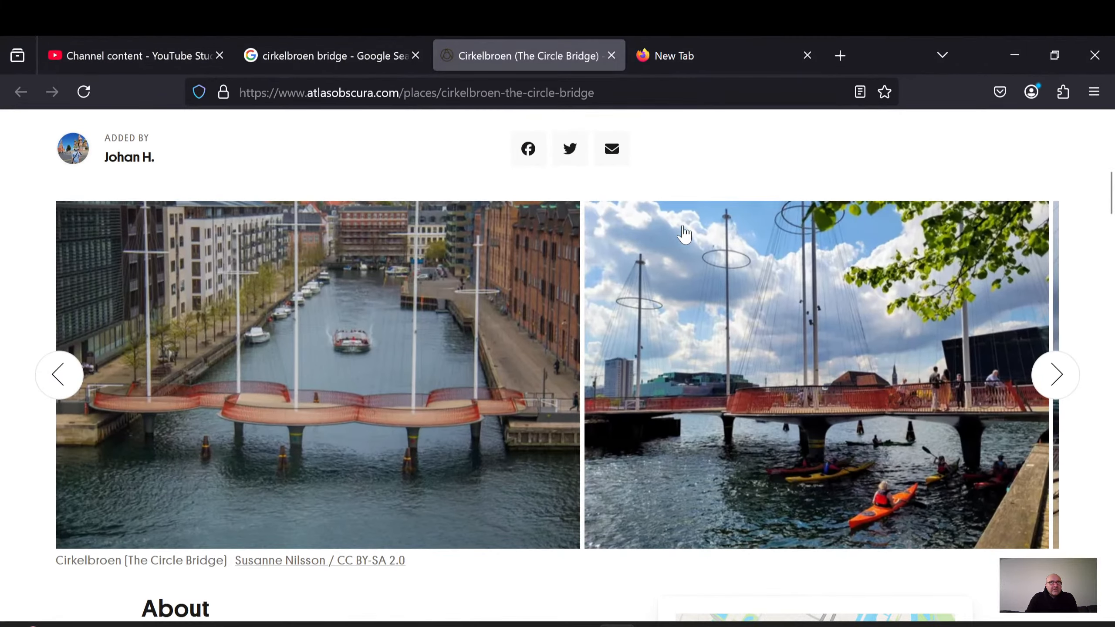
click(1015, 55)
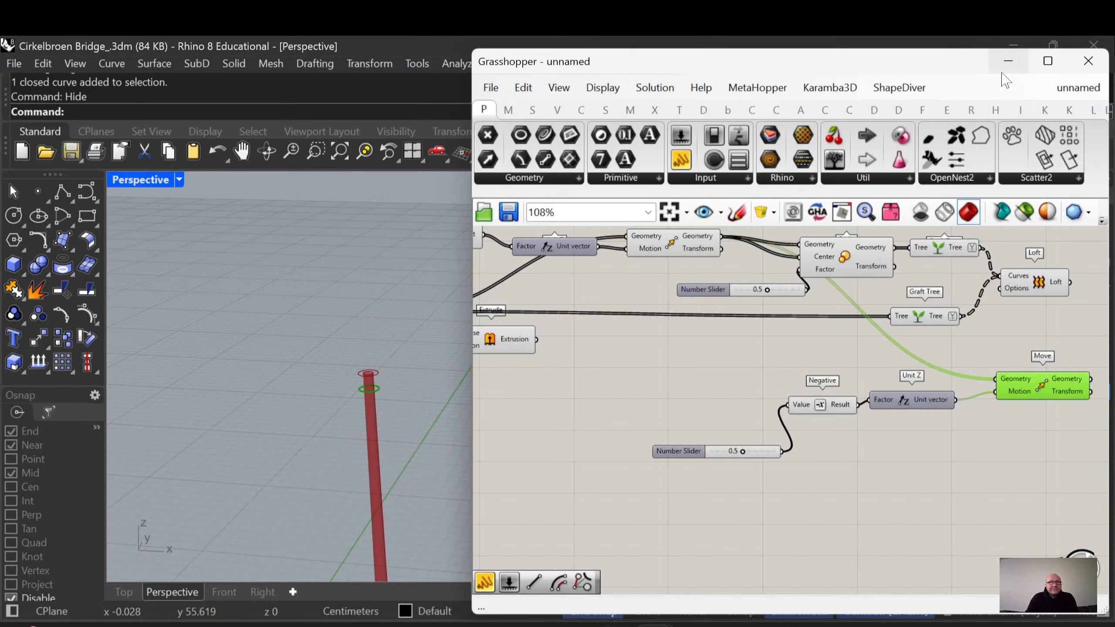
right_drag(806, 446, 725, 450)
drag(579, 455, 583, 417)
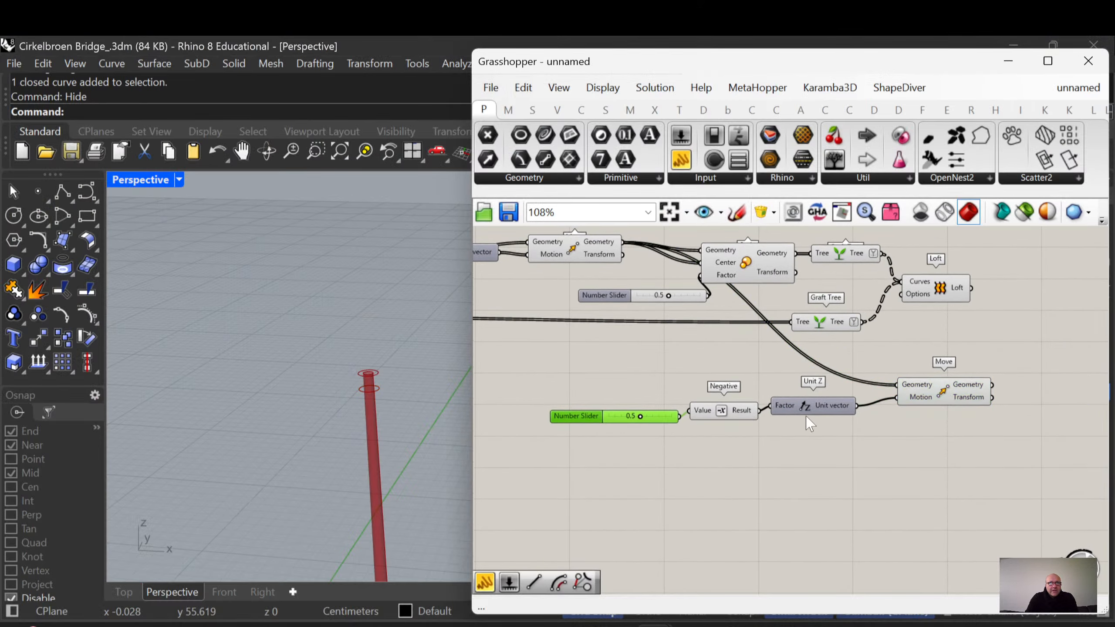
drag(827, 446, 666, 408)
drag(811, 408, 834, 399)
right_drag(912, 453, 803, 485)
click(940, 505)
double_click(867, 478)
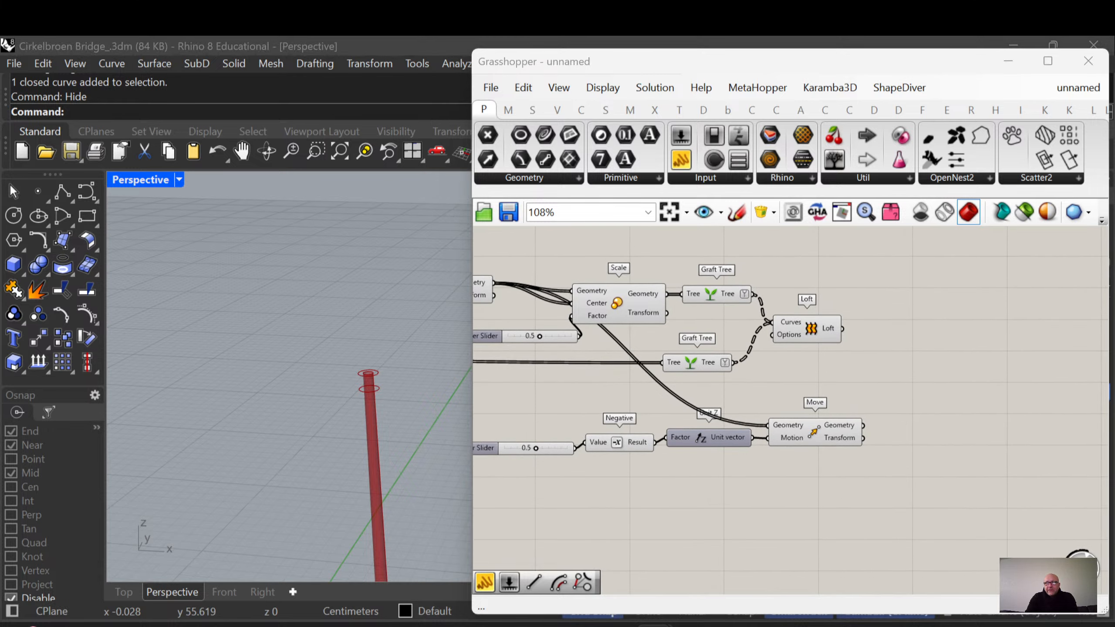
right_drag(764, 470, 812, 466)
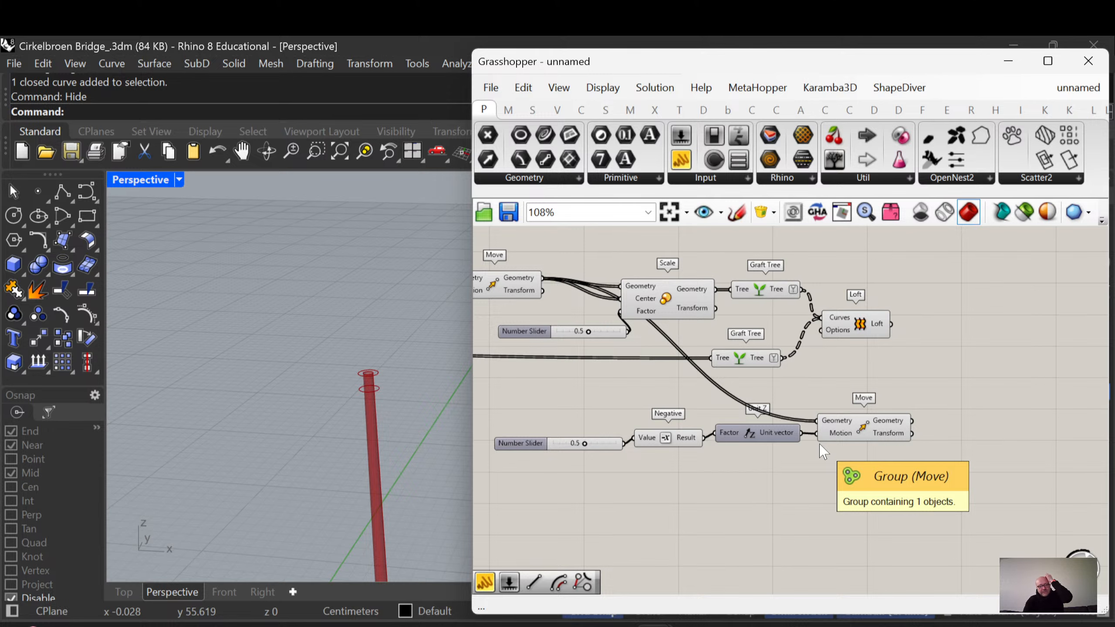
right_drag(835, 462, 848, 507)
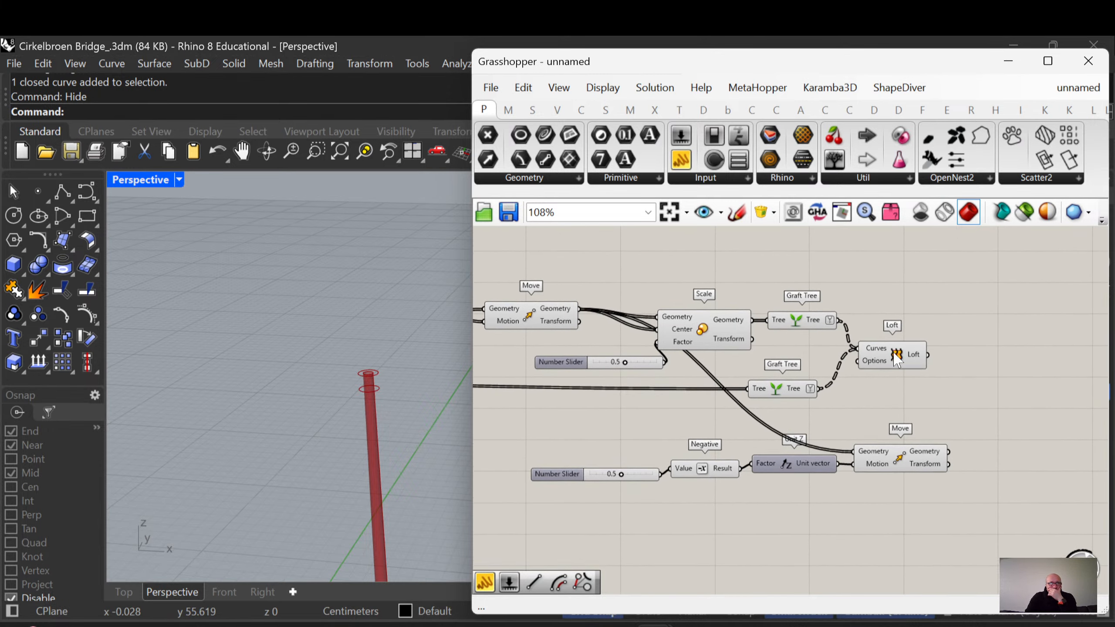
right_drag(922, 489, 913, 460)
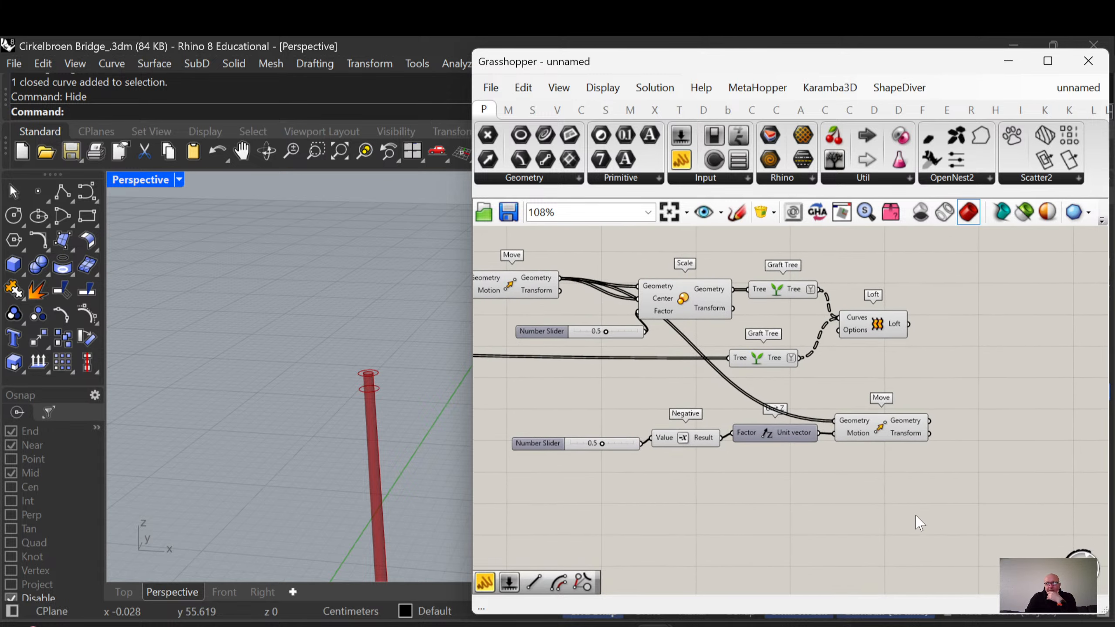
right_drag(884, 545, 870, 494)
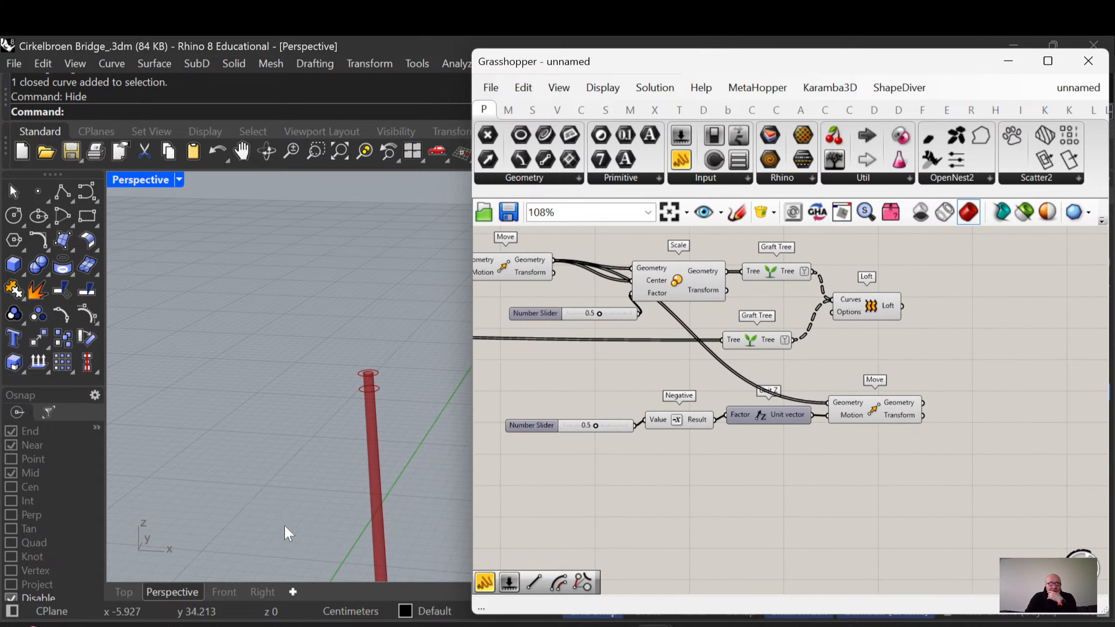
right_drag(316, 492, 358, 337)
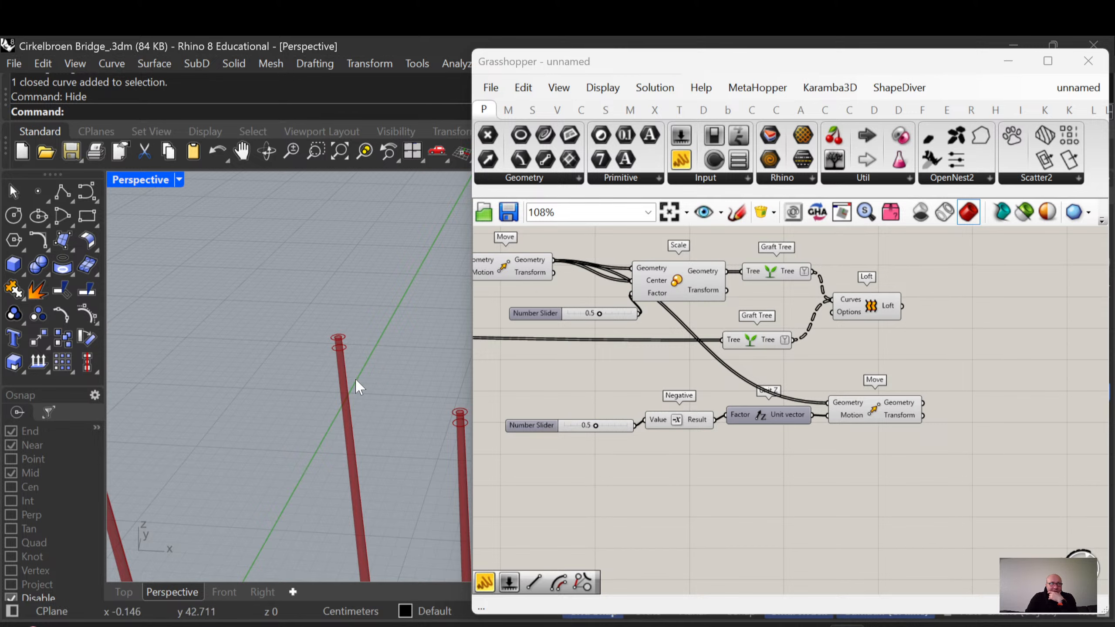
Add another Move component and place it just after the Move that lowers the mast circles
right_drag(886, 495, 804, 481)
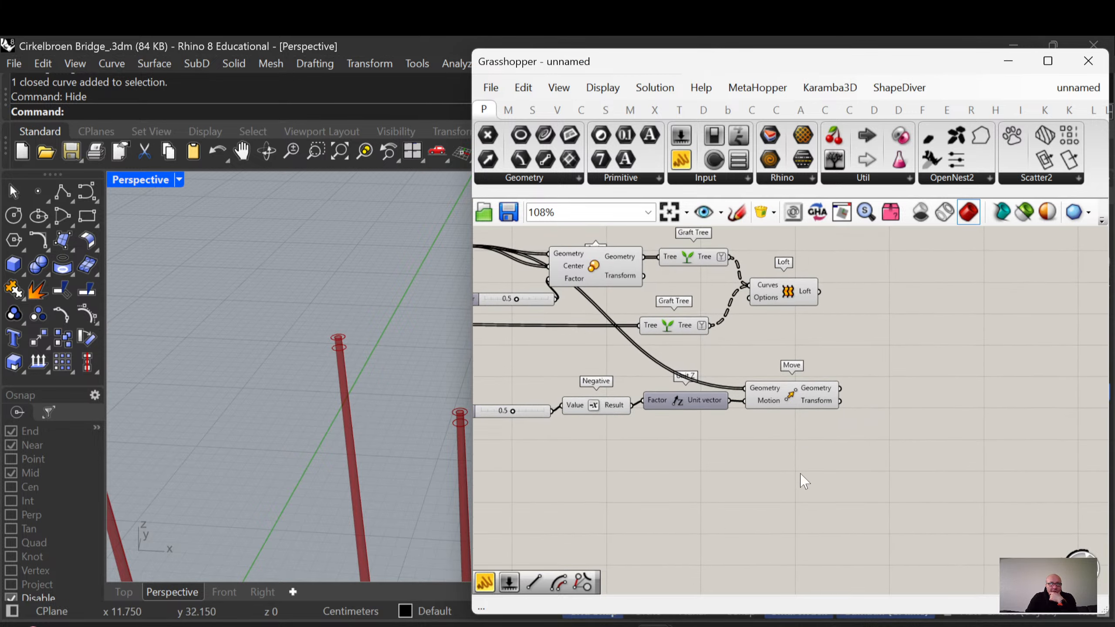
double_click(839, 465)
text(move)
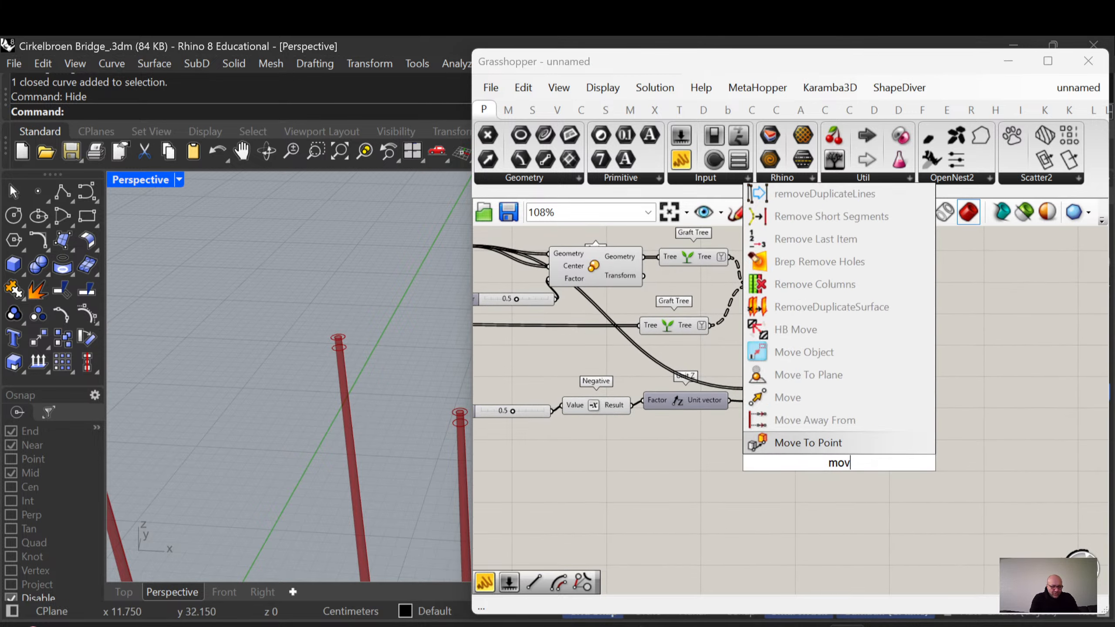
click(826, 442)
drag(848, 471, 950, 453)
right_drag(950, 453, 917, 450)
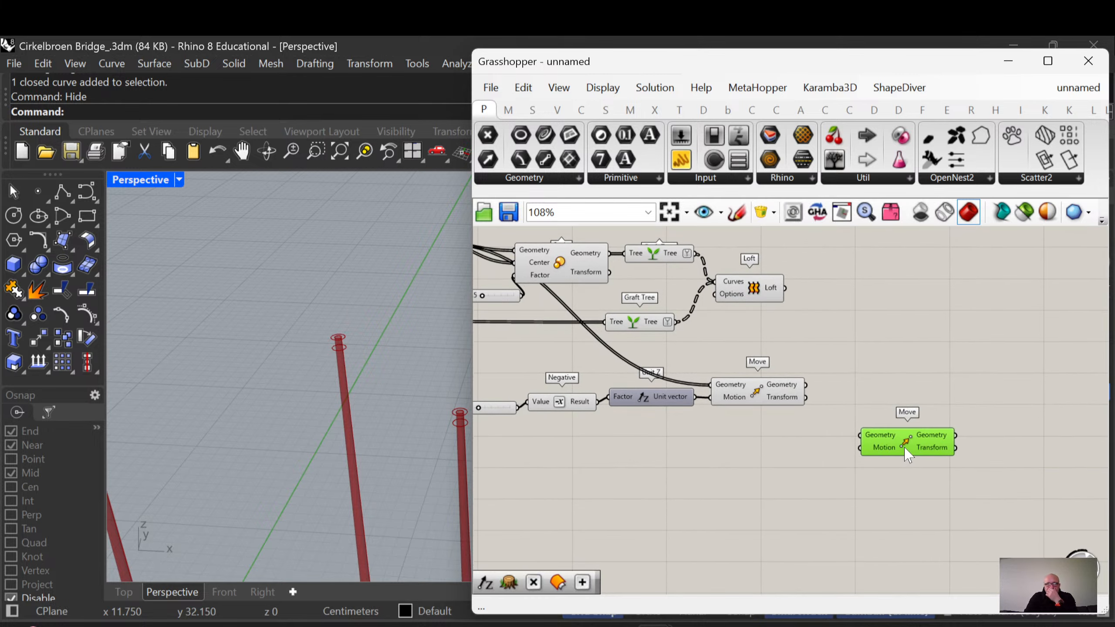
drag(770, 398, 780, 398)
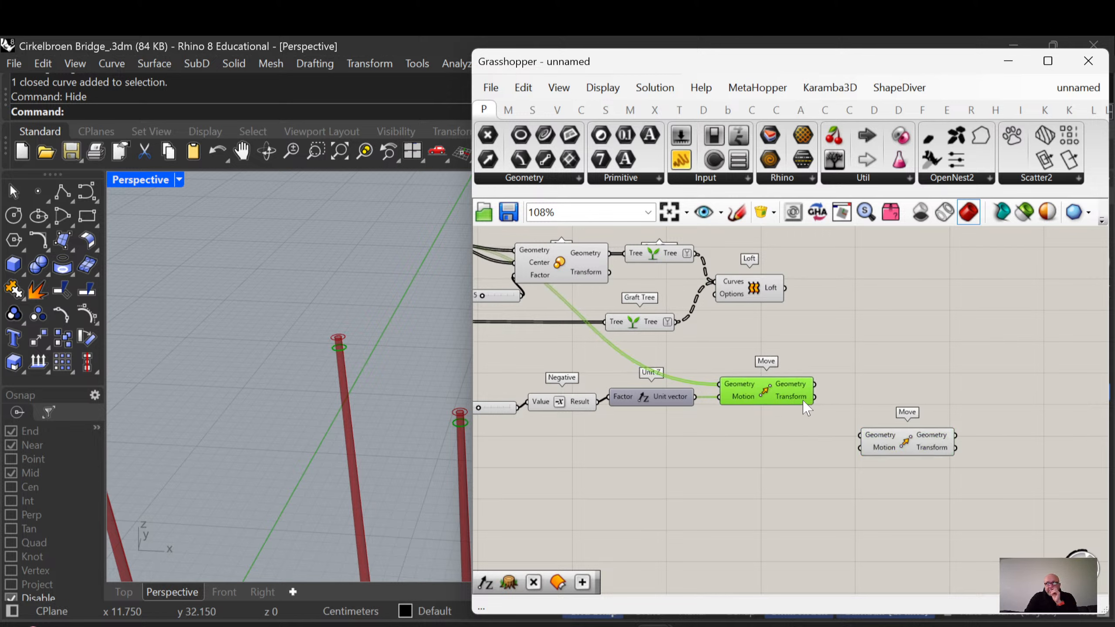
Inspect the existing Move's Transform output and compare the mast rings with the bridge reference photo
mouse_move(806, 405)
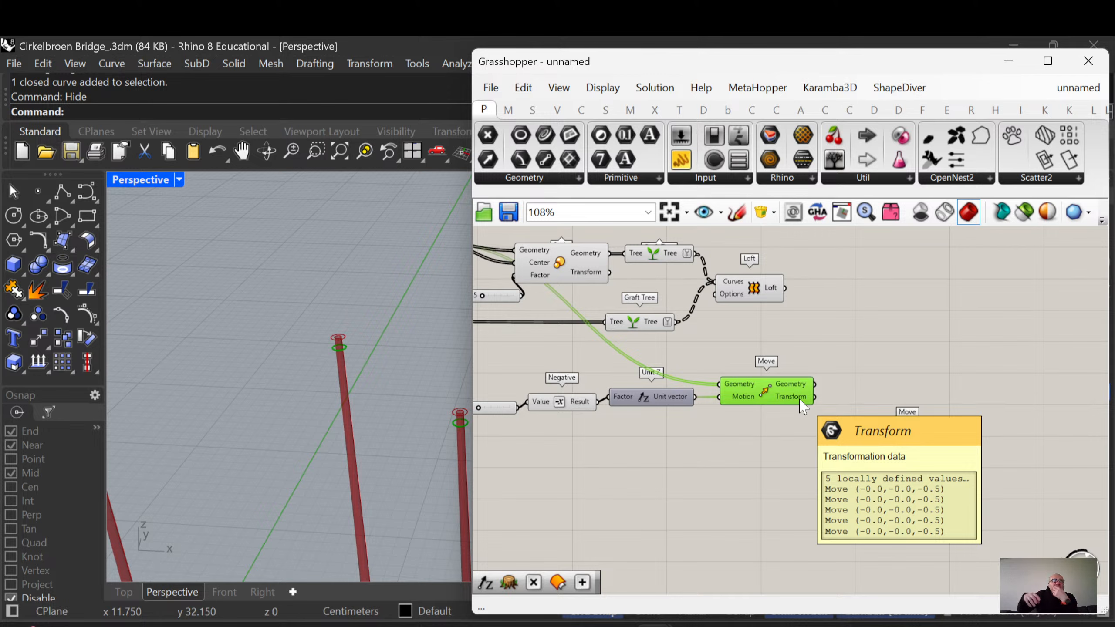
click(618, 626)
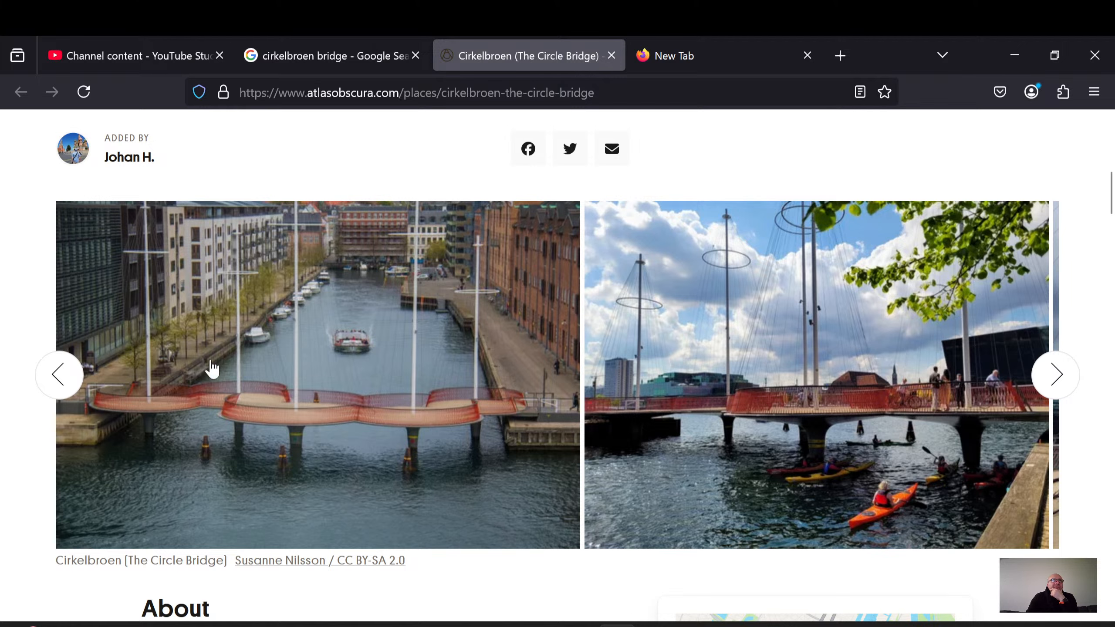
click(1014, 60)
right_drag(880, 375, 818, 325)
scroll(763, 408, up, 2)
right_drag(776, 424, 817, 478)
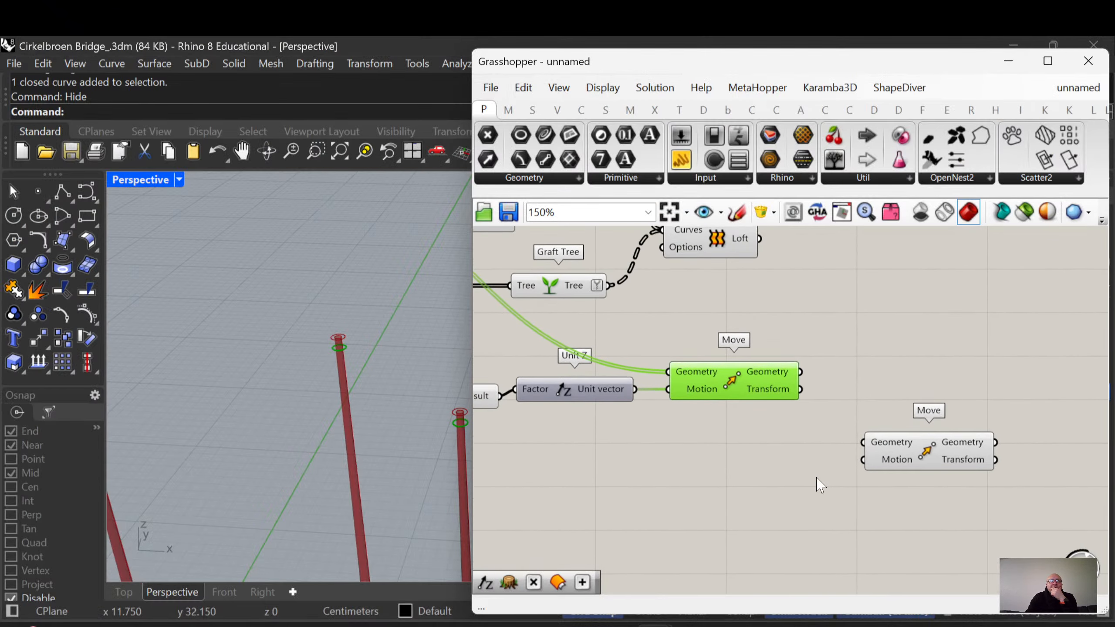
Position the new Move and wire the previous Move's Geometry output into its Geometry input
drag(922, 457, 911, 451)
right_drag(871, 475, 944, 464)
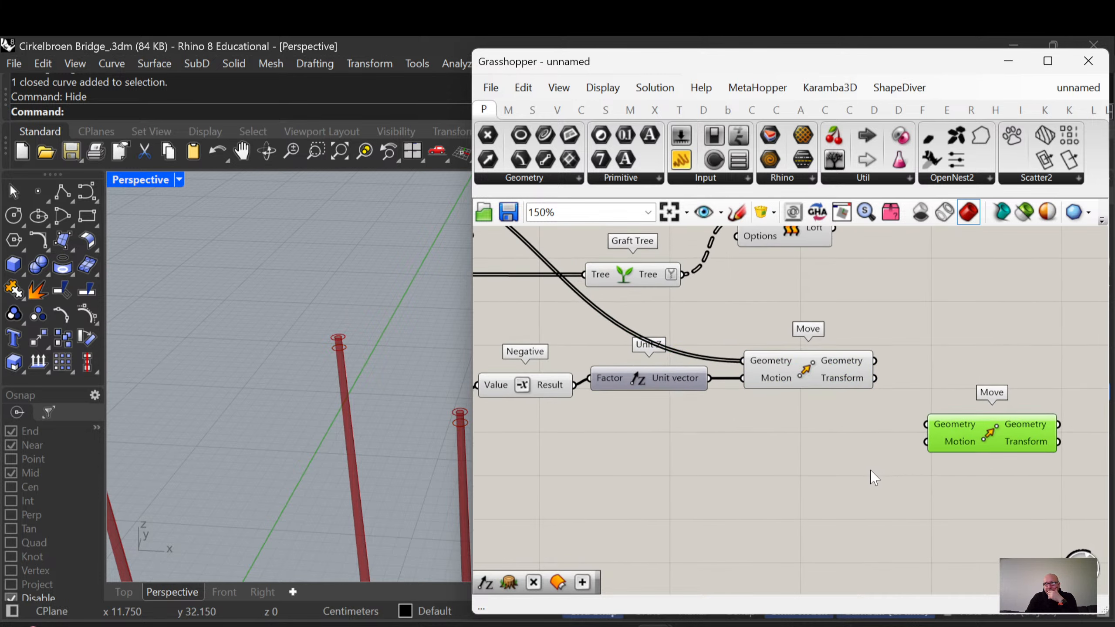
right_drag(860, 430, 871, 438)
drag(886, 370, 957, 435)
Add a Unit Z component before the new Move and wire its unit vector into the Motion input
scroll(959, 449, down, 3)
double_click(884, 448)
text(unit z)
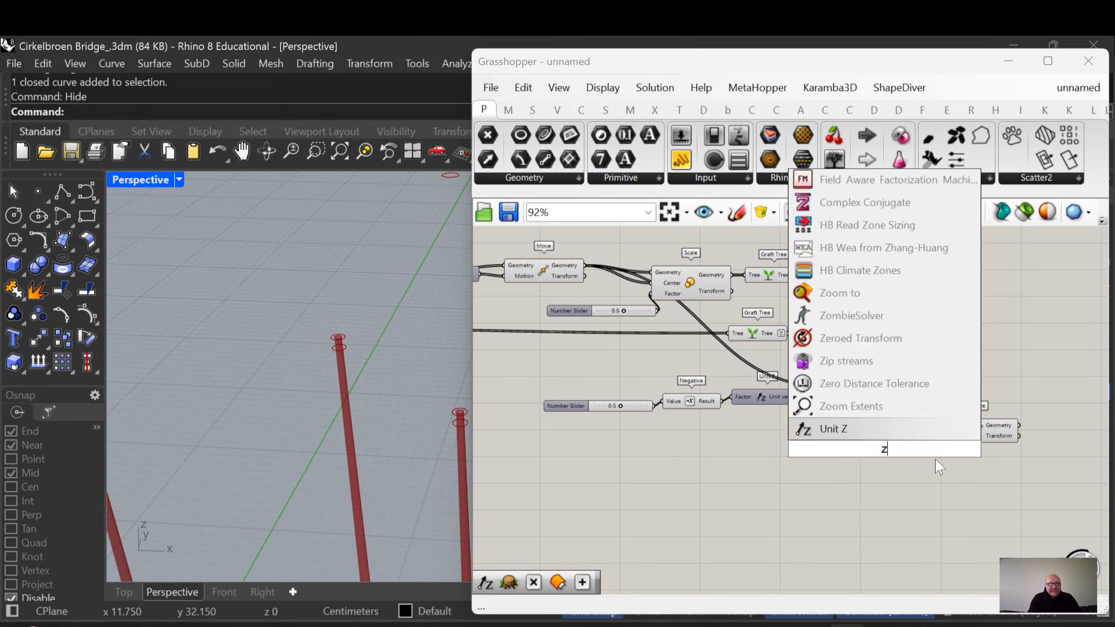
key(Return)
scroll(907, 472, up, 3)
mouse_move(933, 454)
mouse_down()
mouse_move(952, 457)
mouse_move(952, 443)
mouse_up()
right_drag(772, 465, 853, 453)
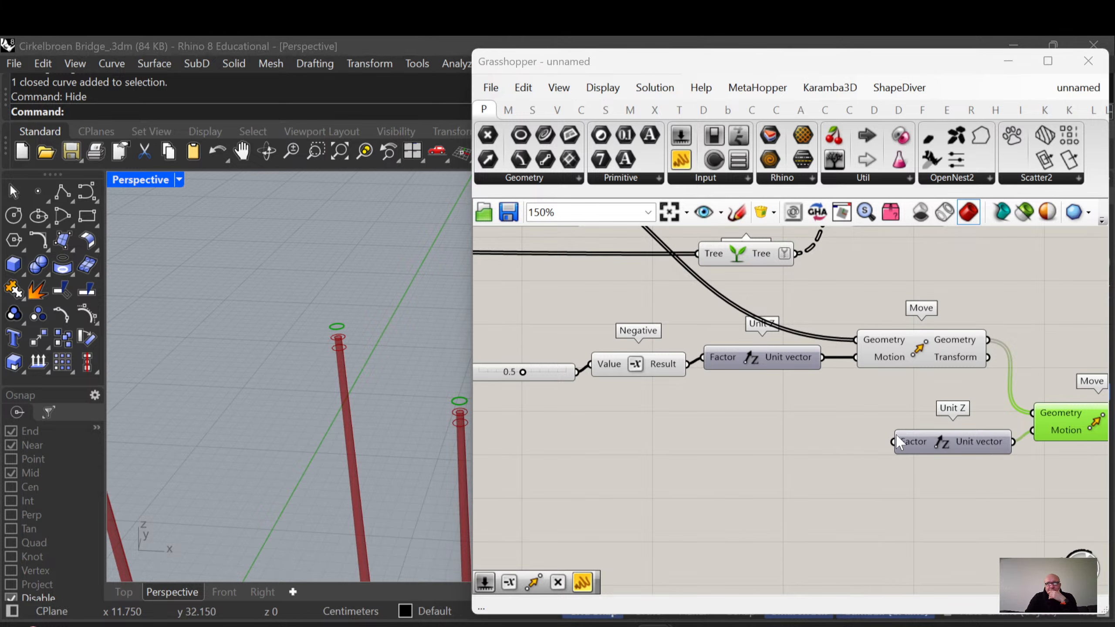
Locate the Random component that supplies the radii of the bridge deck circles
scroll(696, 459, down, 4)
right_drag(719, 469, 984, 454)
right_drag(739, 424, 966, 446)
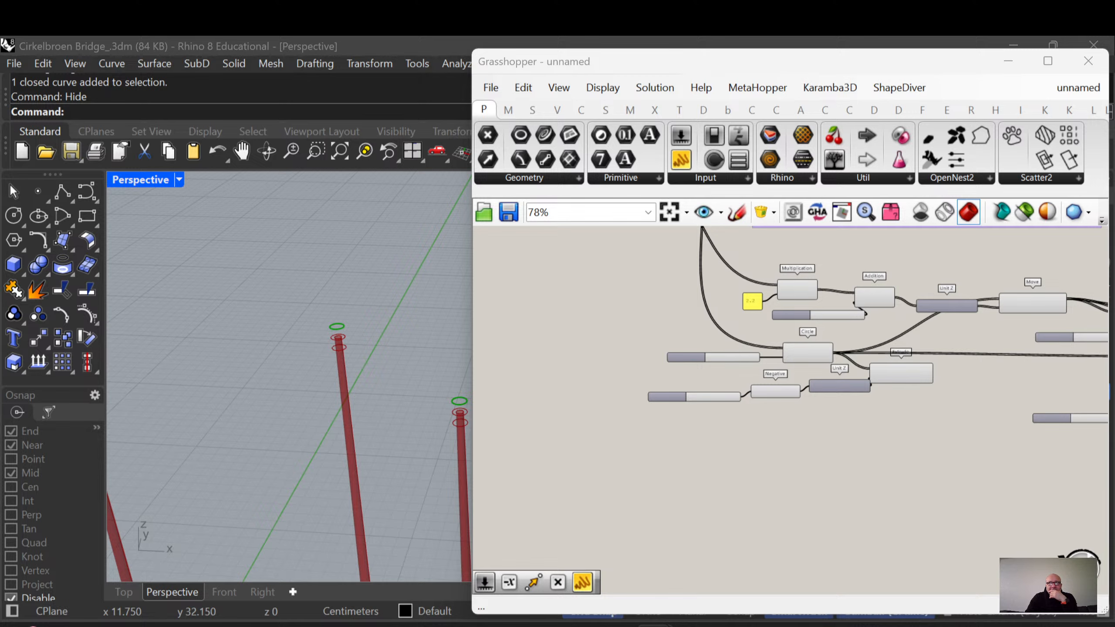
right_drag(716, 473, 734, 458)
scroll(760, 448, down, 4)
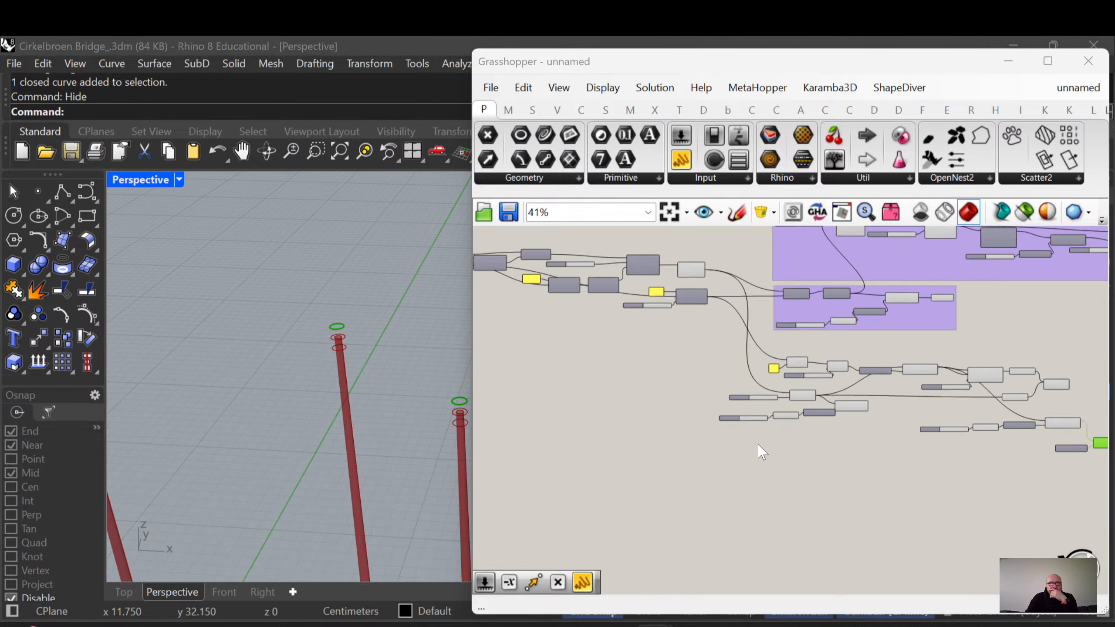
scroll(668, 426, up, 4)
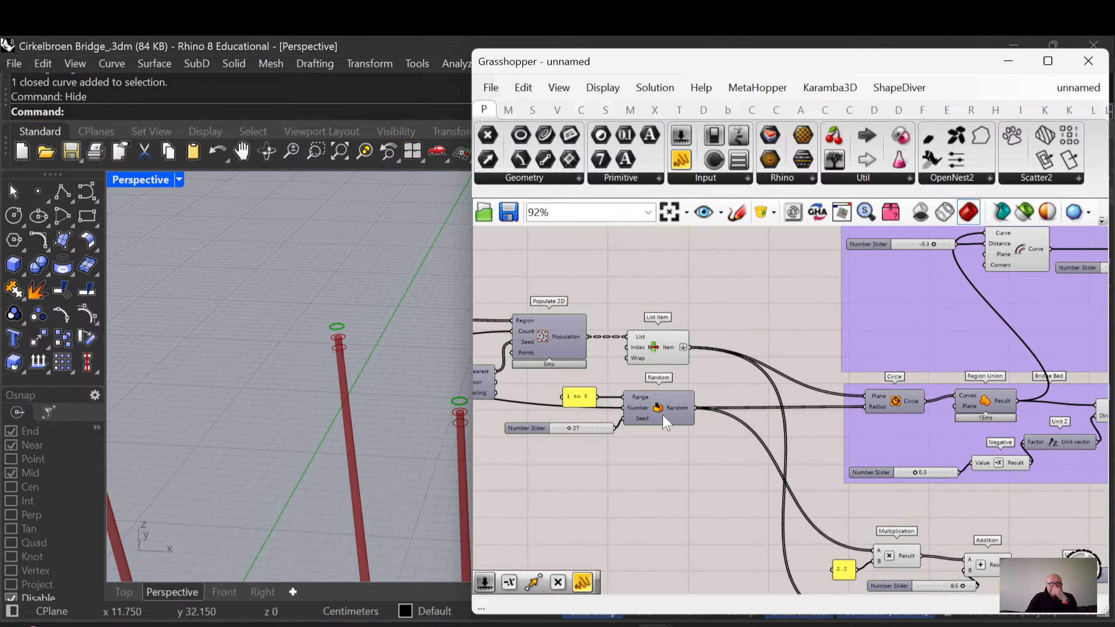
scroll(666, 424, up, 3)
right_drag(680, 416, 643, 359)
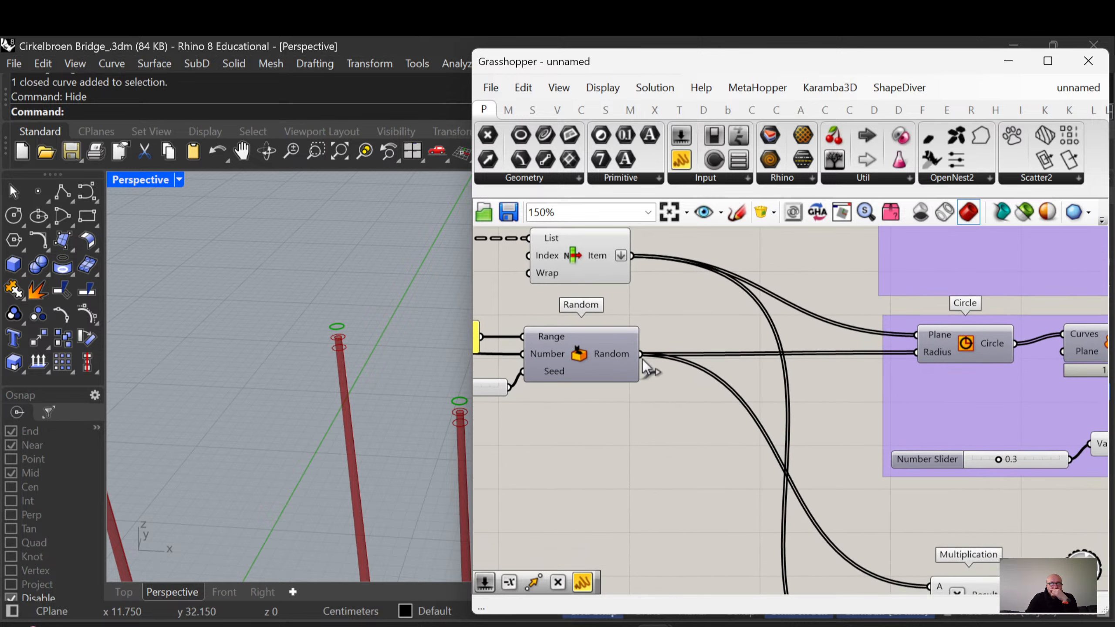
double_click(707, 445)
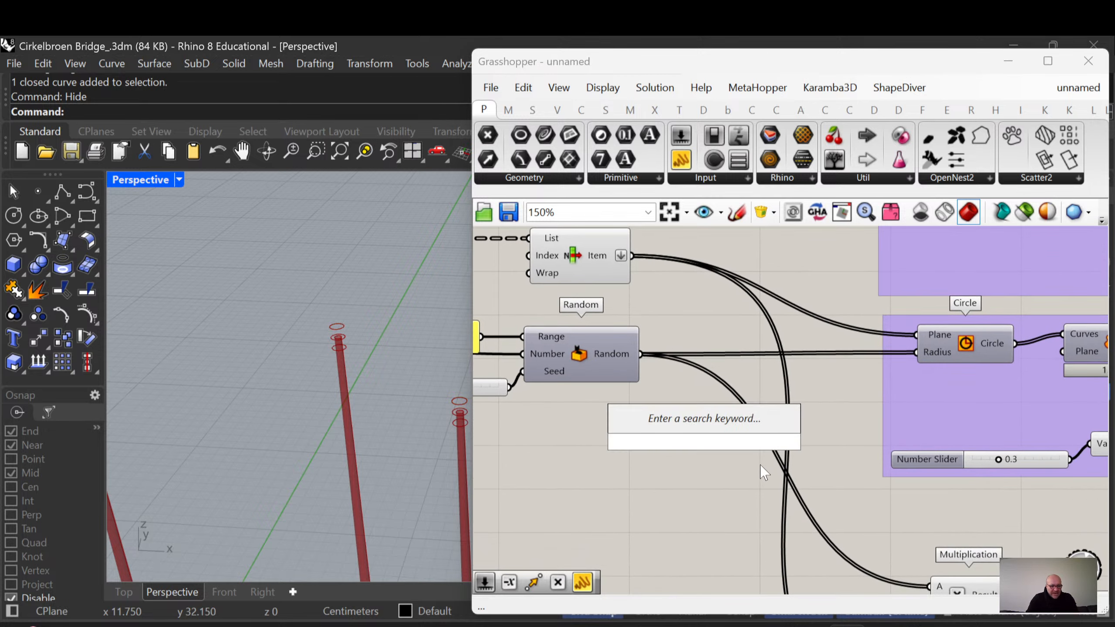
text(x+1)
key(Return)
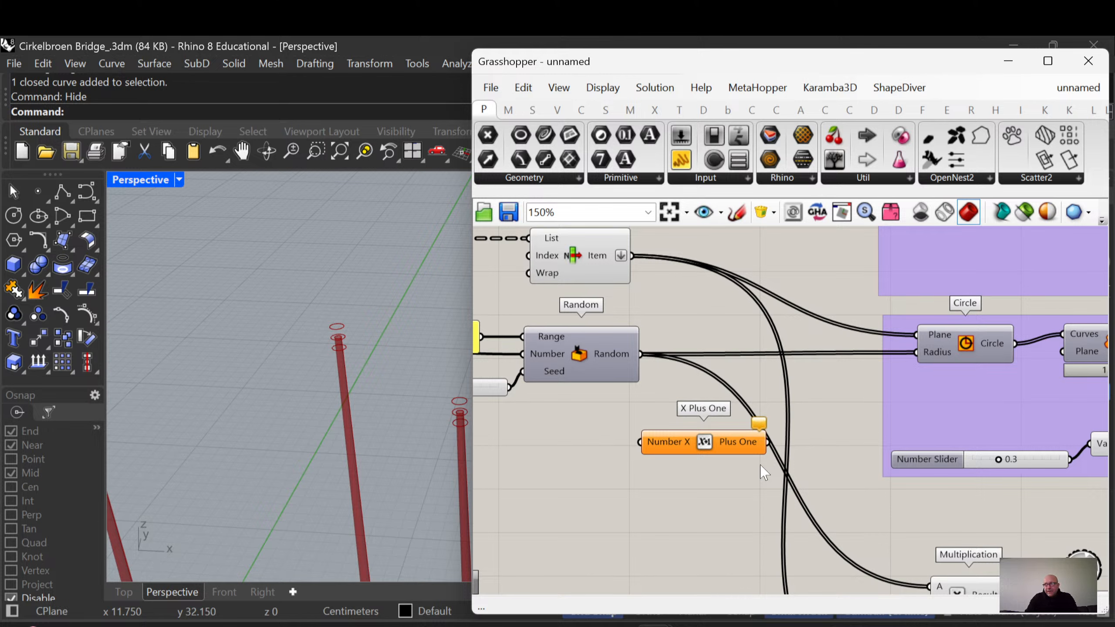
drag(703, 443, 708, 444)
key(Delete)
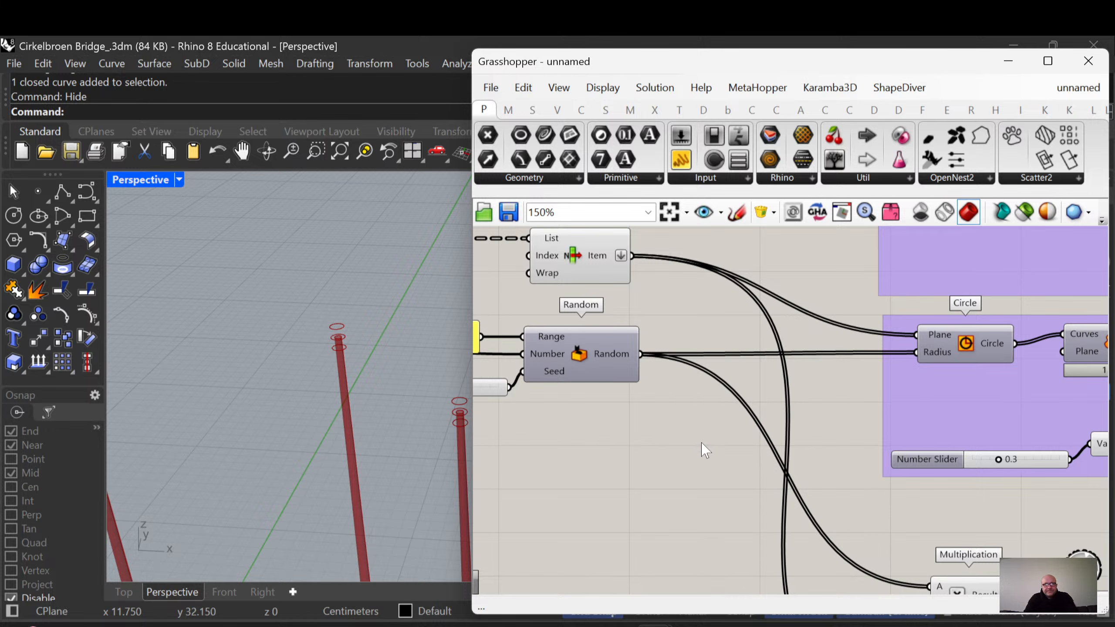
Add a Multiplication component near Random and wire the Random output into its A input
double_click(703, 444)
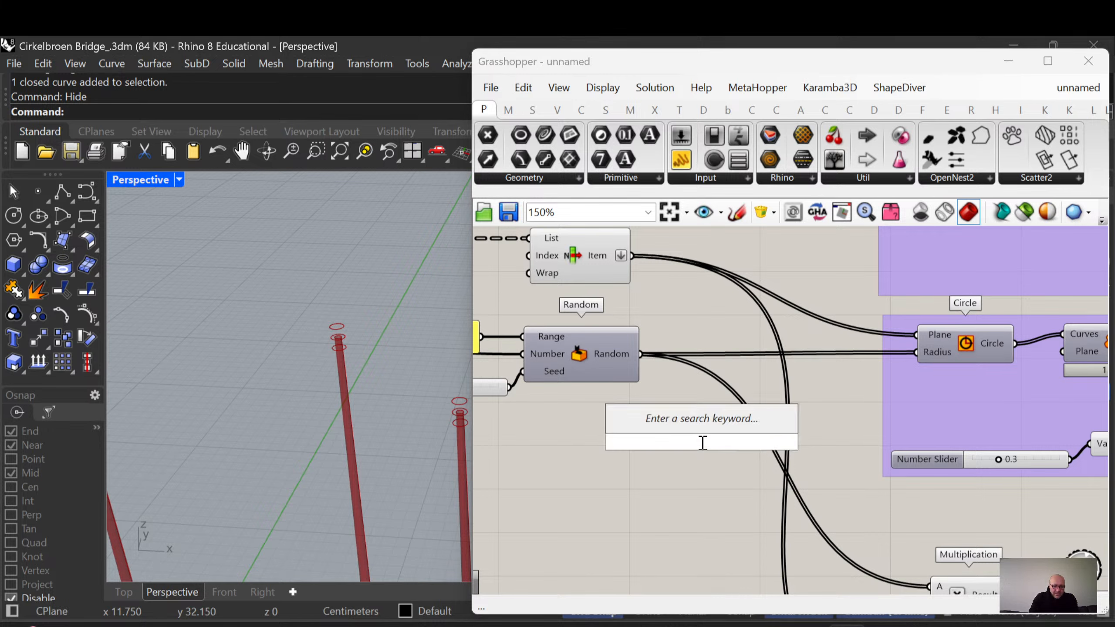
text(multiplication)
key(Return)
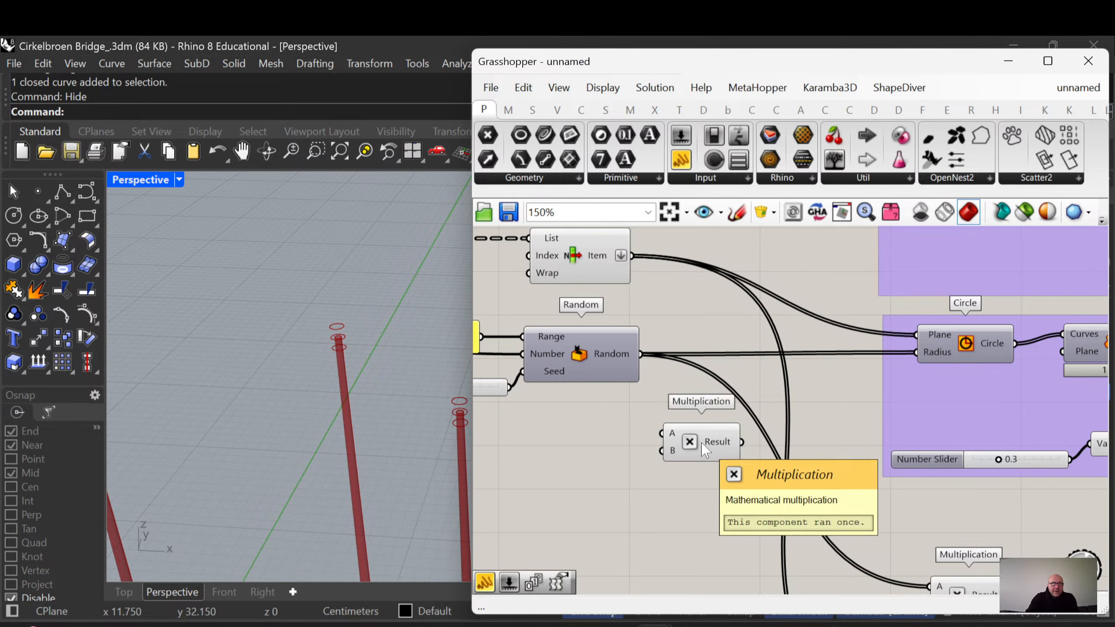
drag(676, 423, 677, 425)
Relocate the Multiplication component to just before the new Unit Z
right_drag(681, 452, 558, 366)
scroll(558, 354, down, 2)
scroll(559, 353, down, 2)
drag(562, 341, 927, 501)
right_drag(926, 501, 650, 349)
drag(651, 354, 1016, 492)
right_drag(1016, 492, 972, 483)
scroll(782, 454, up, 3)
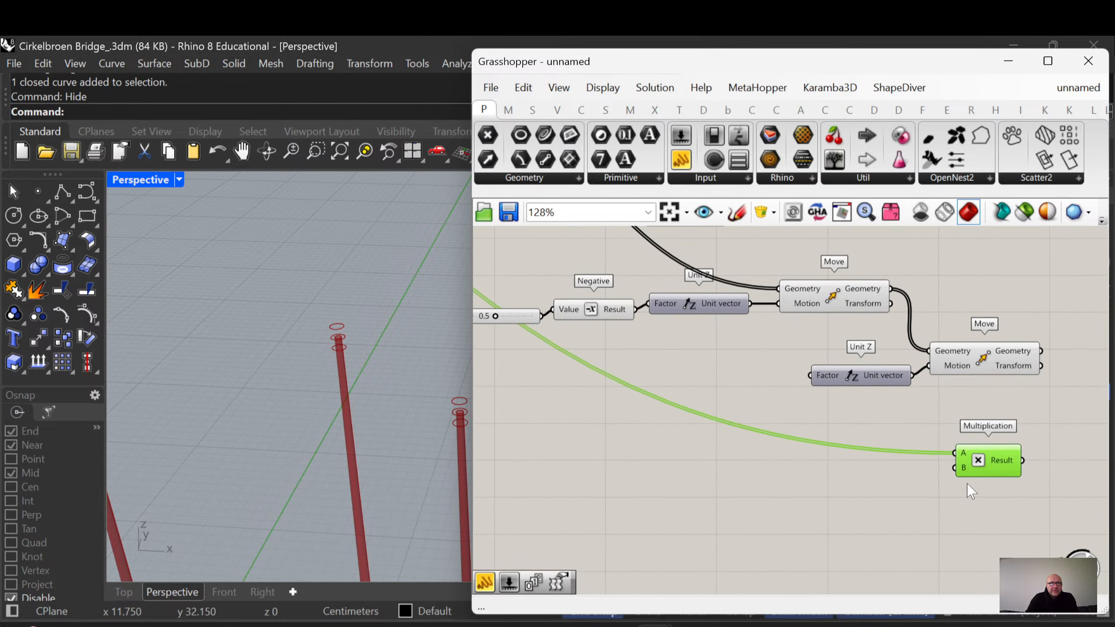
drag(972, 467, 747, 386)
Add a Negative component and place it just before the Multiplication
scroll(755, 397, up, 2)
right_drag(756, 409, 782, 481)
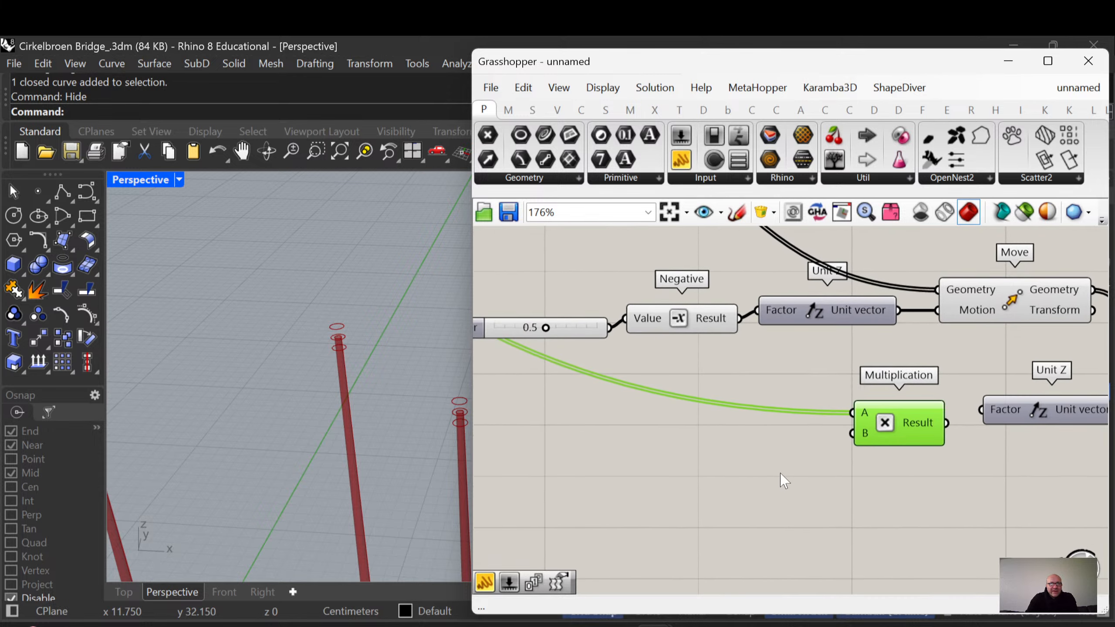
double_click(753, 440)
text(nega)
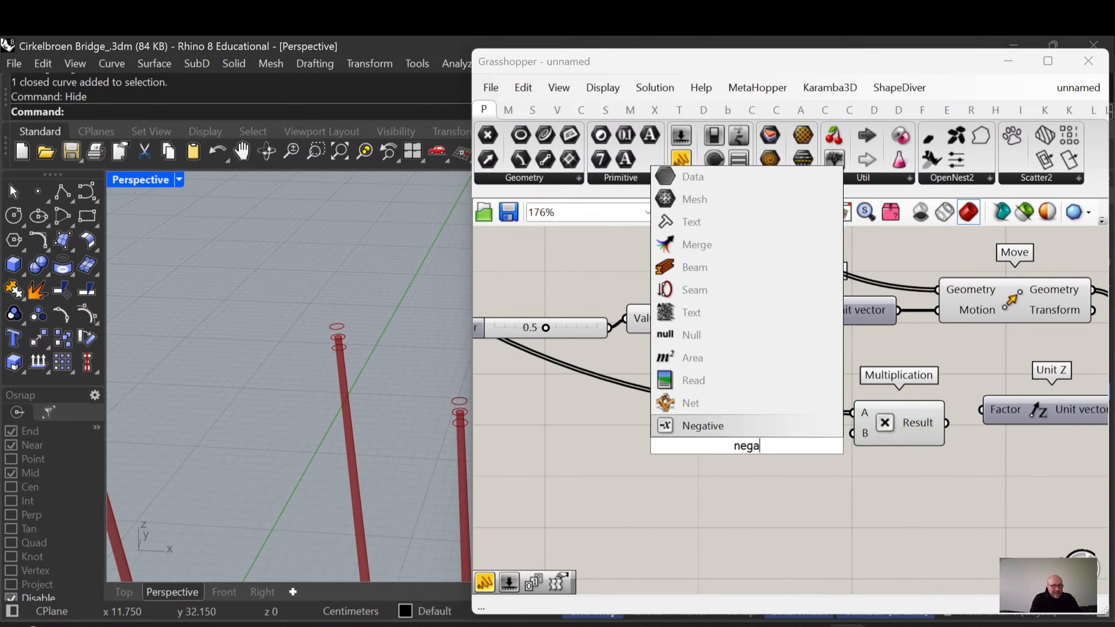
click(752, 427)
drag(771, 445, 790, 450)
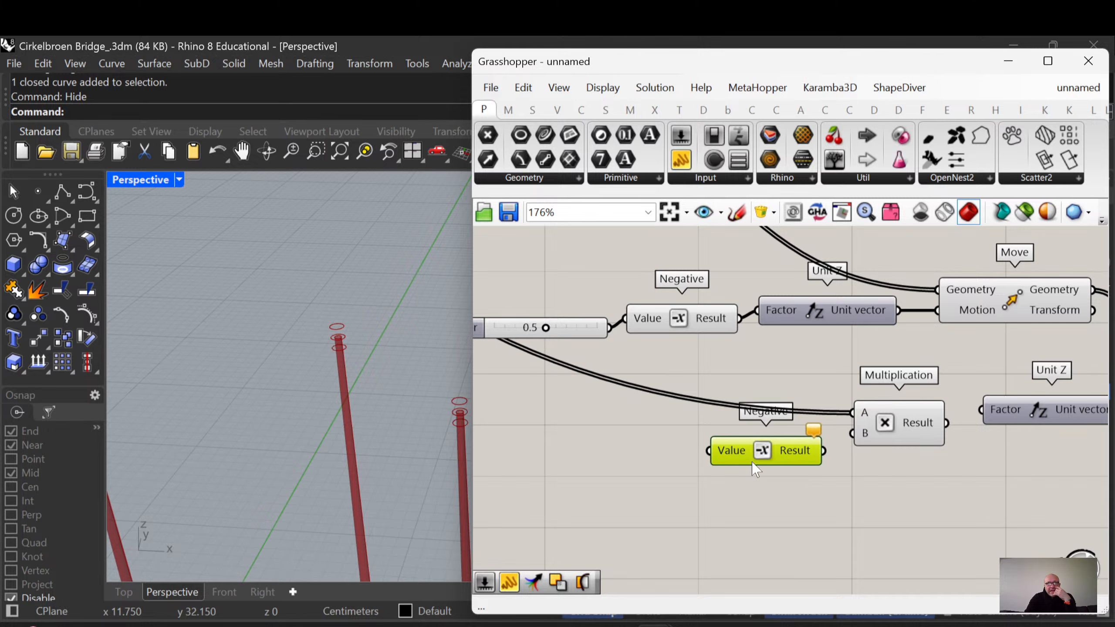
Add a 1.2 number slider and place it just before the new Negative
double_click(643, 459)
text(1)
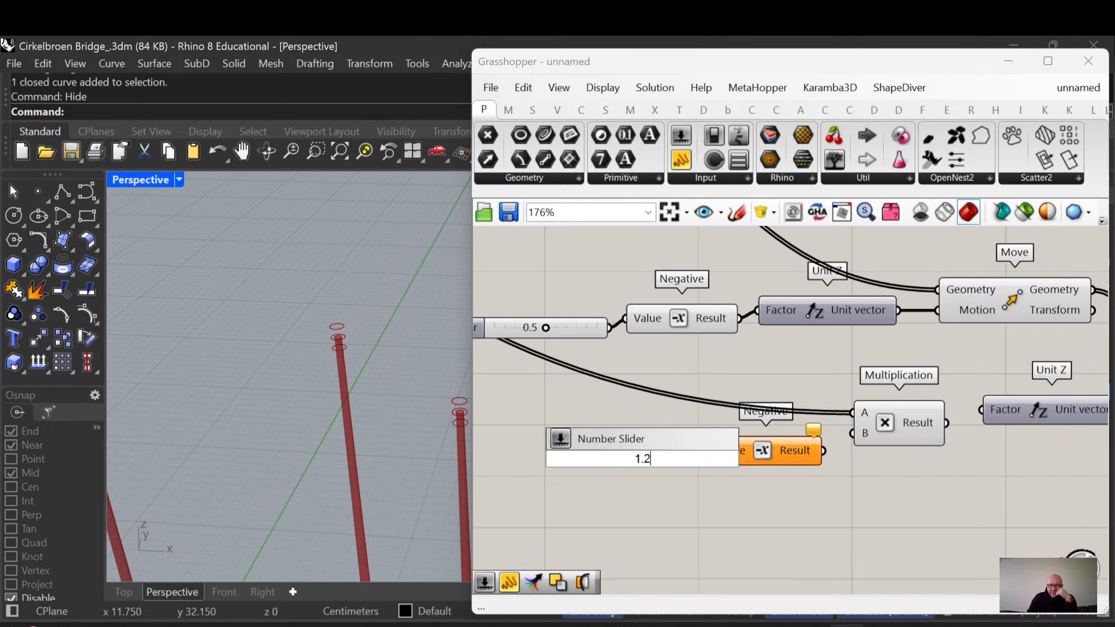
text(.2)
key(Return)
drag(576, 456, 529, 455)
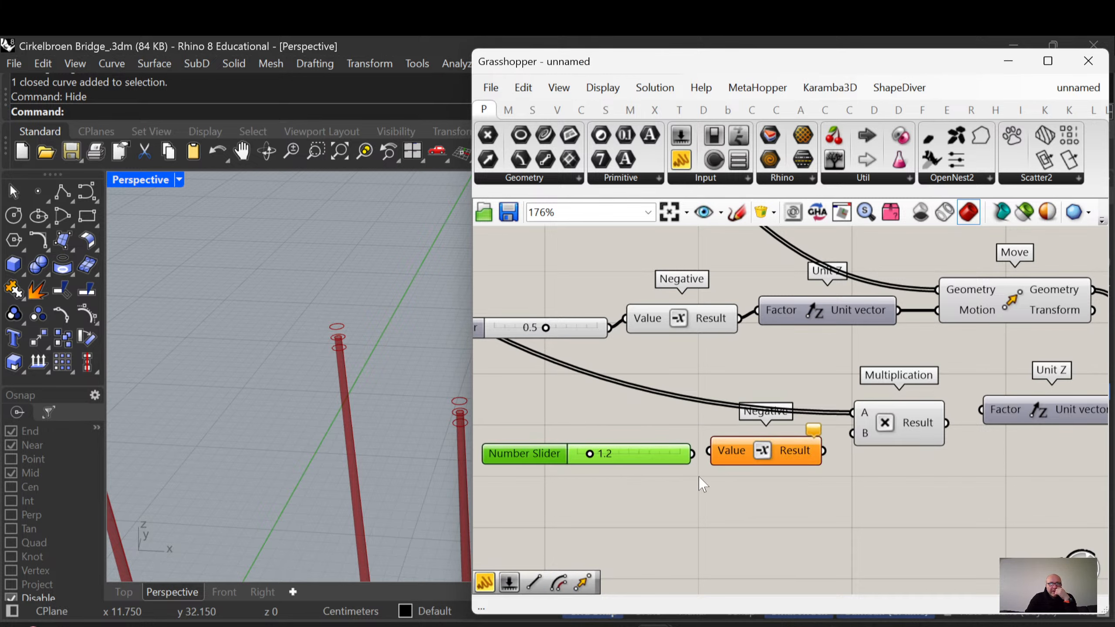
Wire the 1.2 slider through Negative into Multiplication's B input, and the product into the new Unit Z's Factor
right_drag(703, 484, 630, 494)
drag(619, 464, 638, 461)
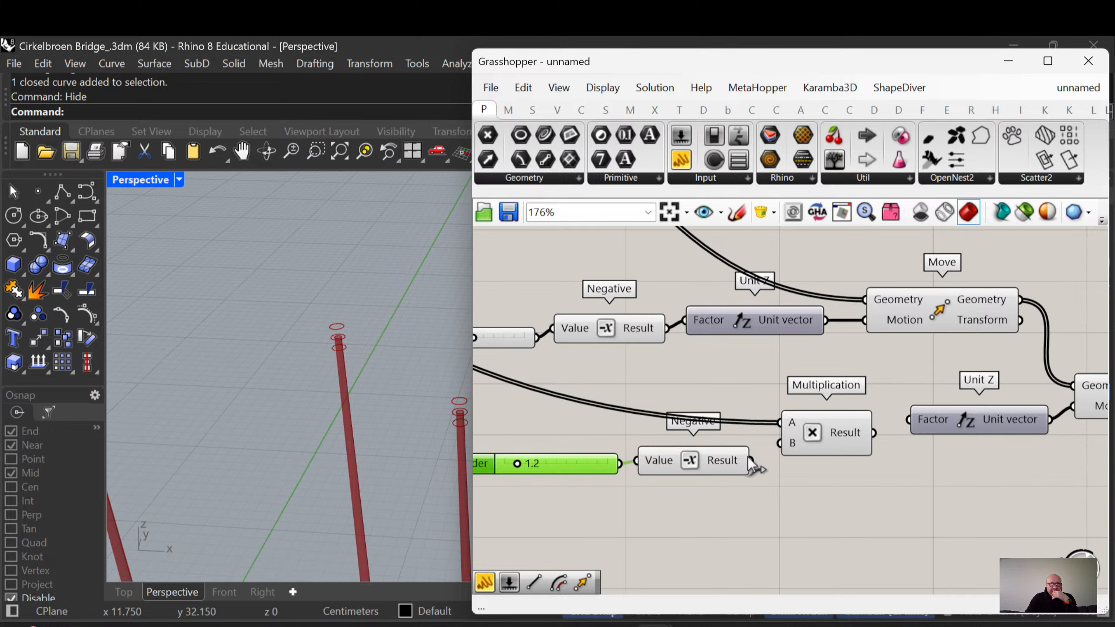
drag(752, 461, 779, 444)
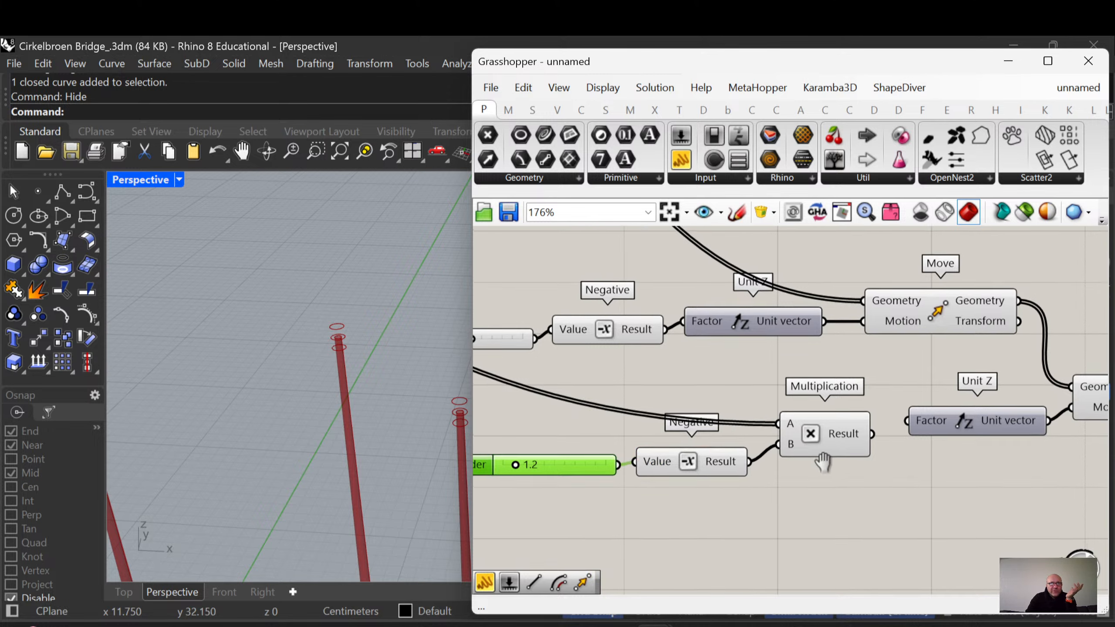
right_drag(867, 448, 775, 471)
drag(785, 455, 819, 444)
Select the newest Move and examine where its lowered circles sit along the masts
right_drag(887, 467, 764, 469)
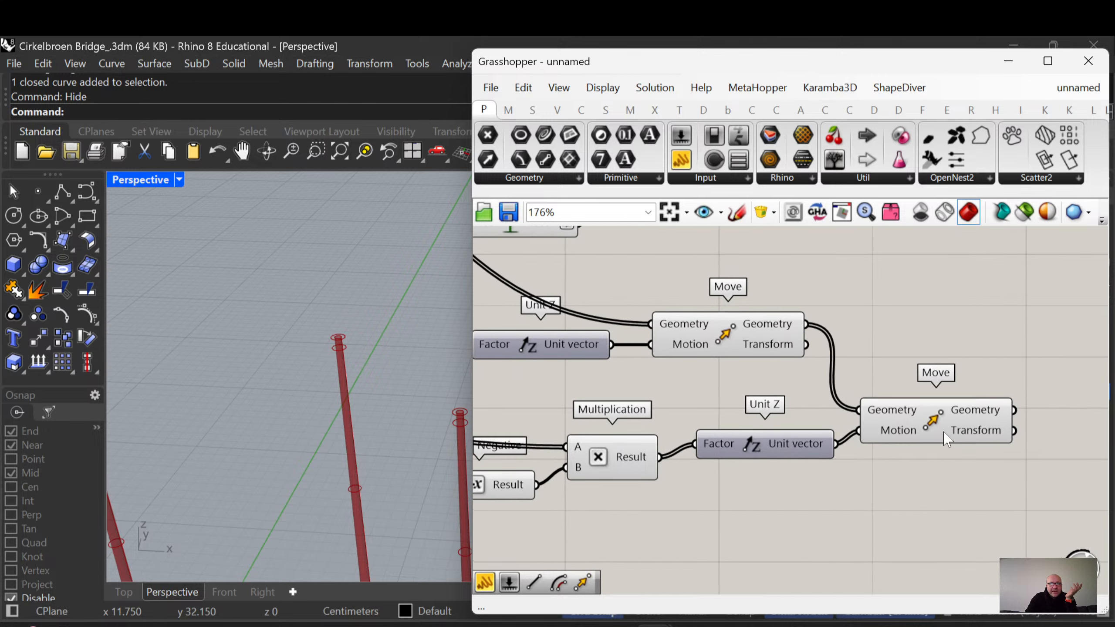
click(944, 432)
right_drag(377, 448, 291, 448)
scroll(305, 448, down, 10)
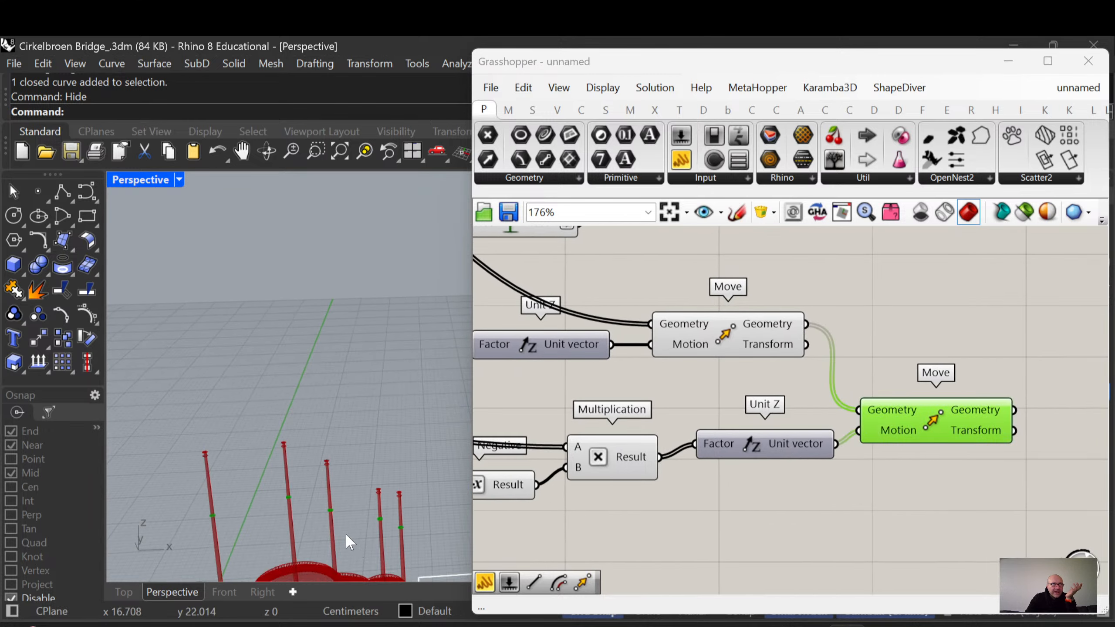
Examine the lowered rings along the masts up close in the Perspective view and side-on in the Front view
scroll(349, 537, up, 8)
scroll(356, 492, down, 2)
scroll(384, 507, down, 2)
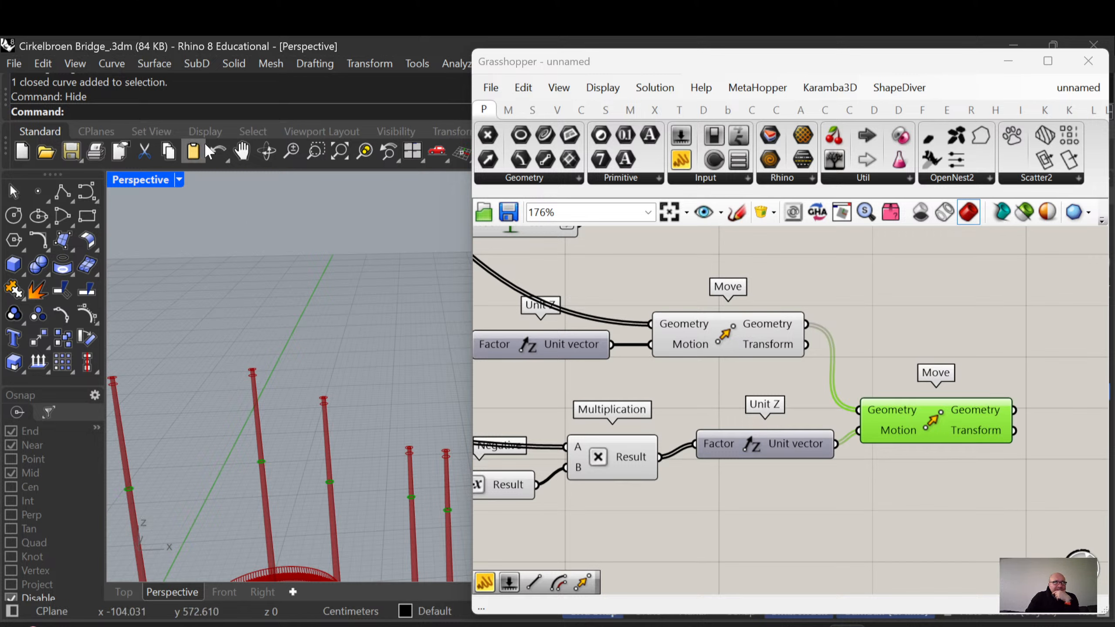
double_click(143, 179)
click(312, 428)
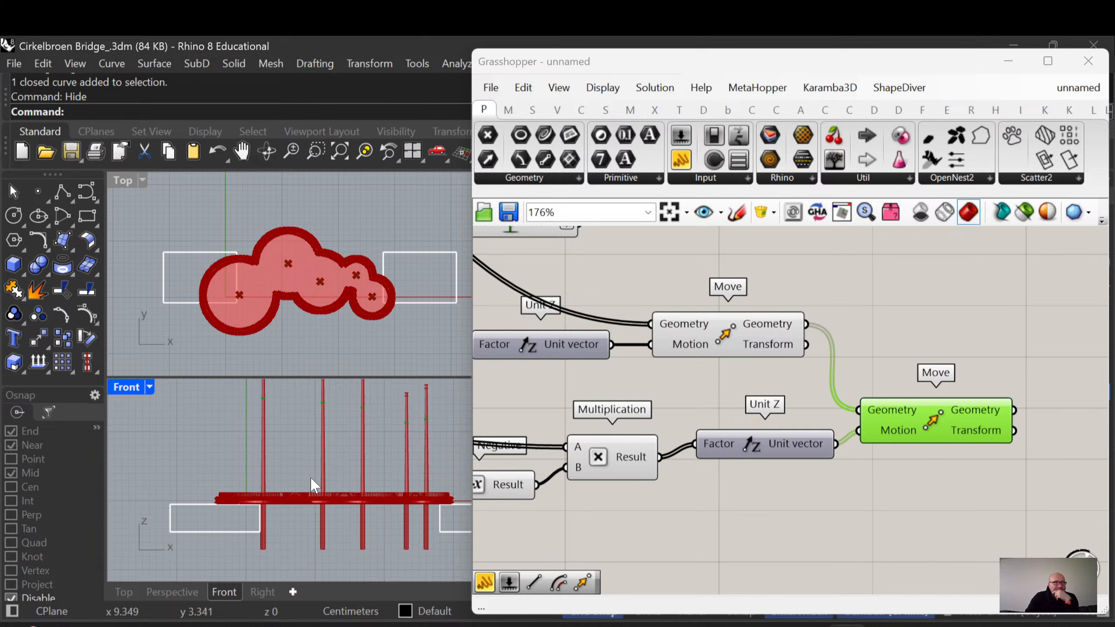
scroll(314, 485, up, 6)
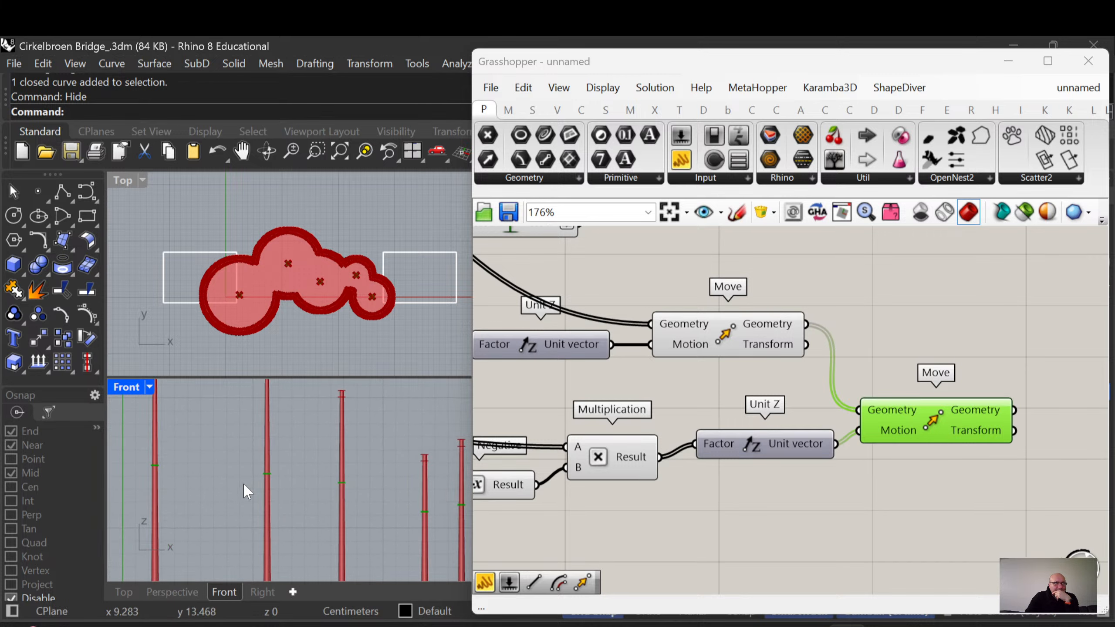
mouse_move(310, 501)
right_down()
mouse_move(261, 473)
mouse_move(334, 475)
right_up()
right_drag(225, 469, 213, 420)
right_drag(221, 511, 240, 465)
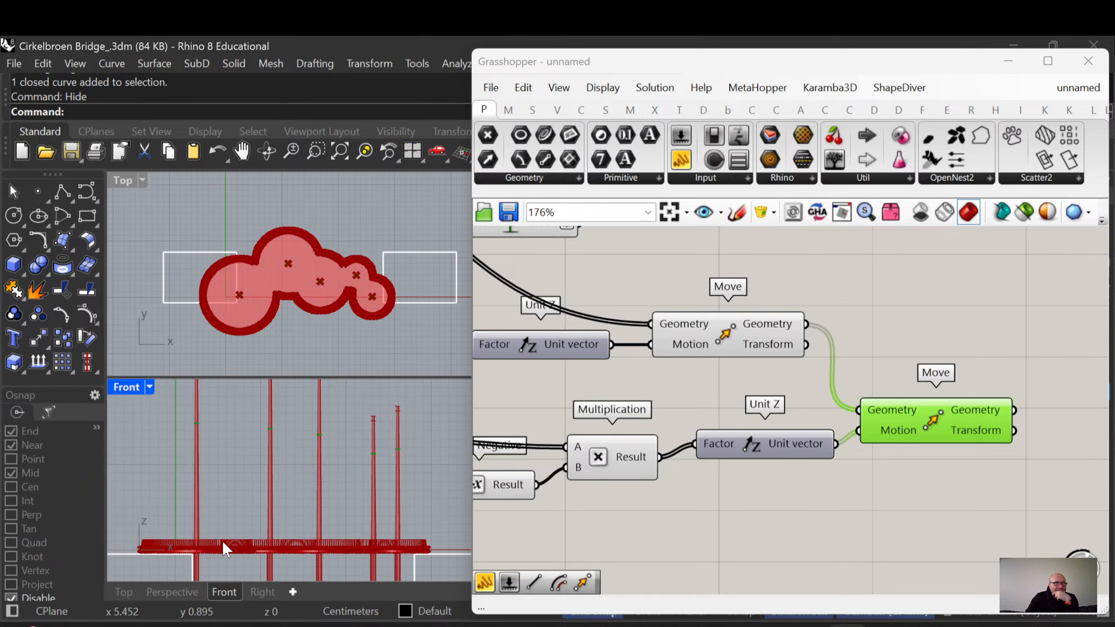
scroll(222, 541, down, 4)
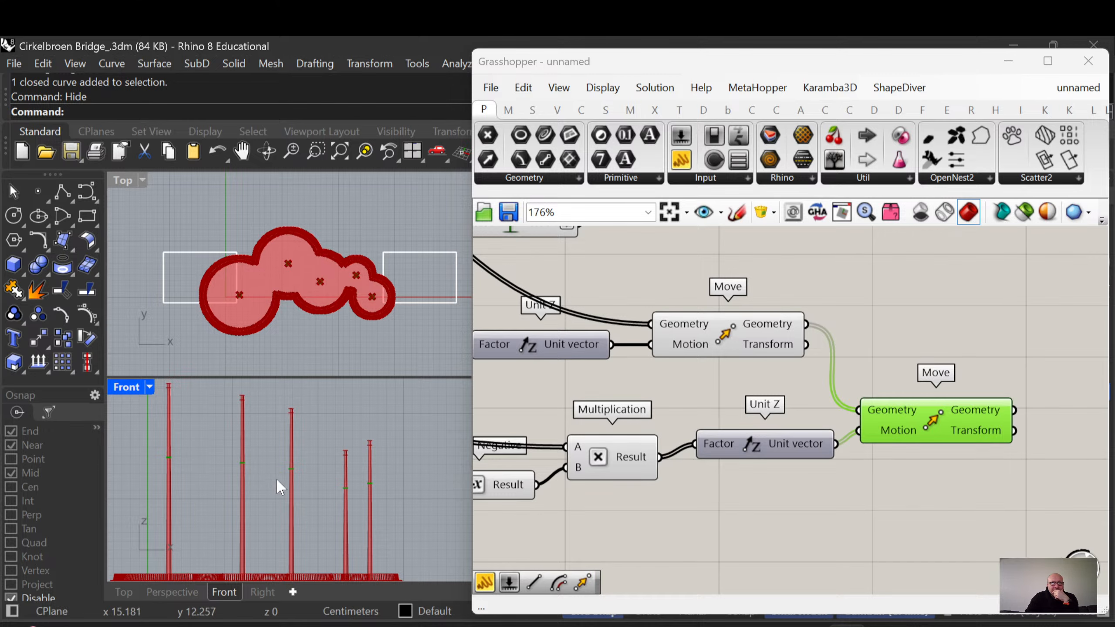
right_drag(807, 526, 832, 499)
scroll(832, 499, down, 3)
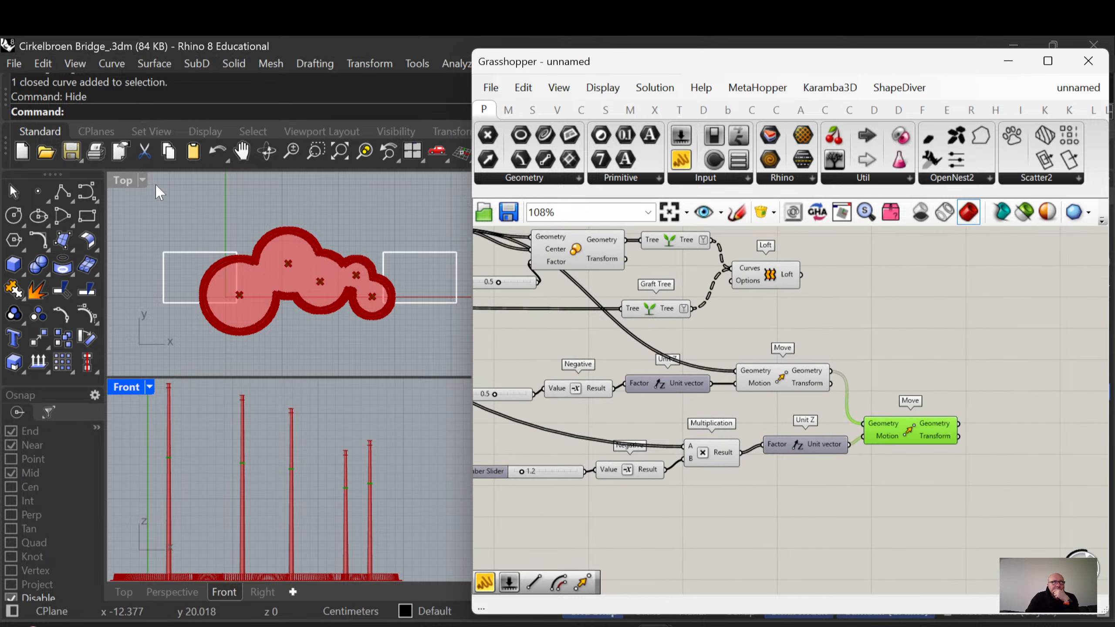
Maximize the Perspective viewport again and frame the whole bridge with its masts
drag(618, 63, 512, 258)
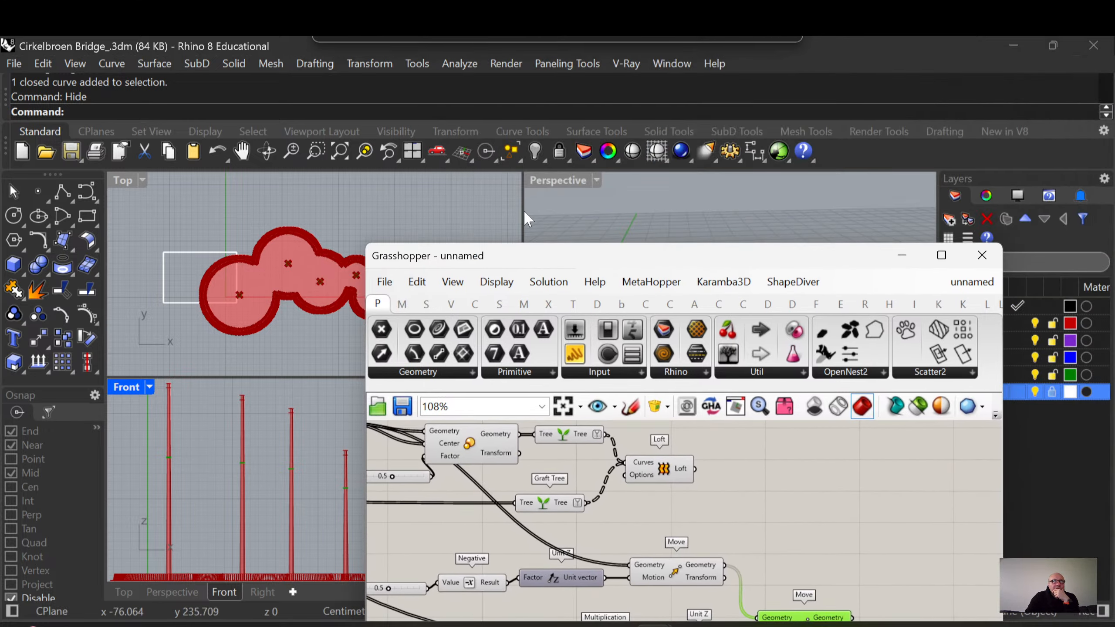
double_click(548, 181)
drag(599, 265, 703, 69)
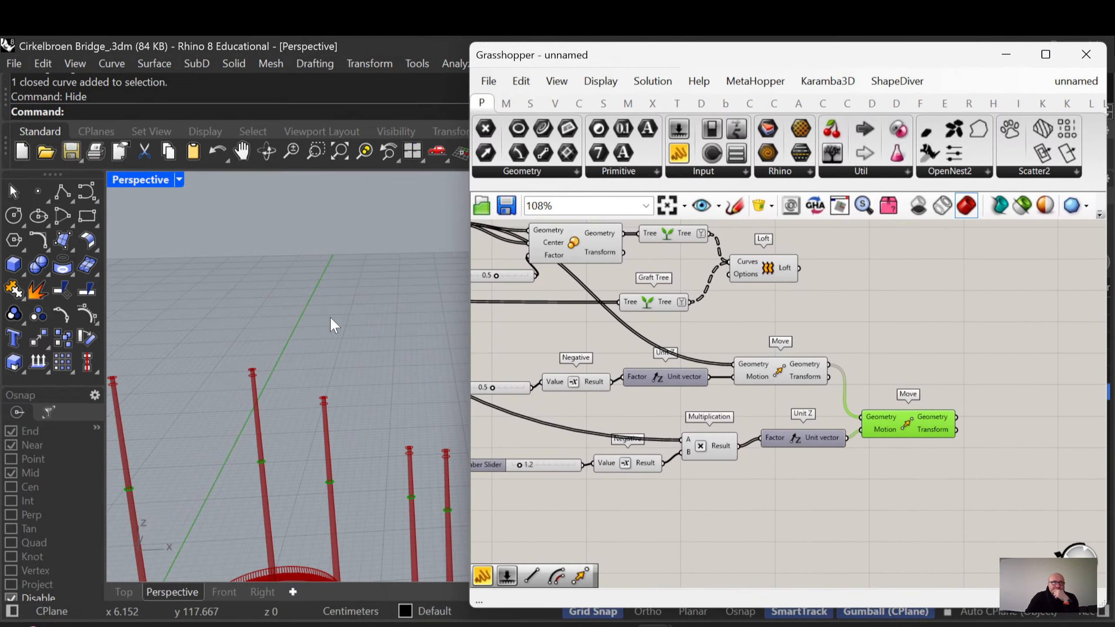
scroll(306, 368, down, 5)
right_drag(337, 397, 353, 395)
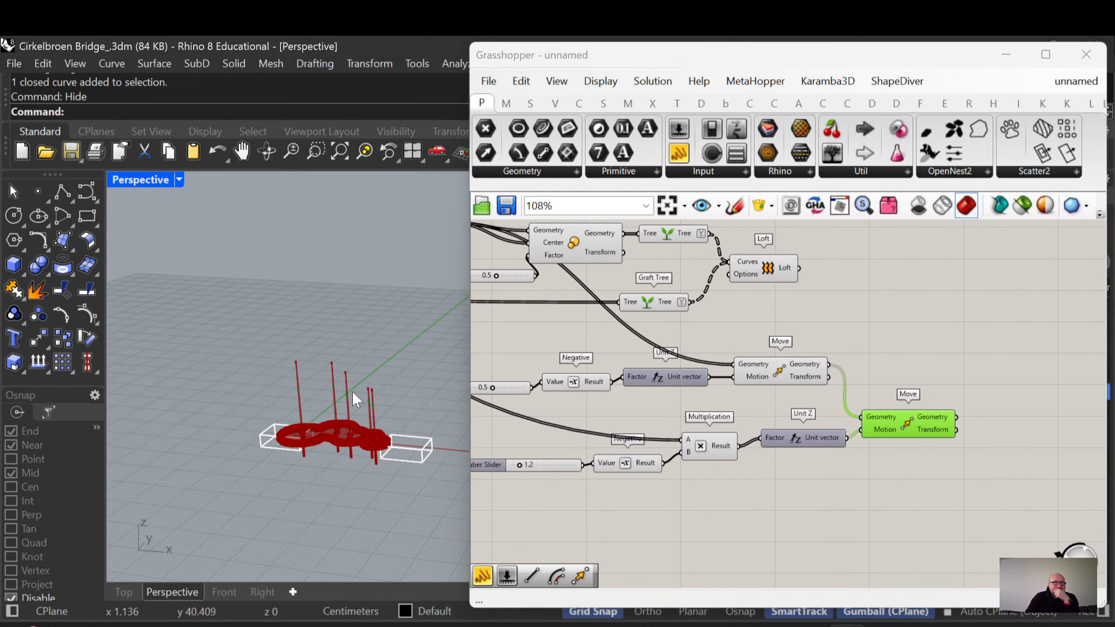
scroll(353, 391, up, 6)
Trace the definition back from the ring Moves to the 0.3-radius mast Circle and examine its circles in the model
right_drag(741, 456, 774, 420)
scroll(927, 418, up, 2)
right_drag(946, 416, 854, 480)
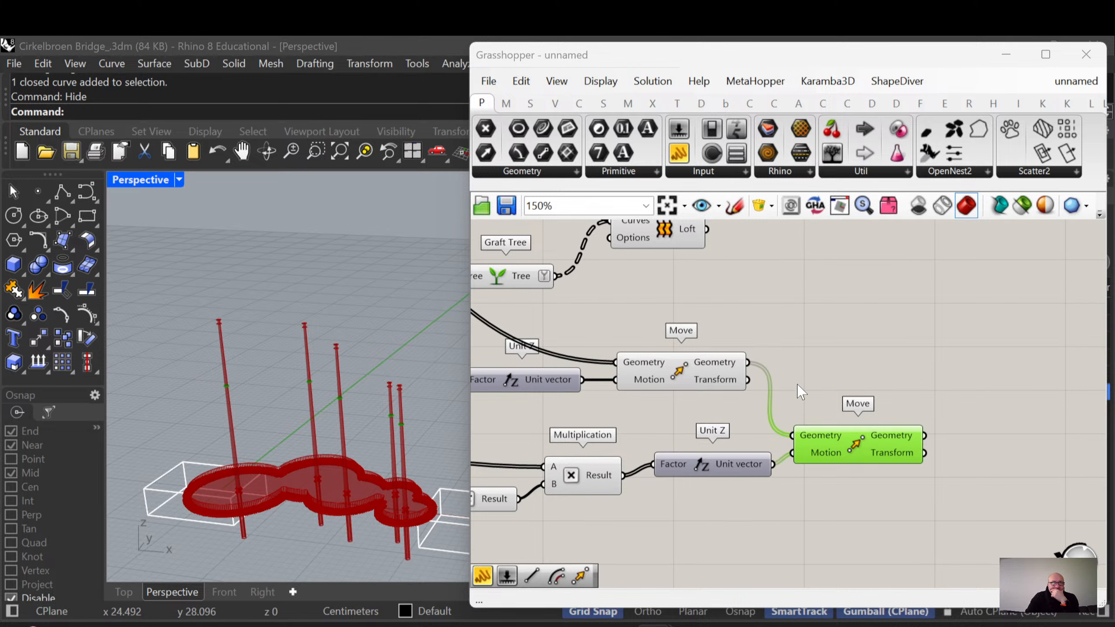
right_drag(850, 385, 883, 389)
scroll(883, 389, down, 2)
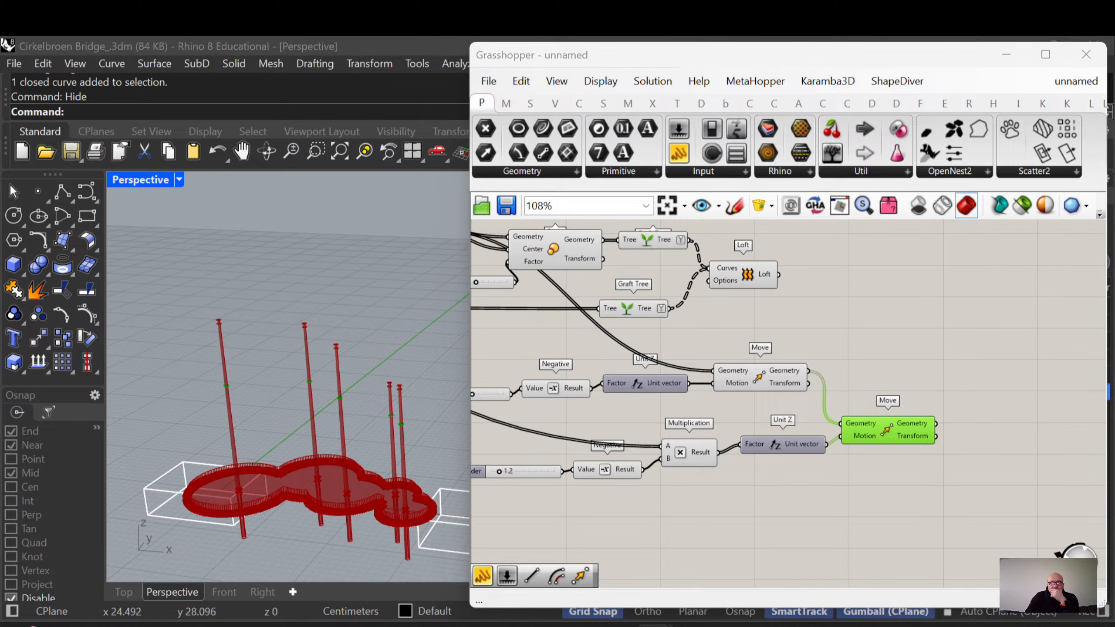
right_drag(819, 487, 866, 494)
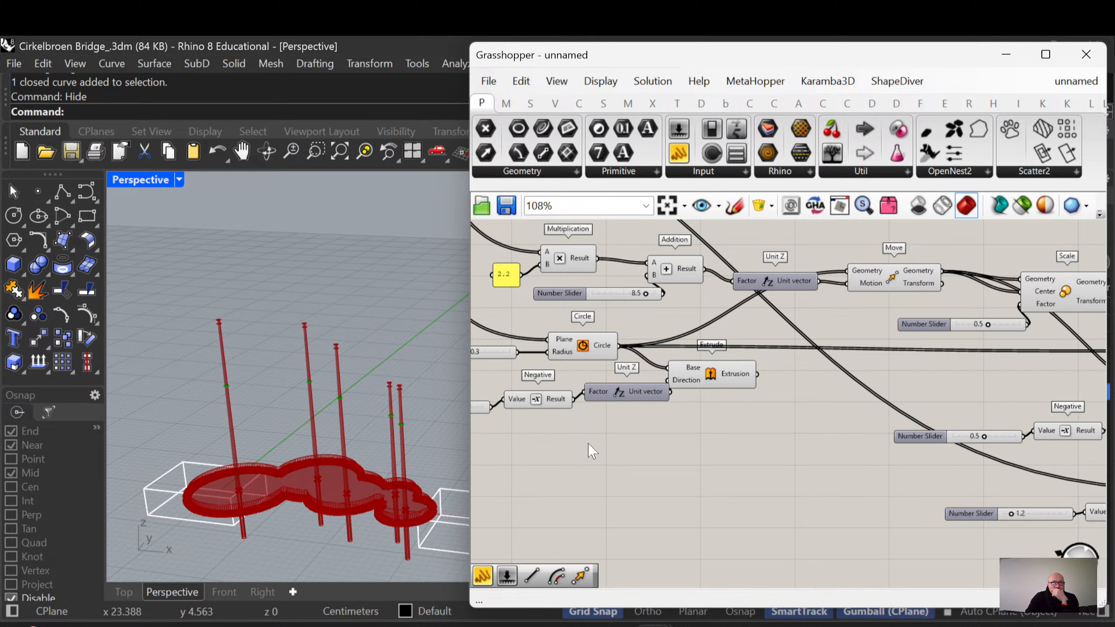
right_drag(674, 429, 797, 440)
click(709, 354)
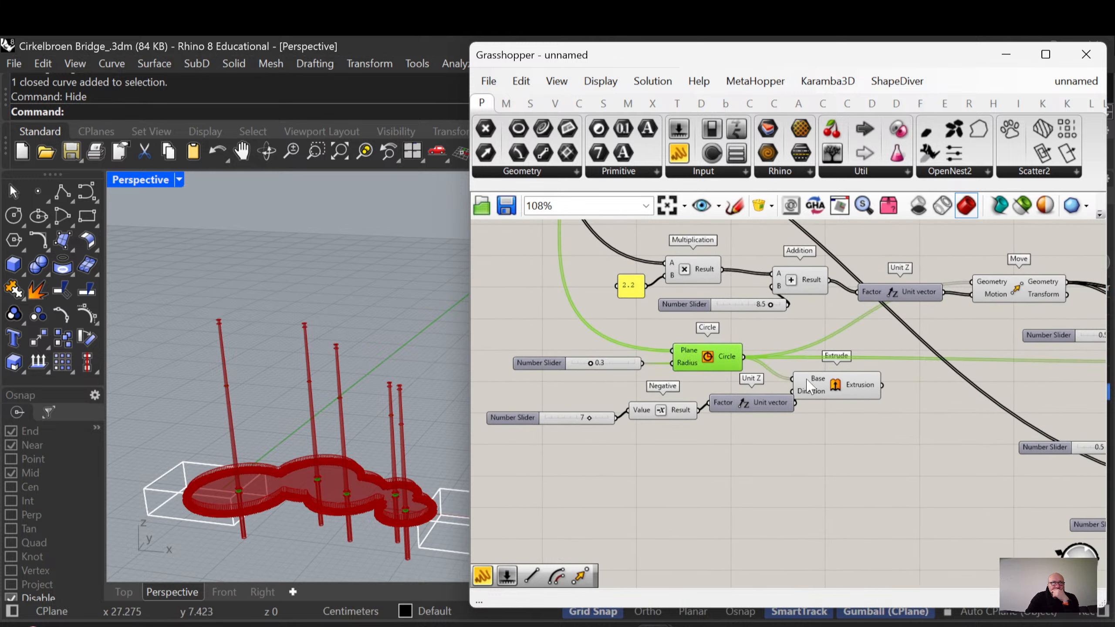
Turn on the preview of the Circle component that feeds the Bridge Bed's Region Union
right_drag(962, 348, 1009, 525)
scroll(813, 434, down, 3)
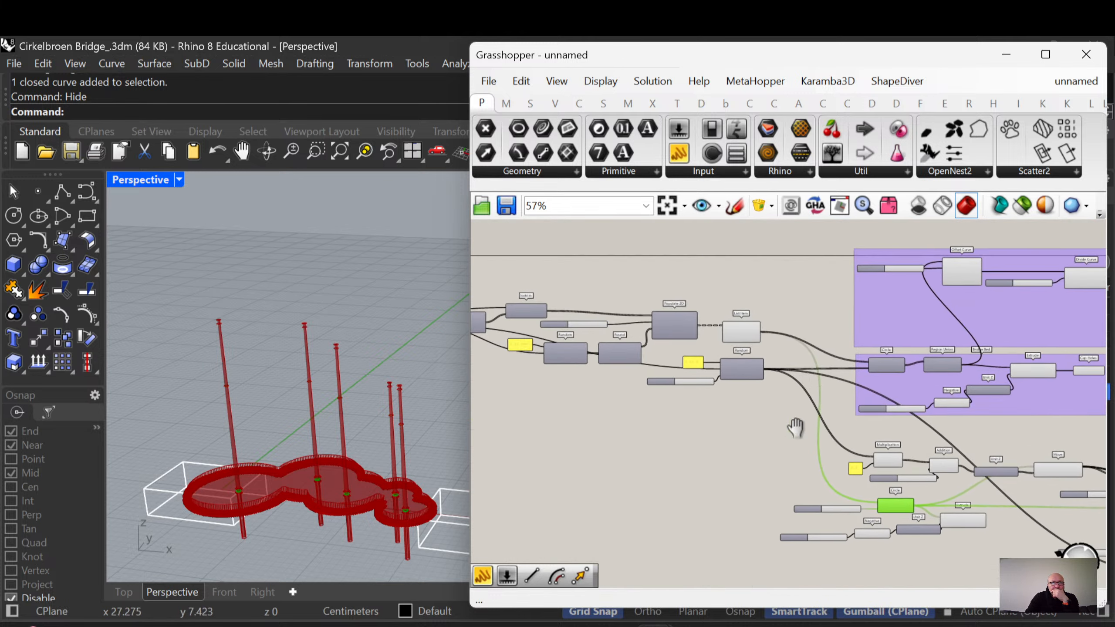
scroll(702, 383, up, 3)
right_drag(702, 383, 770, 449)
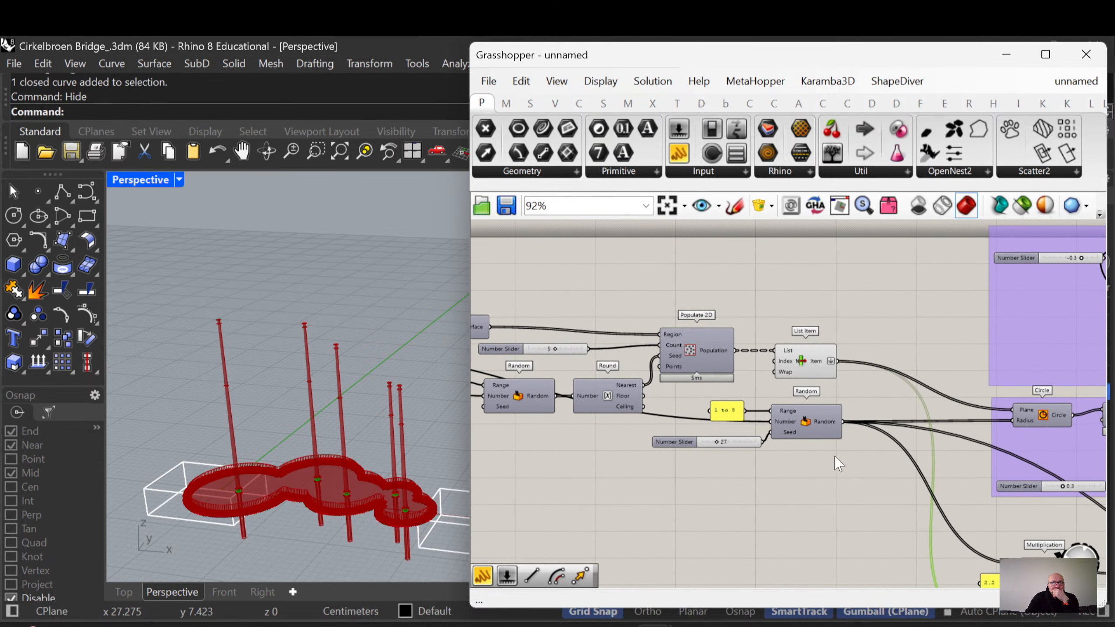
right_drag(837, 459, 715, 412)
right_drag(786, 416, 622, 377)
click(756, 333)
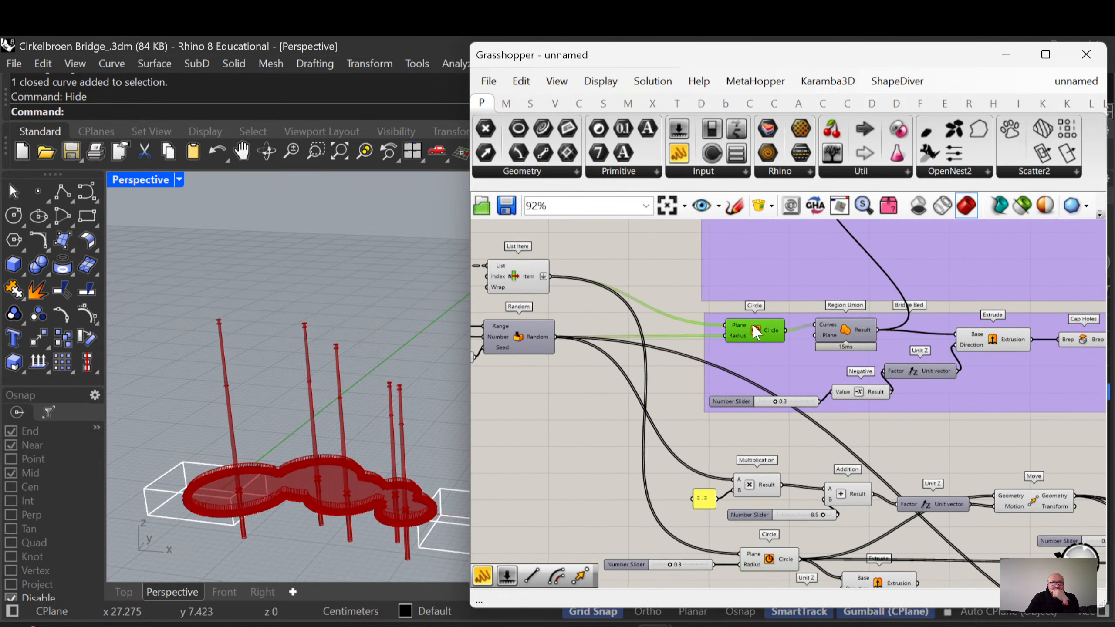
right_click(768, 328)
click(794, 357)
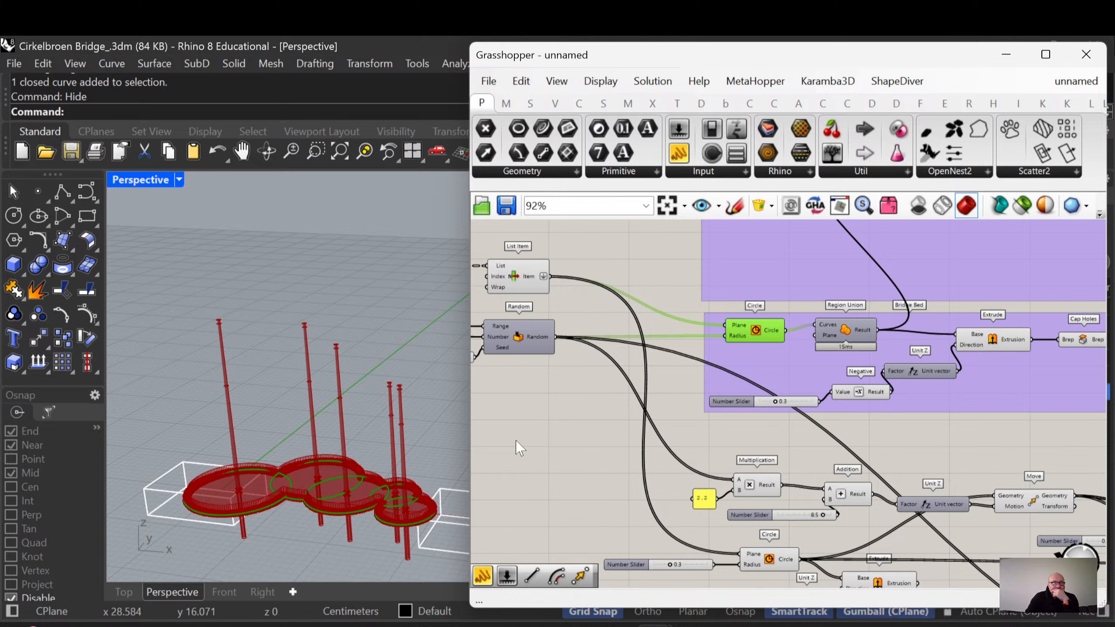
Add a Graft Tree below the Bridge Bed group and wire the deck Circle's output into it
right_drag(688, 387, 640, 406)
scroll(665, 393, up, 3)
right_drag(777, 492, 697, 484)
double_click(853, 495)
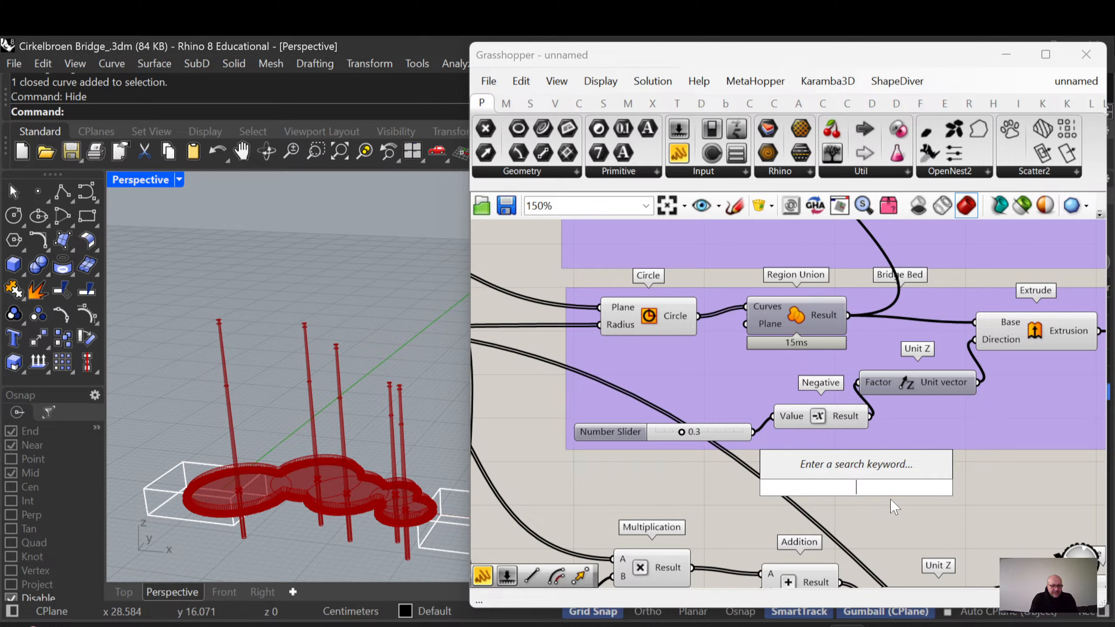
text(graft)
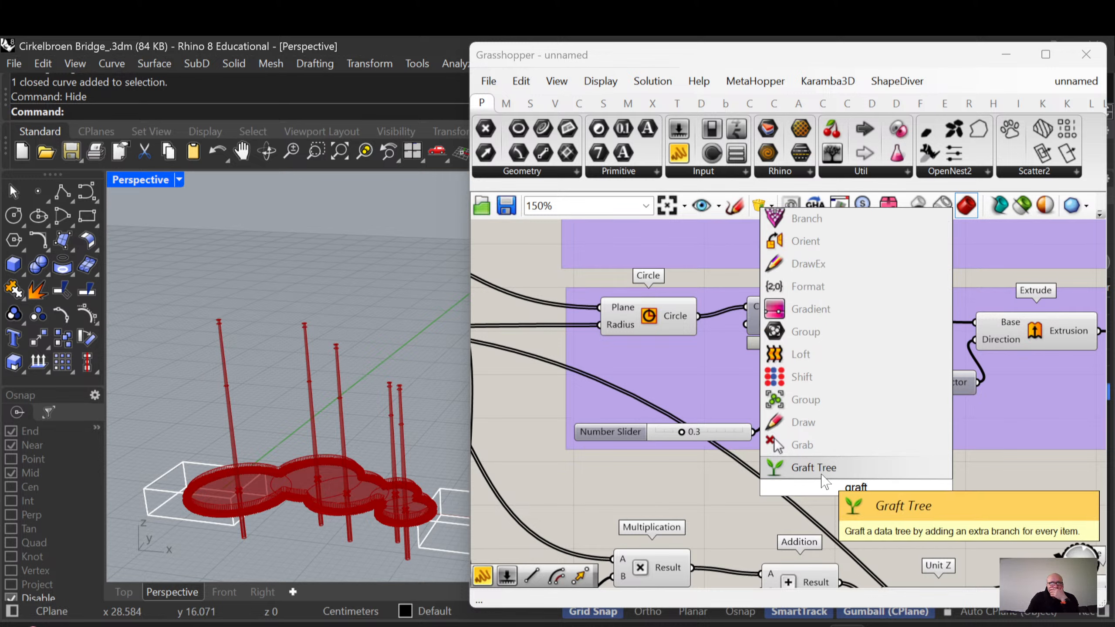
key(Return)
drag(699, 317, 858, 484)
right_drag(292, 490, 297, 519)
scroll(249, 369, up, 3)
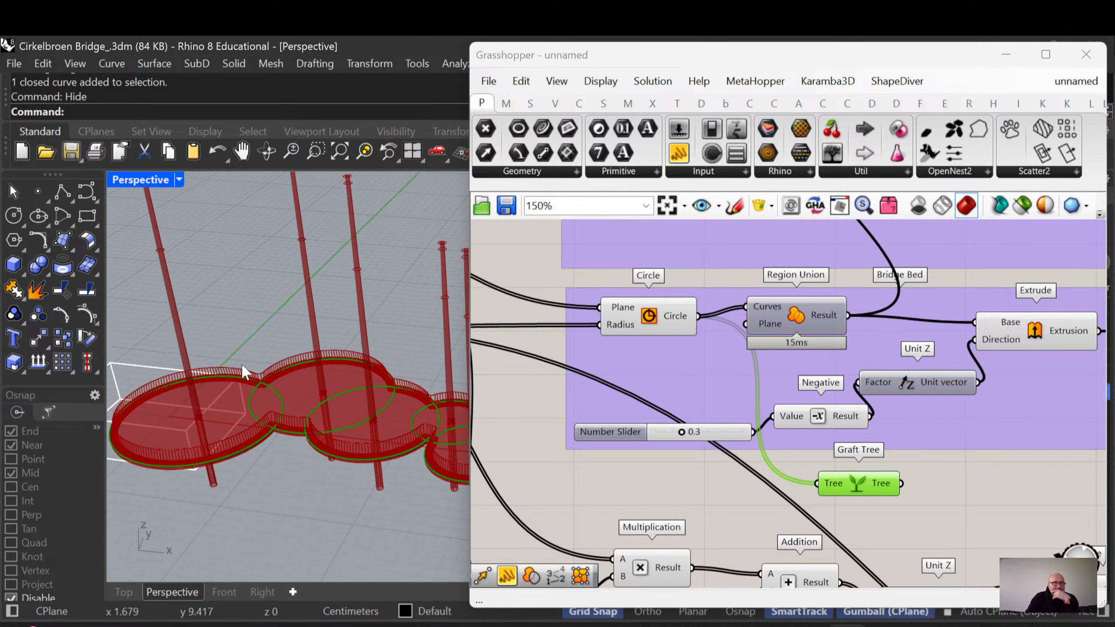
Move the new Graft Tree across the definition to a spot near the ring Move components
scroll(647, 370, down, 3)
scroll(583, 343, down, 2)
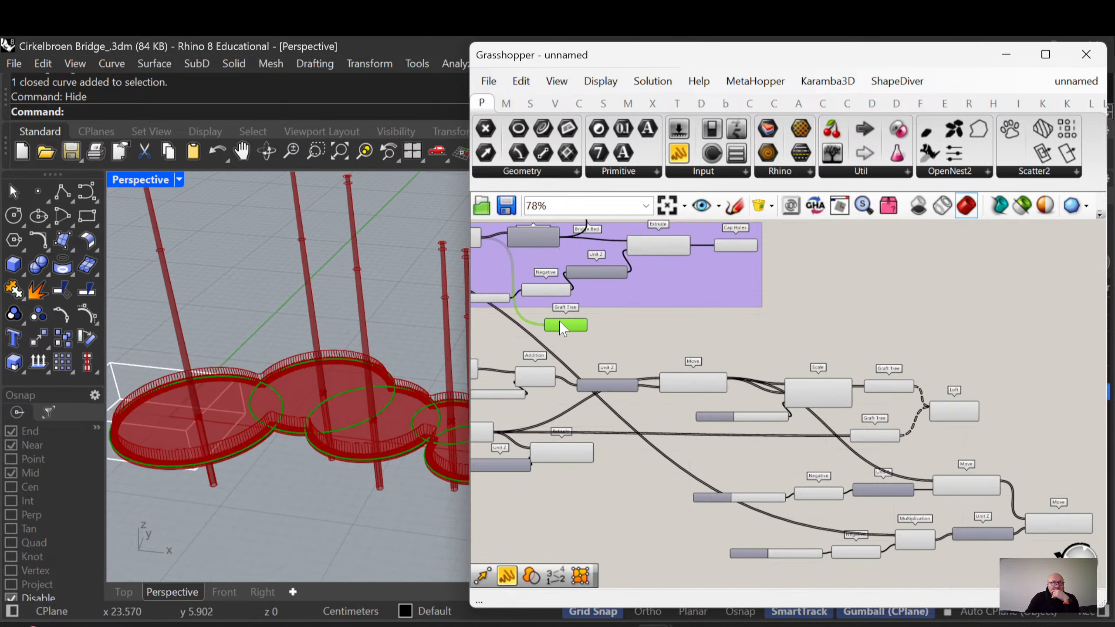
drag(563, 329, 864, 324)
scroll(826, 333, up, 2)
Select the two ring Moves in turn to check which one's circles sit near the mast tops
click(866, 459)
scroll(707, 327, down, 1)
right_drag(724, 373, 754, 416)
scroll(754, 416, up, 2)
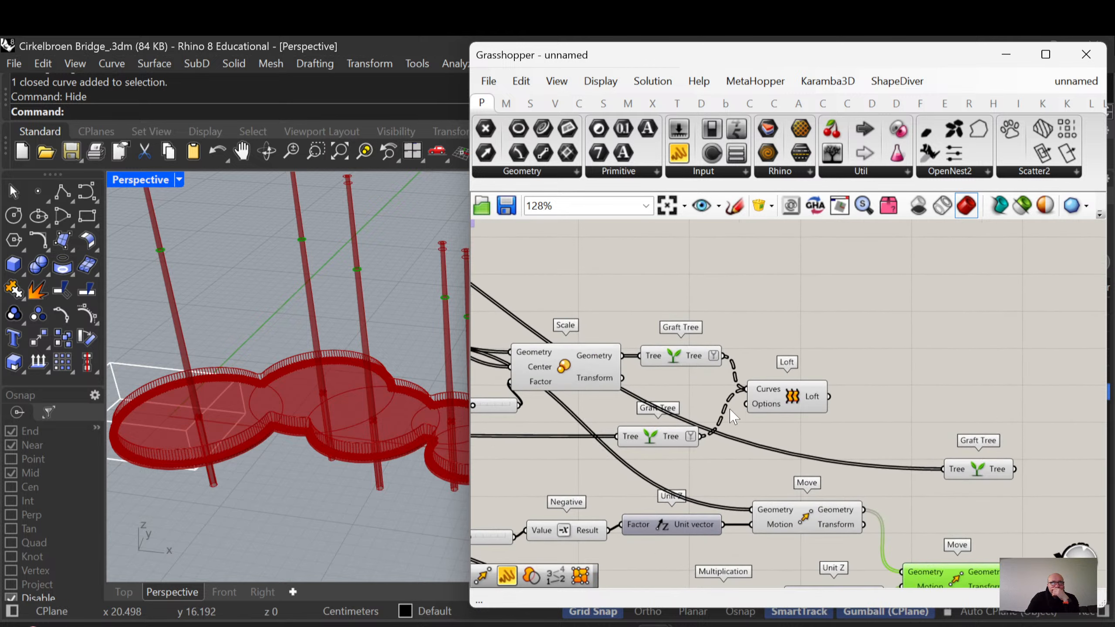
click(786, 517)
scroll(337, 190, up, 3)
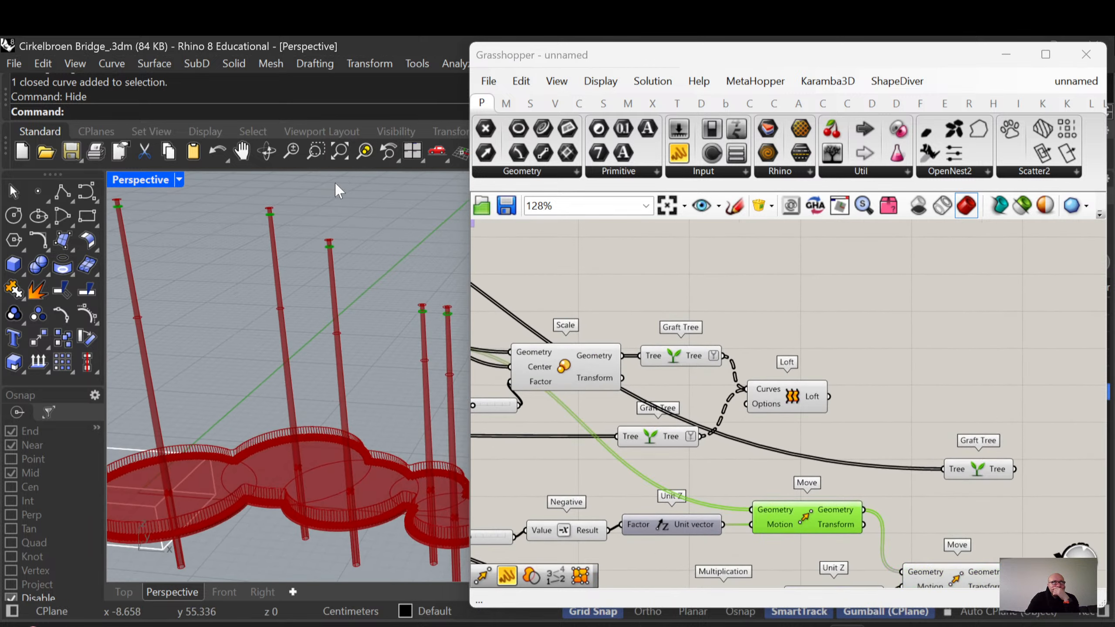
scroll(338, 259, up, 2)
right_drag(742, 401, 515, 256)
Add a Loft component beside the two new Graft Trees
double_click(825, 347)
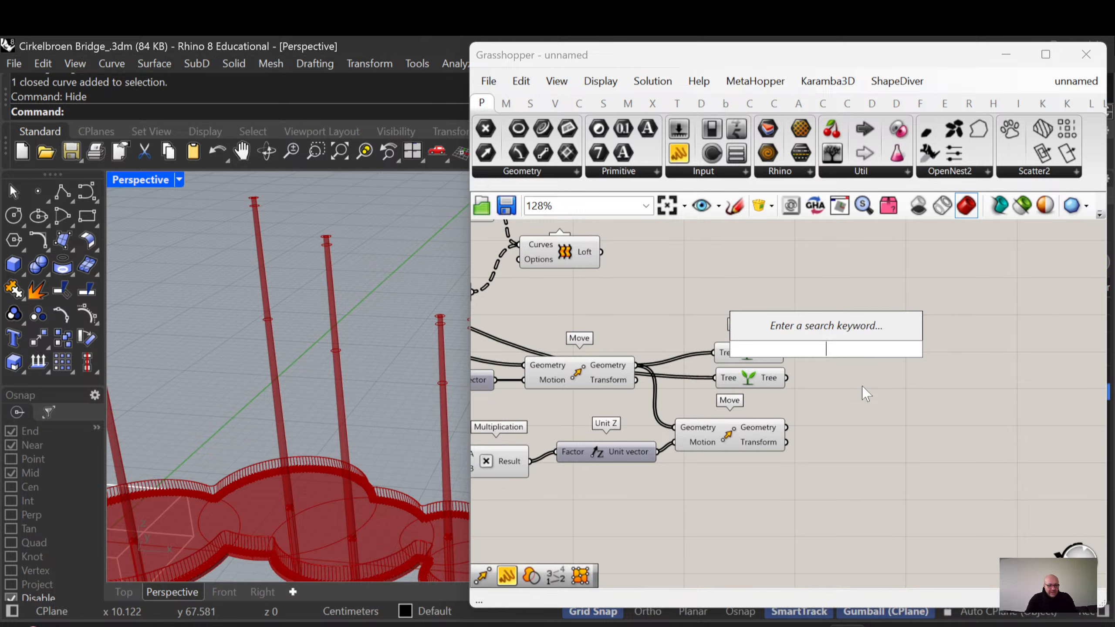
text(loft)
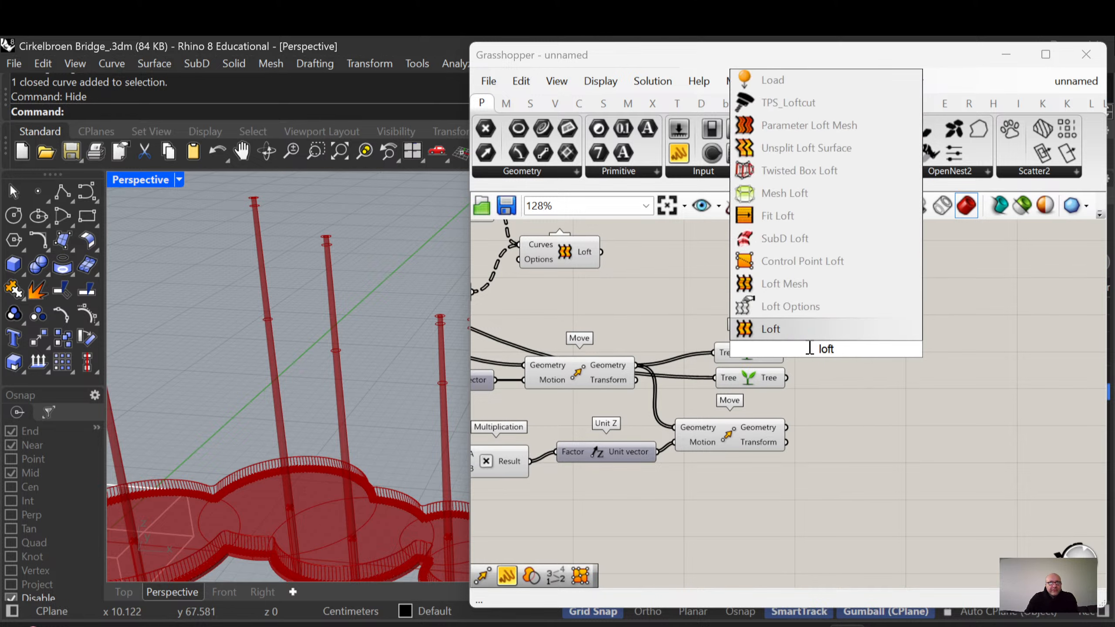
click(807, 334)
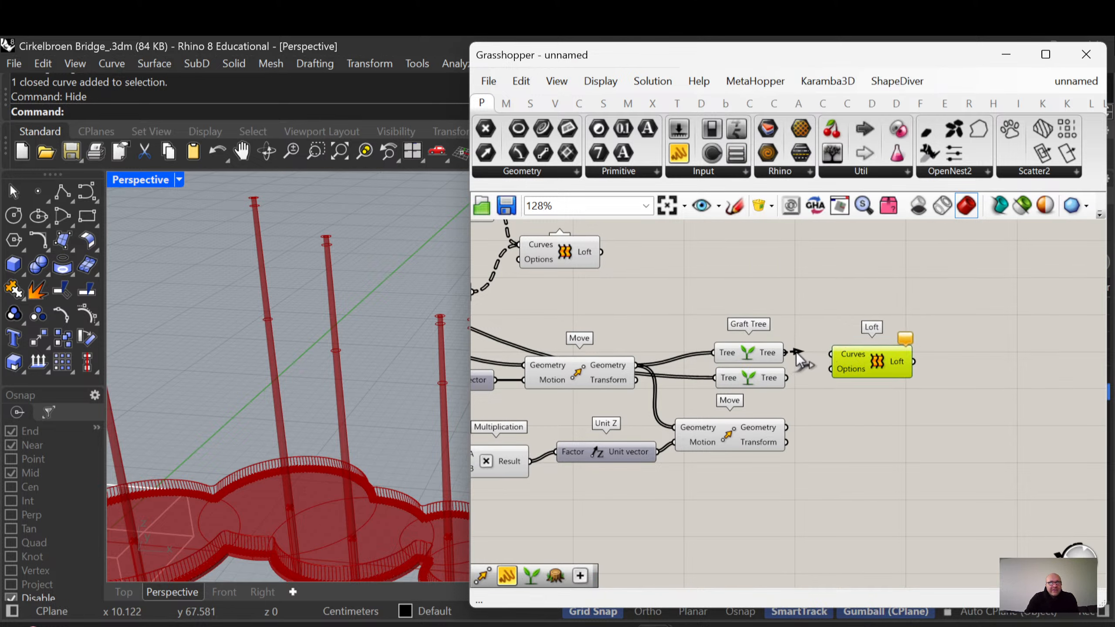
Wire both Graft Trees into the new Loft's Curves input and inspect the cones between the deck circles and mast-top rings
drag(796, 353, 845, 358)
shift+drag(787, 378, 833, 355)
drag(878, 362, 931, 355)
right_drag(223, 371, 237, 469)
scroll(305, 415, down, 5)
scroll(241, 412, up, 5)
scroll(233, 414, down, 4)
scroll(264, 462, down, 4)
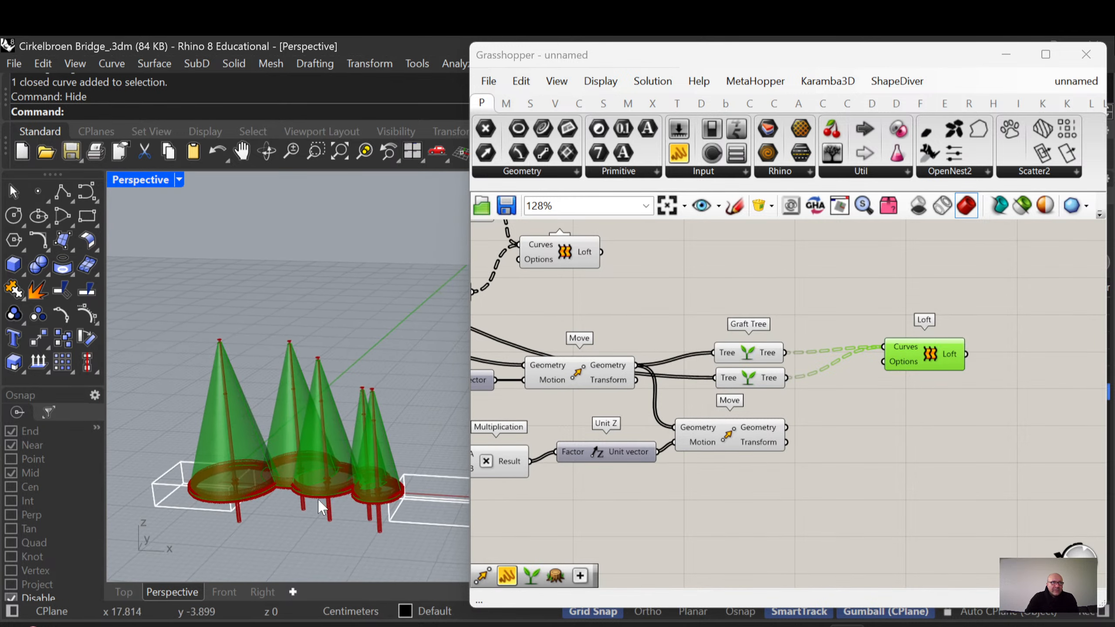
right_drag(821, 447, 580, 488)
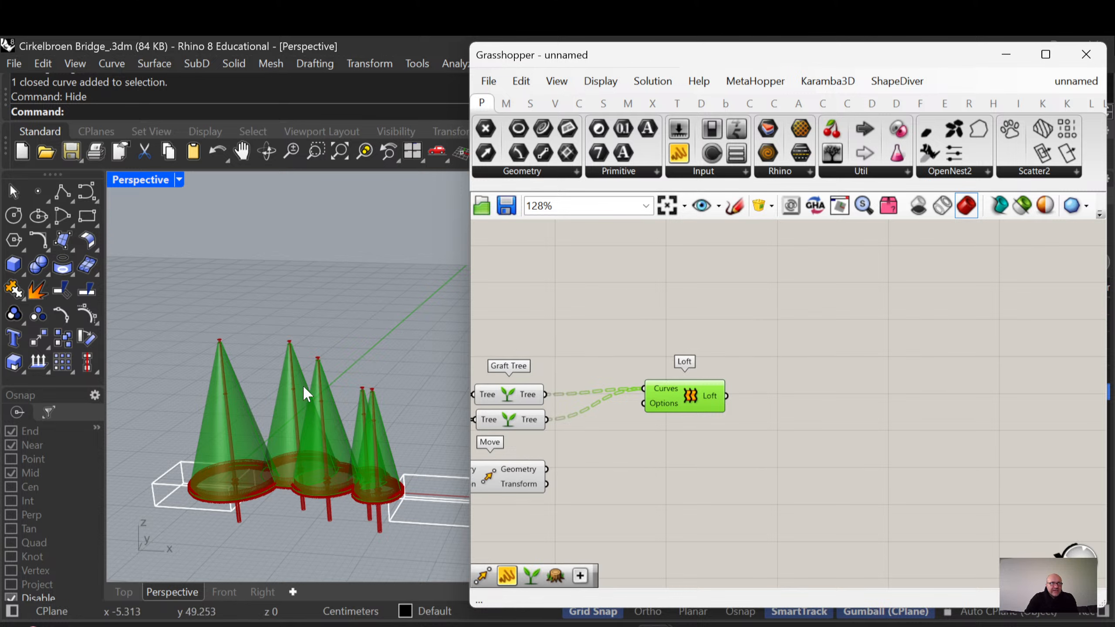
Examine the circles output by the second Move component on the cones in the Rhino viewport
right_drag(697, 482, 882, 436)
scroll(826, 462, down, 2)
right_drag(825, 463, 803, 481)
scroll(804, 481, up, 2)
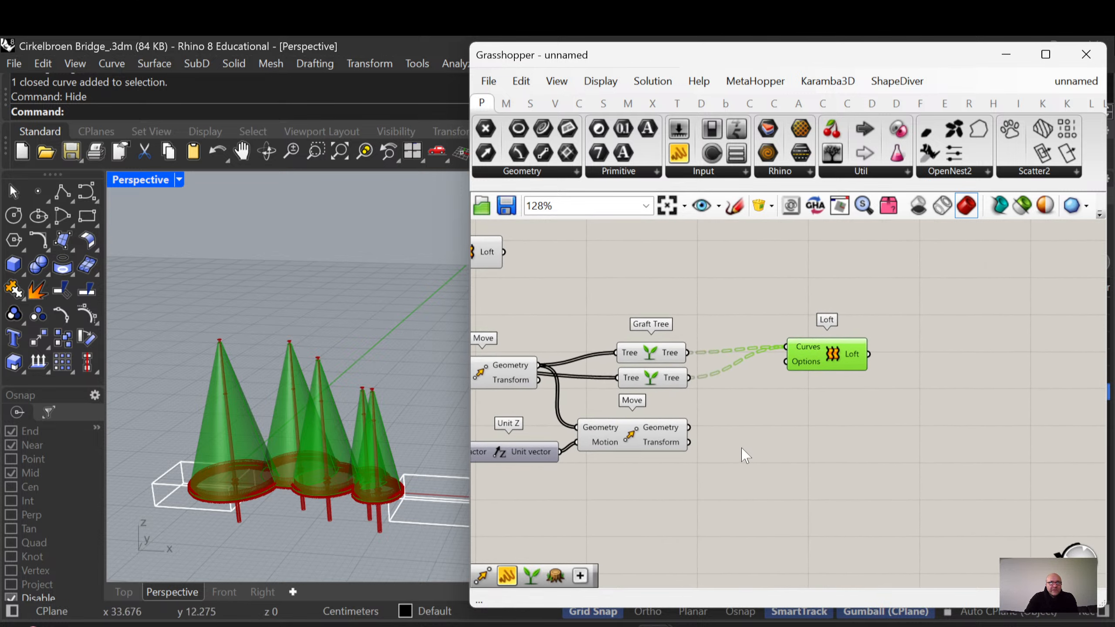
right_drag(742, 445, 894, 419)
click(796, 429)
drag(795, 428, 796, 425)
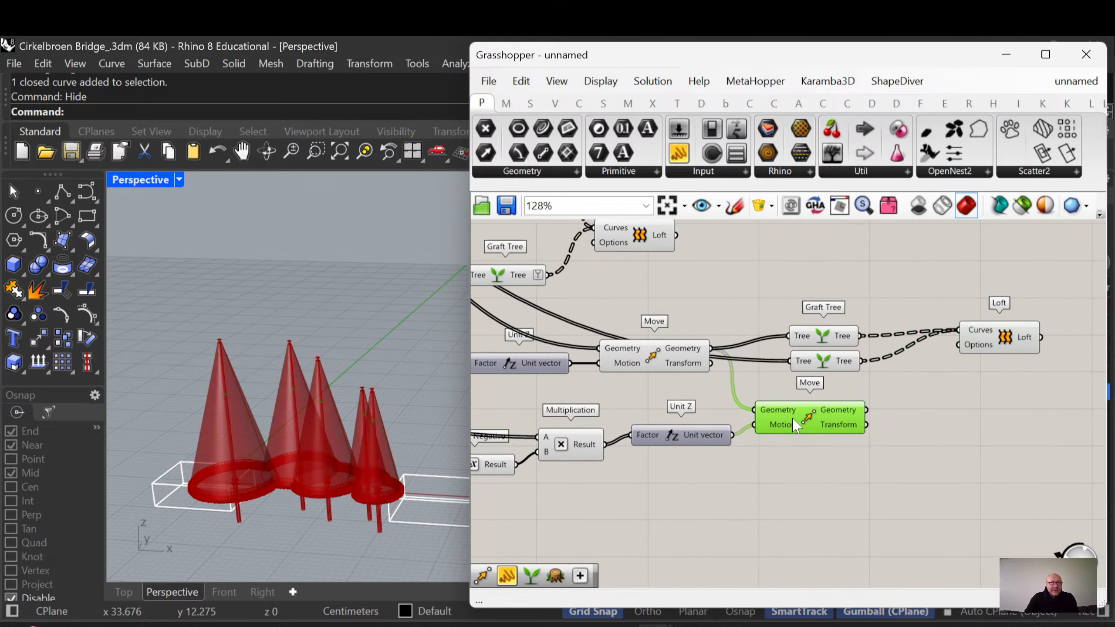
scroll(321, 396, up, 4)
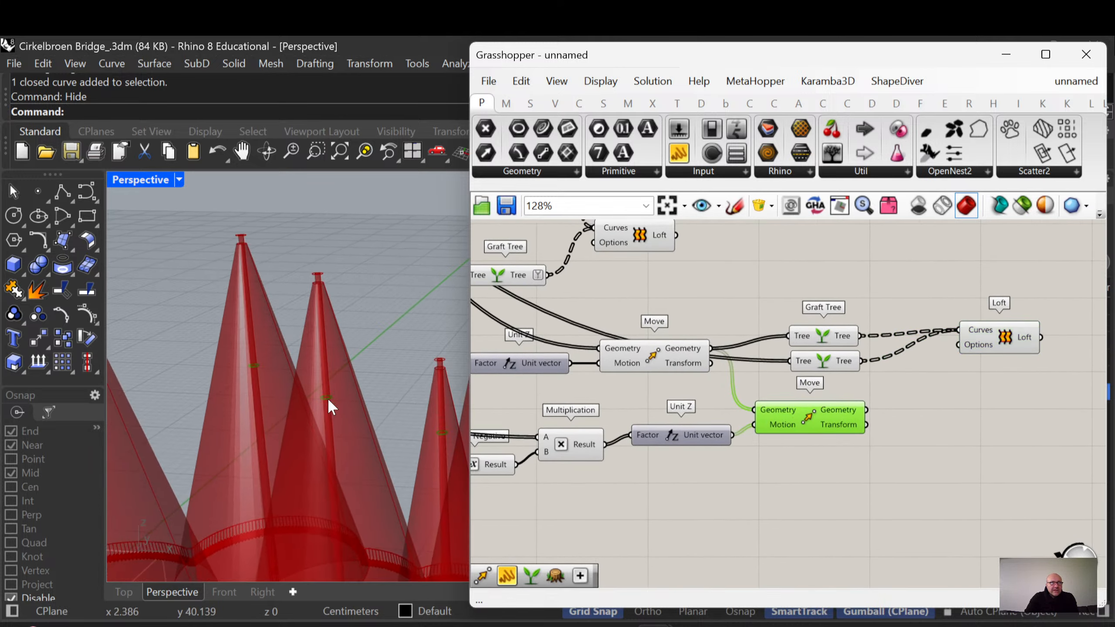
right_drag(795, 459, 639, 457)
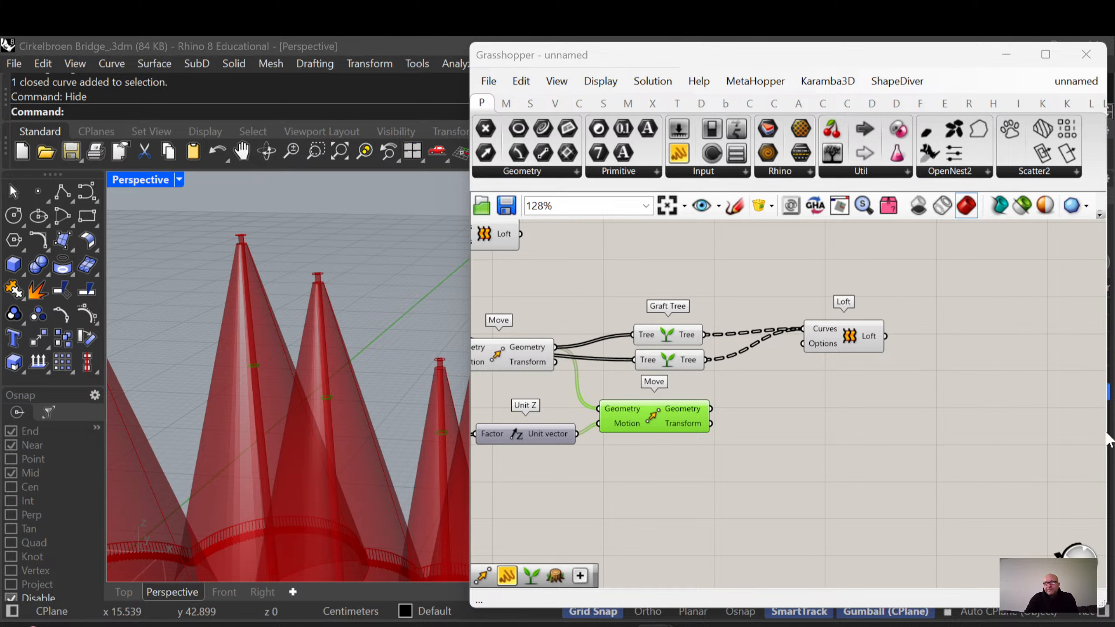
right_drag(874, 374, 827, 398)
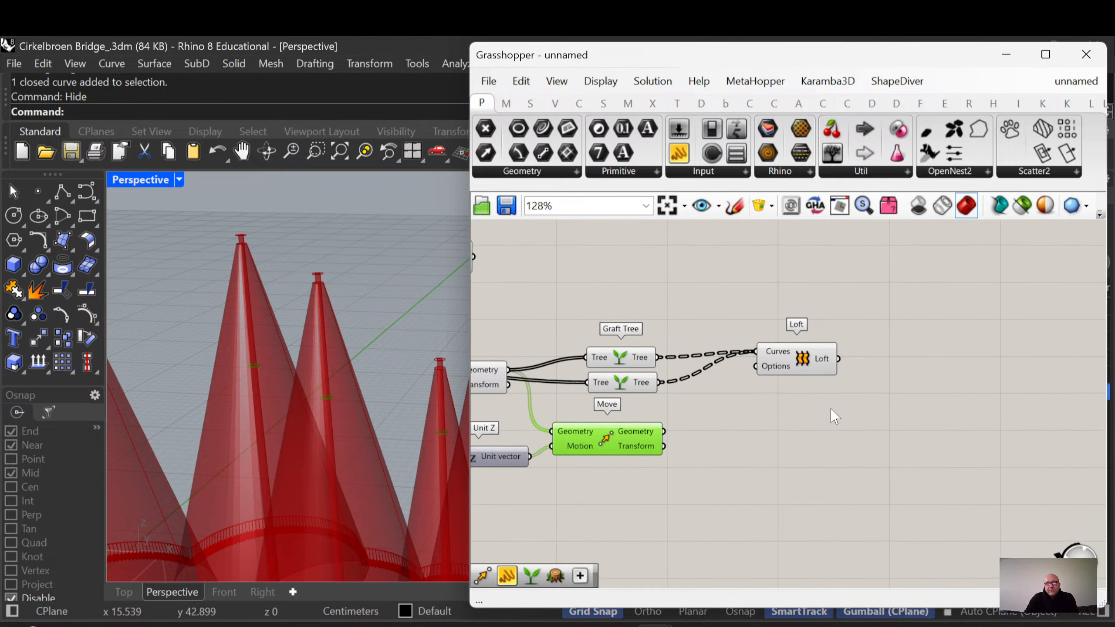
Add the Project component for projecting curves onto a Brep beyond the second Move component, leaving room before it
double_click(817, 437)
text(project)
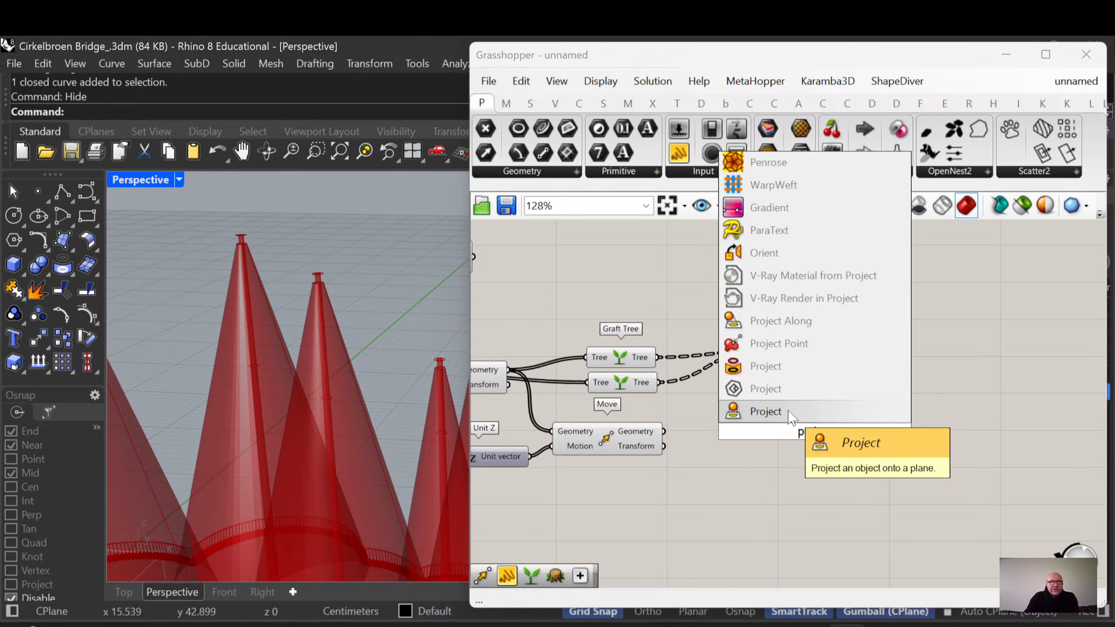
click(767, 367)
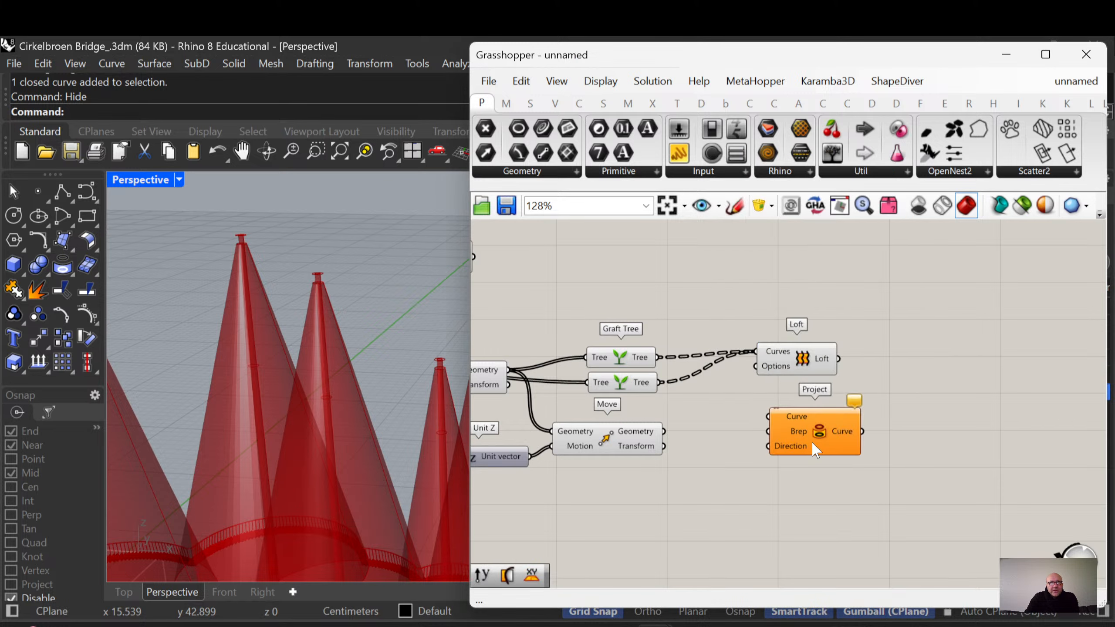
scroll(815, 451, up, 2)
drag(839, 434, 872, 431)
right_drag(730, 433, 825, 434)
scroll(760, 443, down, 3)
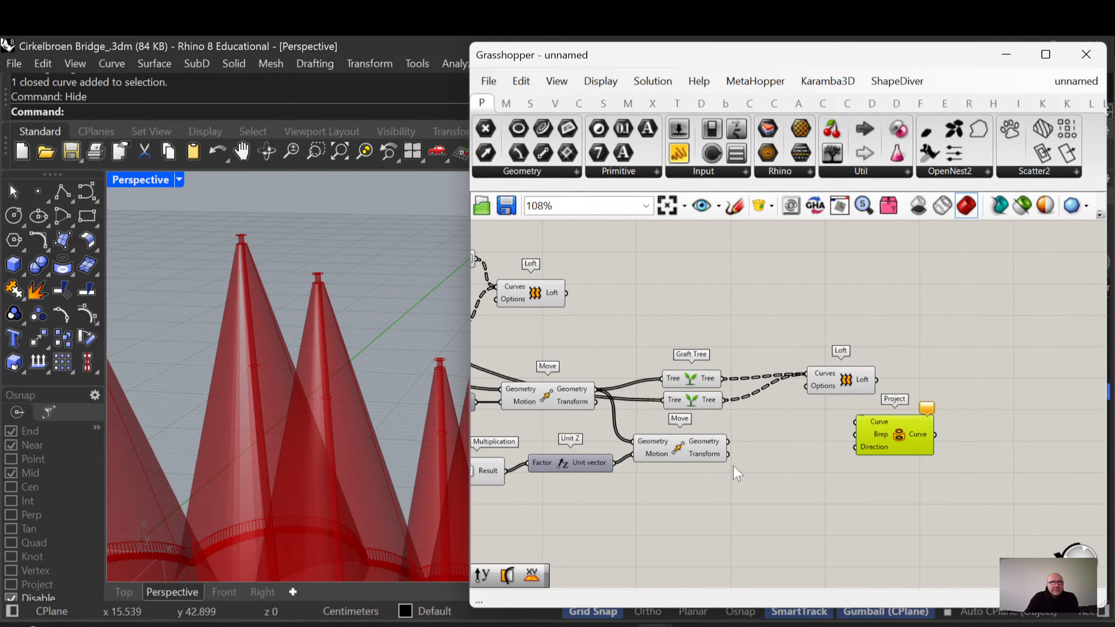
Connect the second Move's Geometry output to Project's Curve input and the cone Loft to its Brep input
click(702, 456)
drag(704, 443, 928, 439)
right_drag(896, 400, 692, 417)
scroll(692, 418, up, 3)
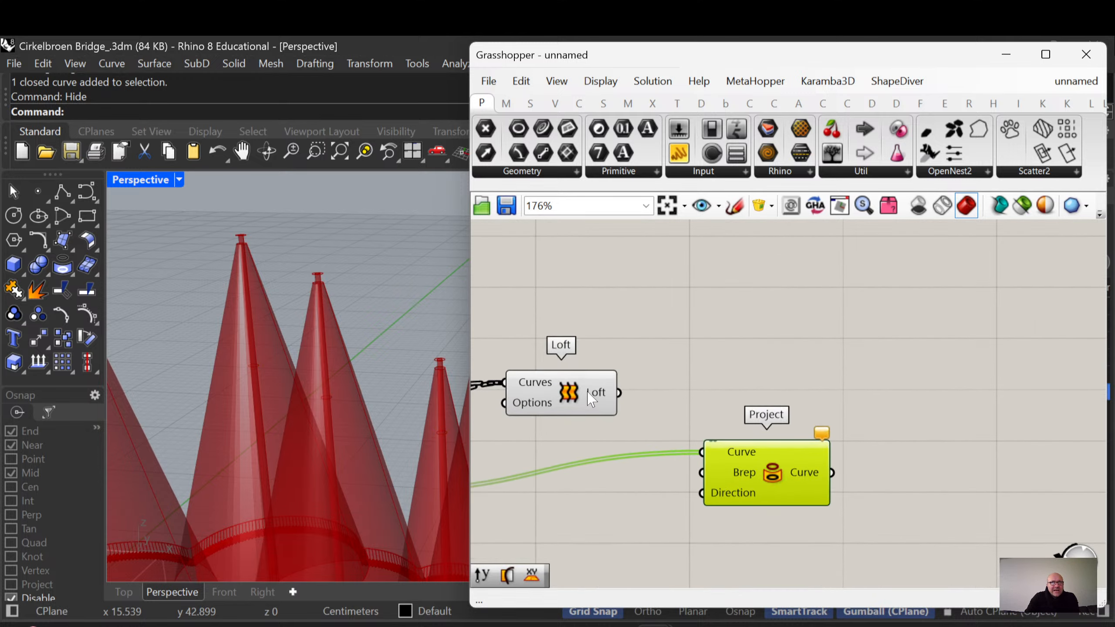
drag(587, 393, 592, 390)
right_drag(606, 419, 566, 419)
drag(610, 371, 754, 455)
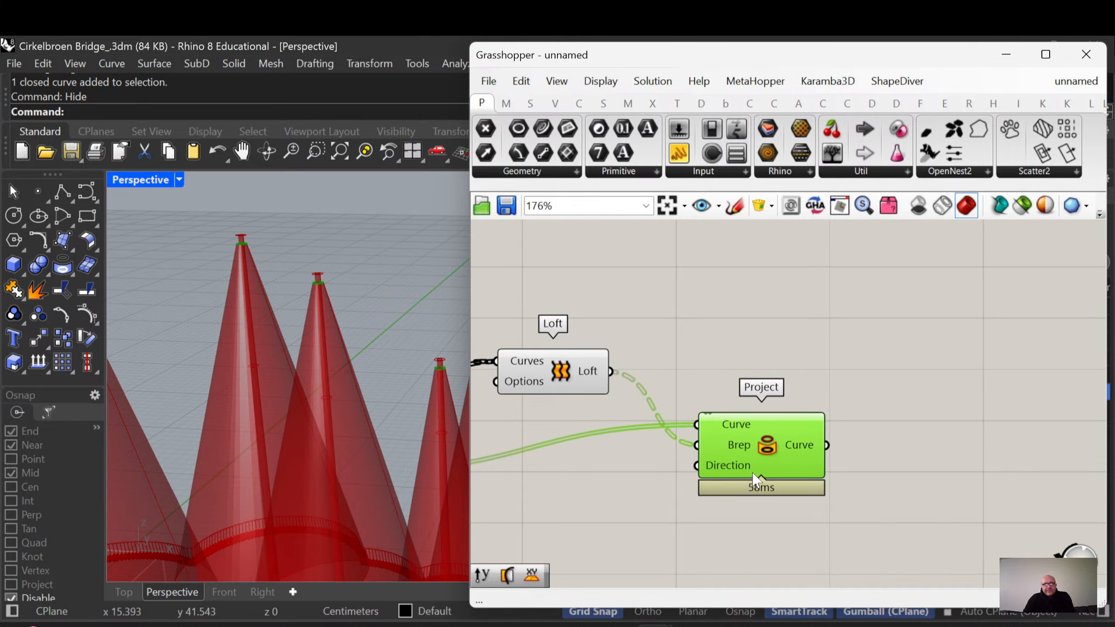
Insert a Graft Tree between the second Move's Geometry output and Project's Curve input, replacing the direct wire
right_drag(647, 473, 899, 470)
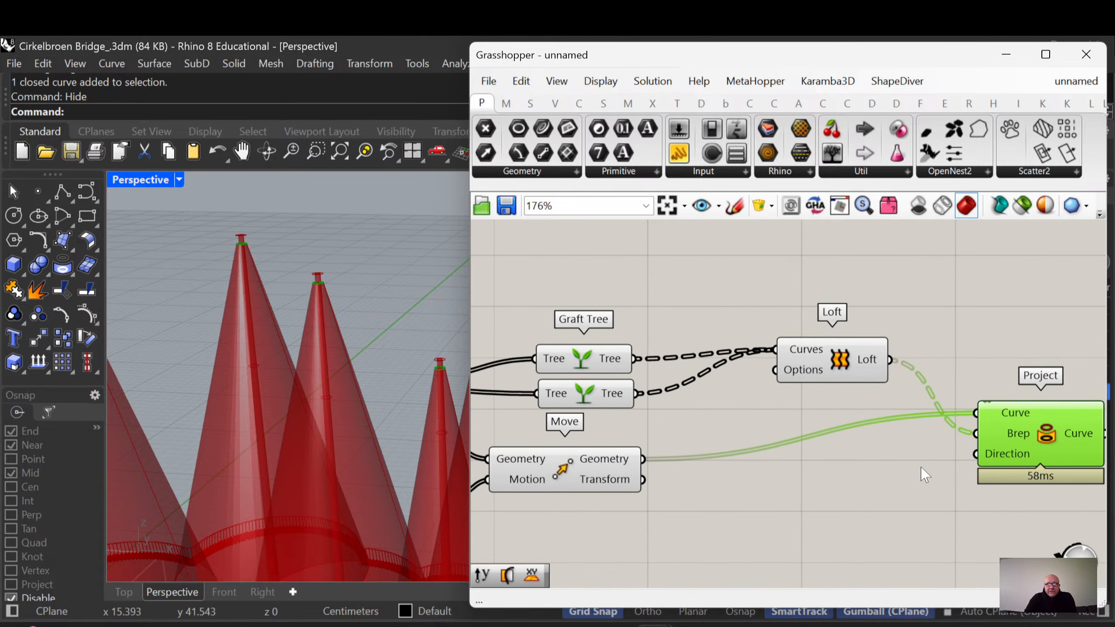
right_drag(749, 520, 767, 501)
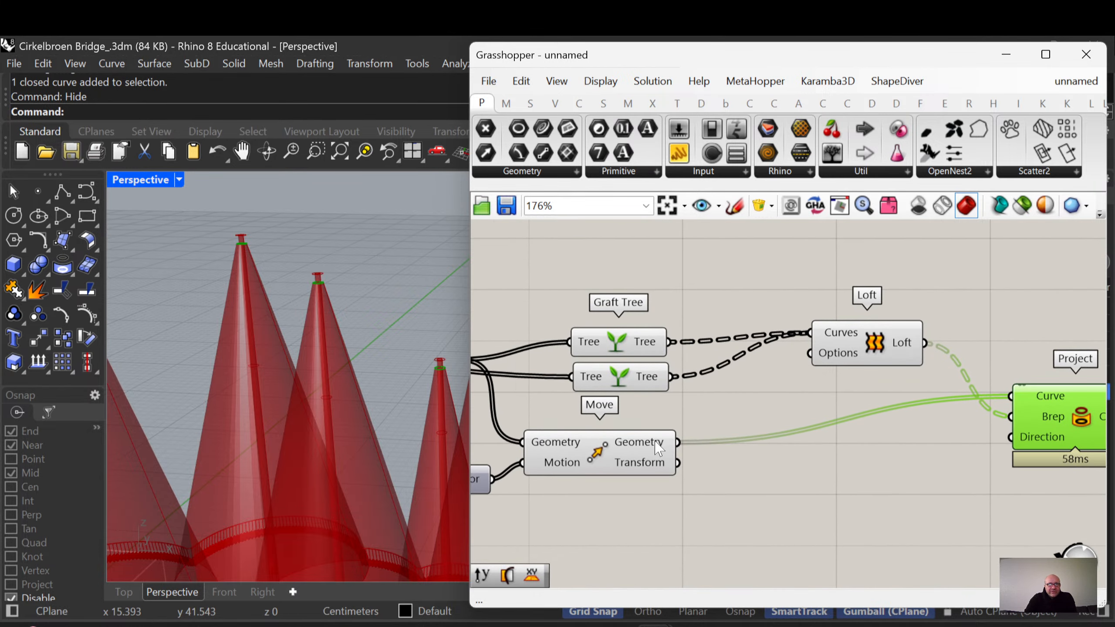
double_click(739, 467)
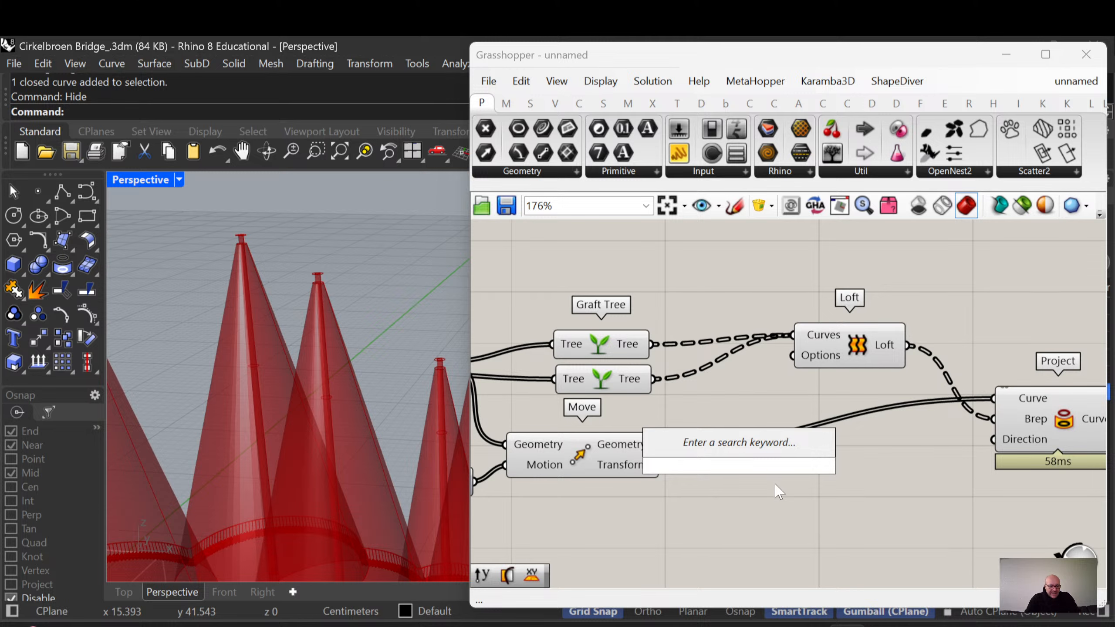
text(graft)
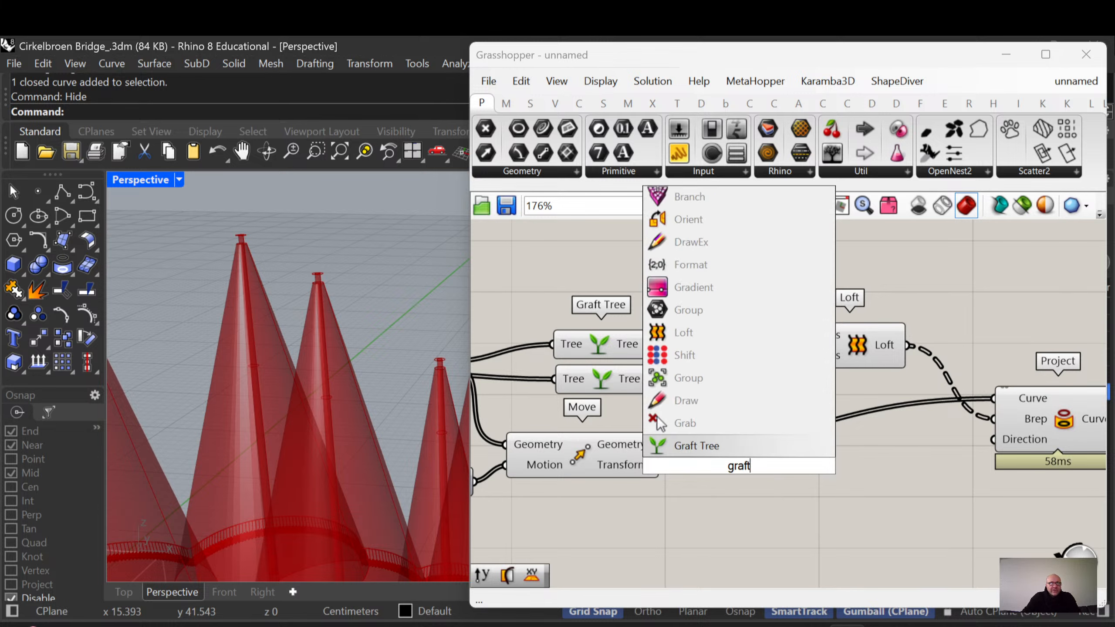
click(731, 445)
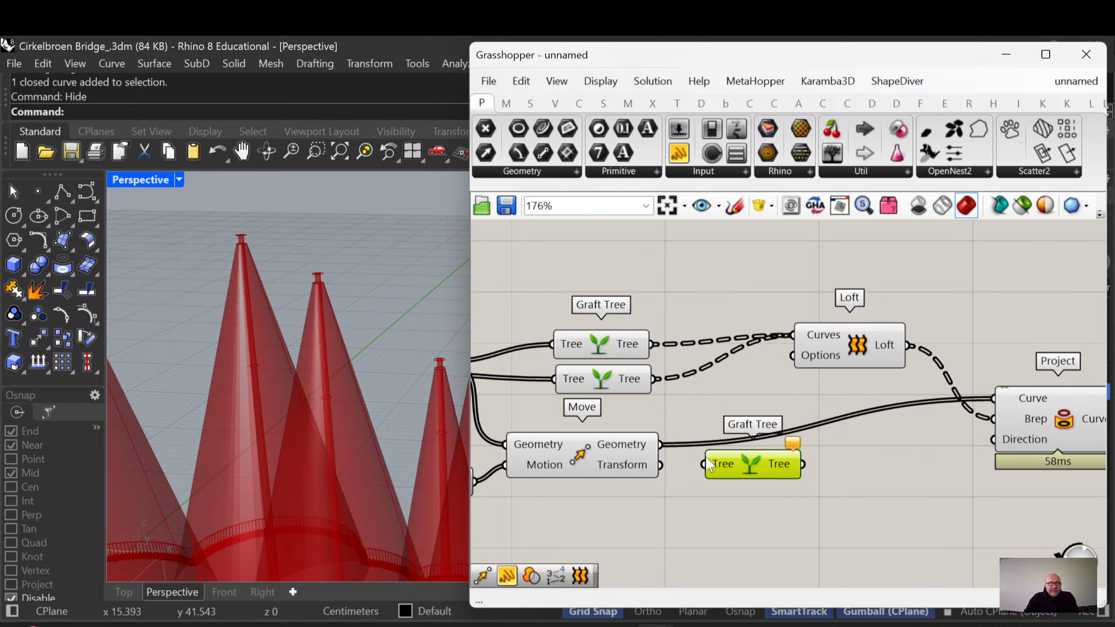
drag(660, 445, 751, 453)
right_drag(801, 459, 739, 460)
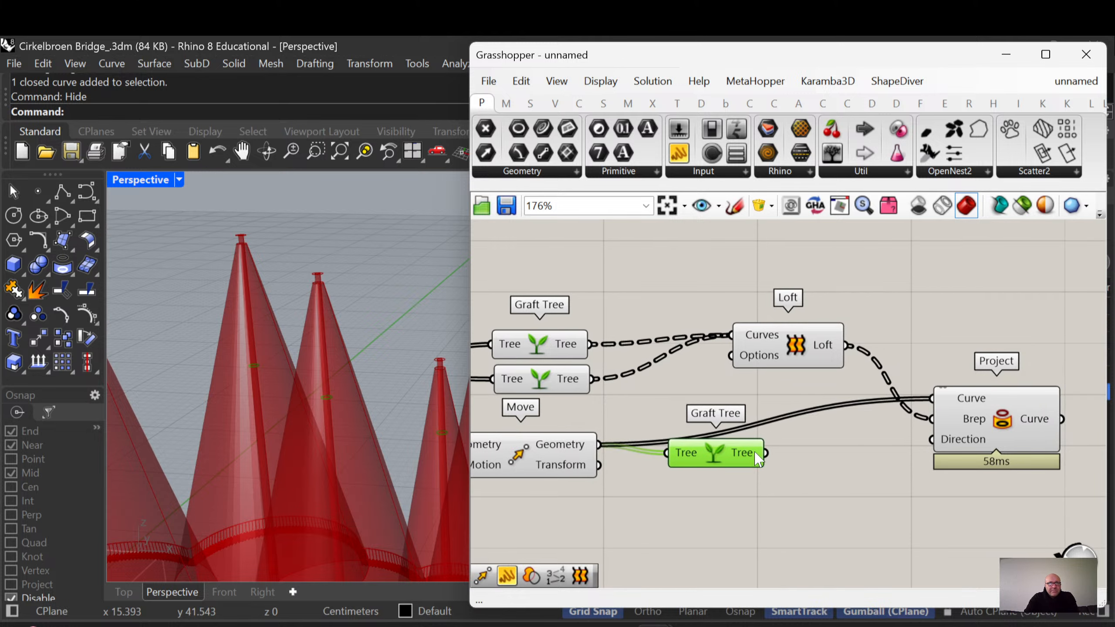
drag(766, 453, 935, 404)
drag(1002, 419, 989, 420)
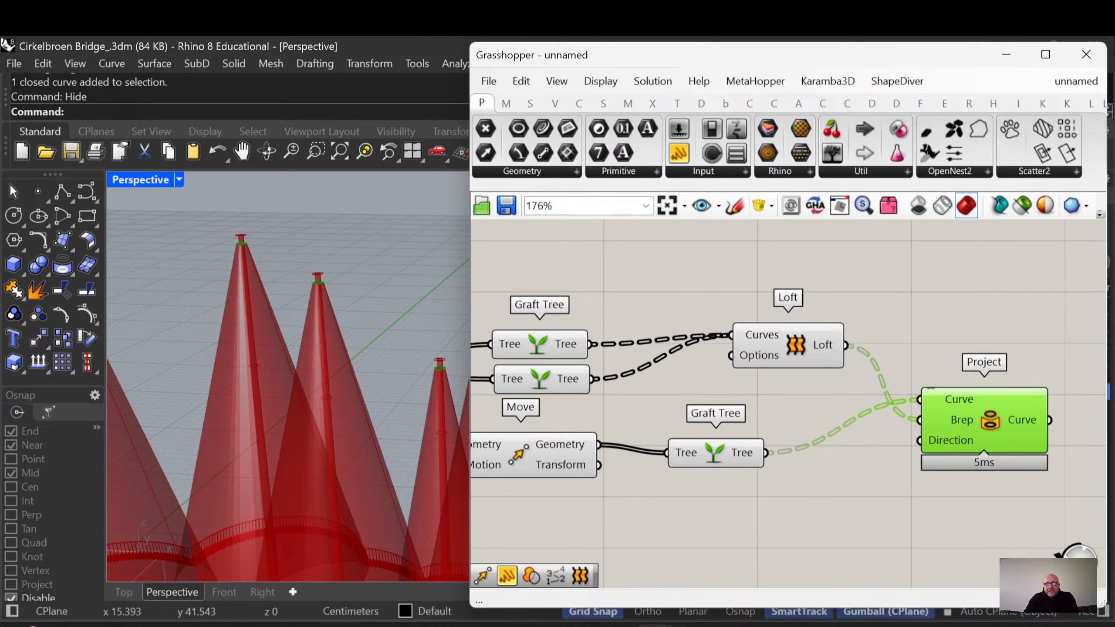
Compare the grafted circles with the projected curves on the cones and check Project's Direction input
scroll(961, 459, up, 3)
mouse_move(299, 440)
right_down()
mouse_move(329, 429)
mouse_move(329, 449)
mouse_move(293, 438)
right_up()
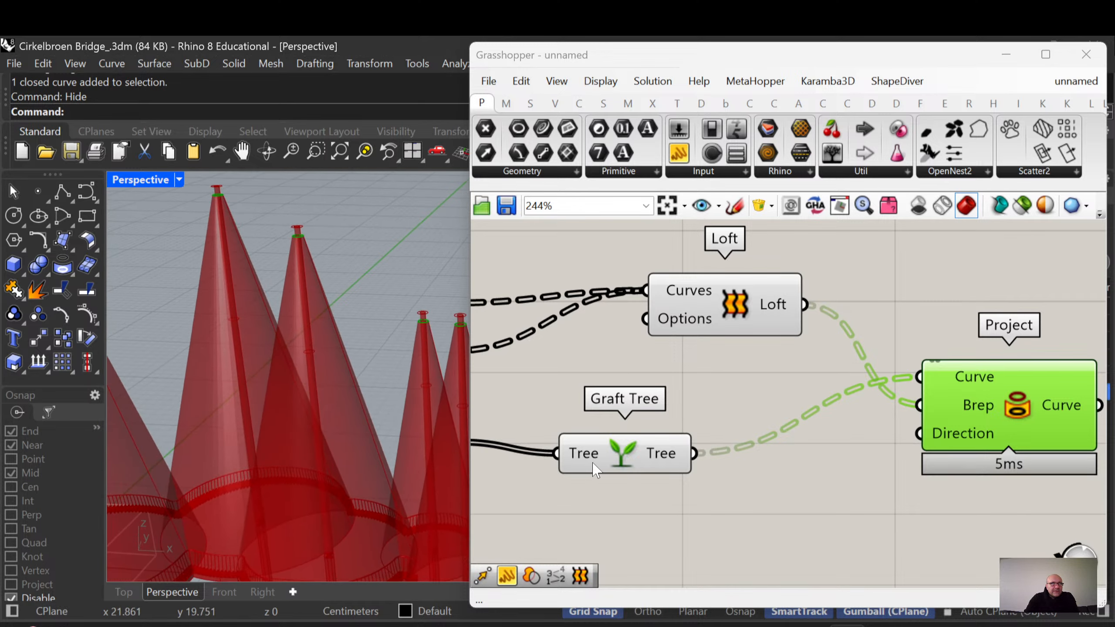
drag(610, 454, 619, 456)
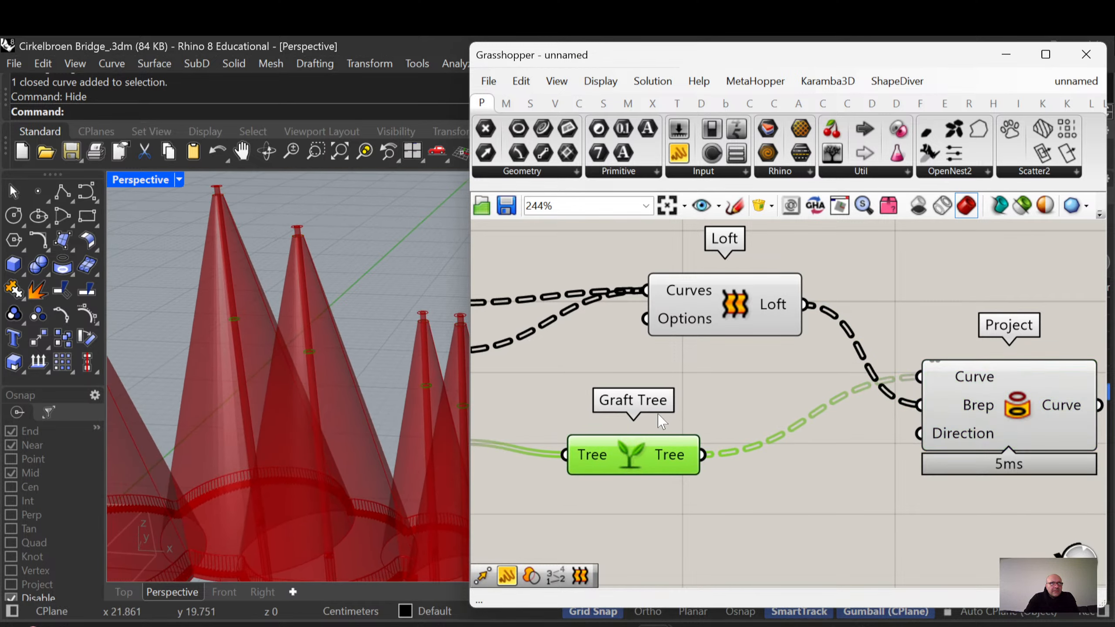
right_drag(777, 460, 694, 420)
drag(869, 387, 880, 397)
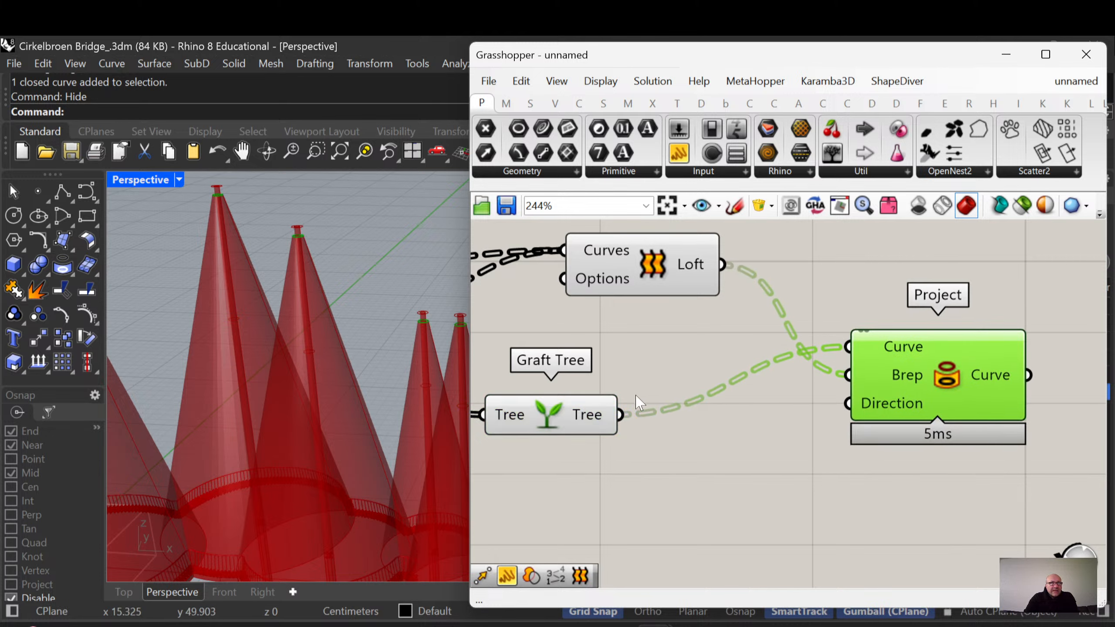
drag(951, 396, 947, 403)
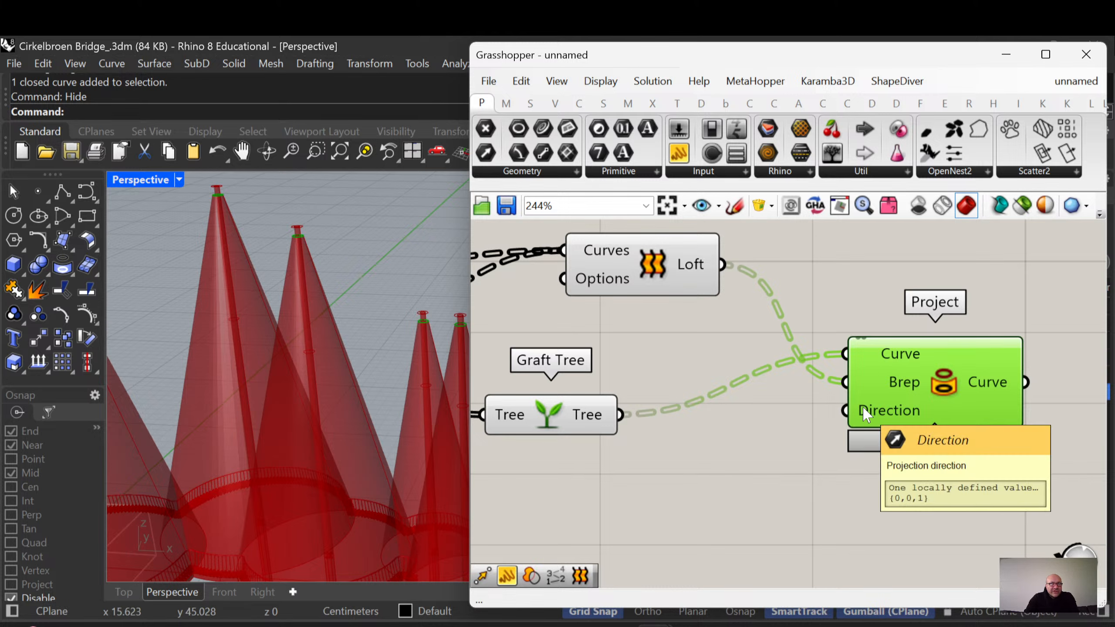
right_drag(808, 468, 827, 471)
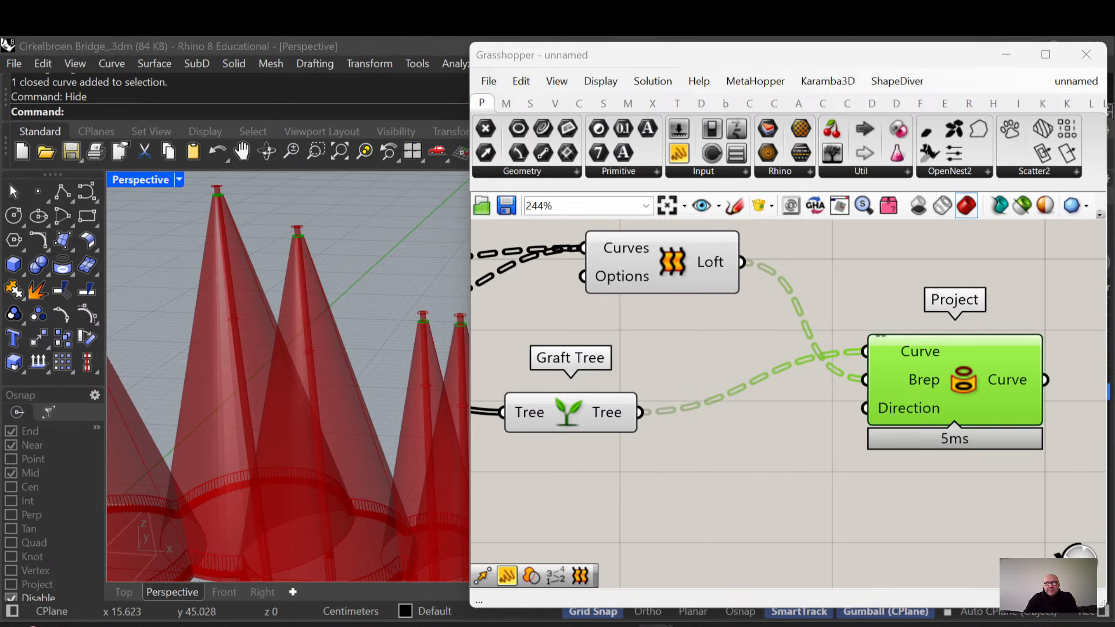
mouse_move(912, 503)
right_down()
mouse_move(940, 493)
mouse_move(896, 489)
right_up()
right_drag(825, 471, 855, 477)
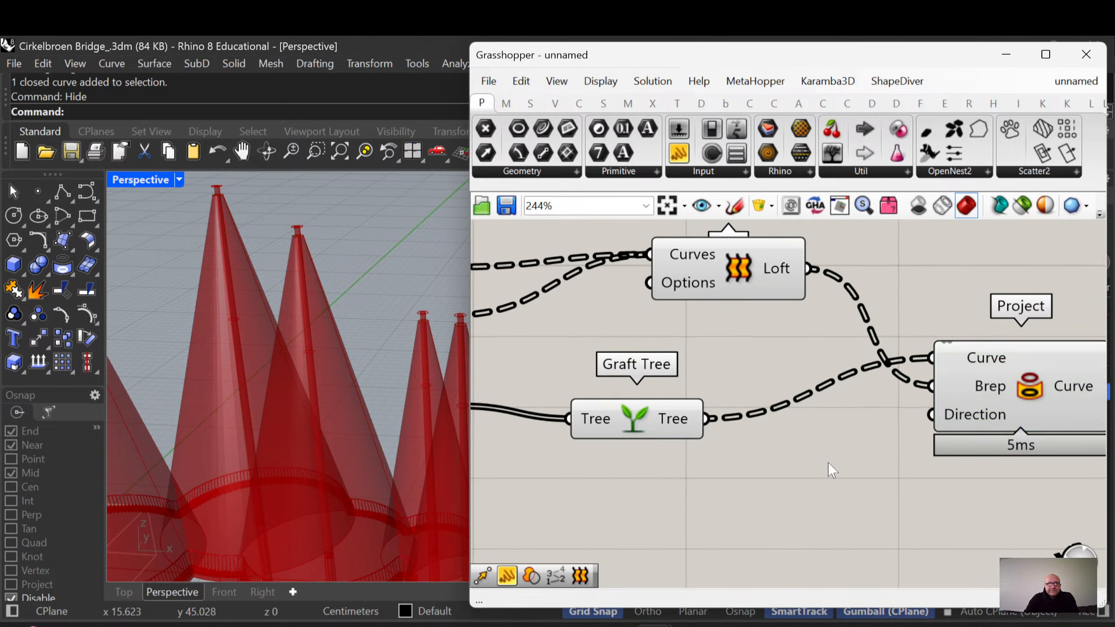
double_click(829, 468)
scroll(317, 434, down, 3)
right_drag(316, 434, 309, 478)
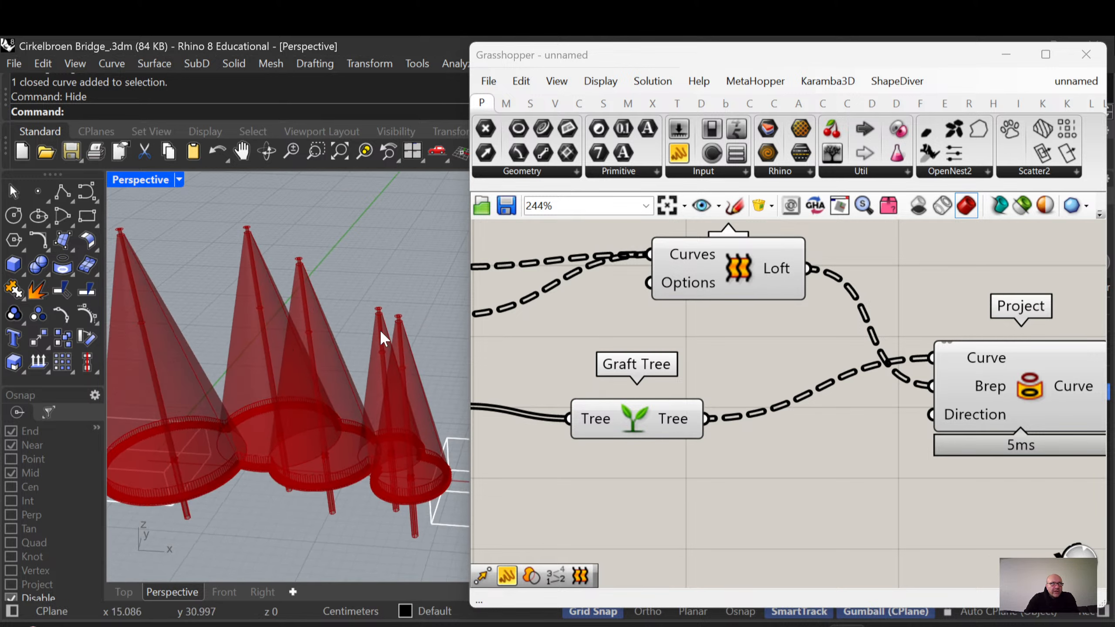
scroll(814, 443, down, 3)
Shift the Project component upward and place a Pull Curve component below it
drag(785, 498, 881, 334)
double_click(828, 453)
text(pull)
click(817, 440)
drag(811, 448, 809, 418)
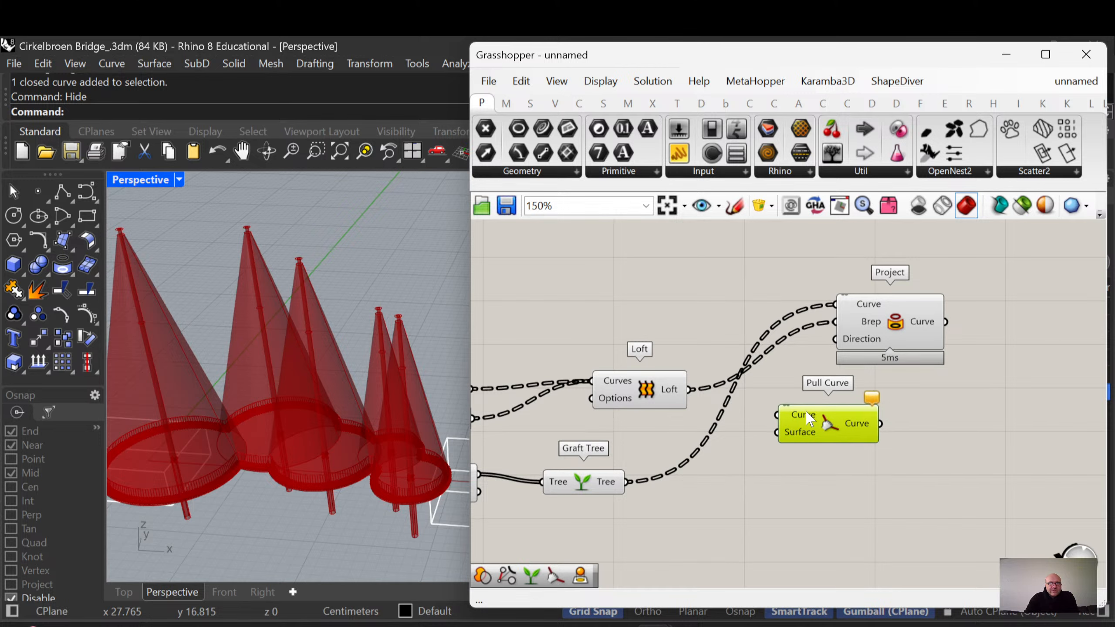
Feed the grafted circles into Pull Curve's Curve input and the cone Loft into its Surface input
scroll(805, 431, up, 2)
right_drag(713, 431, 749, 419)
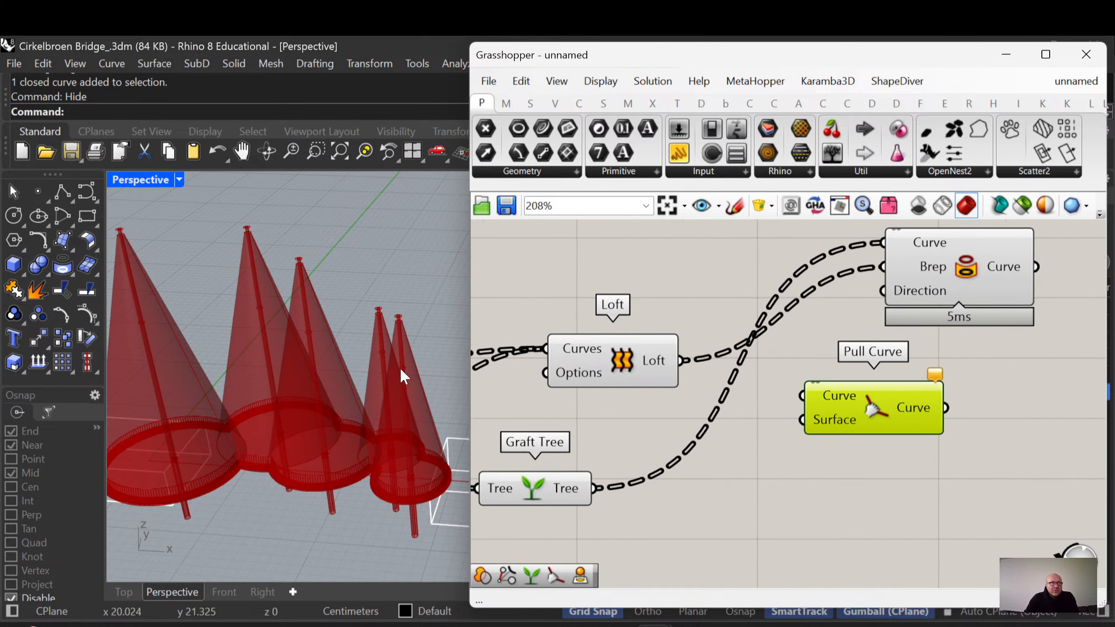
right_drag(666, 408, 673, 396)
drag(640, 359, 617, 361)
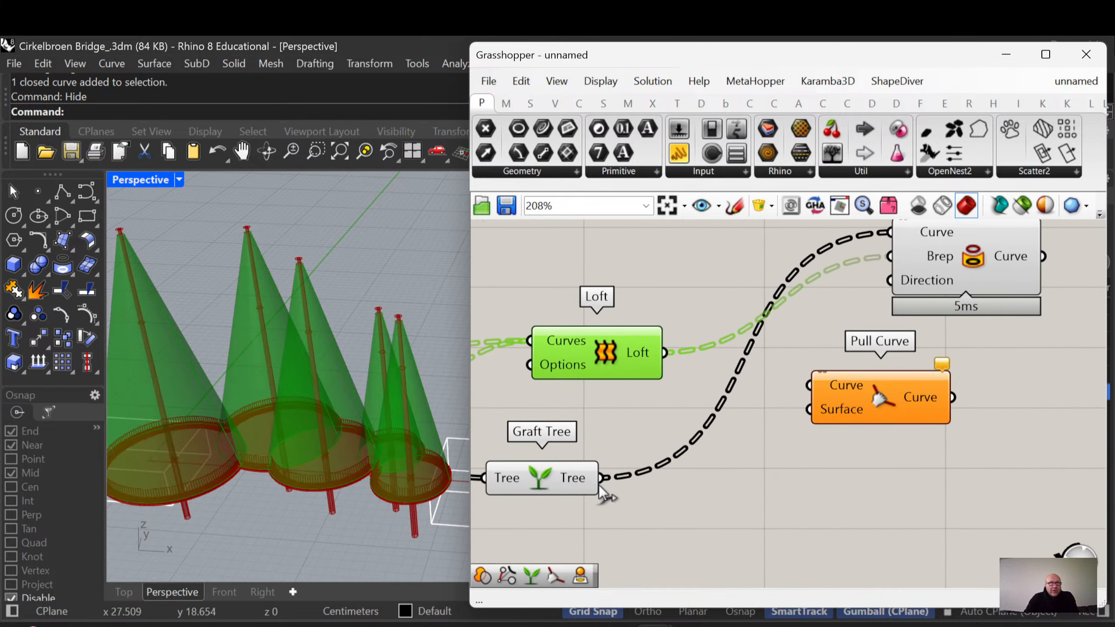
right_drag(608, 494, 694, 481)
right_drag(560, 473, 645, 468)
mouse_move(769, 459)
mouse_down()
mouse_move(983, 393)
mouse_move(987, 382)
mouse_up()
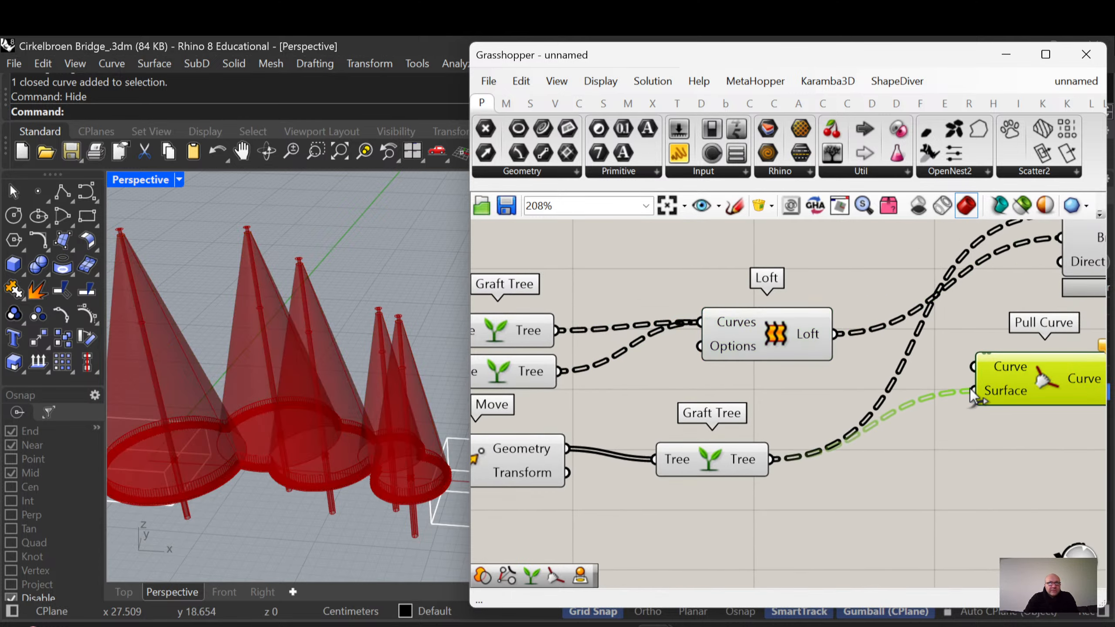
key(ctrl+z)
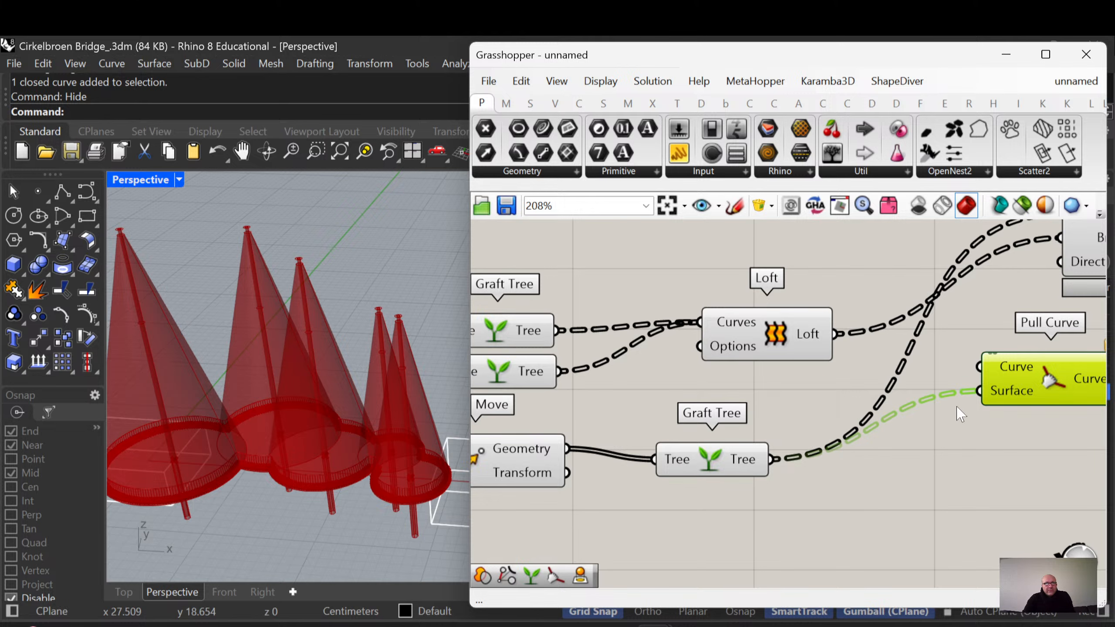
ctrl+shift+drag(979, 391, 979, 366)
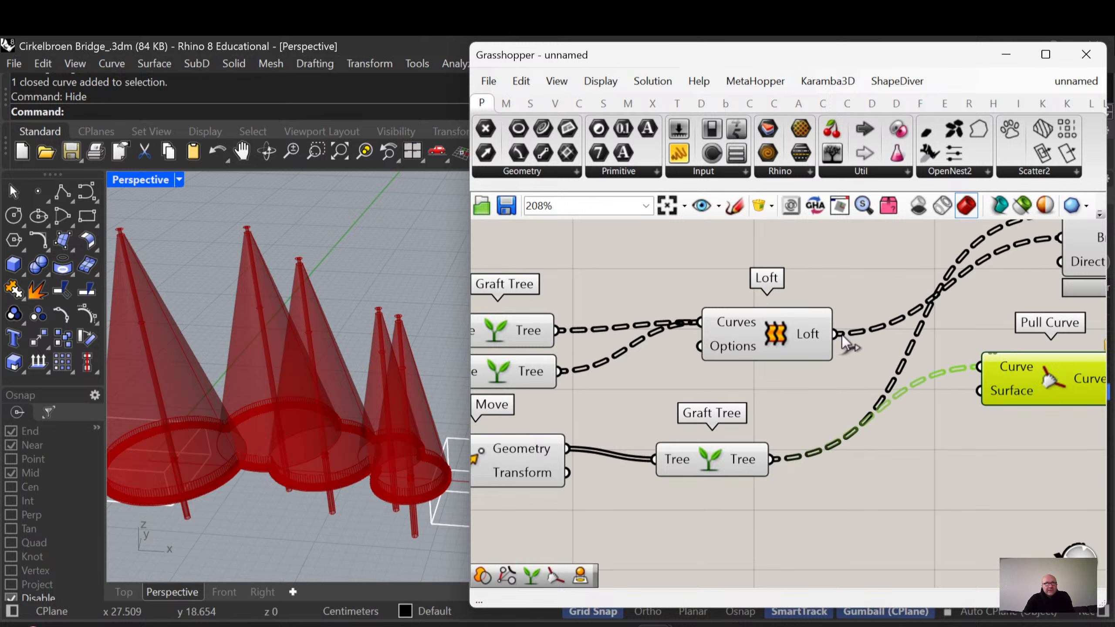
drag(842, 335, 982, 391)
Check the pulled curves on the cones and turn off the preview of the cone Loft
right_drag(996, 399, 877, 417)
drag(917, 402, 919, 406)
scroll(319, 295, up, 5)
scroll(863, 426, down, 3)
scroll(955, 427, down, 2)
right_drag(863, 426, 943, 460)
scroll(846, 472, up, 3)
click(884, 291)
drag(877, 320, 831, 428)
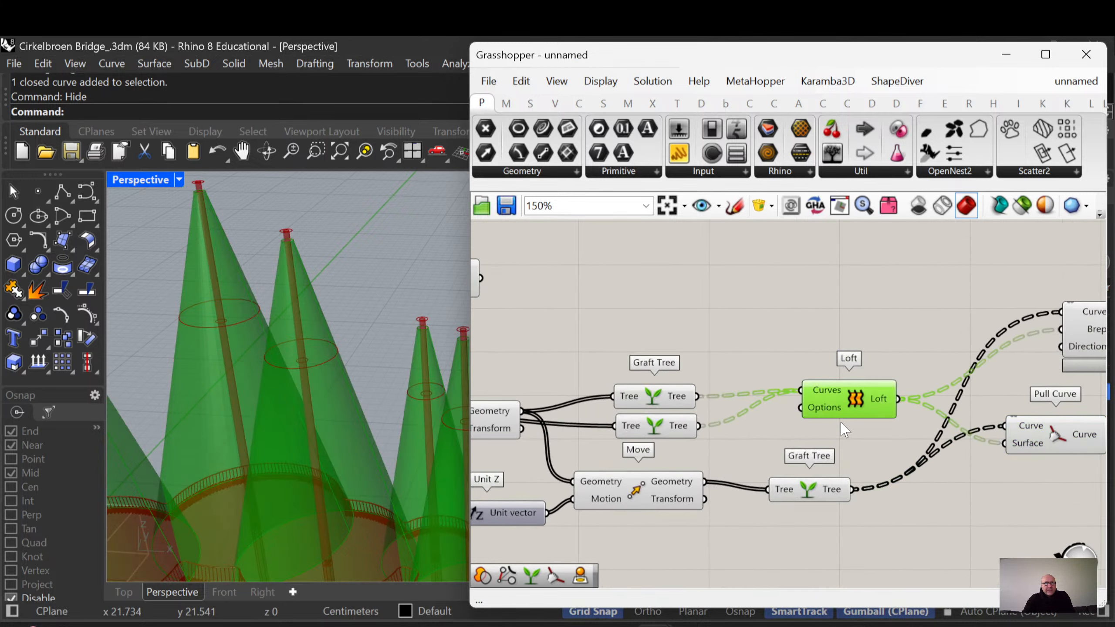
middle_click(841, 423)
click(894, 367)
Turn off the preview of both Move components and the two Graft Tree components feeding the cone Loft
right_drag(890, 323, 833, 318)
scroll(833, 318, down, 3)
right_drag(810, 385, 834, 363)
mouse_move(308, 479)
right_down()
mouse_move(322, 493)
mouse_move(291, 483)
right_up()
scroll(317, 486, down, 3)
right_drag(746, 428, 773, 473)
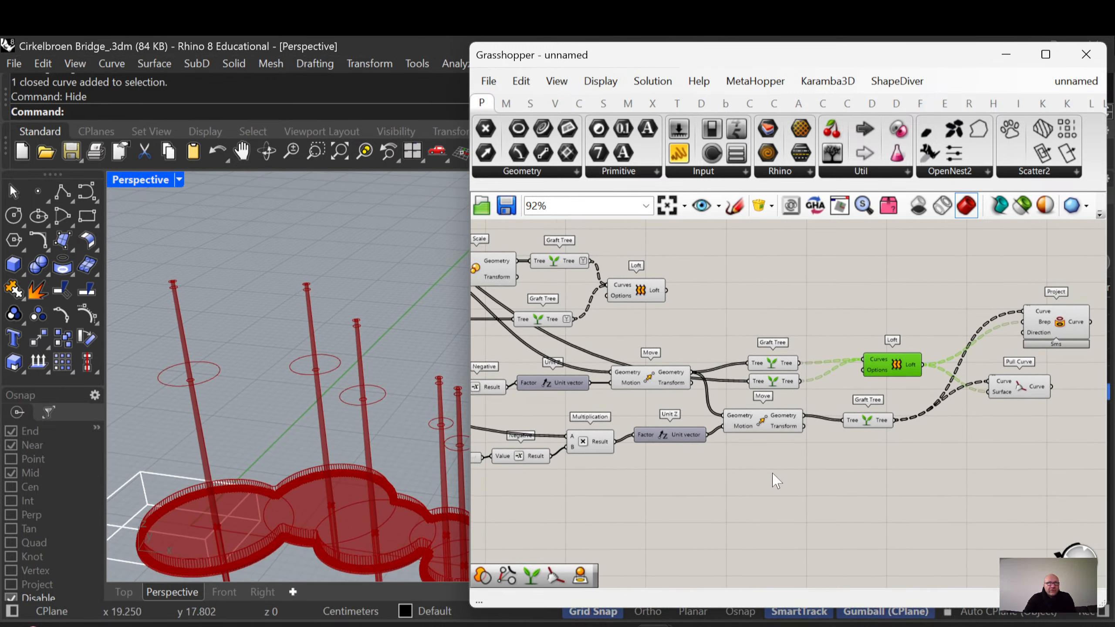
drag(776, 481, 639, 369)
middle_click(655, 370)
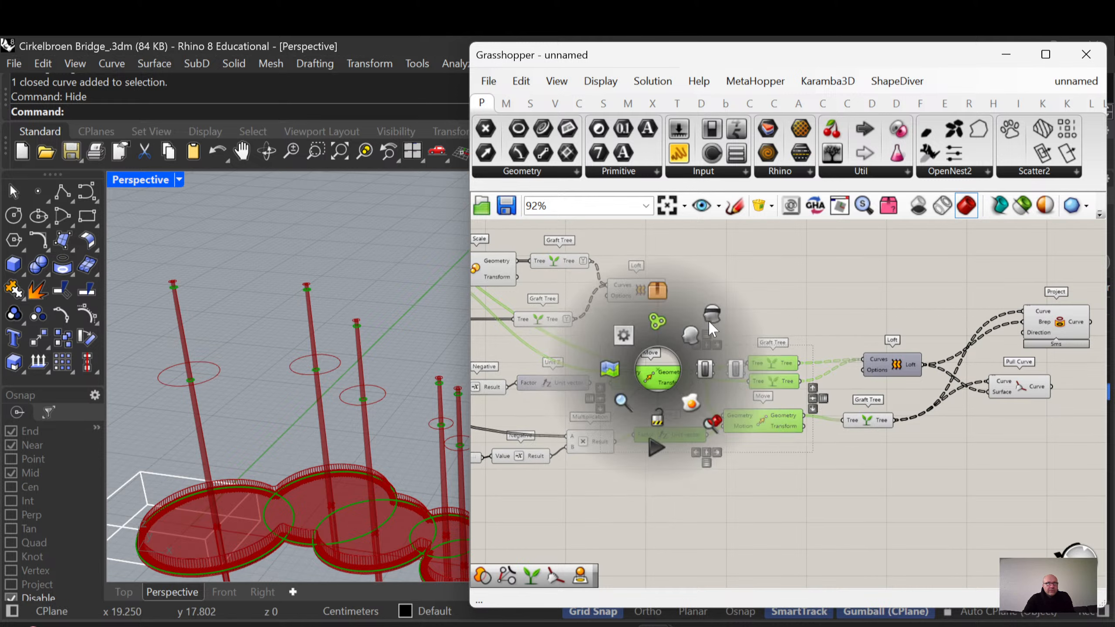
click(709, 313)
click(767, 289)
Add a Merge component beside the Loft fed by the Scale component's grafted curves
right_drag(735, 349, 747, 428)
scroll(727, 353, down, 3)
scroll(656, 361, up, 4)
right_drag(663, 367, 772, 380)
click(764, 355)
click(757, 347)
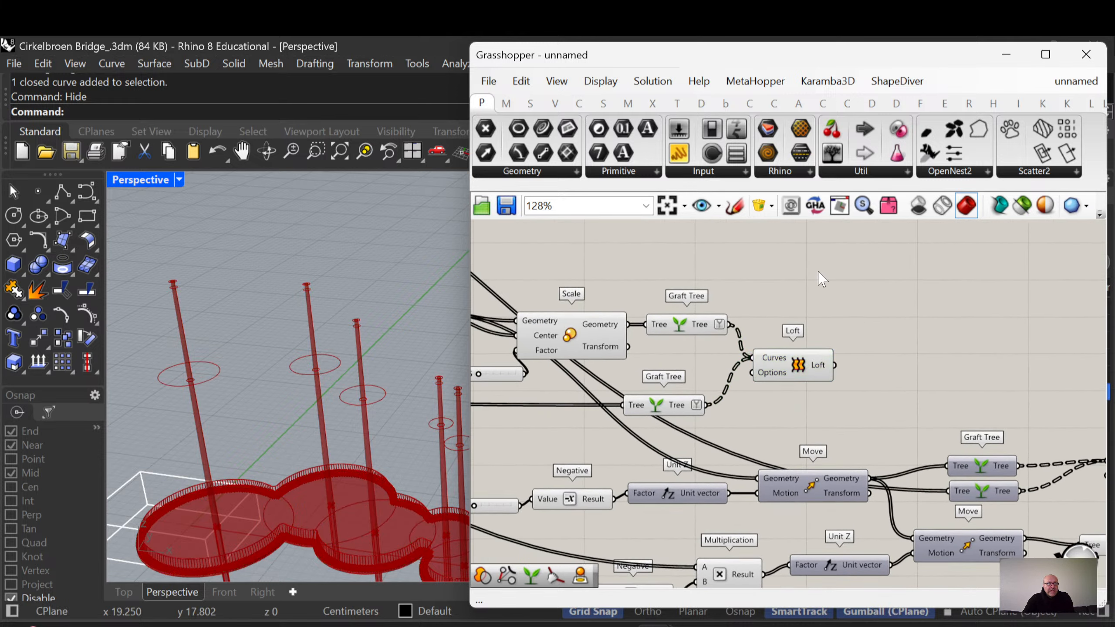
right_drag(873, 355, 628, 308)
scroll(629, 307, down, 4)
double_click(720, 305)
text(merge)
key(Return)
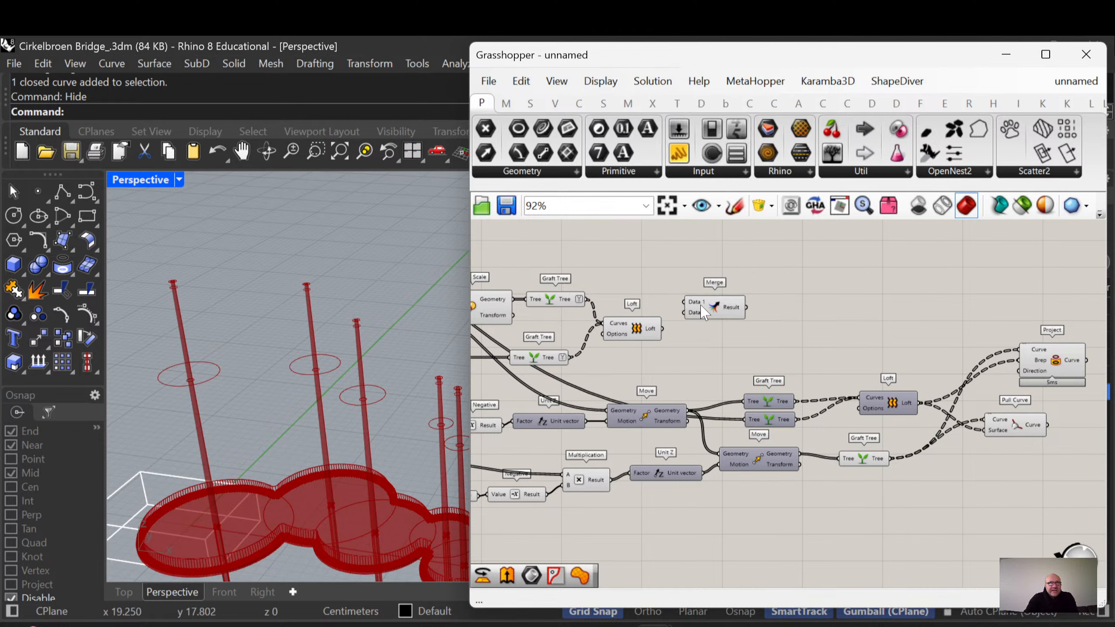
Feed the mast Loft and the Extrude component's Extrusion output into the Merge component
scroll(670, 346, up, 4)
drag(663, 324, 748, 301)
scroll(807, 387, down, 3)
right_drag(808, 392, 1034, 398)
scroll(996, 449, up, 2)
scroll(1010, 448, down, 2)
right_drag(746, 384, 716, 395)
scroll(650, 402, up, 2)
click(550, 419)
scroll(715, 395, down, 2)
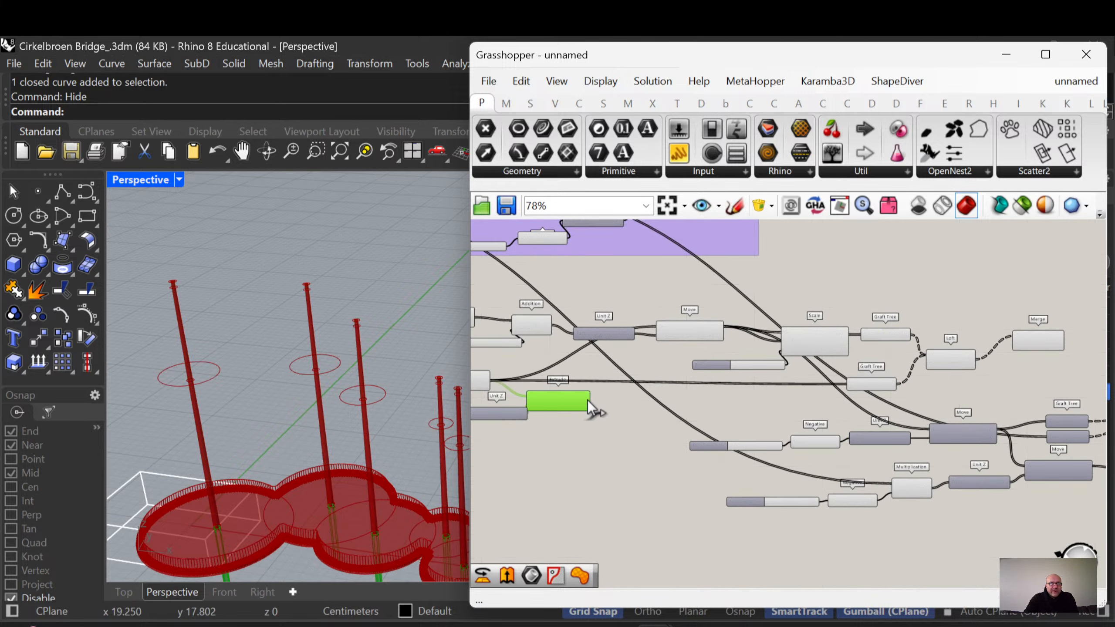
drag(590, 401, 1015, 343)
right_drag(1016, 349, 802, 365)
Move the Merge component up beside the purple railing group and feed the deck geometry into it
drag(827, 354, 730, 259)
right_drag(719, 294, 932, 393)
drag(940, 371, 830, 359)
right_drag(727, 379, 771, 425)
scroll(878, 407, up, 2)
drag(881, 338, 990, 330)
right_drag(966, 381, 858, 501)
scroll(772, 373, down, 2)
right_drag(924, 473, 761, 458)
drag(692, 441, 922, 472)
right_drag(924, 479, 547, 444)
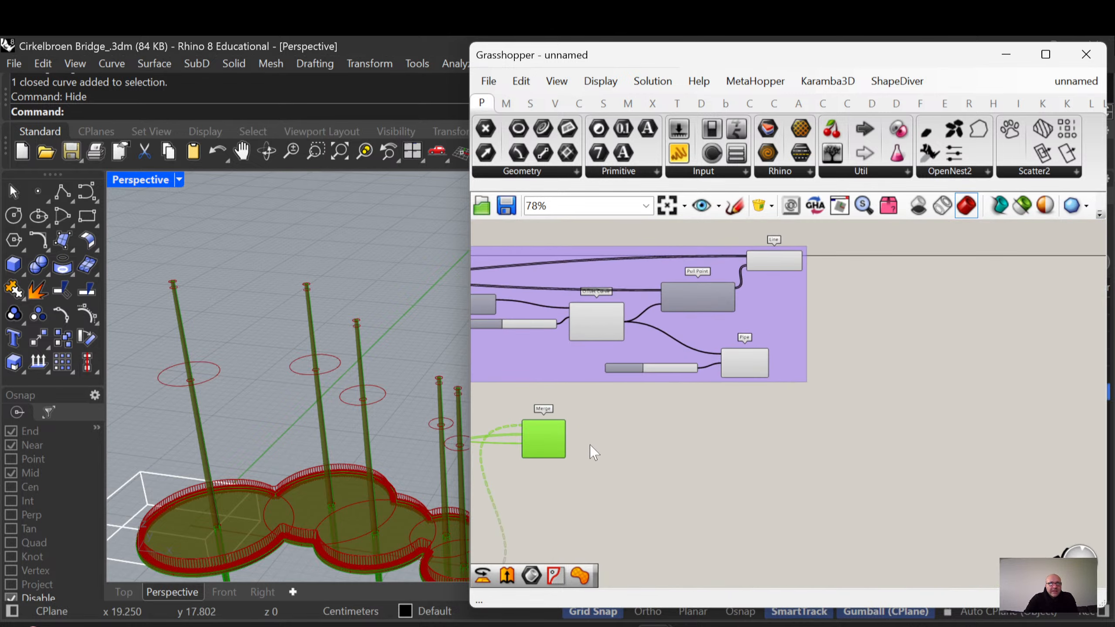
drag(547, 444, 847, 439)
scroll(848, 439, up, 2)
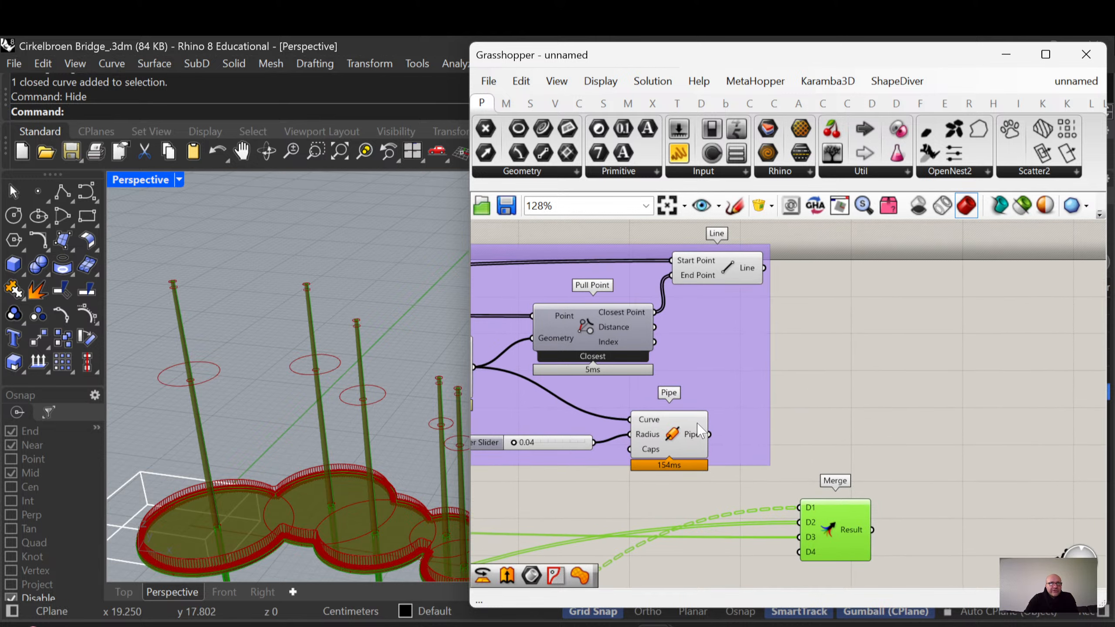
Feed the railing group's Pipe and Line outputs into the Merge component's D4 and D5 inputs and place the Merge beside the group
click(667, 424)
drag(710, 423, 858, 444)
drag(765, 269, 930, 345)
Turn off the preview of the Merge component
scroll(424, 481, down, 3)
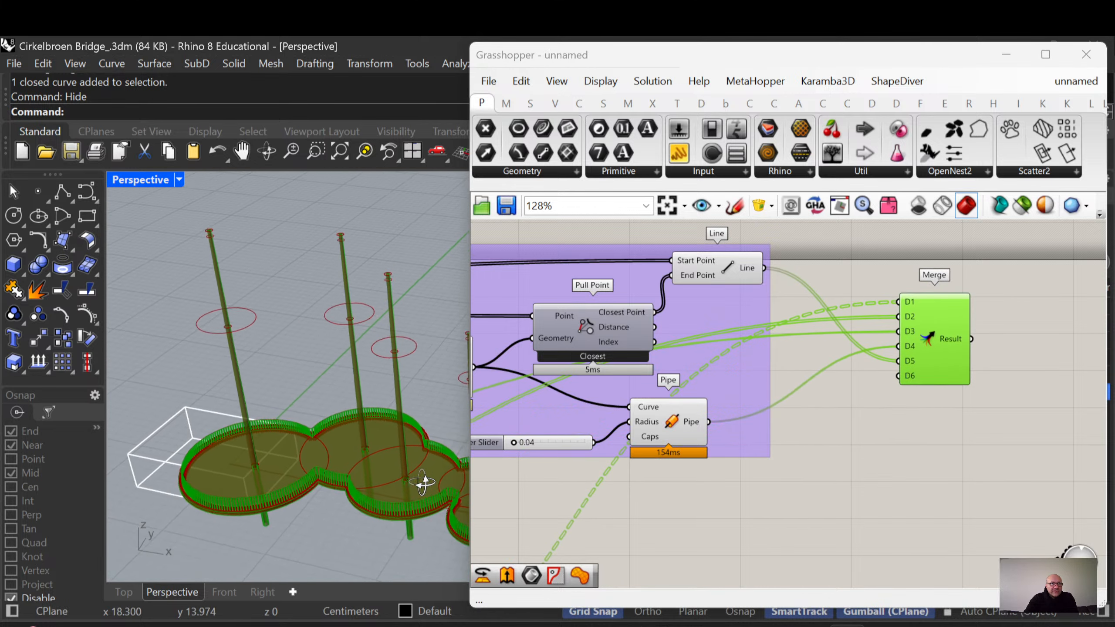
scroll(821, 420, down, 3)
scroll(821, 415, up, 3)
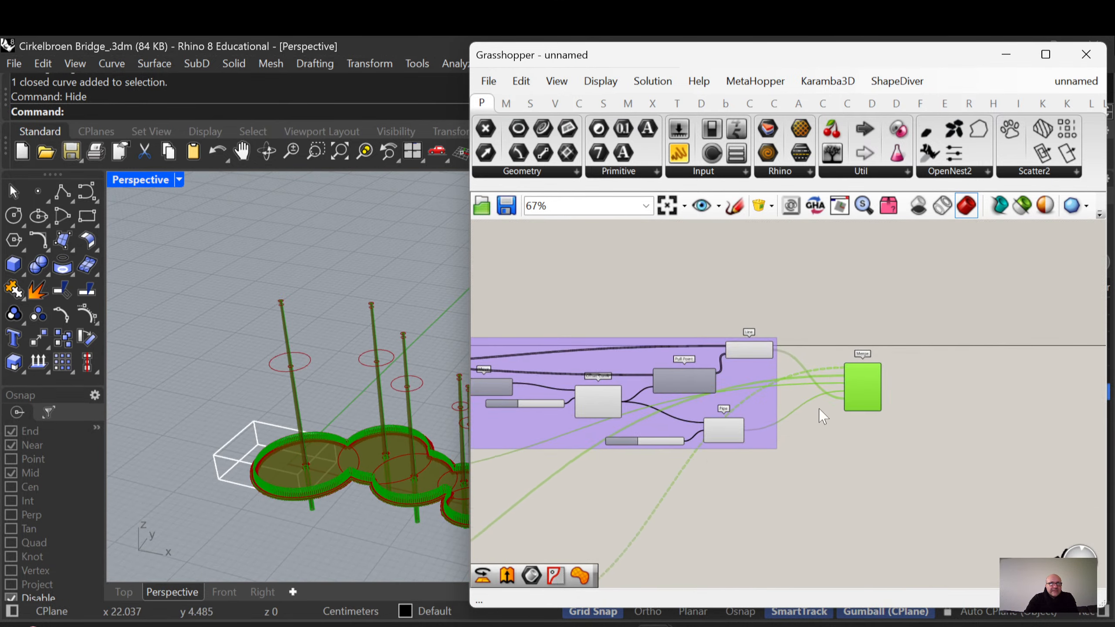
scroll(882, 372, up, 2)
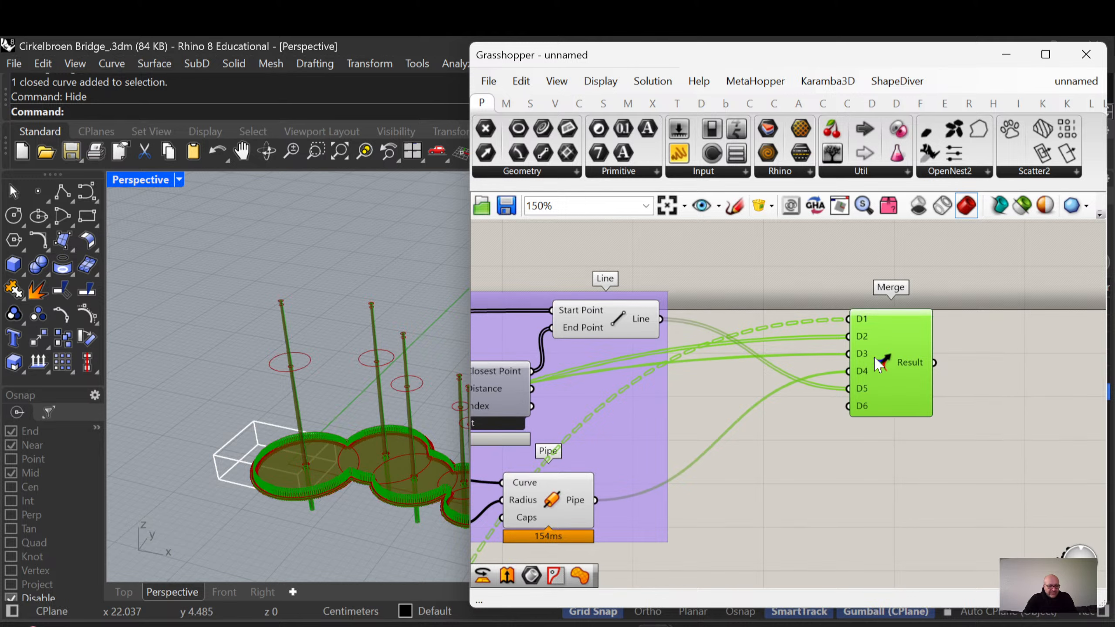
middle_click(876, 358)
click(900, 323)
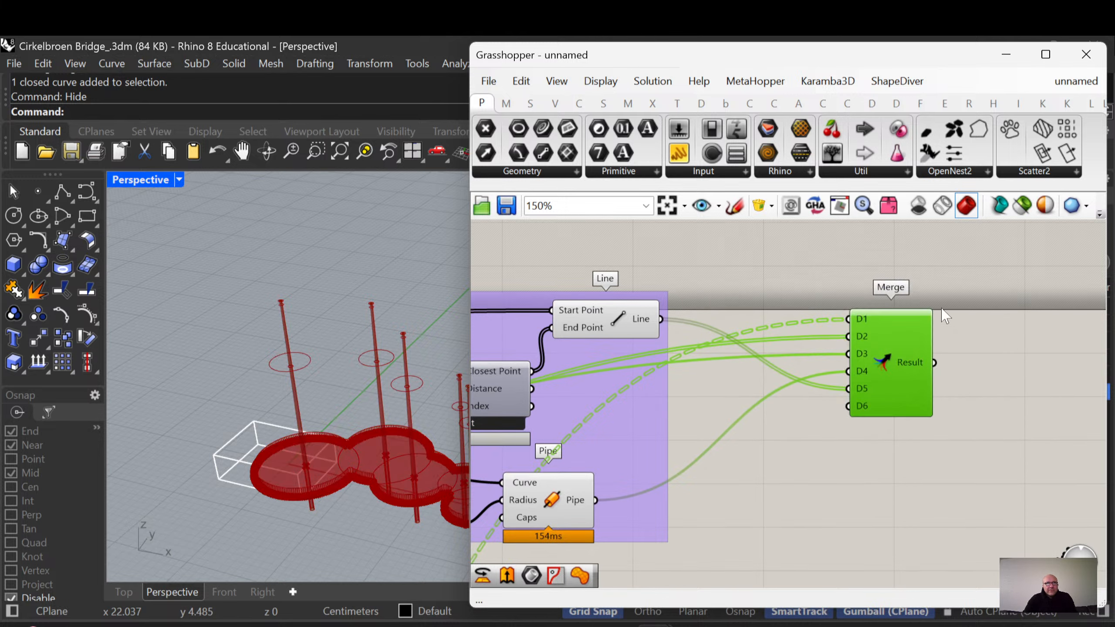
click(947, 369)
Space the Project and Pull Curve components further apart to the right of the cone Loft
right_drag(946, 394, 806, 301)
scroll(803, 308, down, 3)
right_drag(784, 438, 795, 344)
right_drag(815, 512, 815, 365)
scroll(723, 422, up, 3)
right_drag(665, 429, 777, 413)
drag(774, 401, 766, 345)
right_drag(774, 479, 805, 445)
drag(729, 480, 744, 470)
right_drag(730, 505, 775, 492)
right_drag(709, 452, 741, 442)
scroll(746, 443, up, 3)
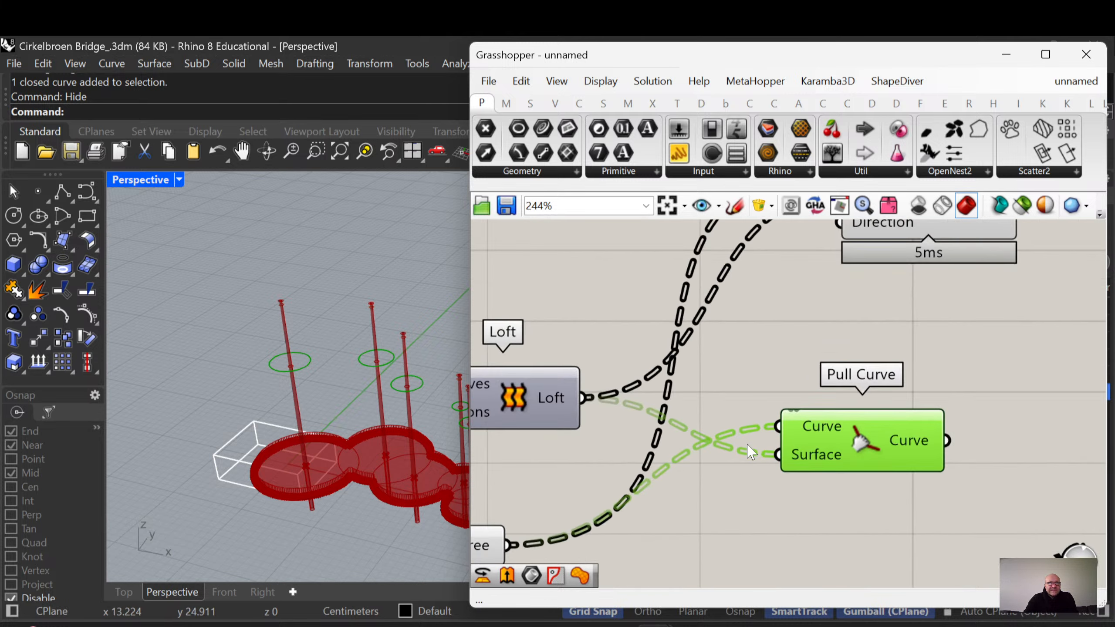
Add a Pipe component beside Pull Curve and feed the pulled curves into its Curve input
right_drag(815, 466, 656, 459)
click(866, 425)
double_click(876, 427)
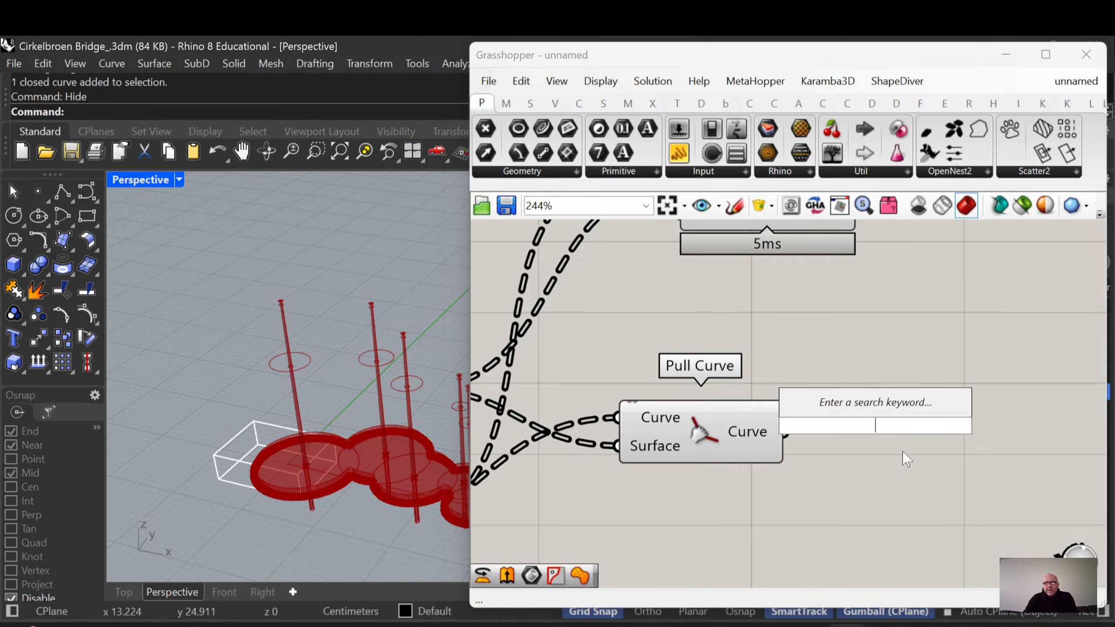
text(pipe)
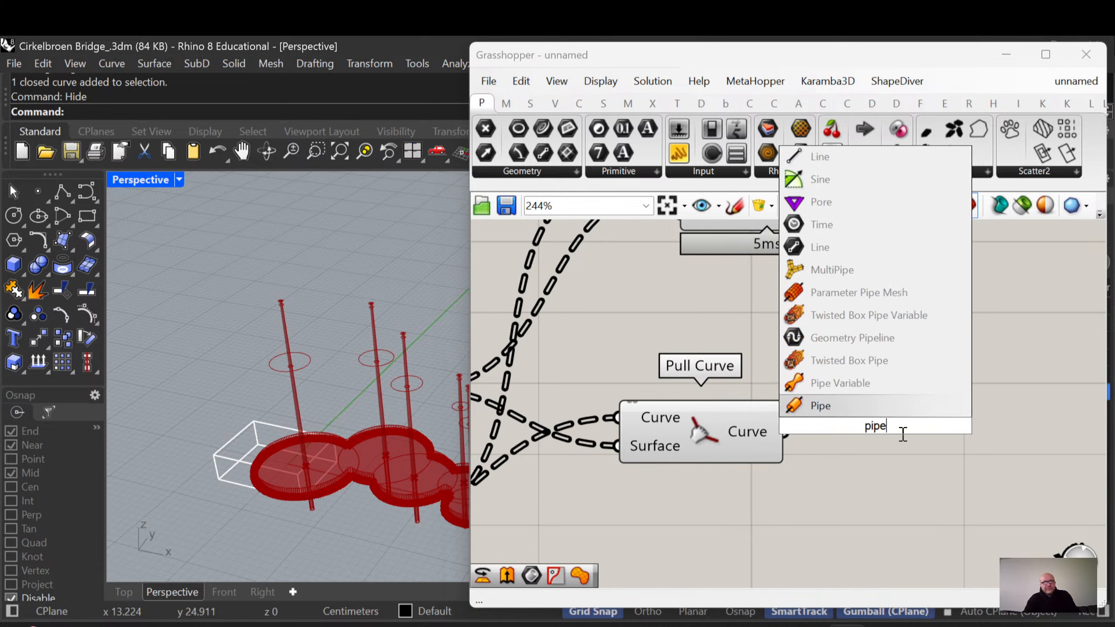
click(830, 408)
drag(854, 428, 893, 455)
mouse_move(860, 449)
right_down()
mouse_move(874, 448)
mouse_move(858, 467)
right_up()
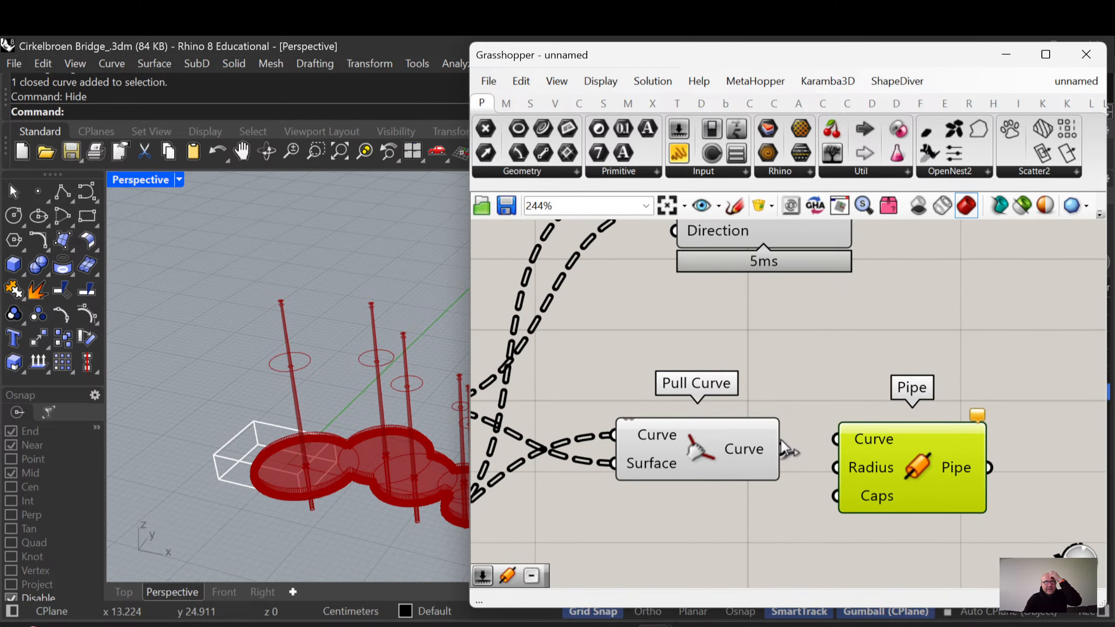
drag(784, 450, 836, 439)
drag(862, 484, 871, 494)
right_drag(833, 496, 801, 494)
scroll(803, 502, up, 2)
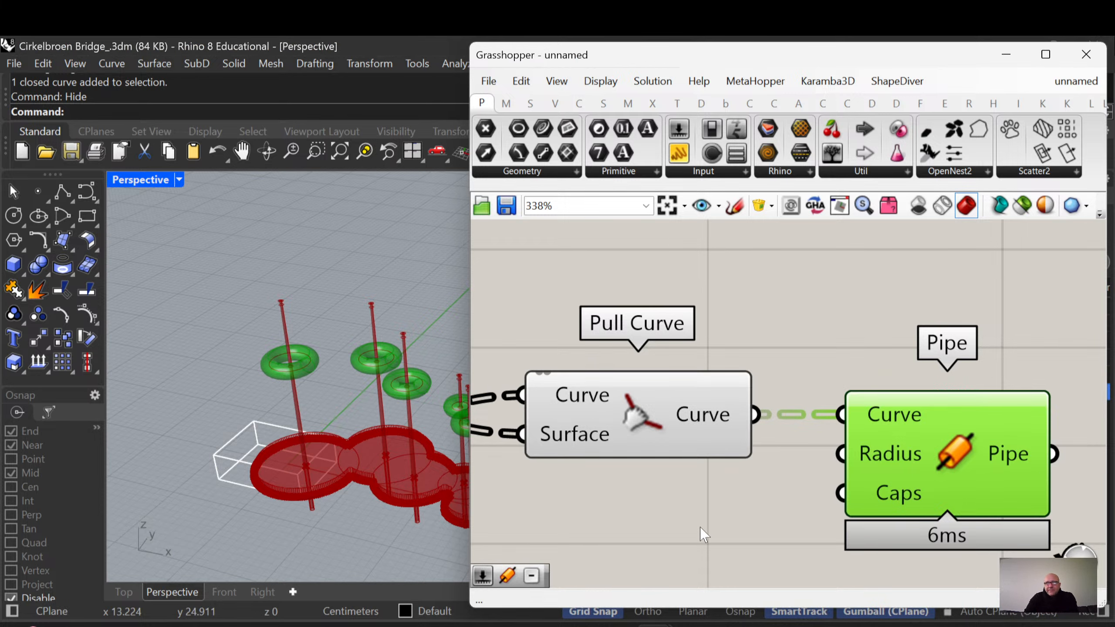
Add a 0.05 number slider below Pull Curve and feed it into the new Pipe's Radius input
right_drag(660, 518, 720, 501)
double_click(730, 491)
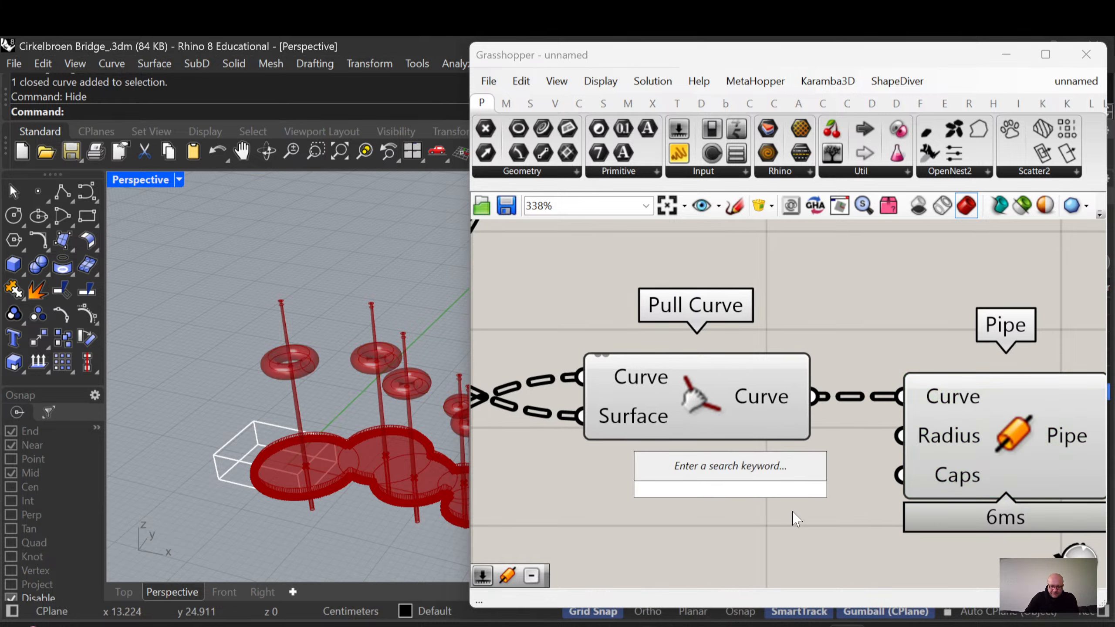
text(0.05)
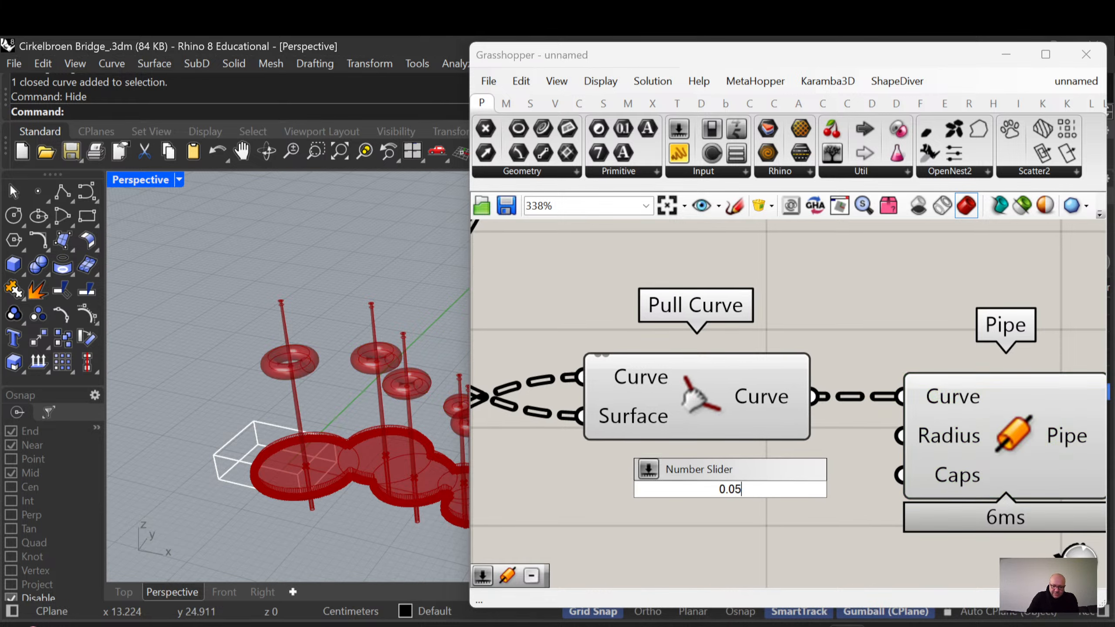
key(Return)
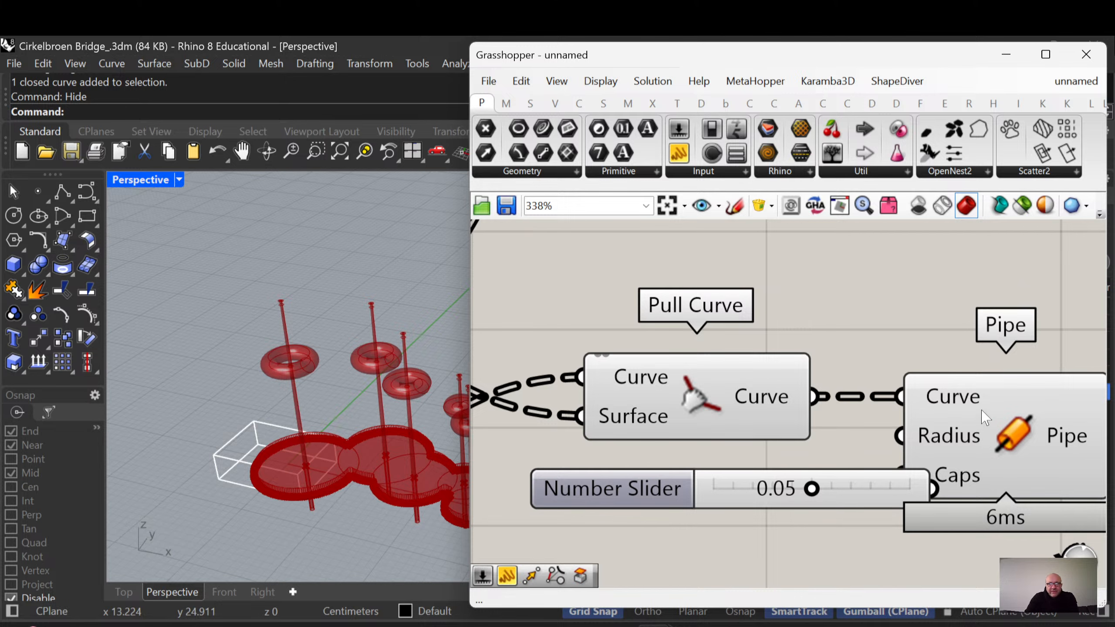
drag(983, 413, 1025, 420)
drag(666, 488, 621, 495)
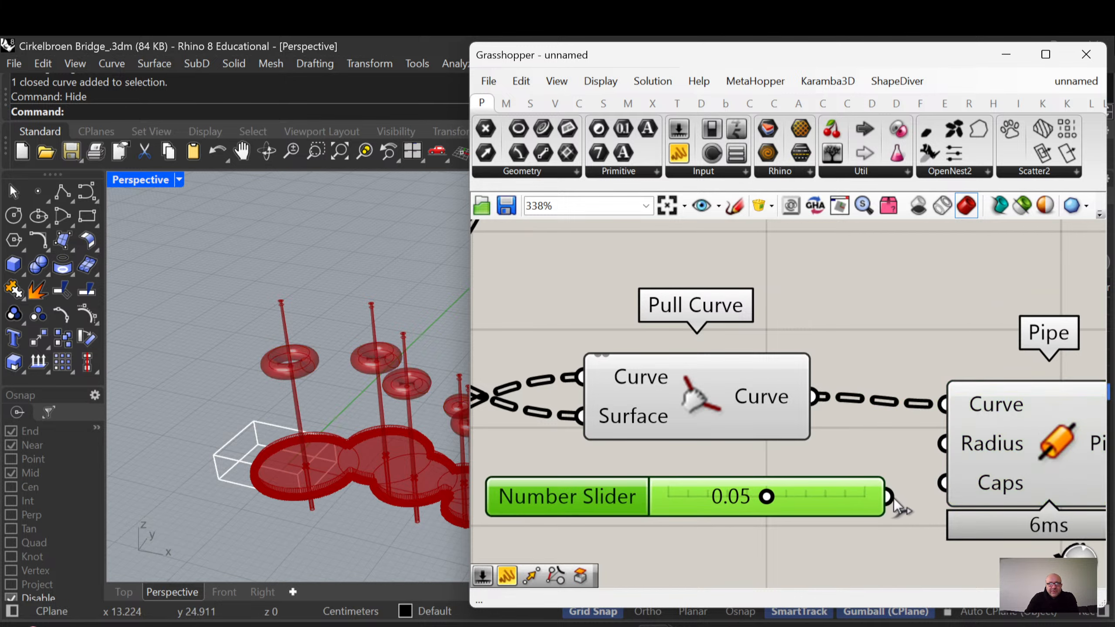
drag(894, 499, 941, 449)
right_drag(925, 479, 767, 481)
right_drag(323, 367, 224, 377)
scroll(223, 376, up, 3)
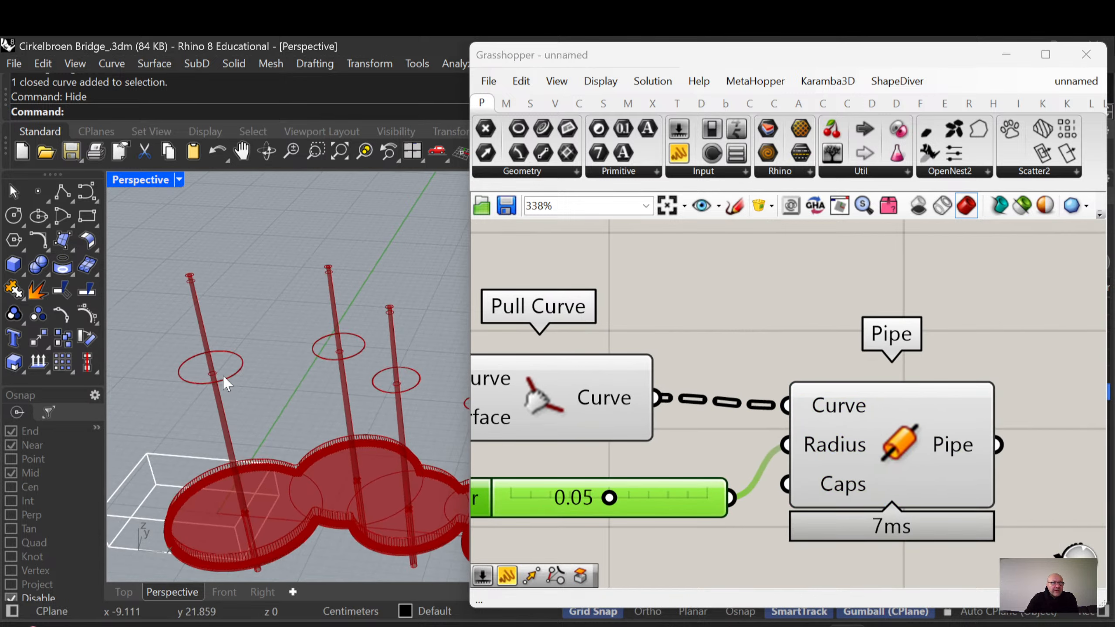
scroll(227, 380, up, 5)
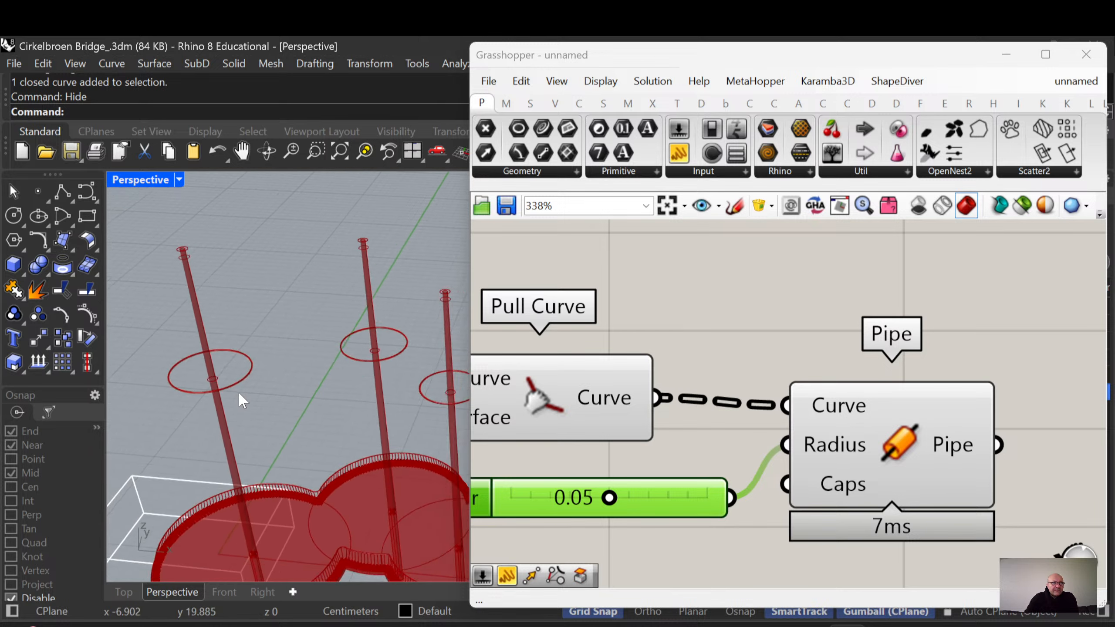
scroll(245, 413, down, 10)
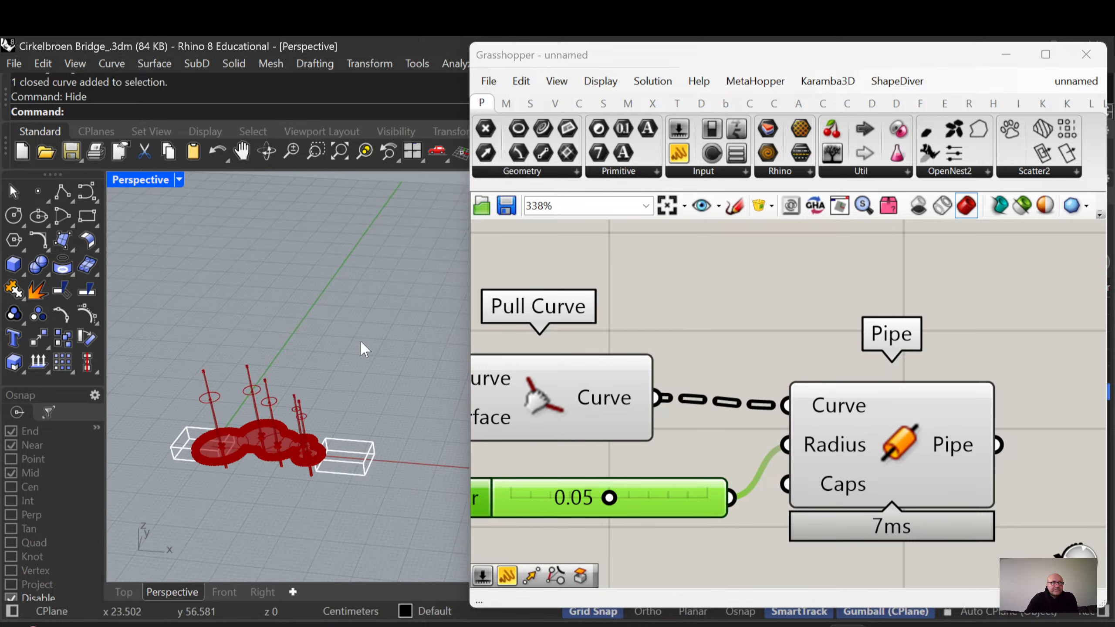
Unlock Layer 05 and zoom the Perspective view to its boxes, then clear the selection
click(365, 152)
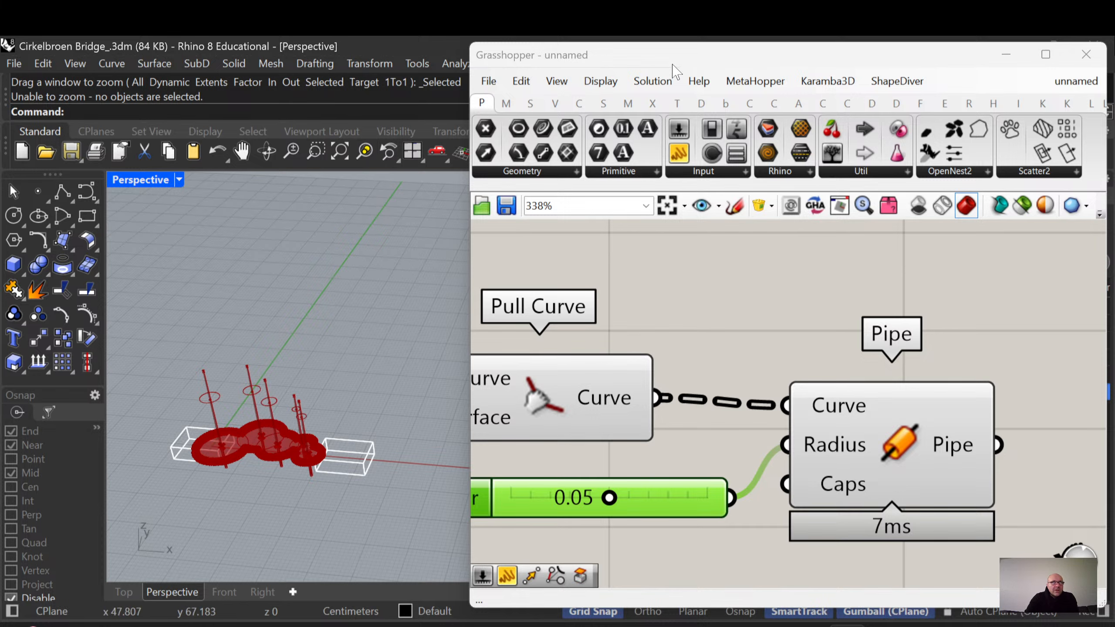
drag(668, 56, 360, 133)
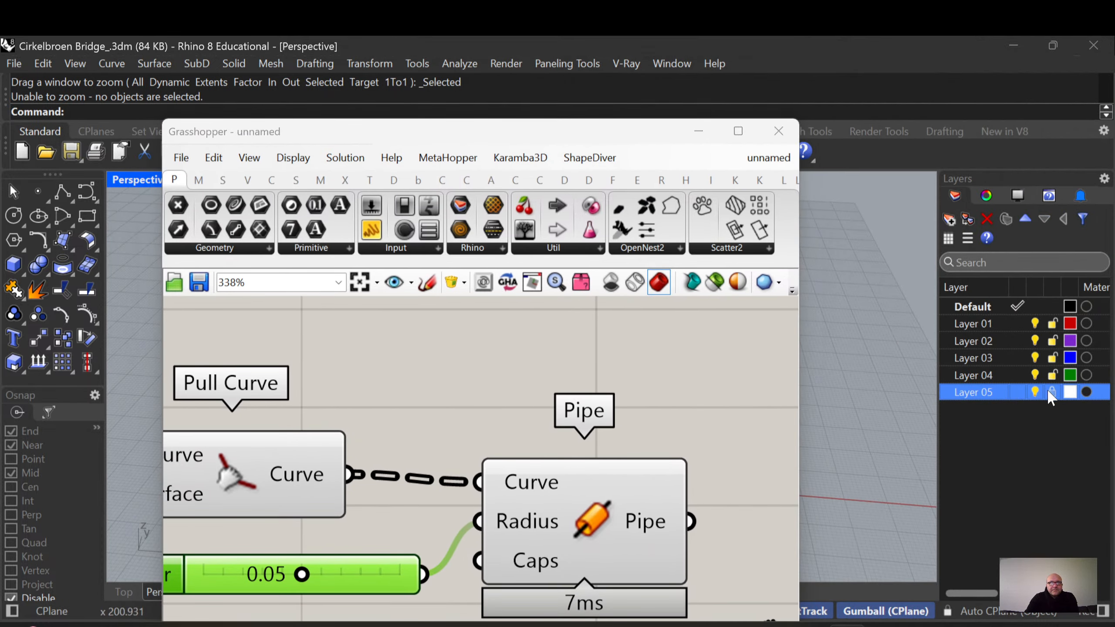
drag(542, 137, 858, 72)
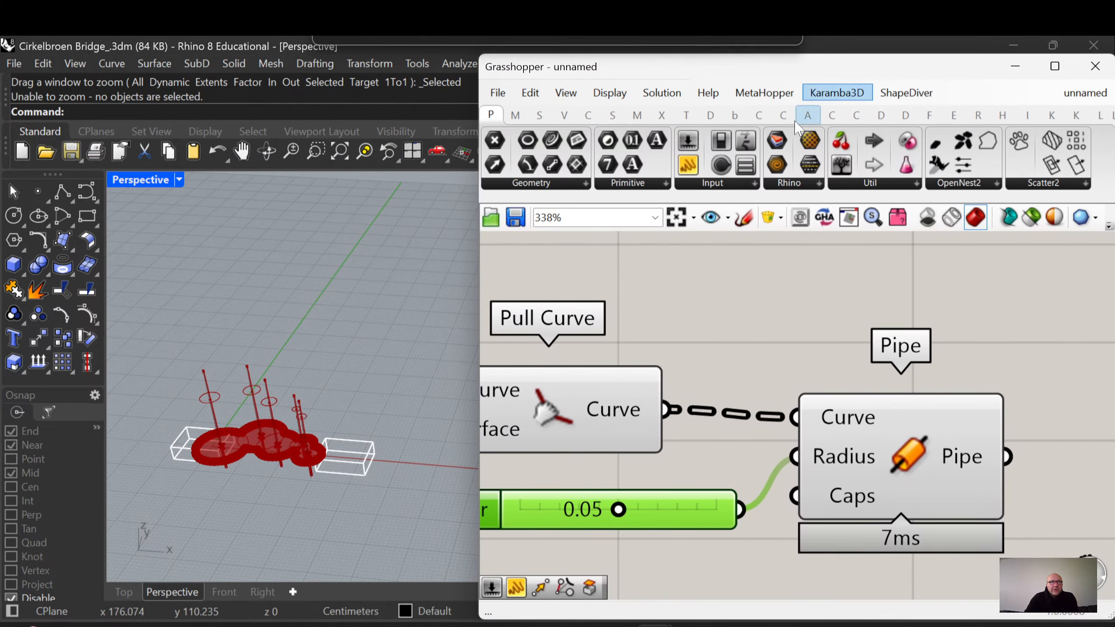
drag(380, 335, 146, 502)
click(365, 151)
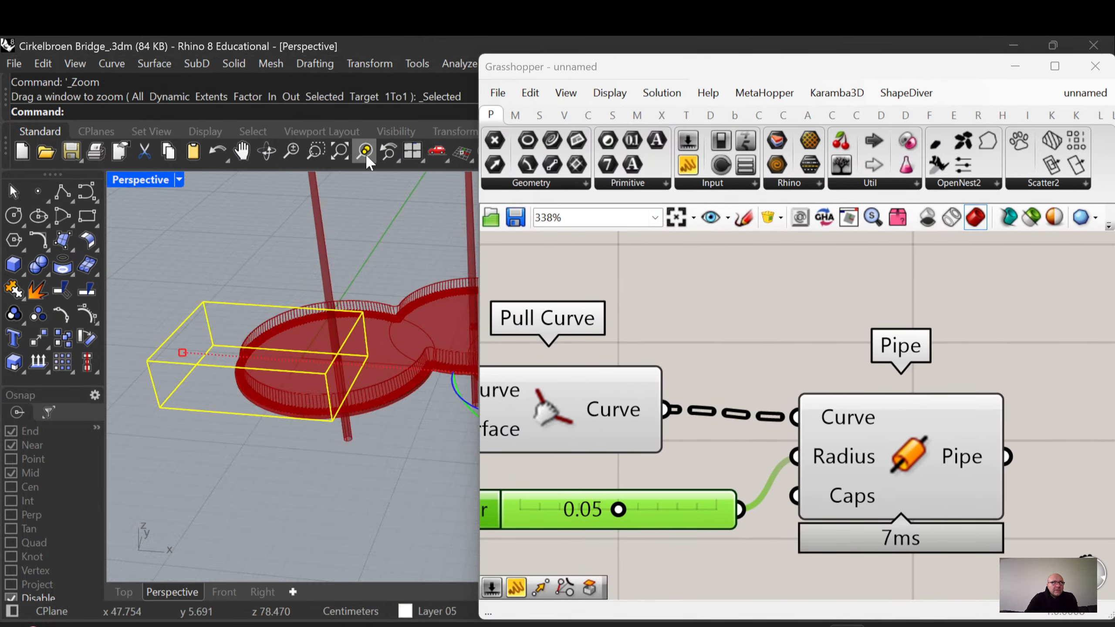
scroll(331, 319, down, 3)
shift+right_drag(380, 288, 358, 396)
click(330, 353)
scroll(339, 414, up, 4)
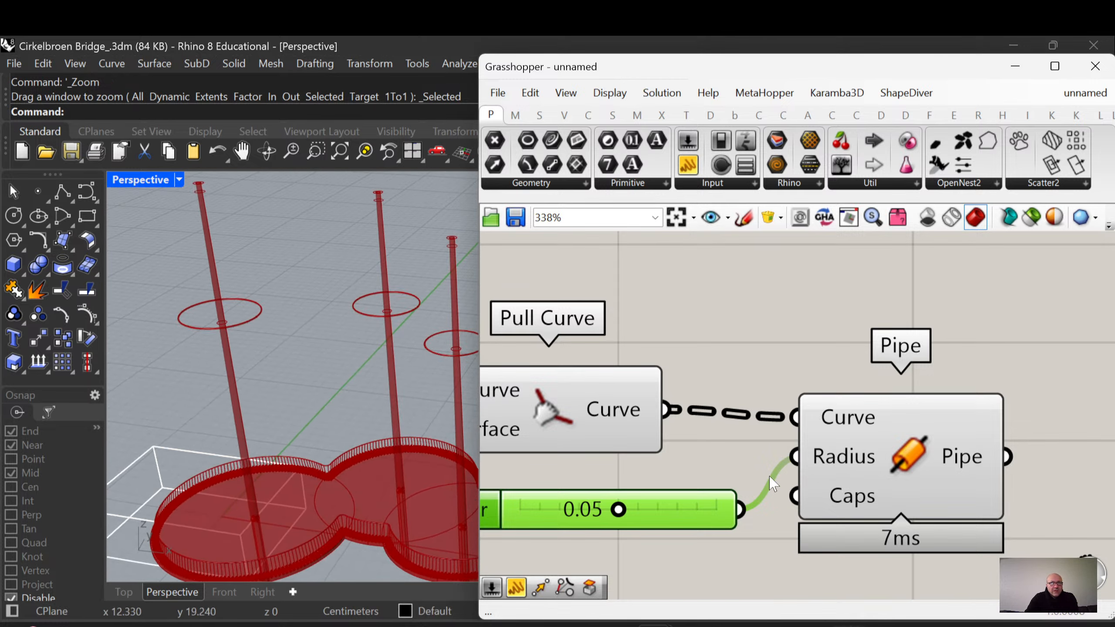
Trace the ring definition from the new Pipe back through Pull Curve, the cone Loft and the Move components
scroll(755, 332, down, 3)
click(818, 428)
right_drag(760, 390, 813, 443)
scroll(813, 439, down, 3)
right_drag(813, 427, 846, 490)
scroll(821, 456, up, 2)
right_drag(749, 420, 794, 498)
scroll(746, 457, down, 3)
right_drag(740, 452, 767, 456)
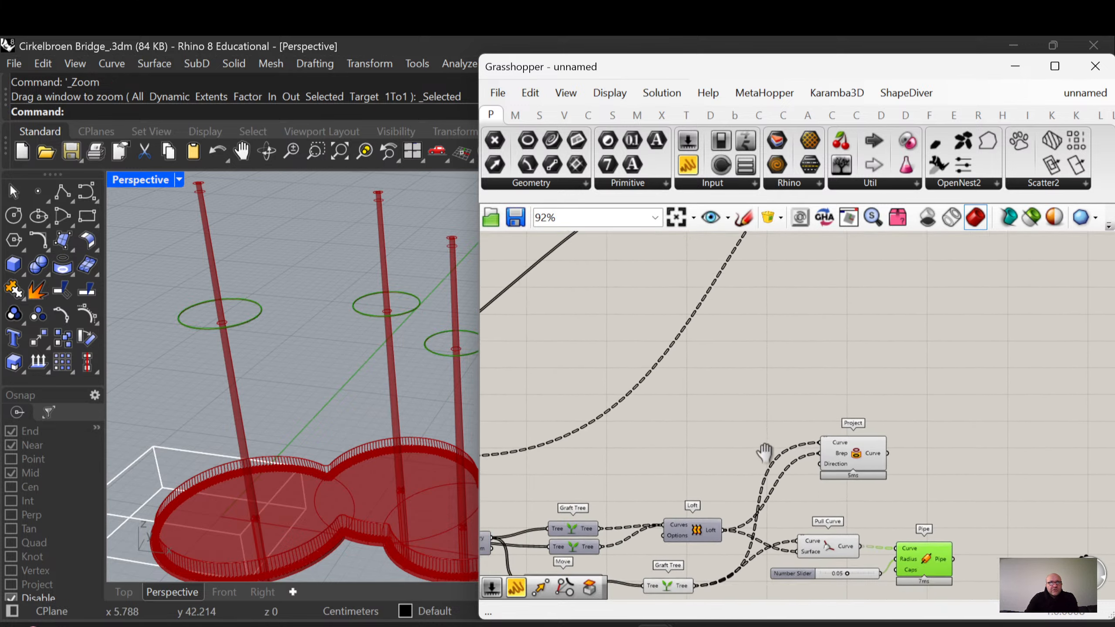
right_drag(720, 533, 817, 426)
right_drag(732, 452, 815, 487)
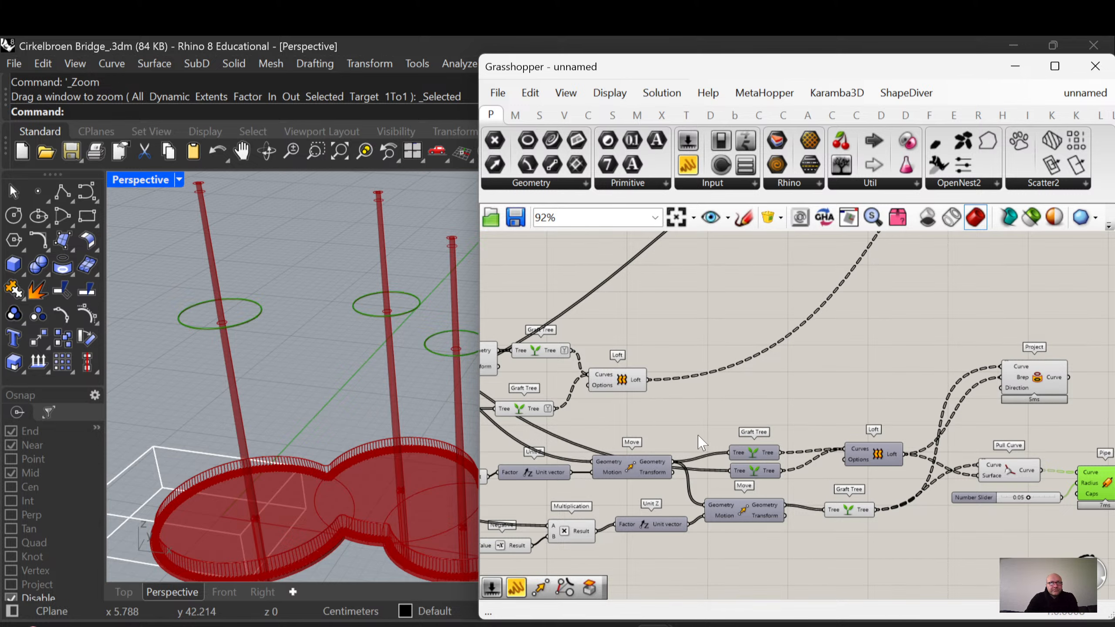
right_drag(701, 442, 618, 367)
right_drag(803, 416, 668, 440)
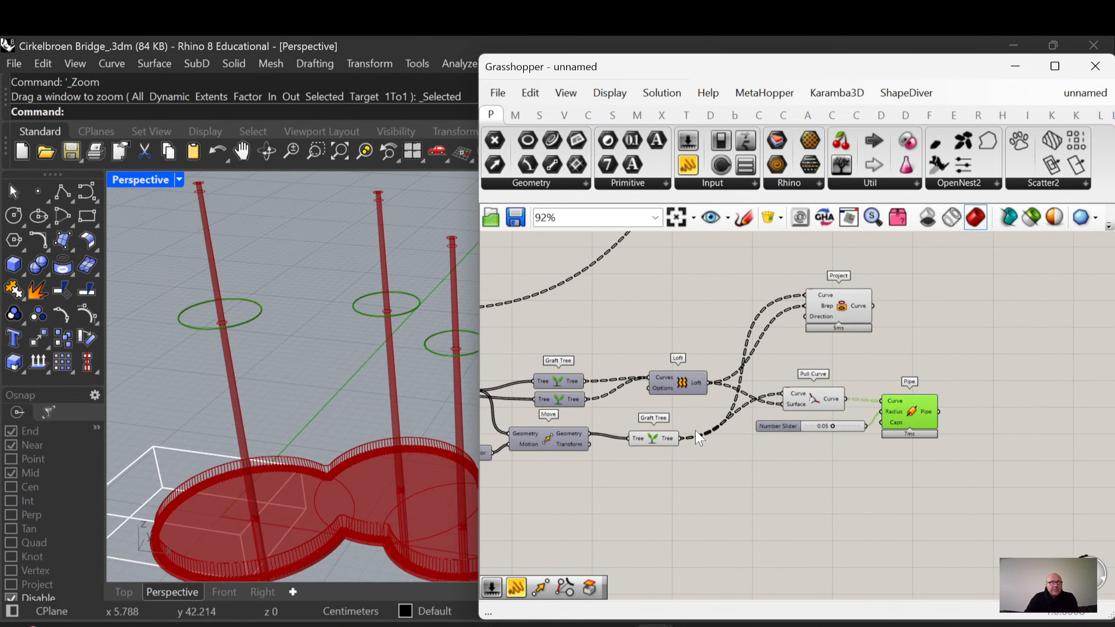
right_drag(381, 242, 379, 252)
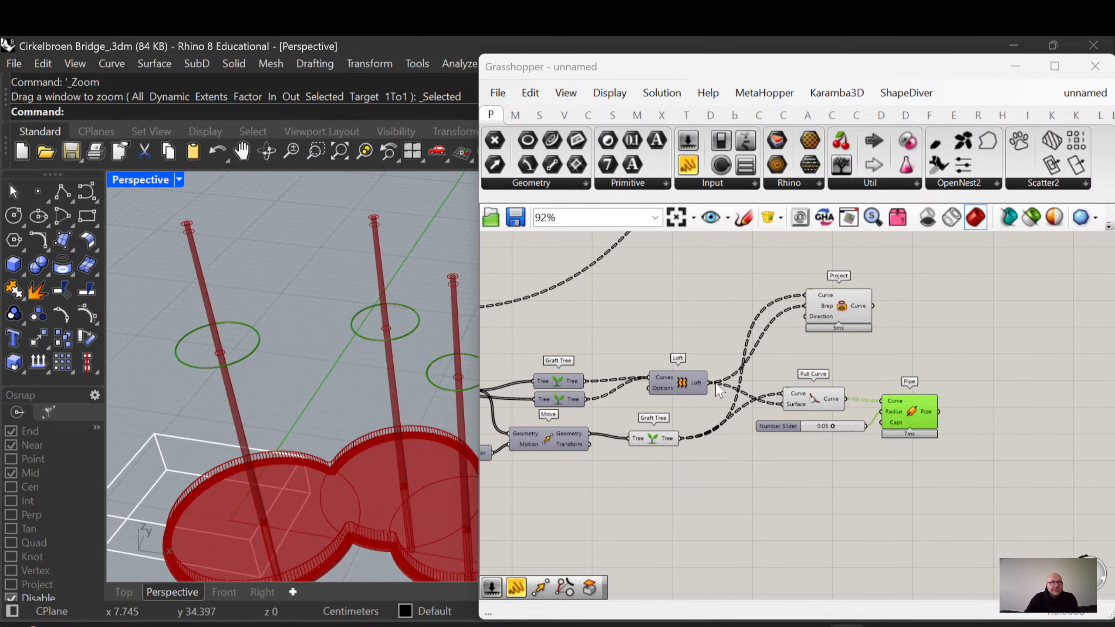
Examine which mast geometry the Circle component and the mast Loft produce in the viewport
right_drag(726, 415, 928, 426)
scroll(801, 390, down, 3)
scroll(689, 349, up, 4)
right_drag(722, 362, 740, 404)
right_drag(882, 361, 814, 368)
scroll(794, 366, down, 2)
right_drag(570, 413, 728, 371)
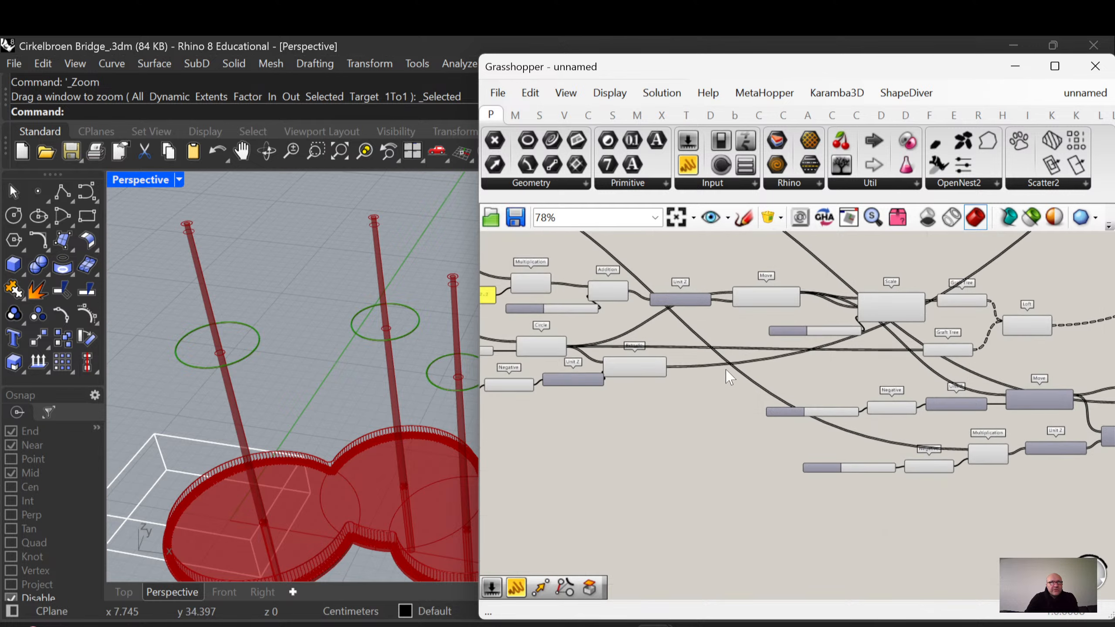
scroll(685, 382, up, 3)
right_drag(608, 325, 629, 388)
scroll(755, 418, down, 2)
click(654, 401)
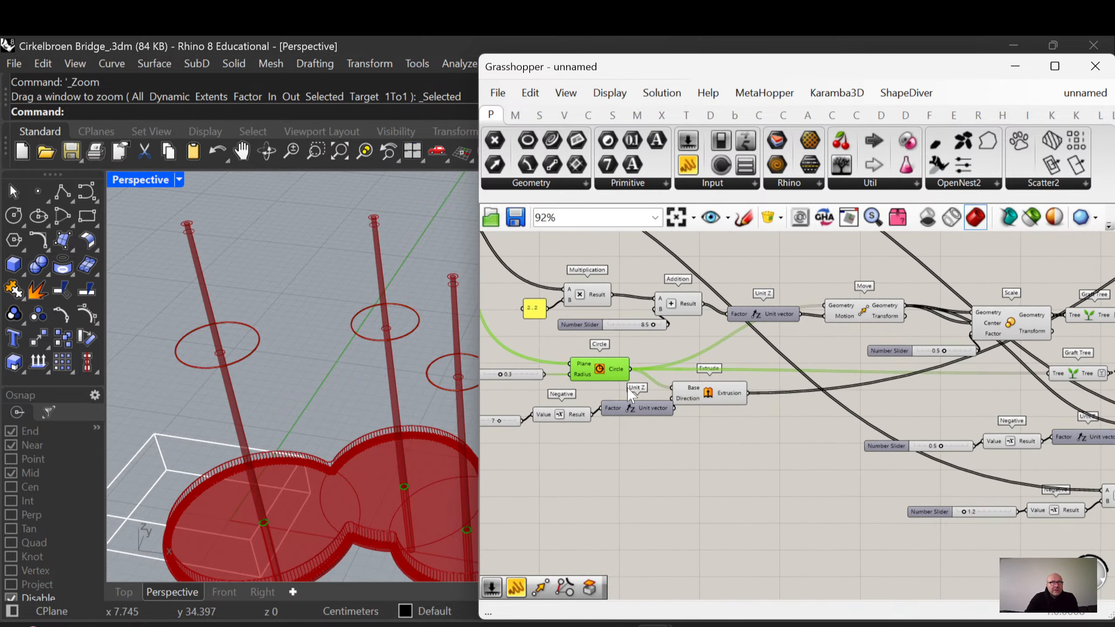
right_drag(776, 414, 633, 376)
right_drag(809, 398, 696, 416)
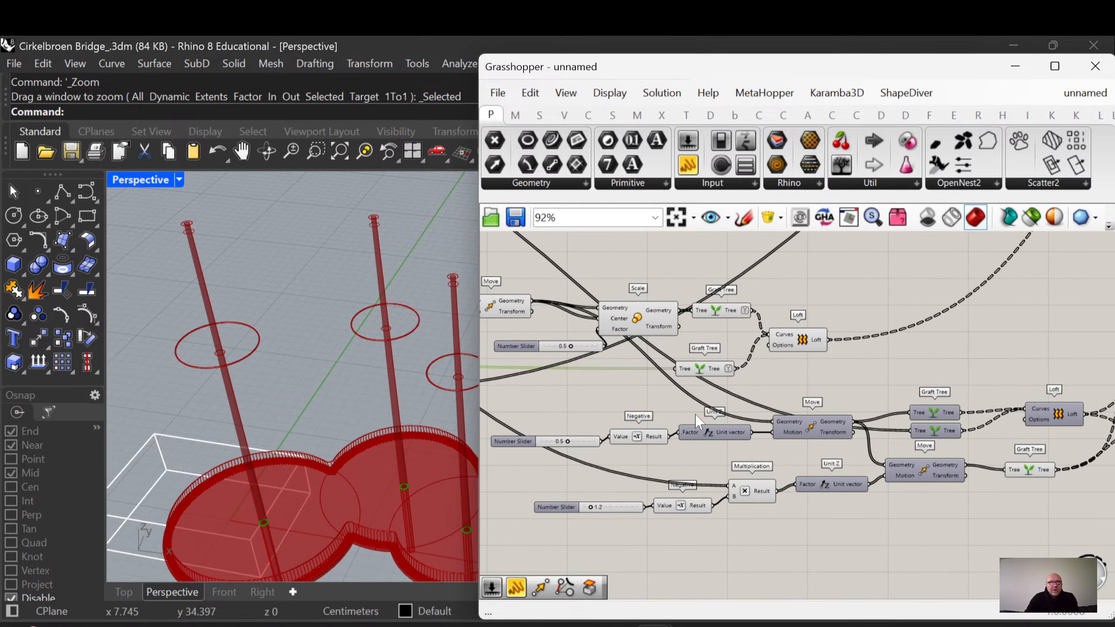
click(798, 349)
right_drag(794, 400, 698, 366)
right_drag(688, 473, 698, 472)
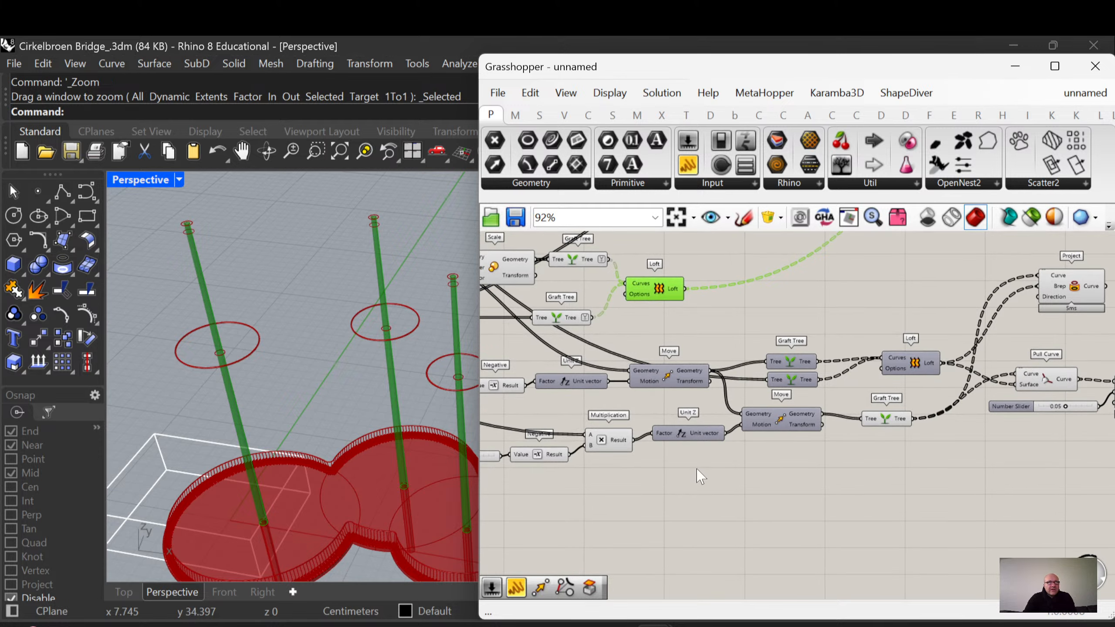
Examine which mast geometry the Extrude component and the Move component feeding Scale produce
right_drag(800, 433, 624, 498)
scroll(623, 498, down, 2)
right_drag(686, 448, 950, 395)
scroll(791, 458, down, 3)
right_drag(627, 429, 861, 455)
scroll(770, 428, up, 4)
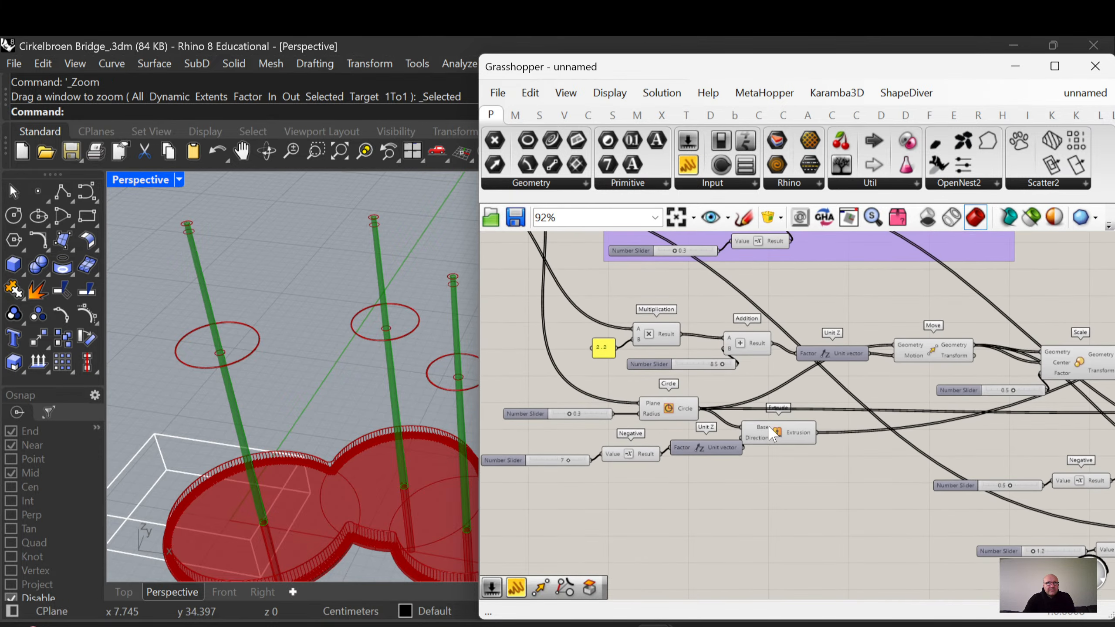
right_drag(661, 440, 724, 453)
drag(840, 452, 844, 451)
right_drag(803, 456, 689, 459)
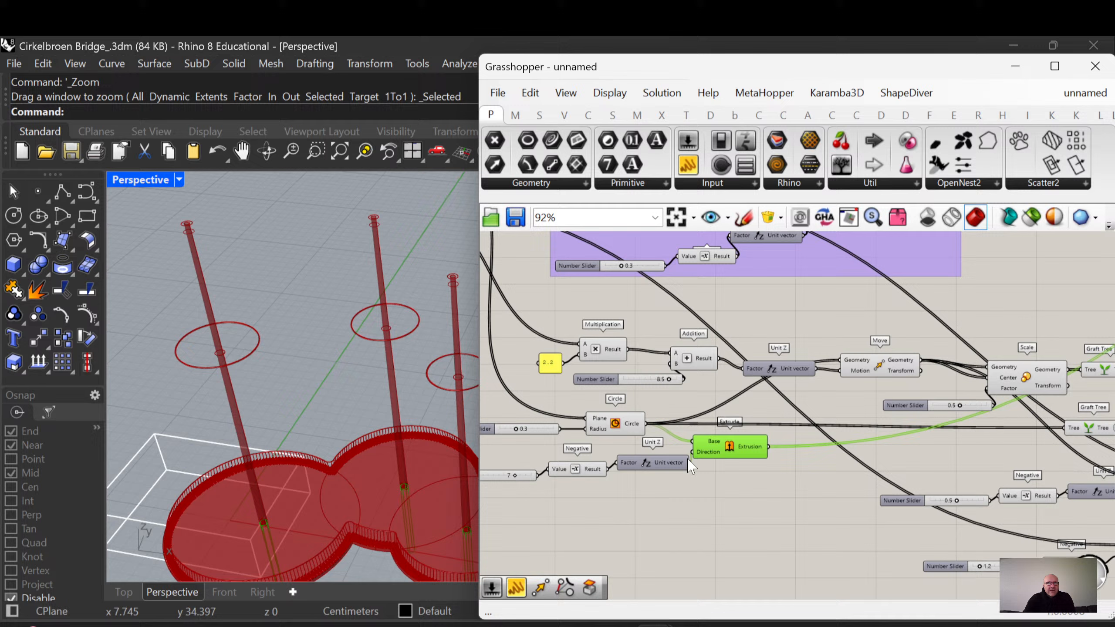
click(874, 374)
right_drag(885, 386, 740, 382)
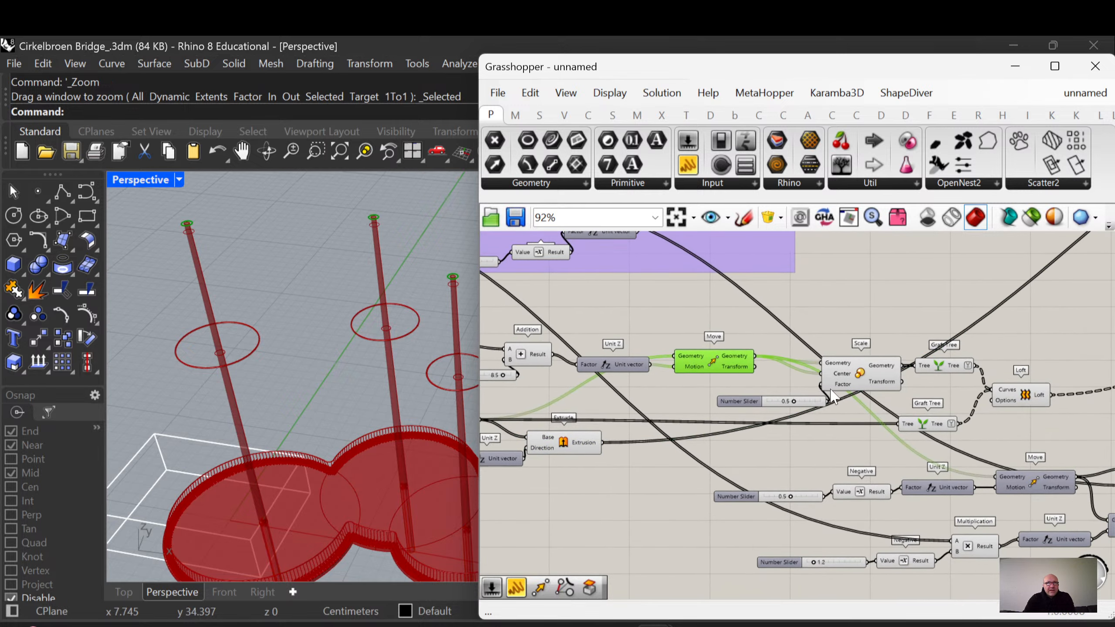
Examine which mast geometry the Scale component produces in the viewport
right_drag(835, 398, 710, 330)
click(806, 377)
right_drag(822, 458, 732, 457)
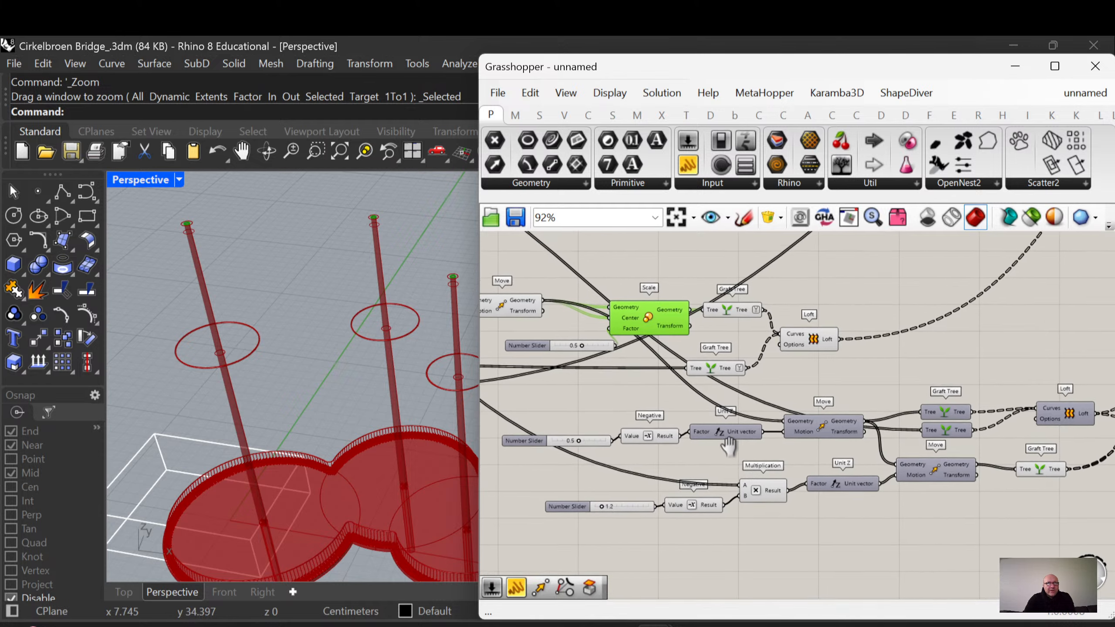
Turn on the preview of the Move component that feeds the two Graft Tree components of the ring cone Loft
click(822, 433)
right_click(822, 428)
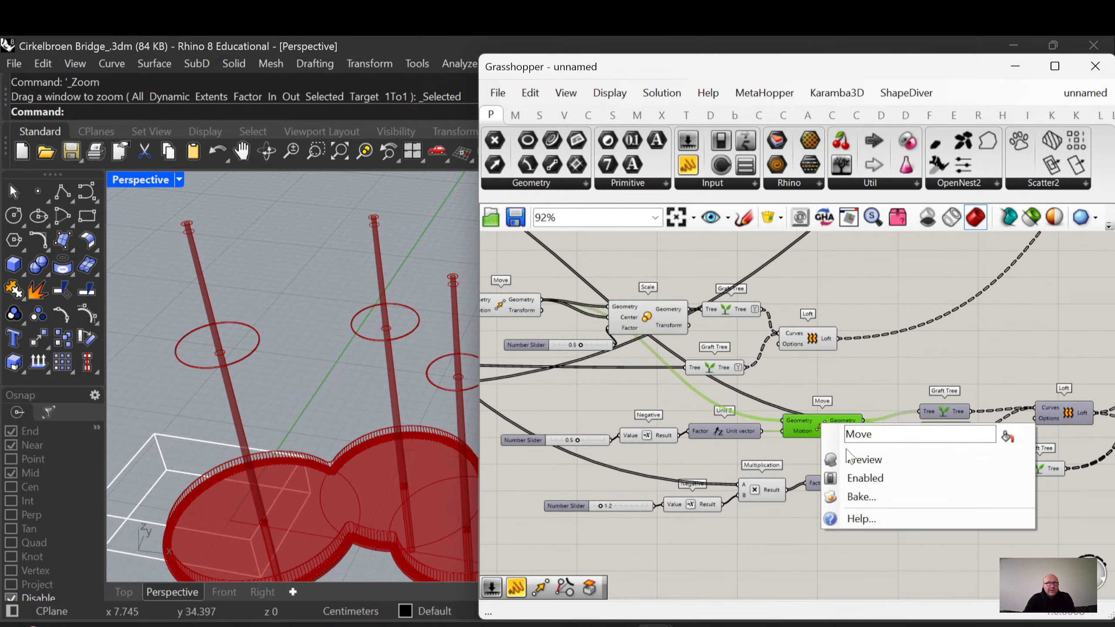
key(Escape)
right_drag(826, 433, 691, 402)
scroll(757, 424, up, 3)
right_drag(764, 404, 652, 407)
scroll(651, 407, down, 2)
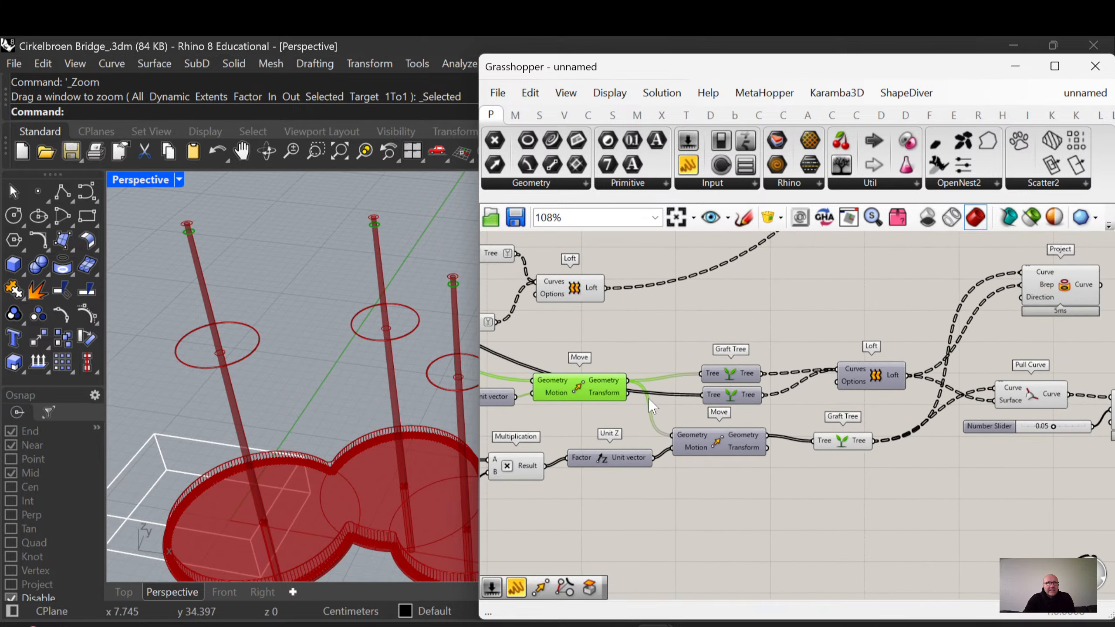
Duplicate the Pipe component with its 0.05 radius slider and arrange the copies below the originals
right_drag(941, 452, 836, 472)
drag(1058, 481, 968, 439)
drag(1041, 430, 1036, 482)
key(ctrl+c)
key(ctrl+v)
drag(1010, 466, 1003, 543)
drag(895, 509, 791, 554)
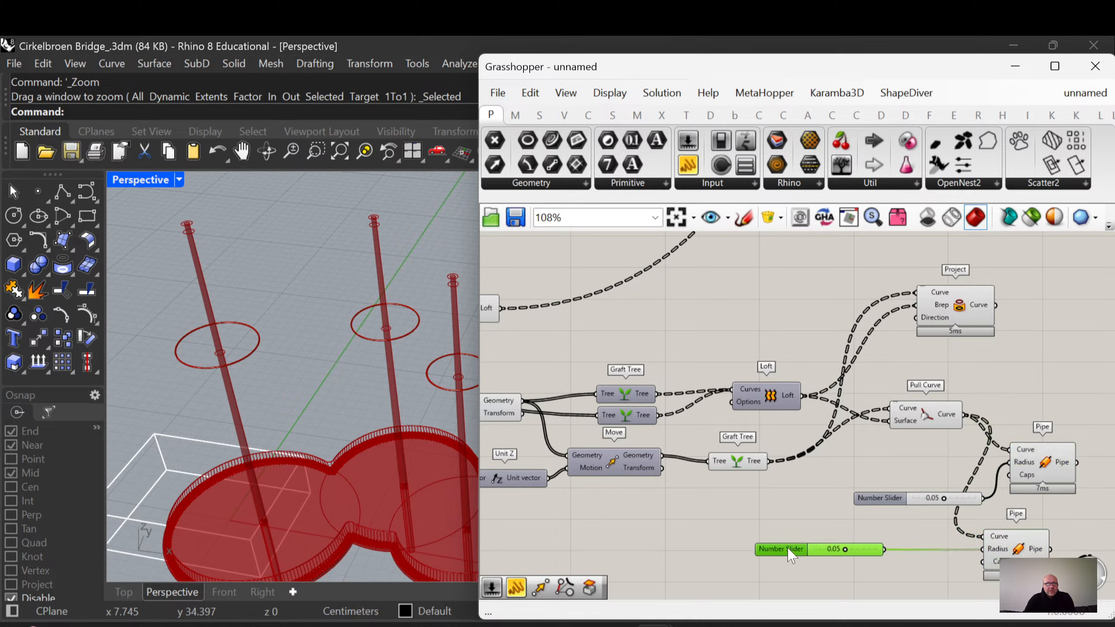
drag(1003, 546, 966, 552)
right_drag(738, 501, 811, 477)
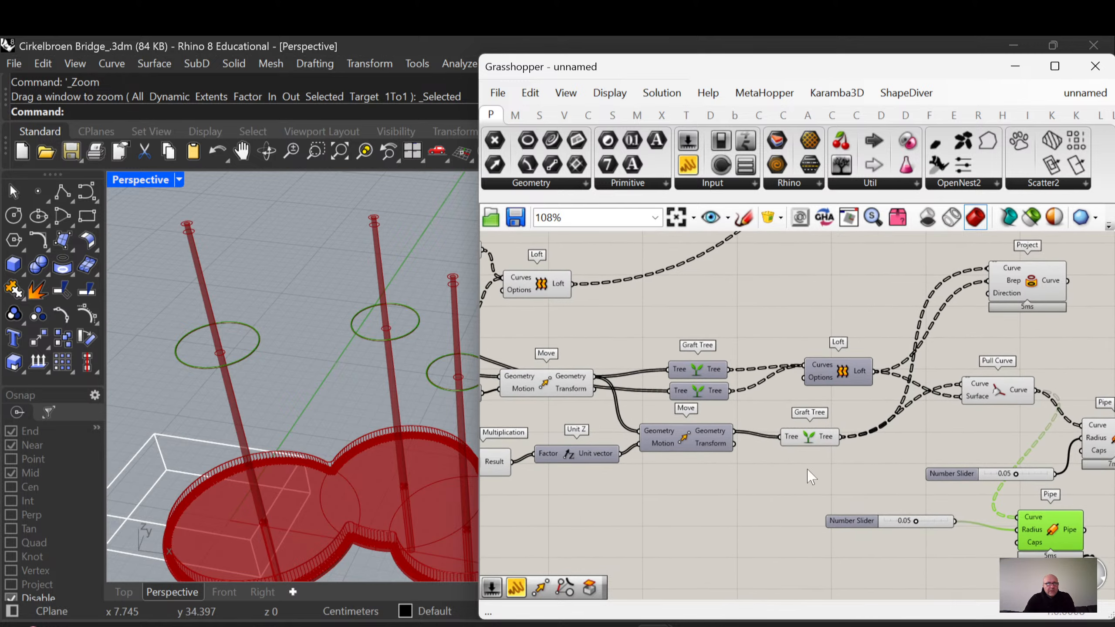
Feed the previewed Move component's Geometry into the duplicated Pipe's Curve input, then shift that Pipe and its slider clear of the originals
click(563, 386)
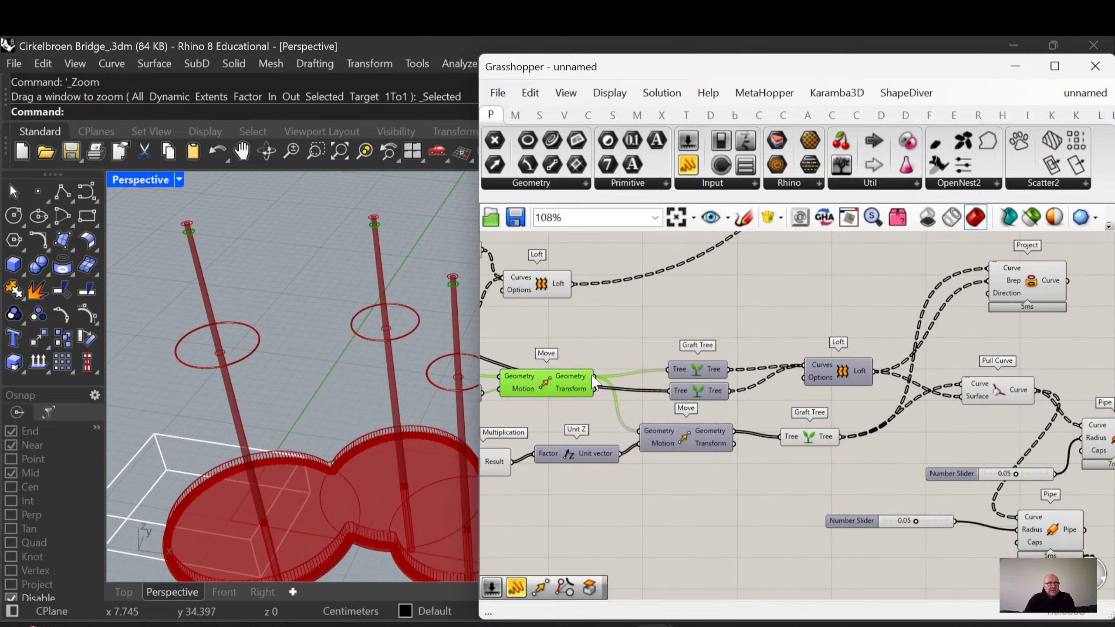
drag(596, 387, 1018, 518)
right_drag(1024, 536, 821, 494)
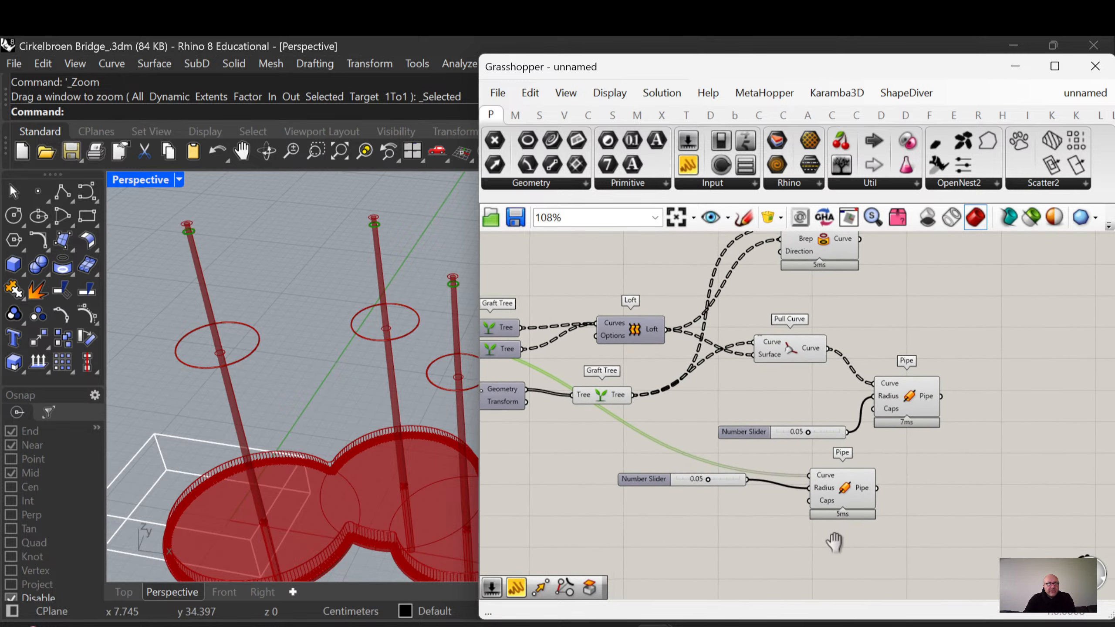
drag(854, 553, 608, 466)
drag(858, 501, 993, 516)
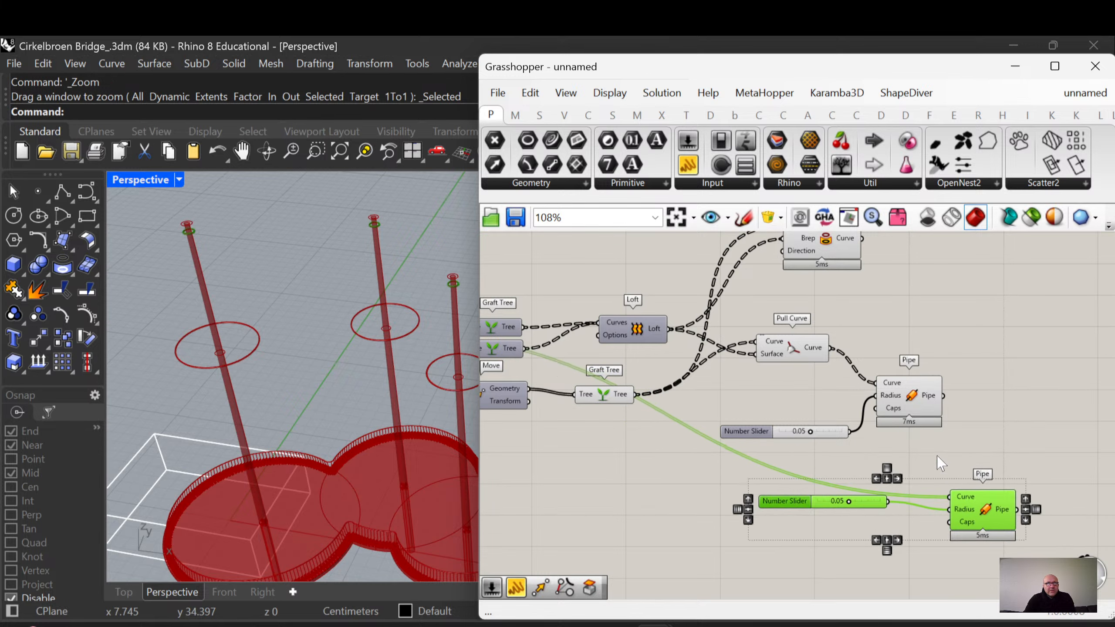
Connect the outputs of both Pipe components to free inputs of the Merge component
right_drag(887, 395, 952, 460)
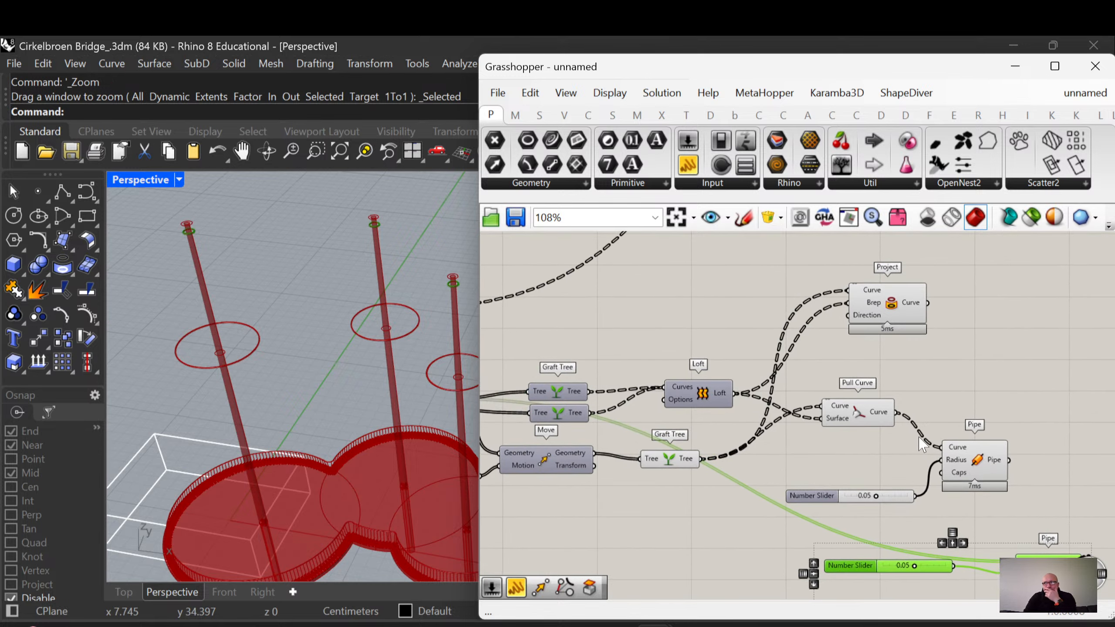
scroll(918, 455, up, 3)
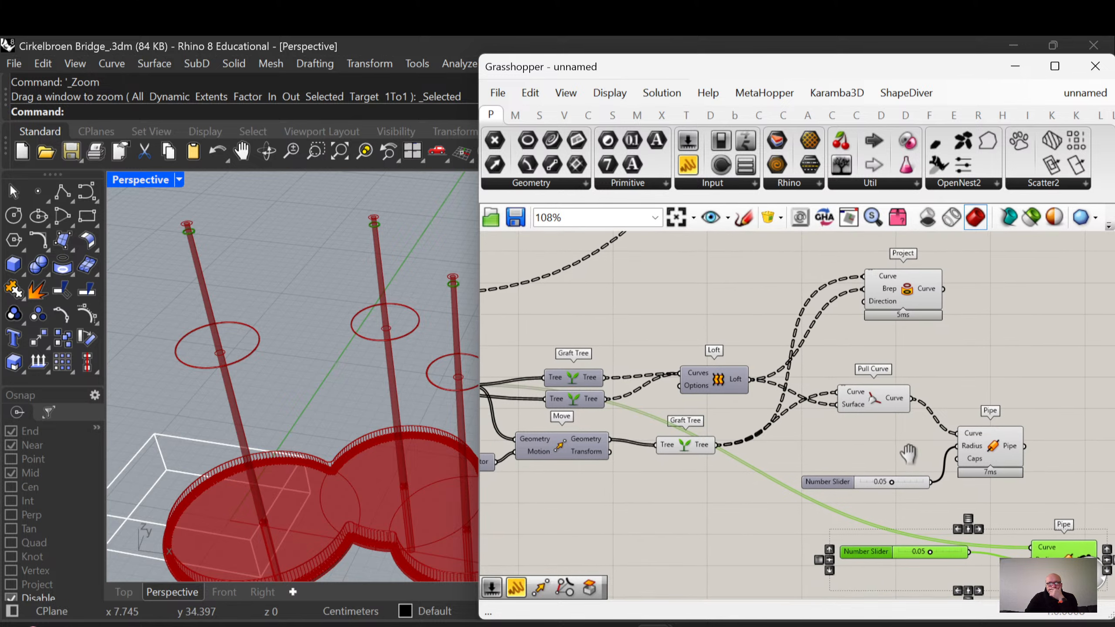
right_drag(951, 437, 861, 438)
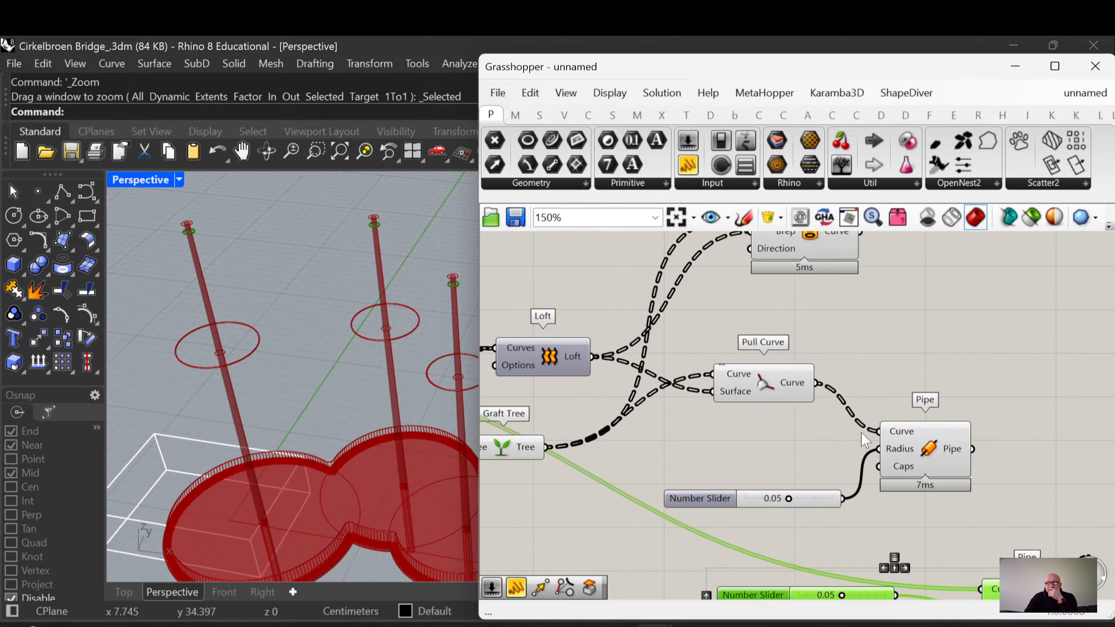
right_drag(762, 498, 746, 522)
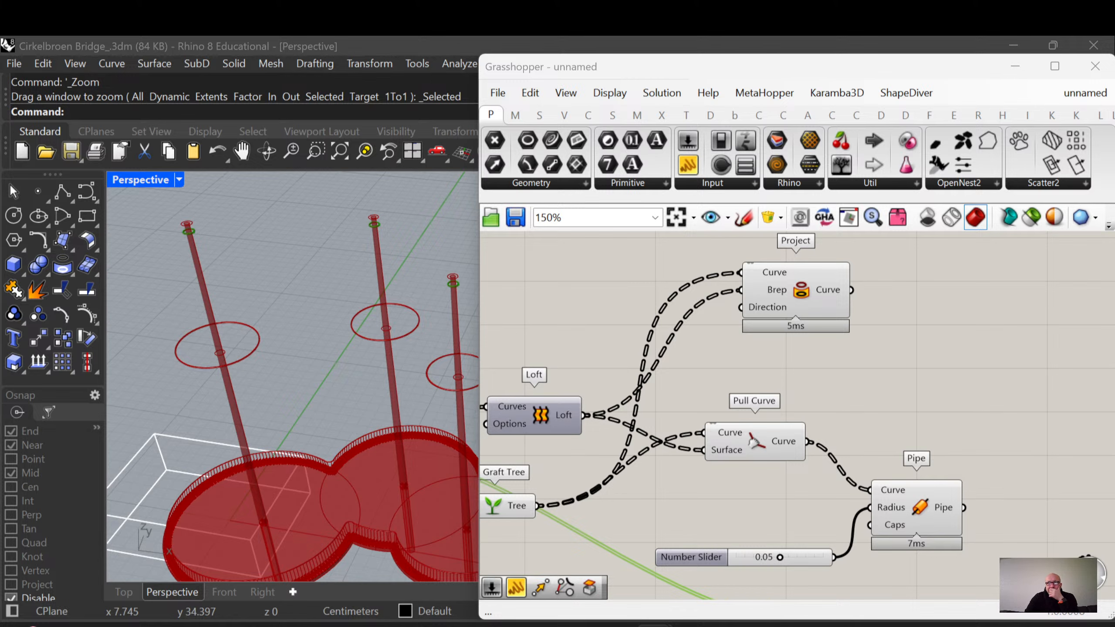
scroll(835, 378, down, 5)
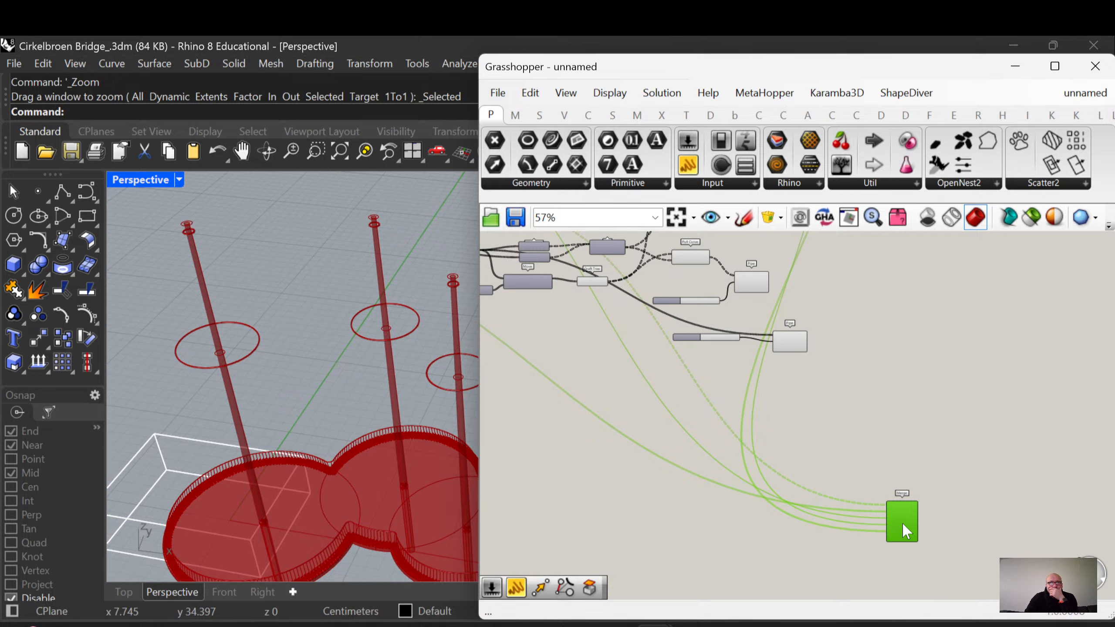
right_drag(906, 531, 869, 356)
scroll(869, 356, up, 3)
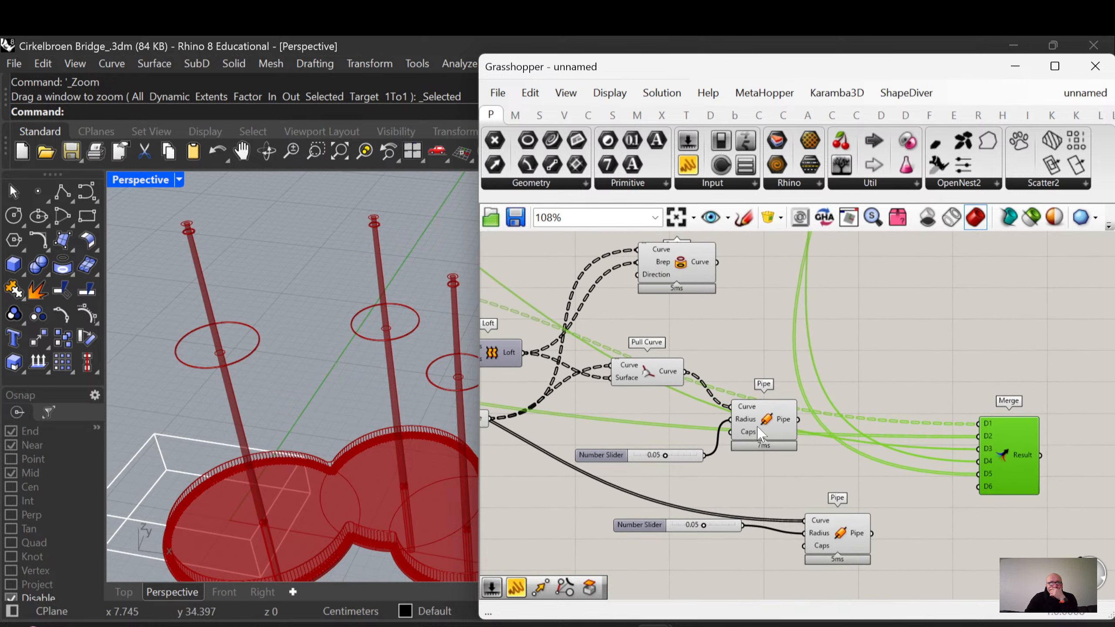
click(762, 434)
drag(799, 420, 997, 478)
drag(873, 534, 979, 493)
Move the Merge component up level with the handrails group at the far end of the definition, and shift the Grasshopper window slightly
right_drag(351, 395, 351, 382)
scroll(351, 382, up, 3)
scroll(1048, 442, down, 8)
drag(1041, 445, 1043, 320)
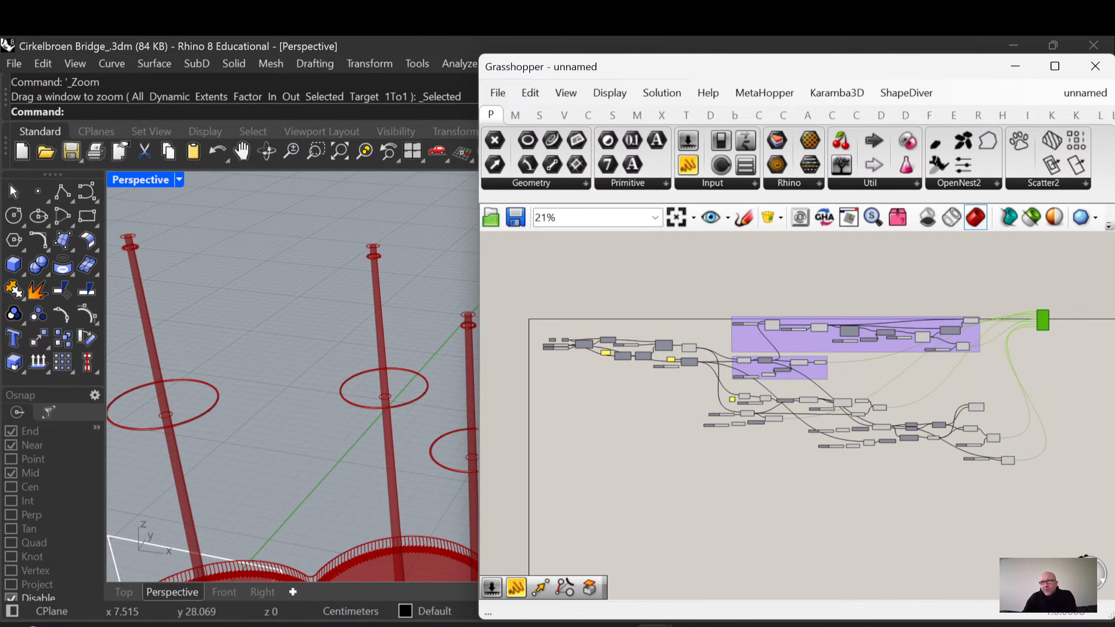
mouse_move(885, 72)
mouse_down()
mouse_move(870, 63)
mouse_move(880, 71)
mouse_up()
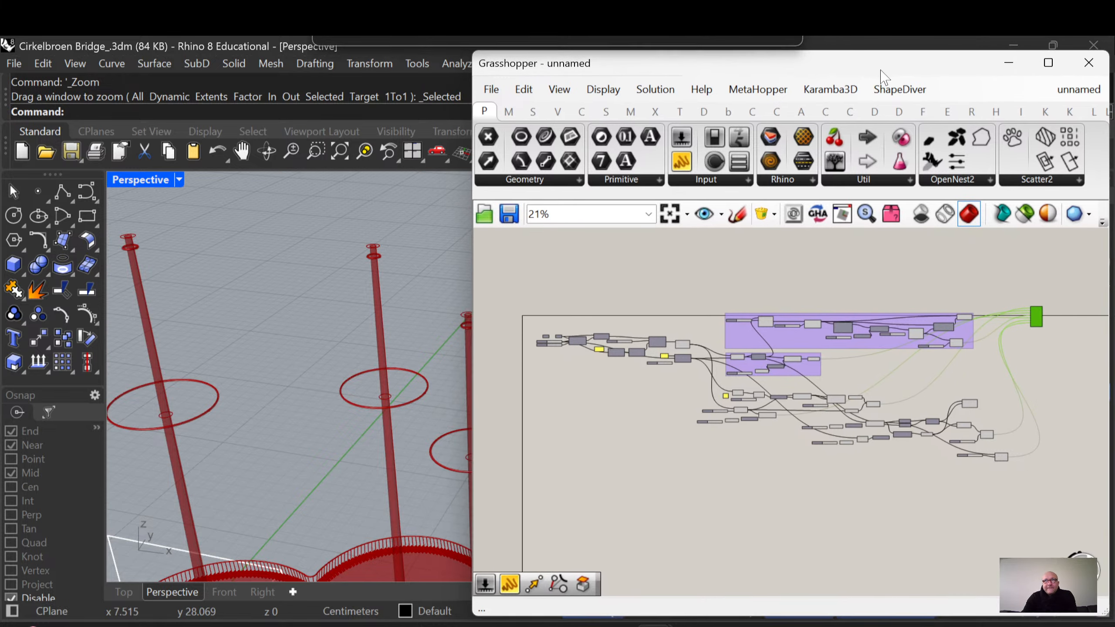
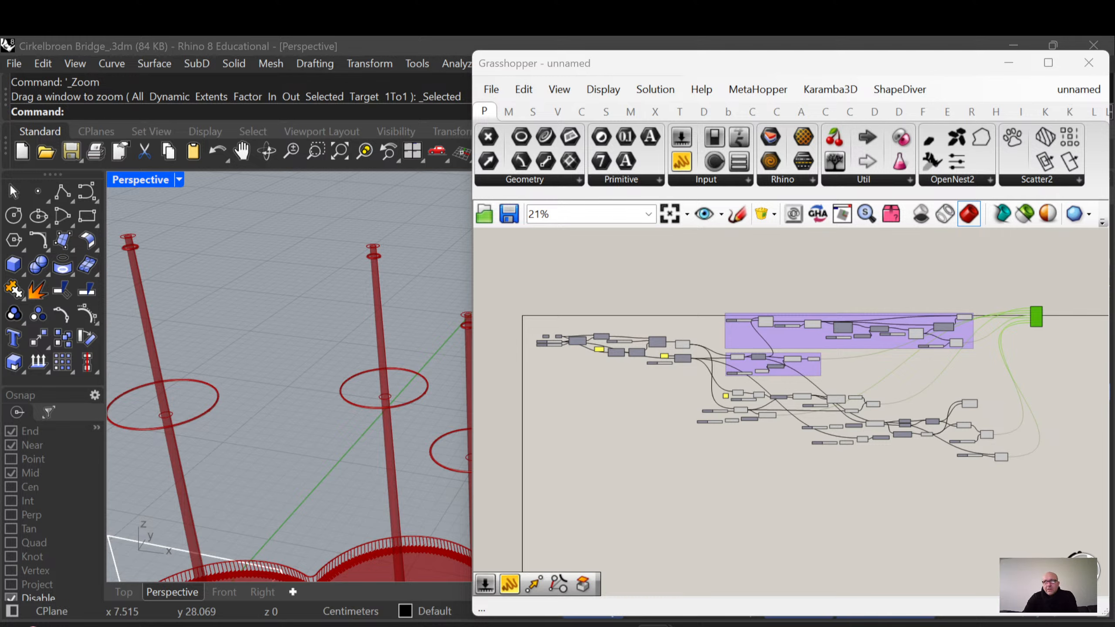
Inspect the masts, piped rings and railing in the Perspective view, looking closely at the notches in the deck edge
scroll(321, 492, down, 4)
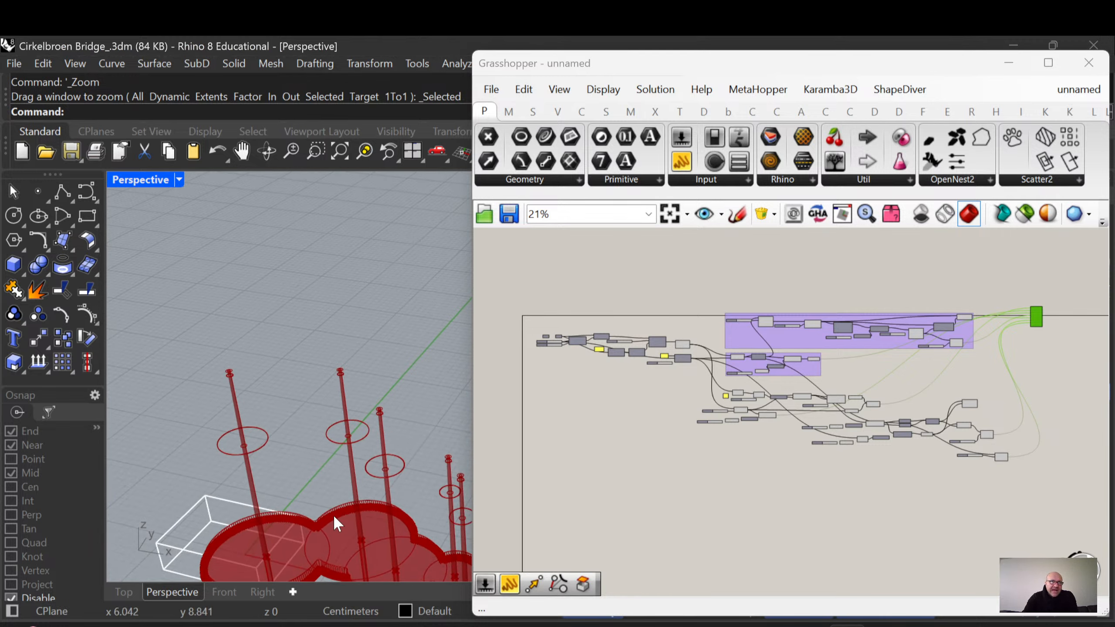
scroll(333, 513, up, 3)
scroll(342, 514, down, 3)
scroll(345, 525, up, 5)
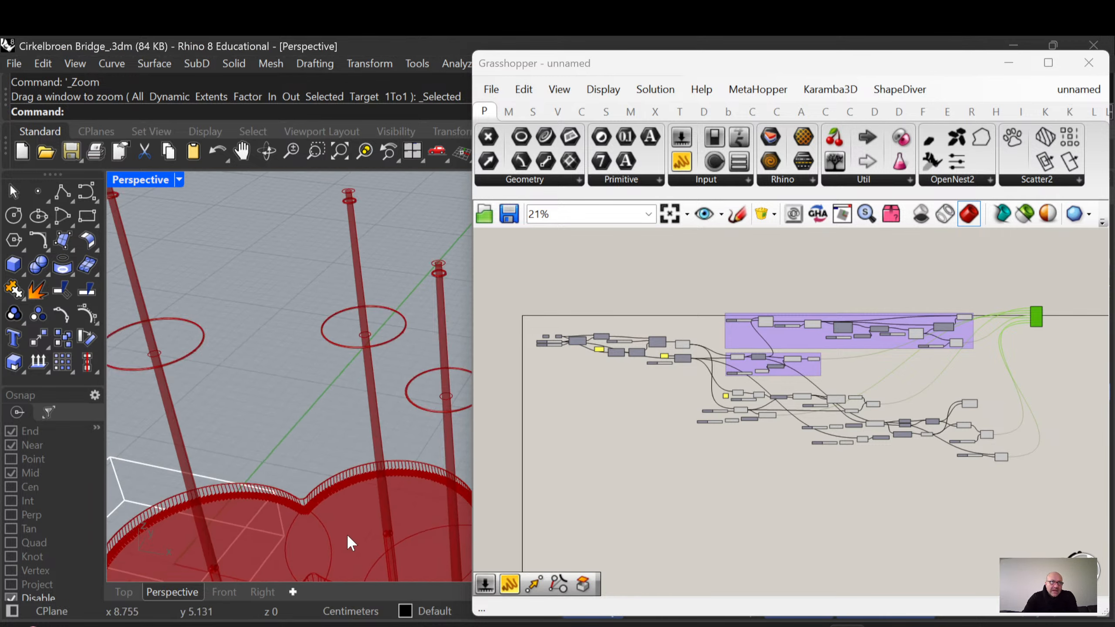
scroll(353, 531, down, 5)
scroll(349, 544, up, 4)
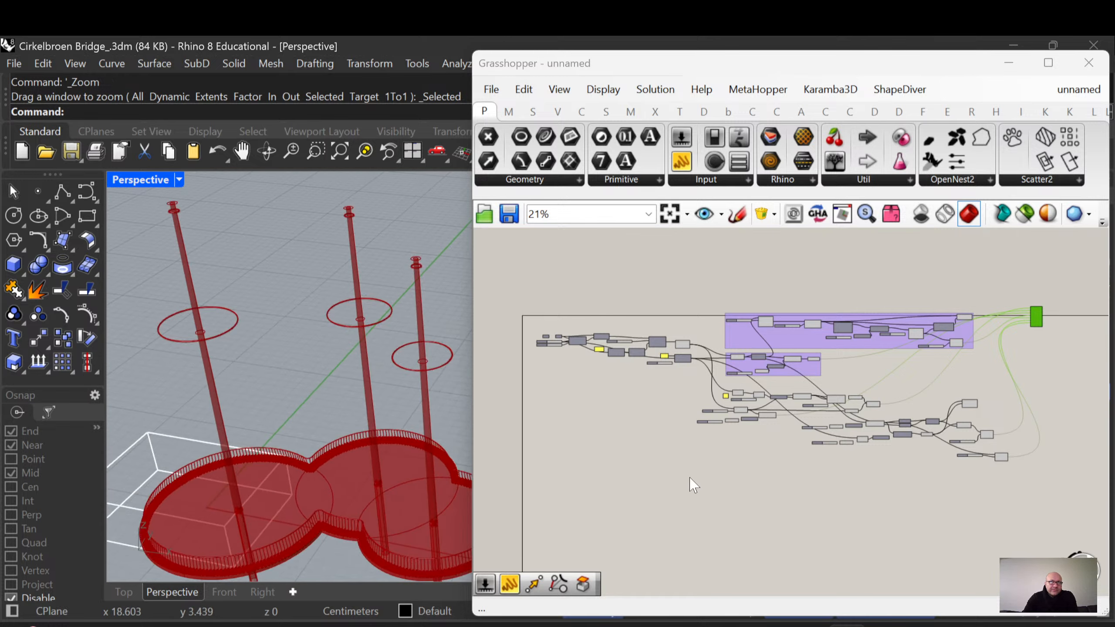
scroll(859, 448, up, 6)
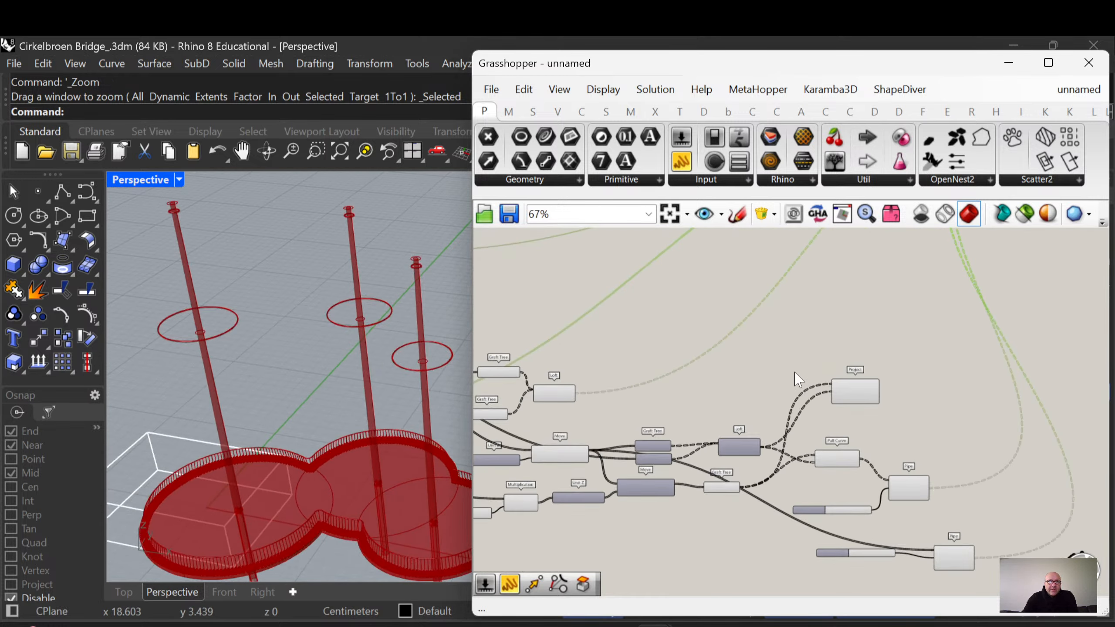
scroll(796, 374, up, 3)
scroll(348, 457, up, 4)
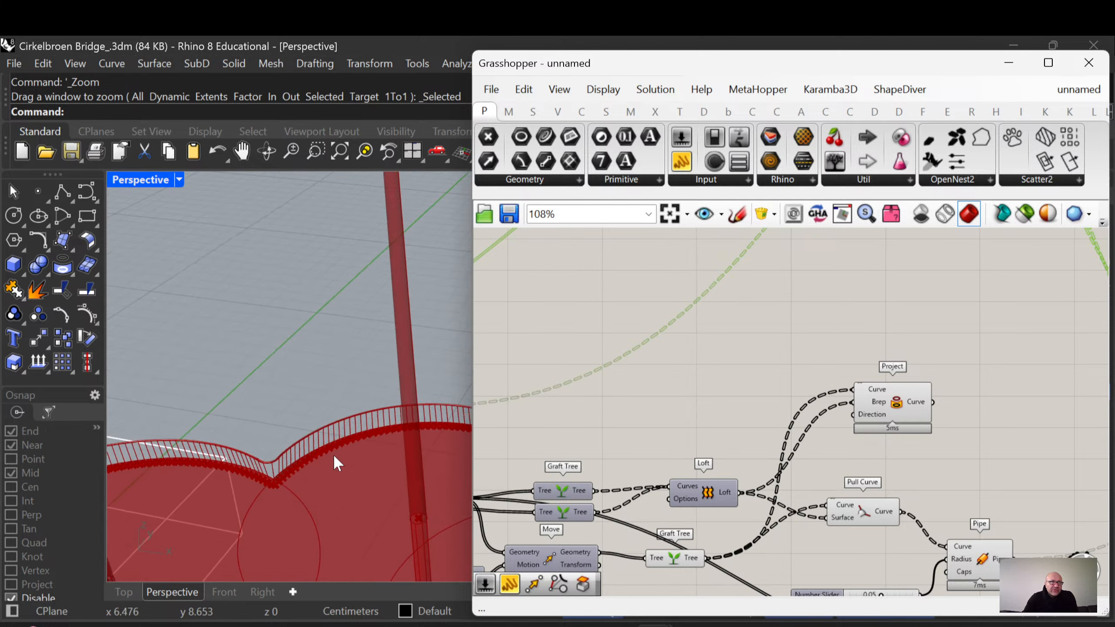
scroll(333, 457, up, 2)
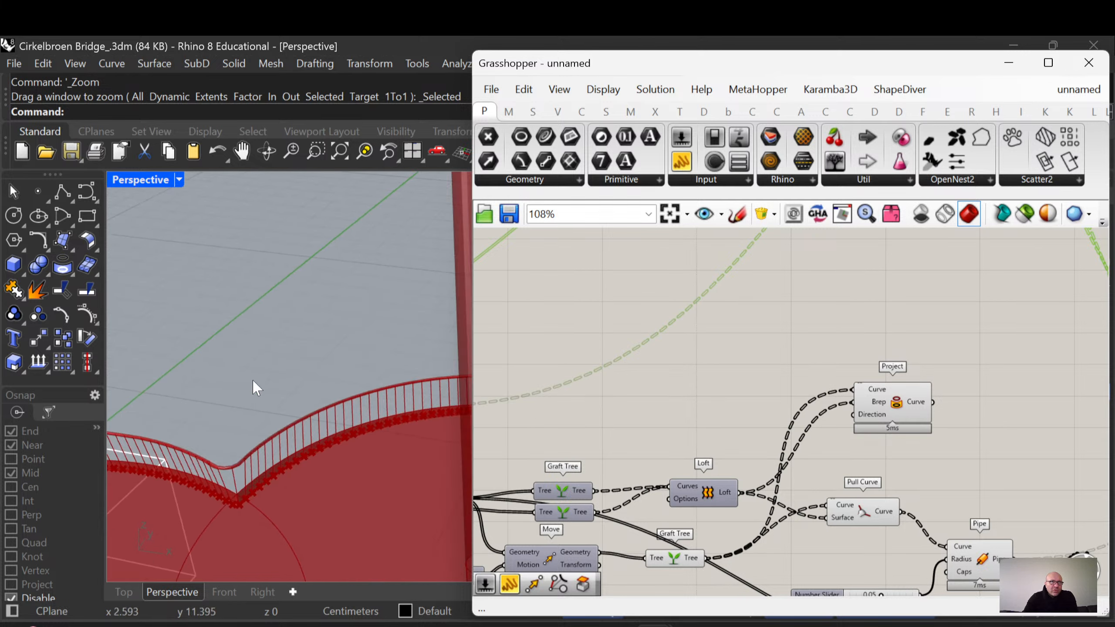
scroll(293, 409, down, 4)
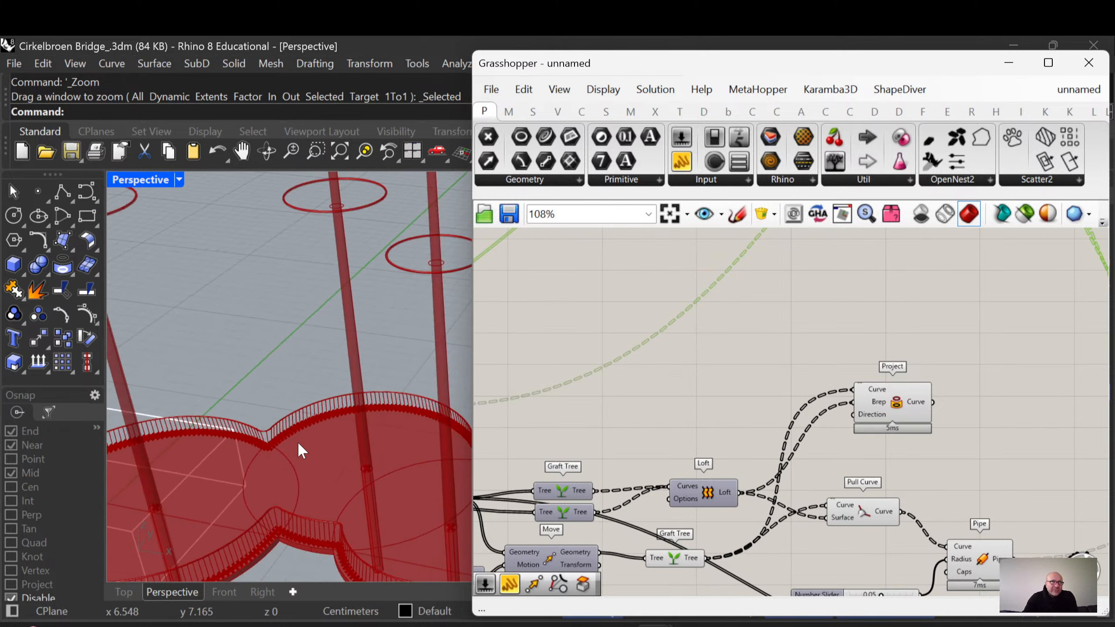
scroll(305, 521, down, 4)
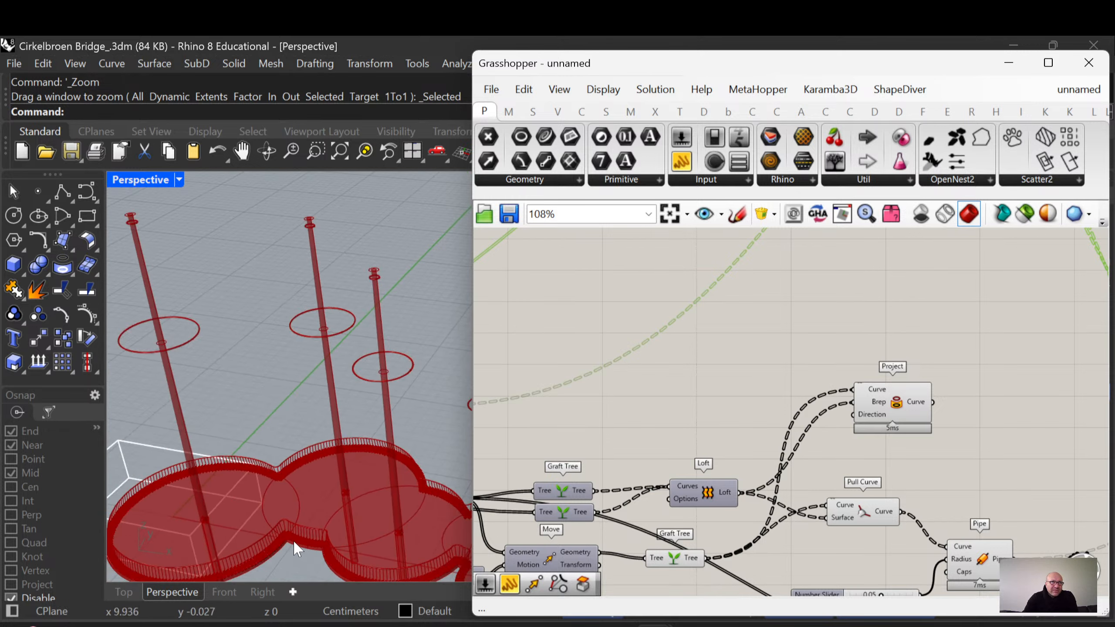
scroll(310, 557, up, 5)
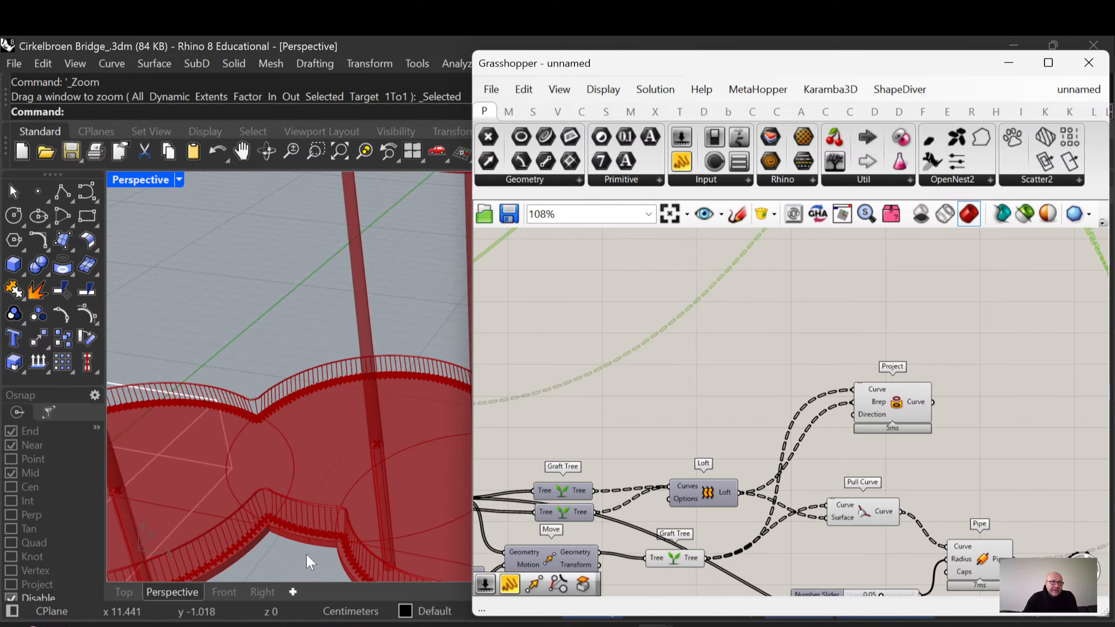
scroll(296, 519, down, 1)
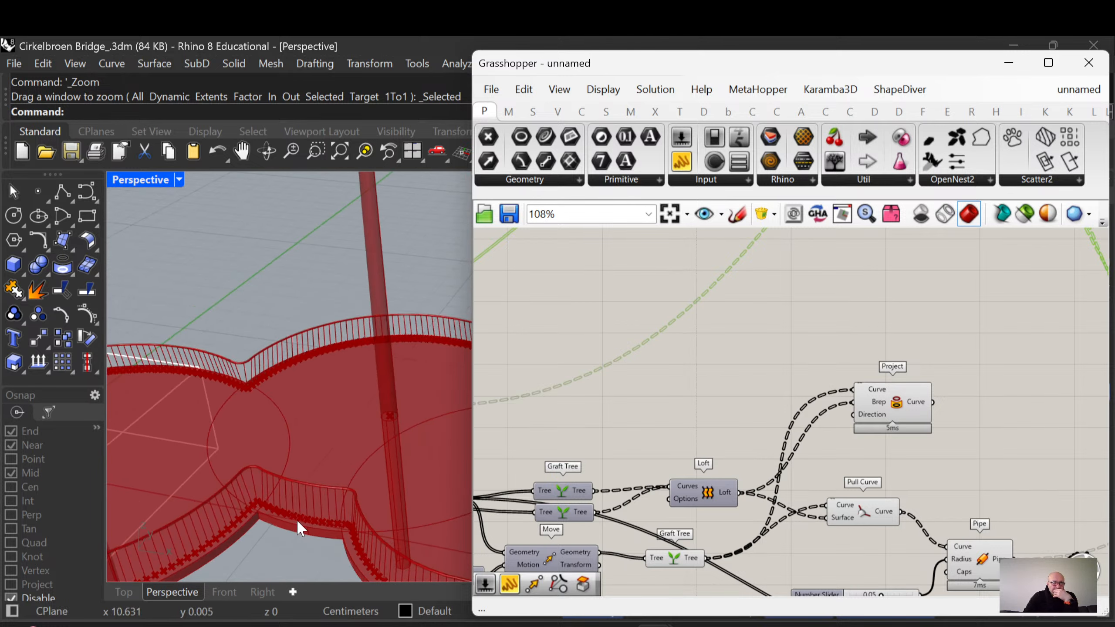
Locate the Region Union component in the Bridge Bed group and check its outline by briefly switching its preview on and off
scroll(790, 398, down, 3)
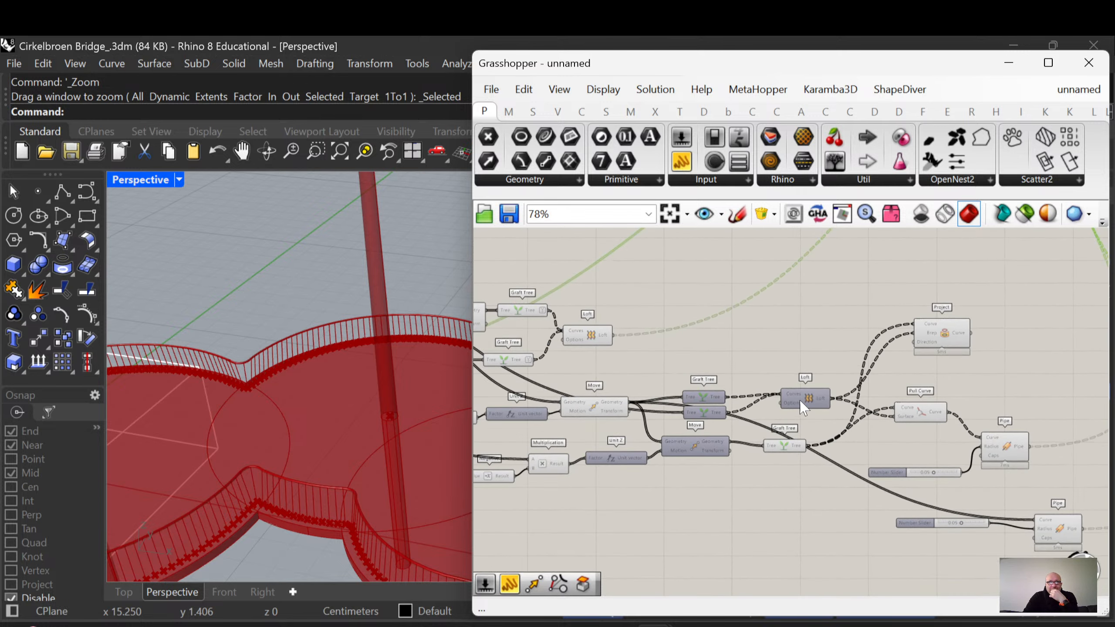
right_drag(725, 422, 836, 453)
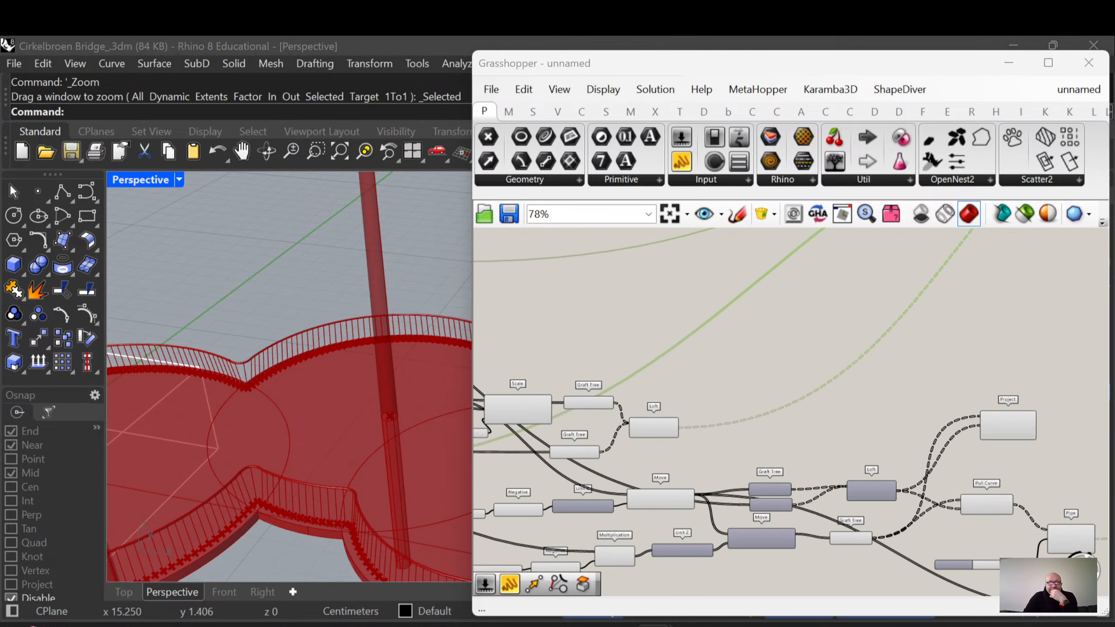
scroll(790, 413, down, 4)
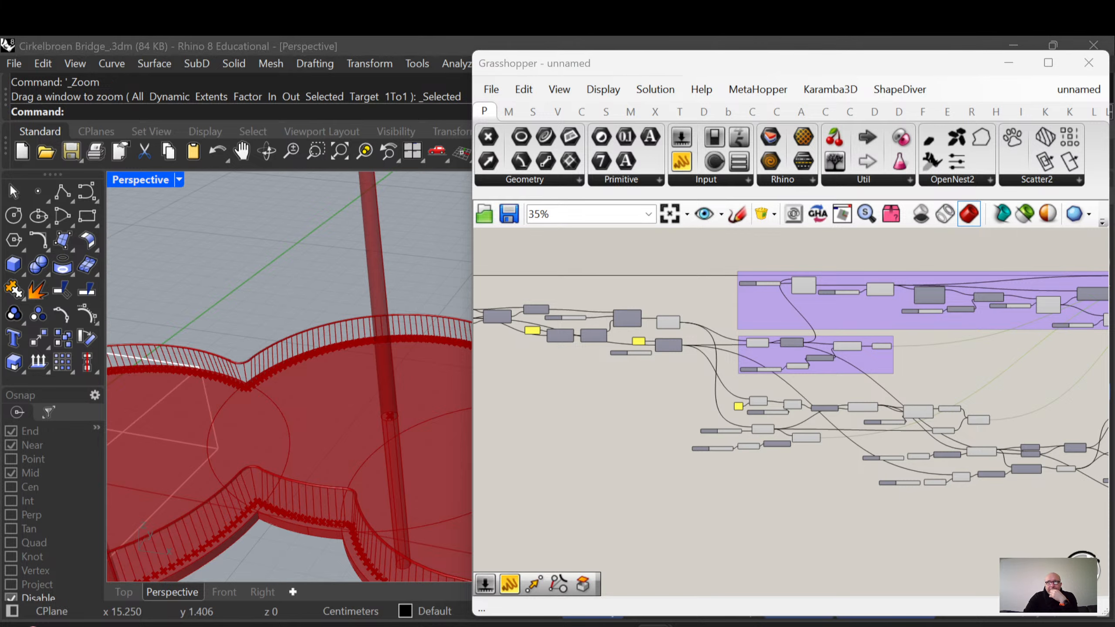
scroll(837, 396, up, 5)
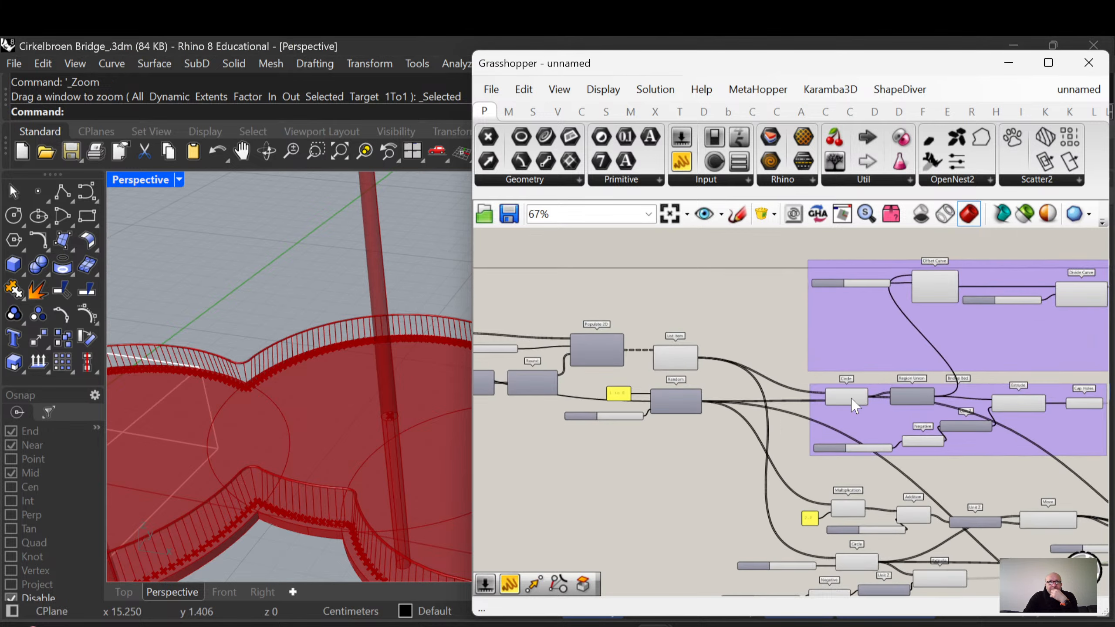
scroll(837, 398, down, 3)
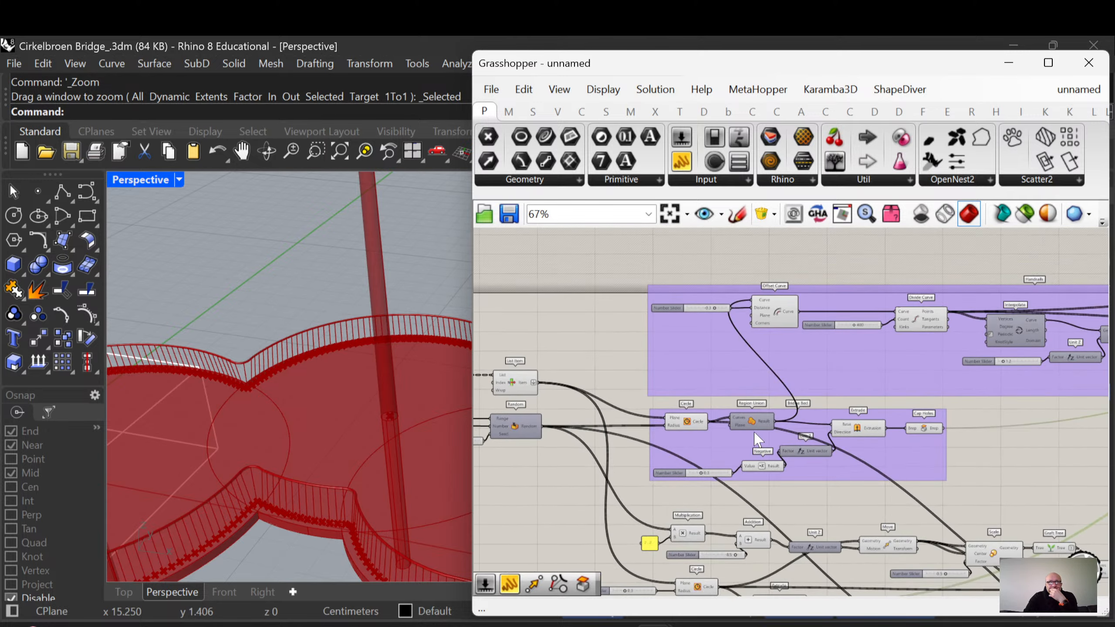
scroll(767, 443, up, 3)
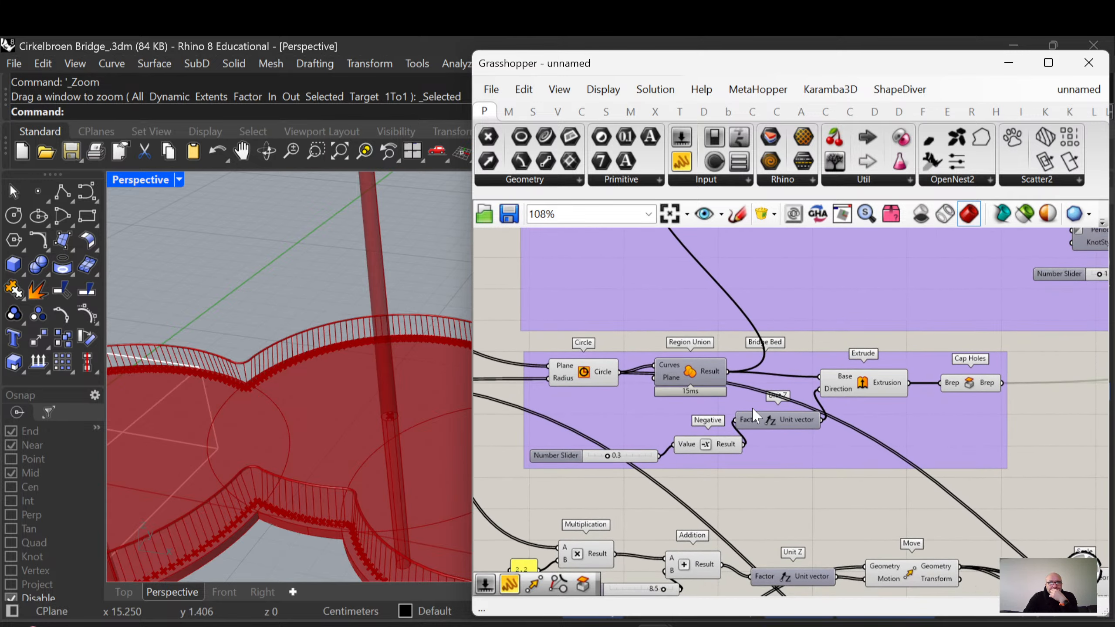
click(695, 384)
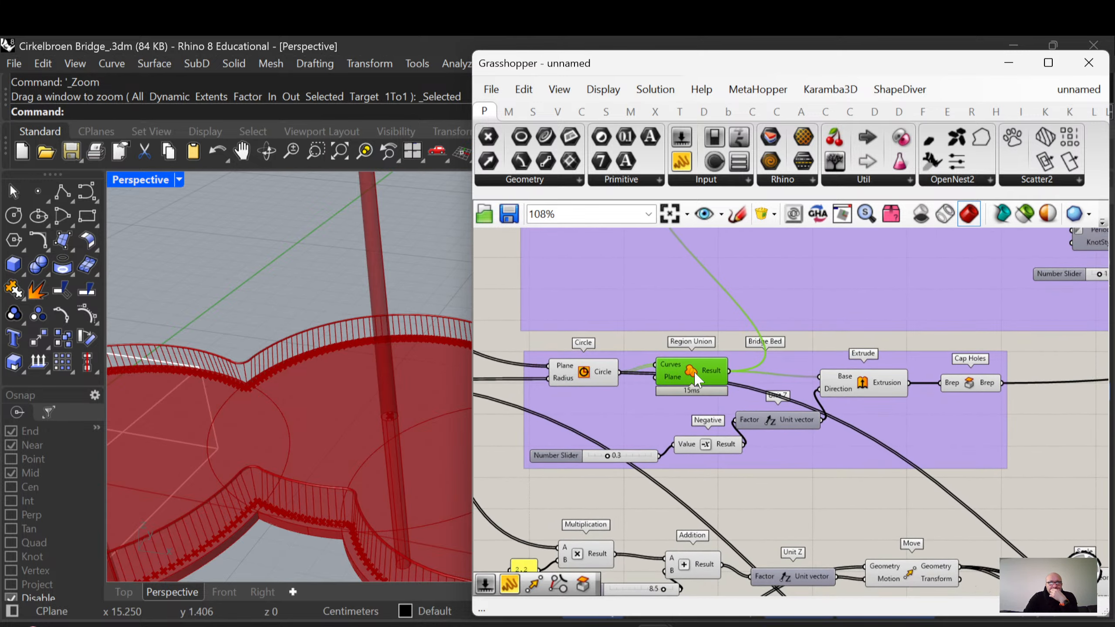
right_click(692, 374)
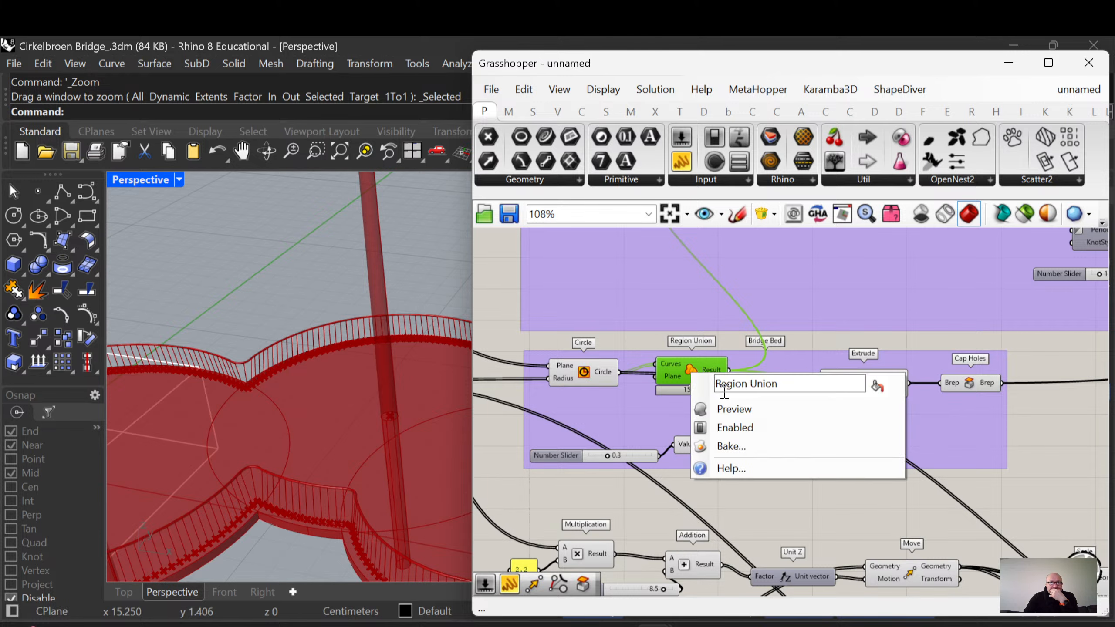
click(703, 408)
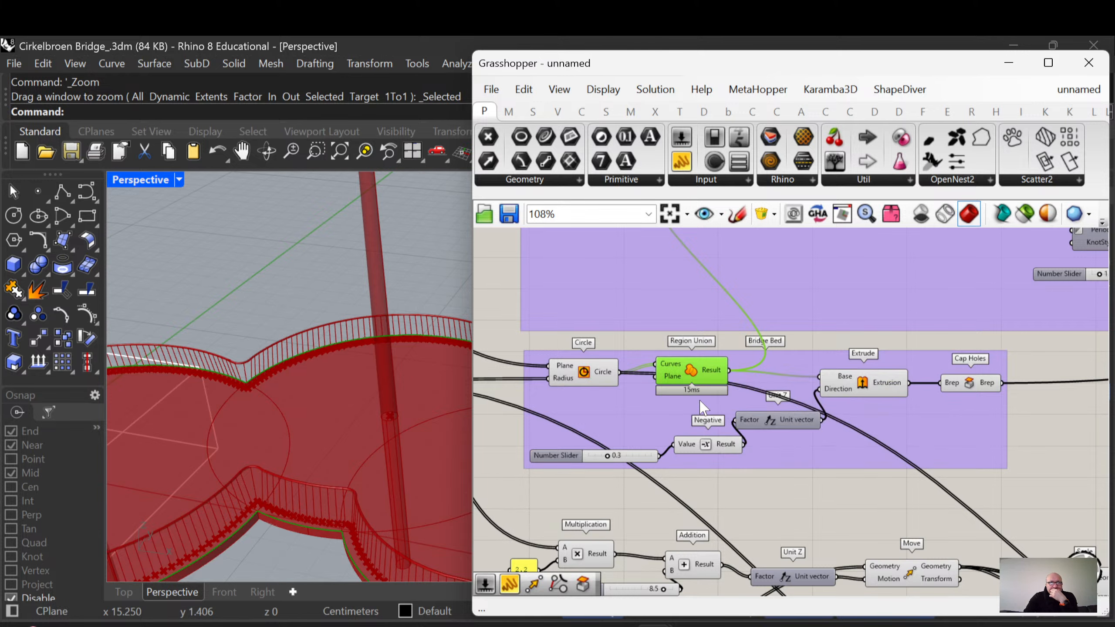
right_click(693, 373)
click(728, 403)
Add a Curve parameter beside the Bridge Bed group and feed it the Region Union's Result
right_drag(819, 427, 718, 416)
double_click(934, 414)
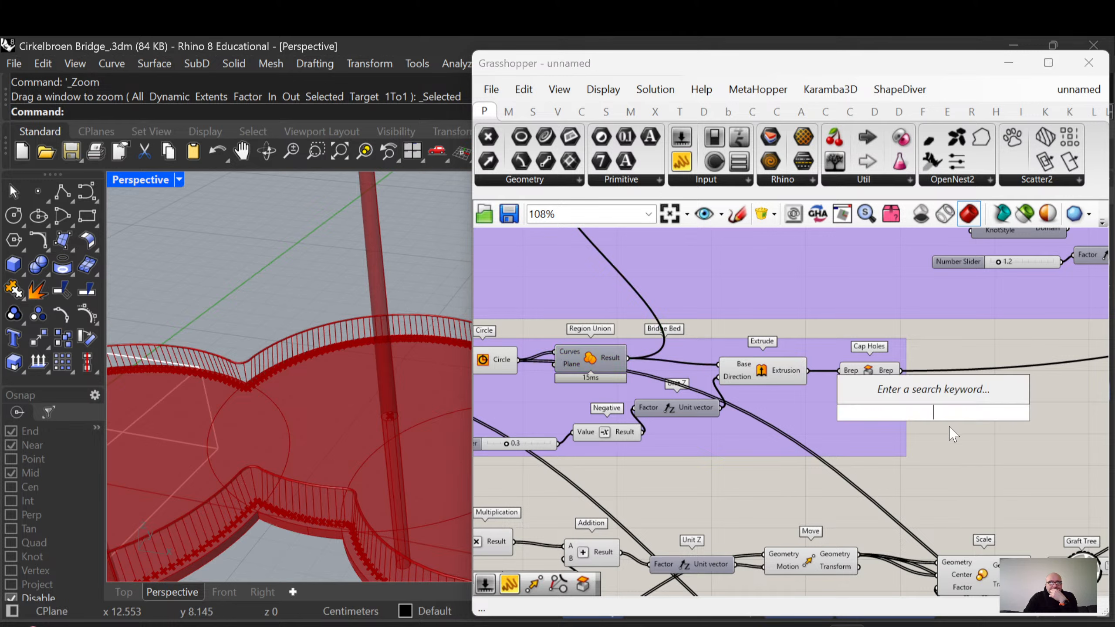
text(c)
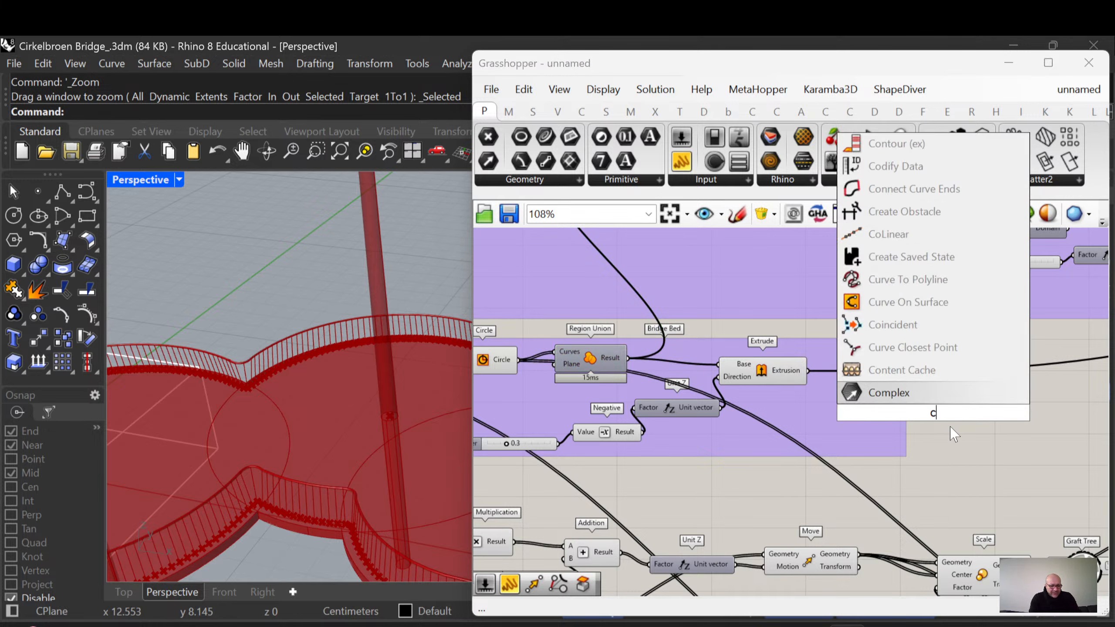
text(ur)
key(Return)
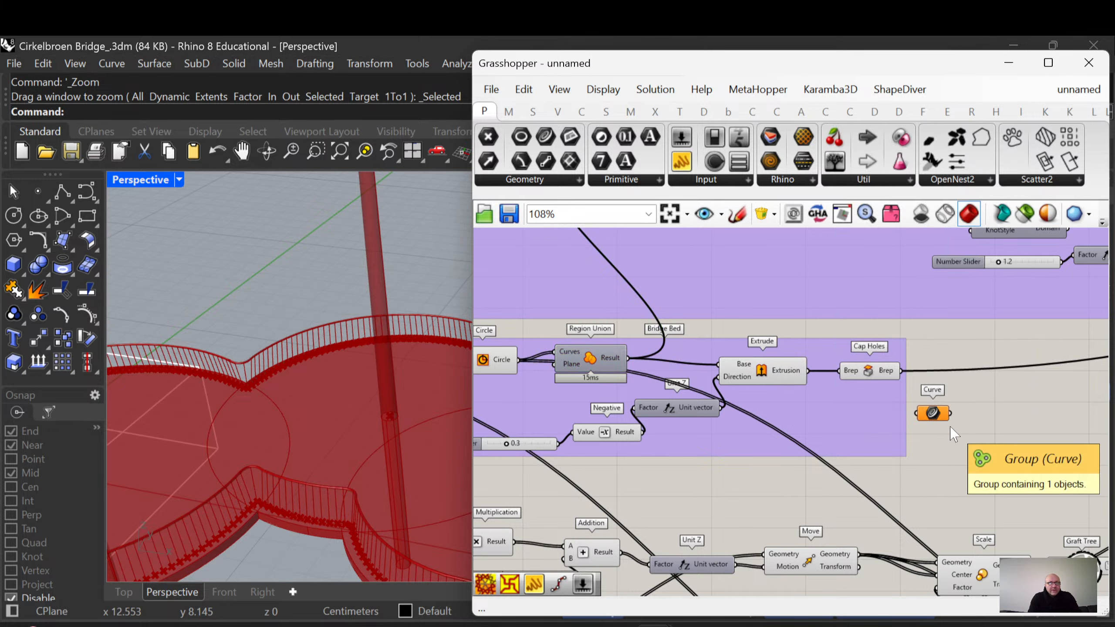
drag(629, 358, 917, 413)
Move the Curve parameter to the far end of the definition, into the open space below the handrails group
right_drag(964, 447, 625, 436)
drag(596, 405, 941, 434)
right_drag(962, 437, 560, 401)
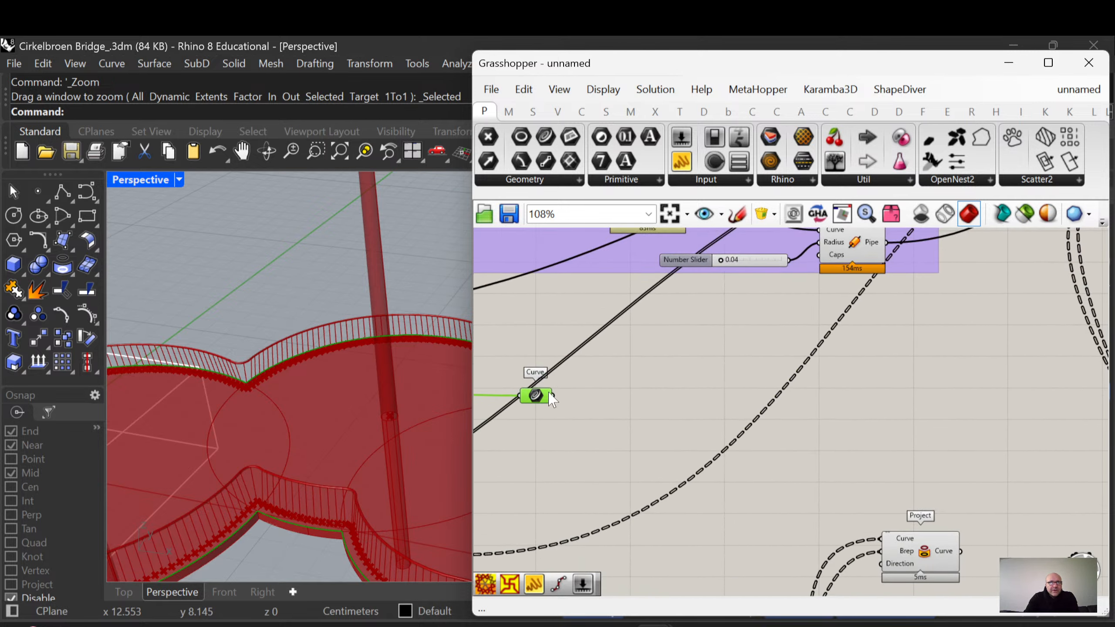
drag(533, 391, 964, 403)
scroll(841, 407, down, 4)
right_drag(894, 444, 695, 473)
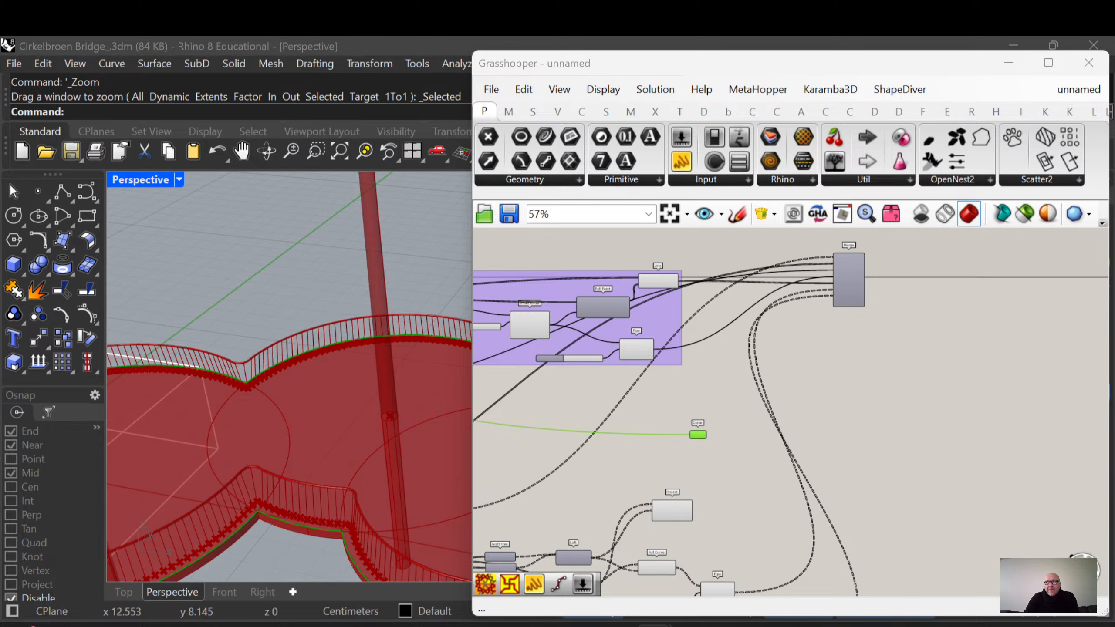
Add a Divide Curve component next to the Curve parameter and connect the parameter to its Curve input
scroll(738, 444, up, 5)
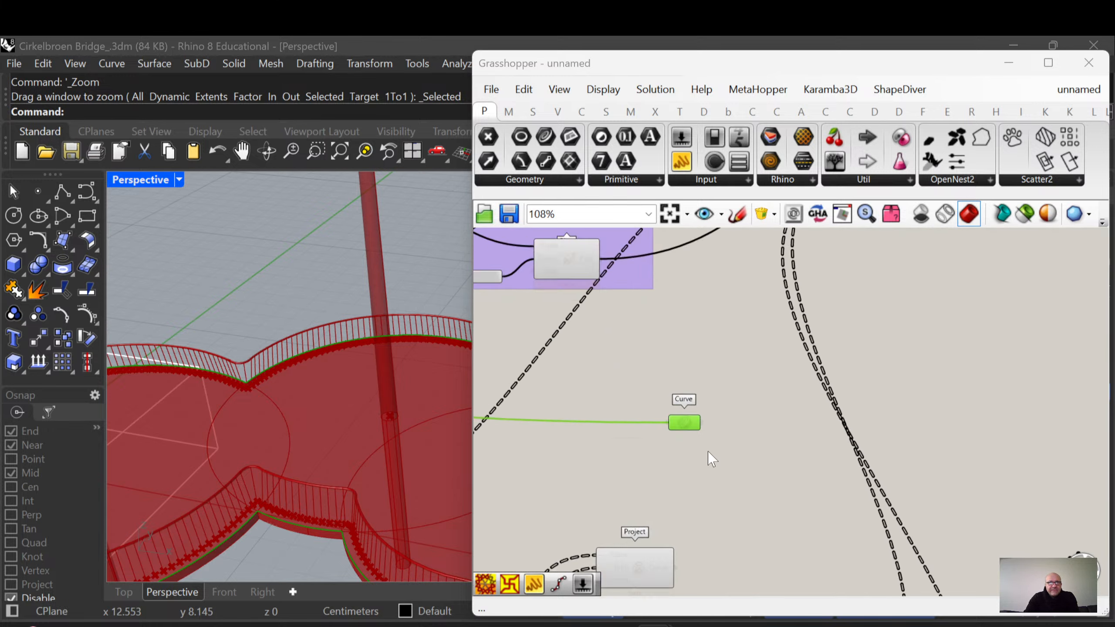
double_click(798, 430)
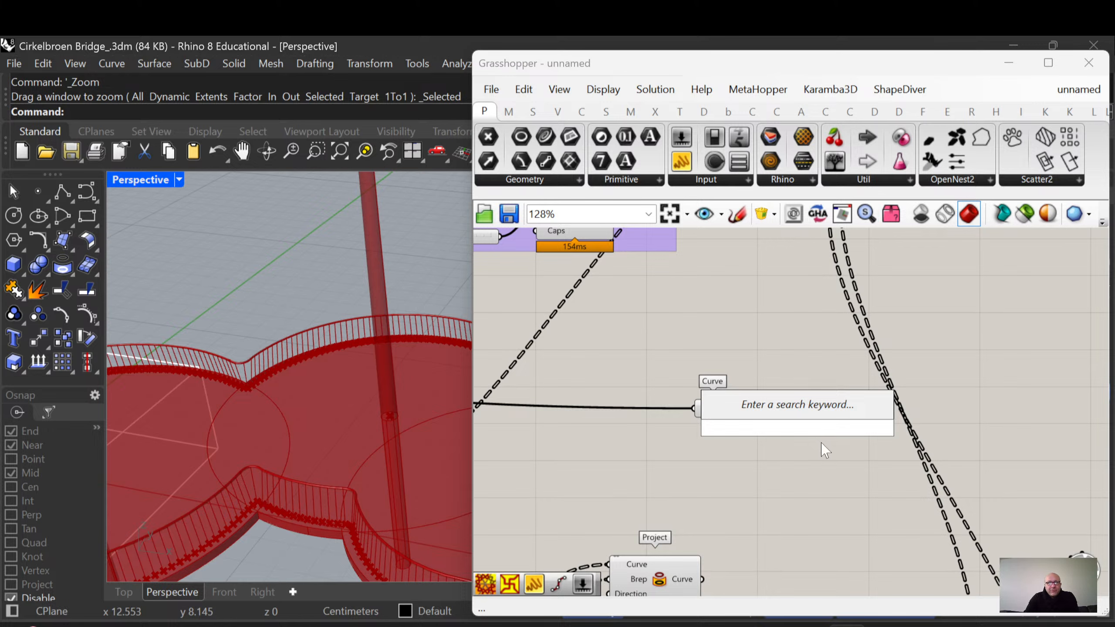
text(divide)
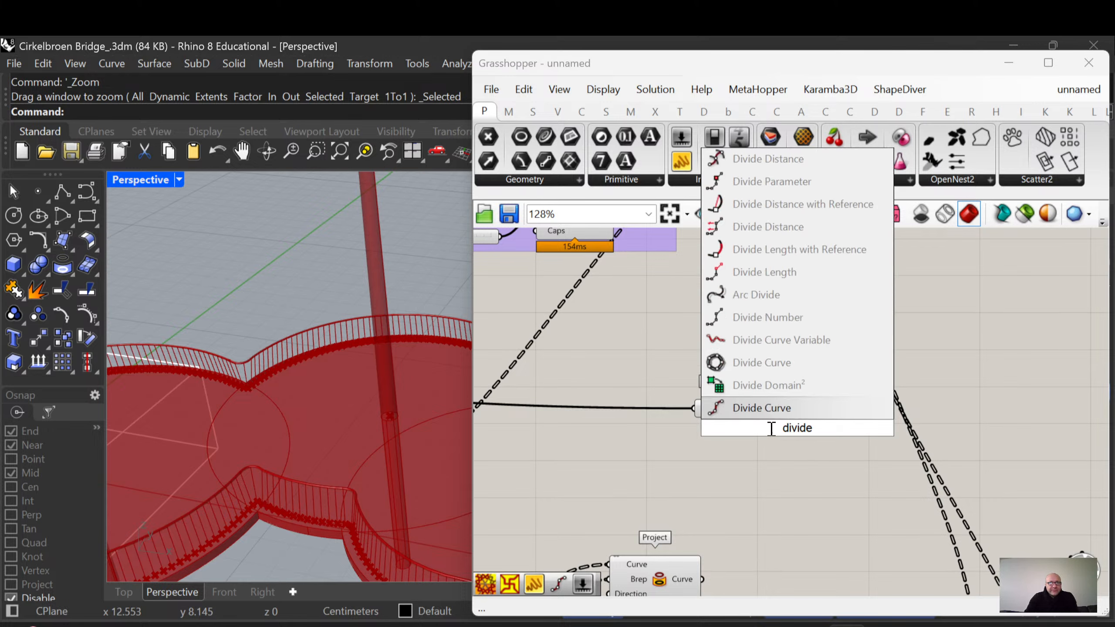
key(Return)
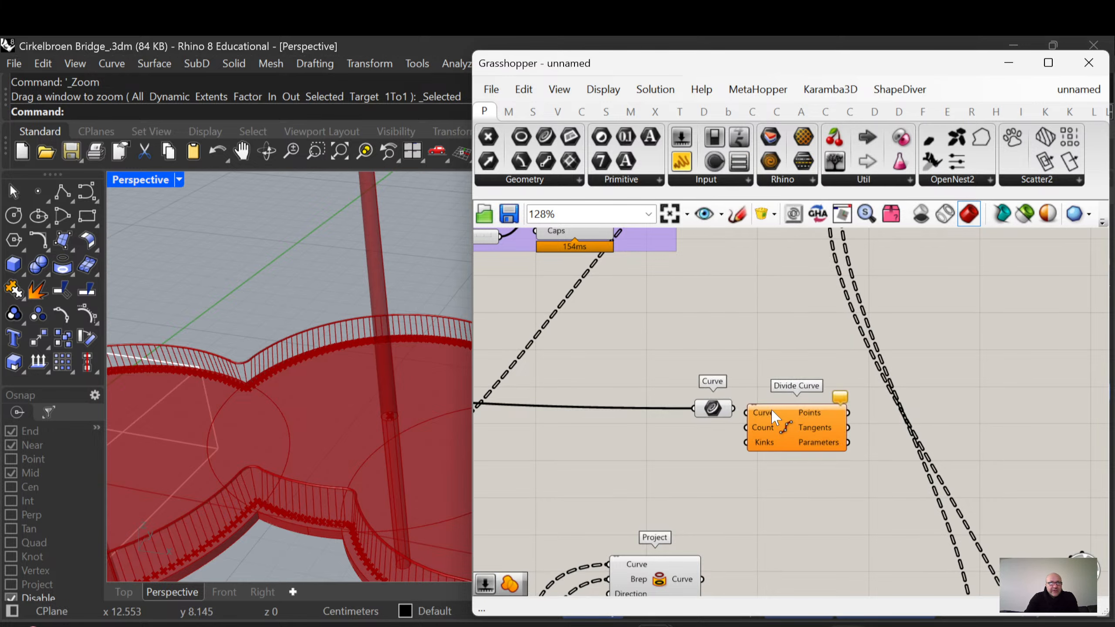
scroll(724, 407, up, 2)
drag(743, 403, 803, 415)
Create a Number Slider set to 100 and connect it to the Divide Curve's Count input
right_drag(752, 460, 771, 459)
double_click(722, 453)
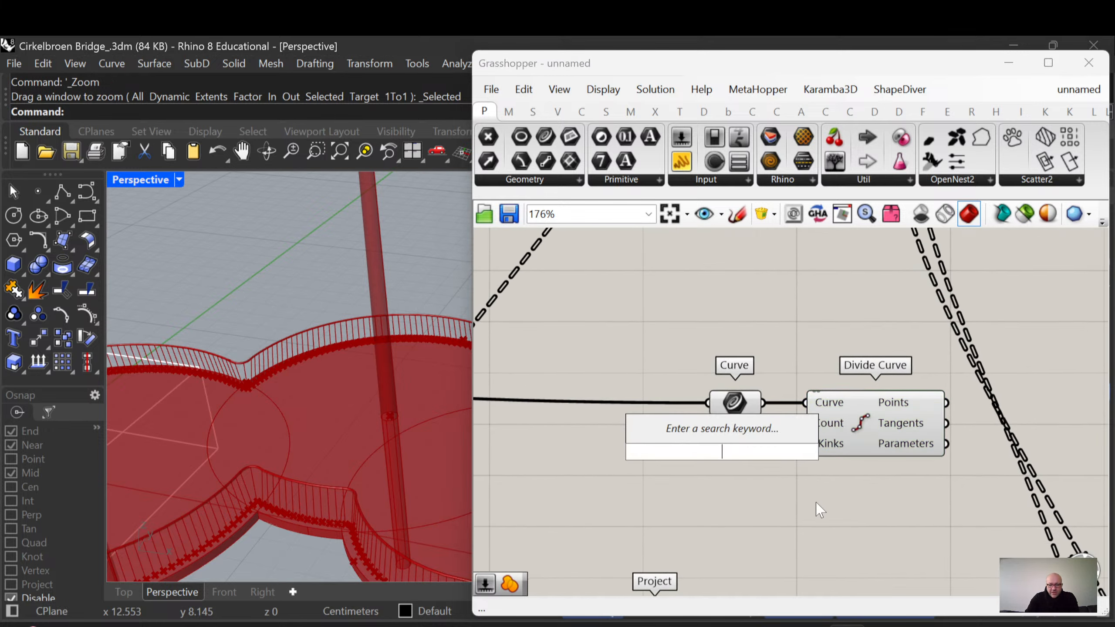
text(100)
key(Return)
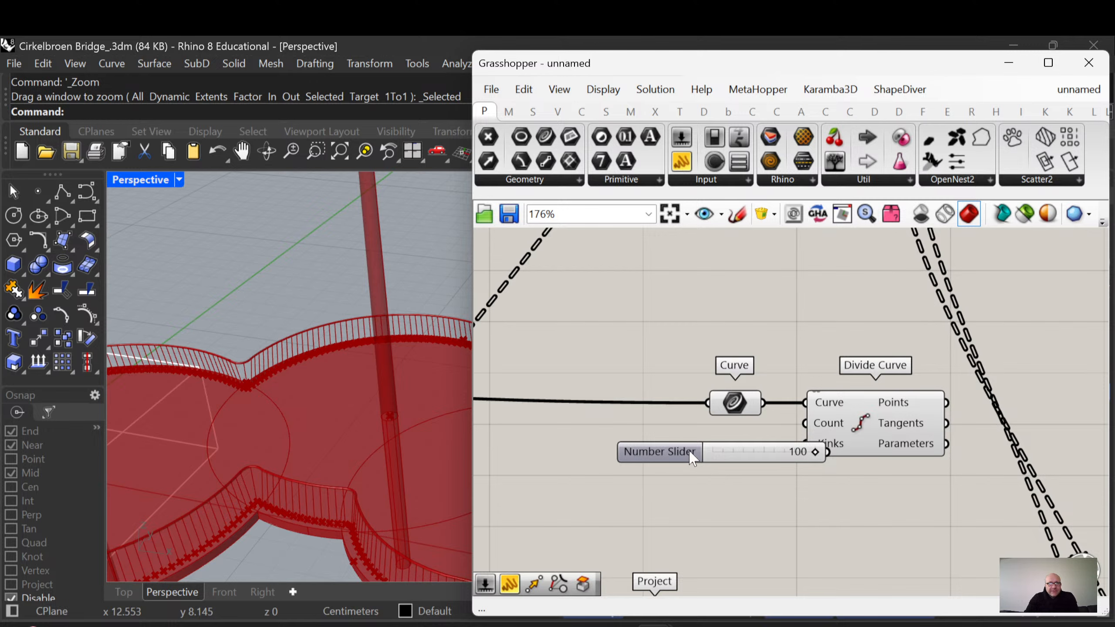
drag(692, 453, 631, 444)
drag(769, 445, 823, 440)
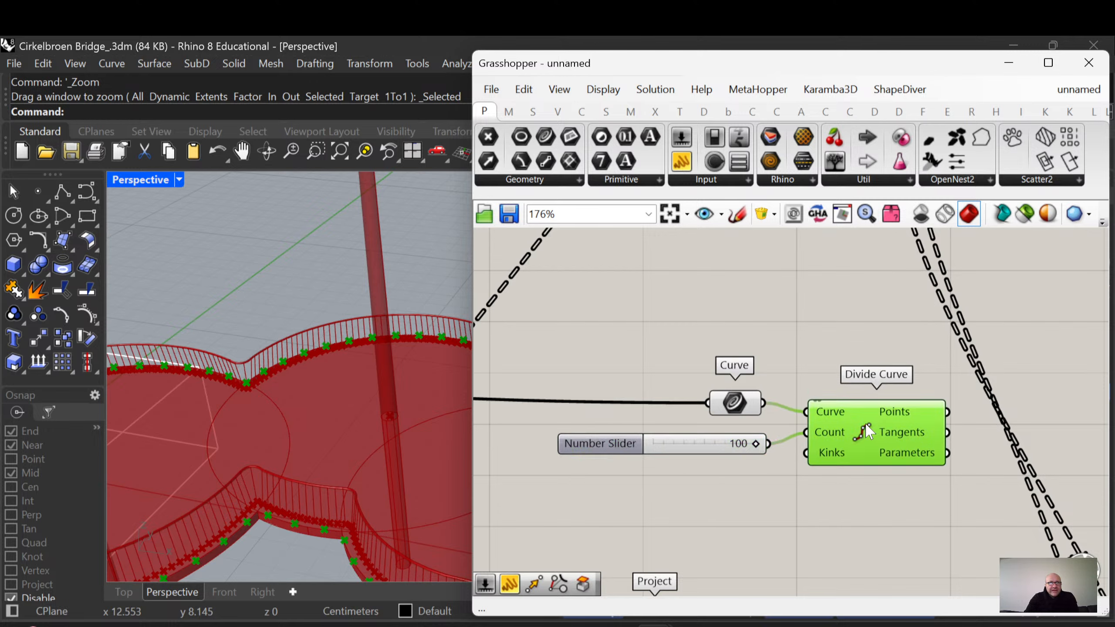
Examine the spacing of the division points along the deck outline in the Perspective view
scroll(361, 416, down, 6)
scroll(286, 396, up, 5)
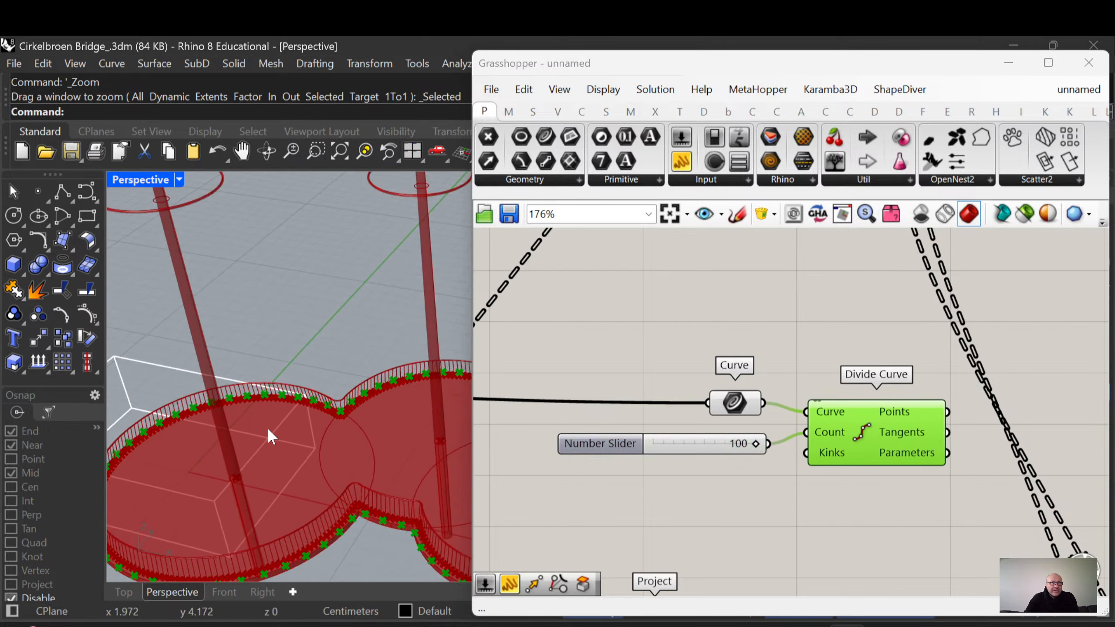
scroll(292, 444, up, 2)
right_drag(291, 443, 259, 417)
scroll(660, 342, down, 5)
scroll(745, 402, up, 3)
drag(756, 368, 755, 371)
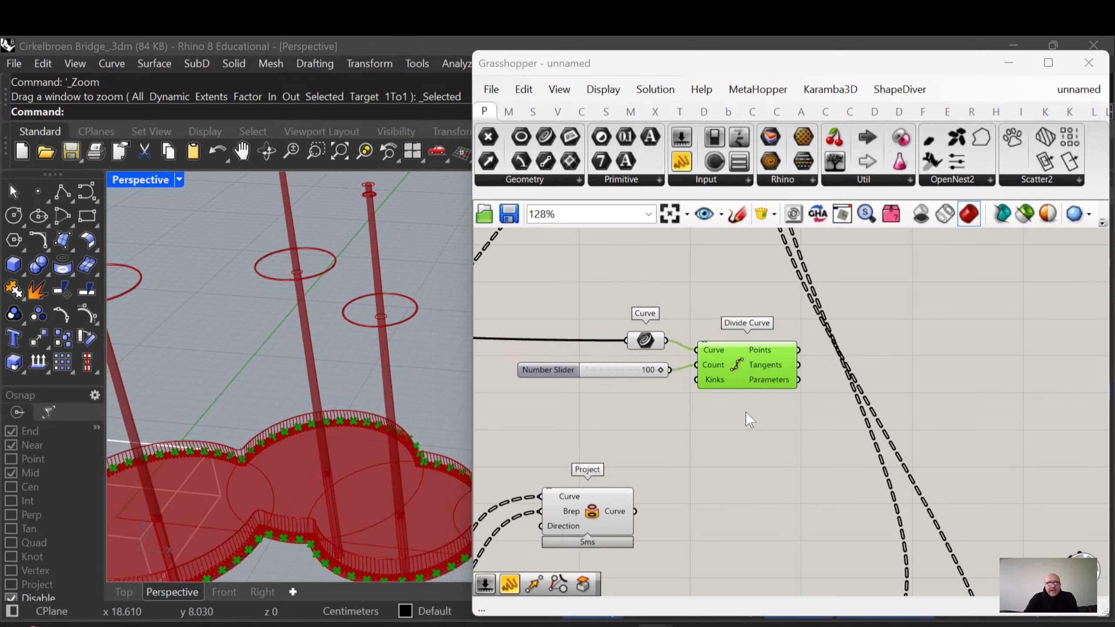
Add a Point In Curve component beyond the Divide Curve
right_drag(721, 405, 725, 426)
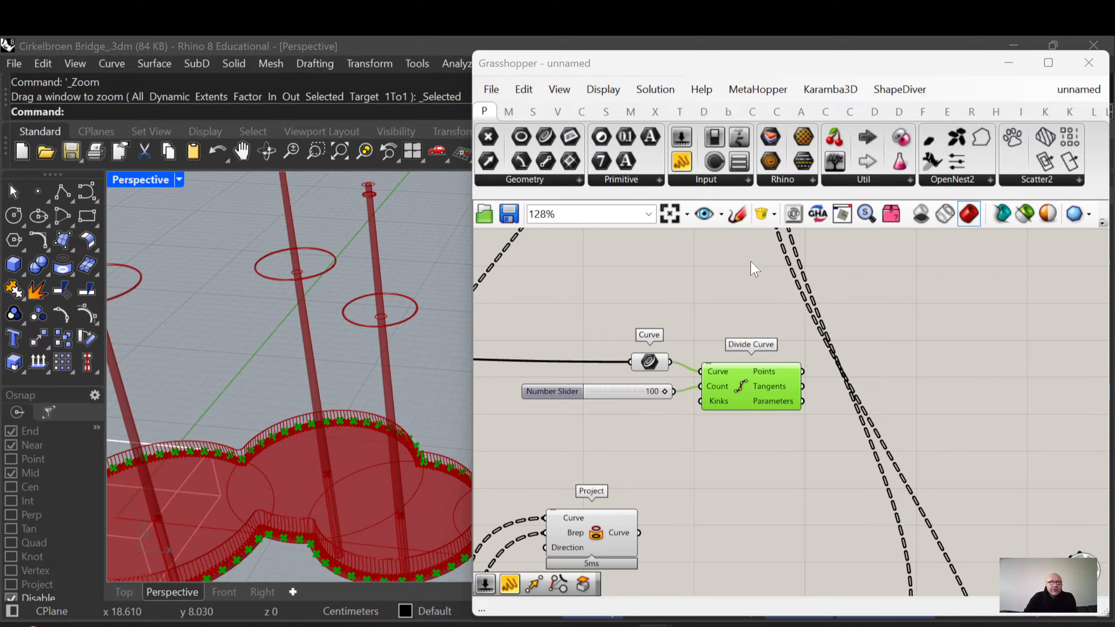
double_click(898, 364)
text(p)
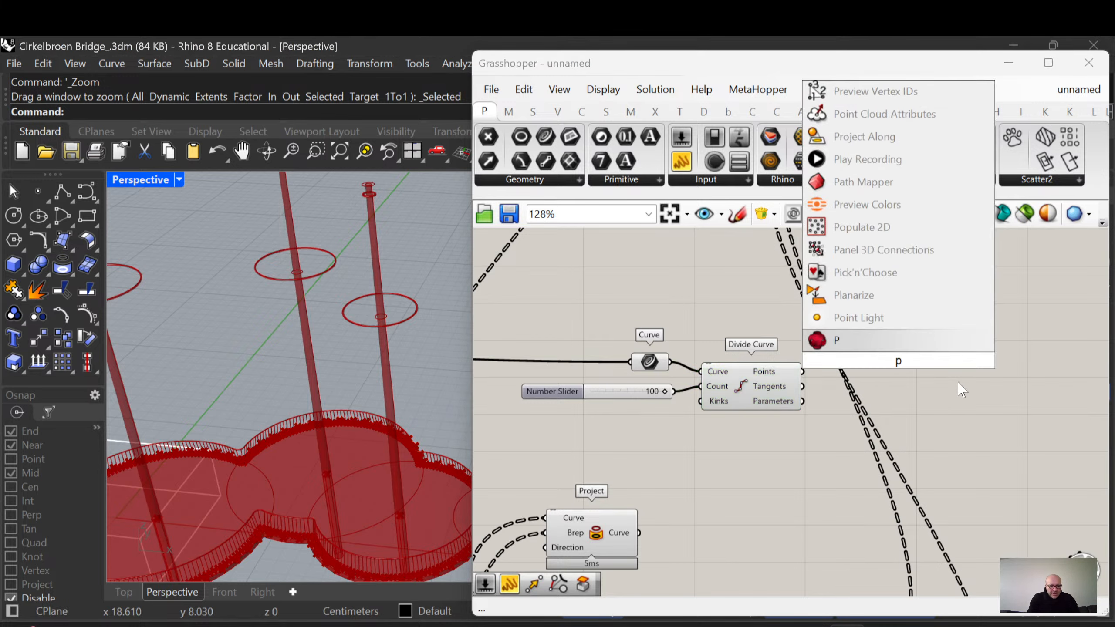
text(oint in c)
key(Return)
Wire the Divide Curve's Points and the Curve parameter into Point In Curve's Point and Curve inputs, and place an empty Panel beside it
scroll(879, 364, up, 1)
right_drag(856, 365, 887, 396)
drag(765, 420, 780, 426)
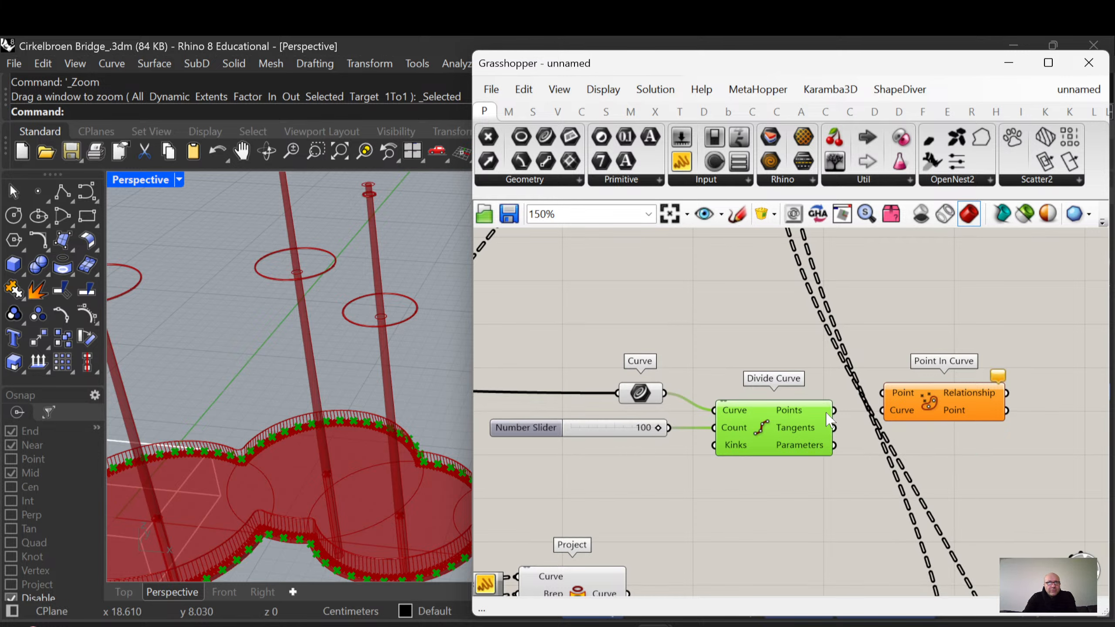
drag(835, 410, 883, 394)
drag(665, 394, 883, 410)
right_drag(911, 427, 762, 433)
drag(762, 433, 789, 430)
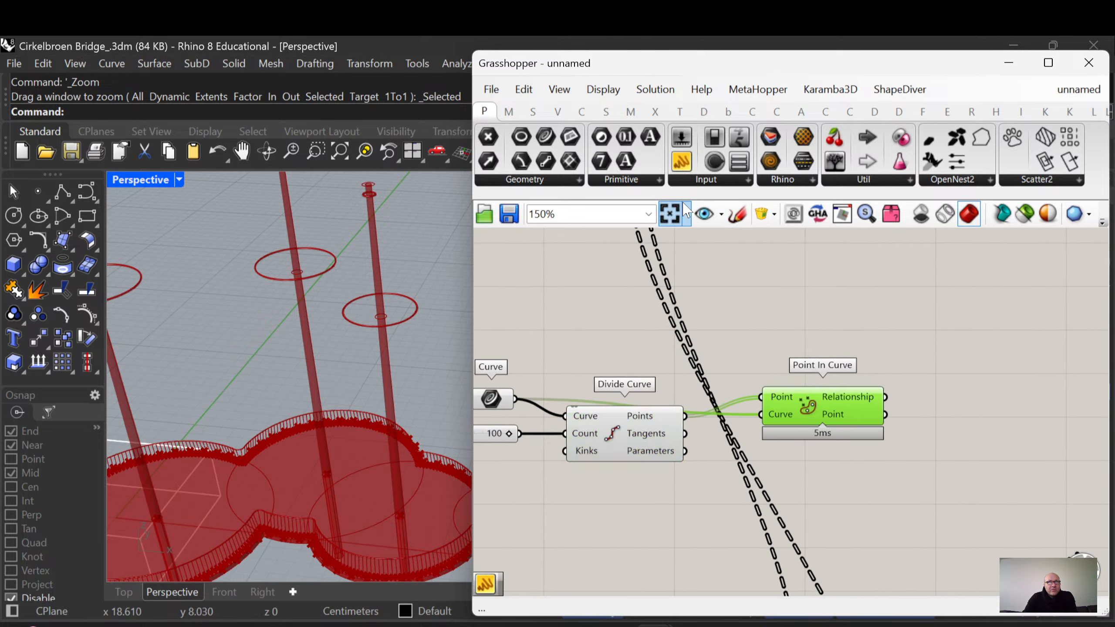
drag(682, 161, 937, 341)
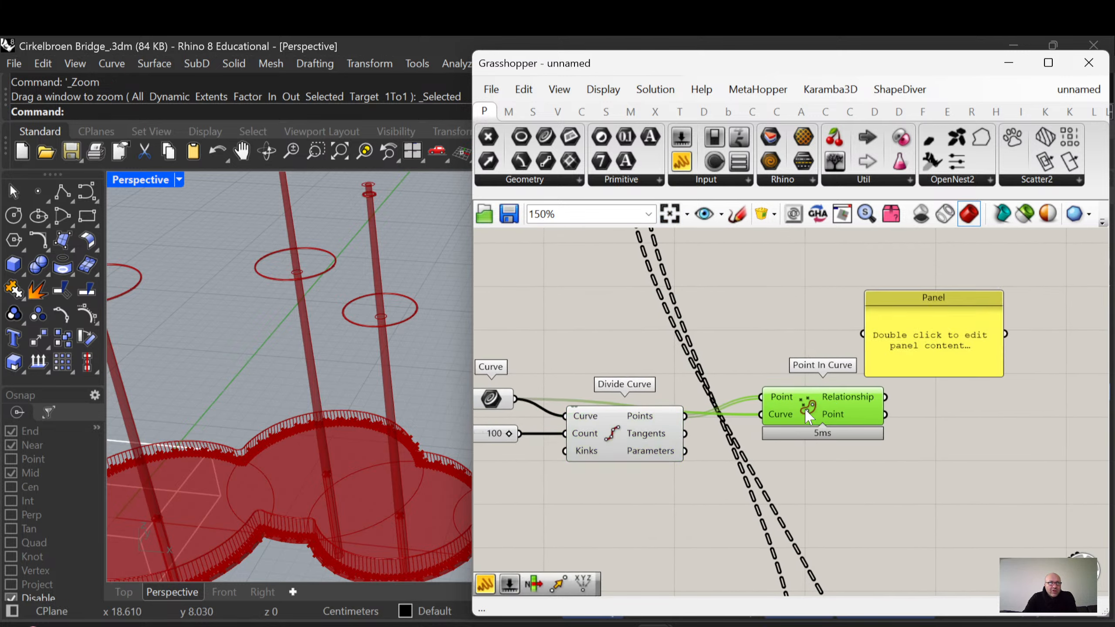
Highlight the Divide Curve points and look at them closely around the deck edge in the Perspective view
right_drag(707, 462, 698, 472)
click(608, 445)
scroll(316, 457, up, 5)
right_drag(316, 422, 309, 452)
right_drag(701, 421, 784, 401)
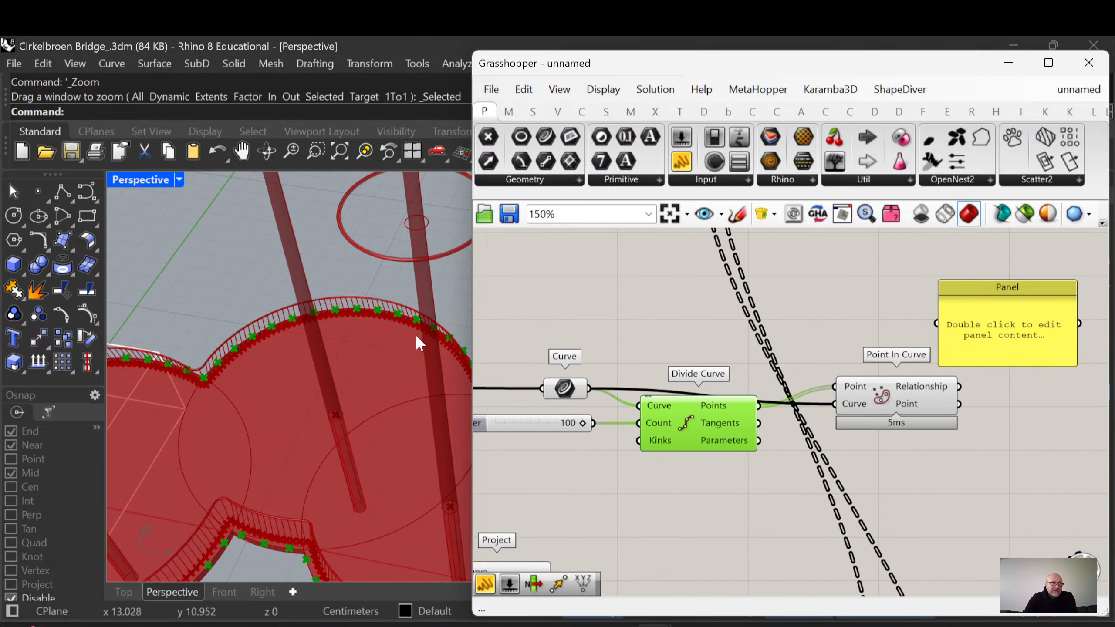
scroll(441, 447, down, 2)
right_drag(685, 496, 744, 538)
Adjust the spacing of the deck-outline division components and Panel, and connect Point In Curve's Relationship output to the Panel
drag(624, 430, 608, 421)
drag(737, 467, 743, 472)
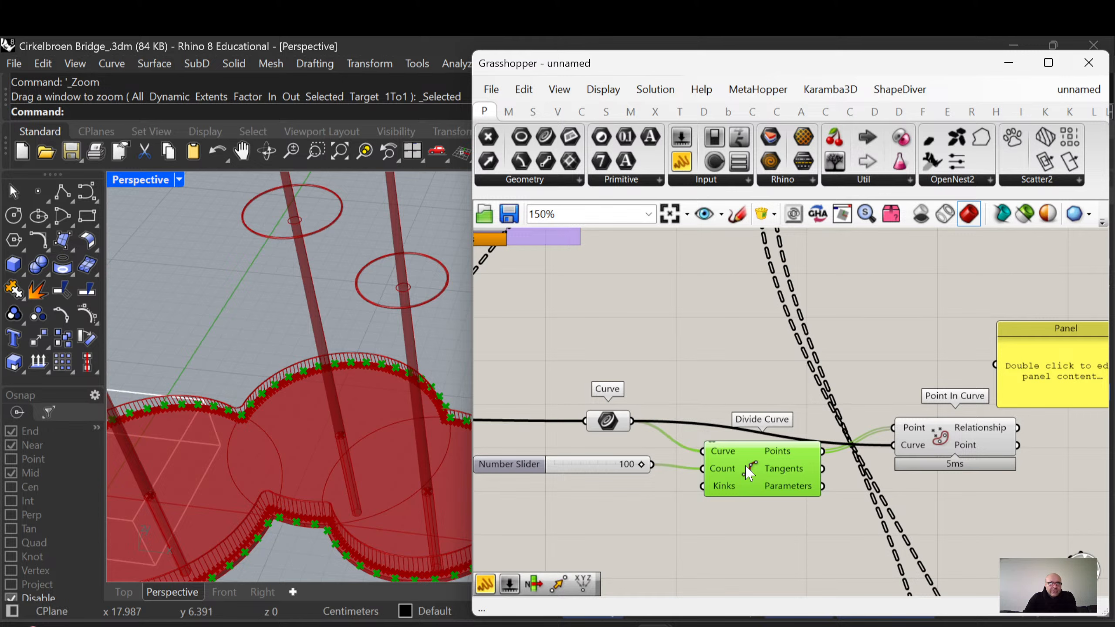
drag(926, 436, 957, 421)
right_drag(984, 417, 914, 416)
drag(960, 378, 1026, 375)
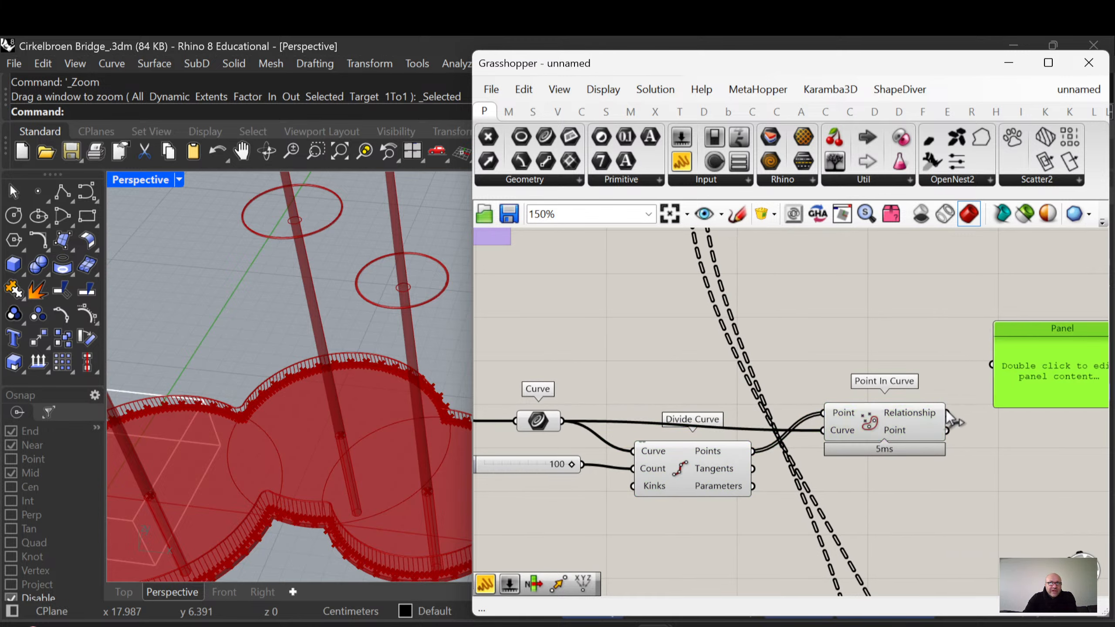
drag(946, 410, 992, 368)
right_drag(994, 373, 856, 347)
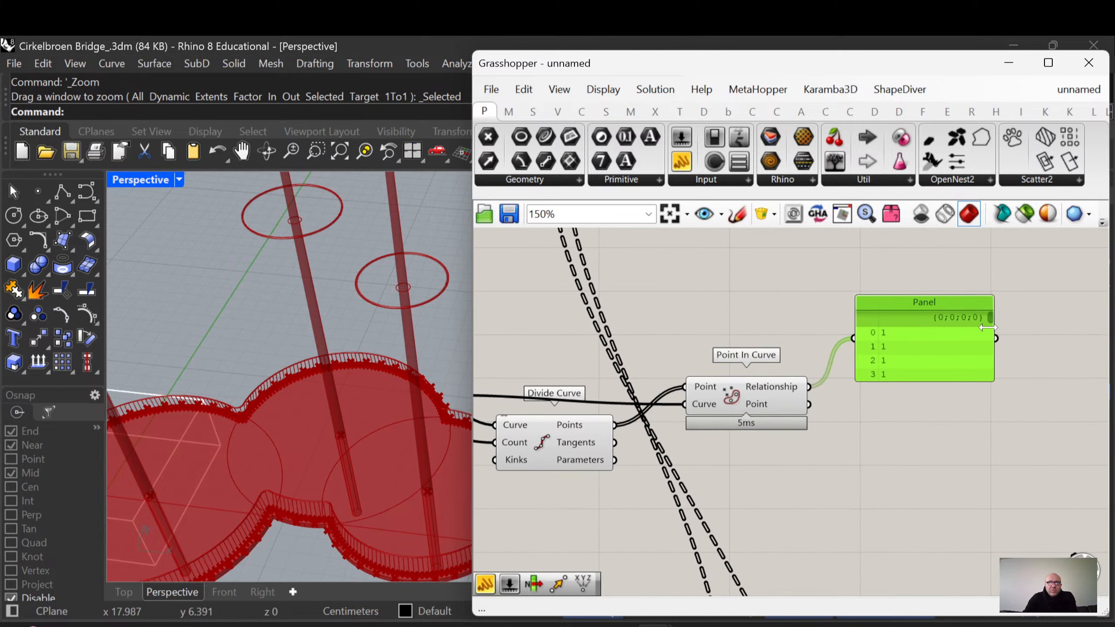
Add a Graft Tree component just above the Curve parameter
right_drag(574, 425, 839, 455)
double_click(753, 388)
text(ghra)
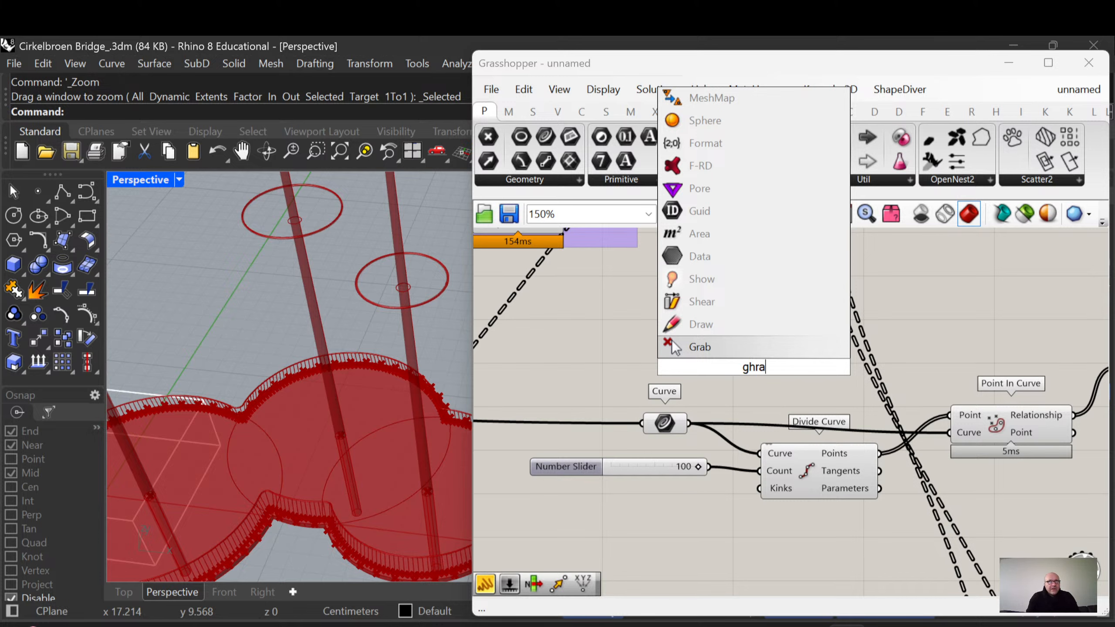
key(BackSpace)
key(BackSpace)
key(BackSpace)
text(raf)
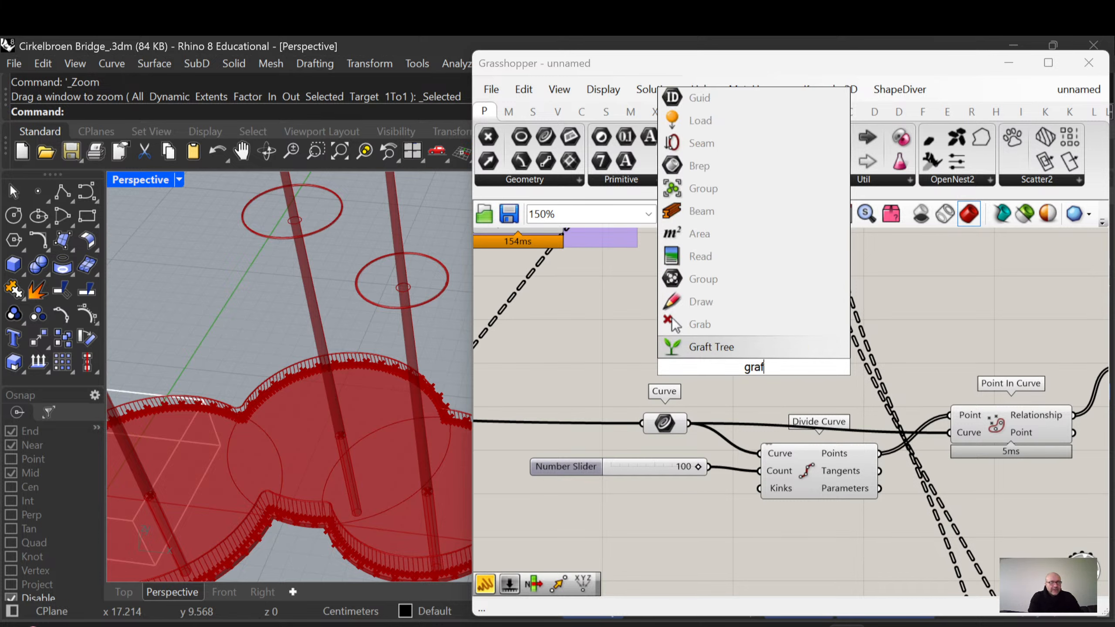
key(Return)
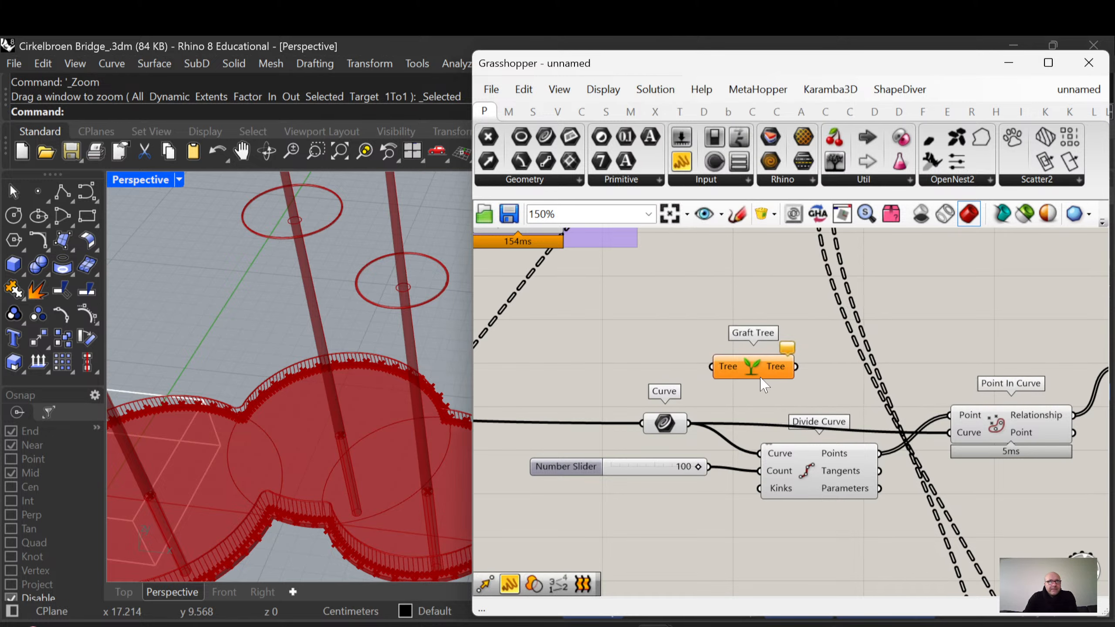
Reposition the Graft Tree and route the Curve parameter through it into Point In Curve's Curve input
drag(766, 385, 834, 387)
drag(676, 433, 669, 427)
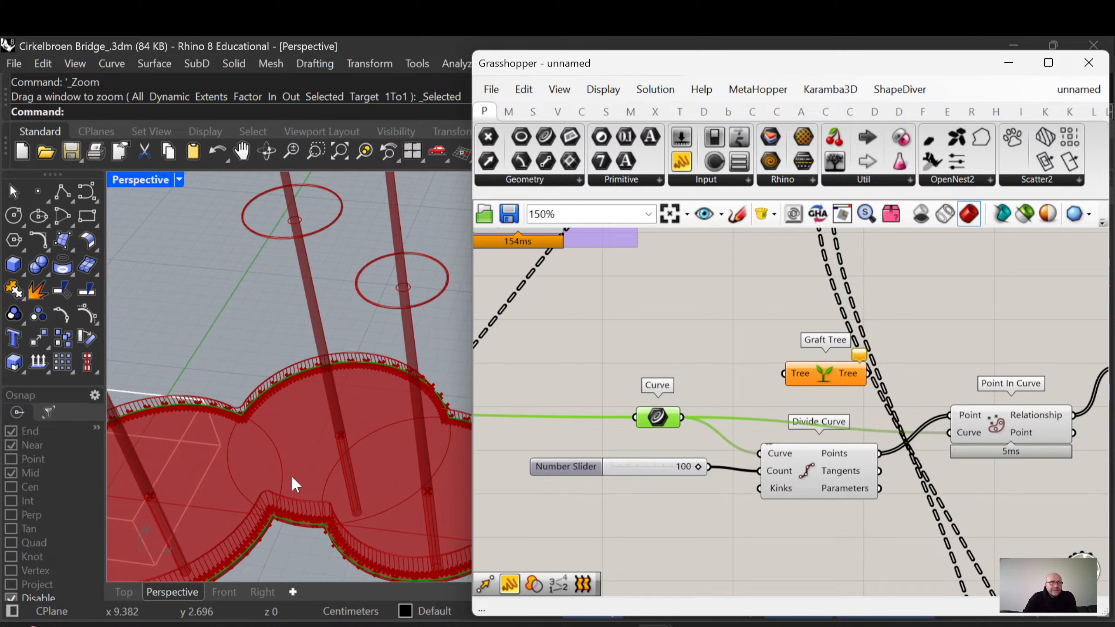
right_drag(821, 395, 741, 403)
drag(738, 383, 735, 387)
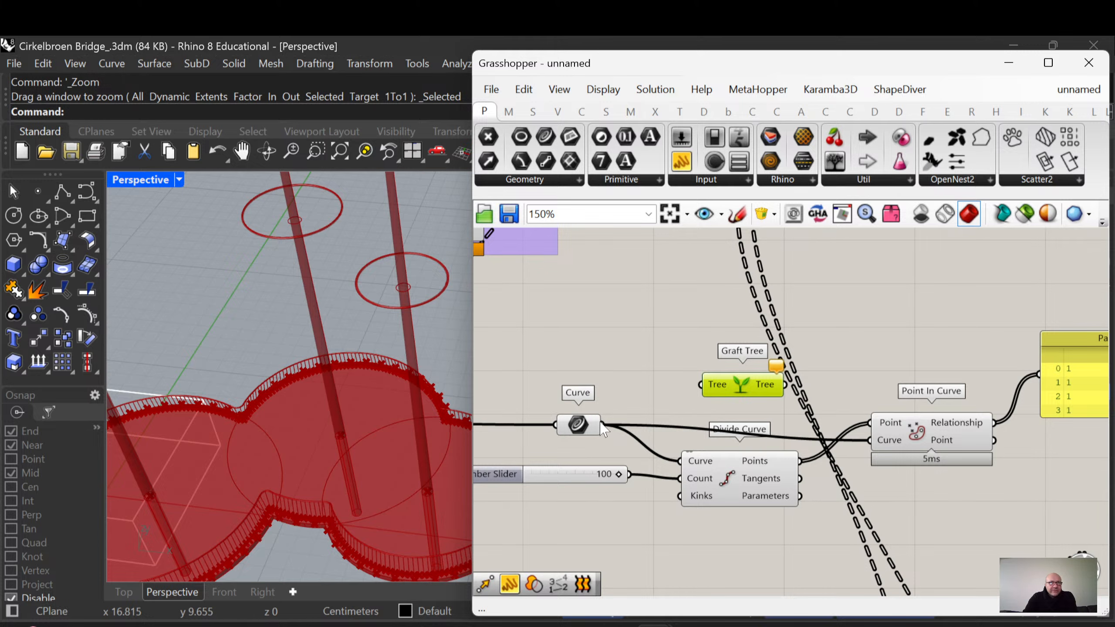
drag(602, 424, 869, 424)
key(ctrl+z)
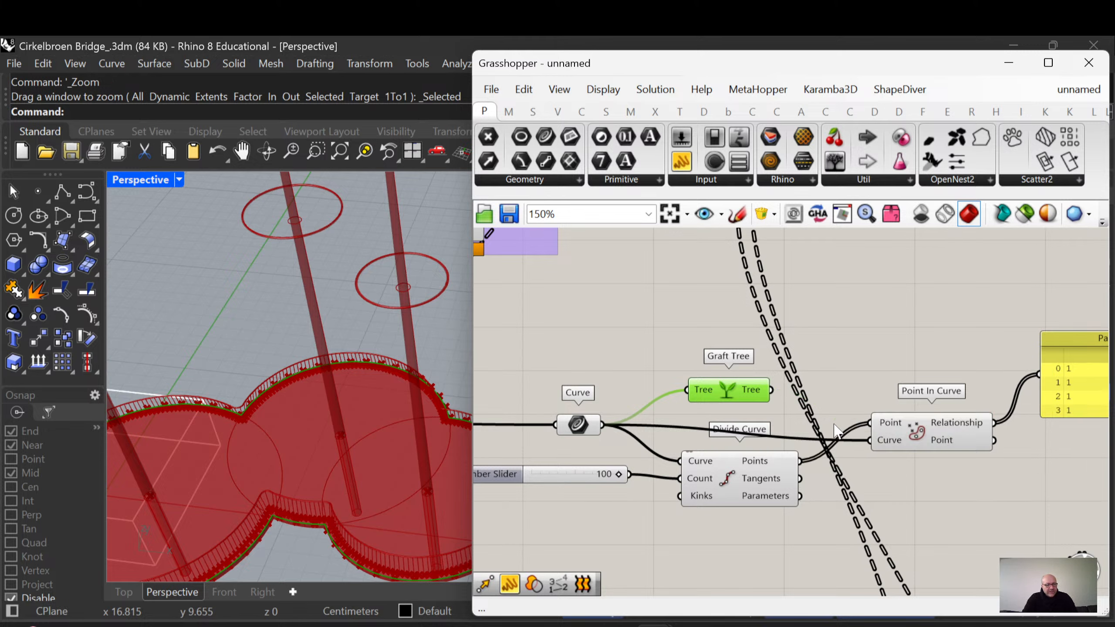
drag(771, 390, 943, 432)
scroll(902, 450, up, 2)
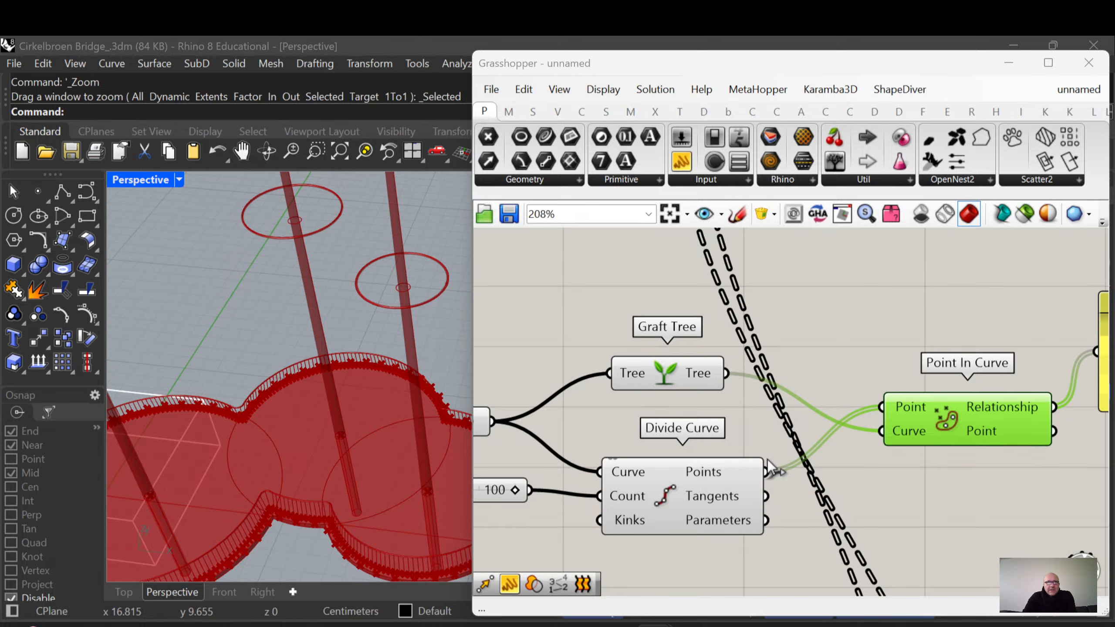
Add a Curve parameter beside the Bridge Bed group, just past the Cap Holes component
right_drag(768, 459, 913, 455)
scroll(298, 403, down, 2)
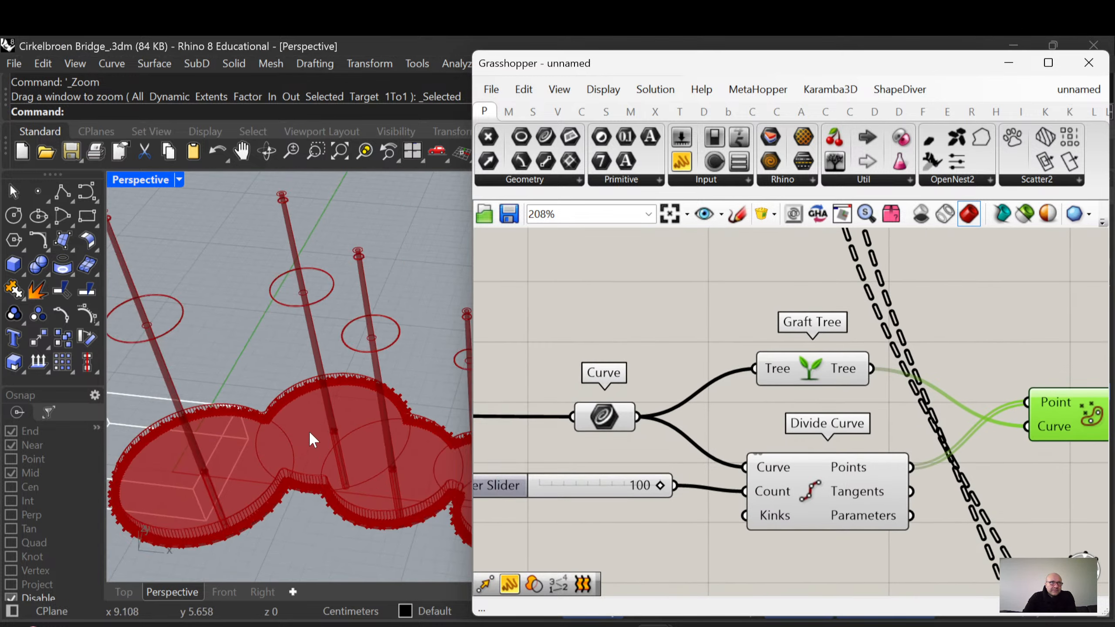
scroll(684, 437, down, 2)
right_drag(694, 403, 860, 400)
scroll(614, 401, down, 2)
right_drag(590, 401, 898, 391)
scroll(863, 388, up, 1)
scroll(813, 389, down, 2)
right_drag(512, 369, 941, 373)
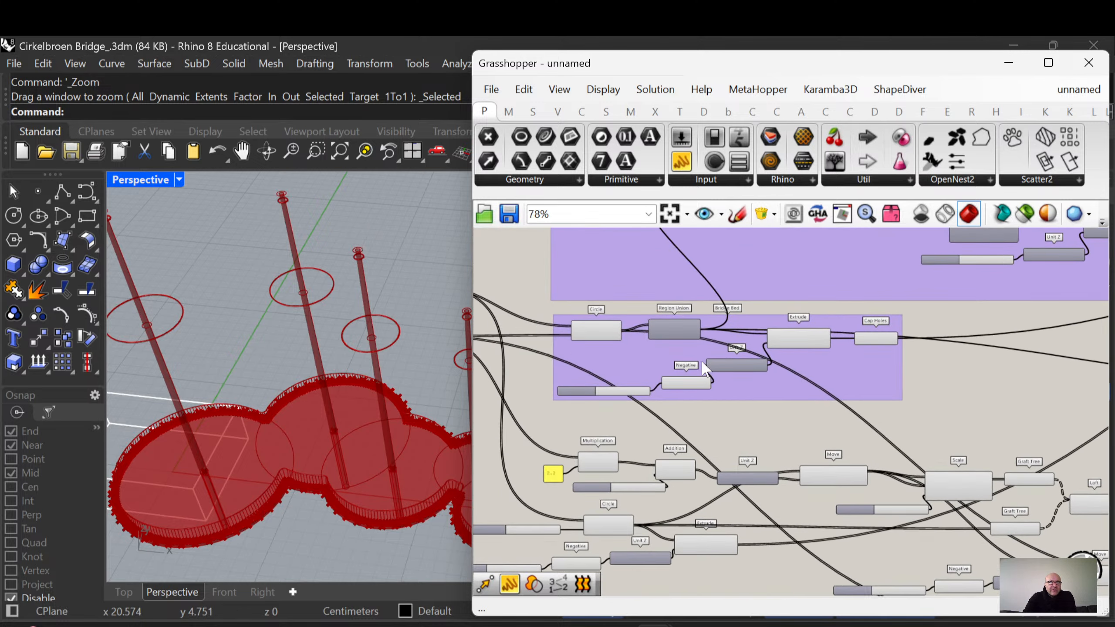
scroll(625, 351, up, 2)
mouse_move(625, 351)
right_down()
mouse_move(664, 352)
mouse_move(616, 353)
right_up()
scroll(625, 355, down, 1)
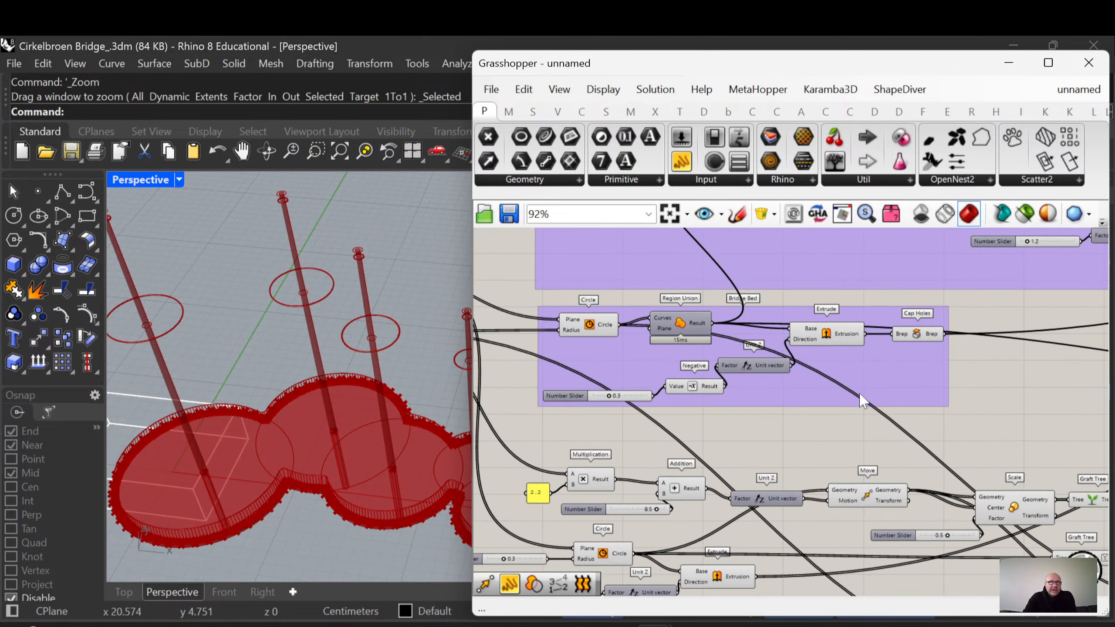
double_click(1000, 368)
text(curve)
key(Return)
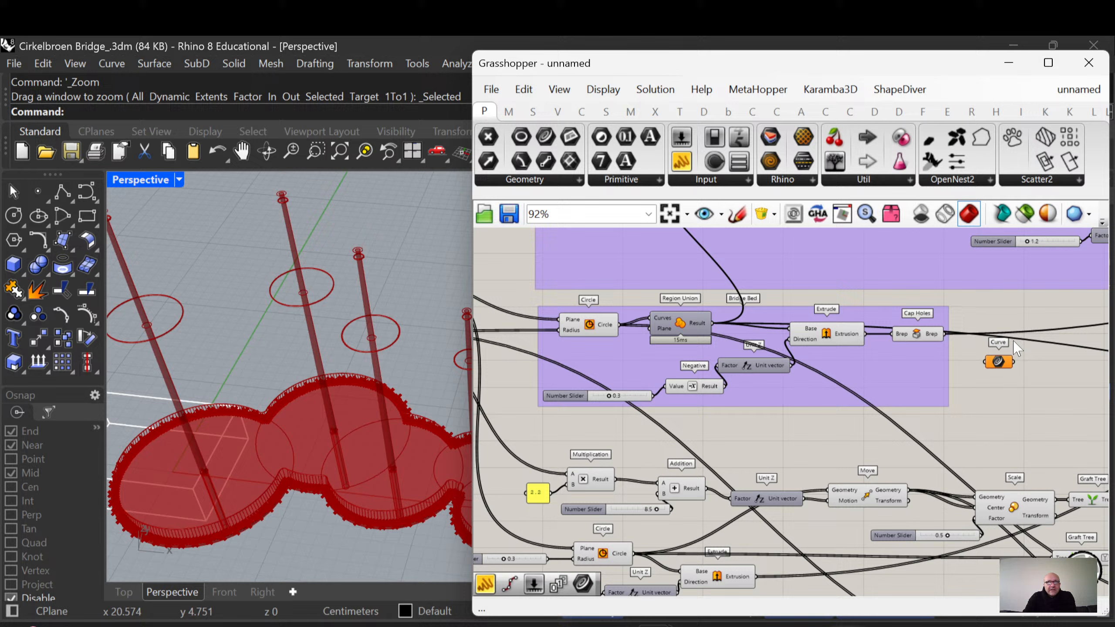
Wire the Bridge Bed Circle output into the new Curve parameter and place it beside the deck-outline Curve parameter
click(584, 328)
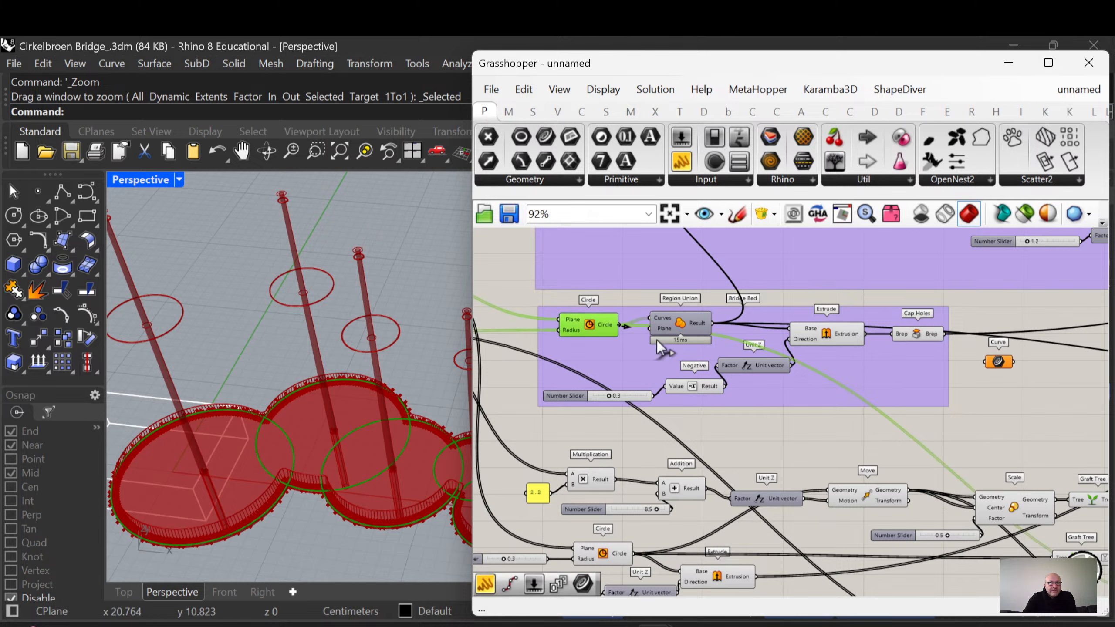
drag(657, 340, 983, 363)
right_drag(995, 376, 660, 372)
drag(665, 363, 953, 419)
right_drag(953, 419, 593, 356)
drag(594, 354, 908, 303)
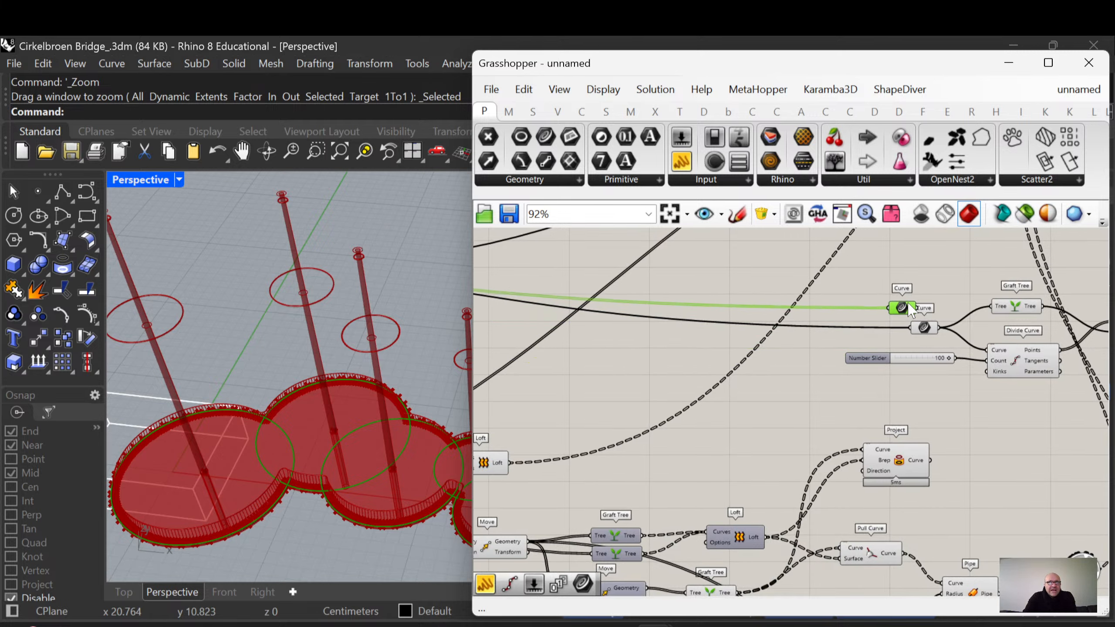
right_drag(914, 308, 831, 359)
scroll(838, 359, up, 3)
drag(811, 356, 787, 354)
right_drag(821, 351, 783, 368)
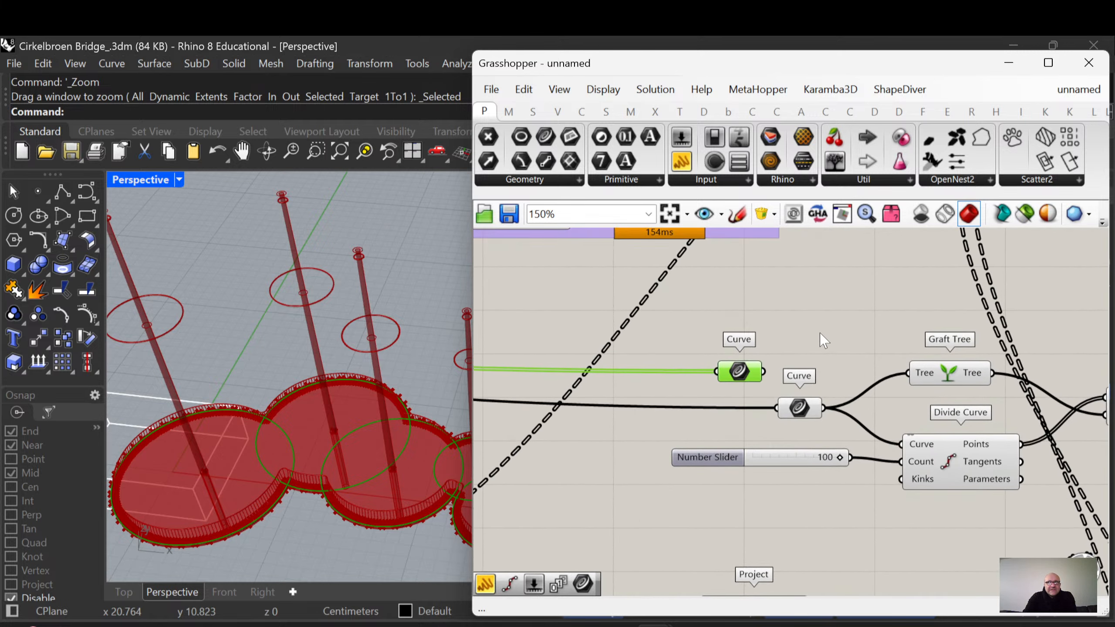
Add a Region Union component and feed its Curves input from the circles' Curve parameter
double_click(809, 332)
text(re)
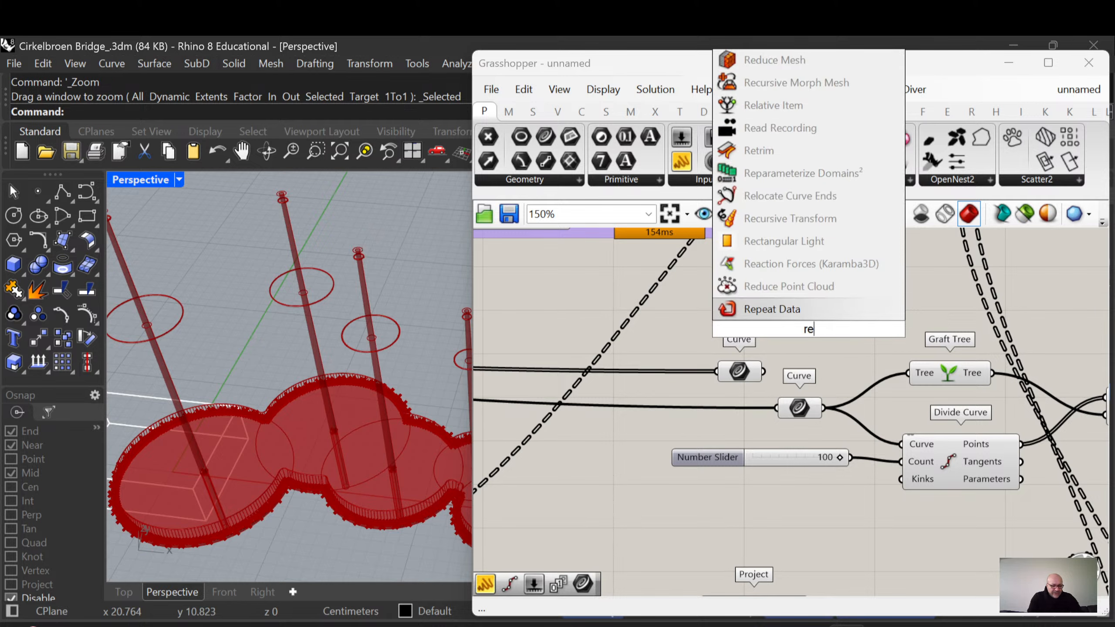
text(gion unio)
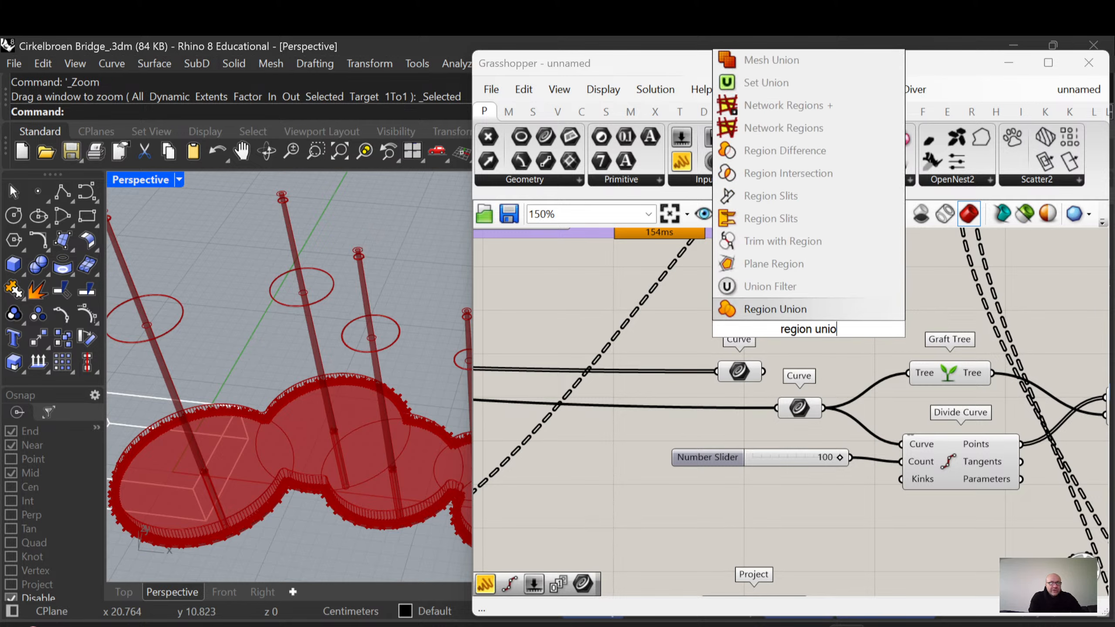
click(799, 313)
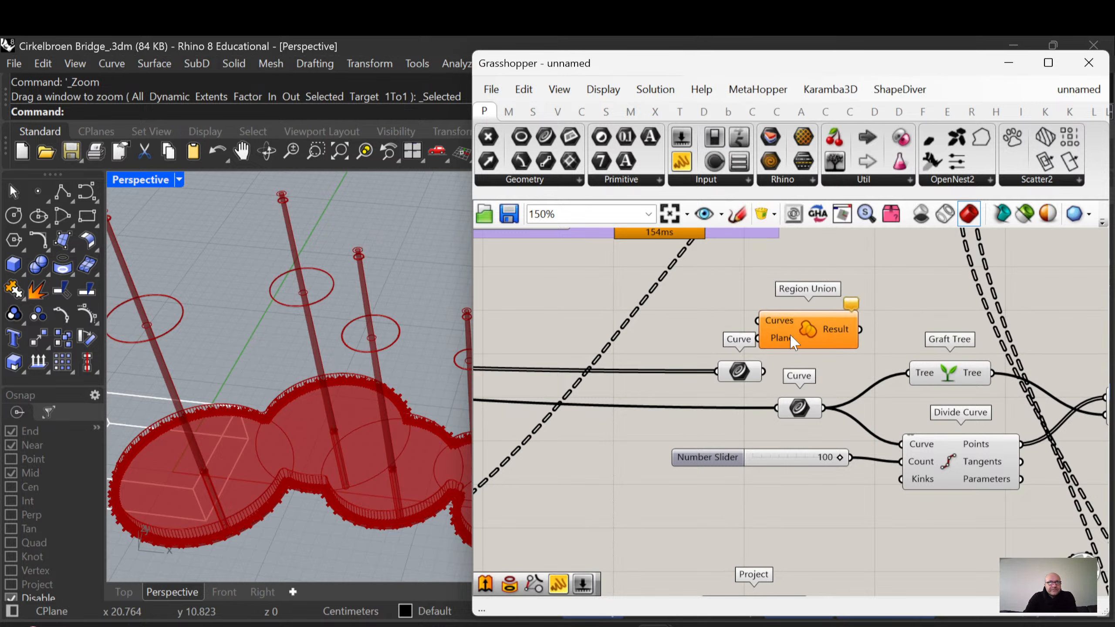
drag(808, 309, 809, 311)
drag(849, 317, 844, 344)
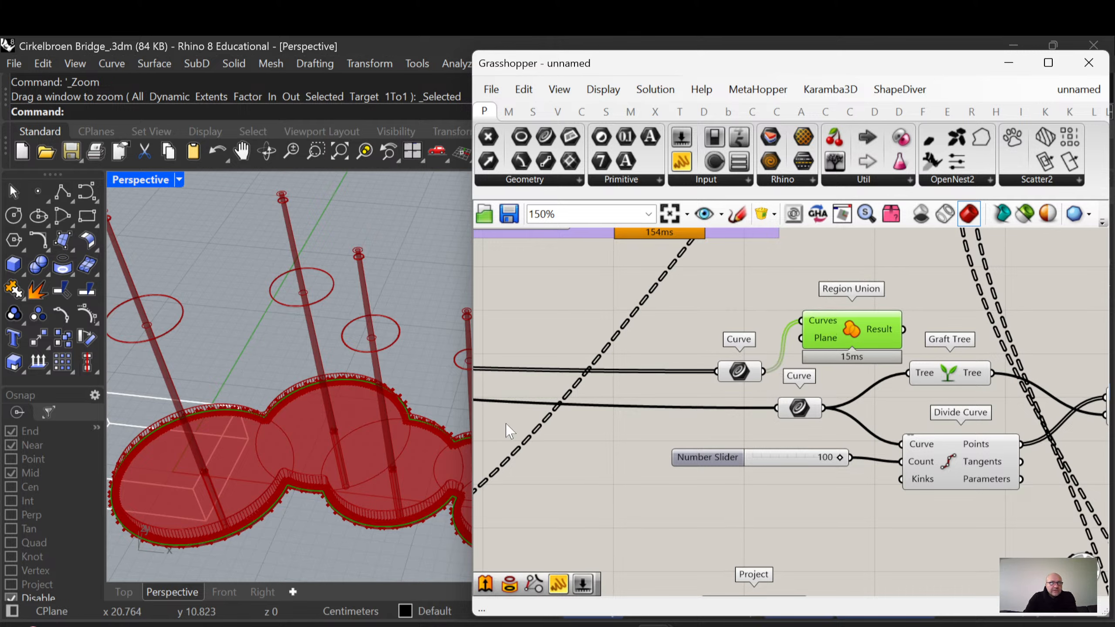
Connect Region Union's Result to Divide Curve's Curve input and space out the Region Union and both Curve parameters
drag(740, 374, 736, 377)
drag(807, 406, 768, 421)
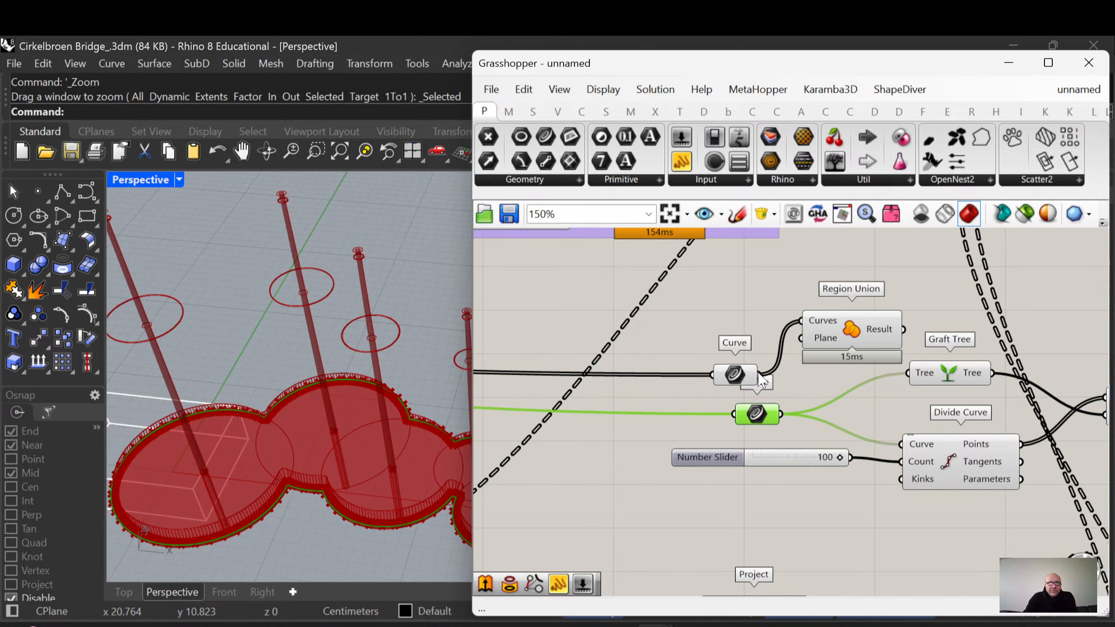
drag(902, 330, 901, 444)
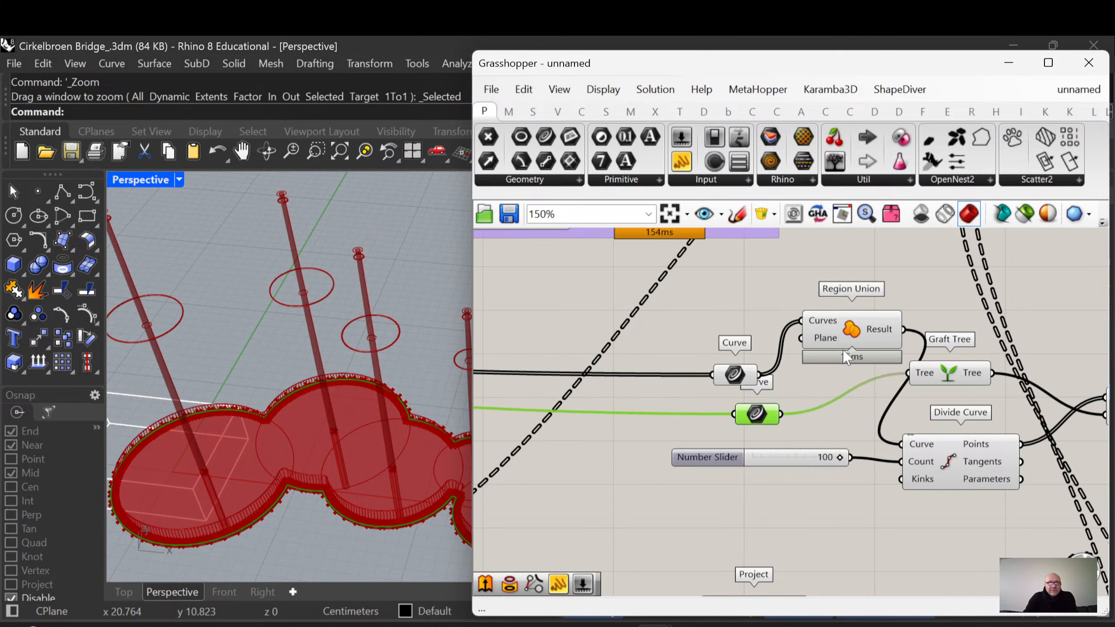
drag(851, 344, 822, 351)
drag(735, 374, 704, 366)
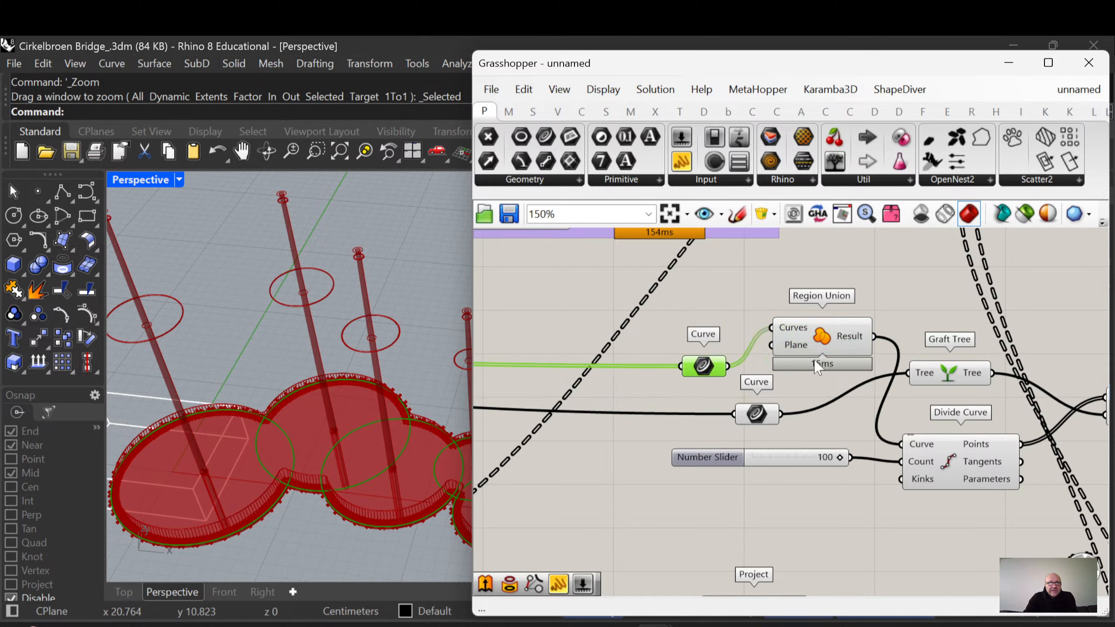
drag(823, 336, 798, 347)
drag(759, 414, 741, 412)
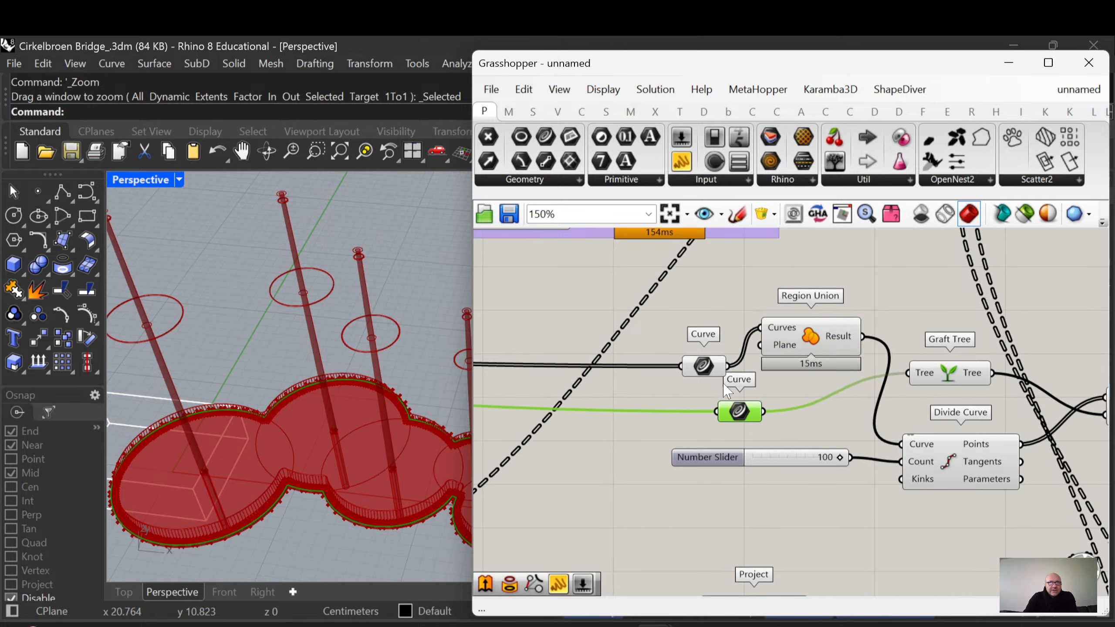
Feed the Graft Tree from the circles' Curve parameter and delete the old deck-outline Curve parameter
click(705, 365)
drag(728, 365, 908, 373)
drag(739, 412, 729, 412)
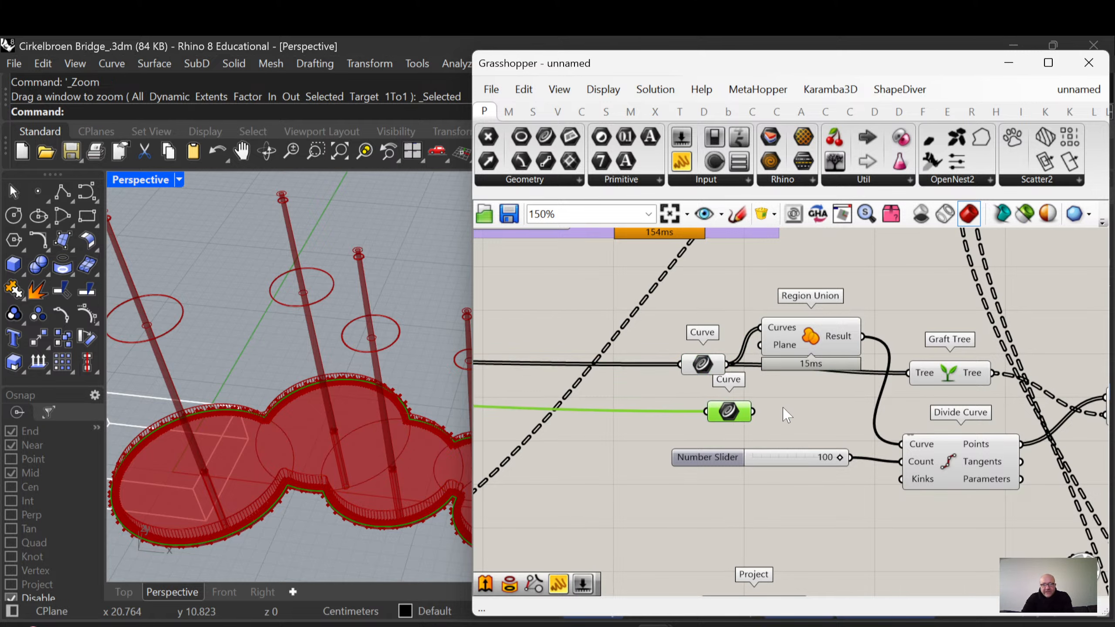
key(Delete)
Arrange Region Union, Graft Tree and Point In Curve neatly around Divide Curve
drag(814, 348, 799, 416)
right_drag(799, 417, 578, 452)
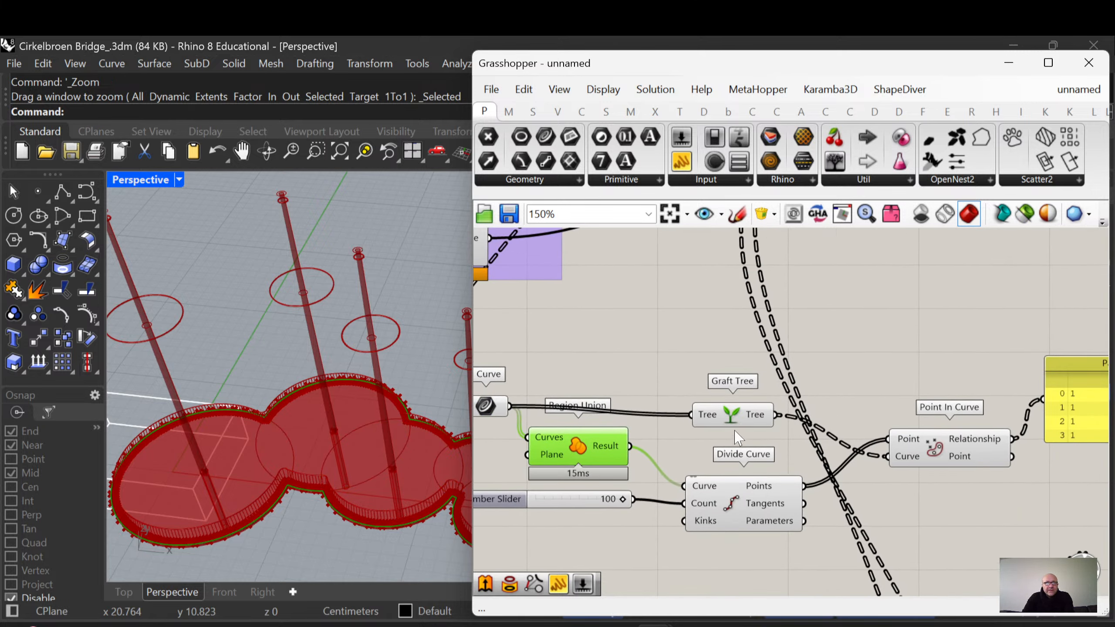
drag(736, 421, 715, 422)
right_drag(794, 460, 727, 454)
drag(832, 449, 805, 446)
right_drag(909, 437, 795, 427)
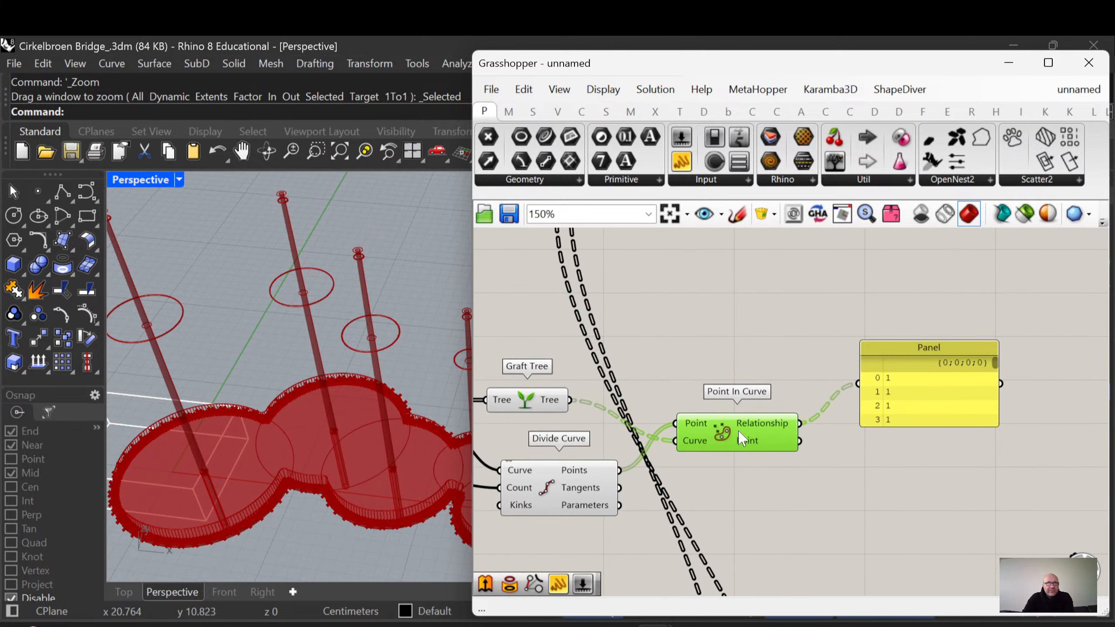
Stretch the Panel taller and look through Point In Curve's Relationship values branch by branch
scroll(978, 375, up, 2)
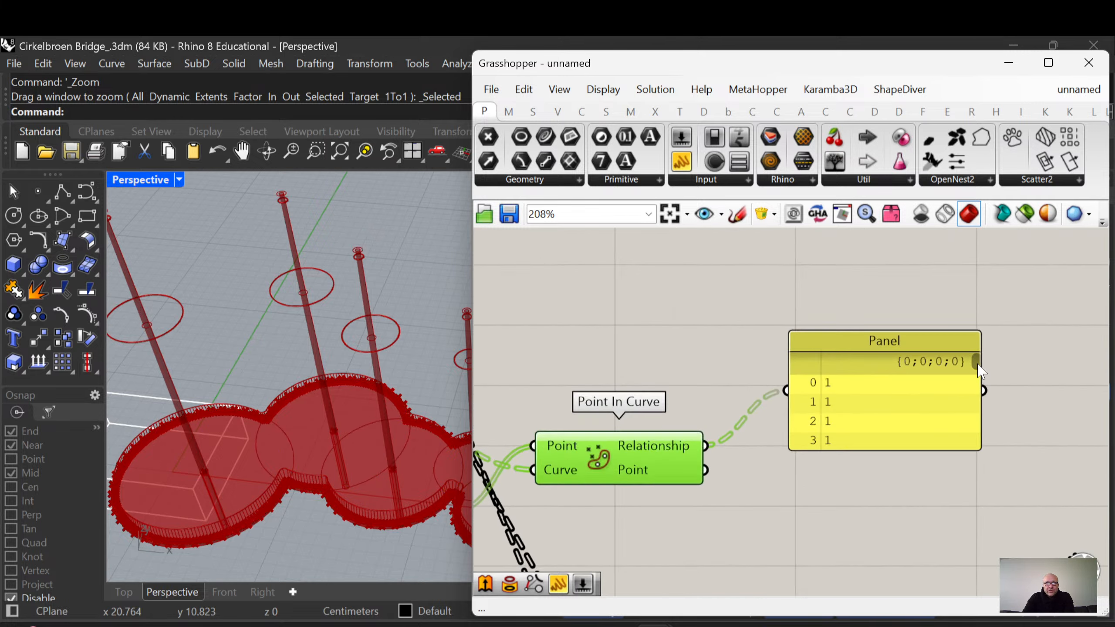
drag(978, 369, 975, 380)
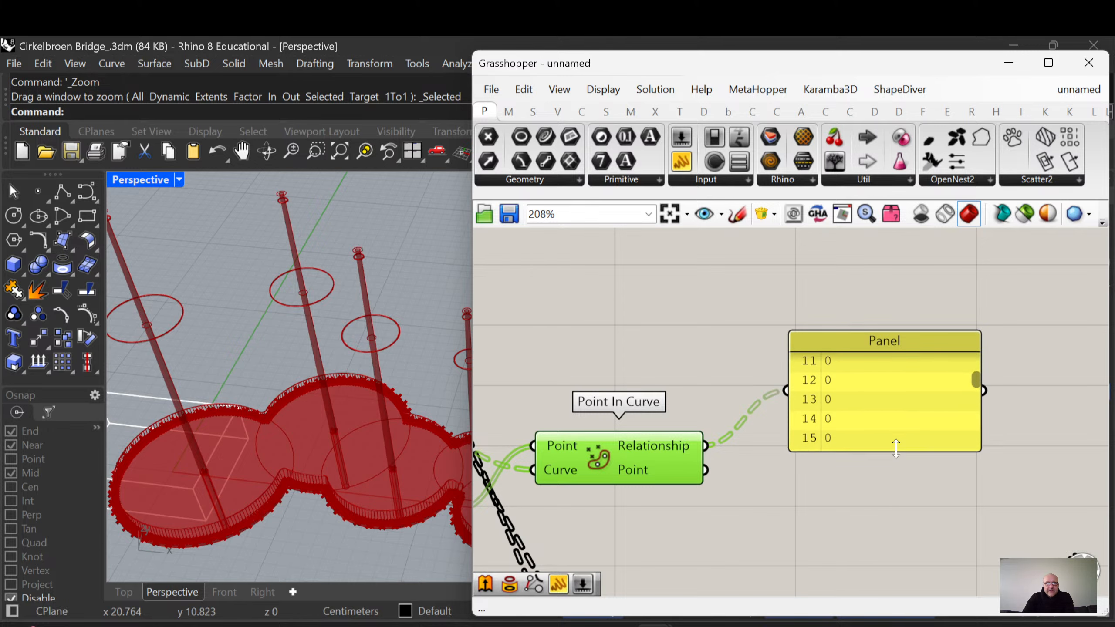
drag(896, 449, 898, 621)
right_drag(887, 510, 859, 443)
scroll(890, 471, down, 6)
scroll(832, 437, up, 5)
drag(866, 423, 866, 547)
scroll(763, 337, up, 2)
mouse_move(975, 369)
mouse_down()
mouse_move(973, 294)
mouse_move(974, 369)
mouse_up()
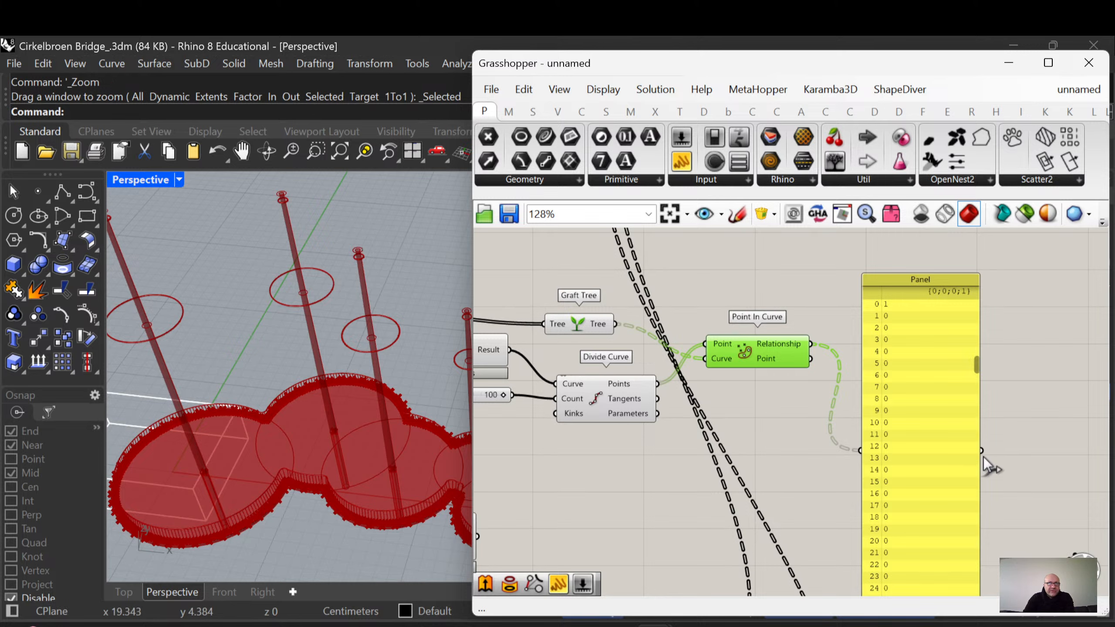
Delete the Panel attached to Point In Curve's Relationship output
drag(921, 462, 941, 442)
key(Delete)
scroll(903, 468, down, 3)
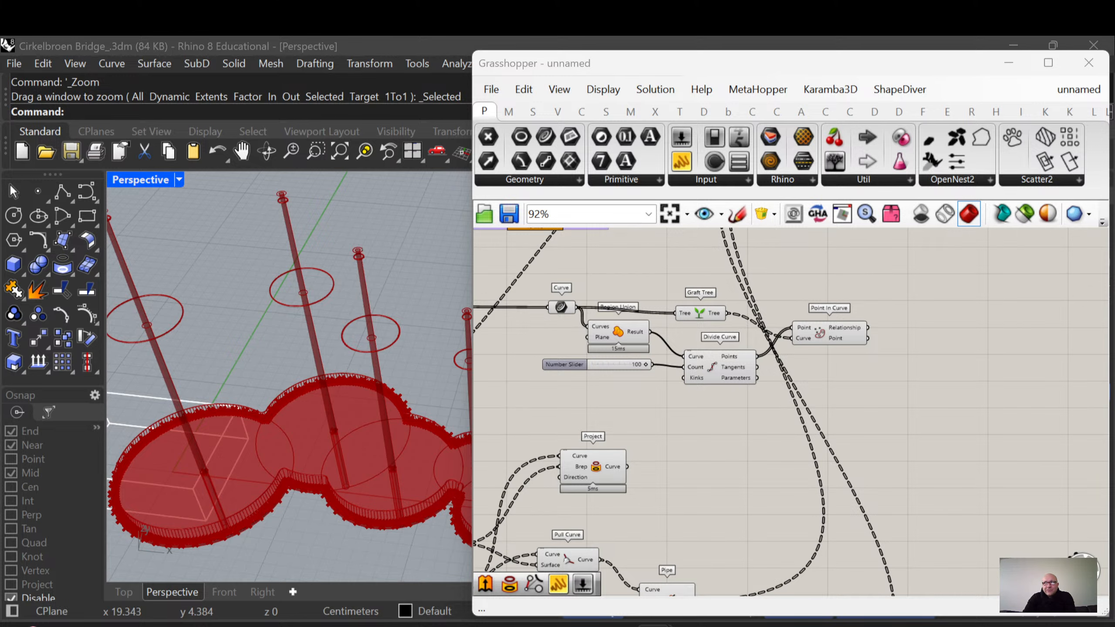
Add a Cull Pattern component beside Point In Curve
scroll(839, 365, up, 3)
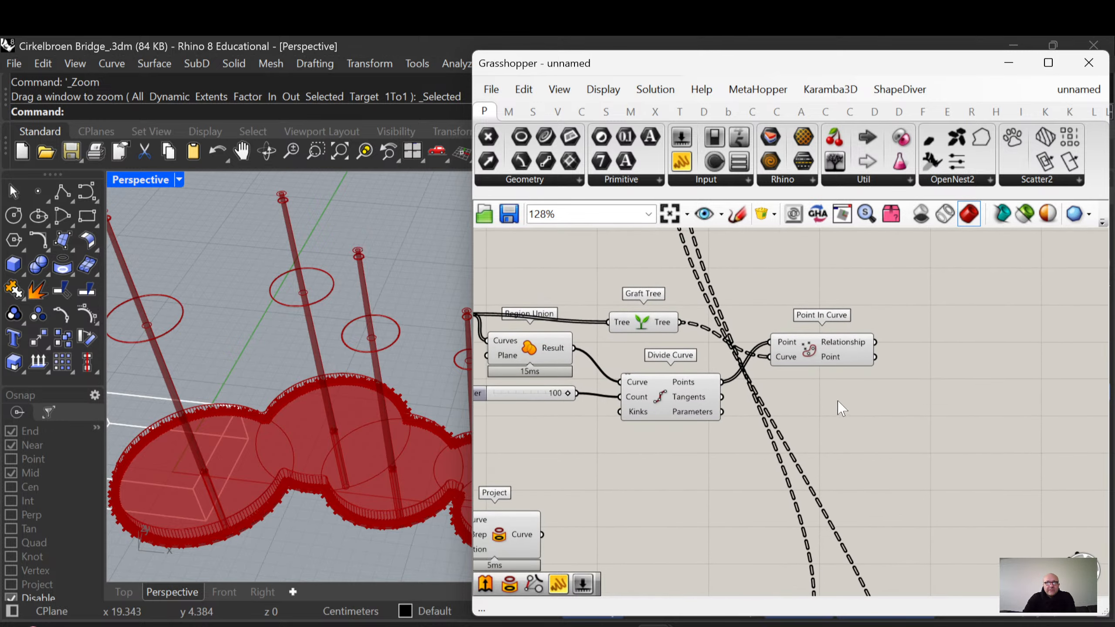
double_click(924, 391)
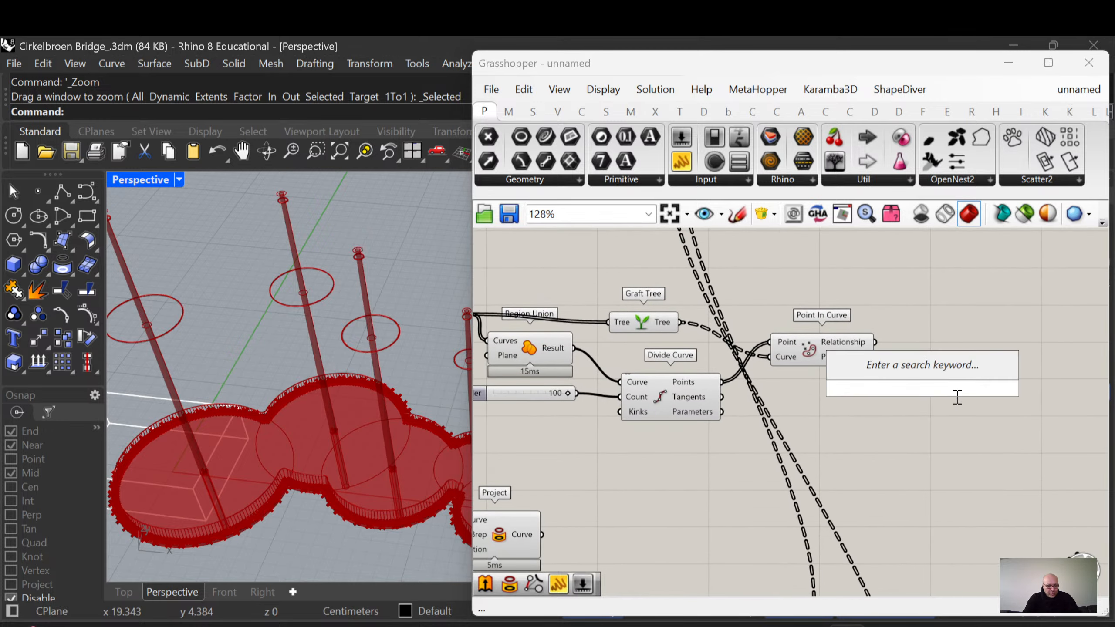
text(cull)
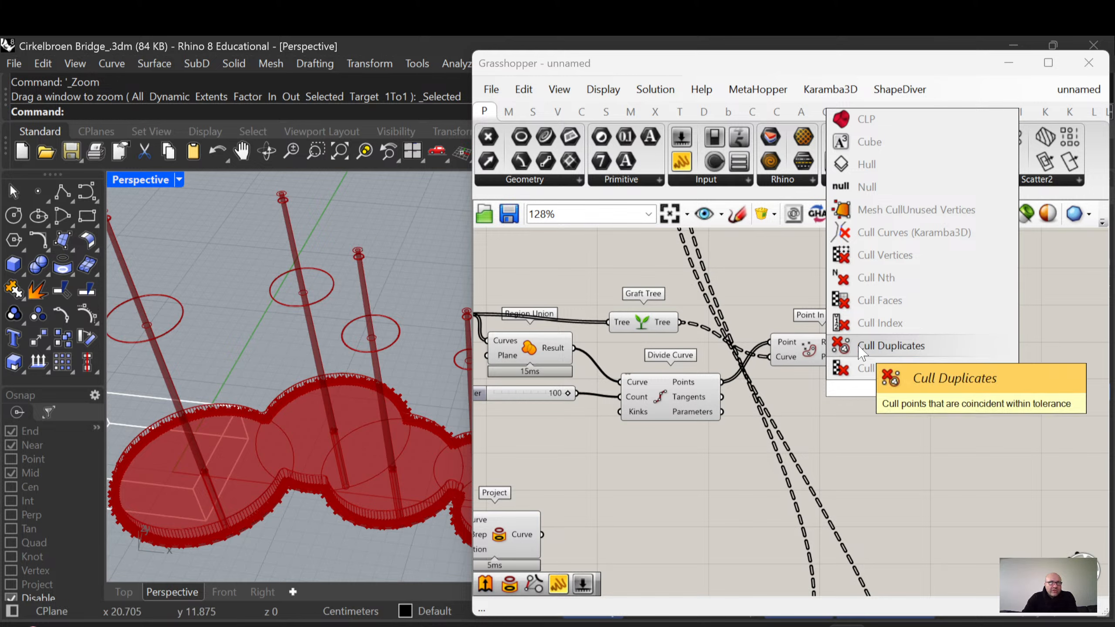
click(883, 369)
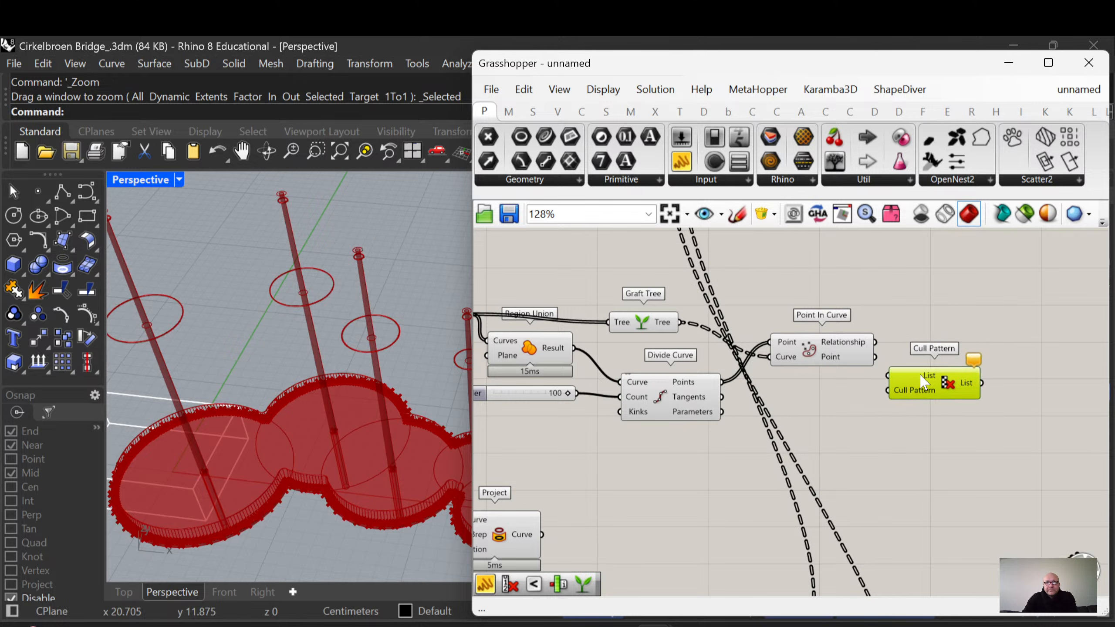
scroll(920, 390, up, 1)
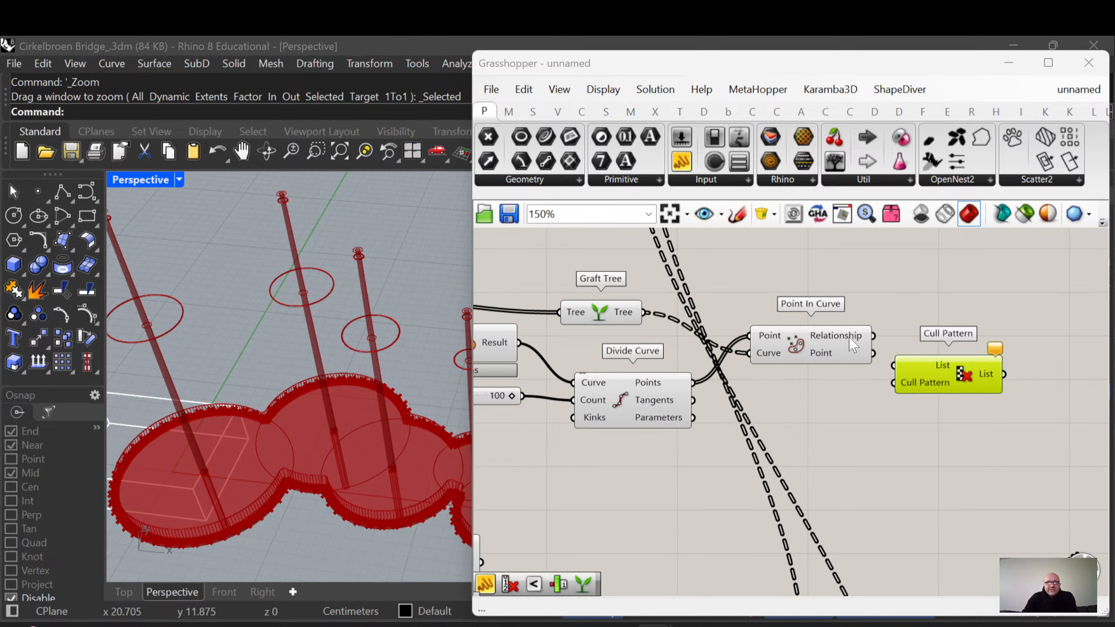
Wire Relationship into Cull Pattern's Cull Pattern input and the Divide Curve Points into its List input
drag(875, 335, 941, 375)
drag(693, 382, 903, 367)
right_drag(856, 419, 710, 430)
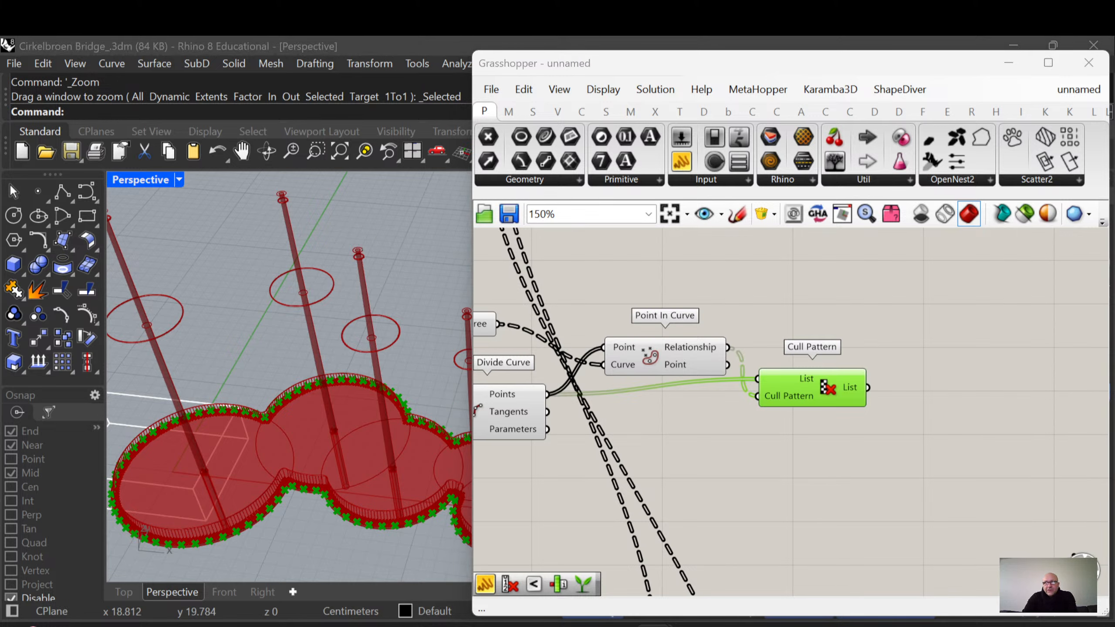
Trace the definition back past Cull Pattern to the Loft, Pull Curve and Project components and inspect the Project component
scroll(820, 436, down, 3)
right_drag(824, 430, 862, 366)
mouse_move(853, 486)
right_down()
mouse_move(874, 391)
mouse_move(949, 279)
right_up()
mouse_move(829, 421)
right_down()
mouse_move(857, 452)
mouse_move(1000, 472)
right_up()
scroll(815, 401, down, 3)
right_drag(542, 418, 648, 435)
scroll(702, 425, up, 2)
scroll(702, 430, up, 1)
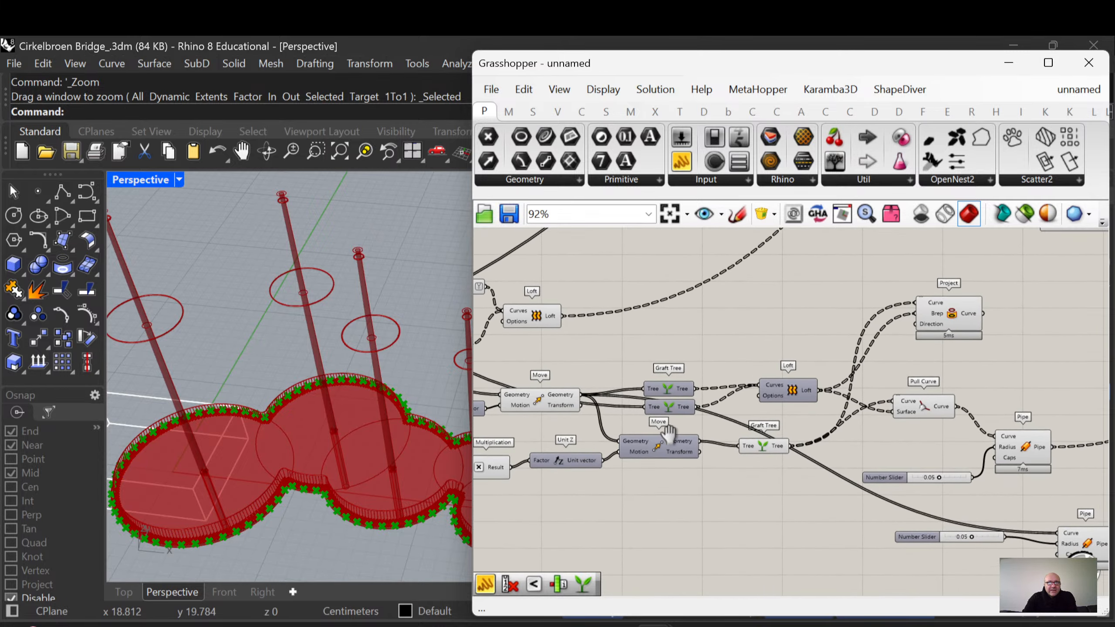
right_drag(860, 384, 823, 406)
drag(727, 405, 725, 409)
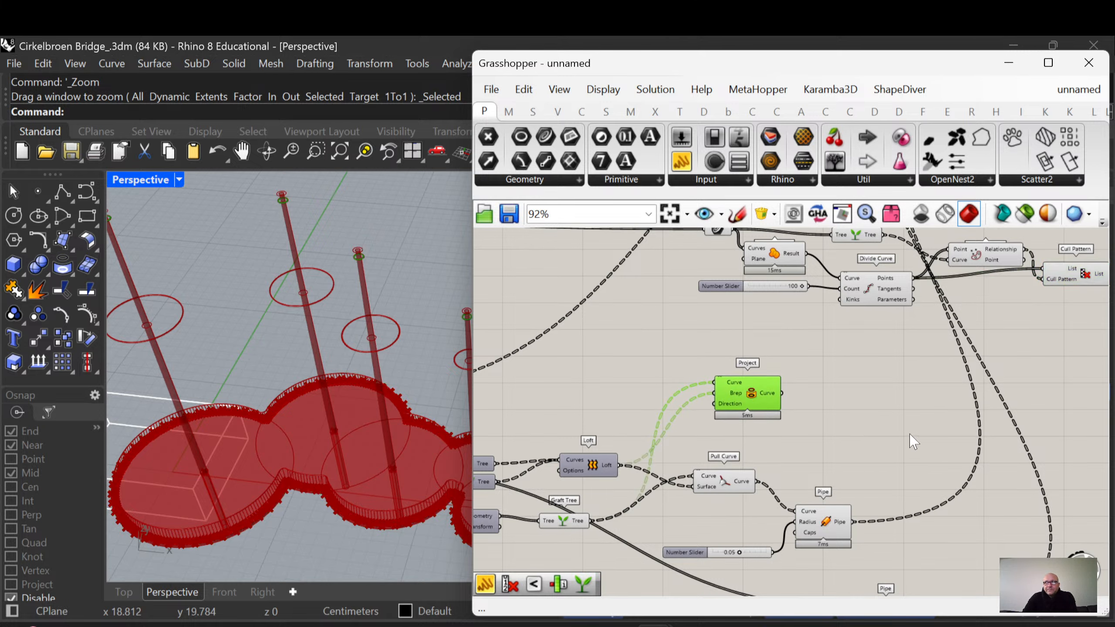
right_drag(812, 474, 844, 468)
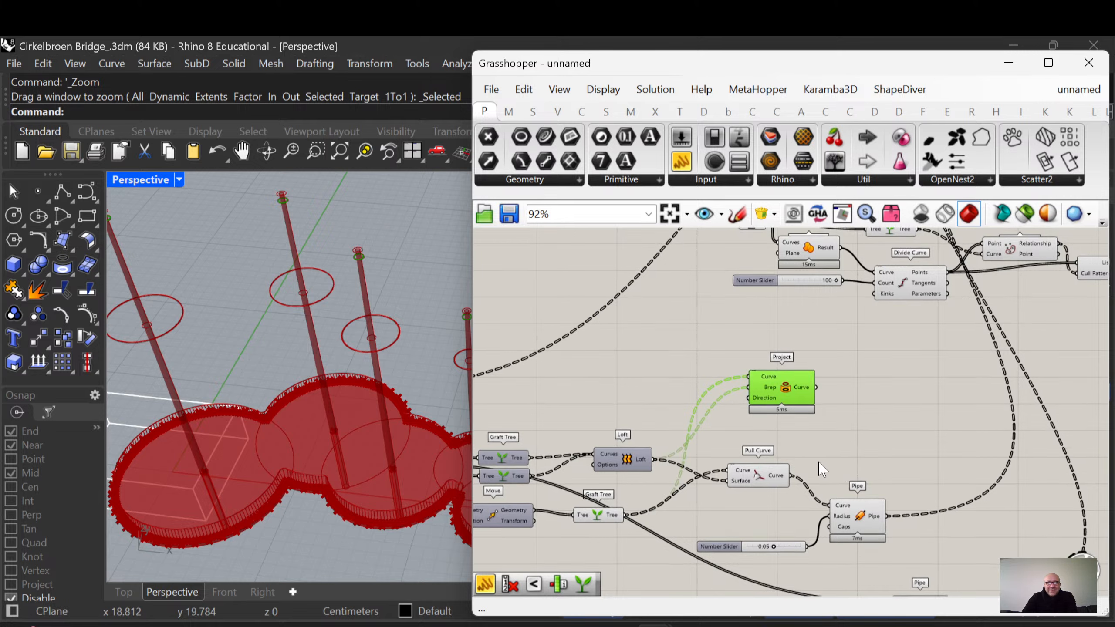
drag(783, 399, 784, 406)
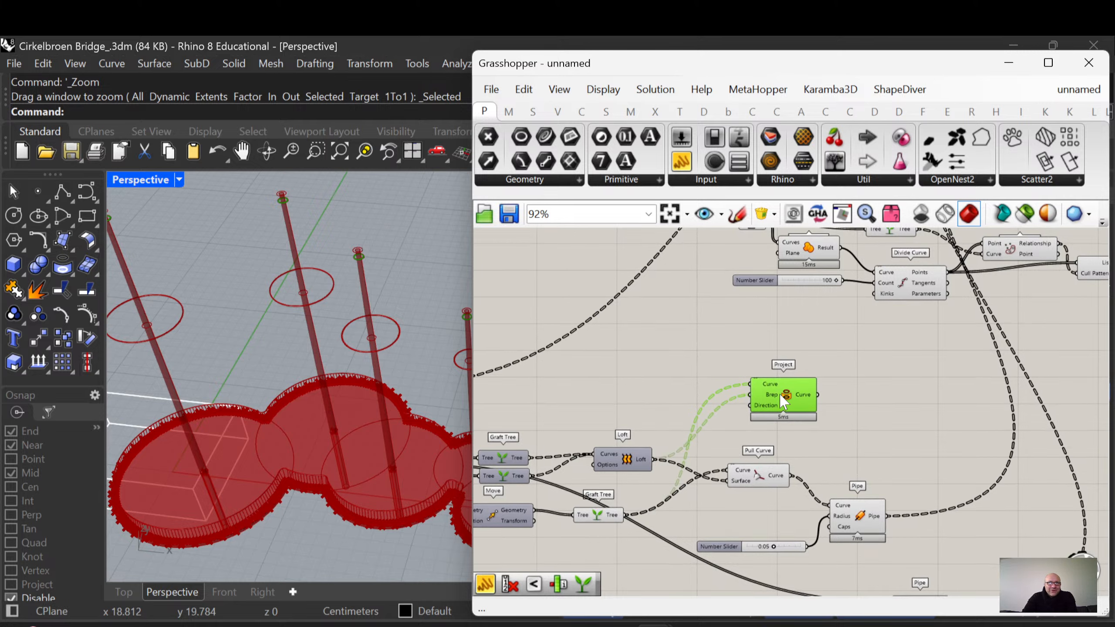
right_click(784, 400)
click(730, 359)
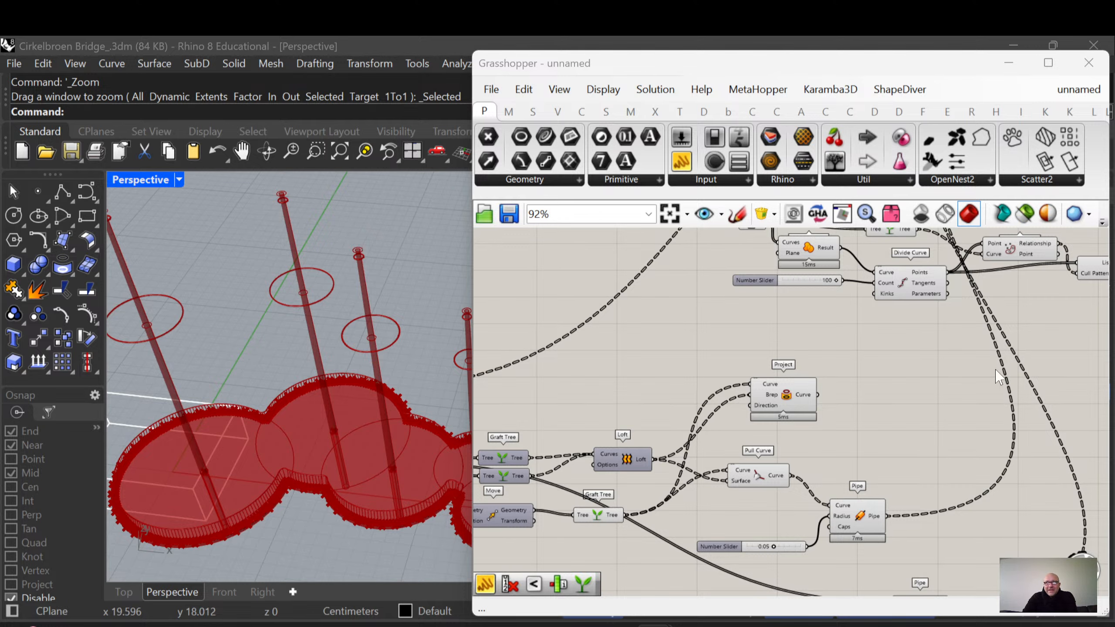
Add a Pull Point component beside Cull Pattern
right_drag(826, 372, 789, 417)
scroll(804, 421, down, 3)
scroll(902, 373, up, 5)
right_drag(929, 370, 843, 395)
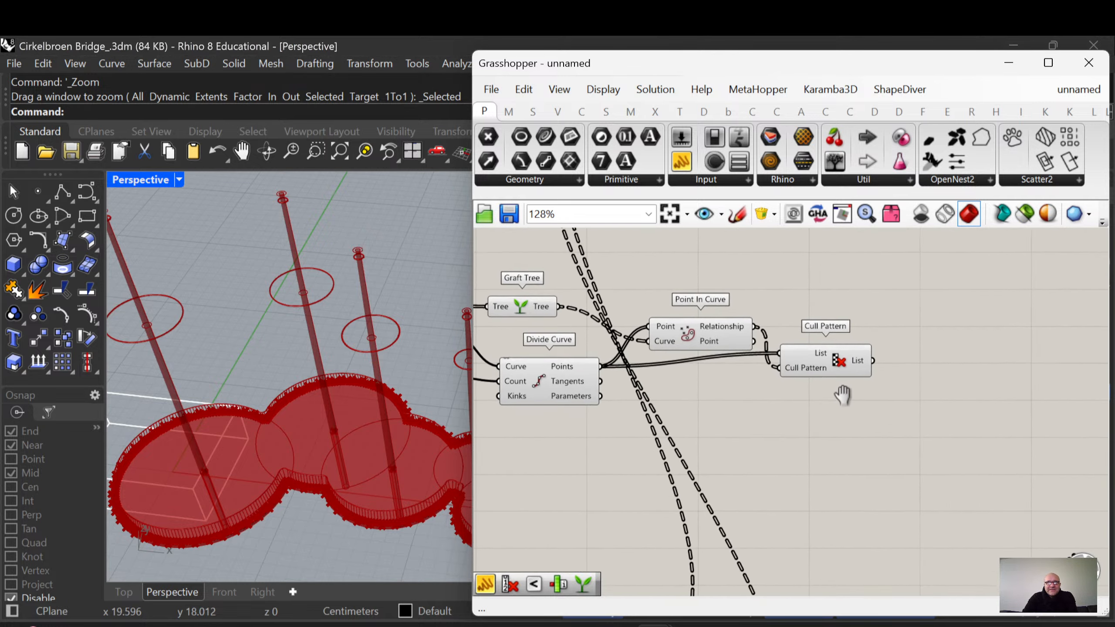
scroll(843, 396, up, 3)
scroll(546, 266, down, 2)
double_click(870, 416)
text(pull)
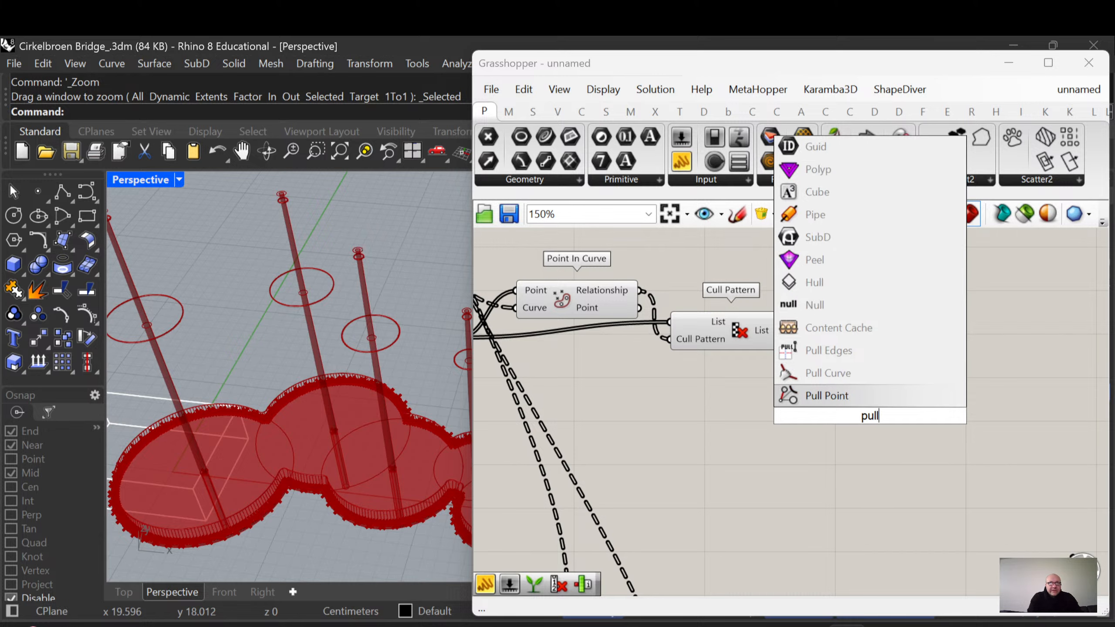
click(844, 399)
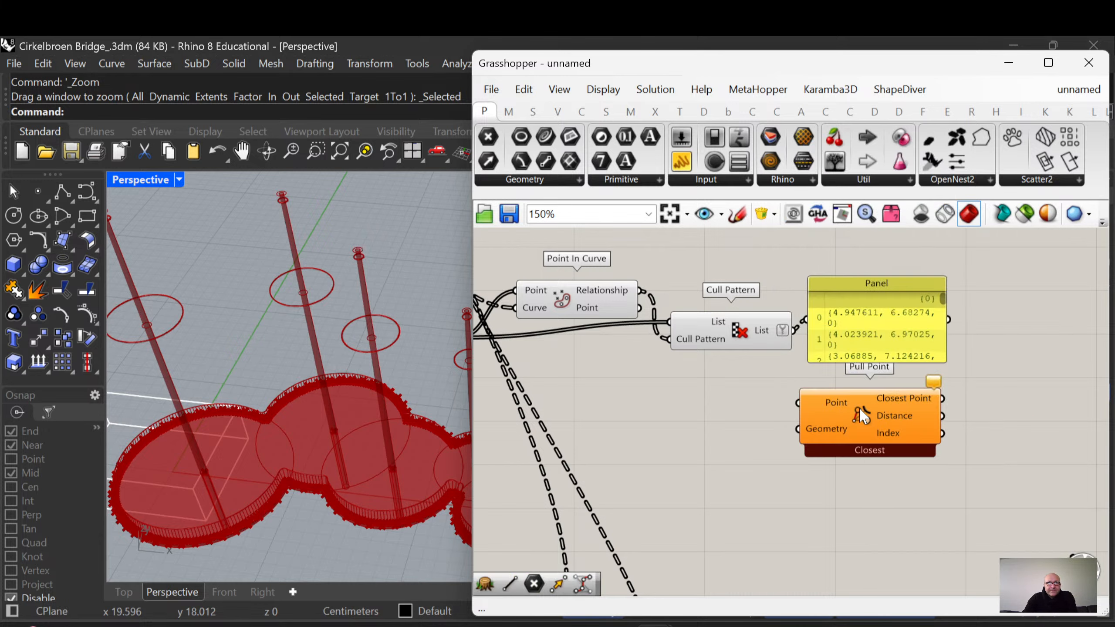
drag(860, 410, 904, 403)
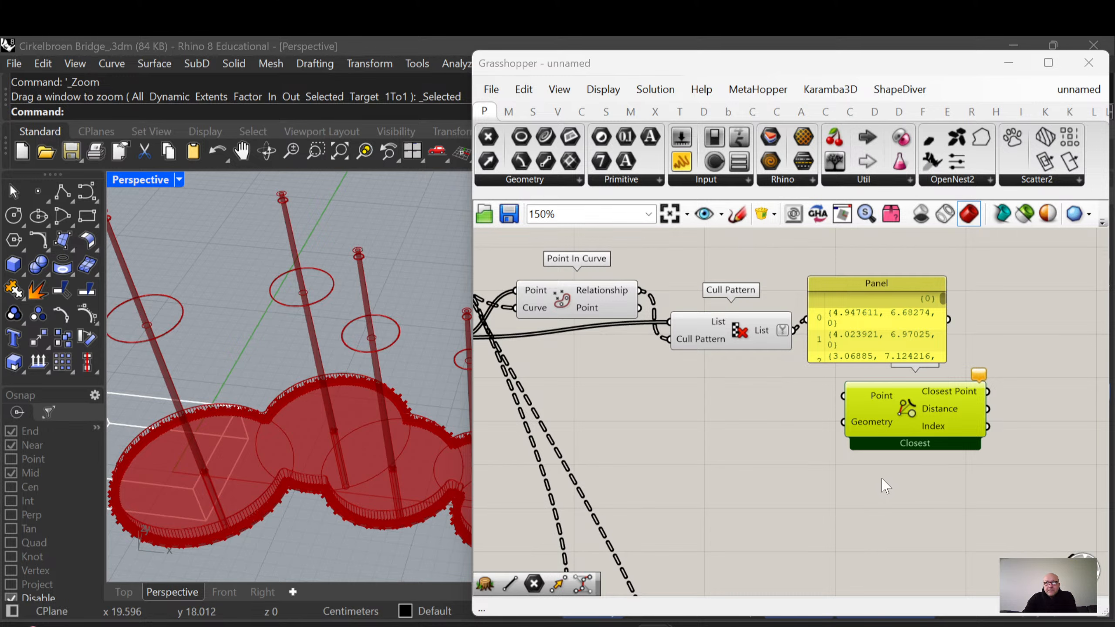
Move the Panel on Cull Pattern's List output up and away from the Pull Point component
right_drag(869, 471, 918, 506)
drag(786, 372, 779, 367)
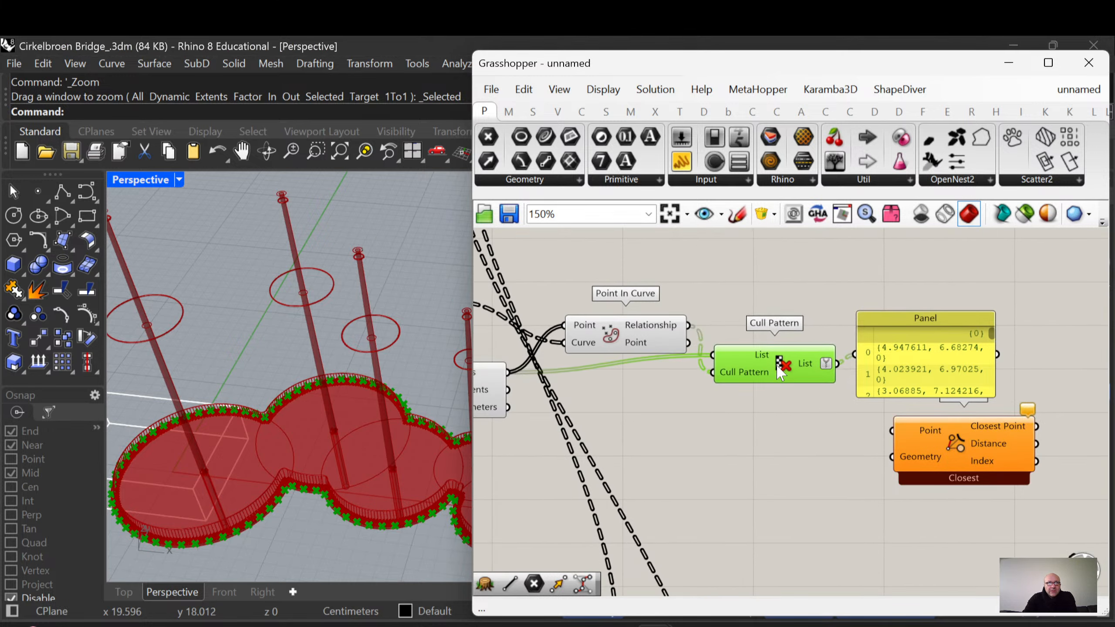
drag(917, 364, 939, 350)
right_drag(830, 429, 822, 406)
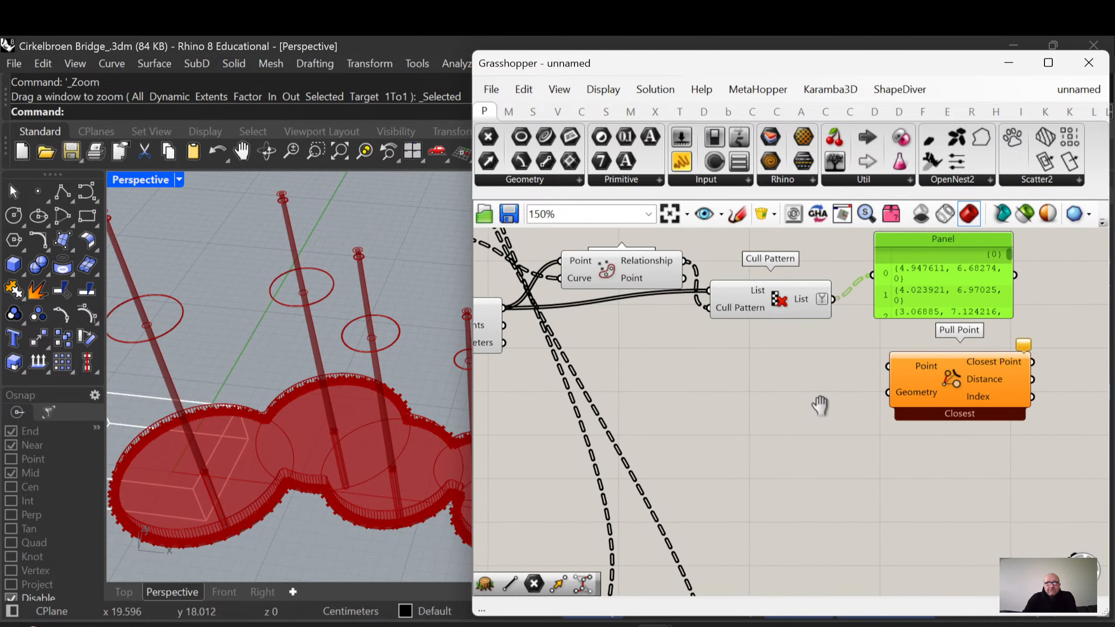
Move the Project component across the canvas to just below Cull Pattern, near Pull Point
right_drag(808, 468, 840, 265)
scroll(862, 378, down, 3)
mouse_move(862, 378)
right_down()
mouse_move(861, 466)
mouse_move(854, 384)
right_up()
scroll(860, 477, down, 2)
right_drag(711, 325, 776, 430)
scroll(717, 385, up, 4)
right_drag(716, 385, 752, 494)
drag(734, 474, 939, 462)
right_drag(938, 470, 660, 489)
drag(662, 476, 872, 460)
right_drag(972, 442, 806, 478)
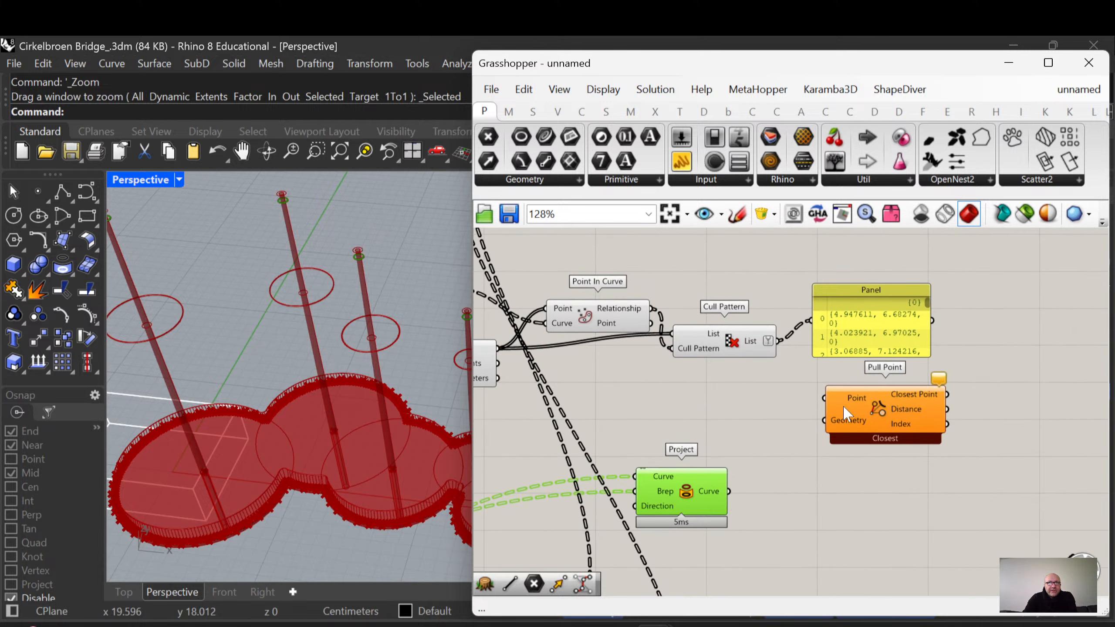
Wire Cull Pattern's List into Pull Point's Point input and attach a Panel to Project's Curve output
drag(819, 392, 820, 398)
click(682, 162)
click(784, 489)
drag(733, 491, 790, 500)
drag(893, 494, 894, 535)
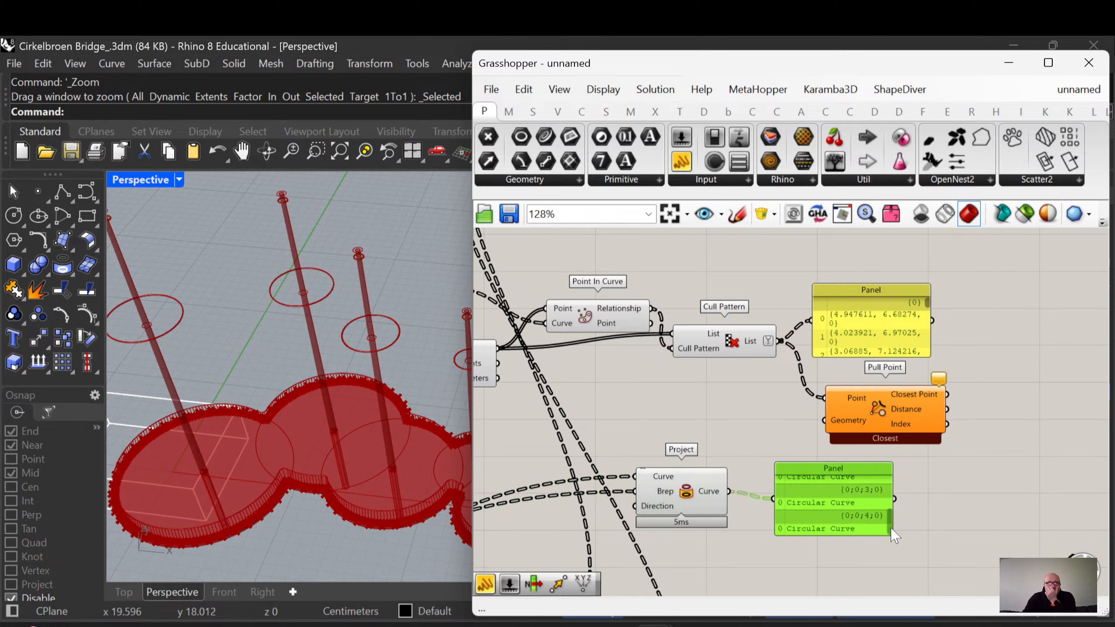
Simplify Project's Curve output and wire it into Pull Point's Geometry input
right_click(720, 494)
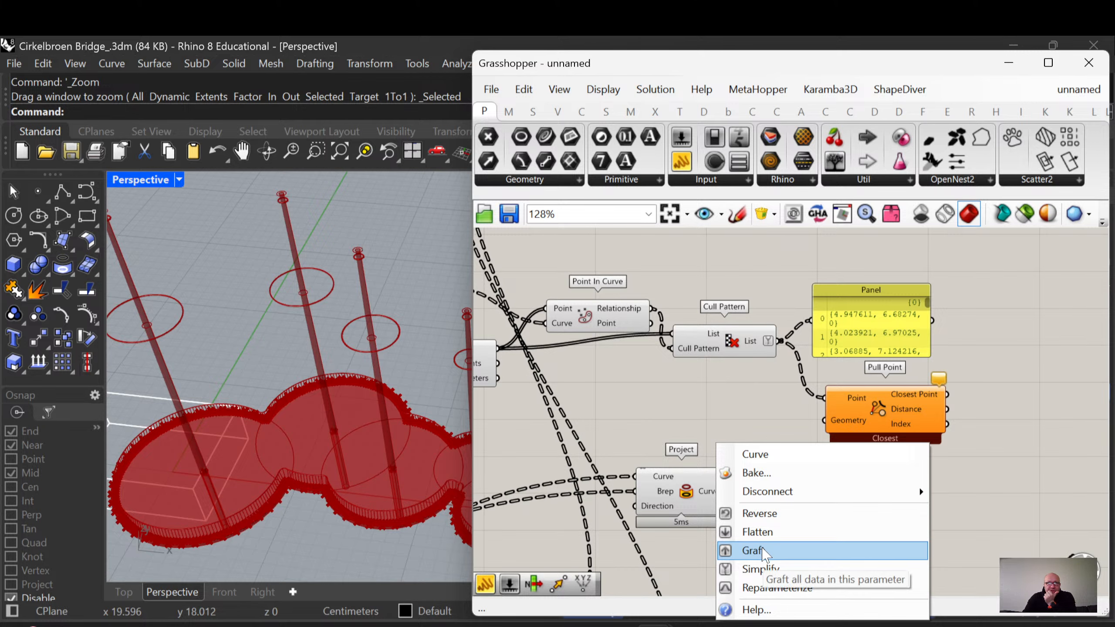
click(768, 570)
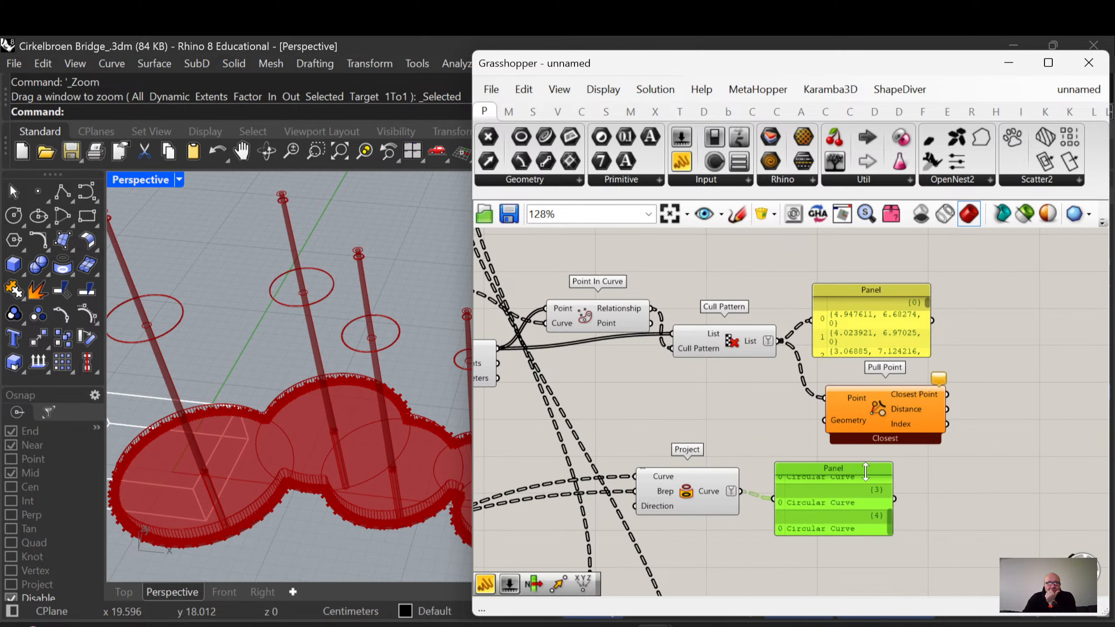
mouse_move(891, 519)
mouse_down()
mouse_move(896, 483)
mouse_move(893, 520)
mouse_up()
right_drag(799, 513, 815, 527)
drag(758, 506, 840, 435)
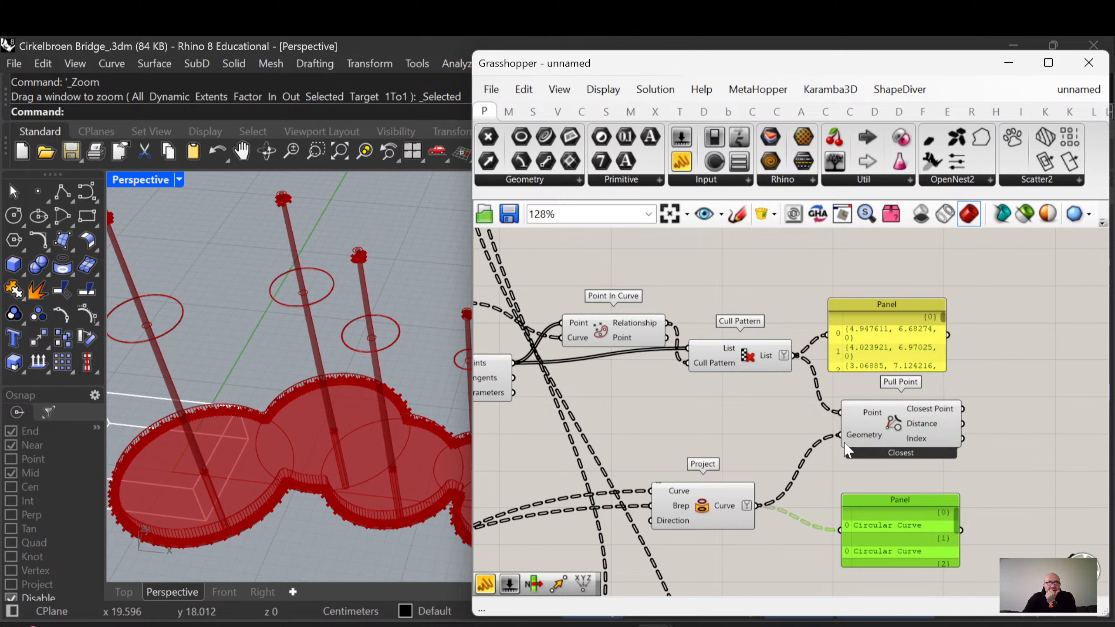
Examine the pulled points on the small rings near the mast tops and review the wiring that feeds Pull Point
click(868, 436)
scroll(395, 347, up, 5)
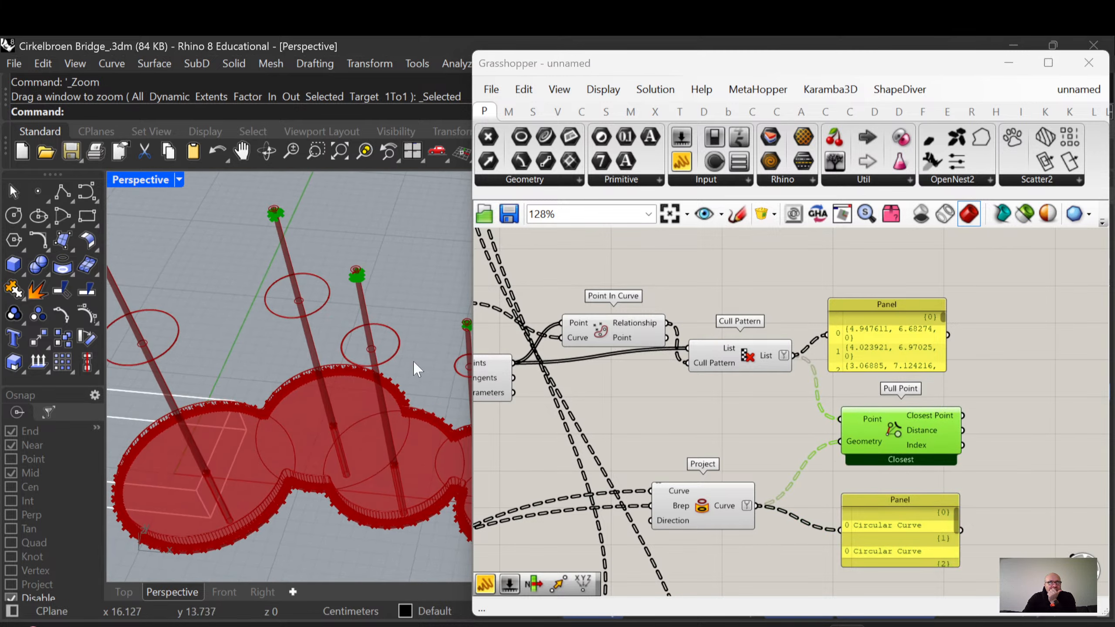
scroll(340, 287, up, 5)
scroll(358, 310, down, 4)
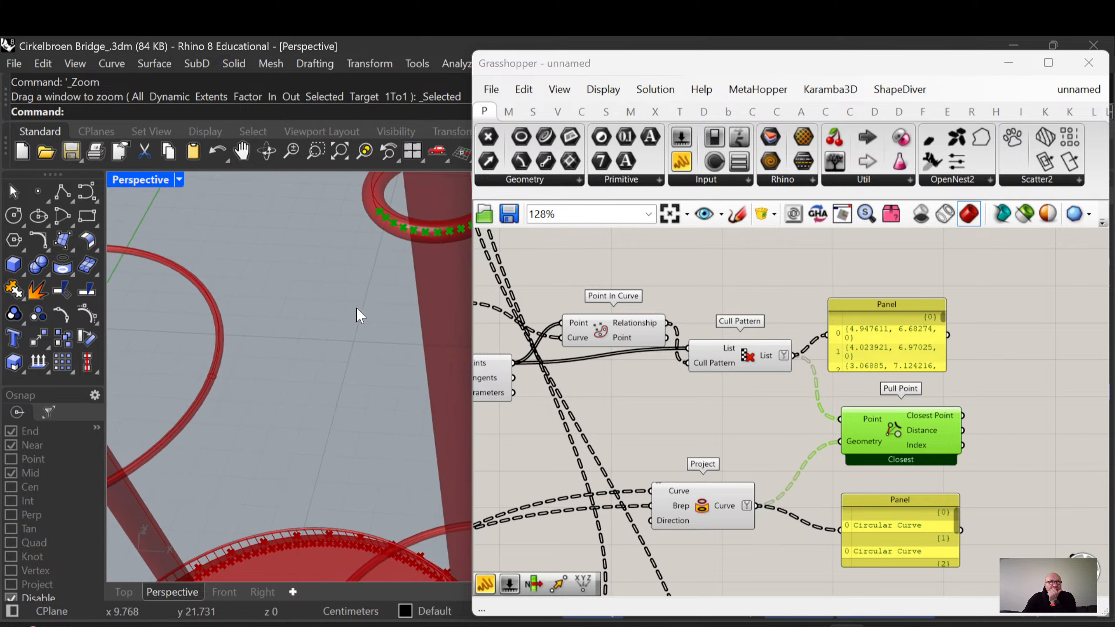
right_drag(358, 311, 386, 269)
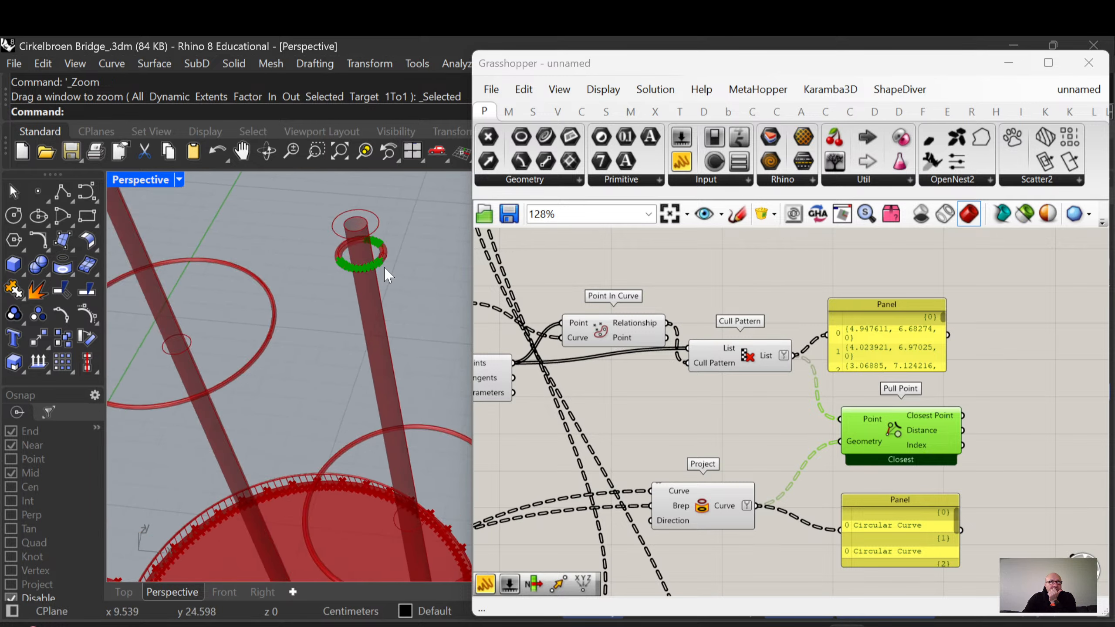
scroll(346, 369, down, 4)
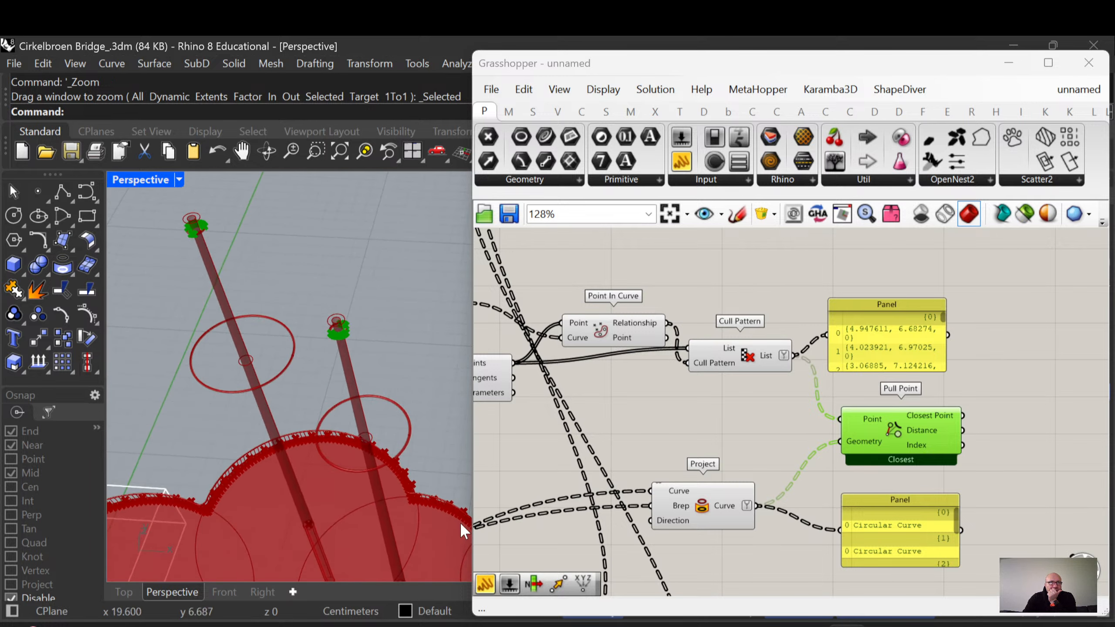
scroll(342, 327, up, 8)
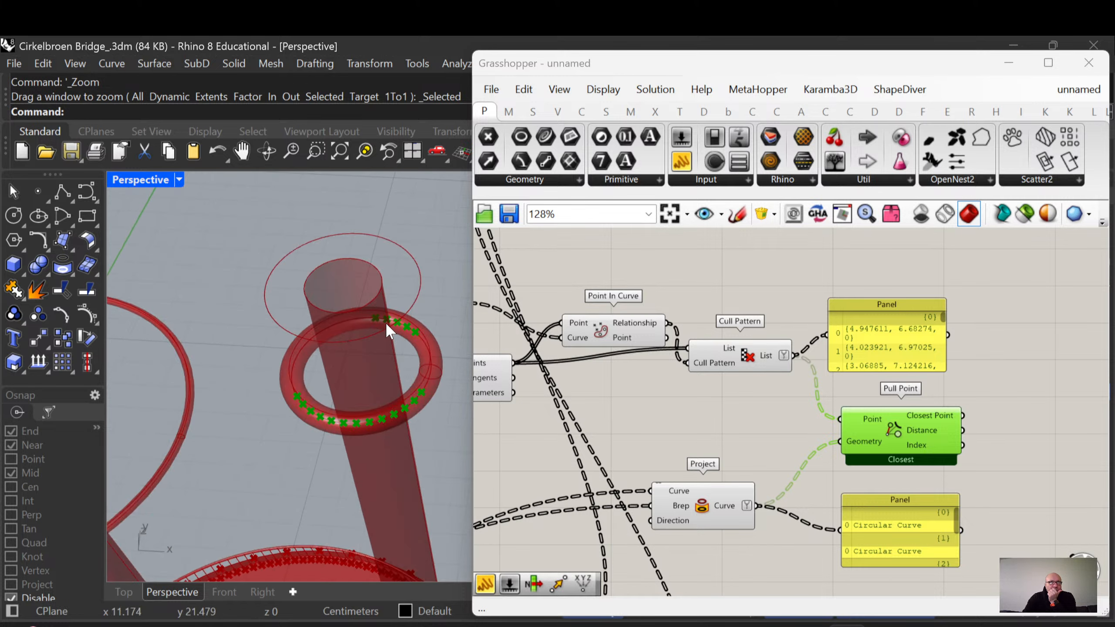
scroll(365, 334, down, 4)
scroll(522, 374, down, 2)
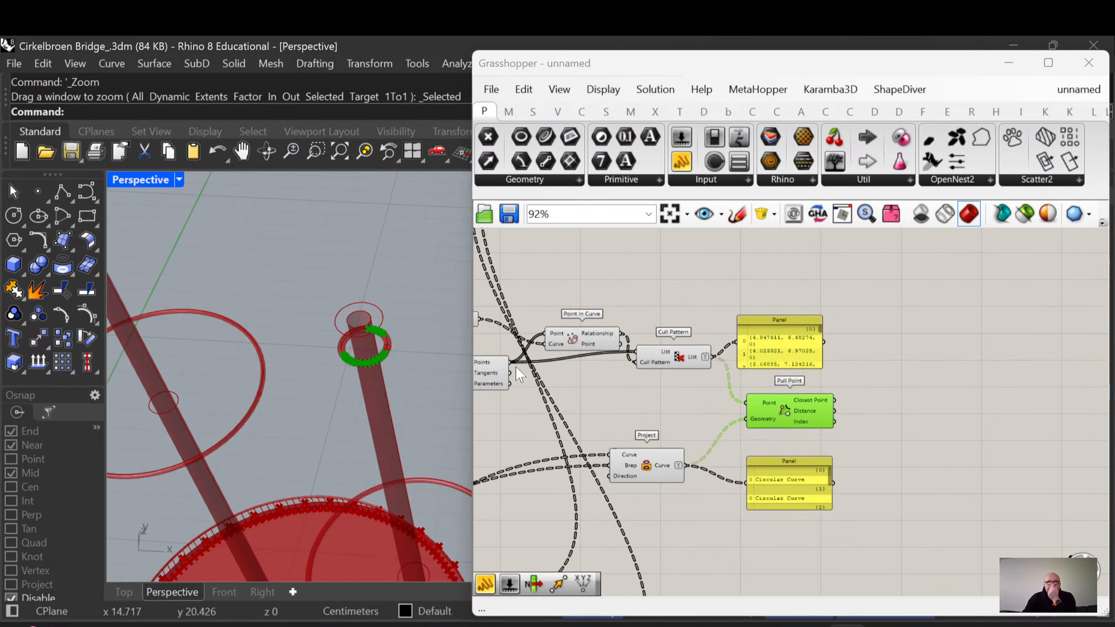
right_drag(595, 434, 631, 384)
scroll(639, 389, down, 1)
right_drag(730, 432, 779, 449)
scroll(803, 411, down, 2)
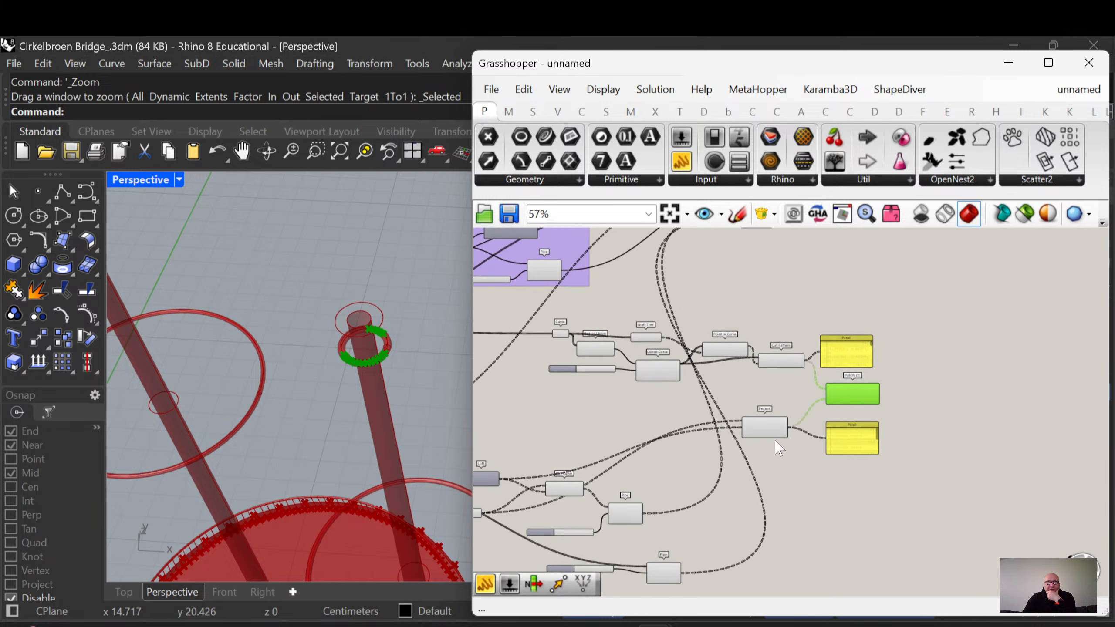
scroll(803, 403, up, 3)
right_drag(803, 403, 759, 398)
Delete the Panels attached to Project's Curve output and Cull Pattern's List output
drag(836, 448, 836, 457)
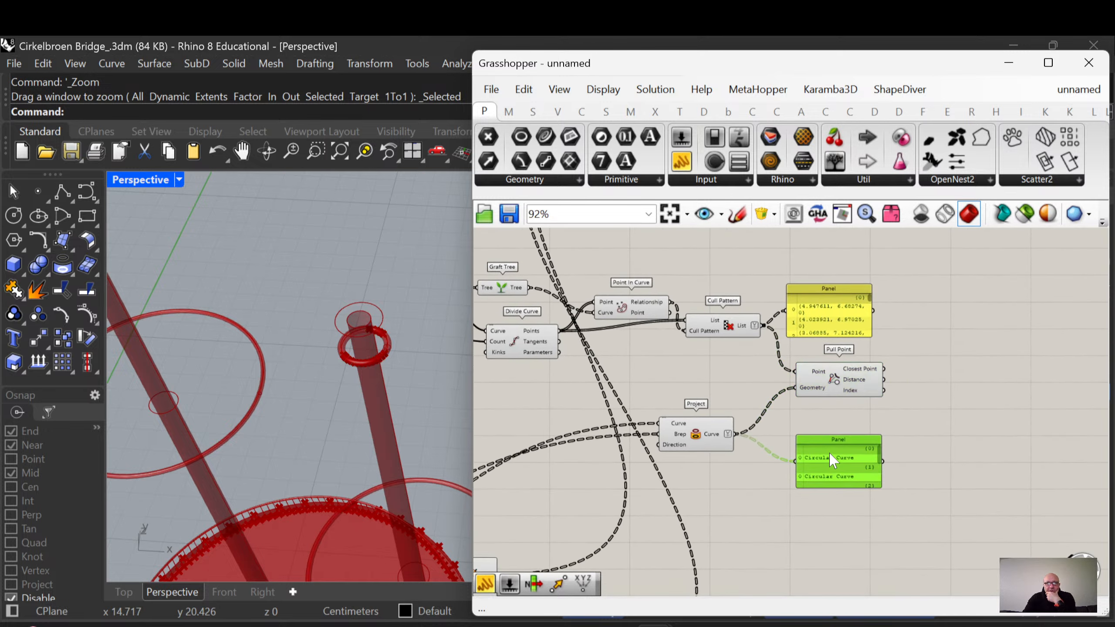
key(Delete)
right_drag(852, 379, 880, 384)
click(852, 312)
key(Delete)
Examine the Project curves on the rings near the mast tops and the Move and Graft Tree components upstream
right_drag(807, 383, 924, 290)
right_drag(806, 447, 803, 492)
scroll(834, 396, down, 1)
mouse_move(836, 397)
mouse_down()
mouse_move(829, 381)
mouse_move(847, 375)
mouse_move(837, 375)
mouse_up()
scroll(817, 398, up, 4)
scroll(371, 439, down, 3)
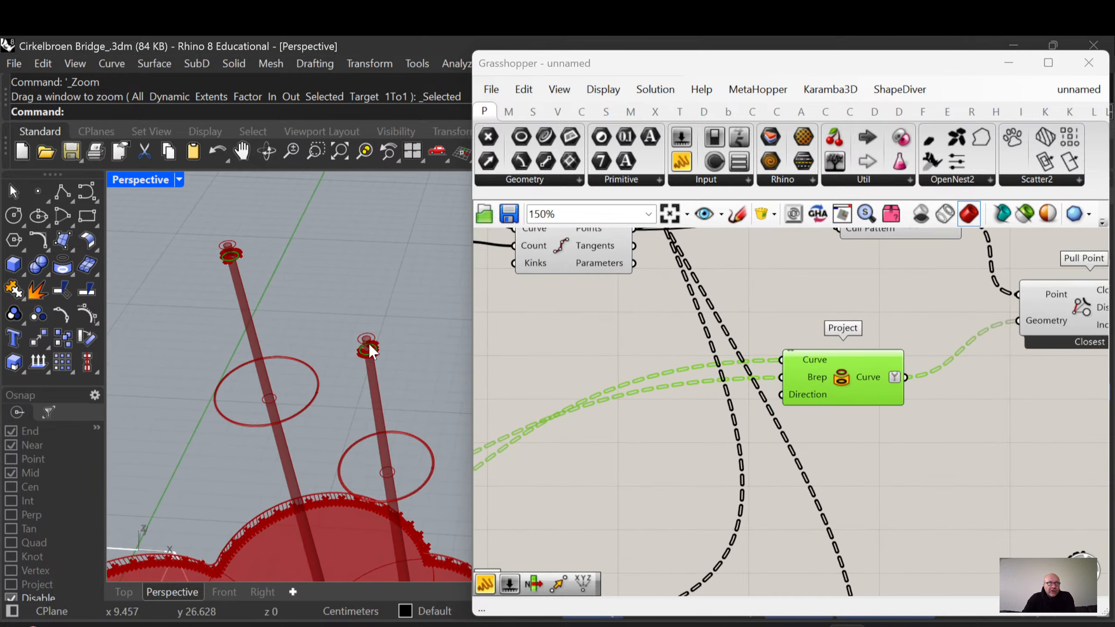
scroll(717, 405, down, 3)
right_drag(491, 457, 788, 429)
right_drag(511, 481, 715, 464)
scroll(734, 450, up, 3)
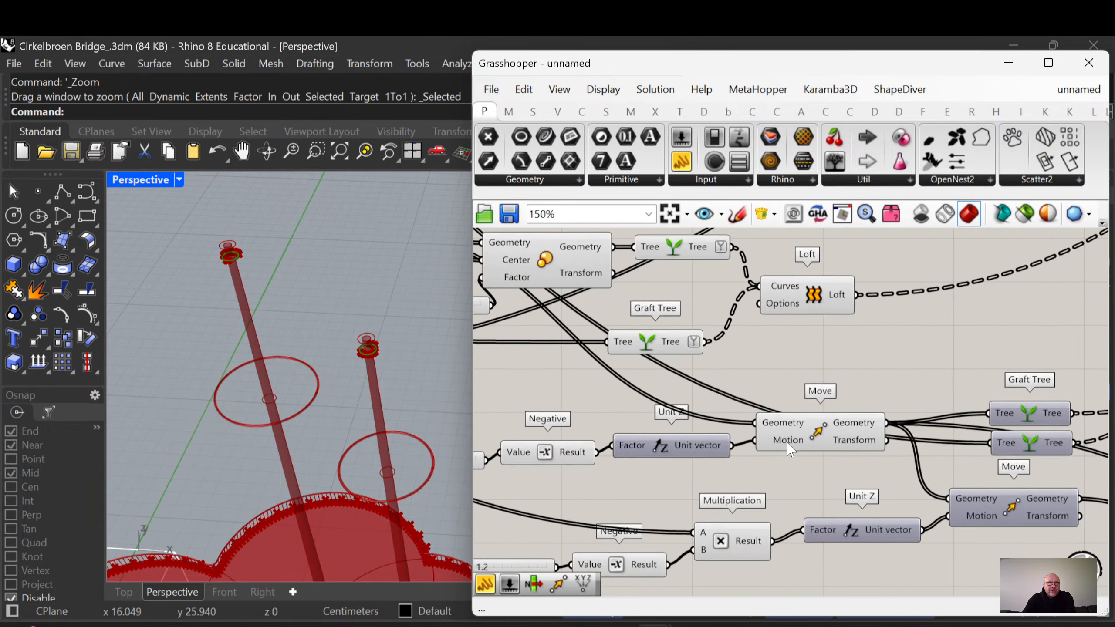
click(792, 447)
scroll(824, 439, up, 3)
scroll(357, 343, up, 12)
scroll(746, 417, down, 4)
right_drag(944, 439, 703, 417)
Inspect the data entering Project's Curve input and move Project lower, farther from Pull Point
drag(785, 398, 781, 422)
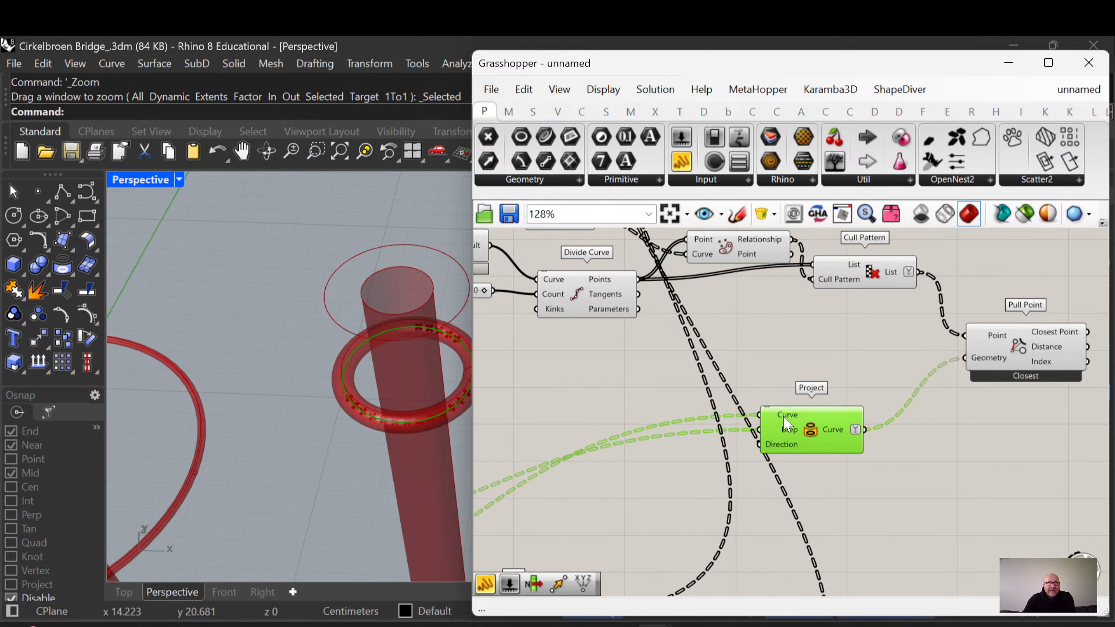
mouse_move(791, 429)
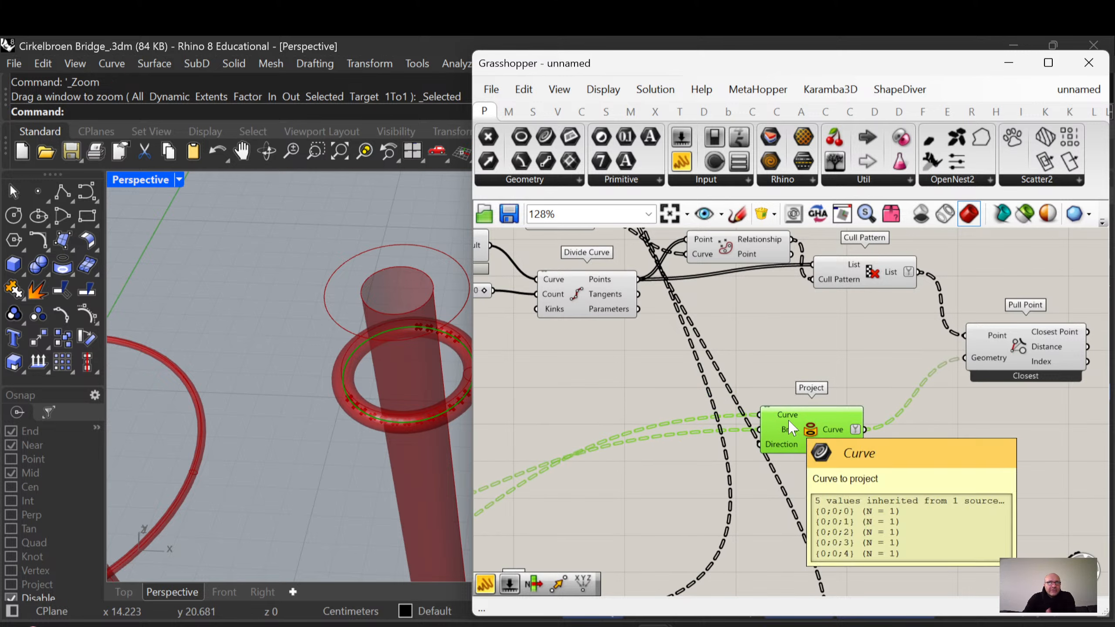
drag(833, 431, 863, 465)
right_drag(898, 488, 874, 398)
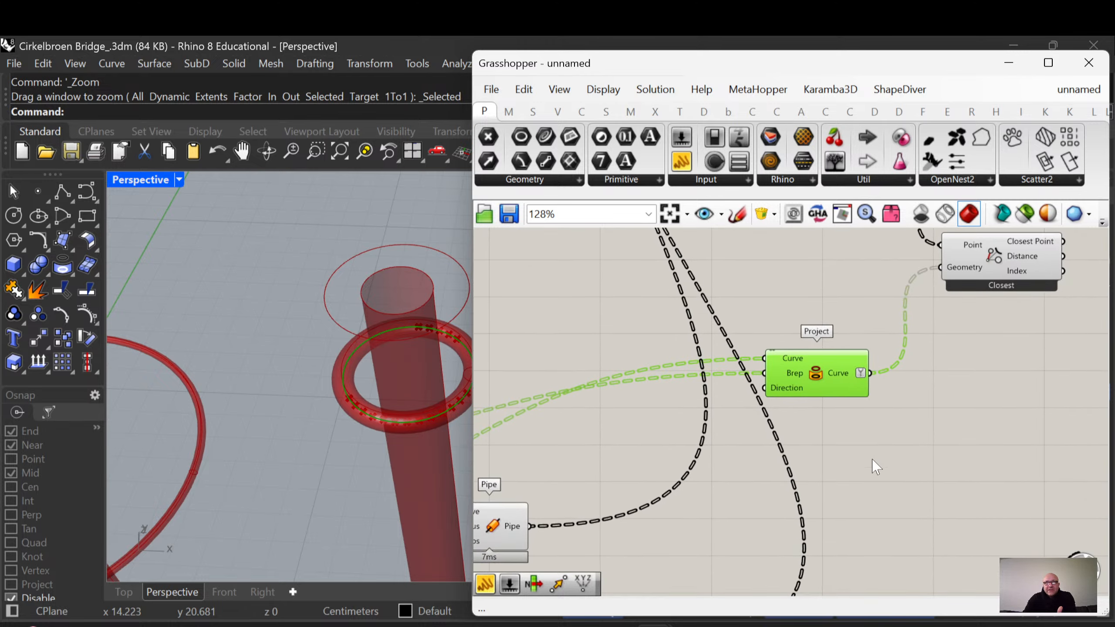
scroll(949, 428, down, 4)
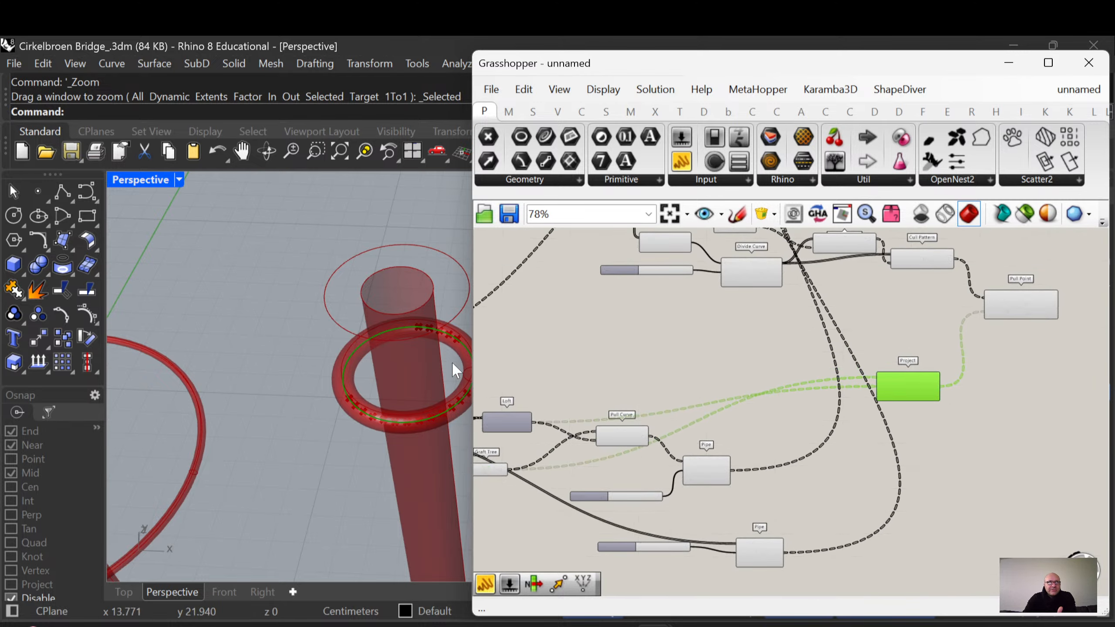
right_drag(753, 461, 706, 463)
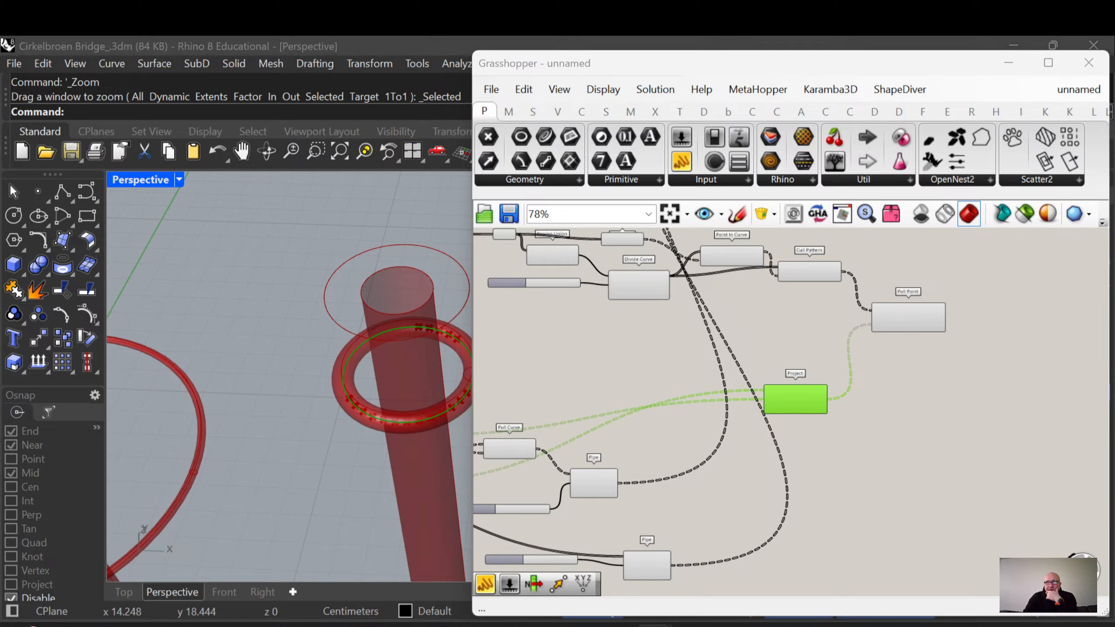
Review the Pull Curve and Pipe components upstream of Project and how they relate to Pull Point
right_drag(898, 513, 910, 405)
middle_click(701, 446)
scroll(670, 451, up, 4)
click(665, 420)
right_drag(691, 423, 824, 458)
scroll(807, 426, down, 2)
right_drag(657, 426, 709, 475)
scroll(779, 427, down, 2)
right_drag(866, 407, 783, 503)
scroll(756, 454, up, 3)
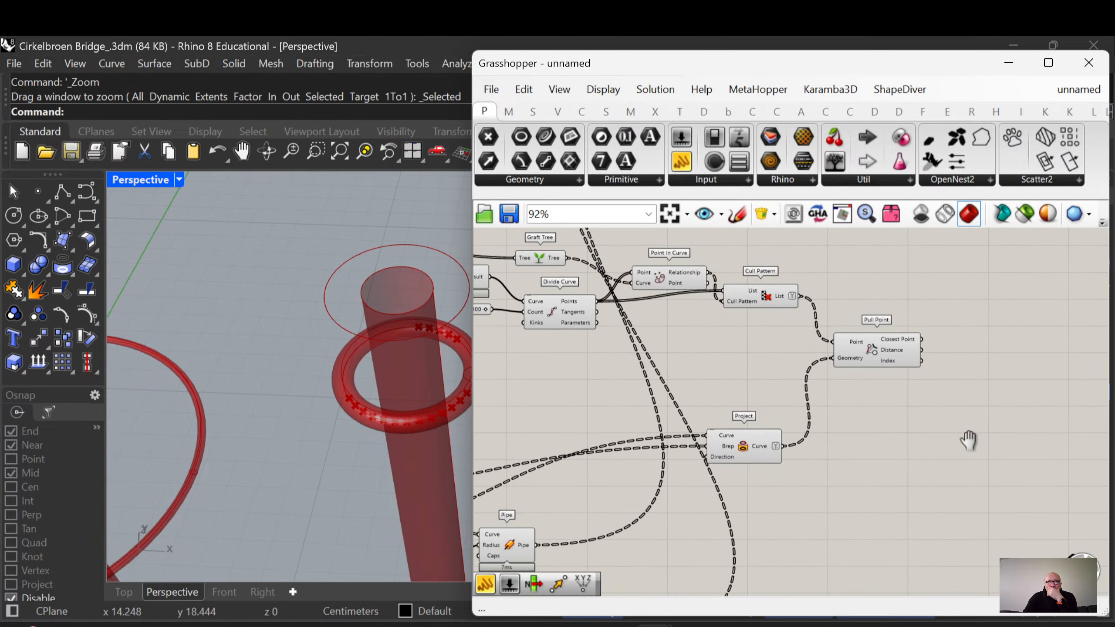
Add a second Pull Point component below the first one, beside Project
right_drag(891, 447, 931, 404)
double_click(929, 404)
text(pull)
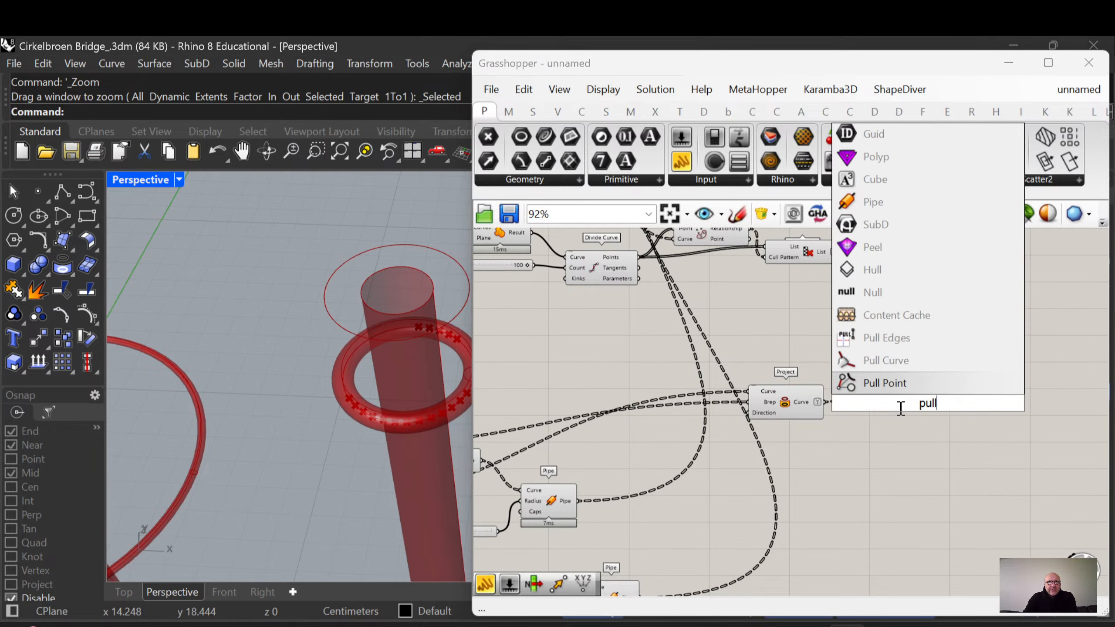
key(Return)
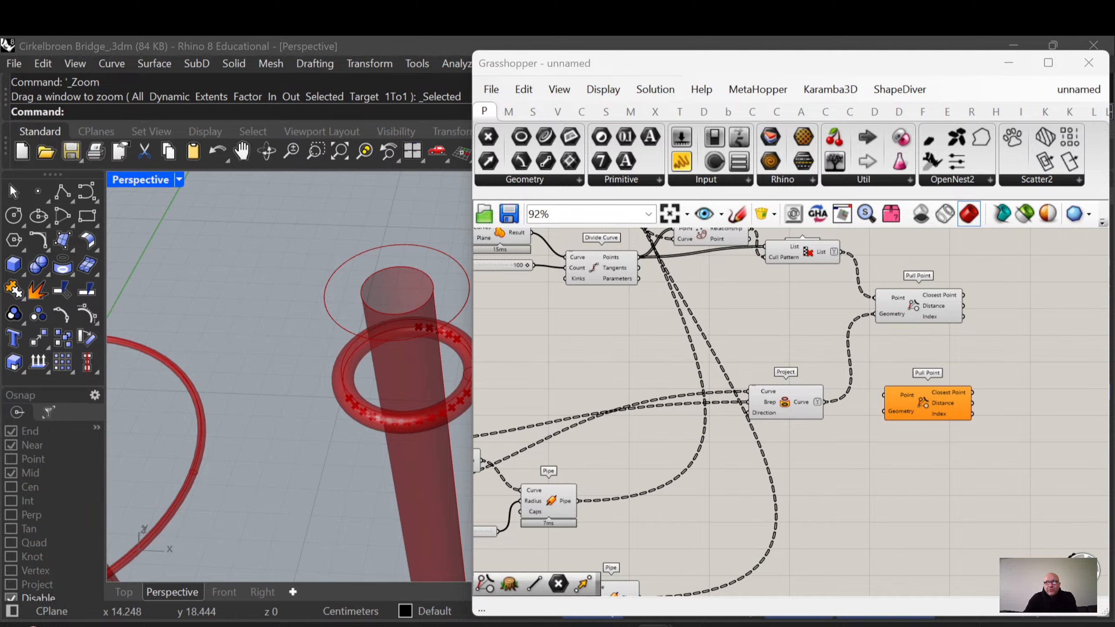
scroll(931, 413, up, 4)
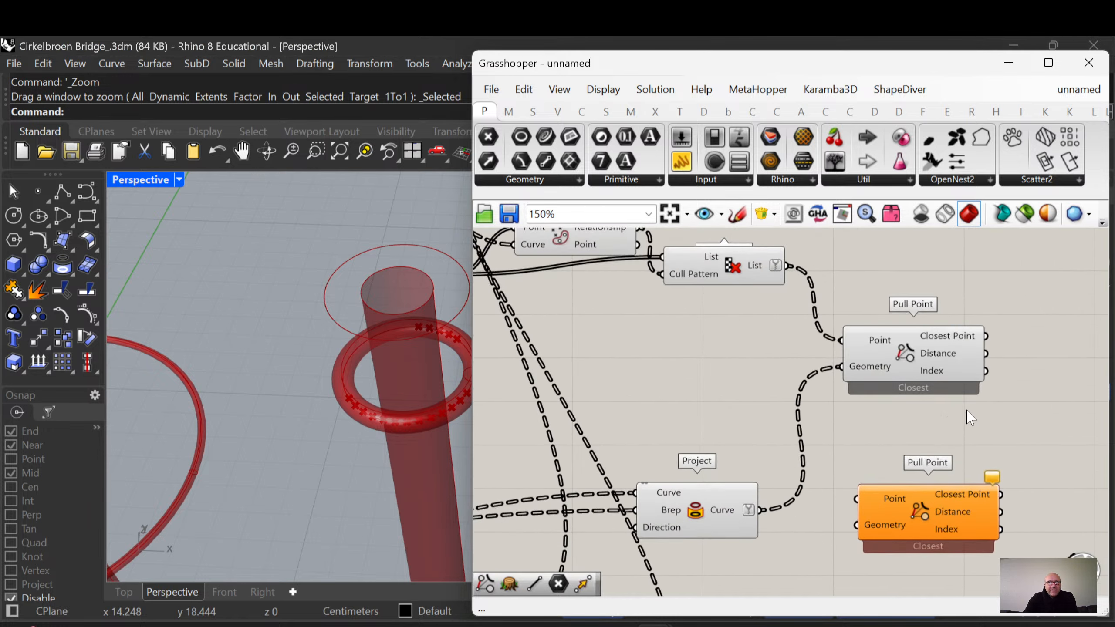
Connect Cull Pattern's List output to the lower Pull Point's Point input and shift that Pull Point slightly away from Project
drag(770, 279, 775, 277)
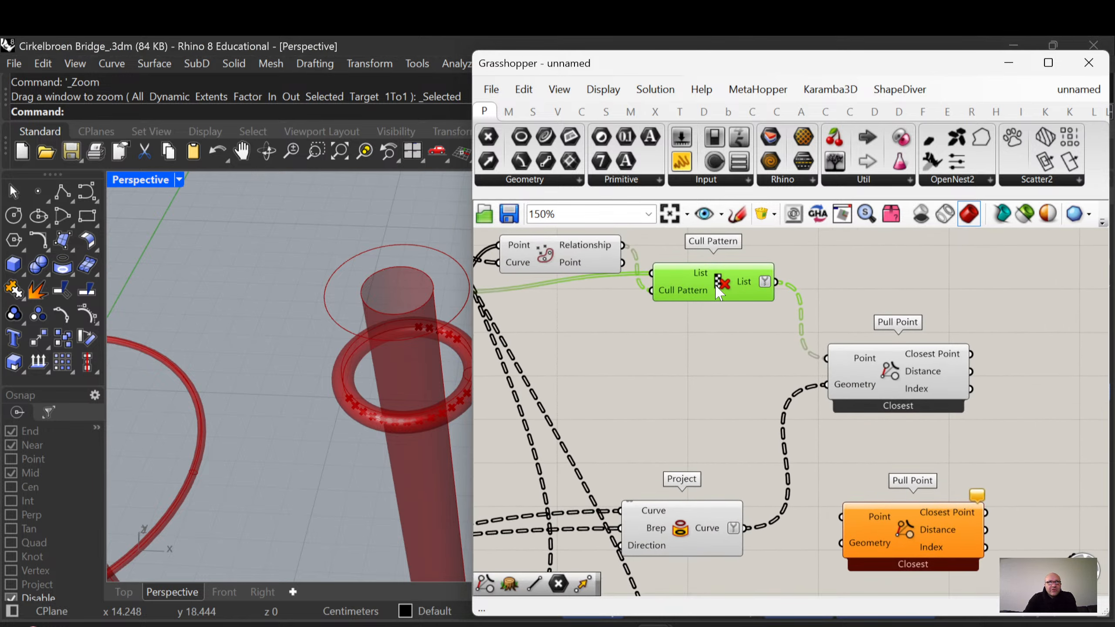
scroll(412, 441, down, 10)
right_drag(386, 483, 432, 540)
scroll(386, 520, up, 3)
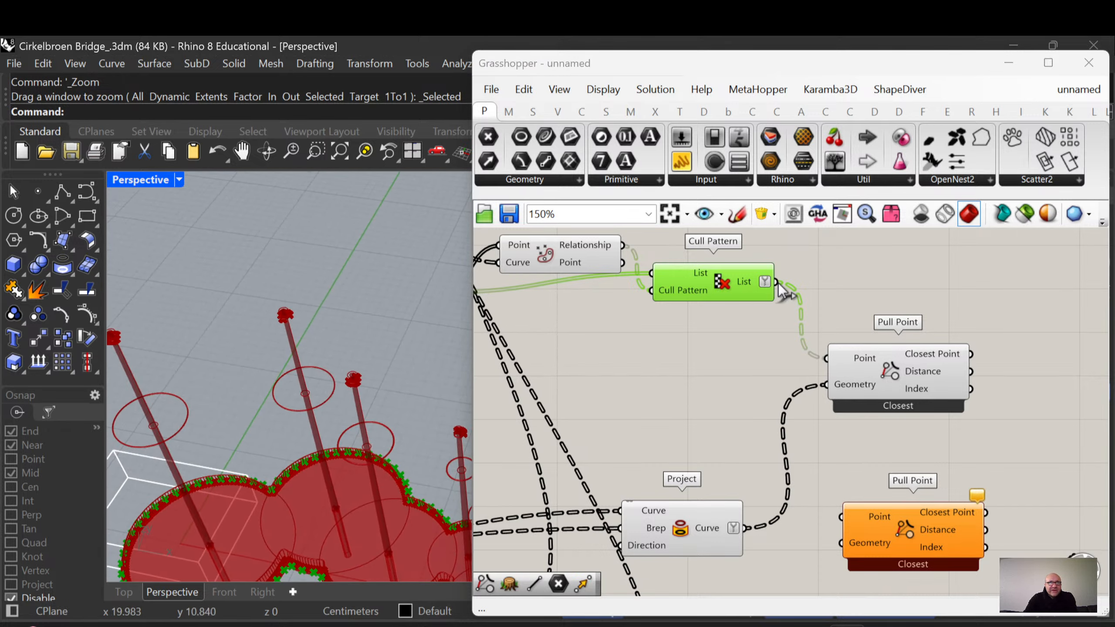
drag(776, 282, 857, 515)
drag(911, 539, 950, 518)
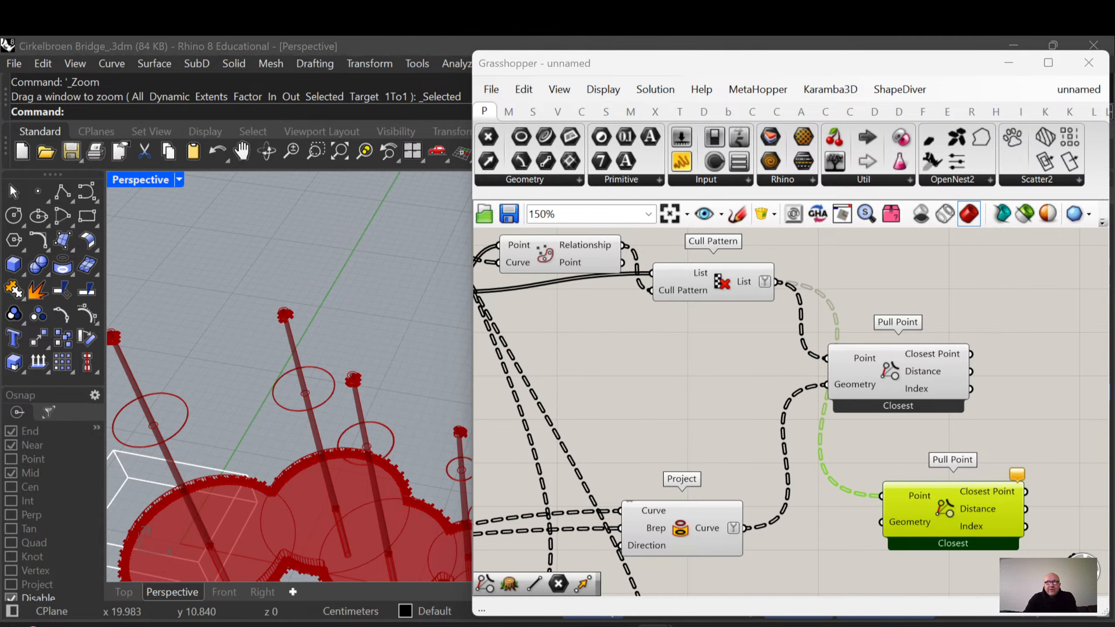
Simplify the Curve output of the Pull Curve component that feeds the ring Pipe
right_drag(755, 490, 832, 366)
scroll(832, 366, down, 2)
right_drag(700, 481, 909, 430)
scroll(703, 445, up, 2)
scroll(909, 430, down, 2)
click(721, 382)
scroll(612, 455, up, 2)
right_drag(746, 389, 565, 446)
scroll(610, 453, up, 2)
scroll(594, 449, down, 2)
scroll(565, 441, up, 2)
right_click(564, 440)
click(608, 567)
scroll(615, 567, down, 3)
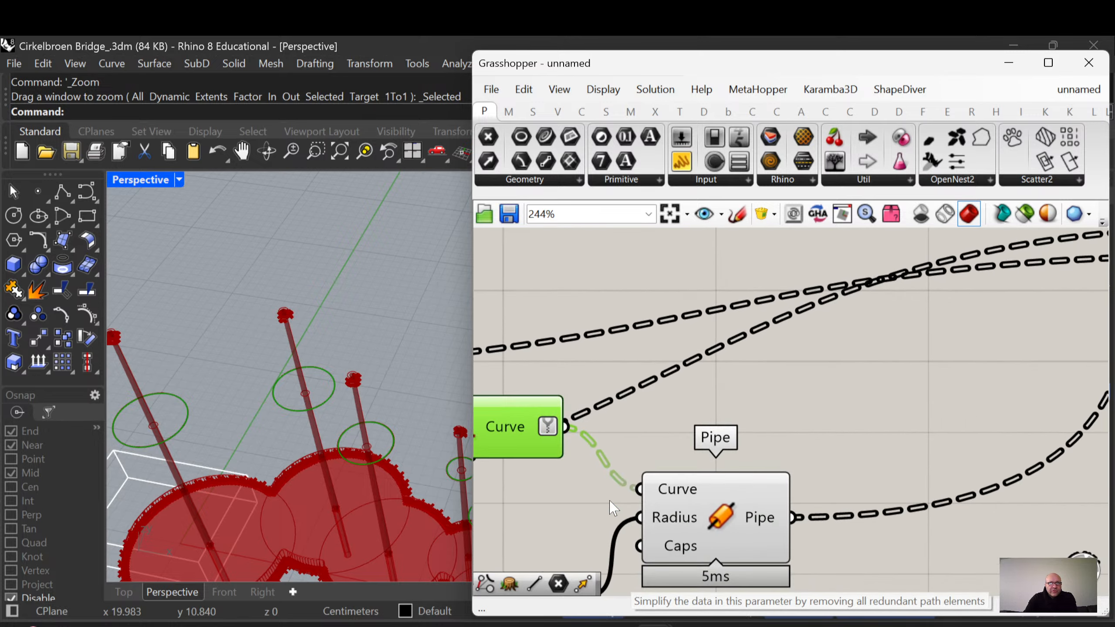
Connect the simplified Pull Curve output to the lower Pull Point's Geometry input
right_drag(927, 444, 798, 447)
scroll(803, 438, down, 2)
click(950, 405)
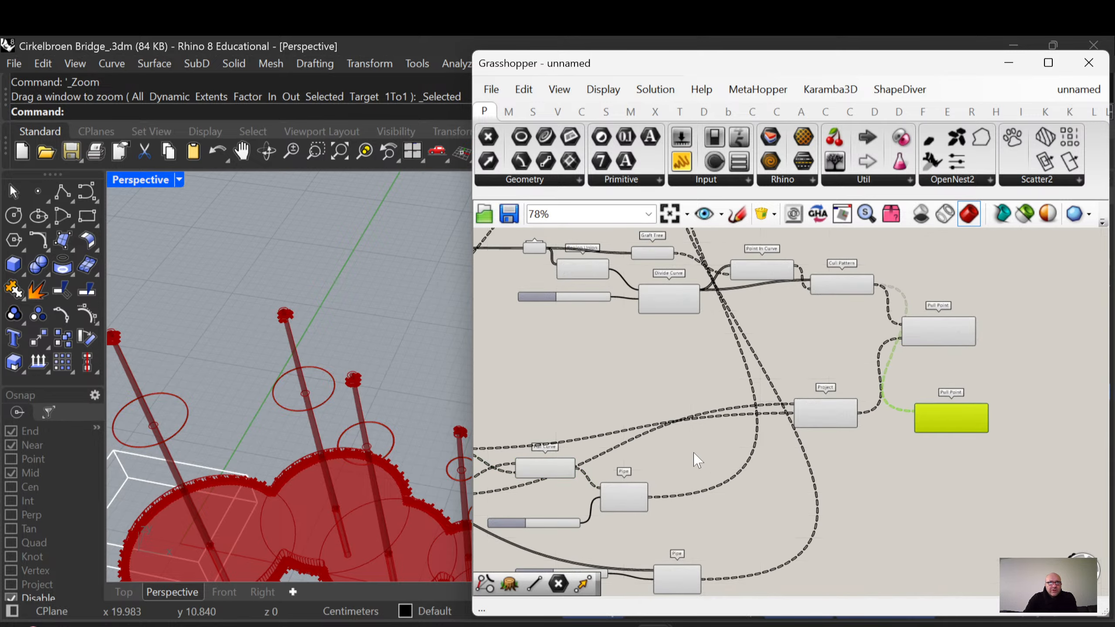
scroll(601, 469, up, 3)
drag(552, 464, 598, 464)
drag(485, 452, 493, 382)
drag(555, 370, 632, 374)
Examine the points pulled onto the middle rings and the mast-top rings, and how both Pull Point components are wired
mouse_move(392, 428)
right_down()
mouse_move(406, 440)
mouse_move(381, 467)
mouse_move(387, 431)
right_up()
scroll(395, 448, down, 5)
scroll(383, 467, up, 6)
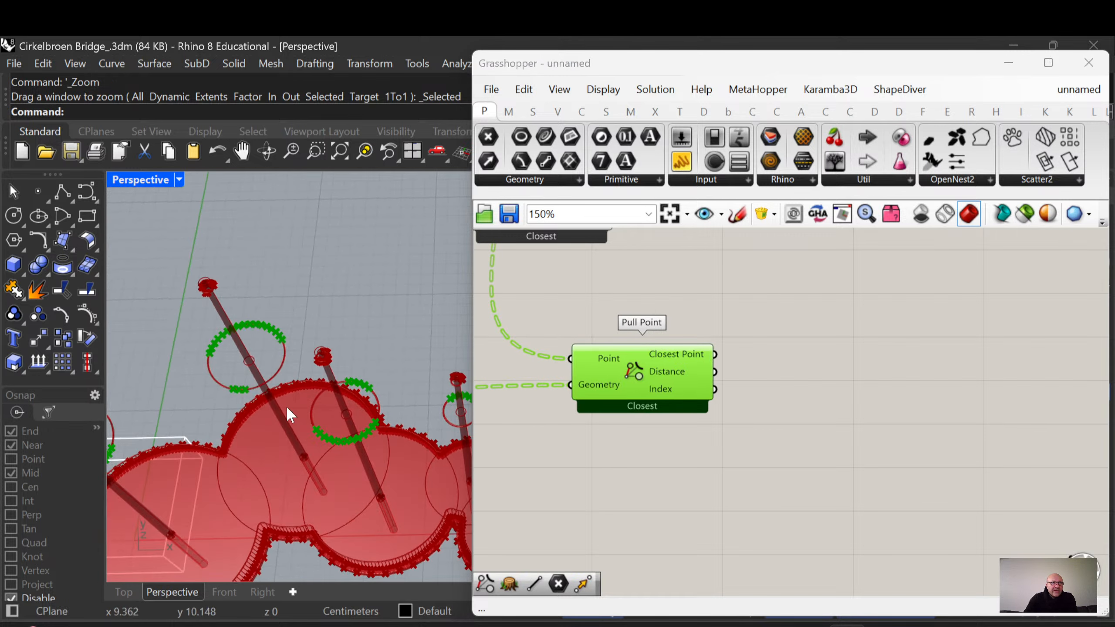
scroll(227, 395, up, 3)
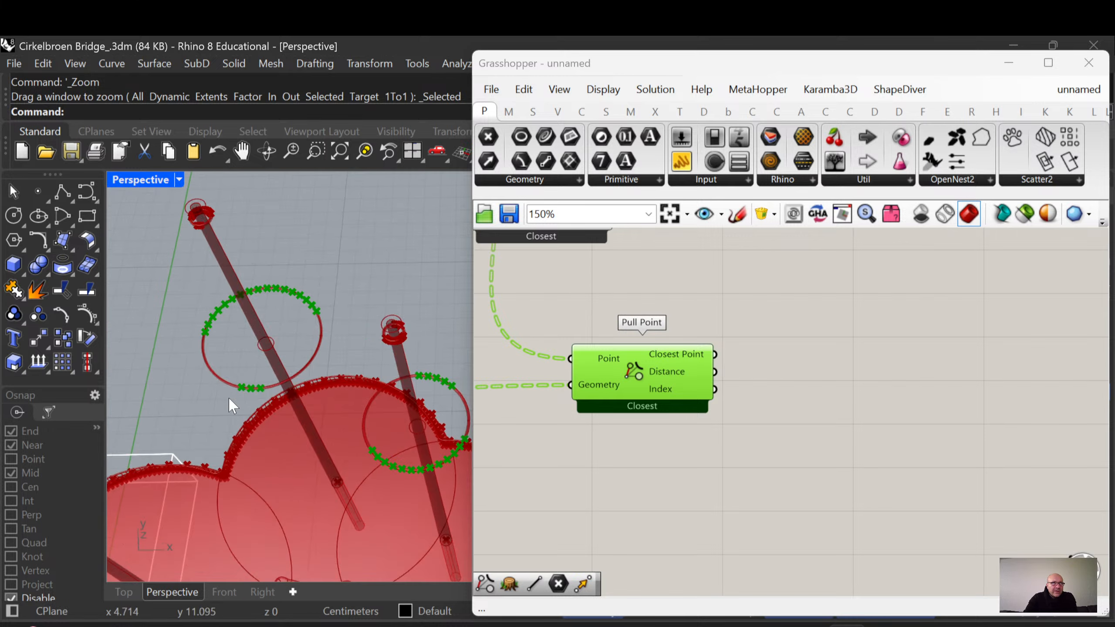
scroll(263, 392, down, 3)
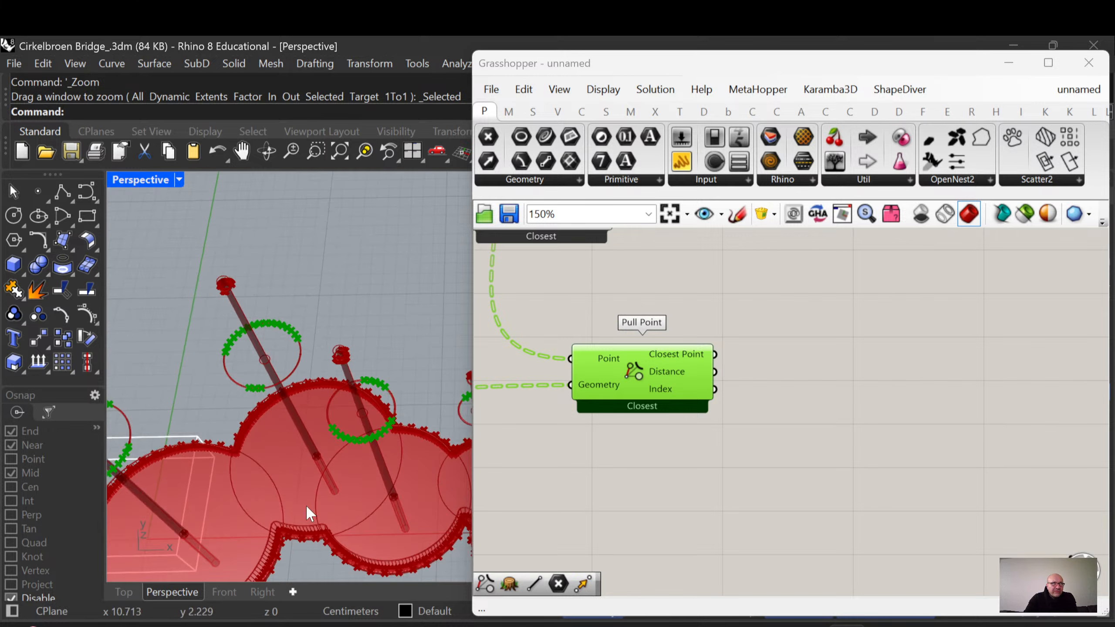
scroll(227, 299, up, 5)
scroll(228, 298, up, 3)
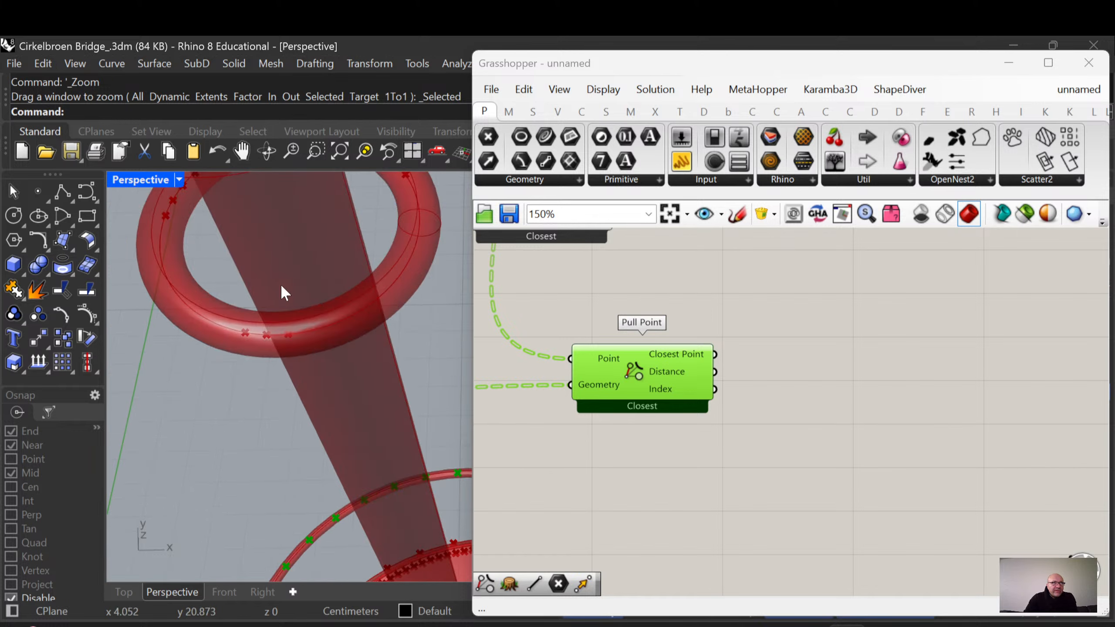
scroll(259, 339, down, 10)
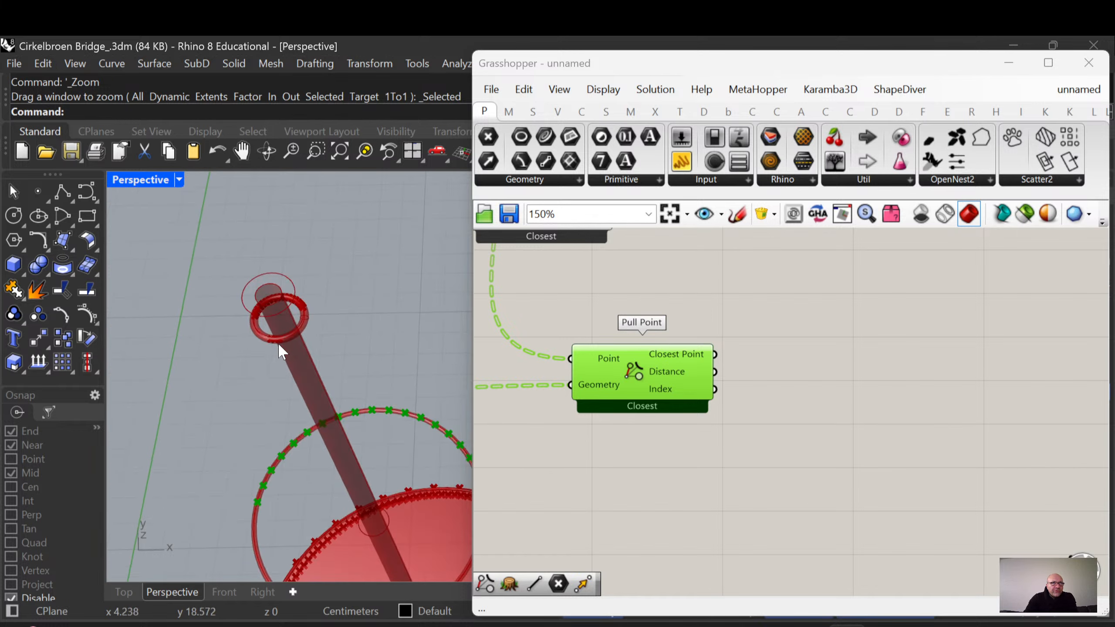
scroll(345, 579, up, 2)
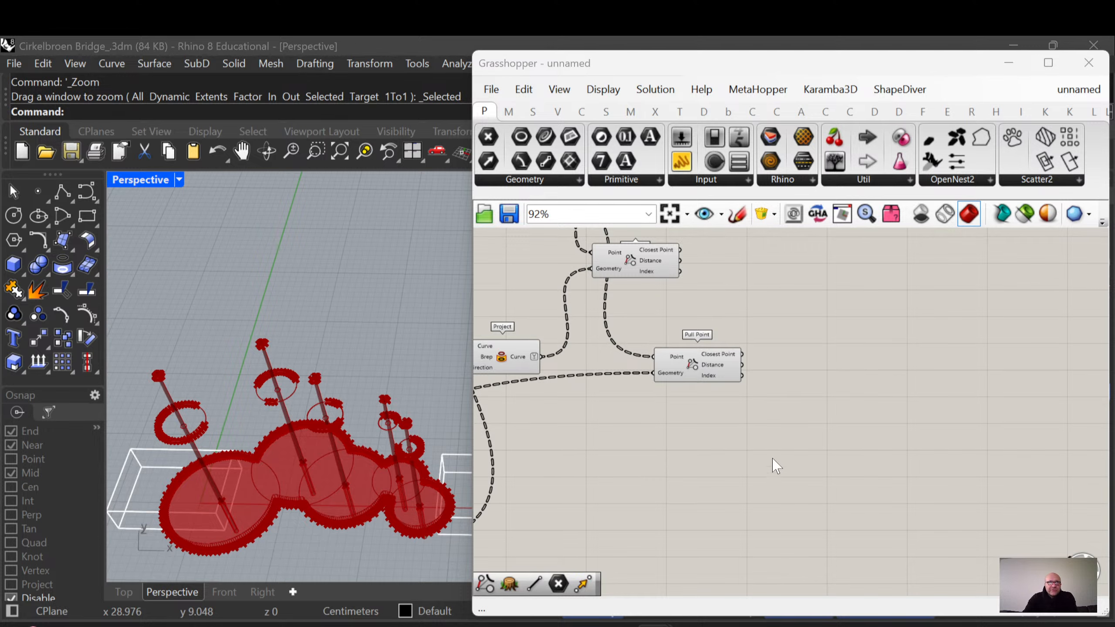
click(781, 452)
right_drag(742, 347, 886, 472)
scroll(917, 453, down, 3)
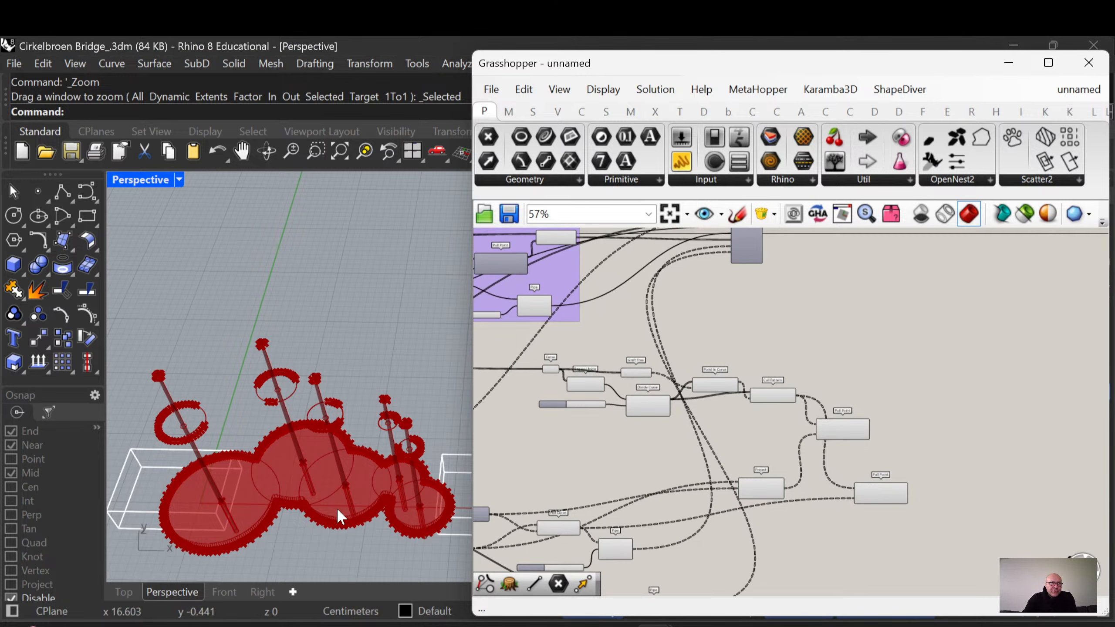
scroll(336, 508, up, 3)
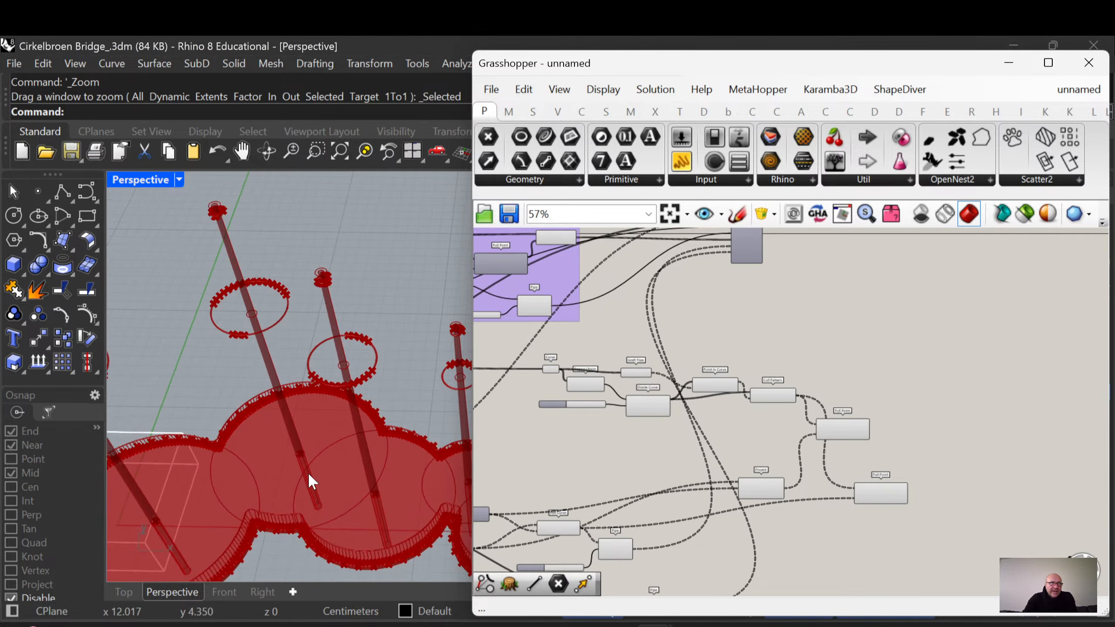
scroll(839, 473, up, 3)
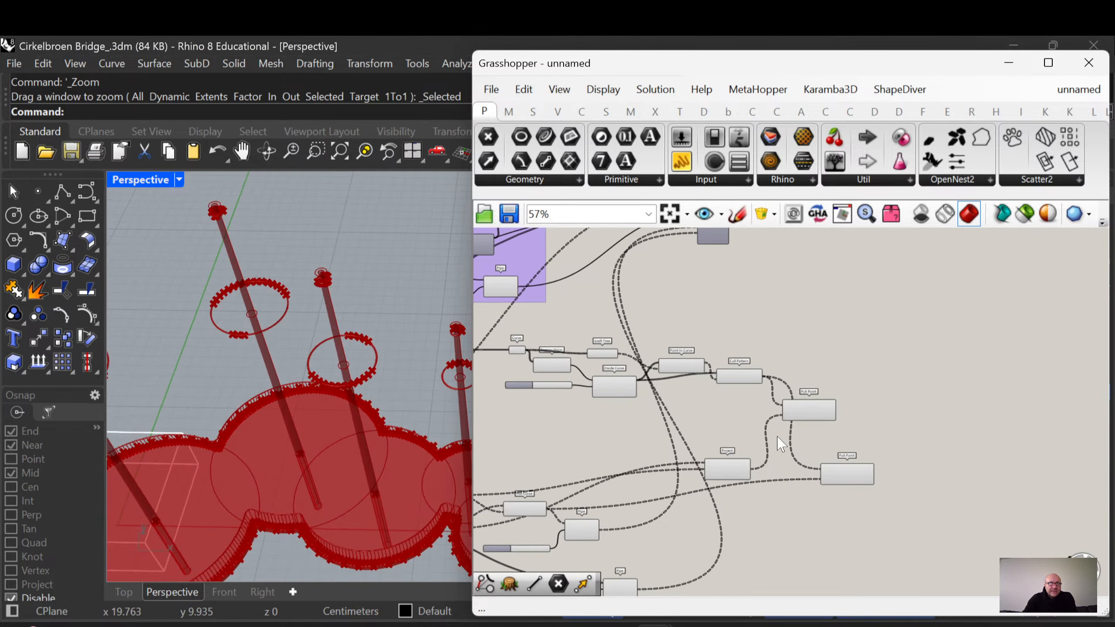
Move Cull Pattern away from Point In Curve so it sits above the two Pull Point components
drag(709, 422, 791, 401)
drag(781, 532, 809, 528)
scroll(746, 439, down, 1)
right_drag(588, 383, 845, 439)
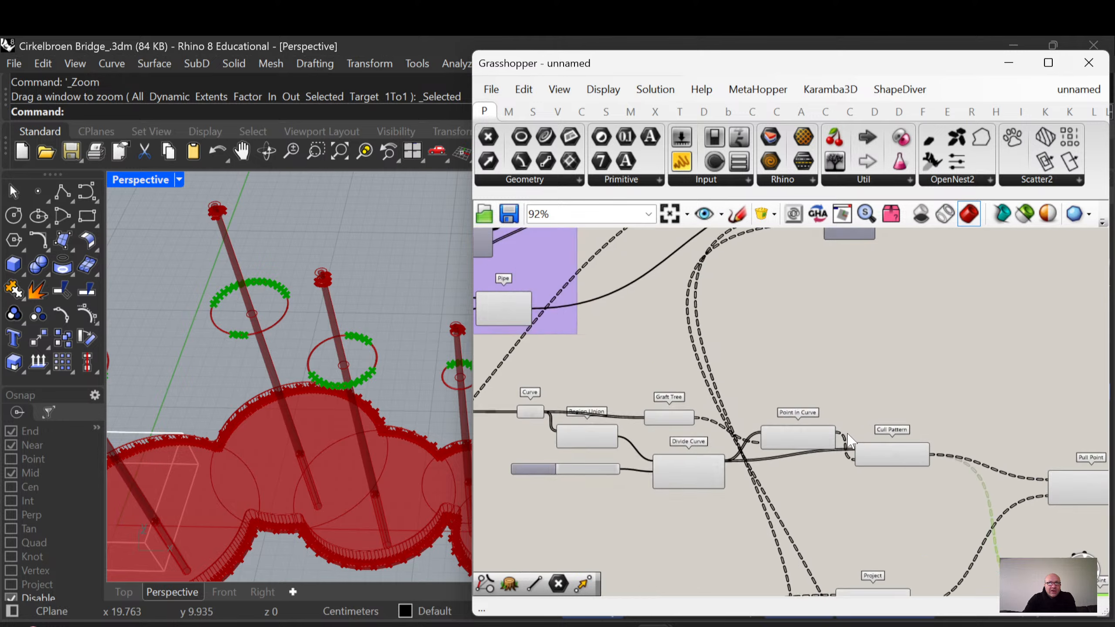
scroll(812, 384, up, 2)
drag(856, 381, 917, 343)
right_drag(920, 352, 718, 338)
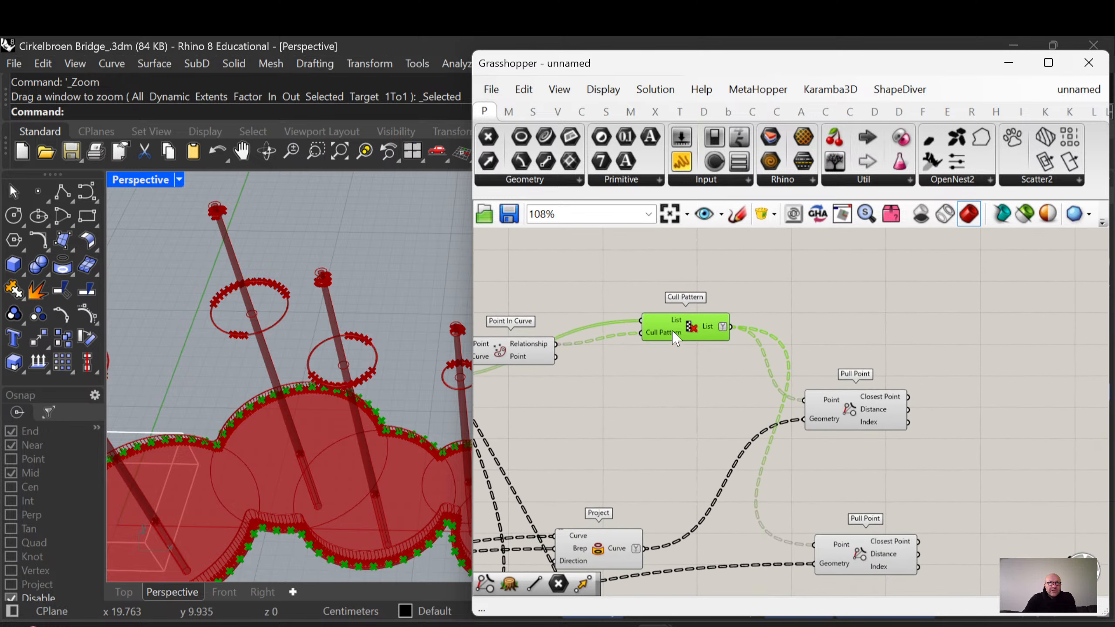
drag(674, 336, 828, 316)
click(854, 411)
drag(859, 544, 874, 542)
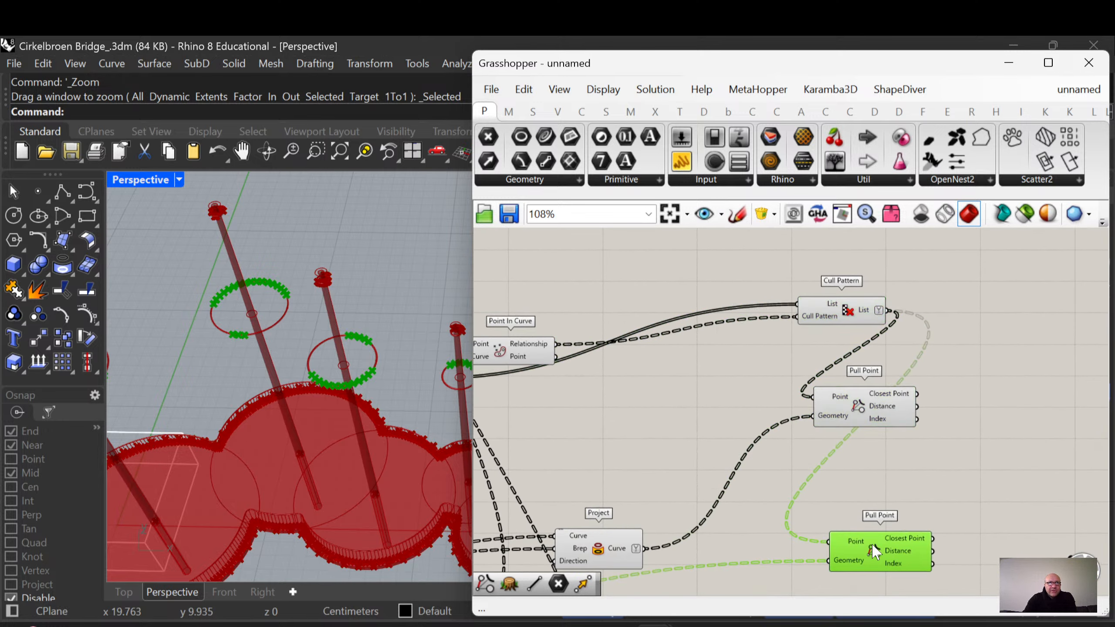
Try arranging Cull Pattern between the two Pull Point components
right_drag(859, 354, 799, 375)
drag(786, 334, 800, 333)
drag(806, 414, 819, 418)
right_drag(838, 490, 771, 458)
drag(754, 398, 754, 409)
drag(724, 298, 701, 330)
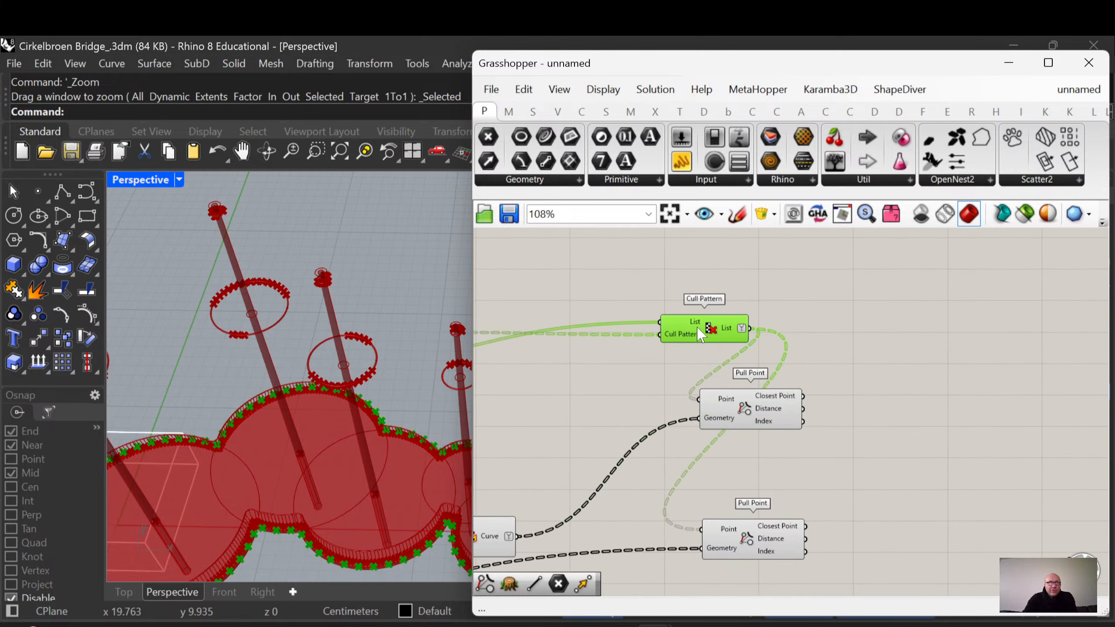
drag(742, 398, 740, 251)
drag(721, 330, 742, 409)
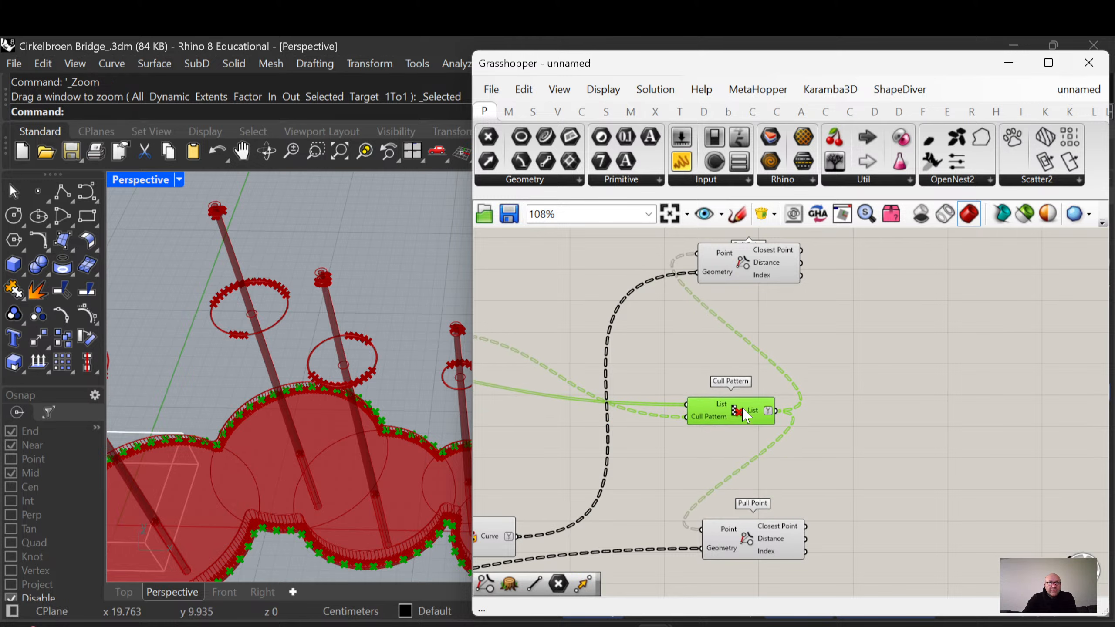
Stack the two Pull Point components close together directly below Cull Pattern
drag(754, 280, 781, 341)
drag(736, 402, 748, 387)
drag(768, 332, 779, 337)
drag(755, 400, 764, 405)
drag(757, 550, 761, 545)
drag(746, 411, 667, 282)
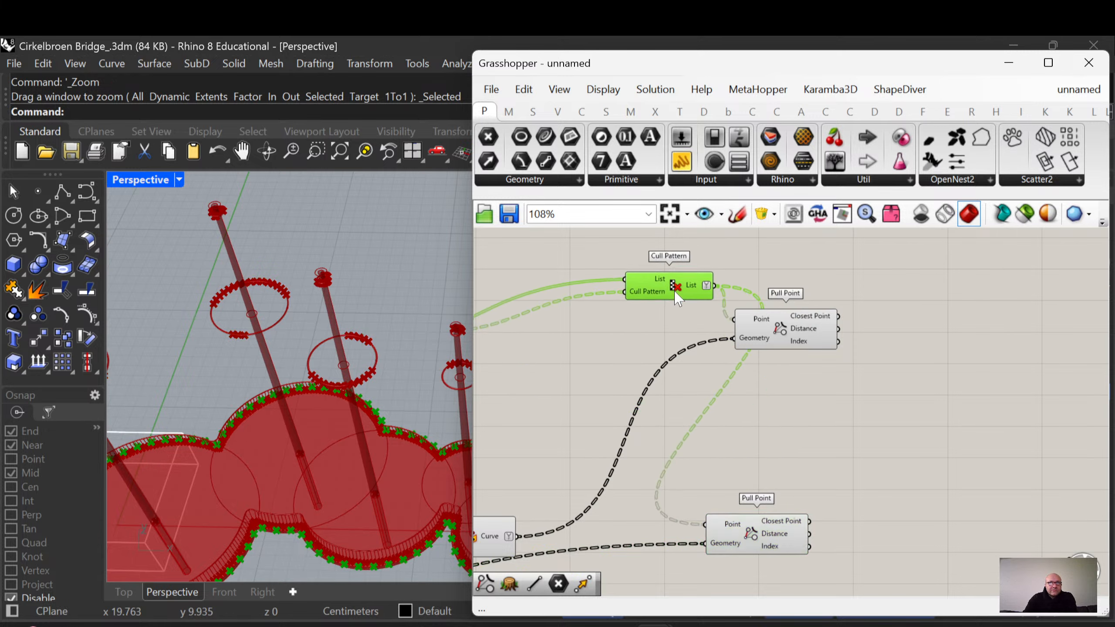
drag(785, 334, 759, 461)
drag(674, 281, 726, 366)
drag(733, 540, 747, 537)
Add a two-point Line component beside Cull Pattern and the Pull Point components
right_drag(868, 513, 778, 486)
click(888, 414)
double_click(889, 414)
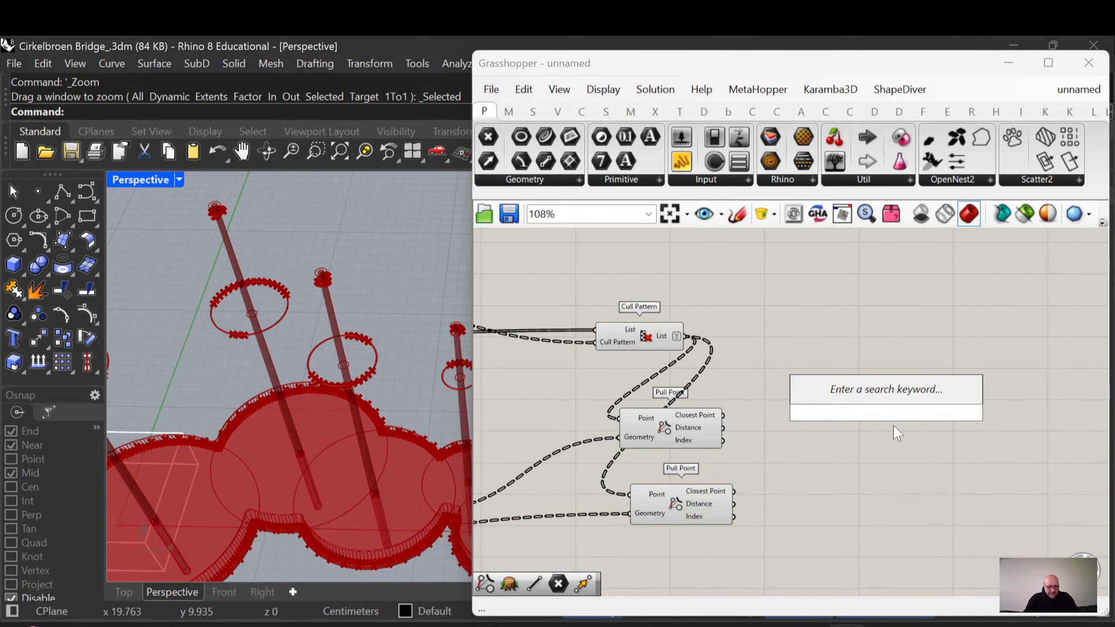
text(line)
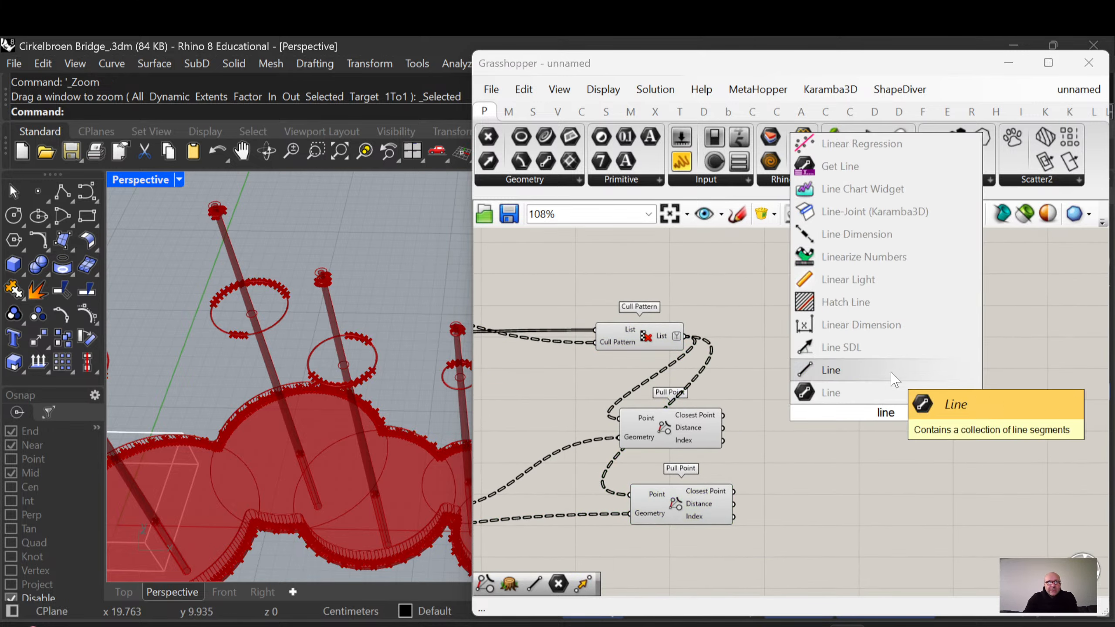
key(Up)
key(Return)
Connect Cull Pattern's List to Line's Start Point and the lower Pull Point's Closest Point to its End Point
scroll(724, 364, up, 2)
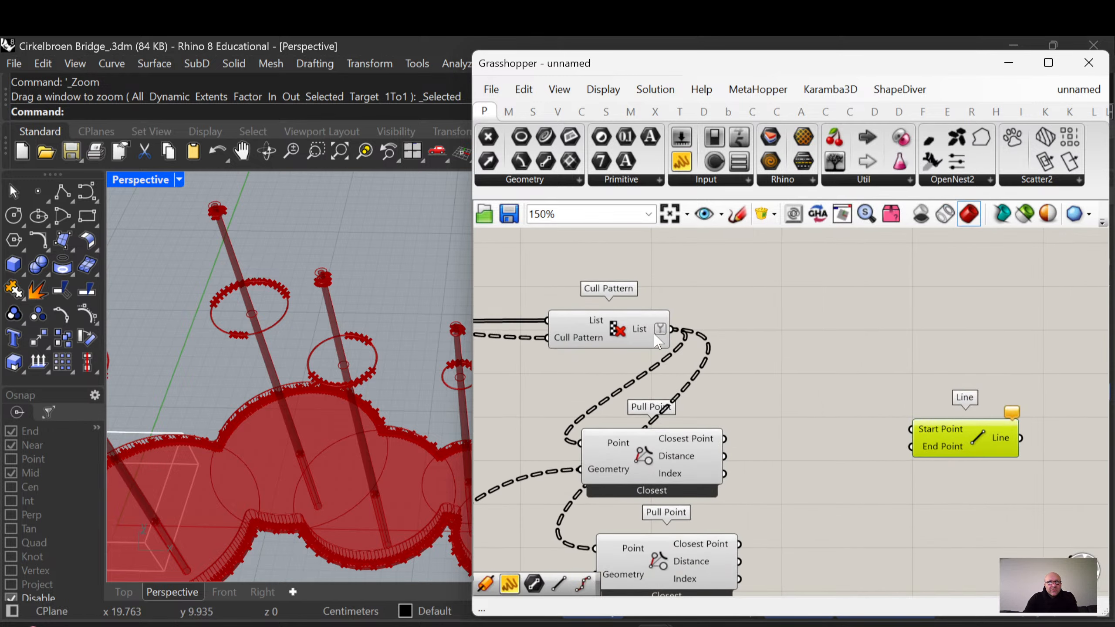
drag(672, 330, 910, 429)
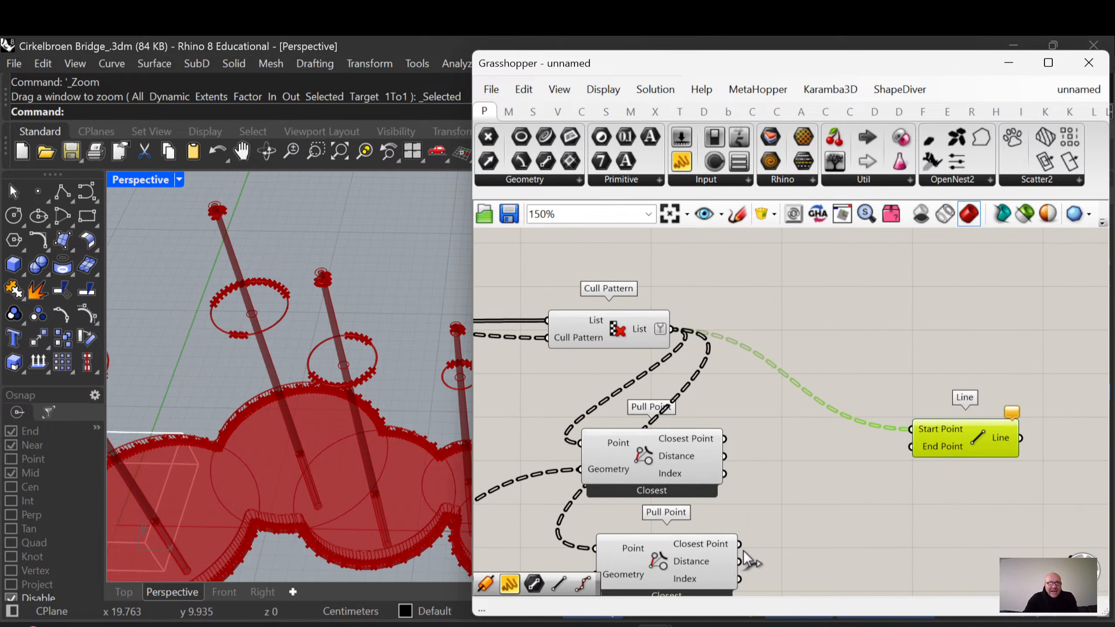
drag(740, 544, 951, 468)
right_drag(415, 473, 325, 398)
Add a second Line component running from the upper Pull Point's Closest Point to the lower Pull Point's Closest Point
right_drag(834, 352, 785, 297)
double_click(863, 293)
text(line)
drag(610, 508, 619, 508)
drag(696, 387, 826, 285)
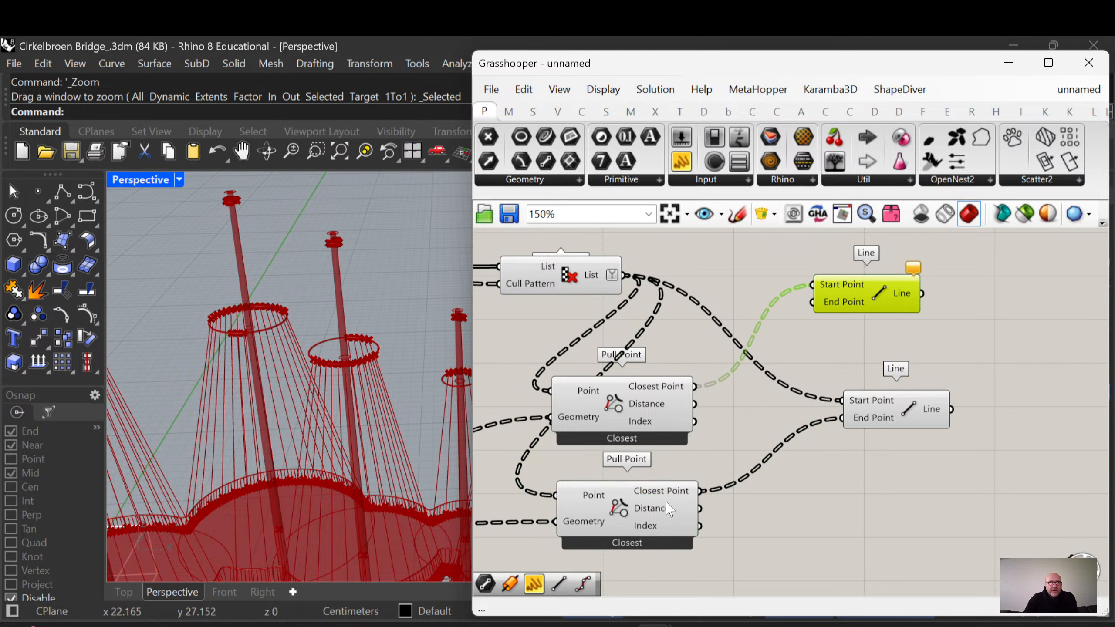
drag(698, 492, 864, 314)
click(664, 303)
scroll(259, 352, down, 10)
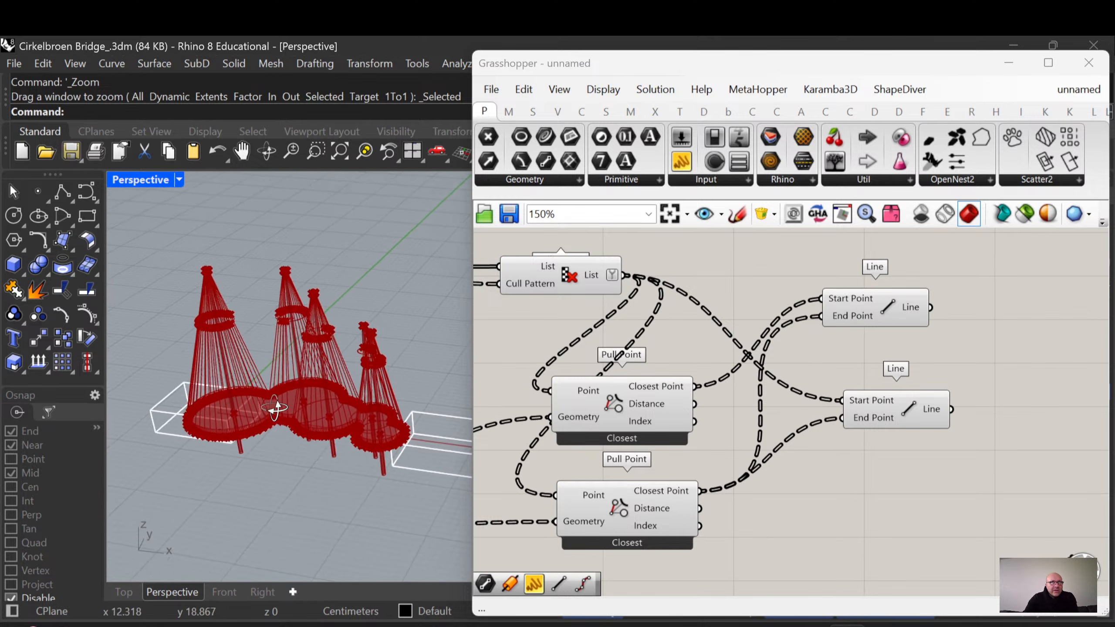
scroll(262, 377, up, 6)
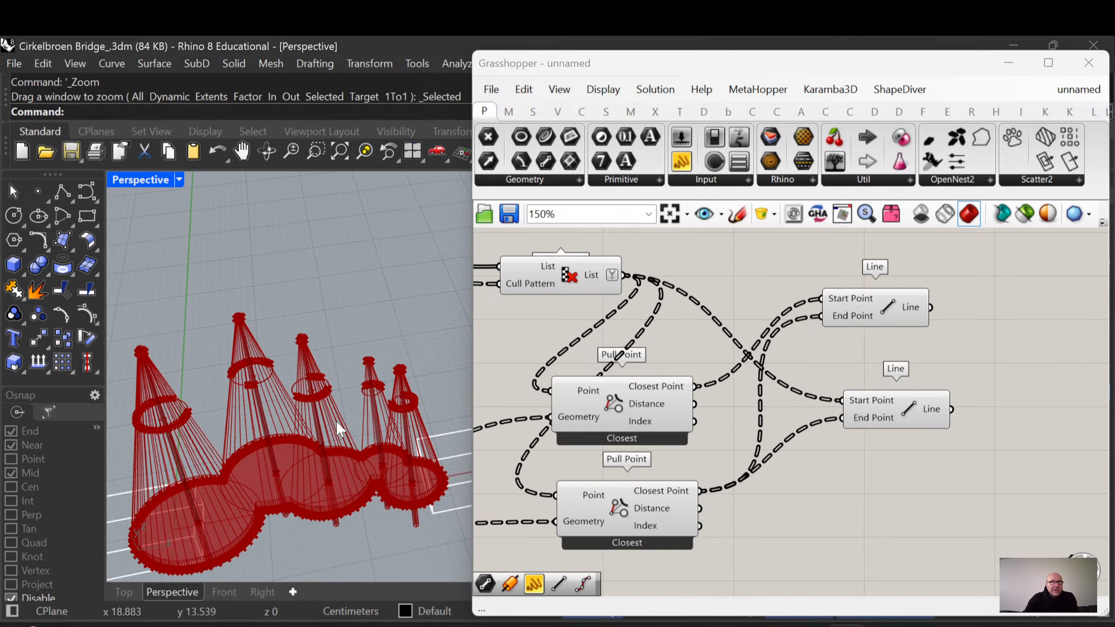
scroll(896, 347, down, 3)
scroll(894, 342, down, 1)
Move Merge beside the Line components and connect the upper Line to D8 and the lower Line to D9
right_drag(853, 348, 774, 544)
right_drag(701, 444, 814, 452)
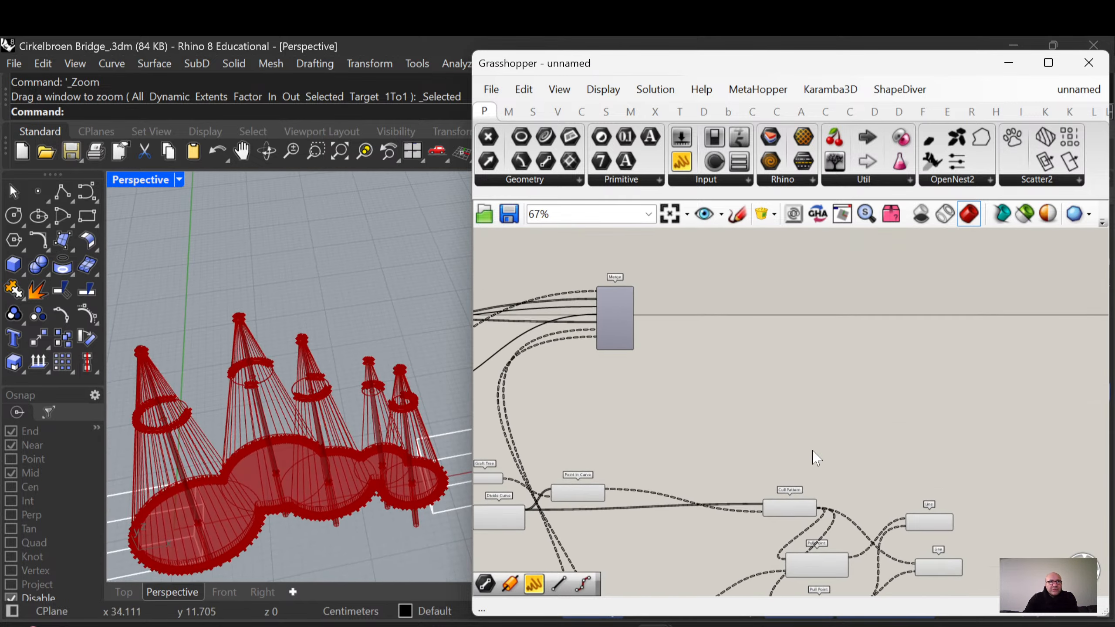
drag(615, 325, 1053, 506)
right_drag(1006, 519, 814, 379)
scroll(821, 386, up, 6)
drag(610, 359, 861, 370)
right_drag(757, 451, 712, 502)
drag(739, 451, 811, 434)
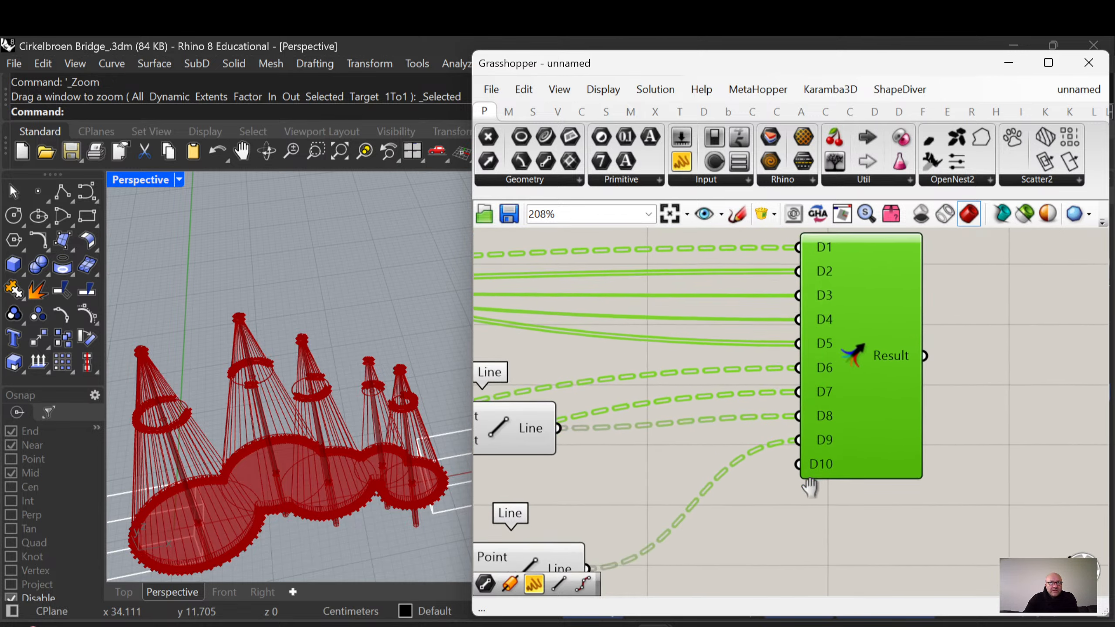
Turn off the preview of all components between the initial setup components and Merge
scroll(826, 461, down, 10)
scroll(877, 488, down, 2)
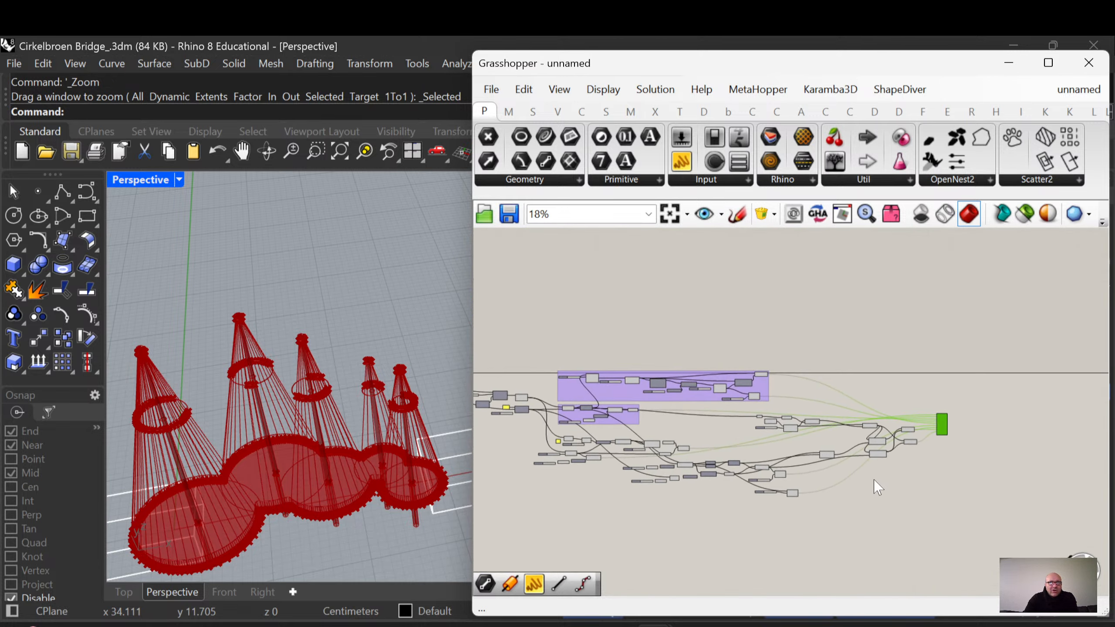
right_drag(896, 499, 996, 466)
drag(1025, 488, 640, 320)
middle_click(722, 351)
click(766, 298)
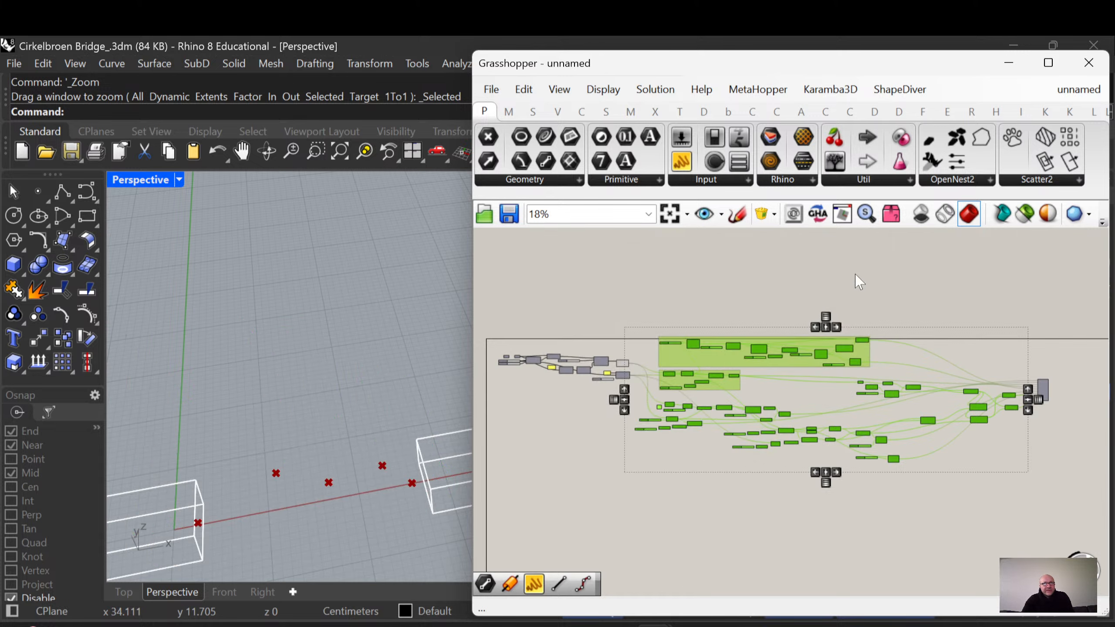
Turn off the preview of the setup components at the start of the definition
scroll(1006, 365, up, 3)
right_drag(1006, 365, 874, 376)
scroll(904, 404, up, 1)
right_drag(734, 404, 1023, 398)
scroll(1023, 398, up, 2)
scroll(1023, 398, down, 4)
right_drag(559, 481, 797, 477)
drag(781, 460, 575, 301)
middle_click(609, 318)
click(663, 266)
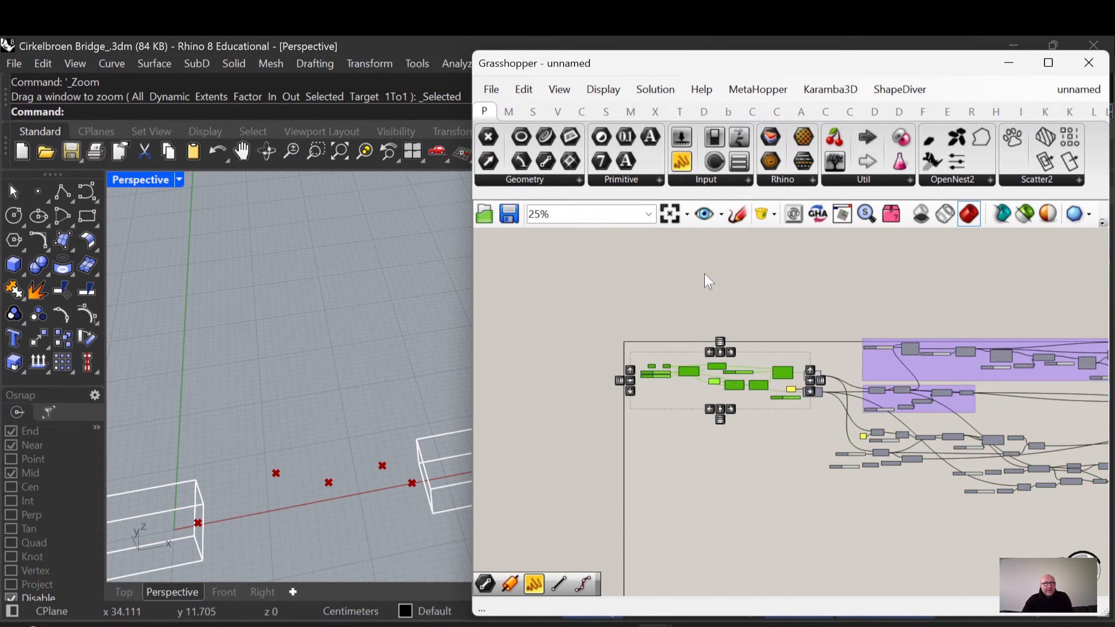
Hide the remaining point previews by disabling preview on the first components of the definition
click(708, 281)
right_drag(798, 320, 557, 321)
drag(600, 356, 535, 407)
middle_click(567, 401)
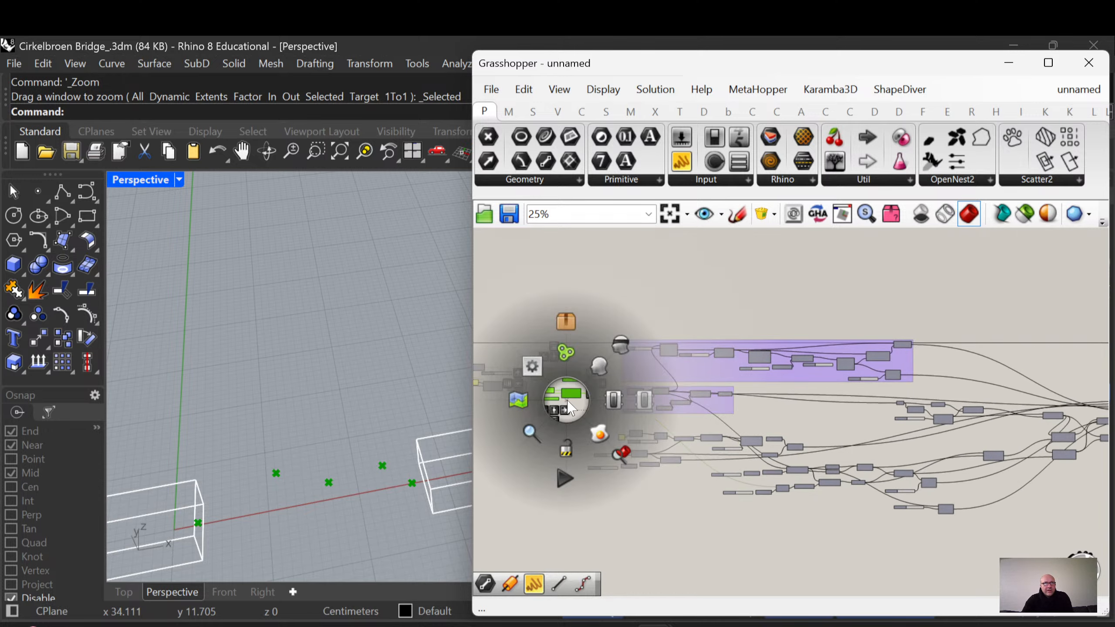
click(620, 342)
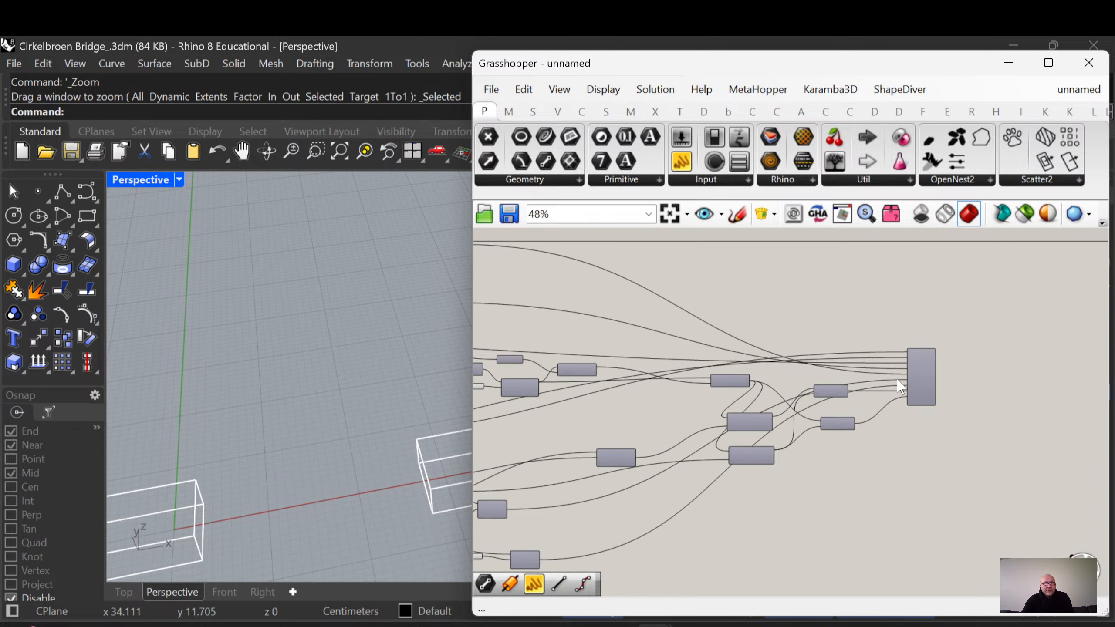
Enable the preview of the Merge component
click(934, 379)
right_click(924, 366)
click(962, 400)
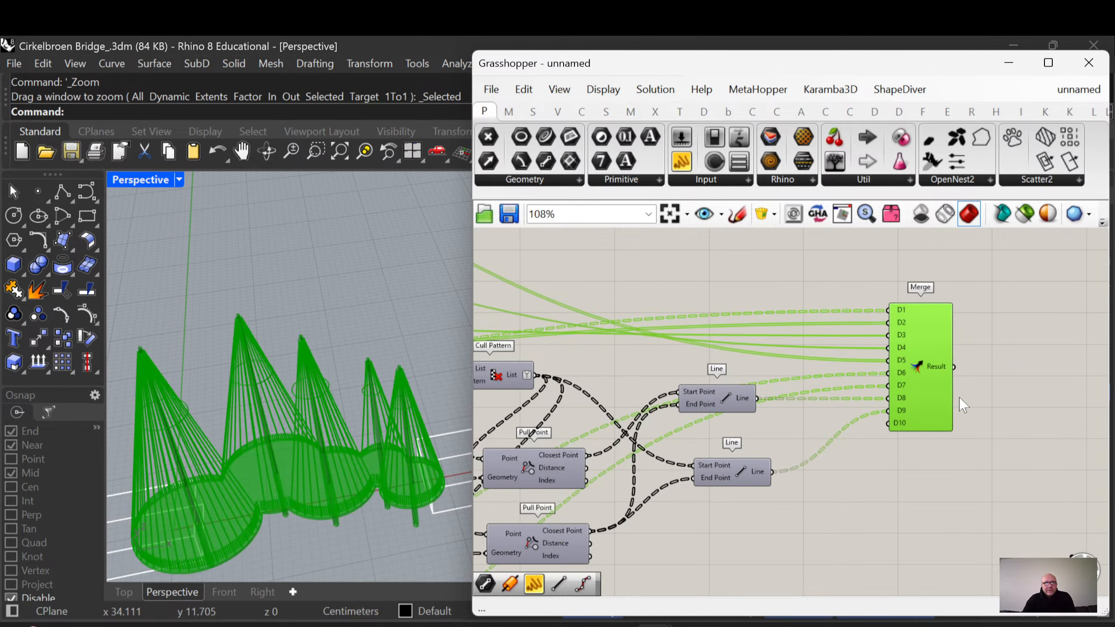
Examine the cabled bridge geometry from several angles together with the deck and mast component groups of the definition
scroll(329, 433, down, 5)
right_drag(275, 396, 439, 382)
drag(623, 60, 540, 625)
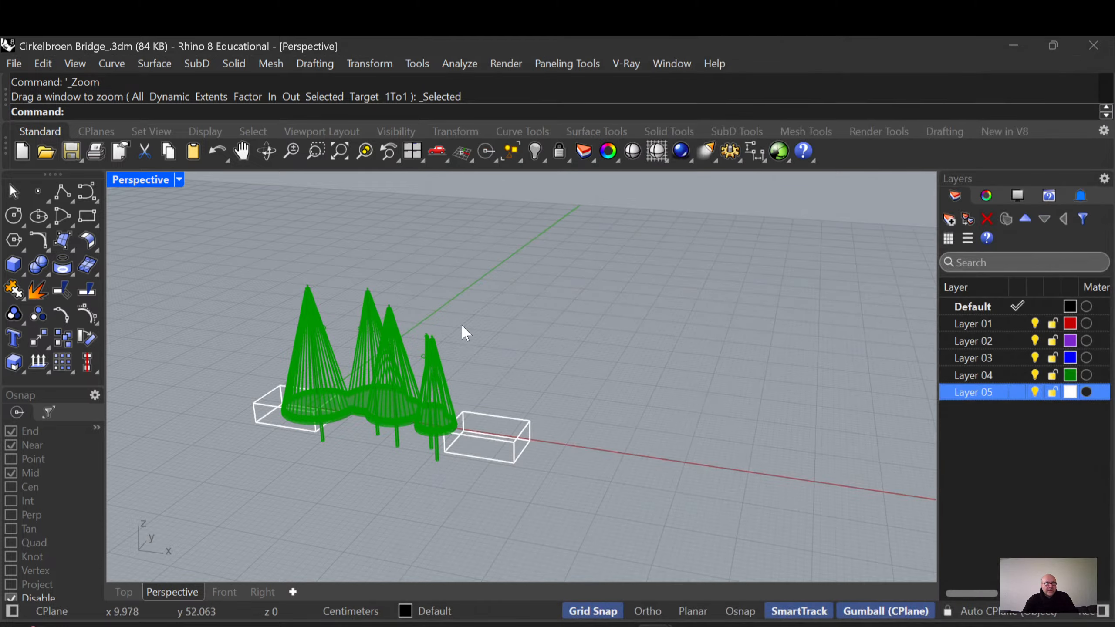
scroll(395, 382, up, 8)
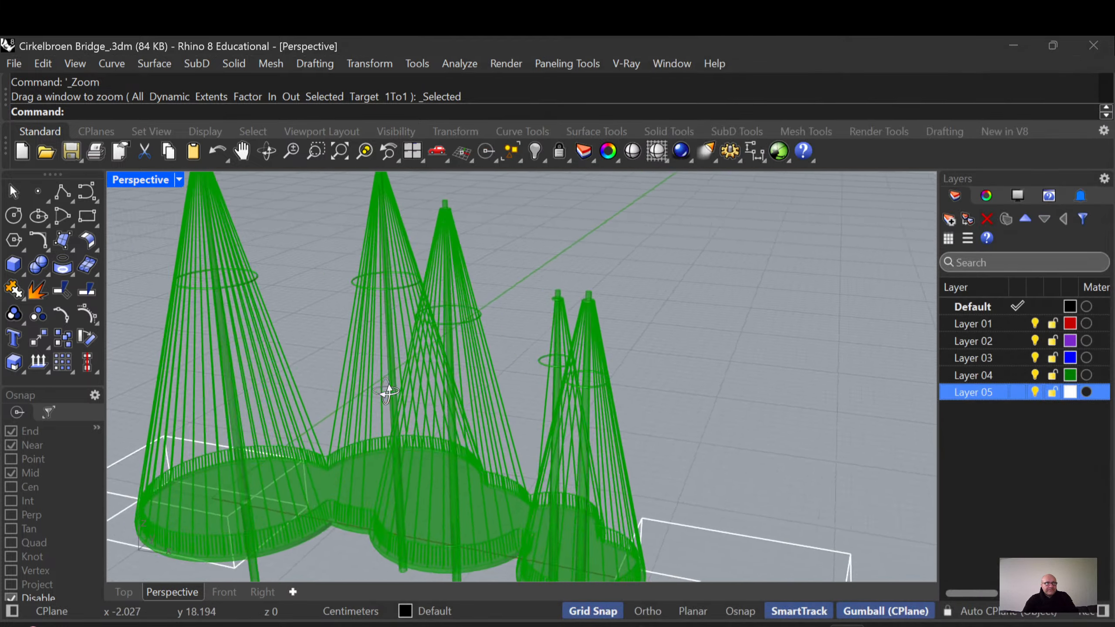
right_drag(386, 391, 317, 409)
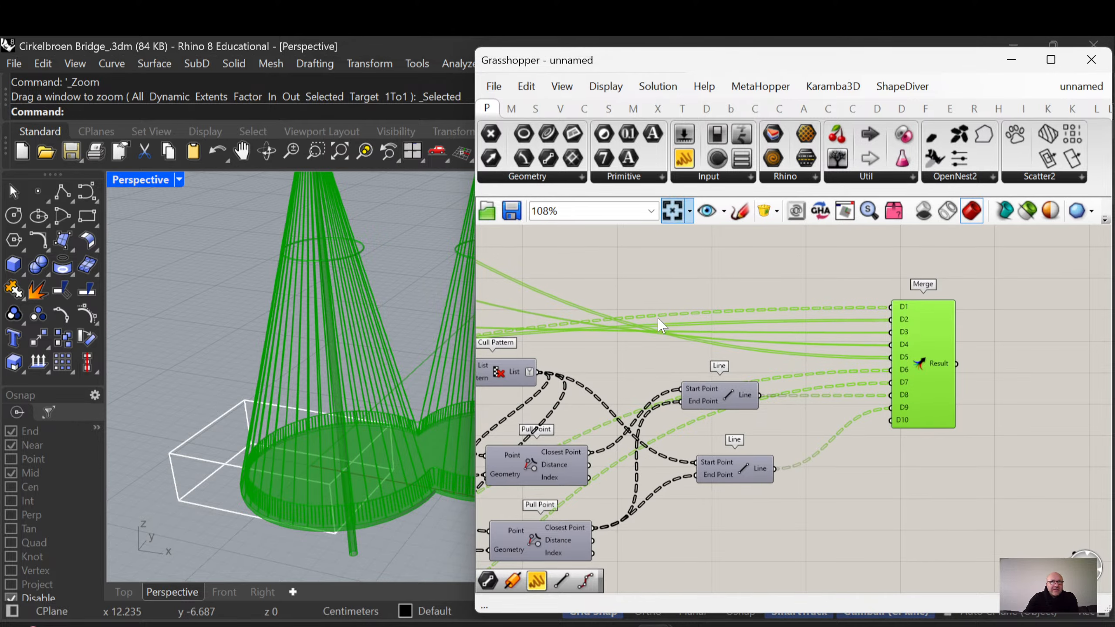
right_drag(659, 325, 834, 413)
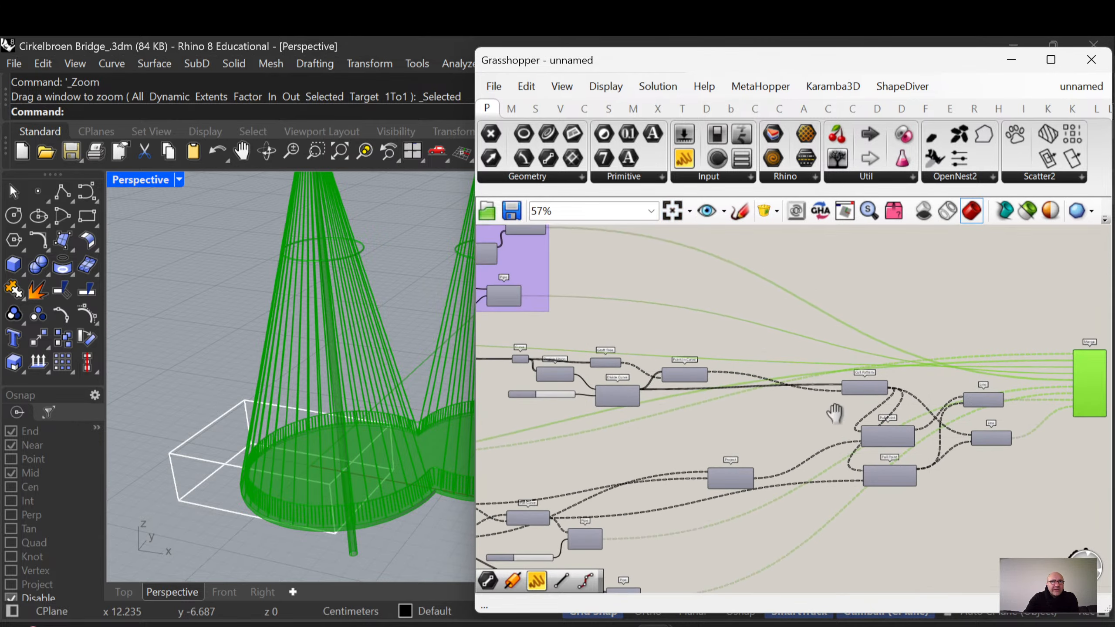
scroll(829, 416, down, 2)
right_drag(636, 422, 802, 425)
right_drag(681, 418, 813, 412)
right_drag(694, 418, 920, 418)
right_drag(214, 426, 195, 419)
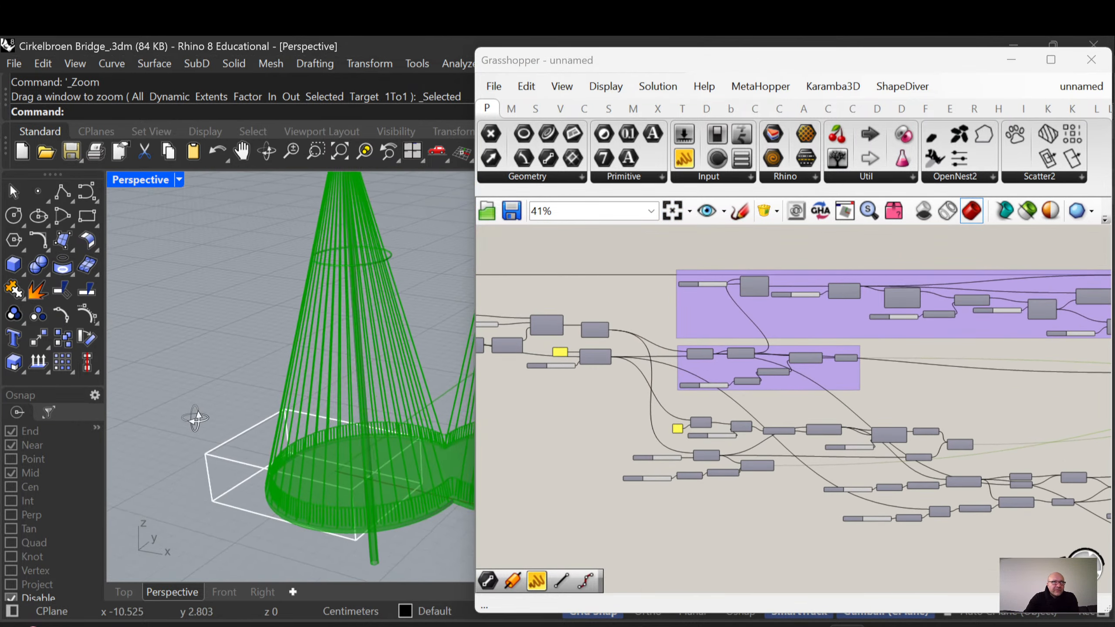
scroll(212, 430, down, 8)
scroll(321, 404, up, 6)
right_drag(325, 405, 344, 424)
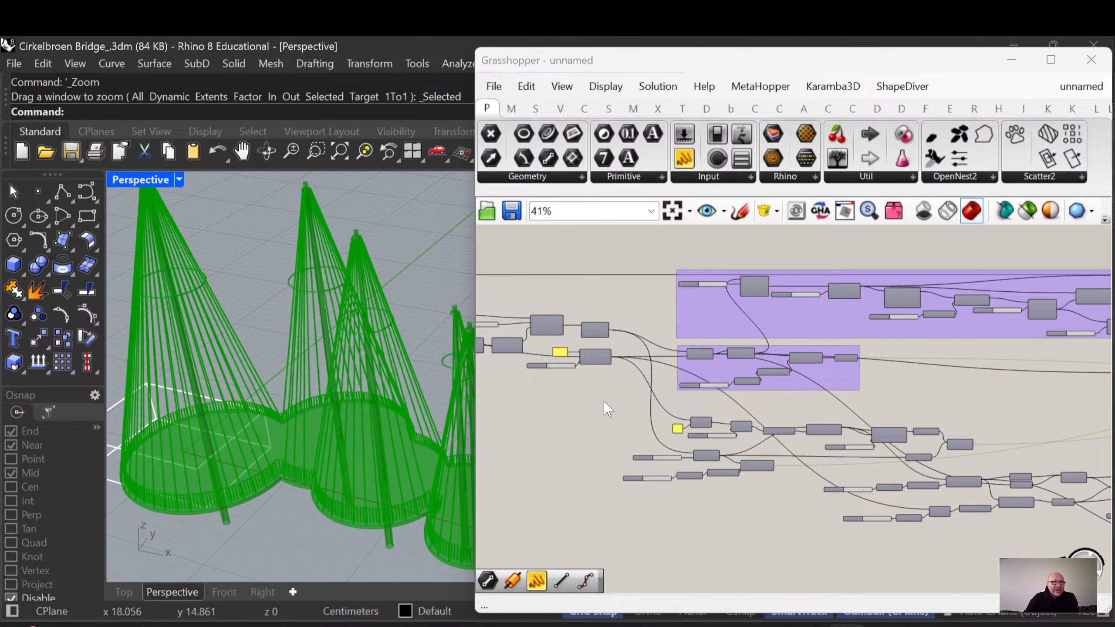
Try a seed of 19 on the Random component that uses the 1 to 8 range
right_drag(607, 409, 792, 414)
right_drag(633, 414, 757, 408)
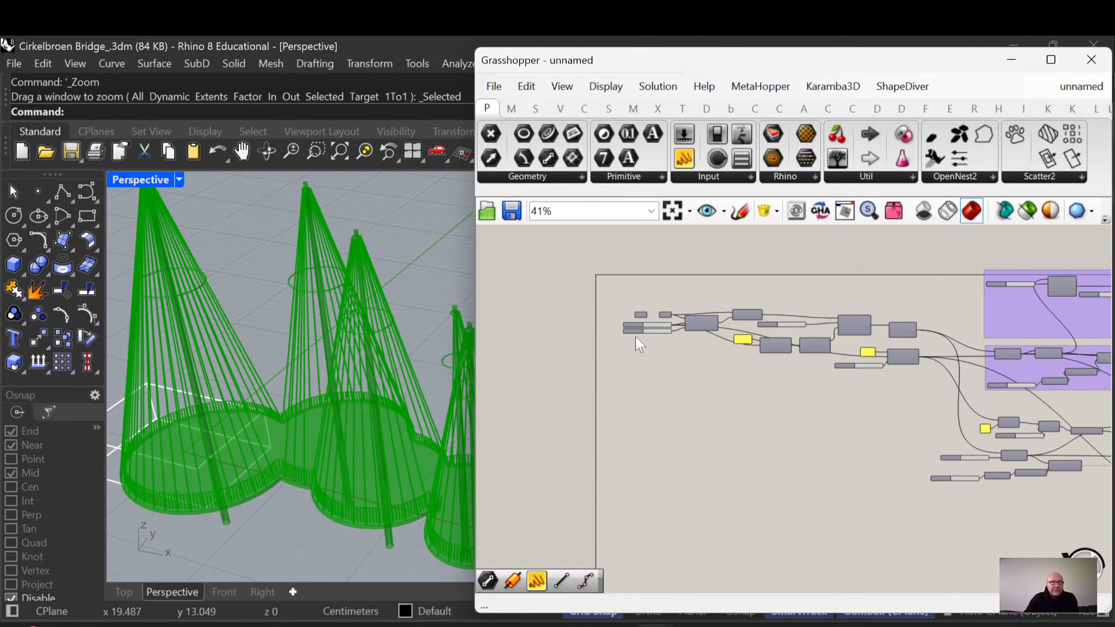
scroll(641, 341, up, 6)
right_drag(874, 357, 621, 414)
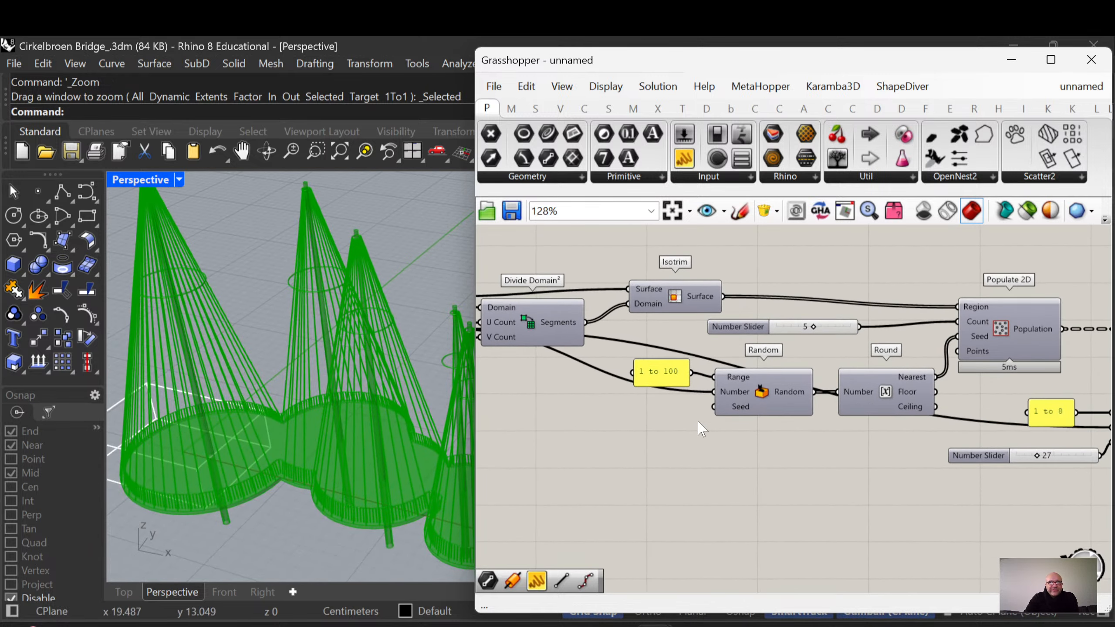
right_drag(797, 456, 633, 416)
scroll(818, 431, up, 3)
right_drag(818, 431, 609, 465)
right_drag(691, 475, 687, 473)
scroll(691, 469, up, 2)
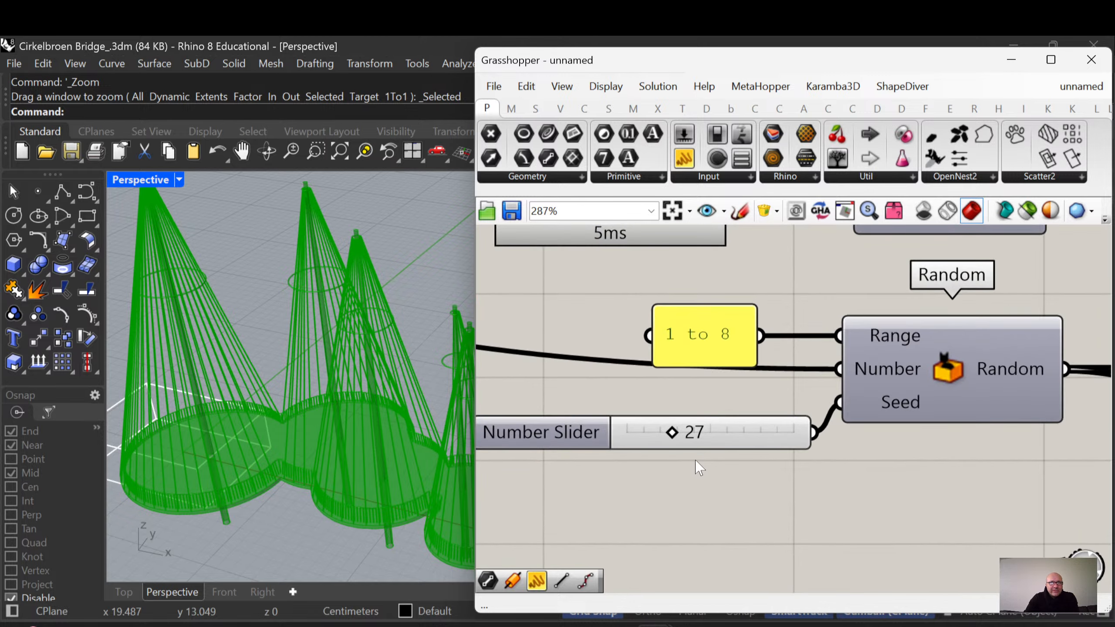
double_click(727, 437)
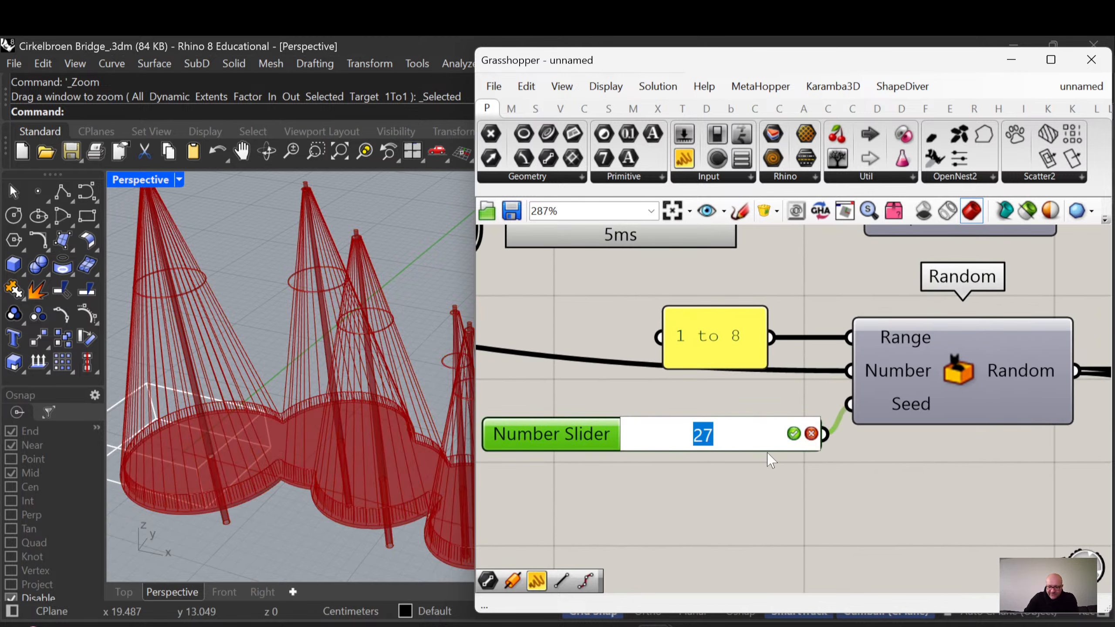
text(19)
key(Return)
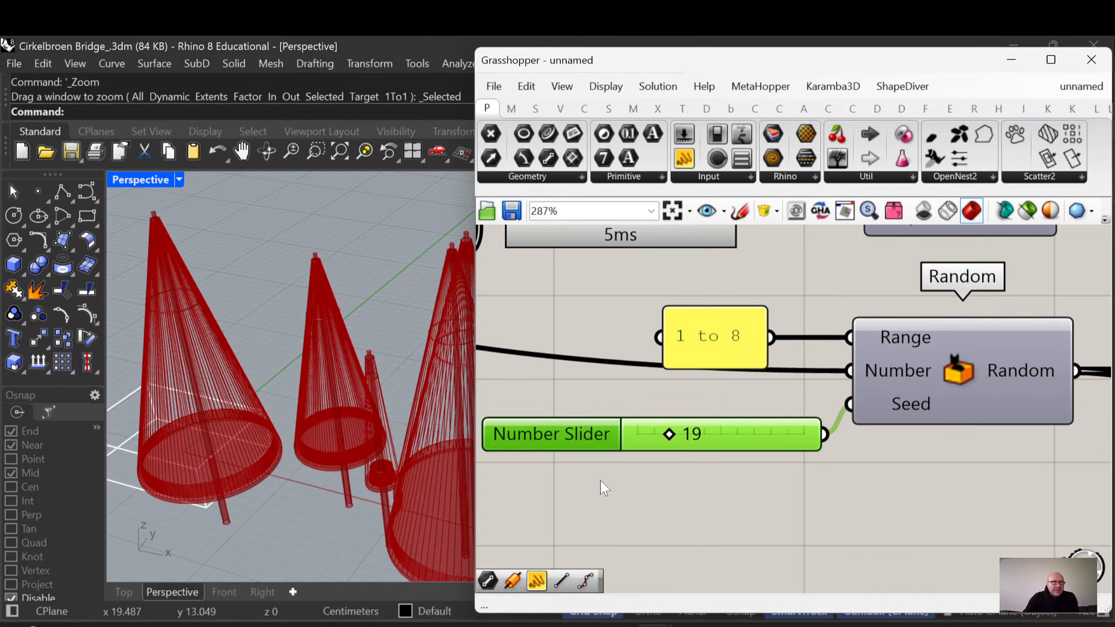
scroll(368, 474, down, 6)
right_drag(368, 474, 415, 505)
scroll(425, 524, up, 4)
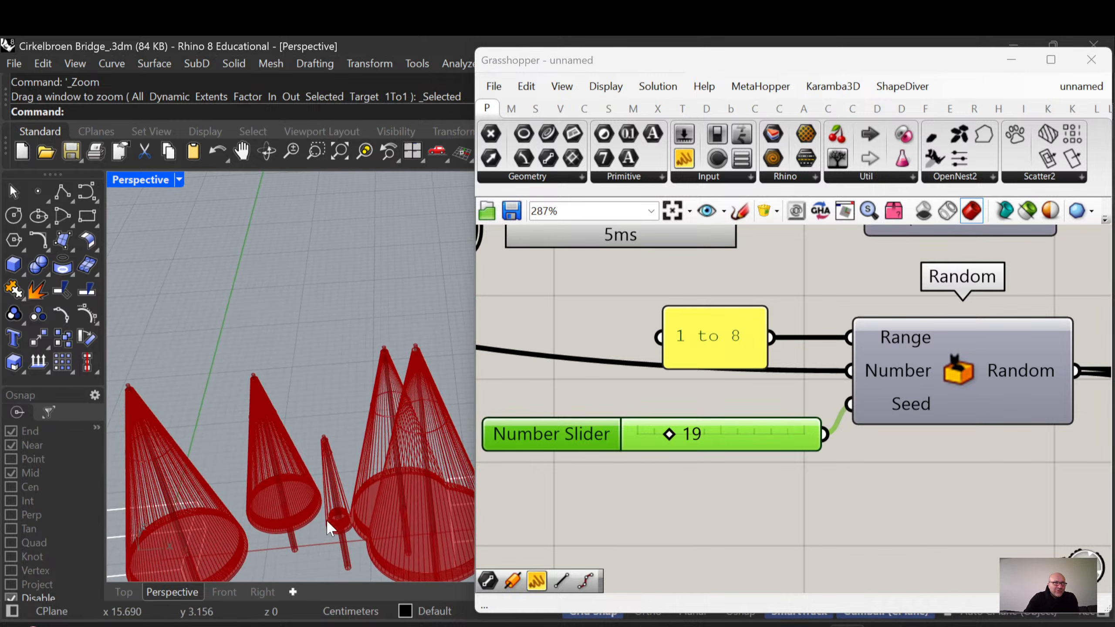
Try a seed of 23 for the 1 to 8 Random component and check the bridge shape
double_click(684, 432)
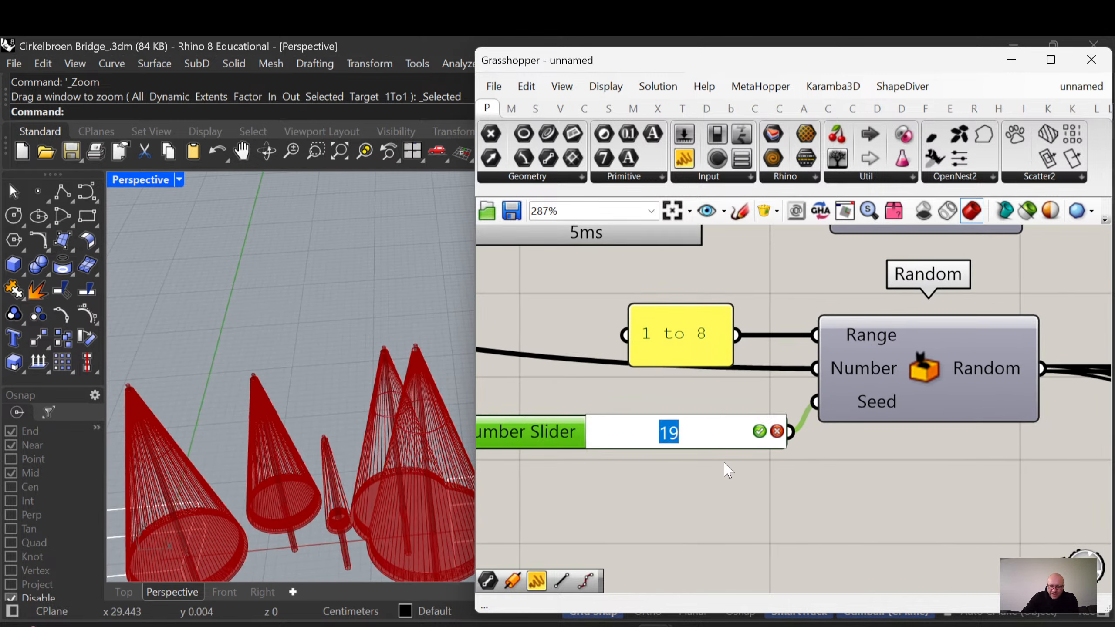
text(23)
key(Return)
scroll(395, 448, down, 4)
right_drag(395, 448, 343, 409)
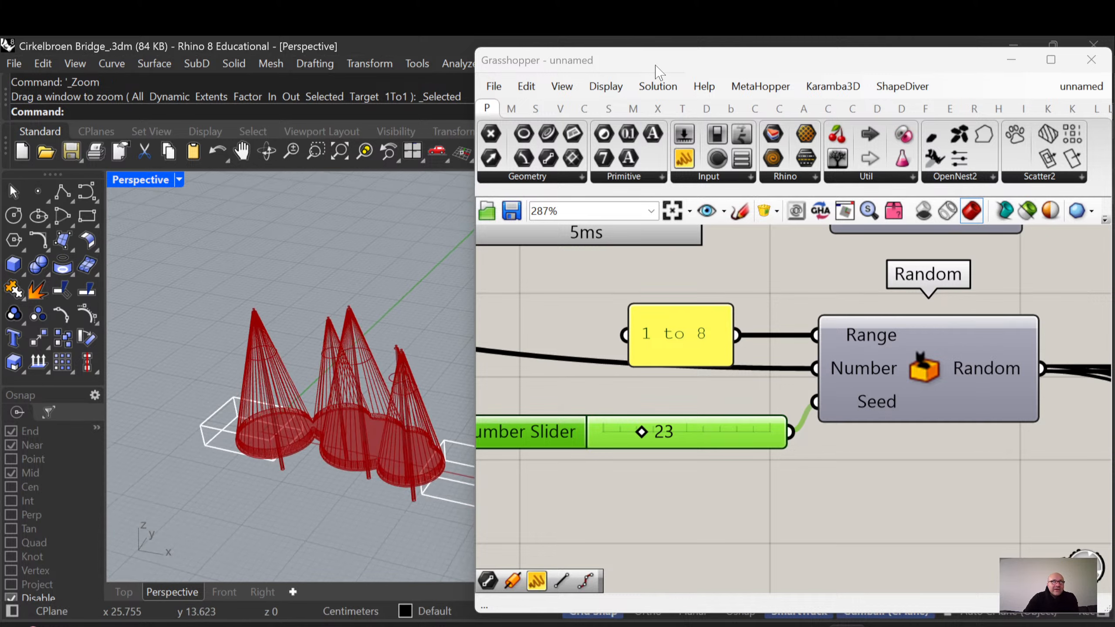
Move the Grasshopper window aside for a wider model view and set the 1 to 8 Random component's seed to 38
drag(658, 71, 858, 80)
mouse_move(417, 429)
right_down()
mouse_move(385, 443)
mouse_move(371, 407)
mouse_move(407, 444)
right_up()
right_drag(798, 444, 765, 428)
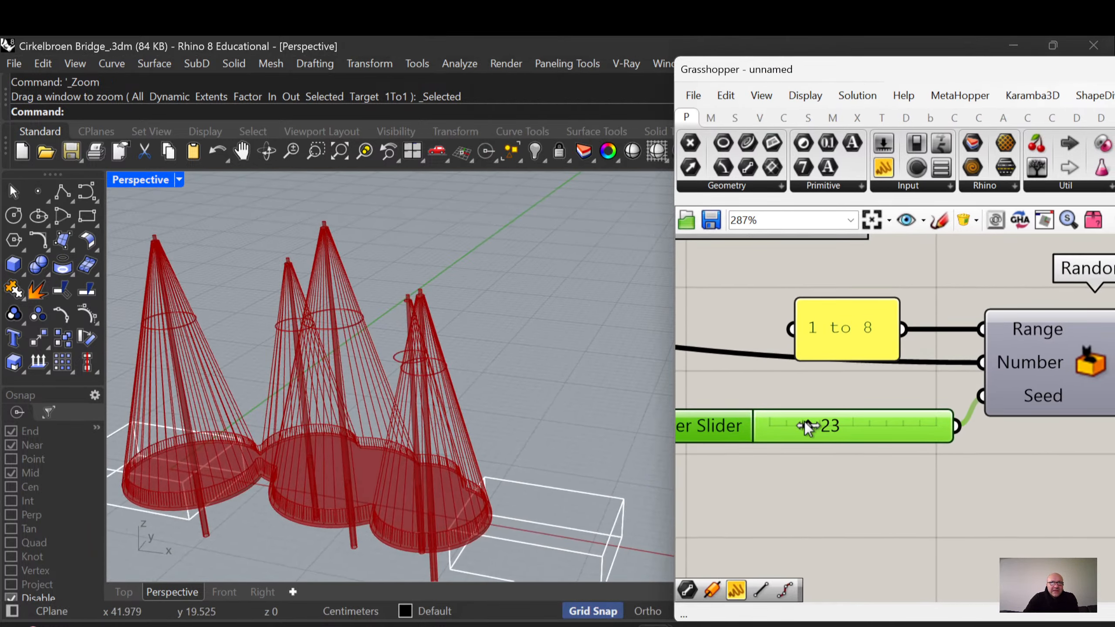
mouse_move(820, 428)
mouse_down()
mouse_move(845, 427)
mouse_move(832, 429)
mouse_up()
Examine the new bridge variation from several angles, including where its deck meets the two bank blocks
right_drag(555, 437, 629, 457)
scroll(527, 446, down, 6)
right_drag(505, 466, 457, 428)
scroll(382, 499, up, 8)
scroll(389, 503, down, 8)
right_drag(390, 519, 374, 565)
scroll(461, 497, up, 5)
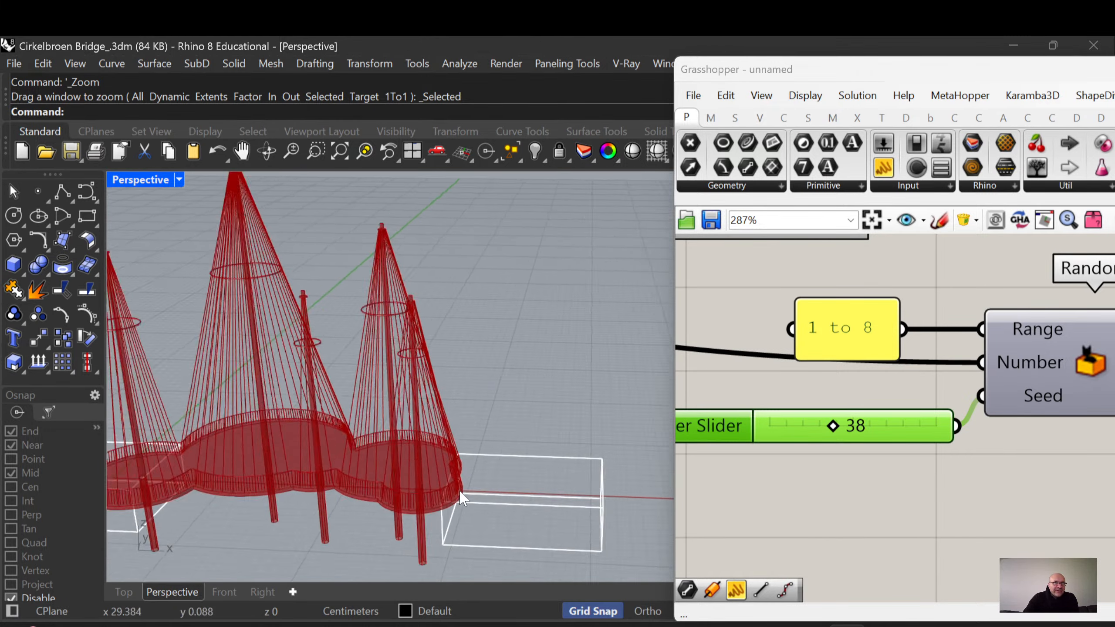
scroll(440, 510, up, 6)
scroll(306, 448, down, 6)
right_drag(390, 477, 361, 503)
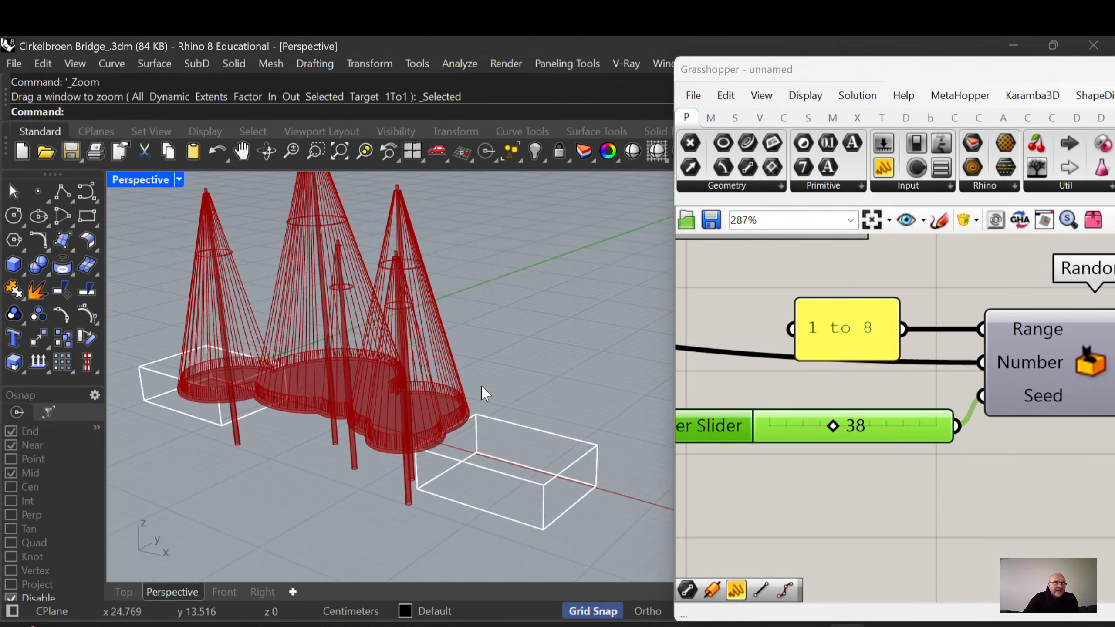
scroll(484, 391, down, 6)
right_drag(492, 428, 465, 478)
scroll(308, 387, up, 6)
drag(883, 71, 703, 122)
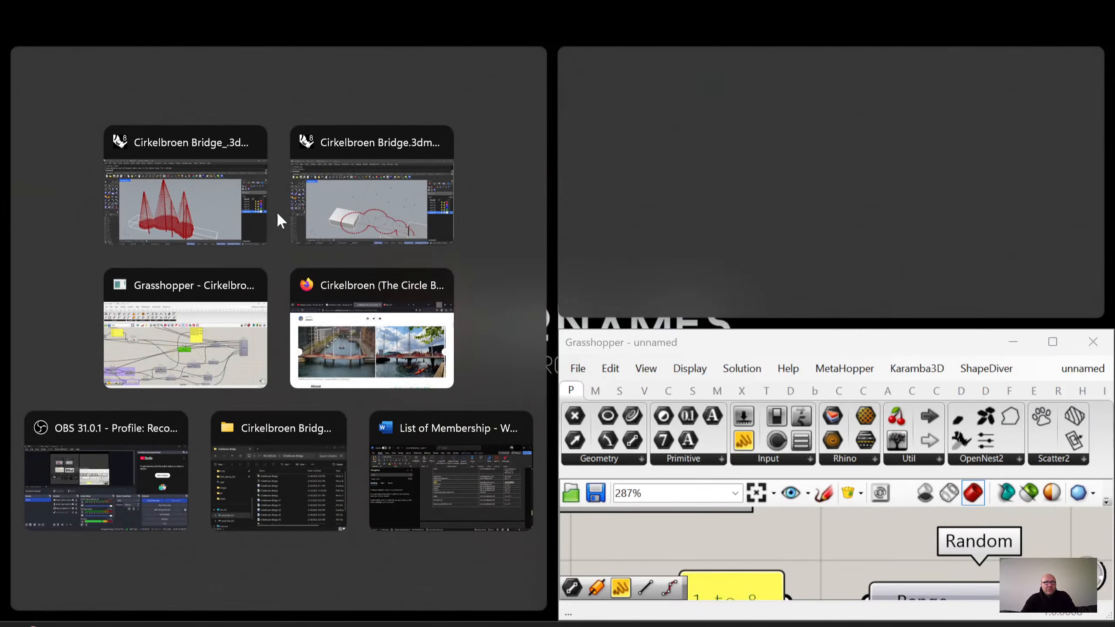
click(188, 213)
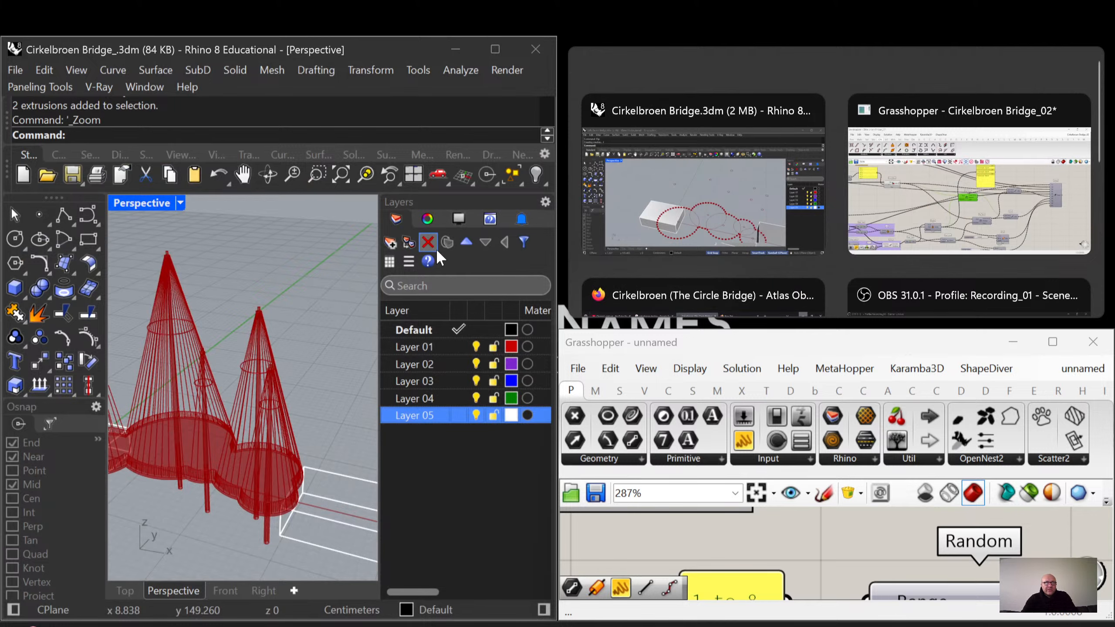
drag(799, 349, 747, 66)
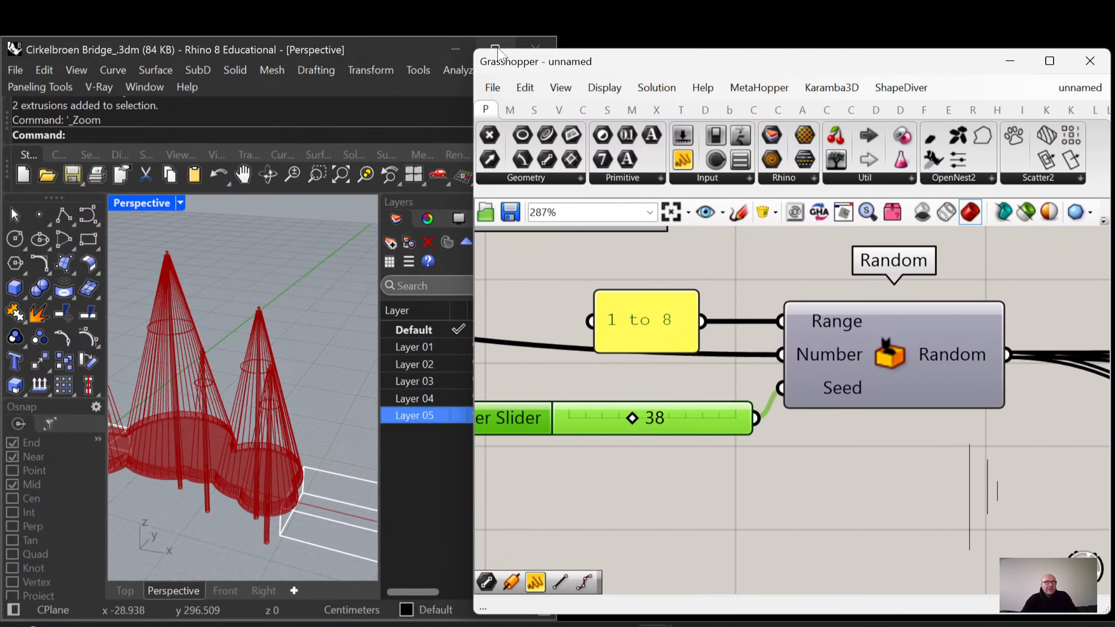
double_click(422, 52)
scroll(902, 394, down, 4)
scroll(903, 394, down, 6)
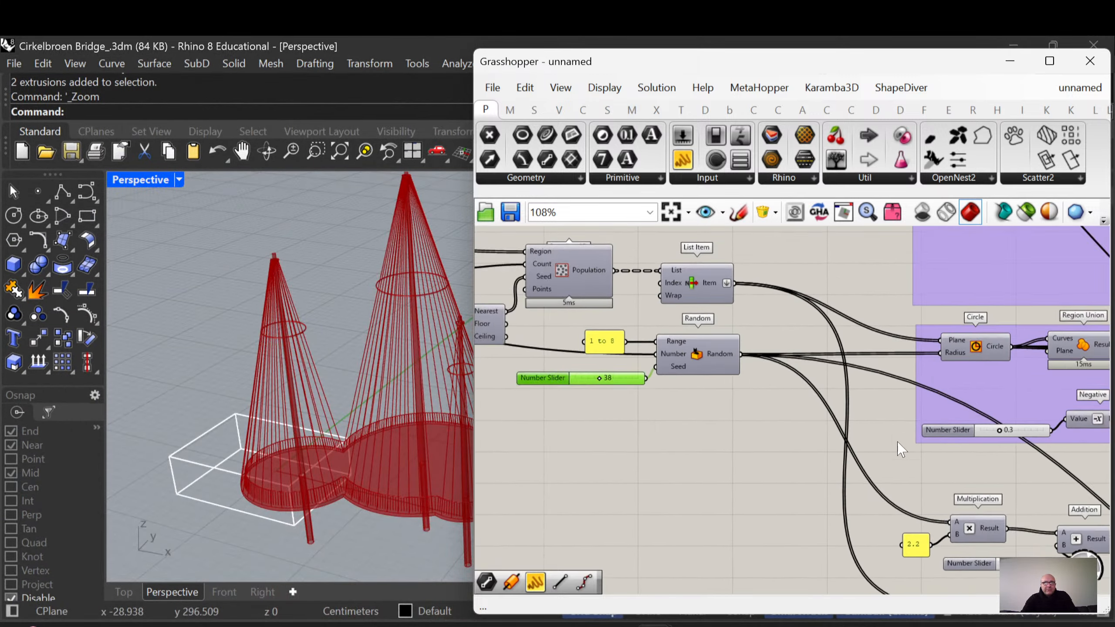
right_drag(640, 418, 872, 435)
right_drag(654, 405, 739, 436)
scroll(779, 419, up, 2)
mouse_move(292, 382)
right_down()
mouse_move(252, 391)
mouse_move(281, 400)
right_up()
Bake the Merge component's result onto Layer 05 with grouping enabled
right_drag(1029, 408, 738, 398)
scroll(905, 402, down, 4)
right_drag(1004, 407, 685, 386)
right_drag(1036, 424, 711, 396)
scroll(834, 365, up, 4)
scroll(838, 372, up, 6)
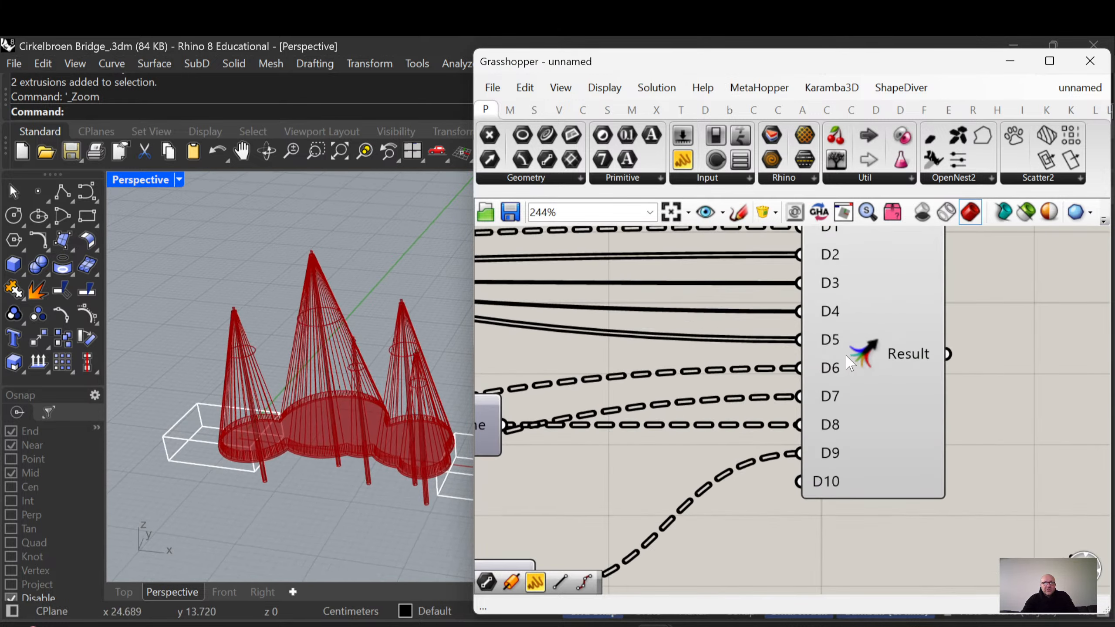
click(867, 354)
right_click(867, 353)
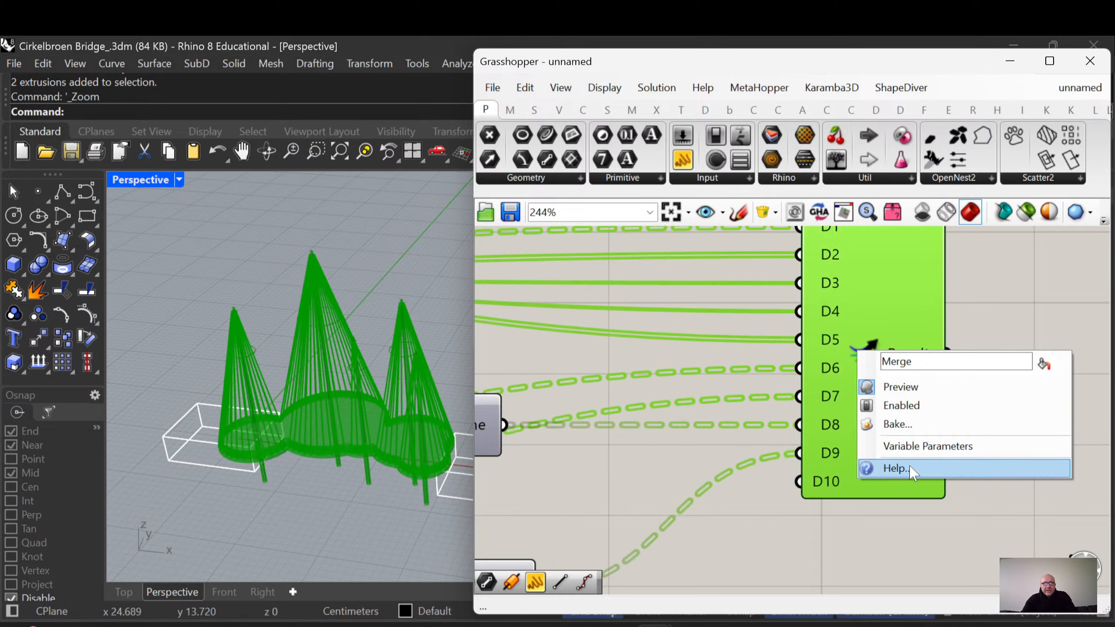
click(910, 425)
click(893, 305)
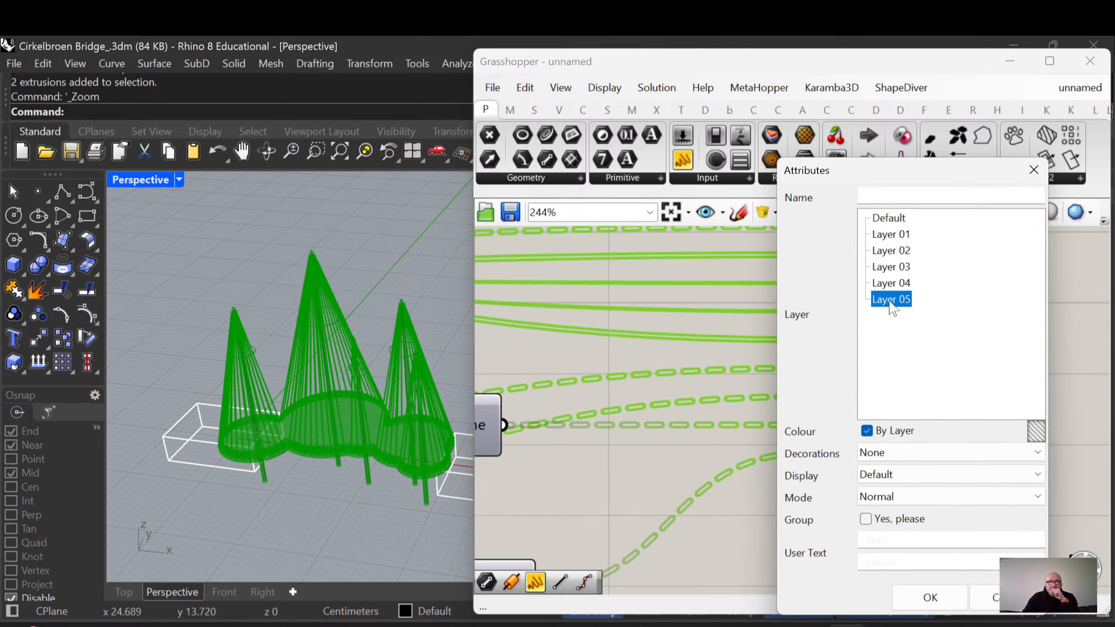
click(913, 519)
click(930, 598)
Turn off the preview of the Merge component and move the Grasshopper window out of the way
middle_click(853, 371)
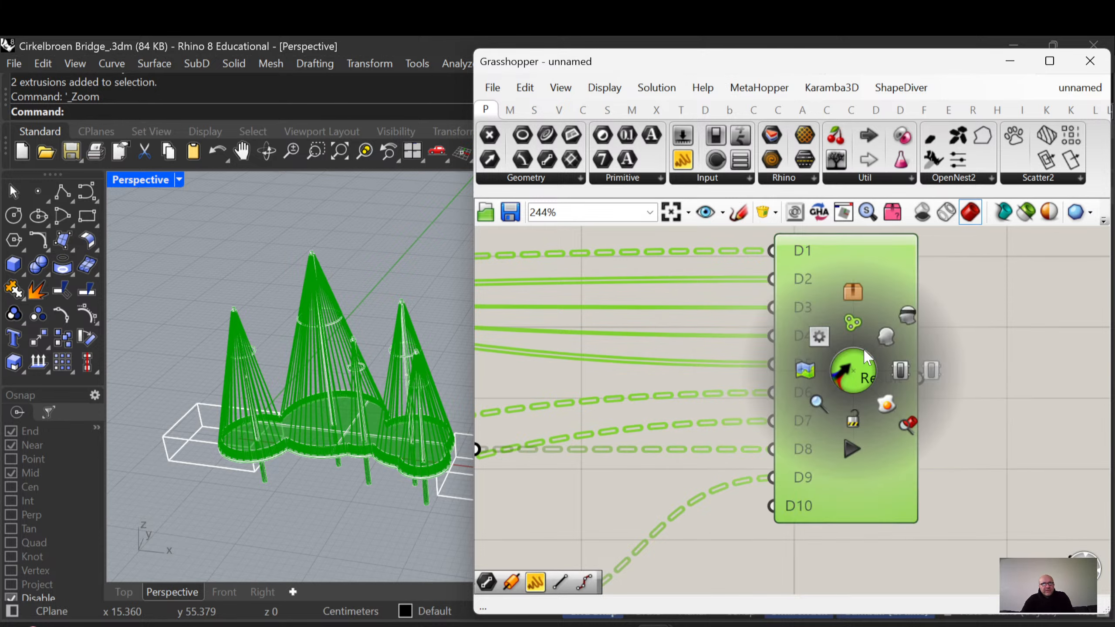
click(887, 337)
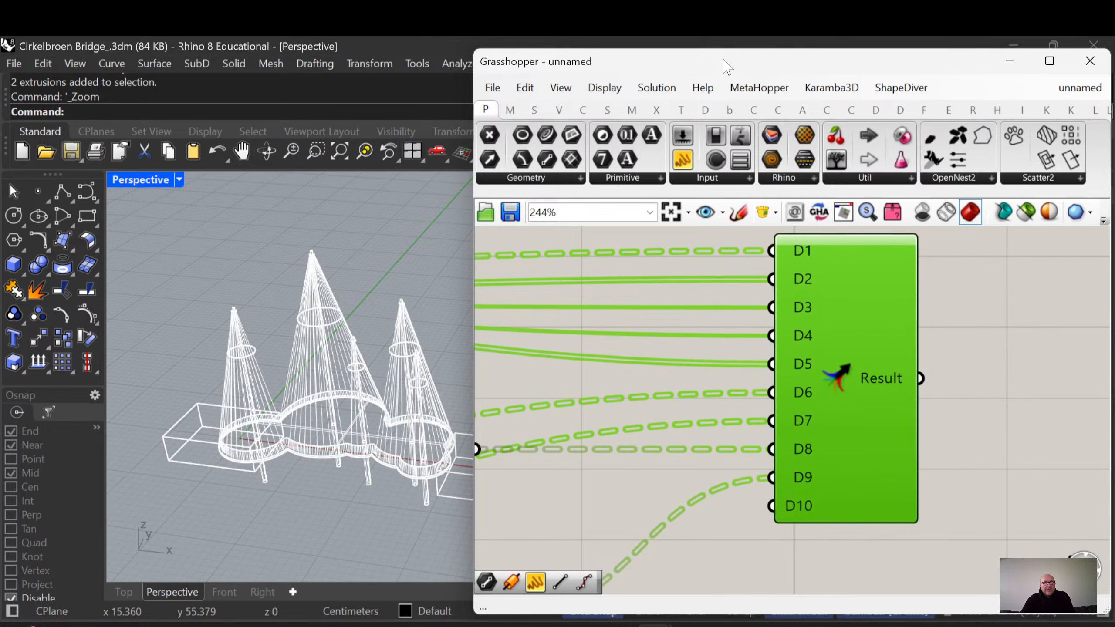
drag(723, 60, 505, 626)
Frame the baked bridge in the perspective view and set the display mode to Arctic
right_drag(528, 318, 354, 321)
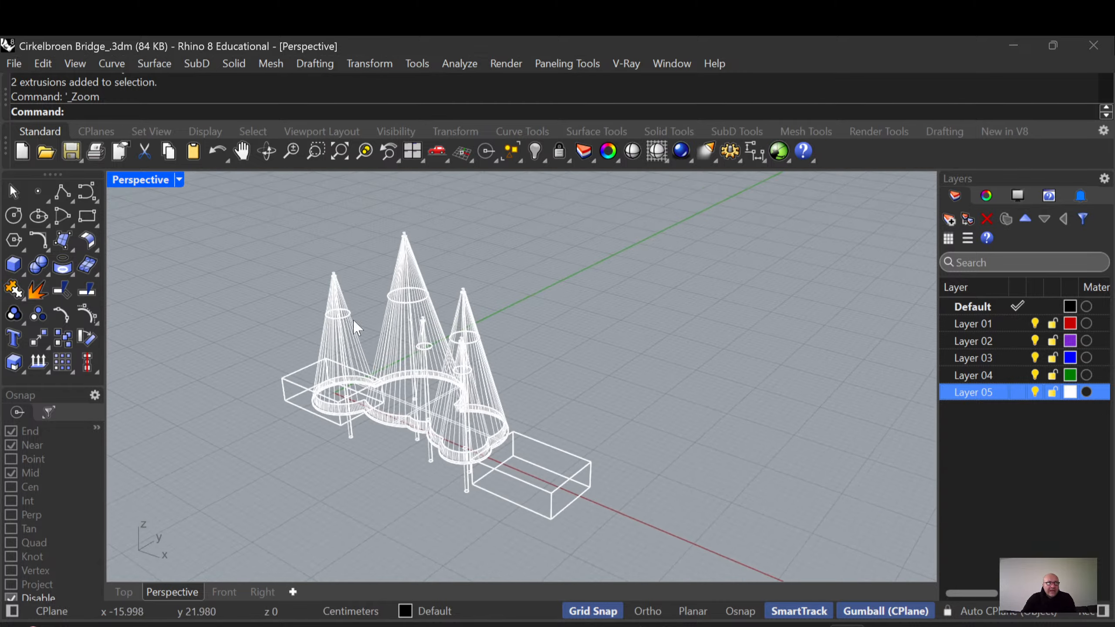
scroll(356, 327, up, 8)
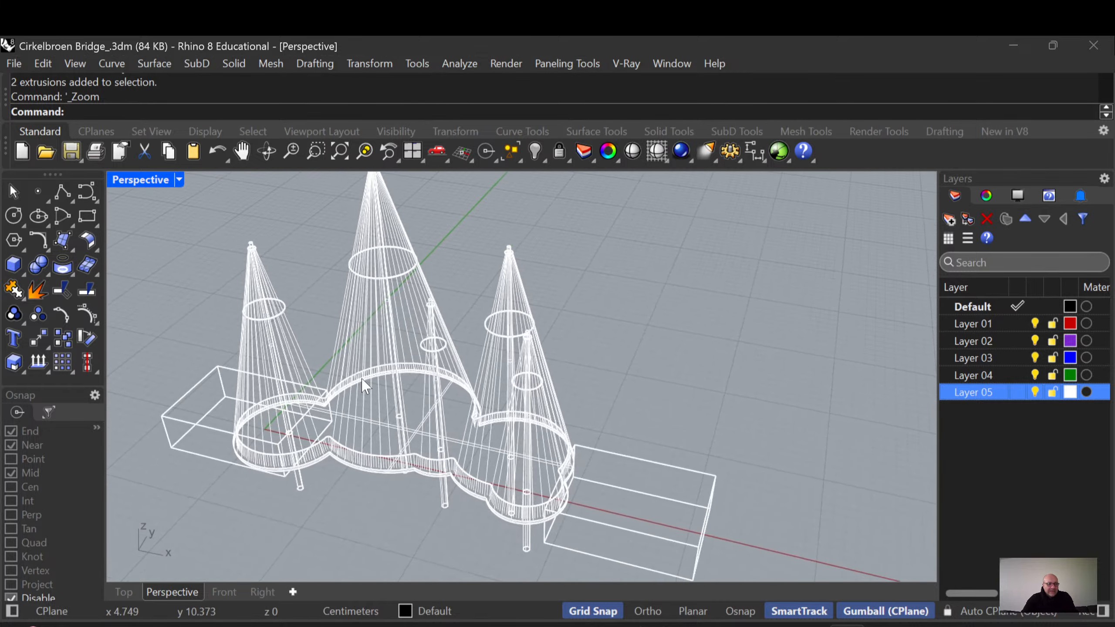
right_drag(365, 387, 452, 446)
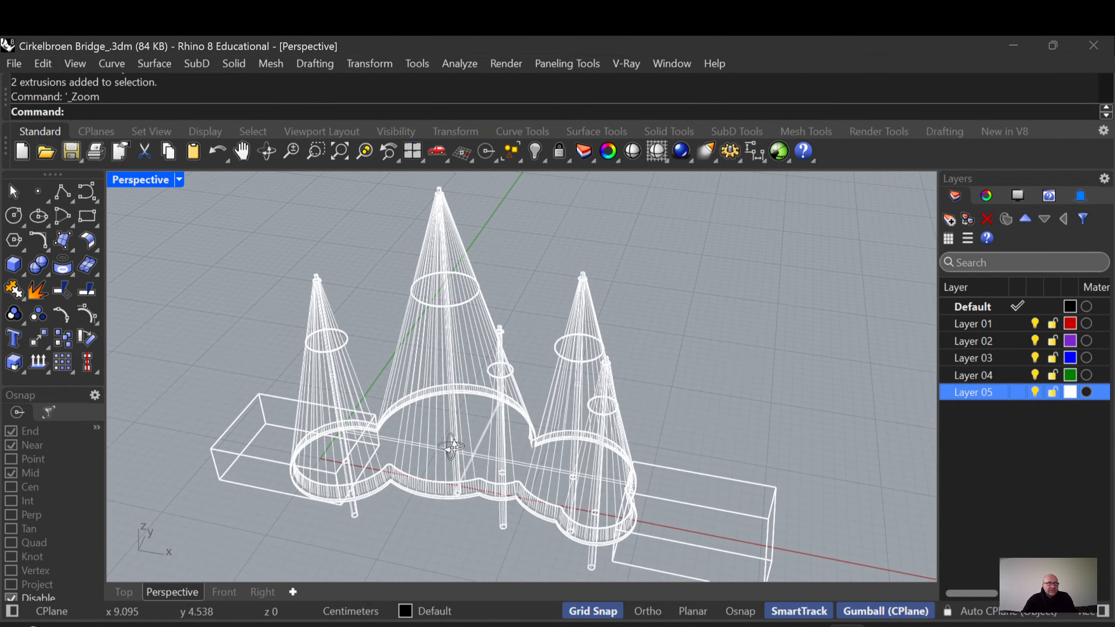
click(179, 180)
click(249, 293)
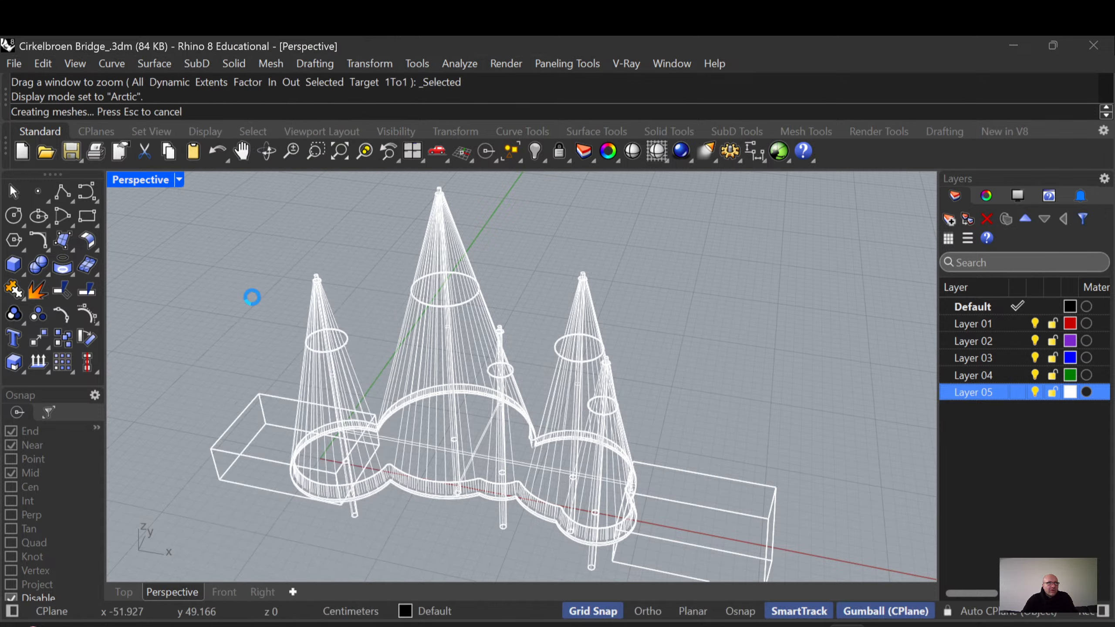
Examine the Arctic-shaded bridge from several angles and compare it with the Cirkelbroen reference photos in Firefox
right_drag(444, 451, 446, 418)
scroll(464, 402, down, 6)
scroll(459, 501, up, 6)
scroll(447, 426, down, 4)
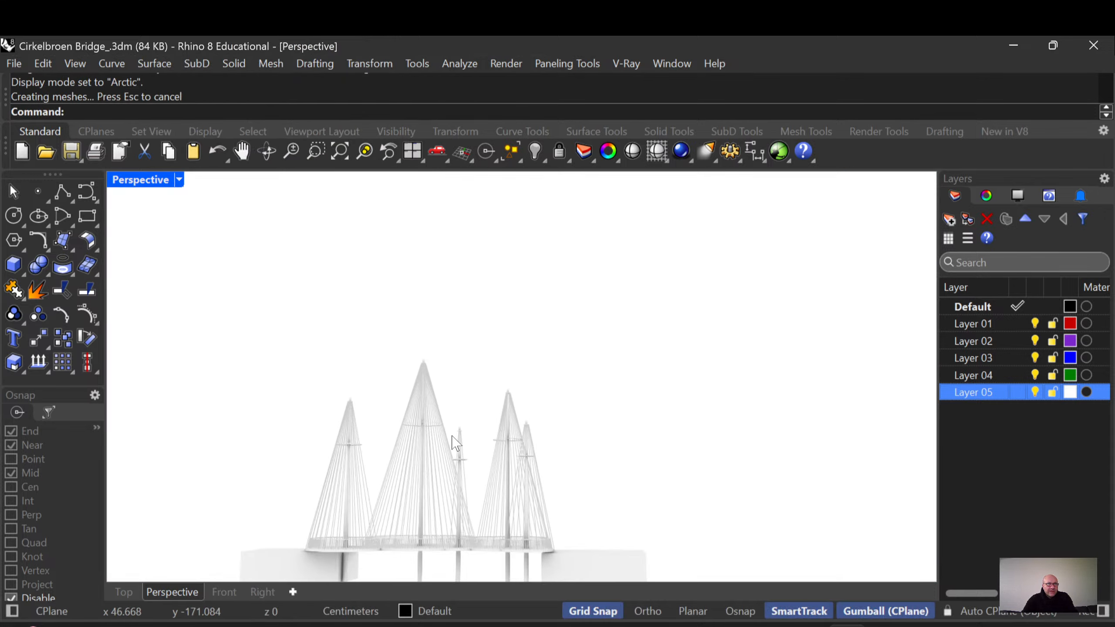
right_drag(461, 457, 452, 590)
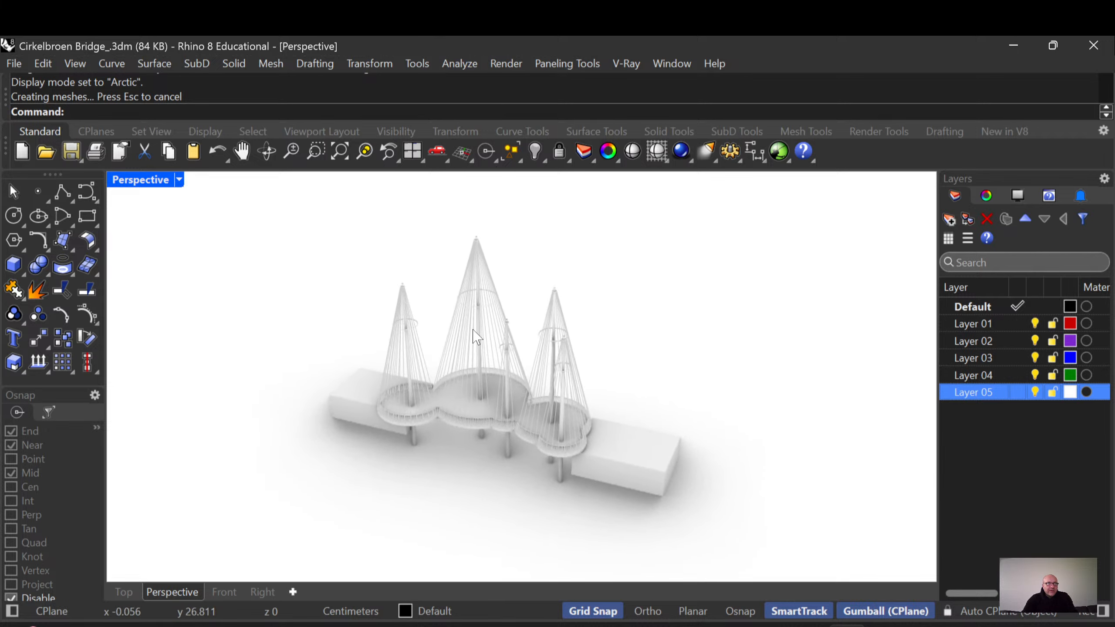
right_drag(473, 331, 551, 374)
shift+right_drag(569, 411, 643, 368)
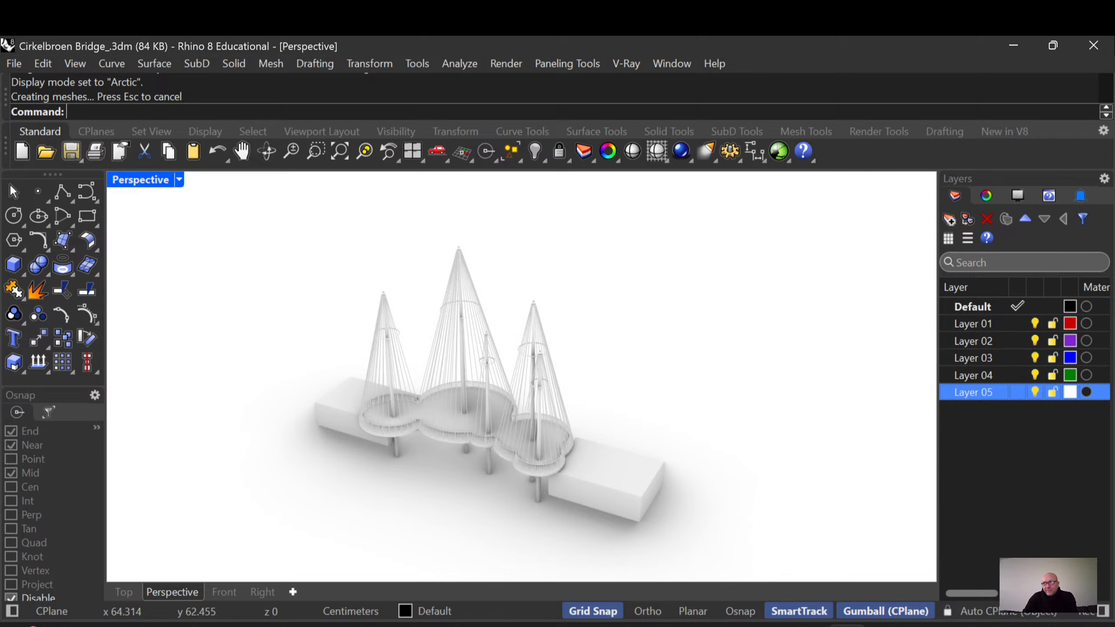
click(617, 625)
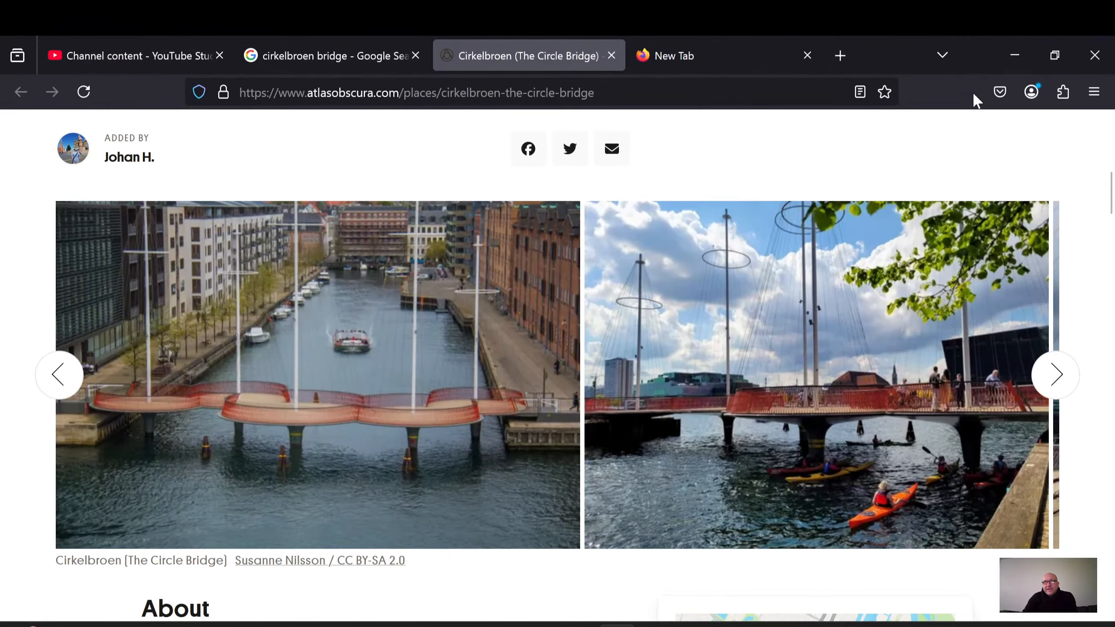
click(1015, 55)
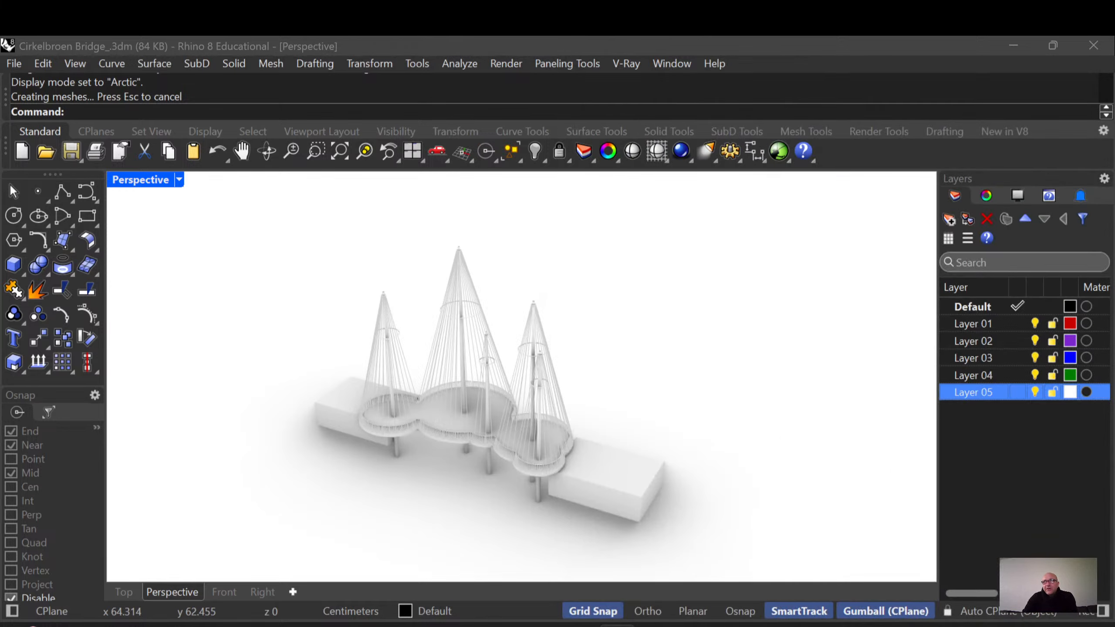